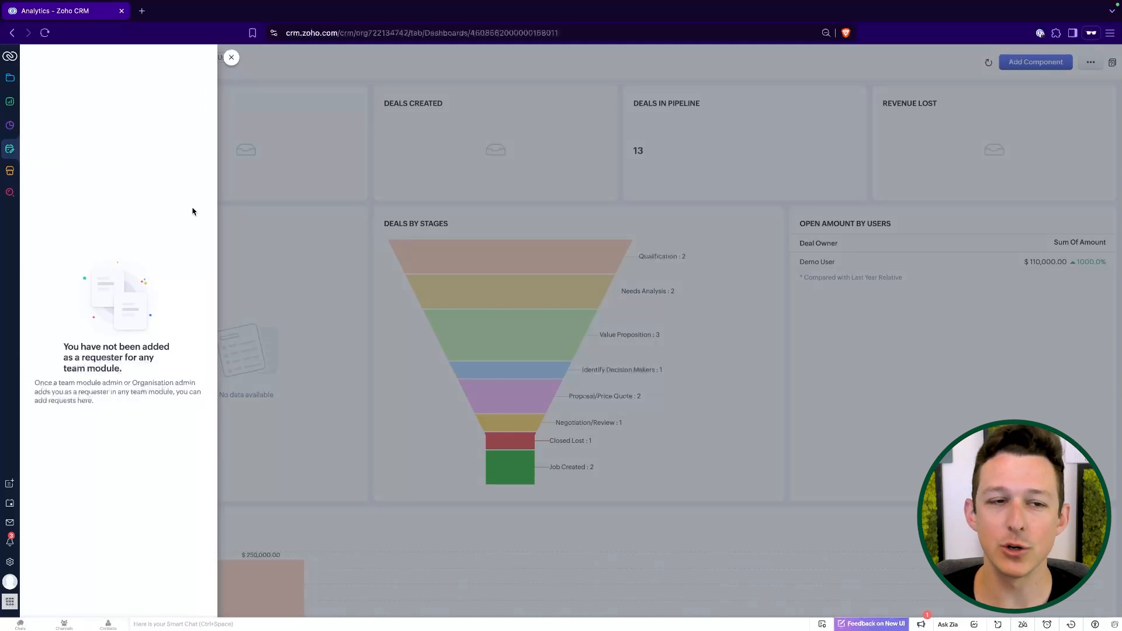
Close the team module requests panel and view the Marketplace, global search, Modules home page and Reports in turn.
click(231, 57)
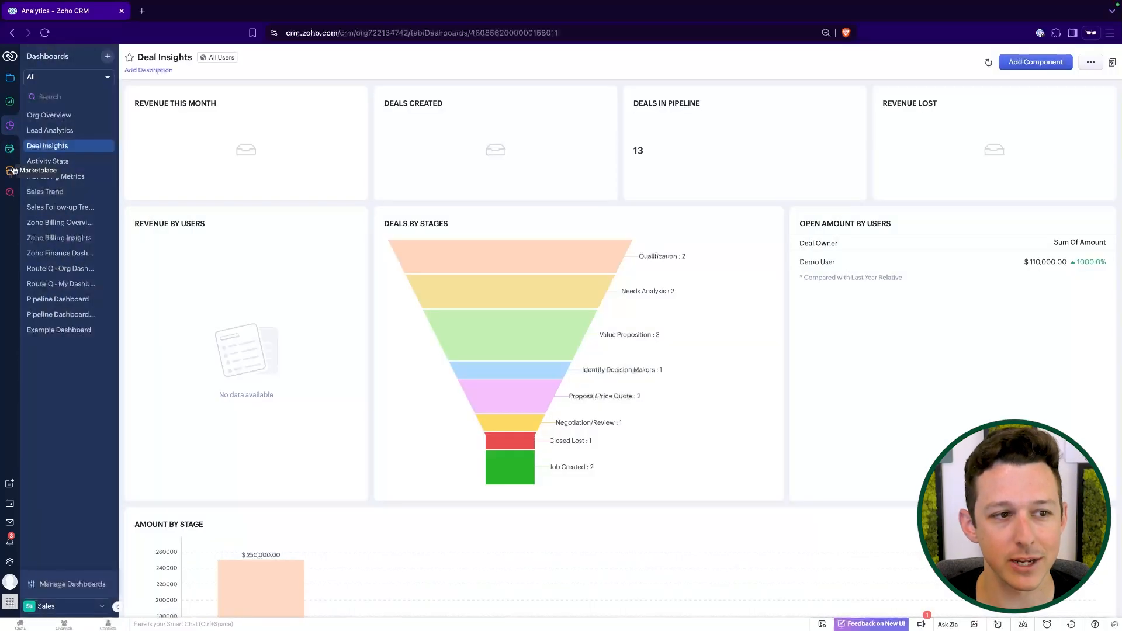
click(10, 172)
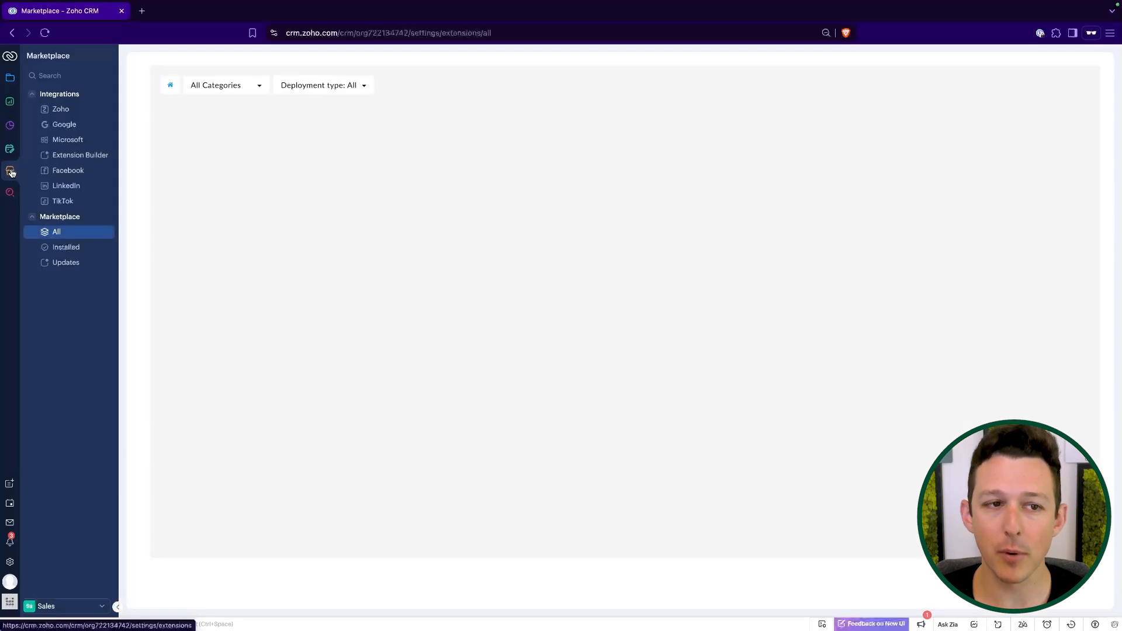
click(9, 195)
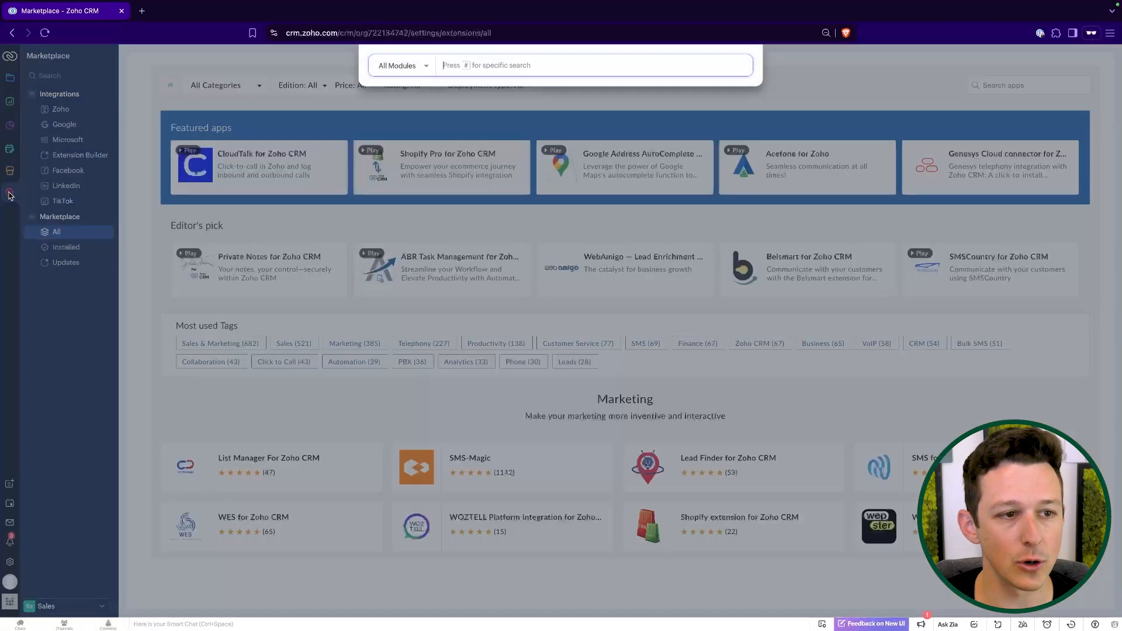
click(818, 92)
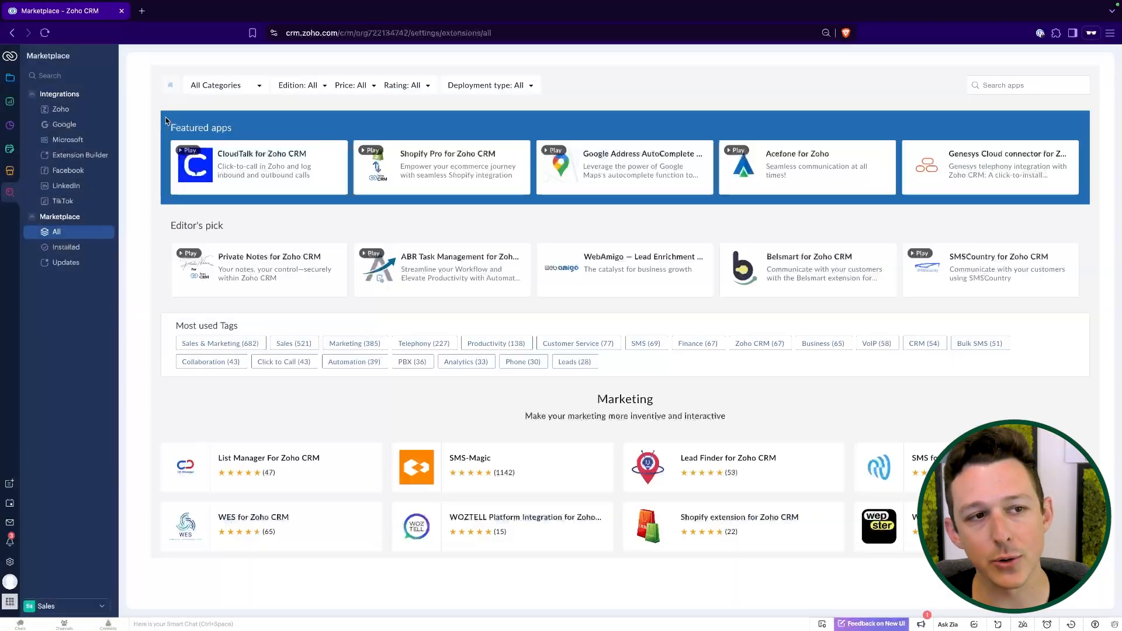
click(13, 78)
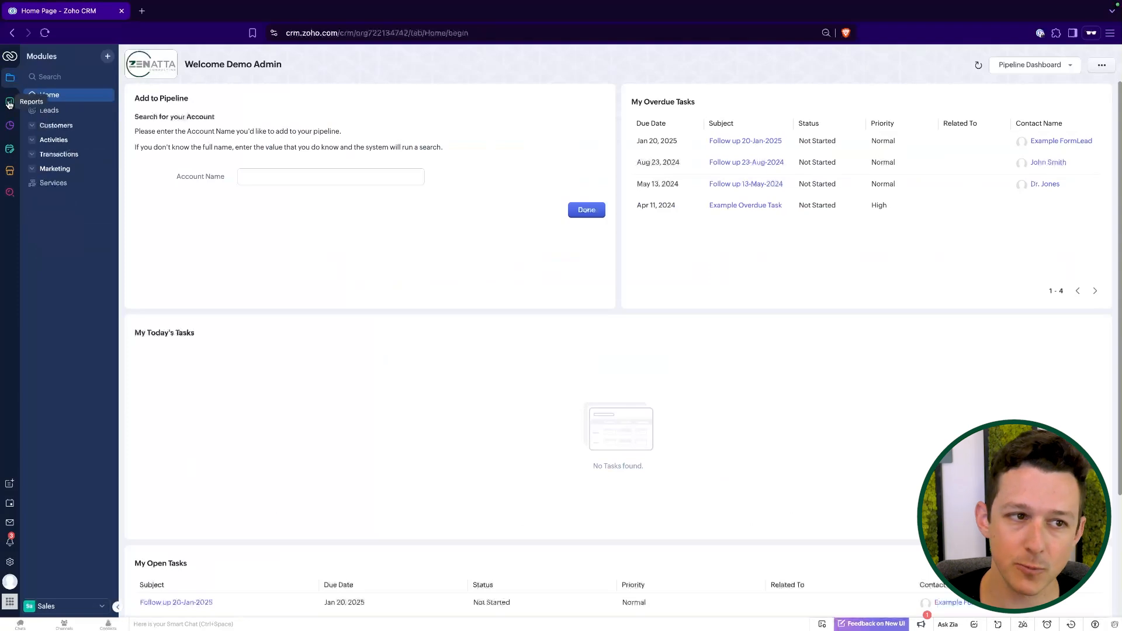
click(9, 104)
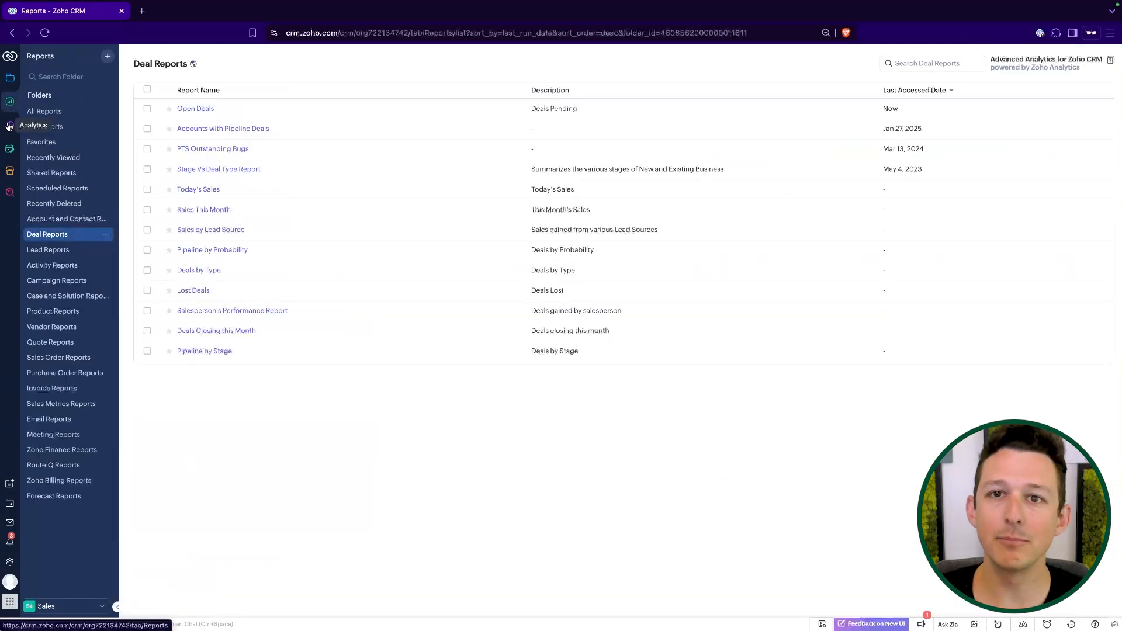
Switch to the classic interface to view its Leads, Deals and Reports modules, and return to CRM for Everyone.
click(9, 582)
click(88, 56)
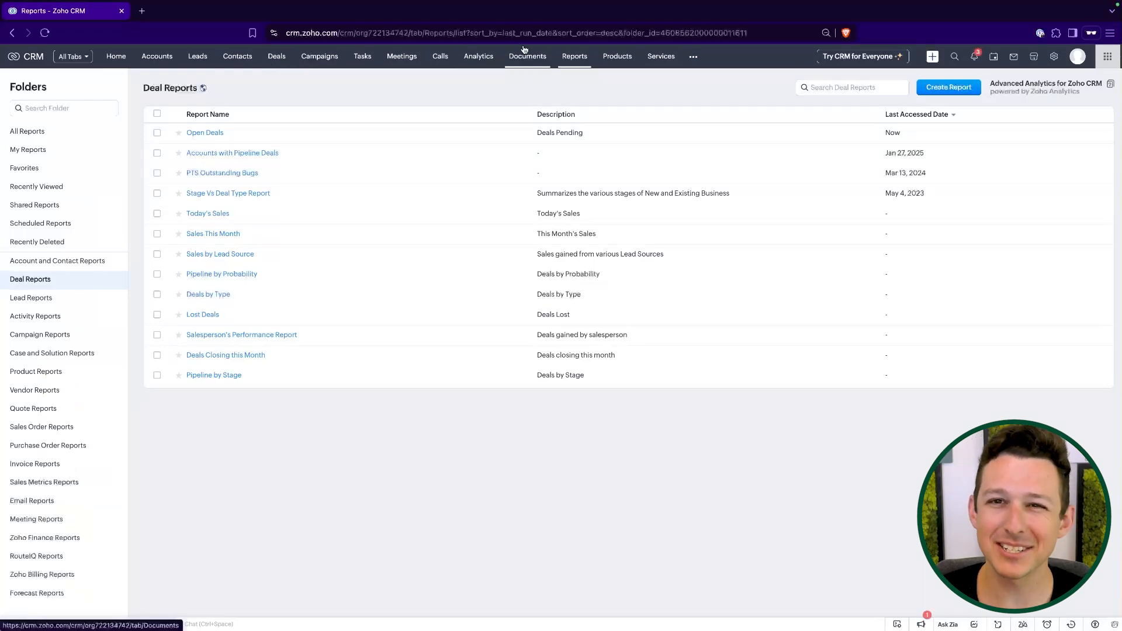
click(198, 56)
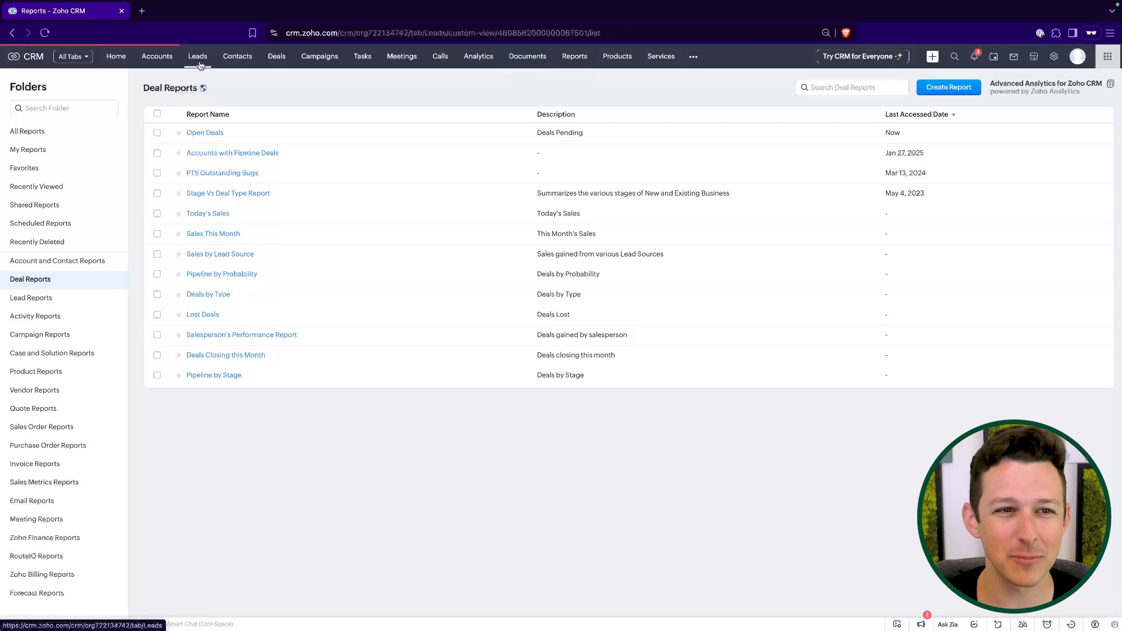
click(277, 57)
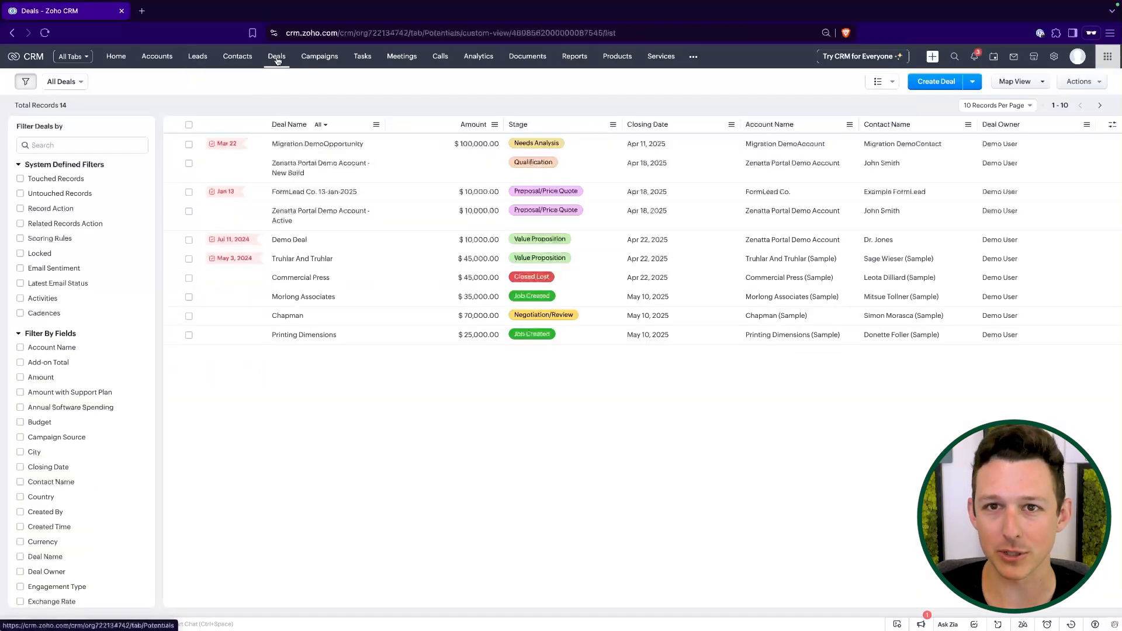
click(576, 64)
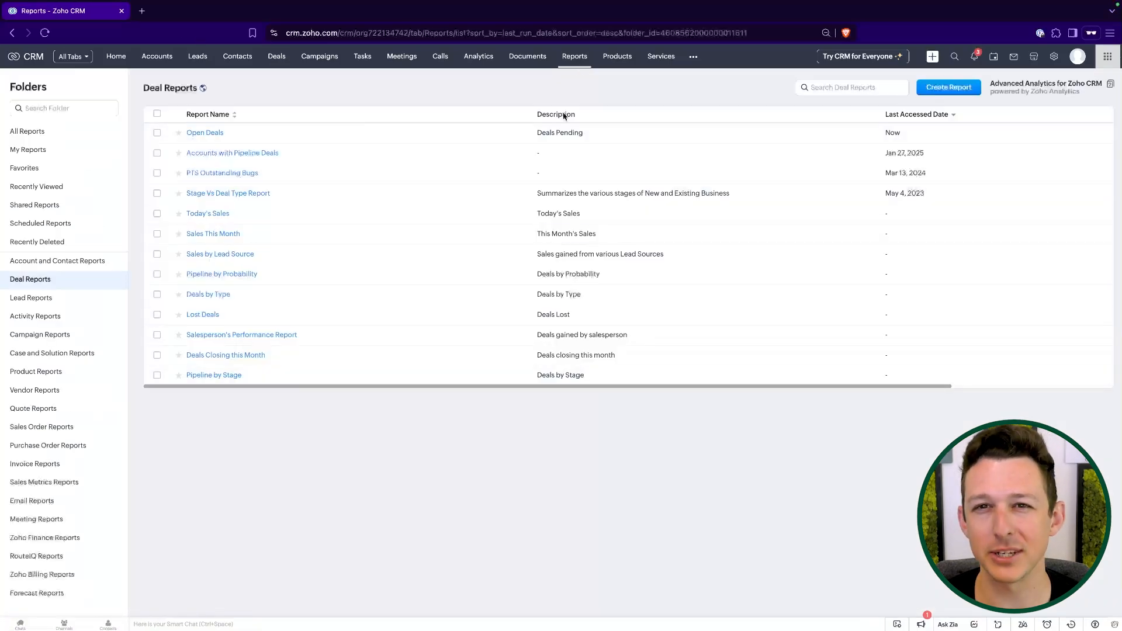
click(847, 57)
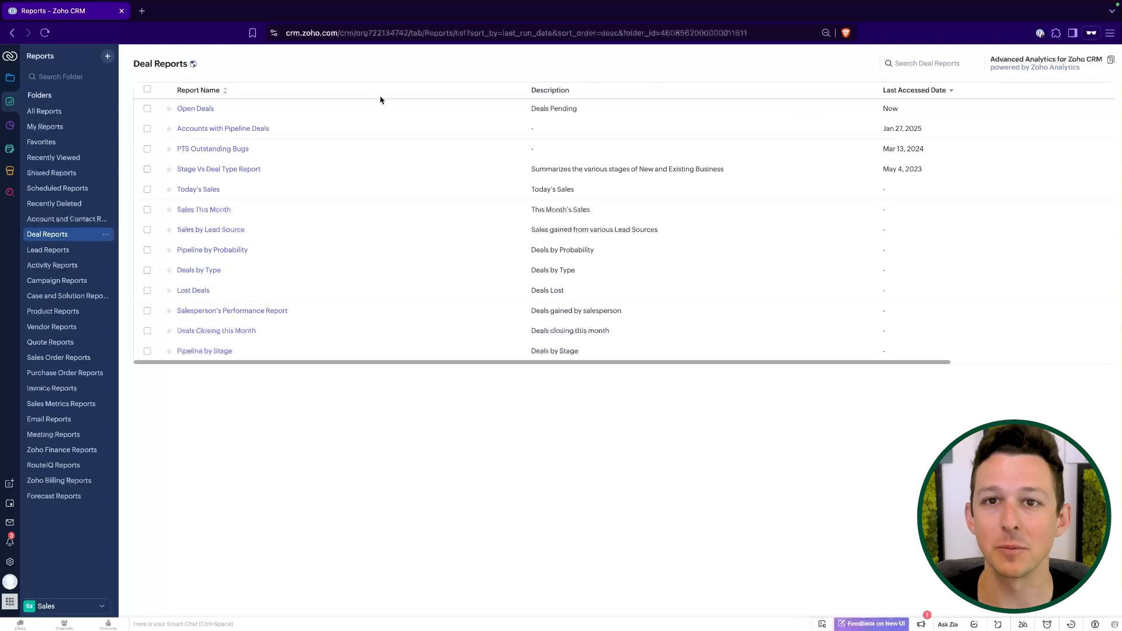
View the quick-create record list, the calendar and the Mail Magnet messages, and close Mail Magnet.
click(9, 486)
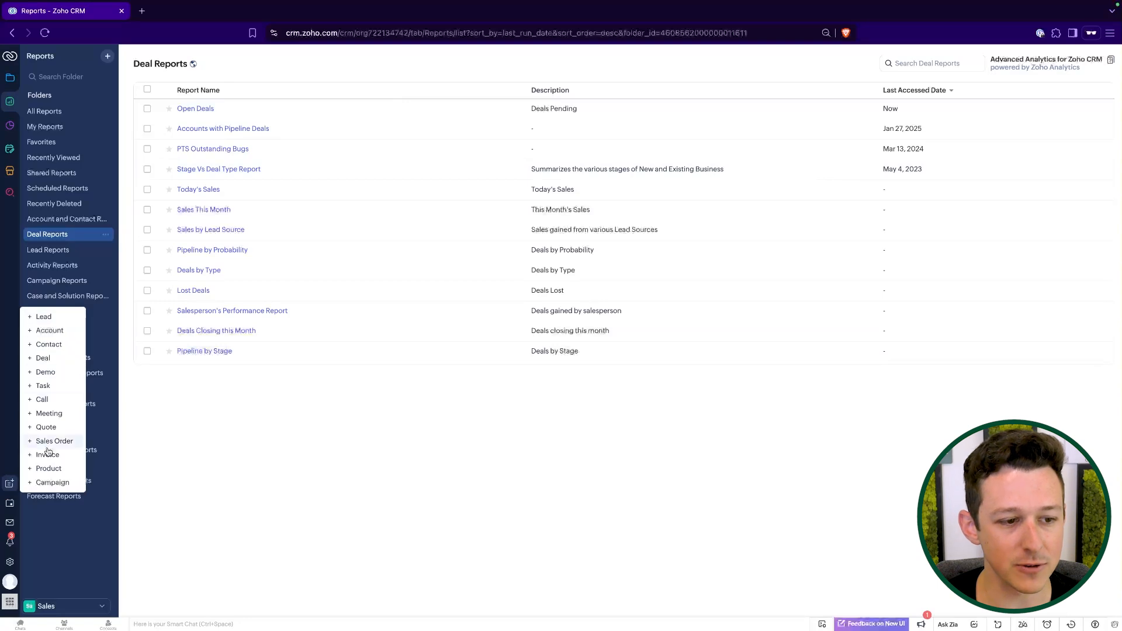
click(9, 503)
click(9, 525)
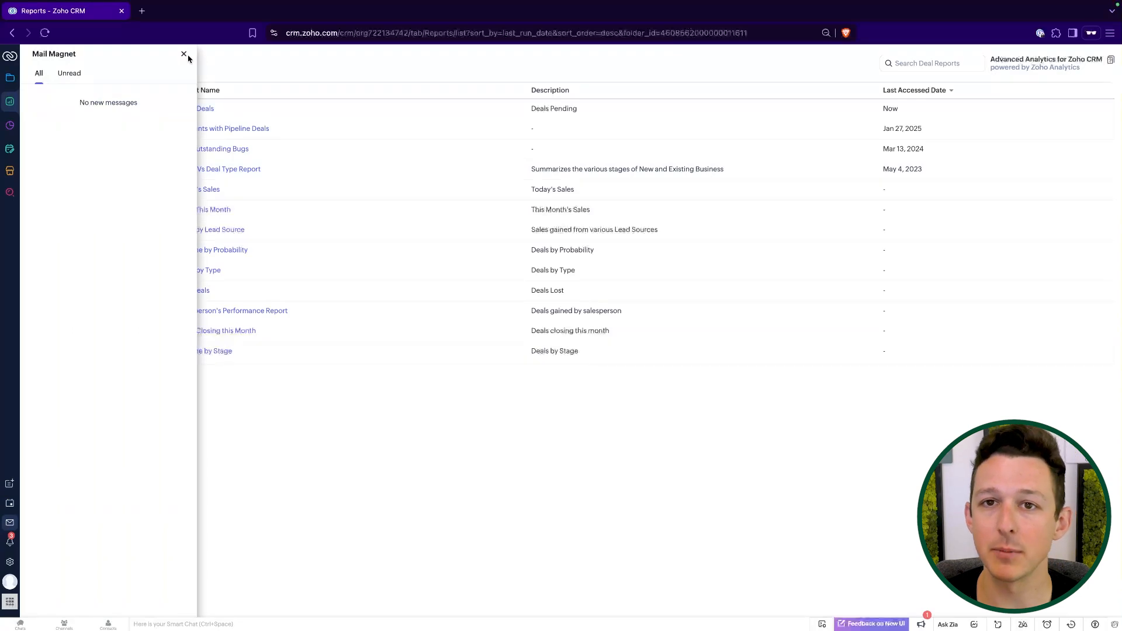
click(185, 55)
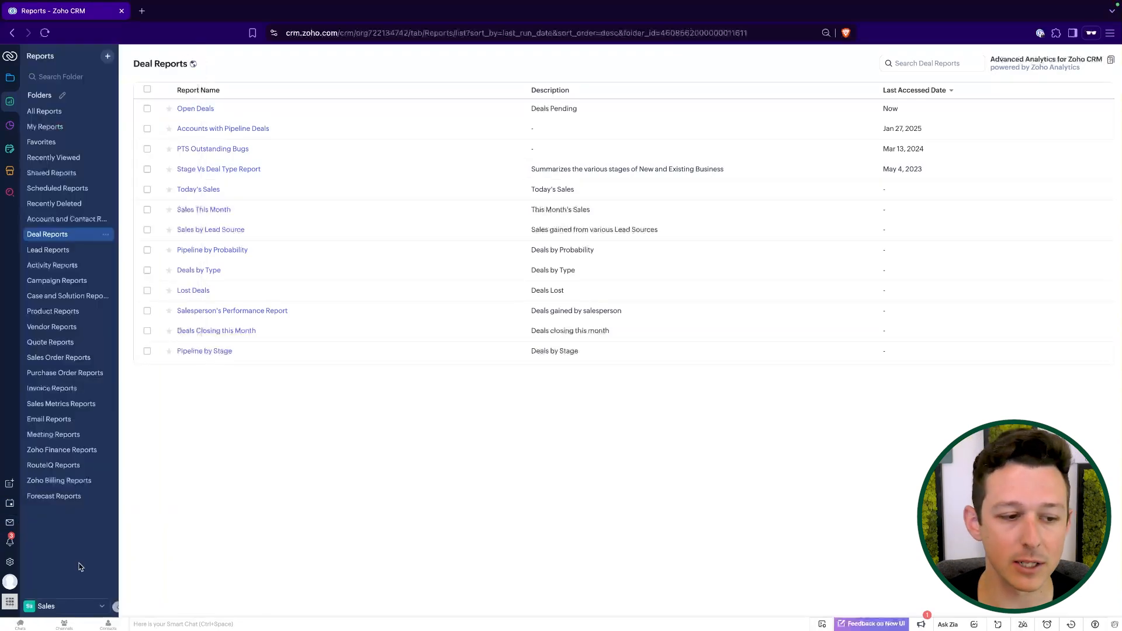
Check the Feeds and Signals notifications and close the notifications view.
click(10, 544)
click(90, 57)
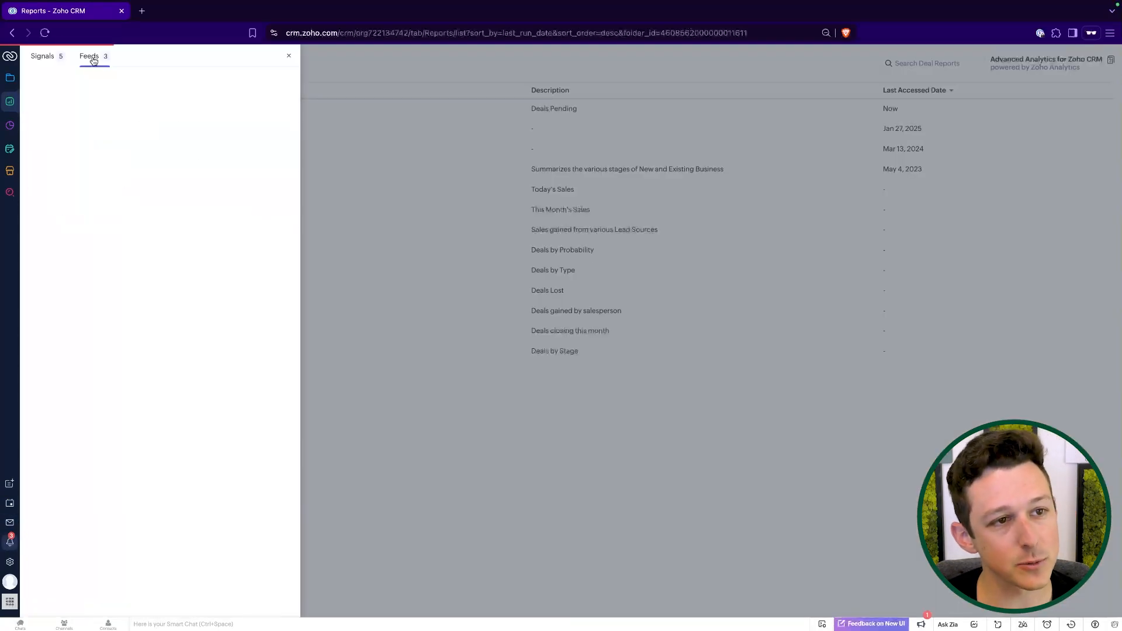
click(54, 63)
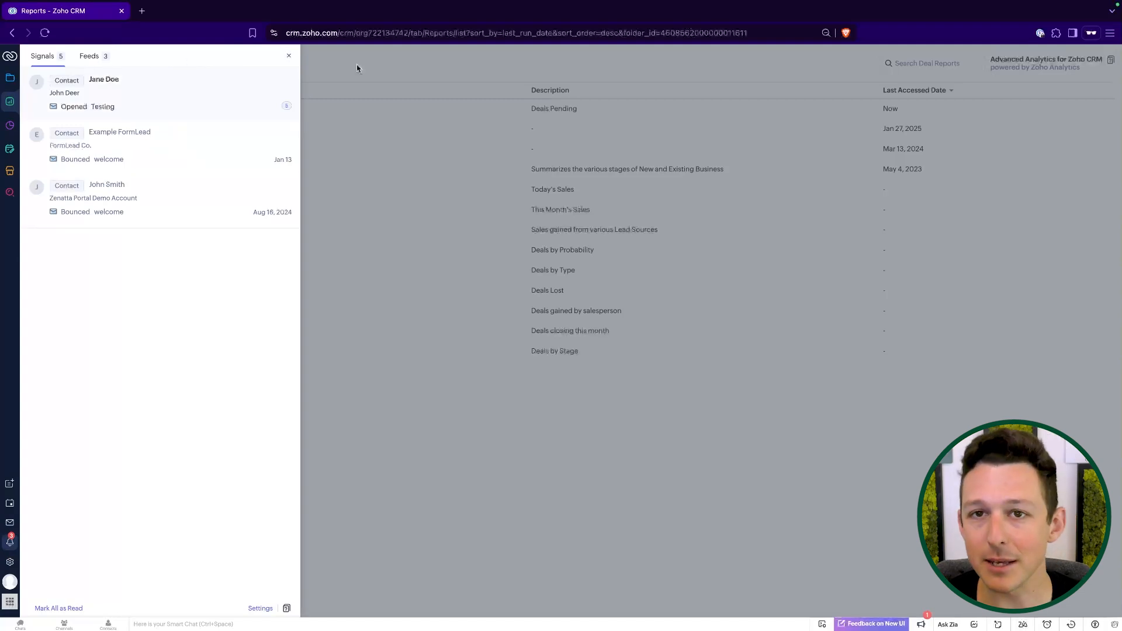
click(289, 57)
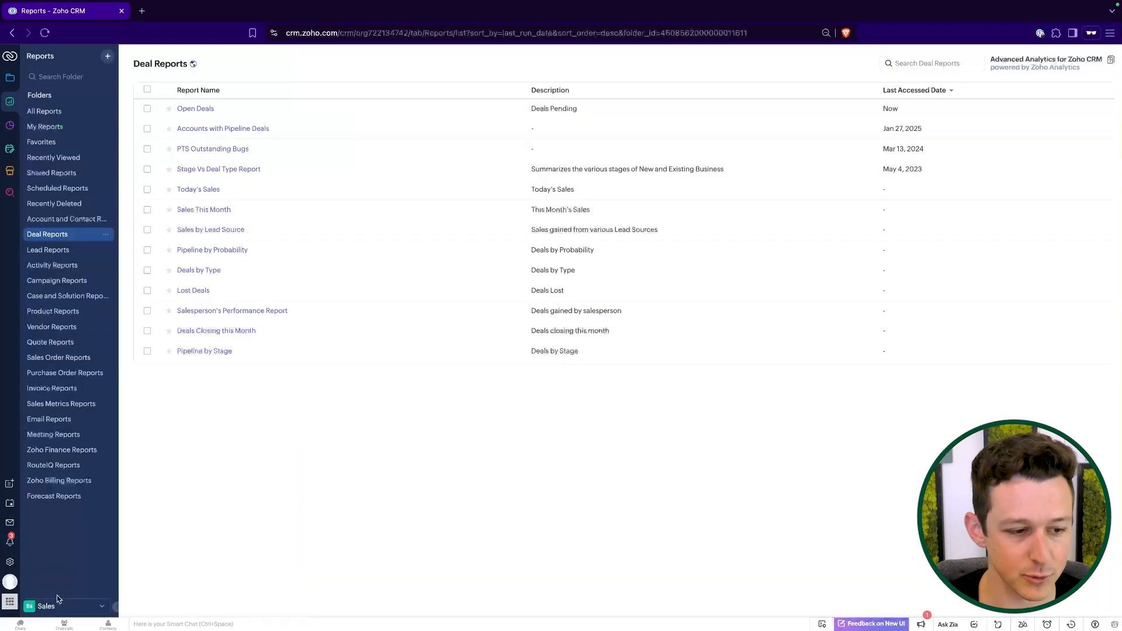
Open Setup and look through its full list of settings categories.
click(9, 560)
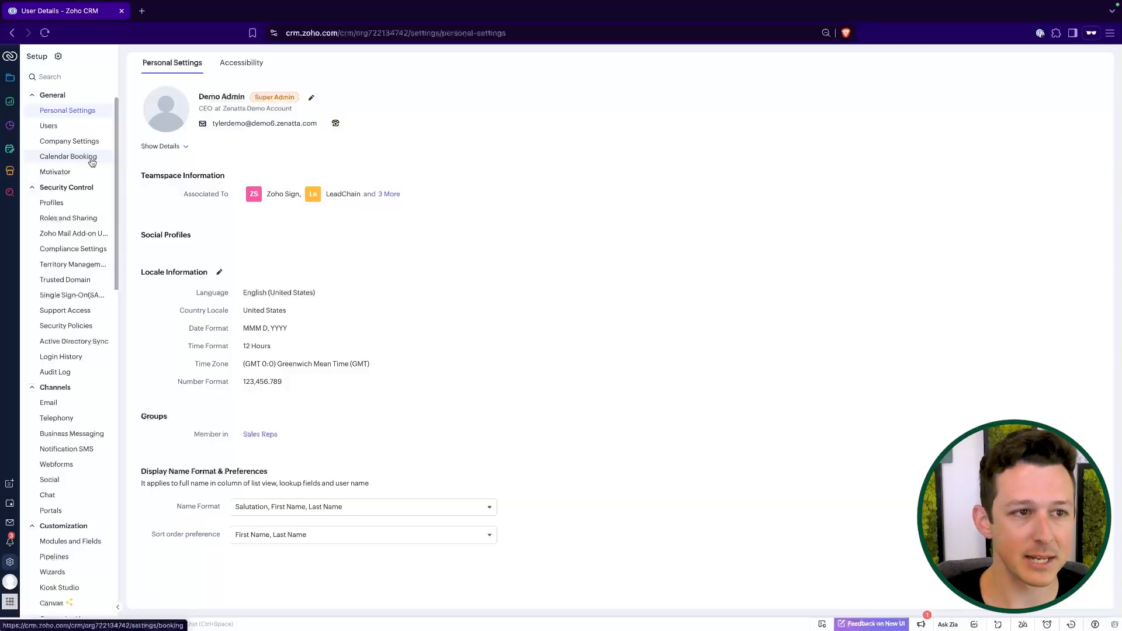
scroll(92, 162, down, 15)
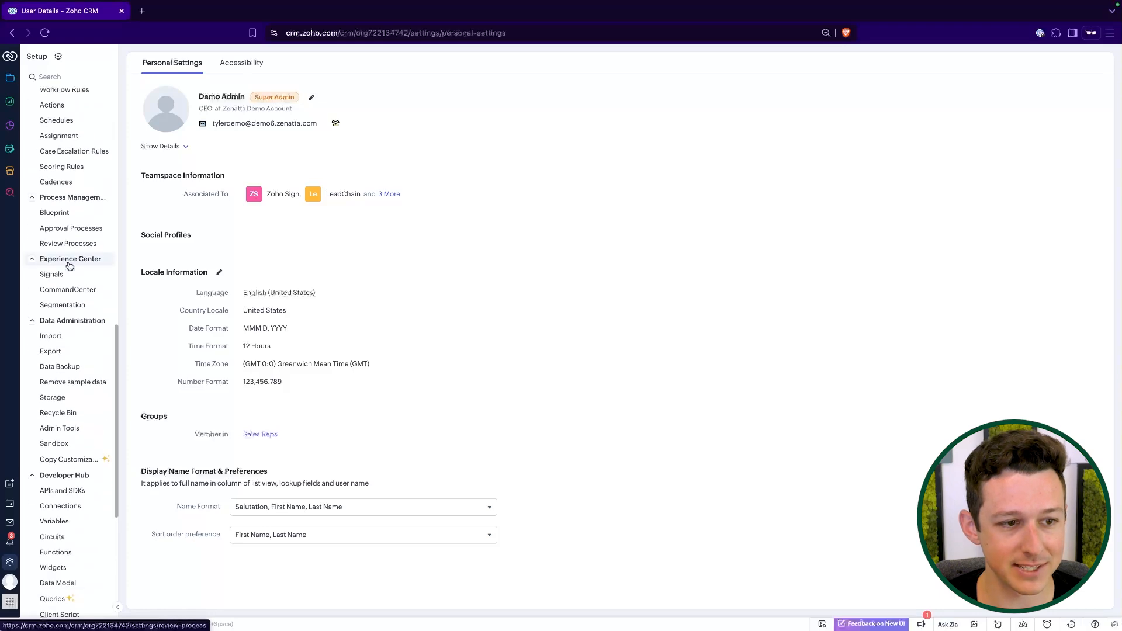
scroll(68, 266, down, 5)
scroll(68, 261, up, 20)
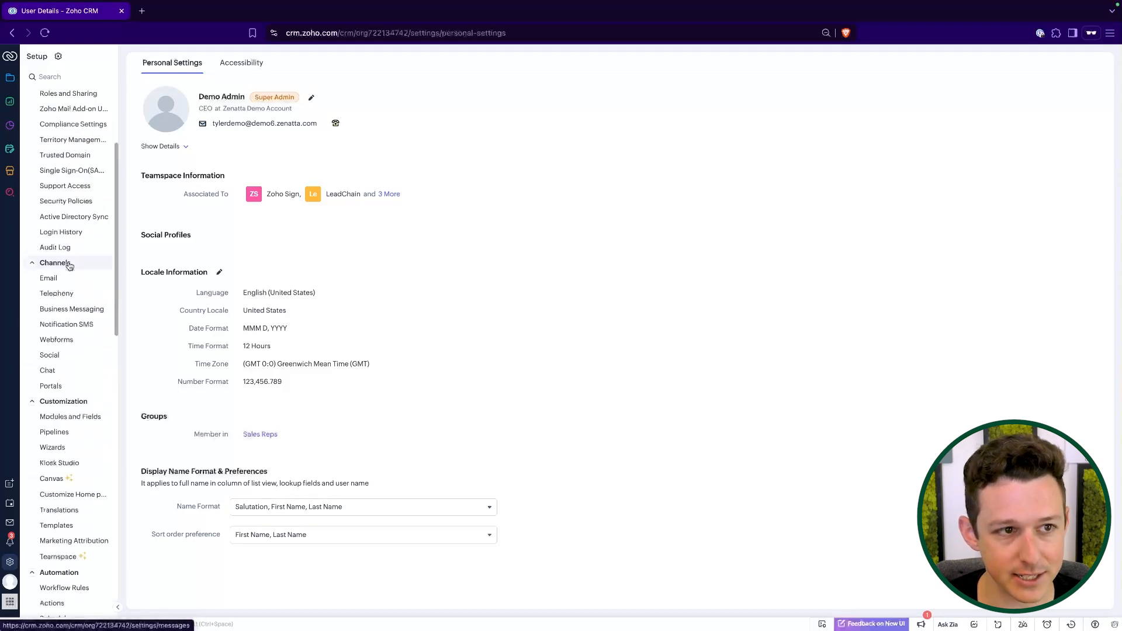
Search the Setup options for "work" and dismiss the suggestions.
click(61, 73)
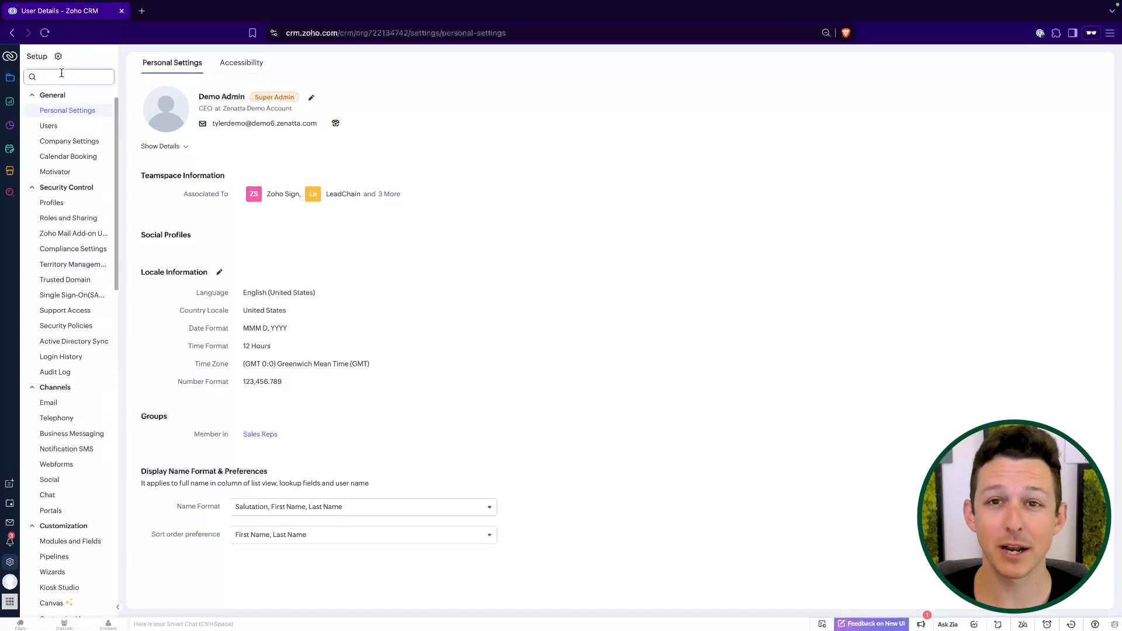
text(worfk)
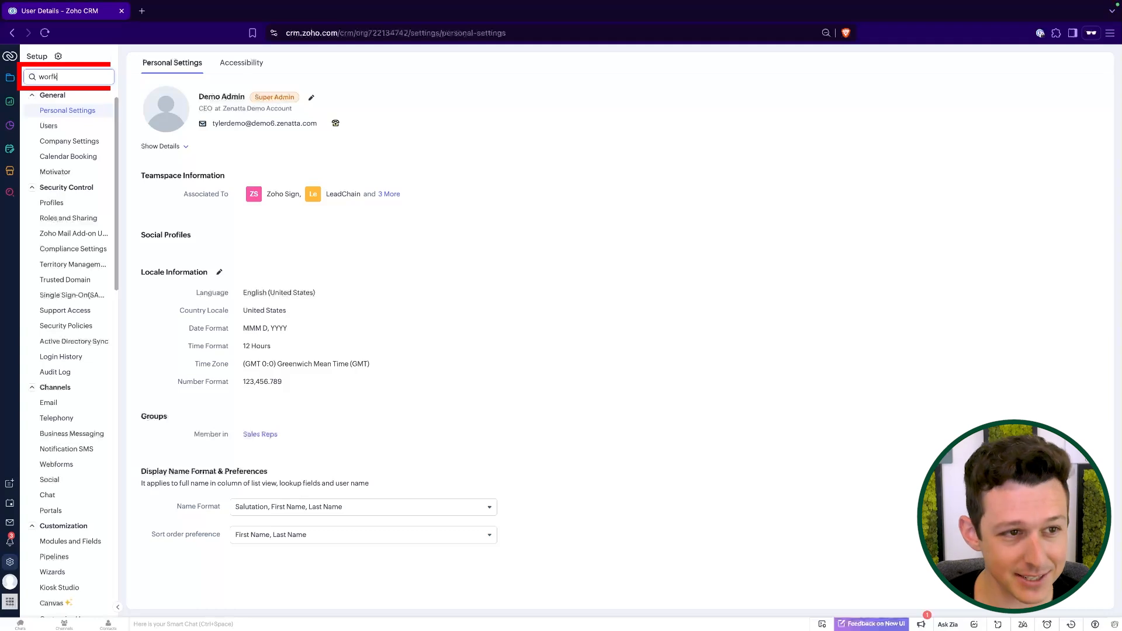
key(BackSpace)
key(BackSpace)
text(k)
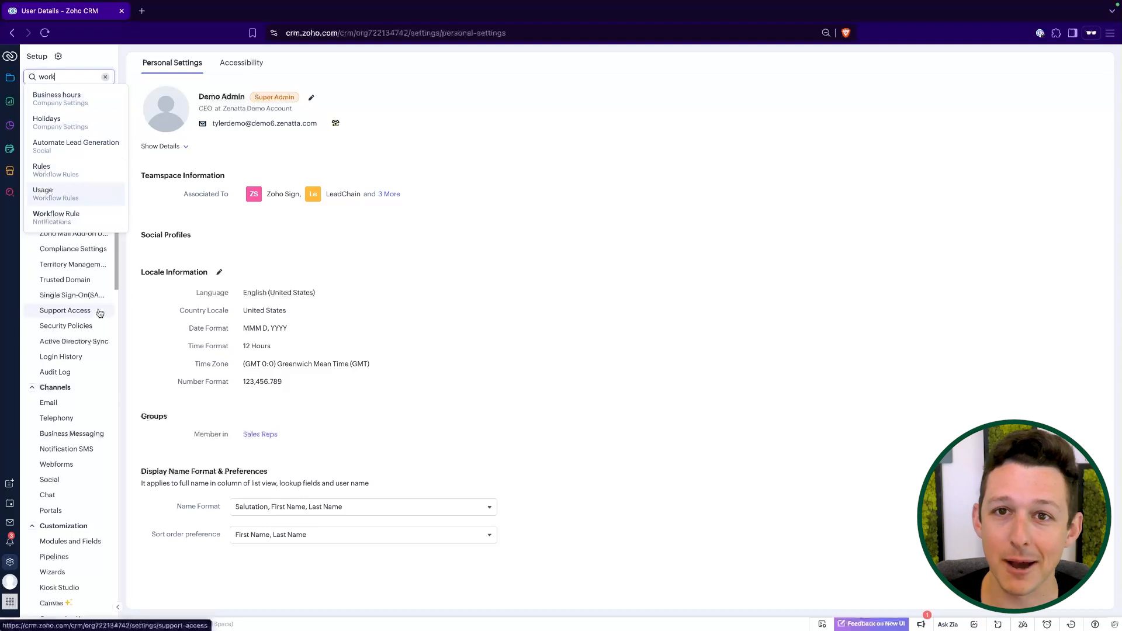
click(578, 288)
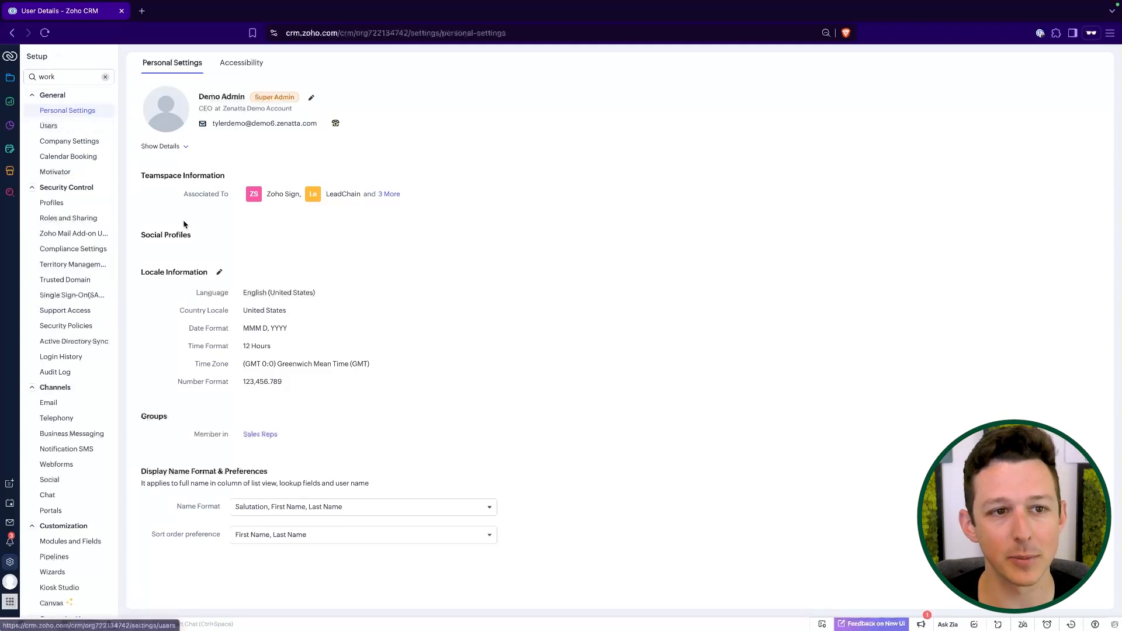
Review the General setup pages for Company Settings, Users, Calendar Booking and Motivator.
click(69, 142)
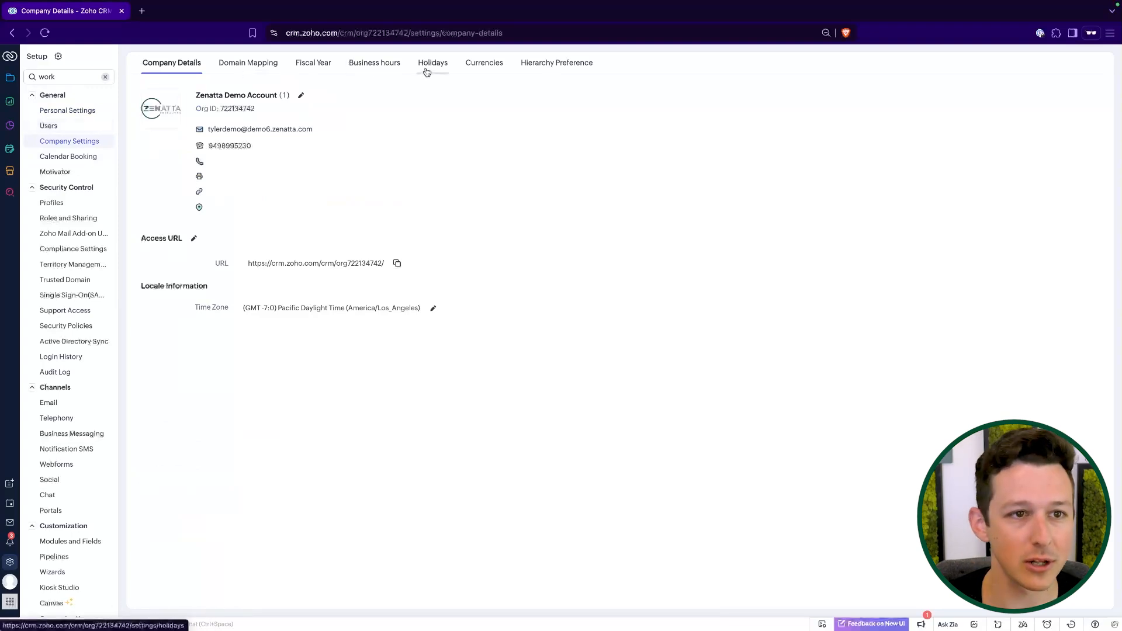
click(65, 129)
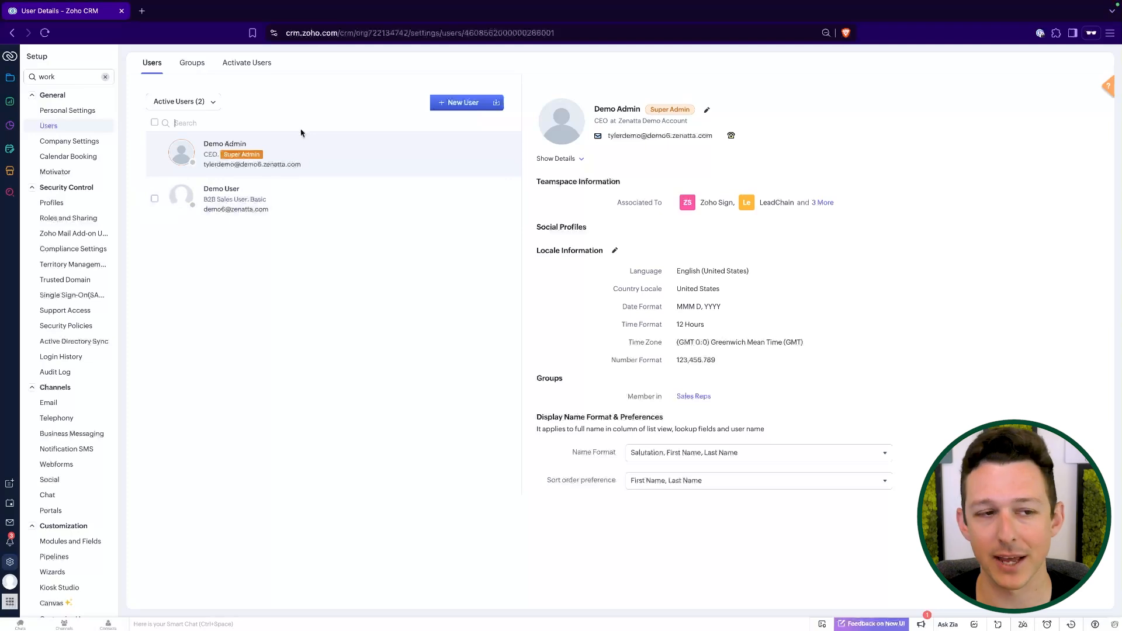
click(65, 157)
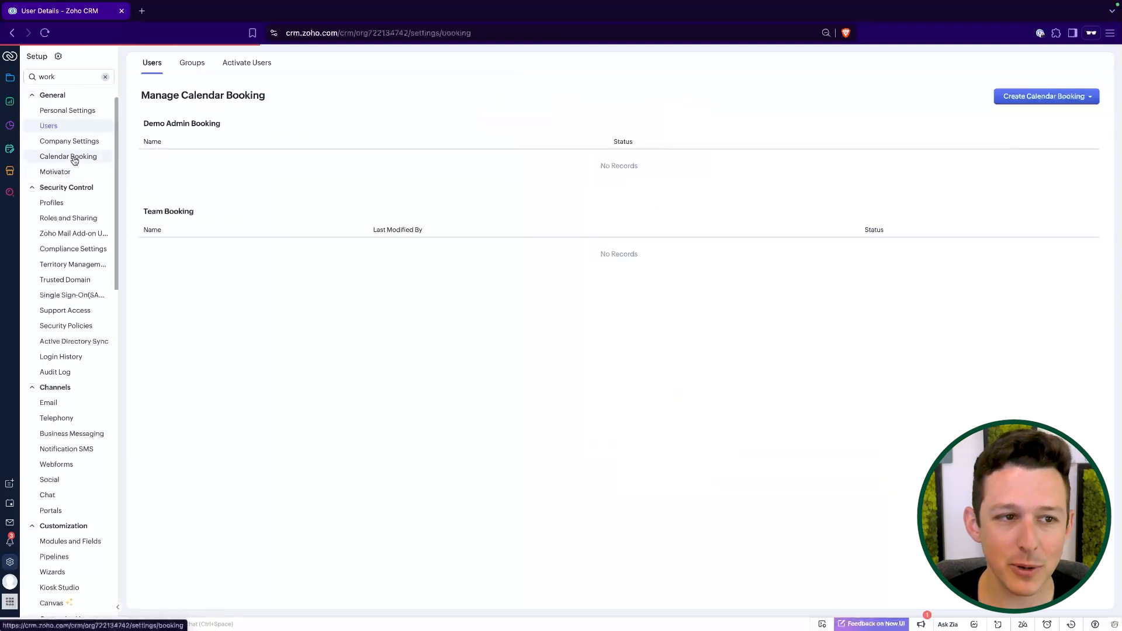
click(58, 174)
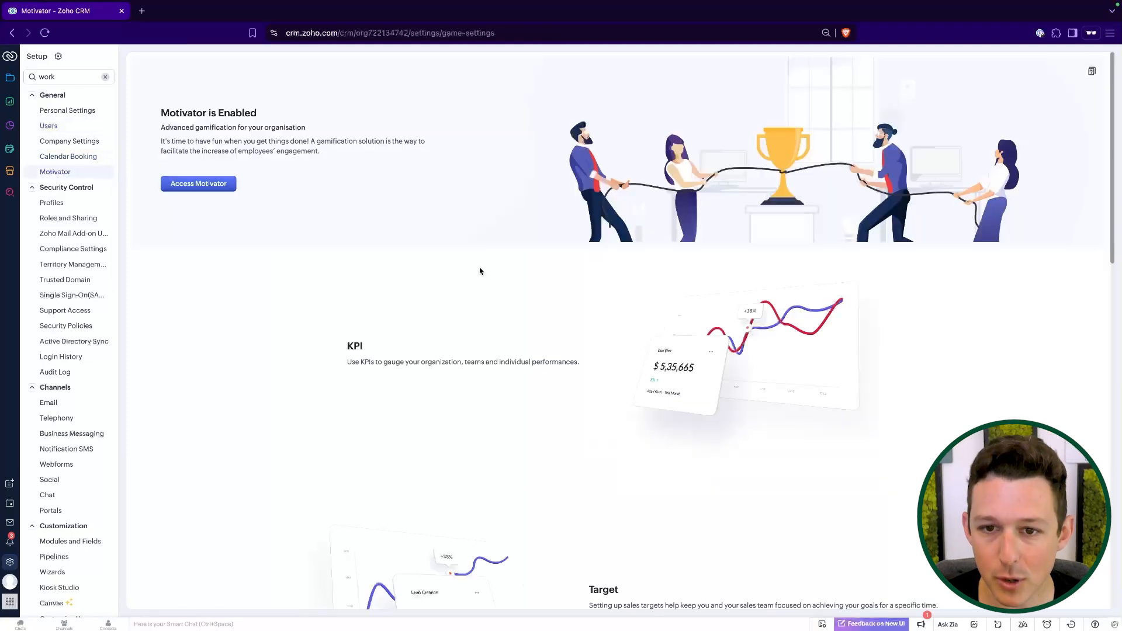
scroll(478, 271, down, 3)
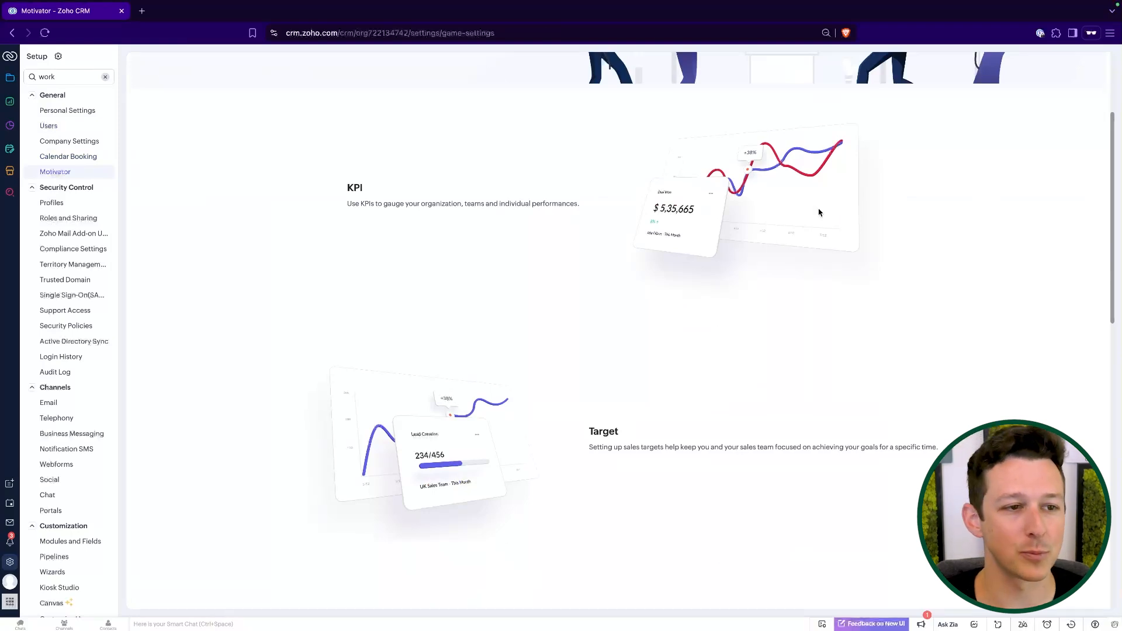
Review the Security Control pages for Profiles, Roles and Sharing, Compliance Settings and Territory Management.
click(92, 204)
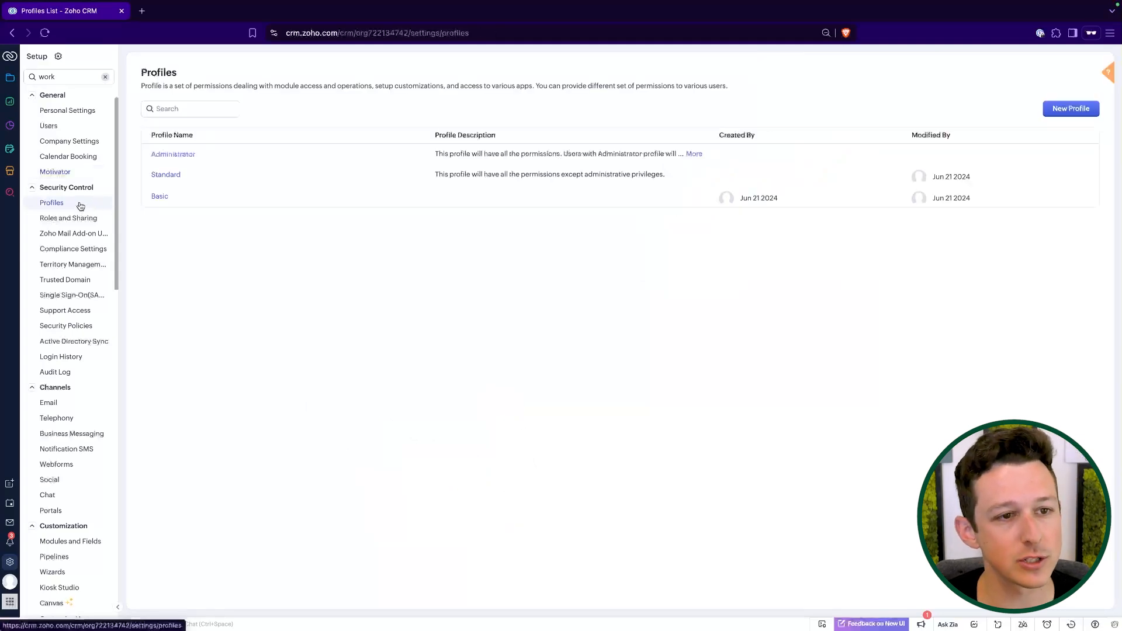
click(68, 222)
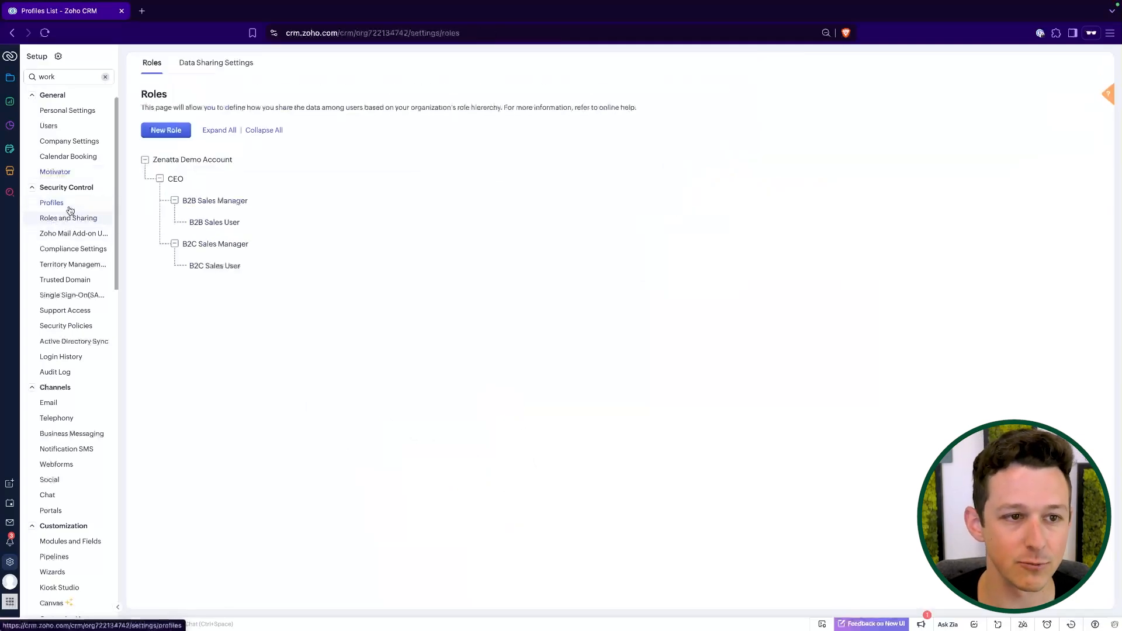
click(68, 204)
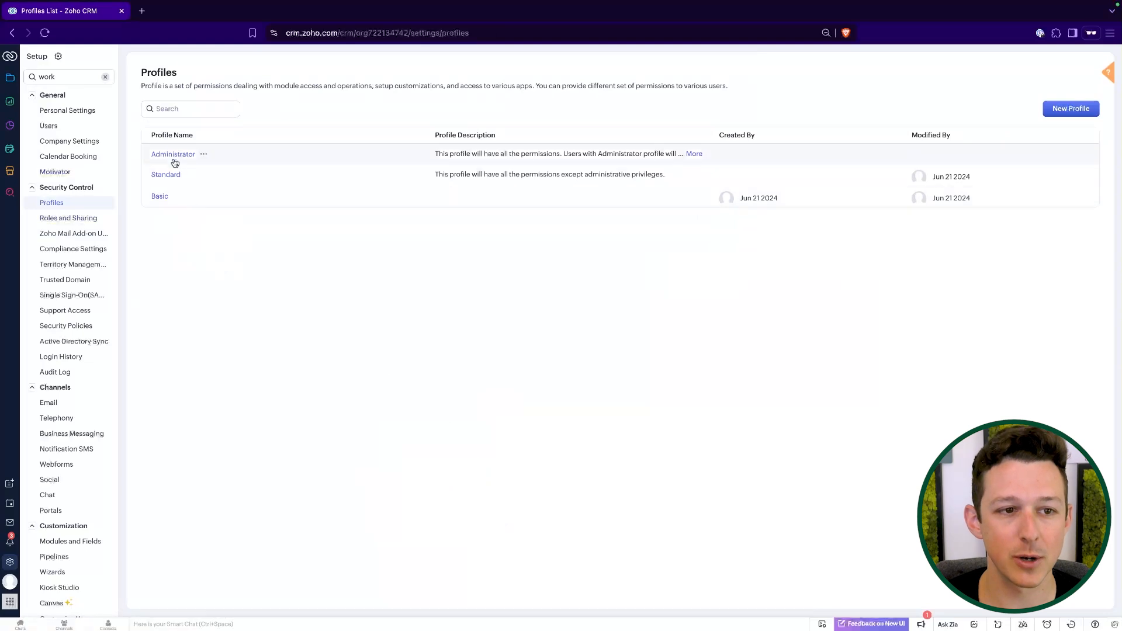
click(64, 218)
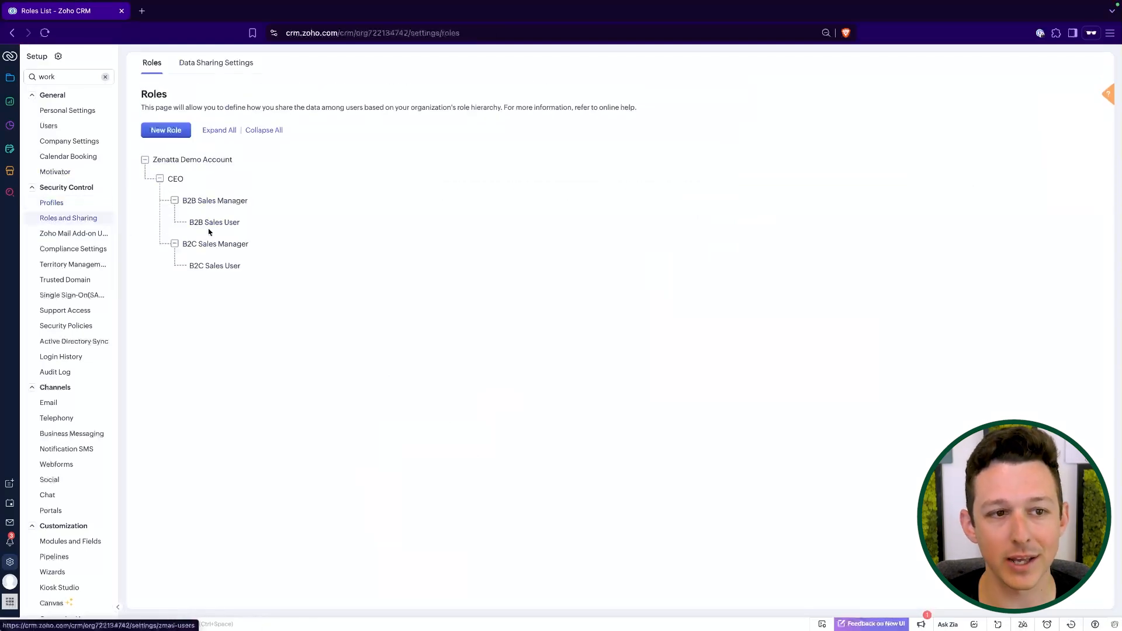
click(62, 203)
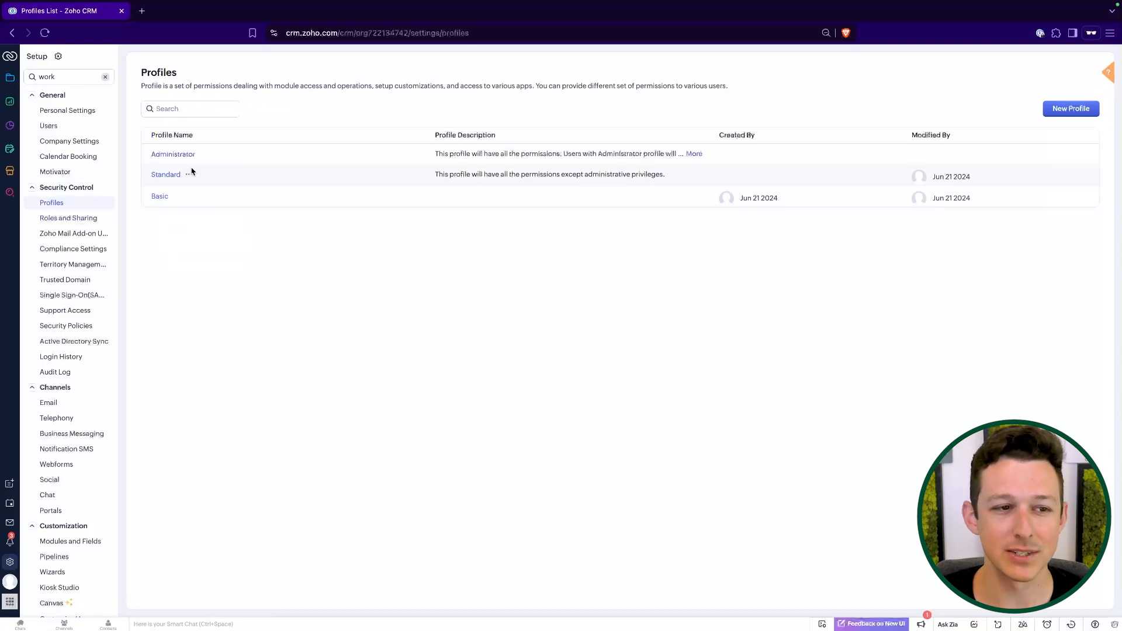
click(64, 252)
click(67, 264)
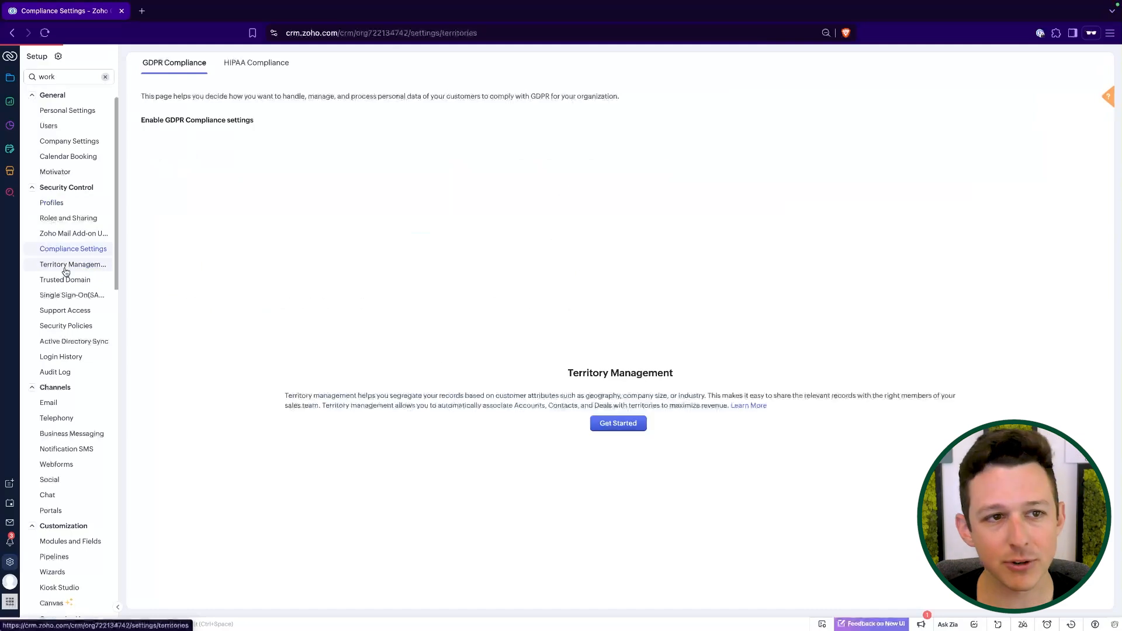
Revisit the Compliance Settings and Territory Management pages, and open the Single Sign-On (SAML) page briefly before closing its browser tab.
click(77, 250)
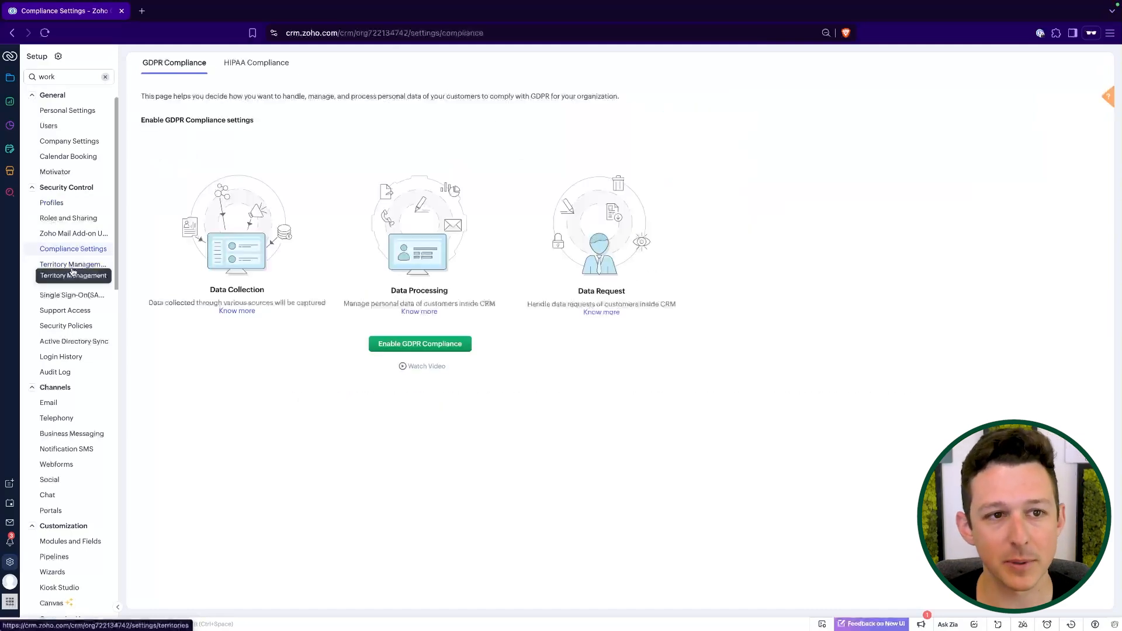
click(72, 268)
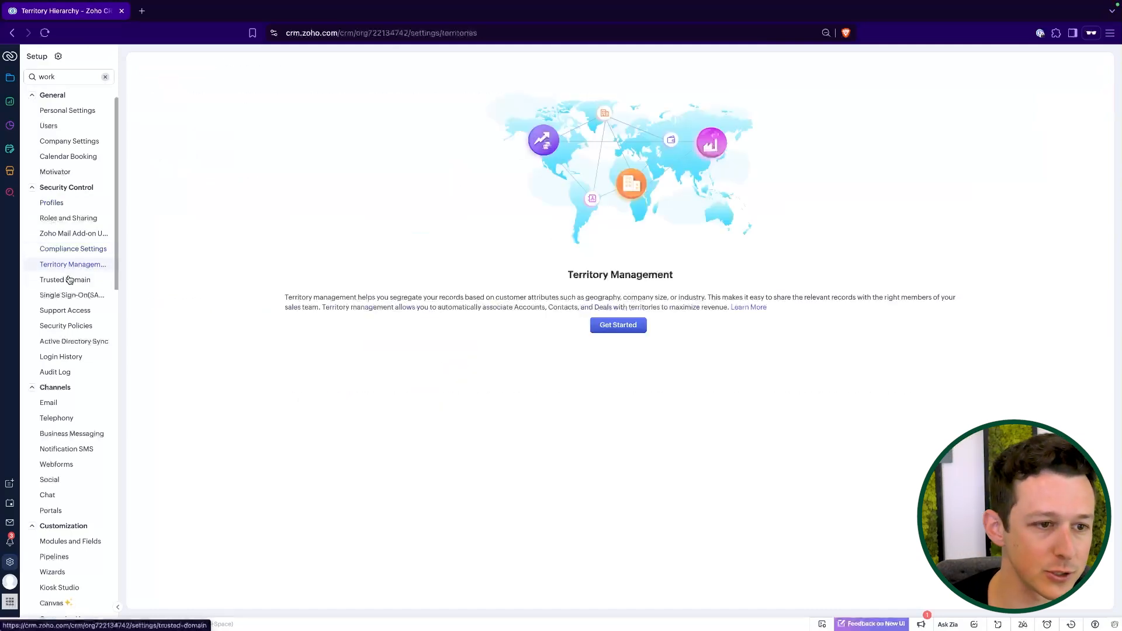
click(65, 302)
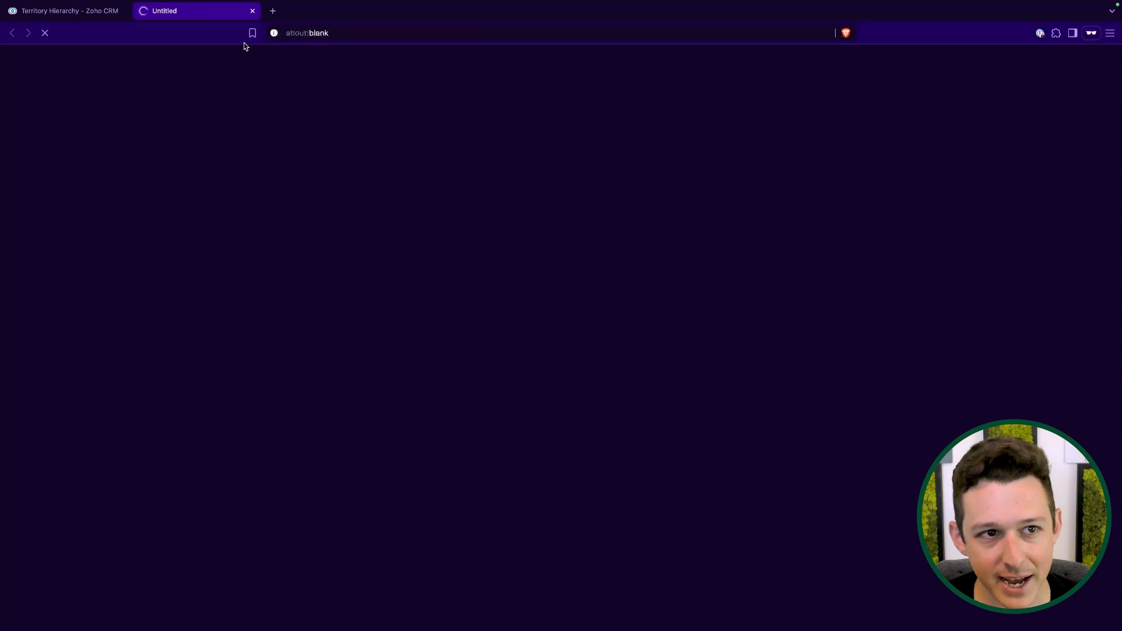
click(253, 11)
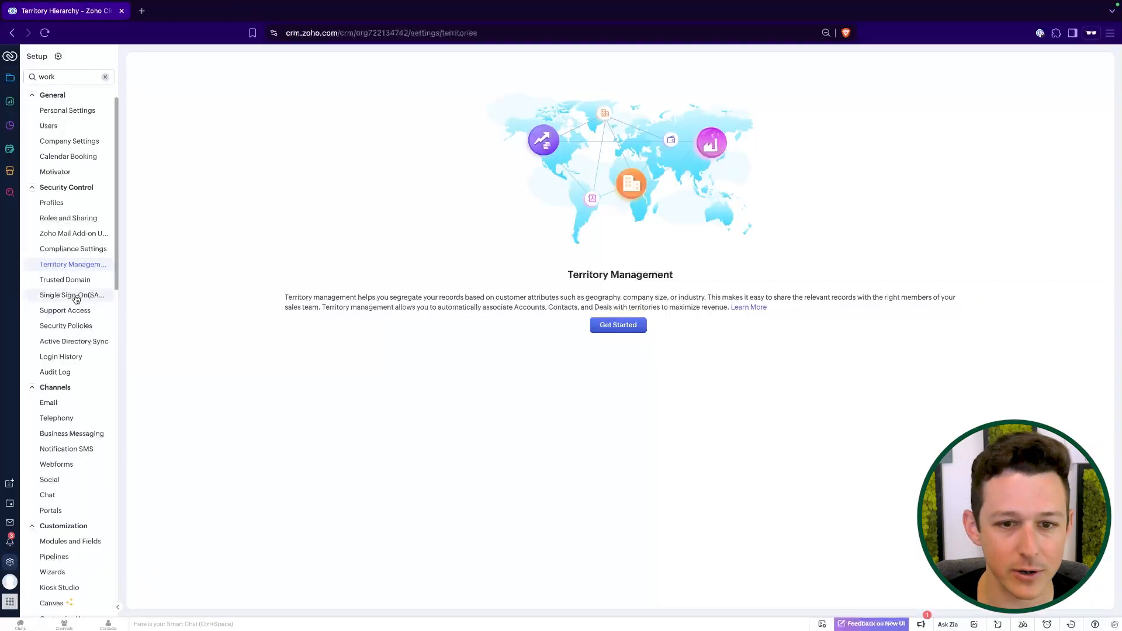
Collapse the General and Security Control categories in the Setup list.
scroll(76, 299, down, 1)
scroll(63, 188, up, 1)
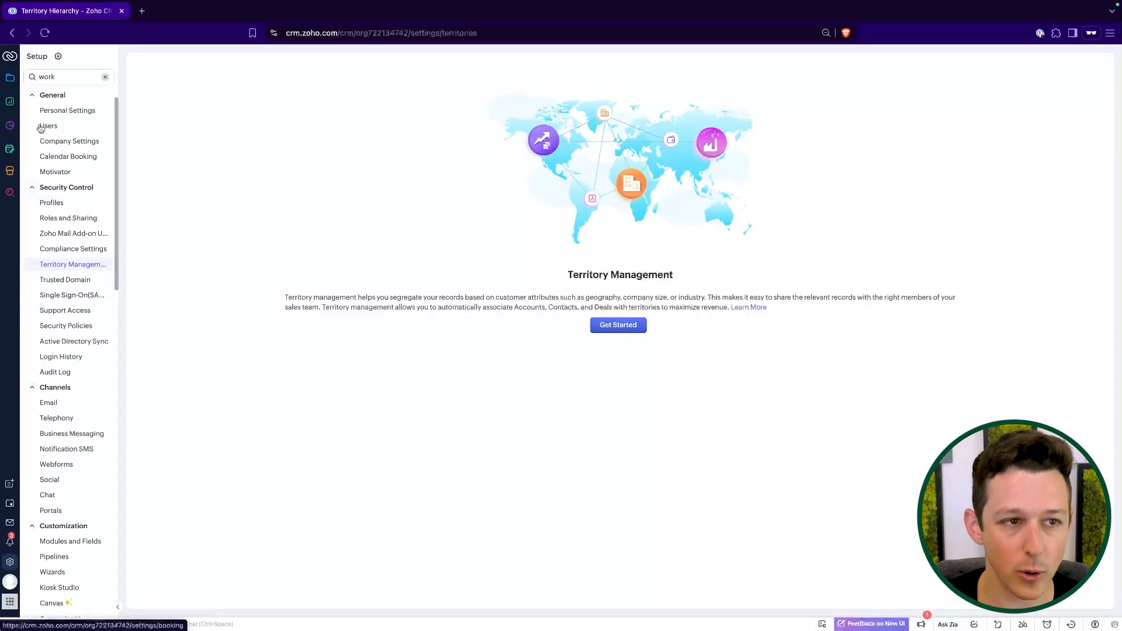
click(33, 96)
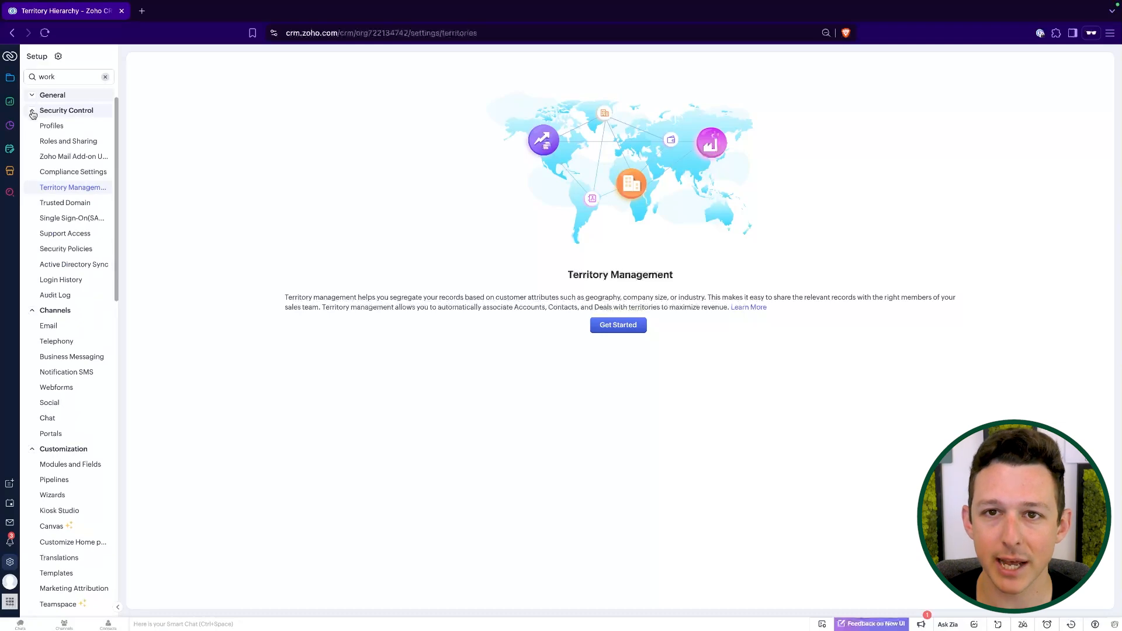
click(33, 111)
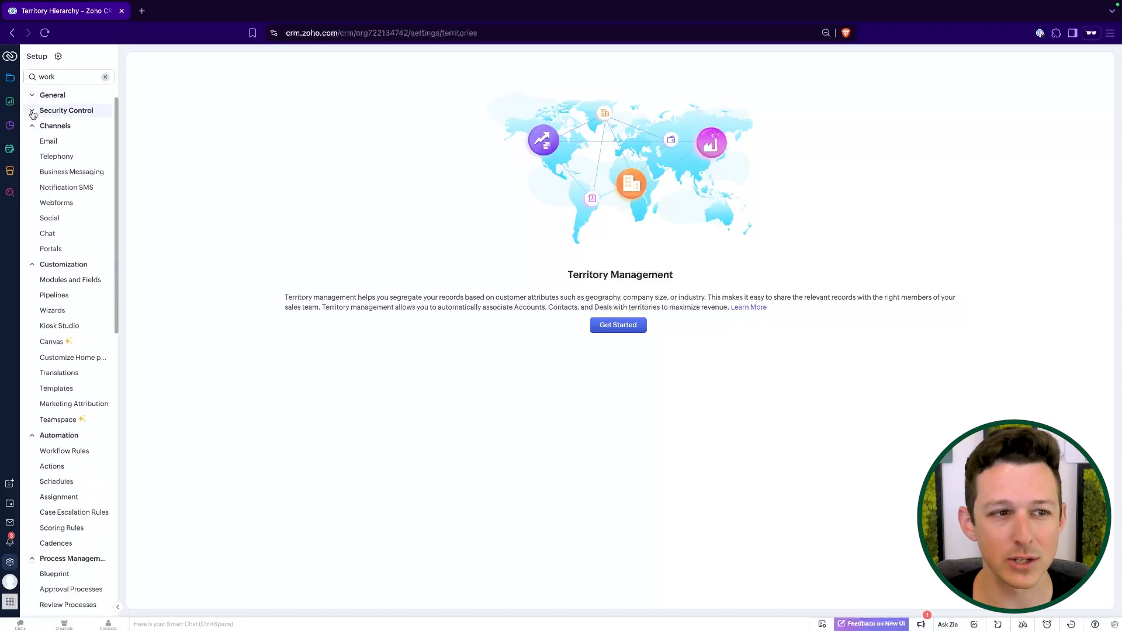
Review the Channels pages for Email, Telephony, Business Messaging, Notification SMS, Webforms, Chat and Portals, and collapse the category.
click(57, 139)
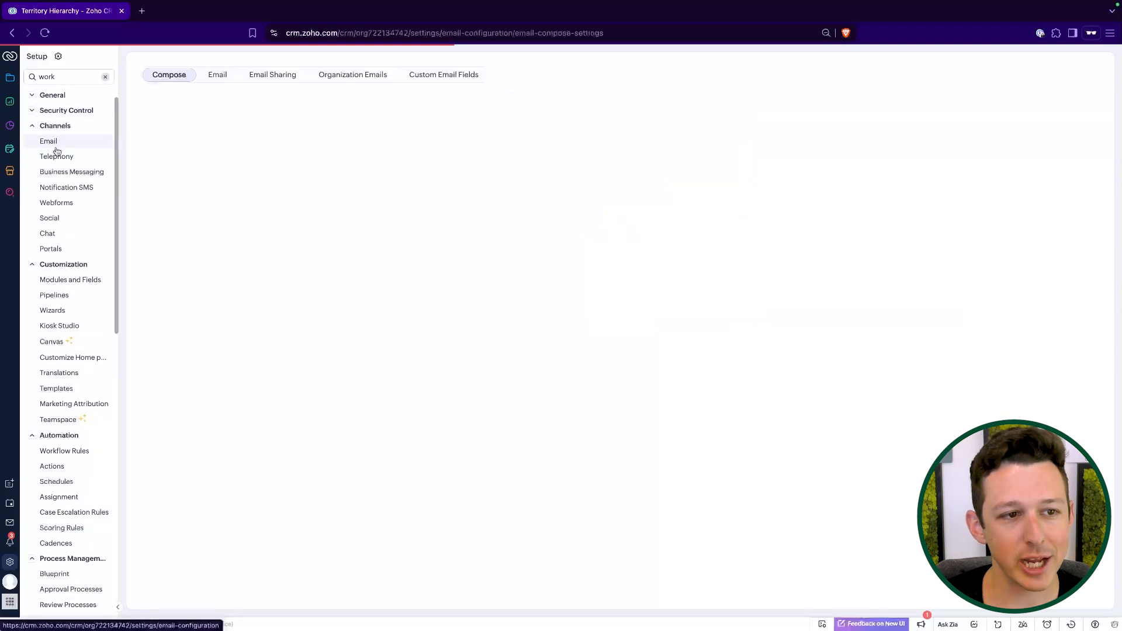
click(52, 163)
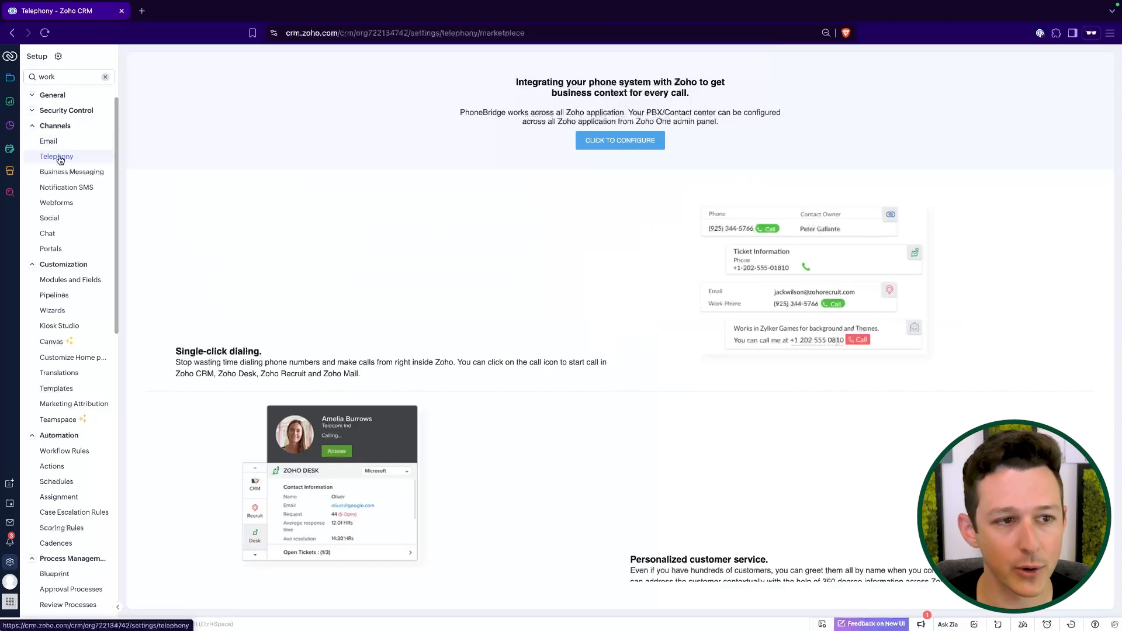
click(62, 174)
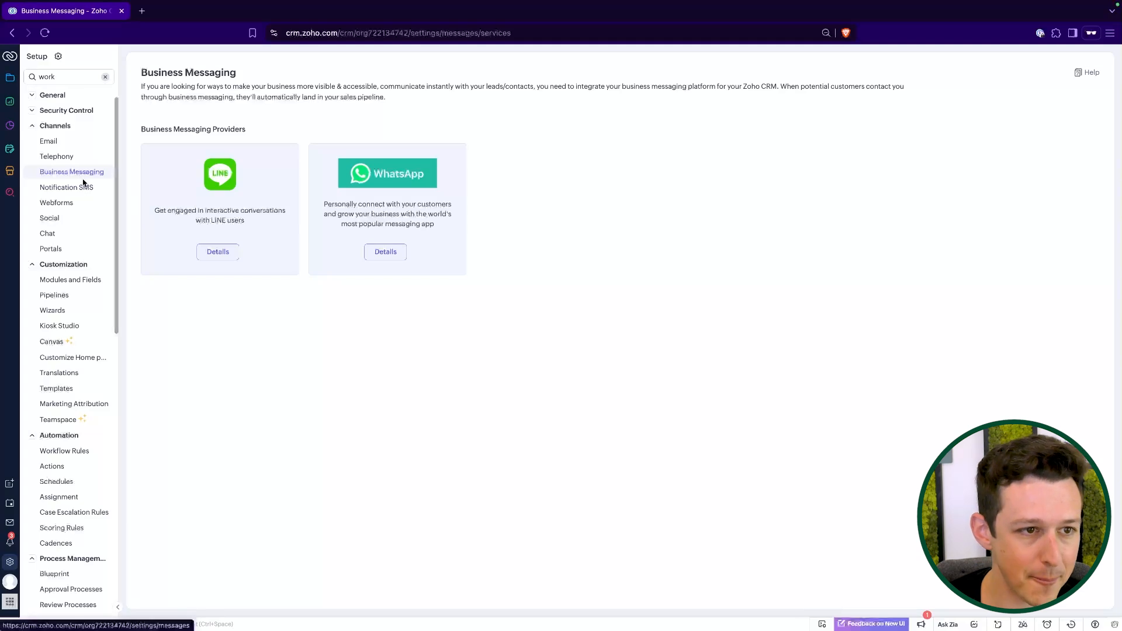
click(80, 187)
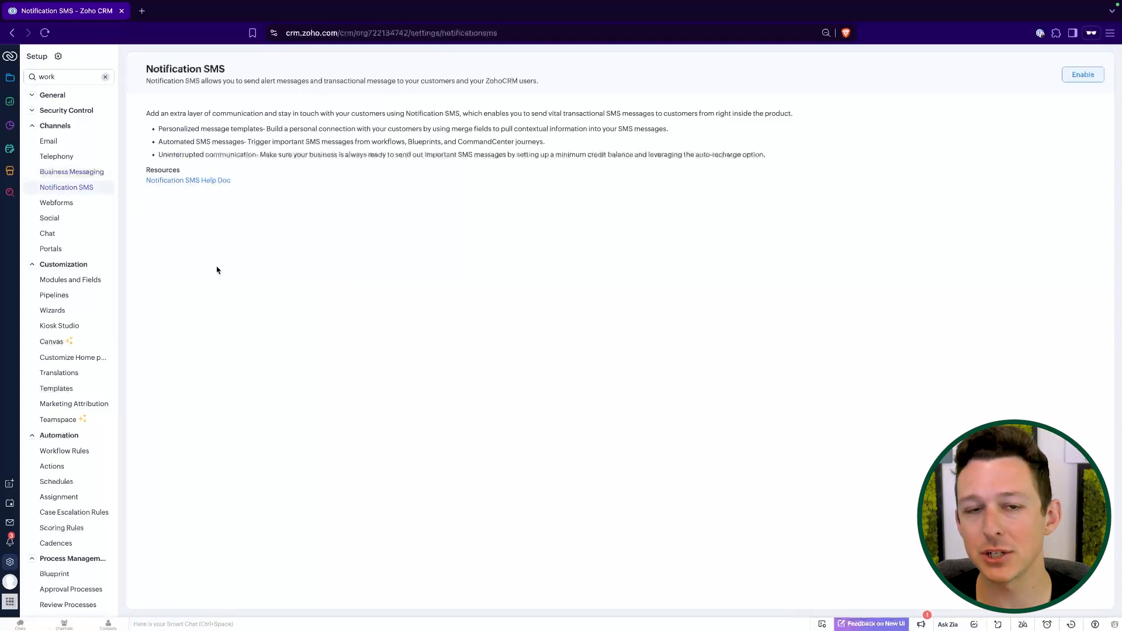
click(77, 205)
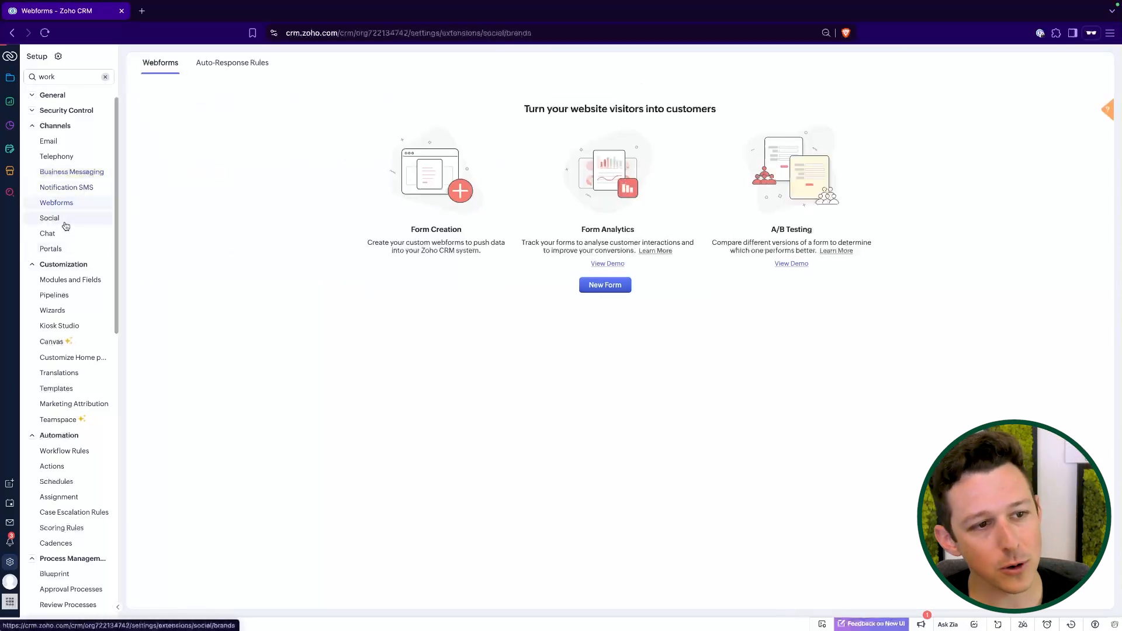
click(65, 234)
click(65, 252)
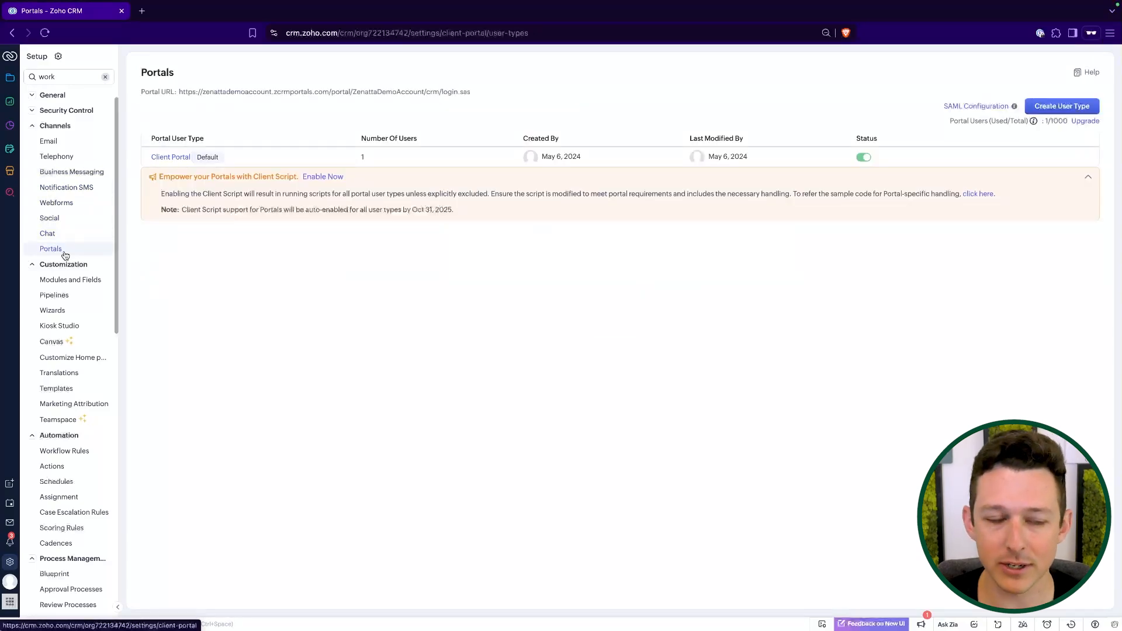
click(69, 126)
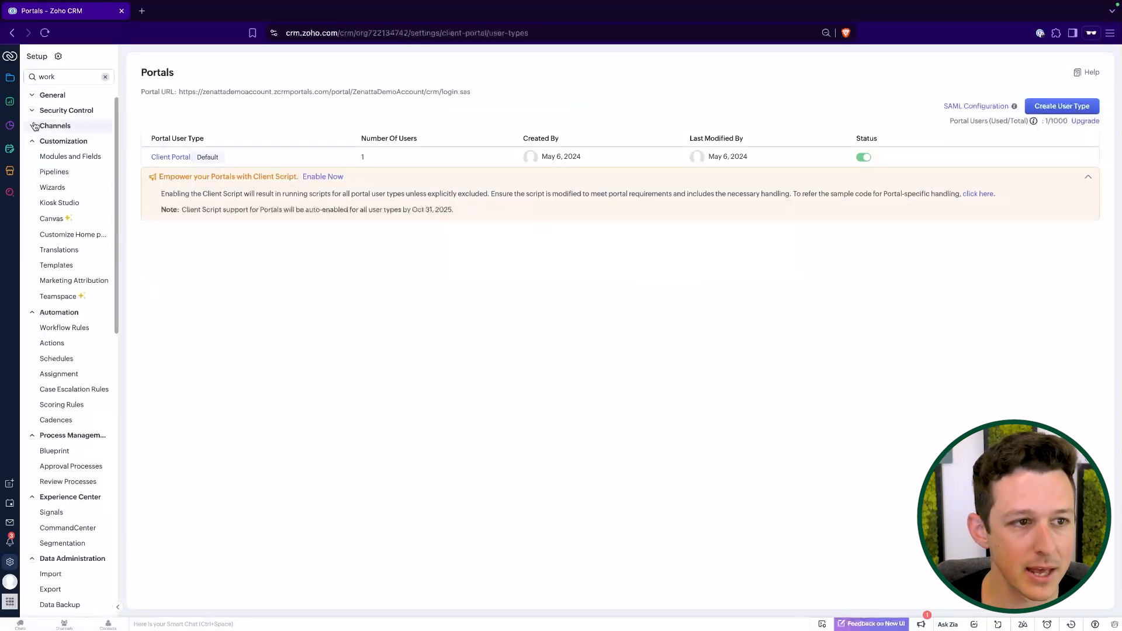
Review the Customization pages for Modules and Fields, Pipelines, Wizards, Kiosk Studio, Canvas and Teamspace, and collapse the category.
click(78, 162)
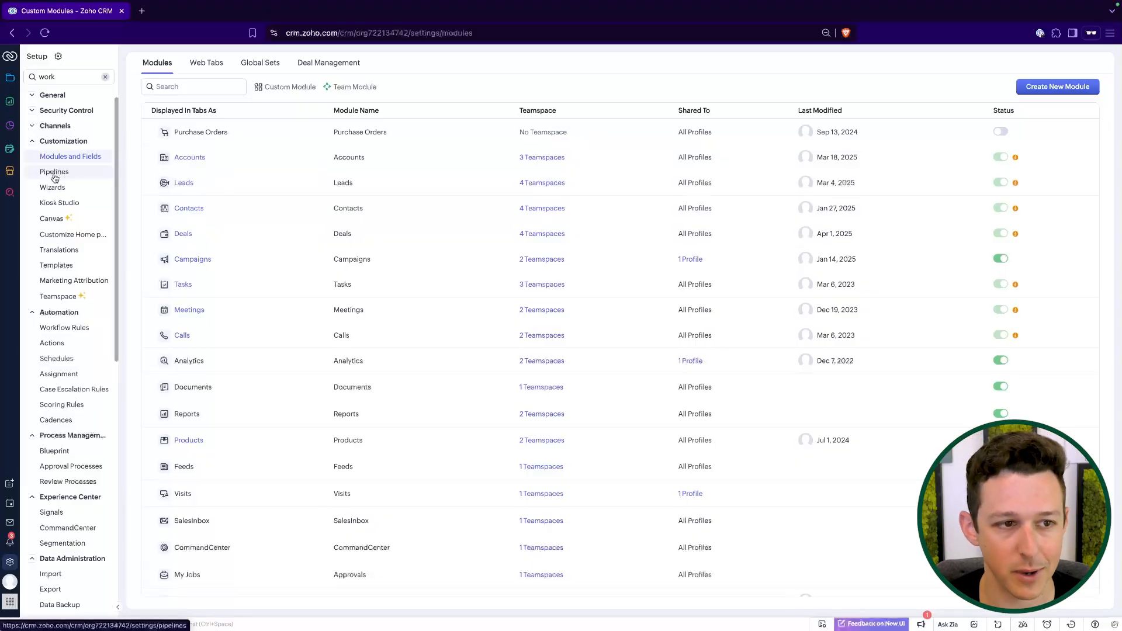
click(54, 174)
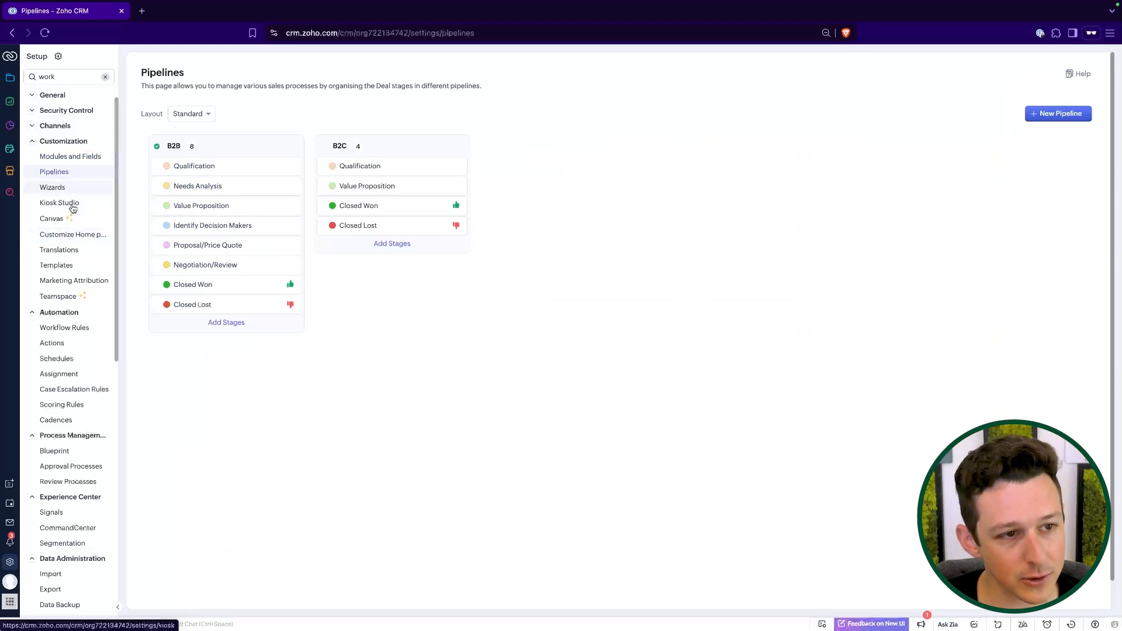
click(74, 188)
click(73, 204)
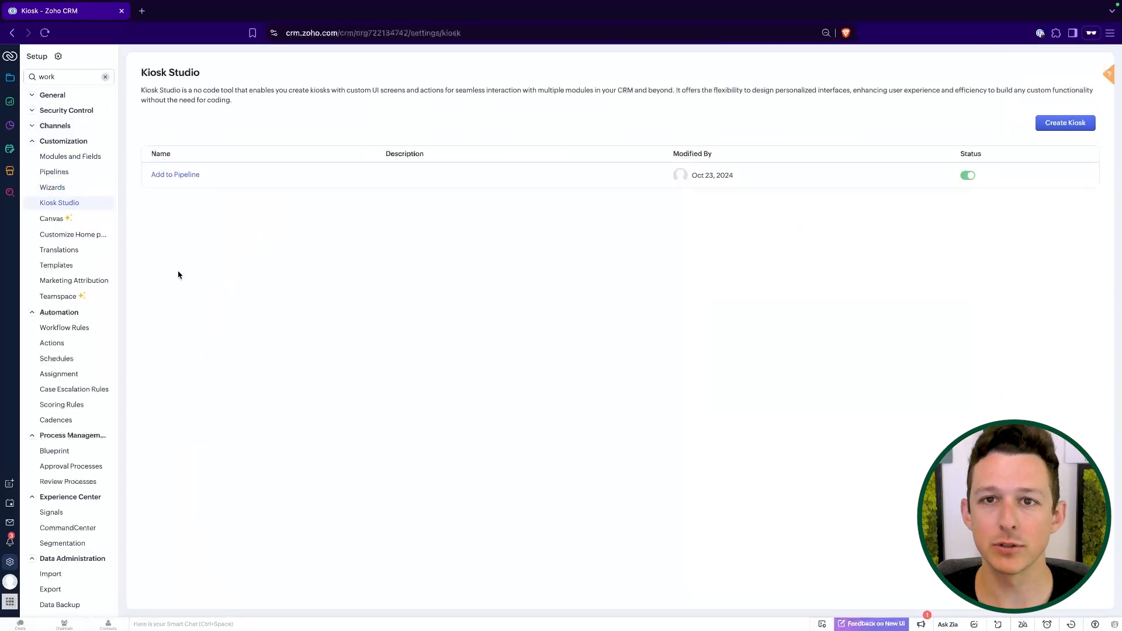
click(85, 219)
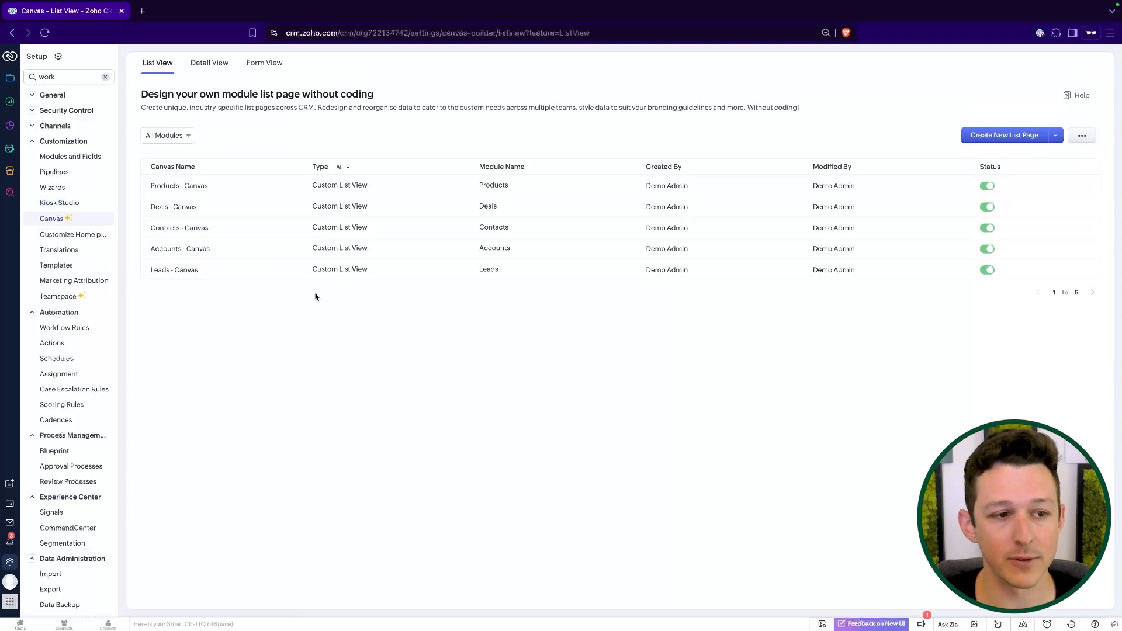
click(61, 299)
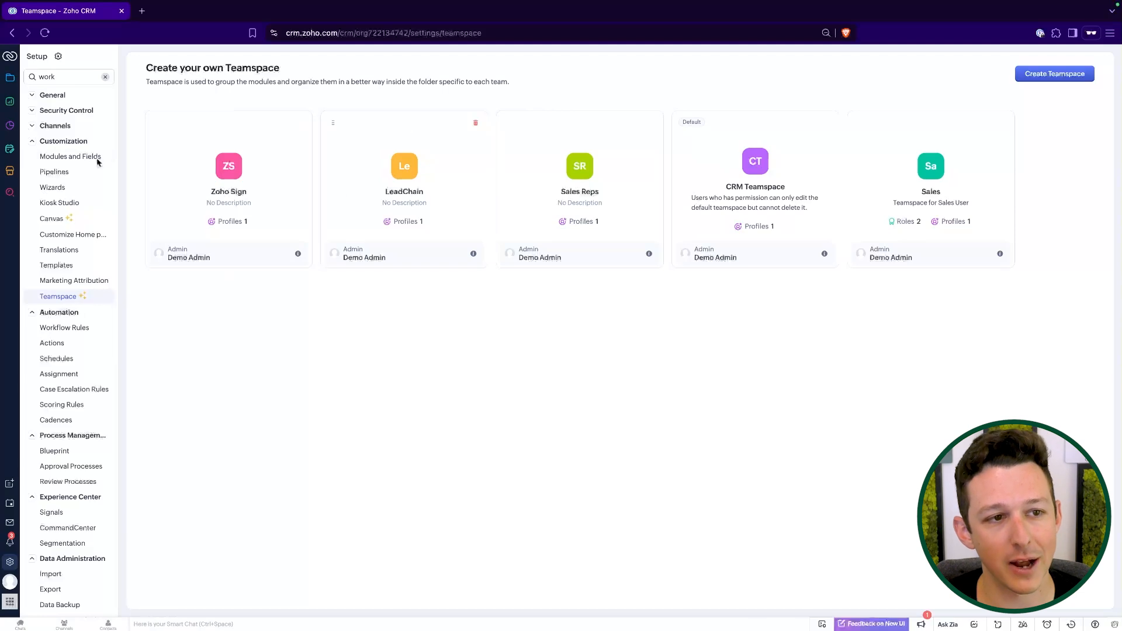
click(33, 142)
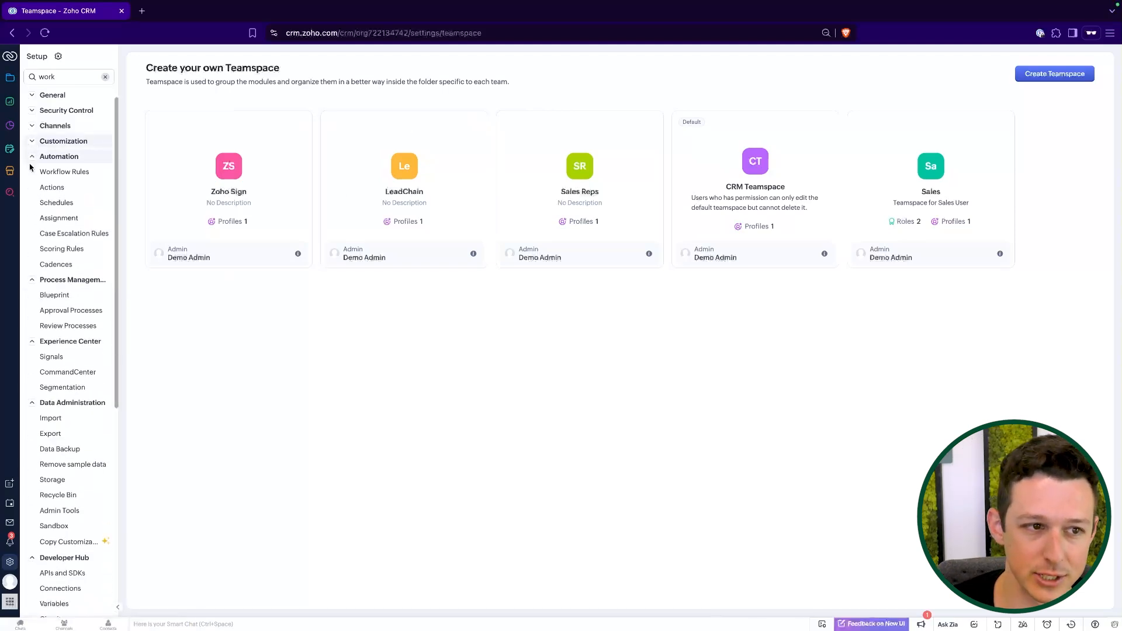
Review Workflow Rules under Automation and Blueprint under Process Management, collapsing both categories.
click(71, 176)
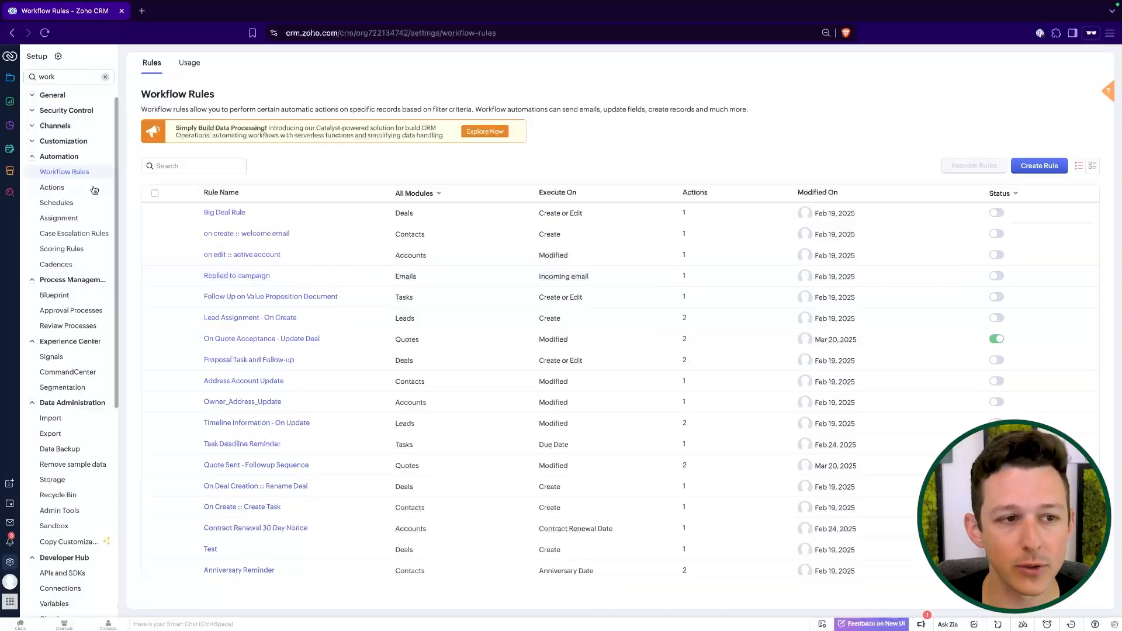
click(35, 162)
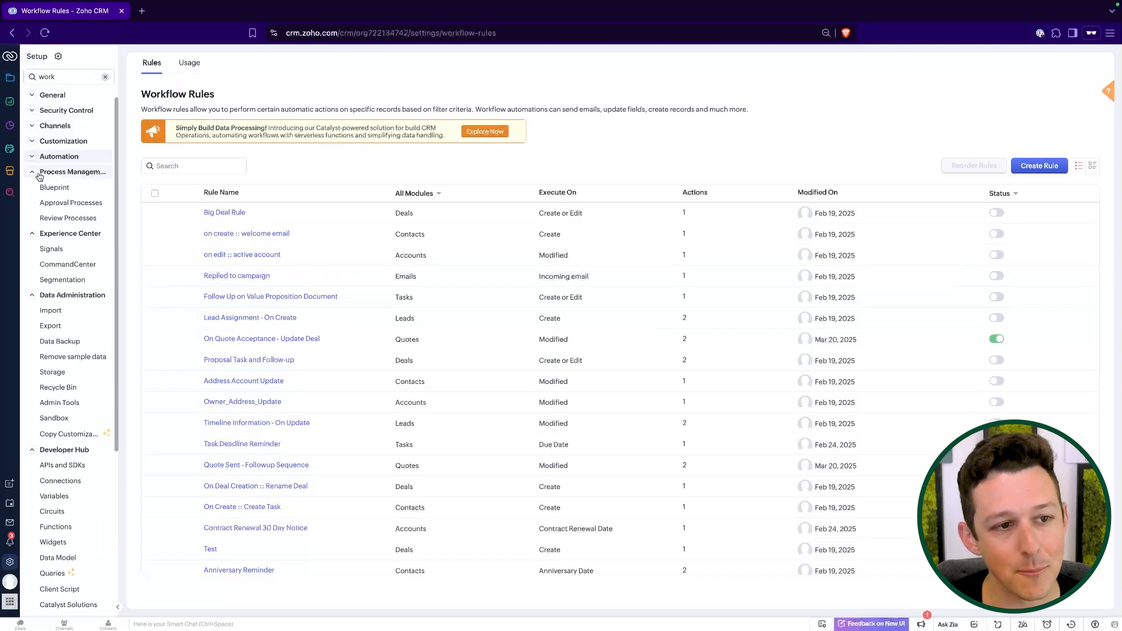
click(51, 187)
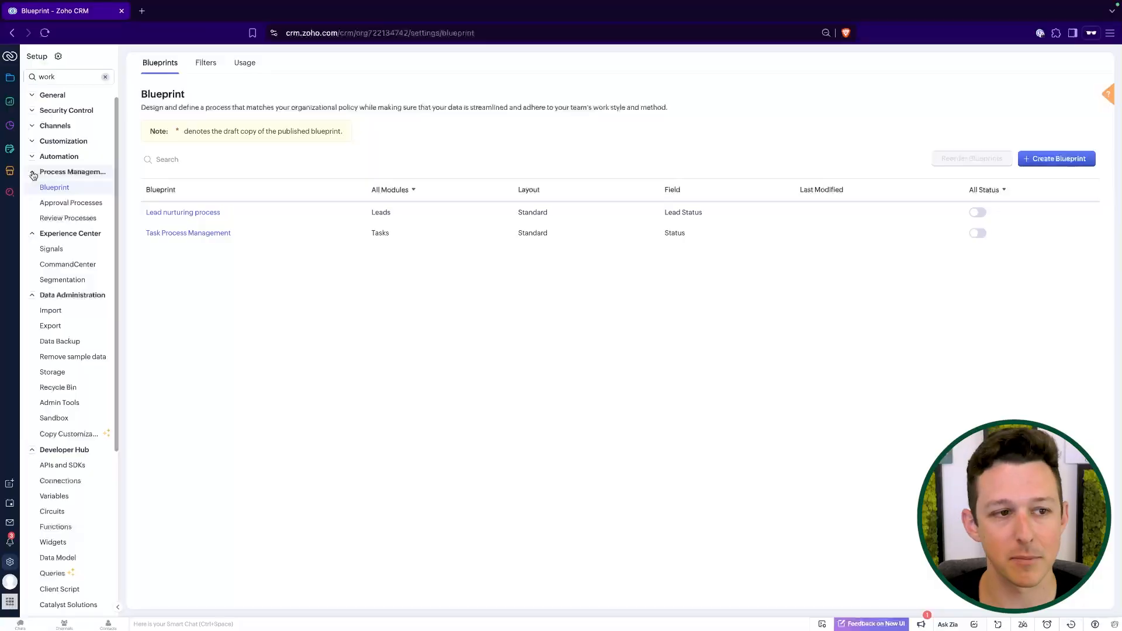
click(33, 174)
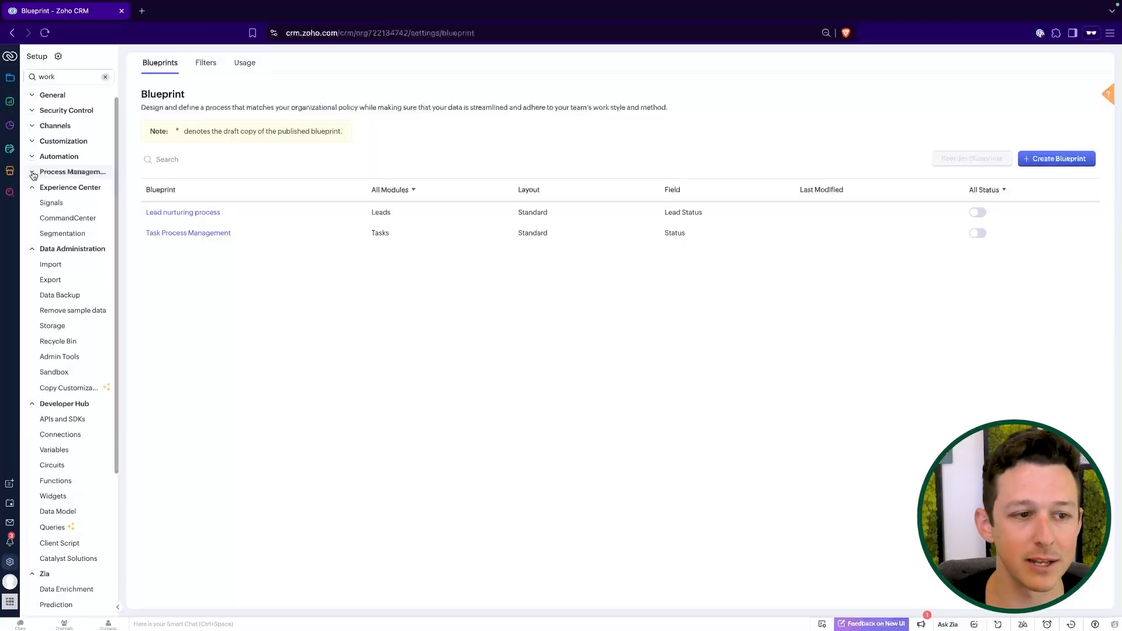
Review the Experience Center pages for Signals, CommandCenter and Segmentation, and collapse the category.
click(82, 206)
click(78, 218)
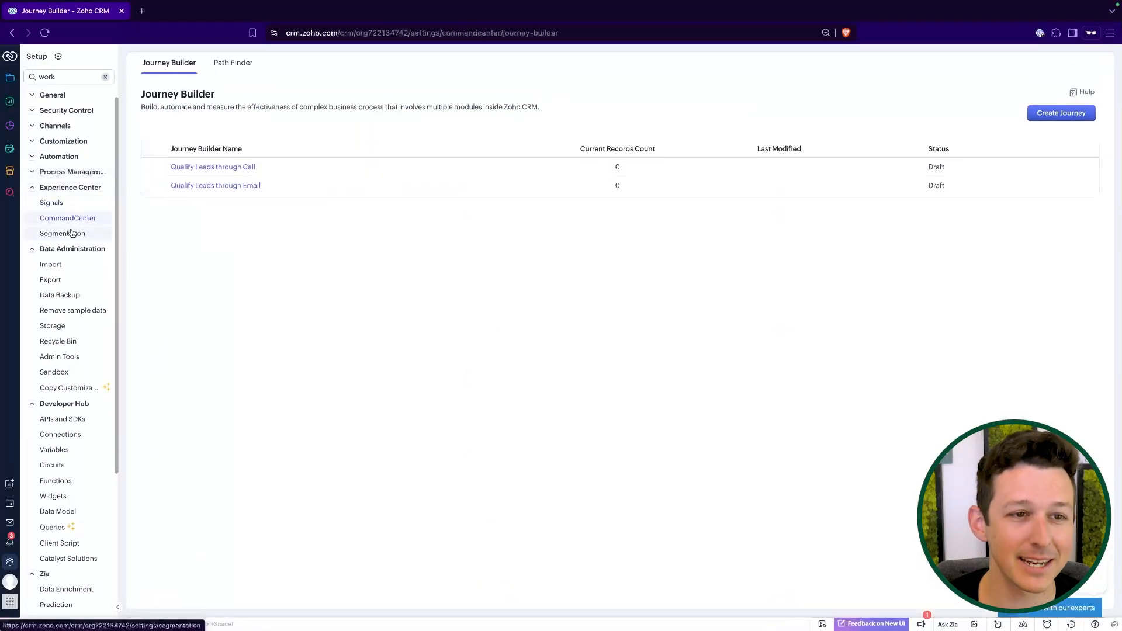
click(75, 233)
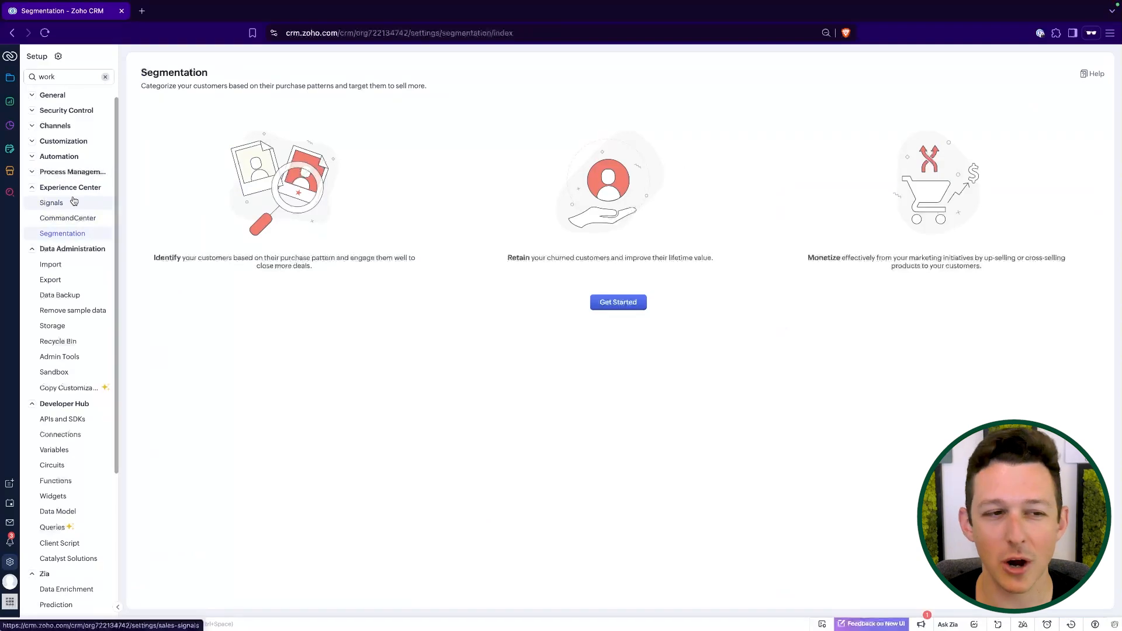
click(73, 202)
scroll(473, 268, down, 2)
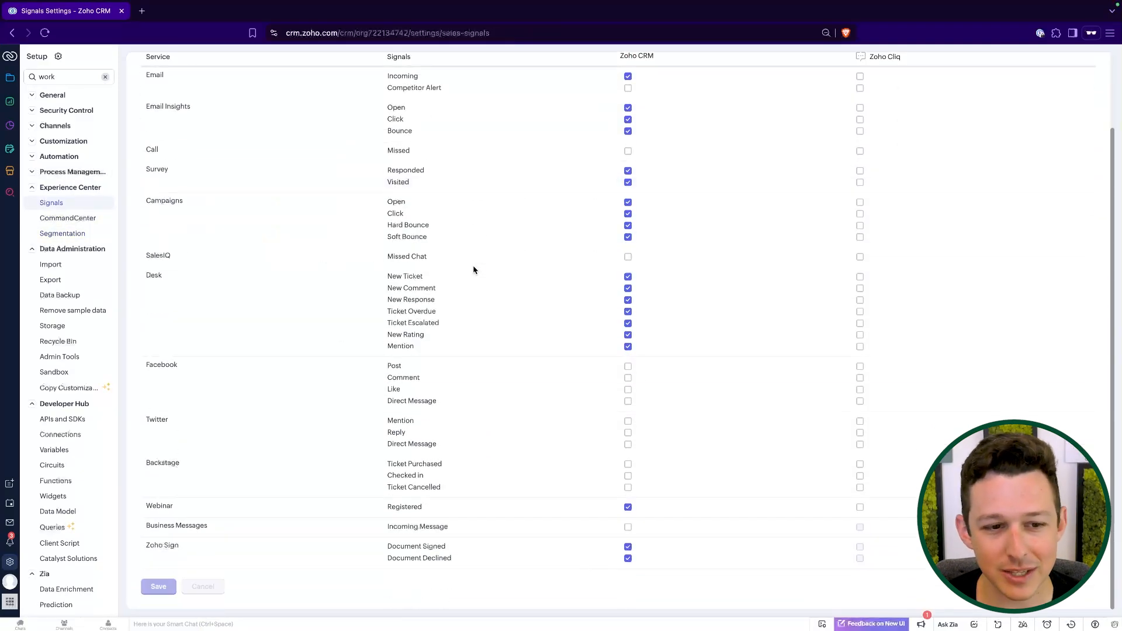
click(60, 234)
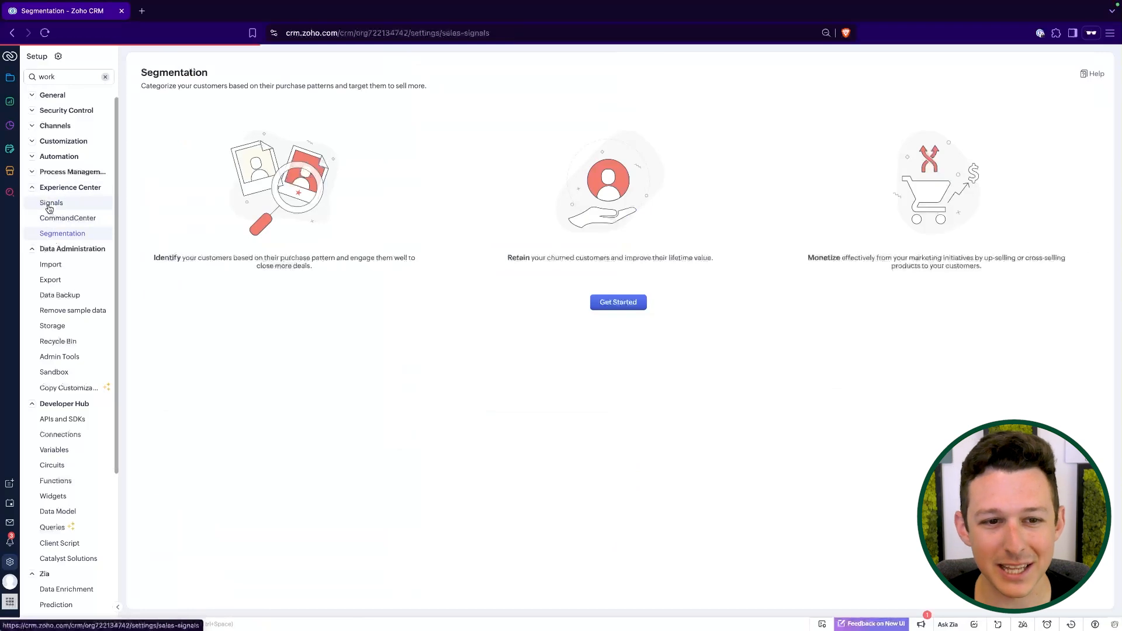
click(50, 204)
click(33, 187)
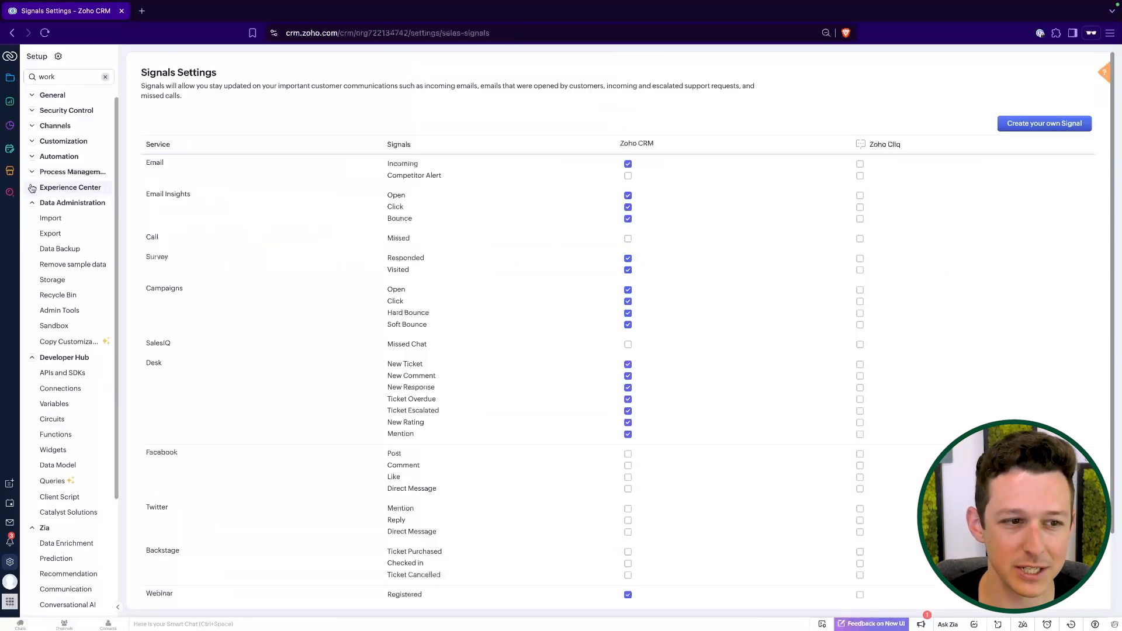
Review the Data Administration pages for Import, Export, Data Backup and Recycle Bin, and open the feature selection in Admin Tools.
click(51, 222)
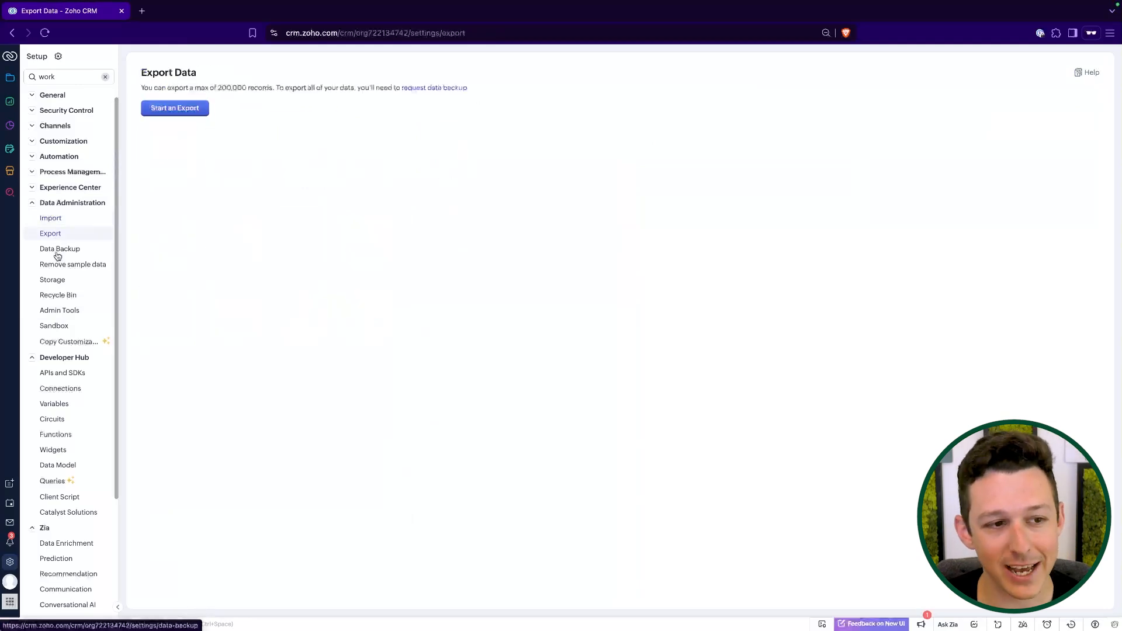
click(58, 251)
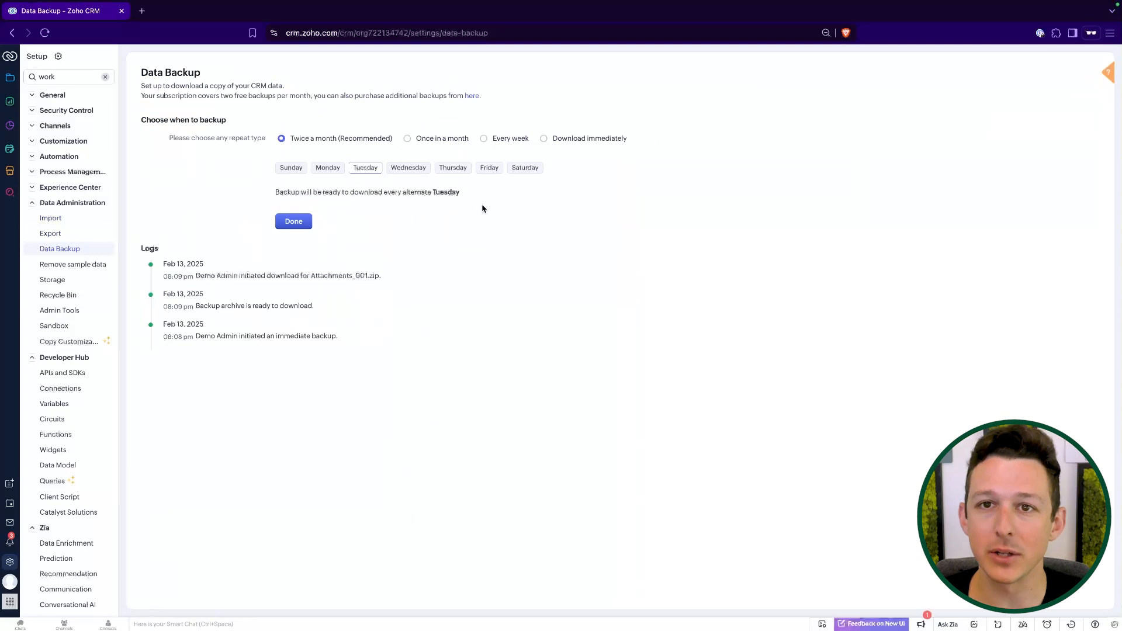
click(73, 298)
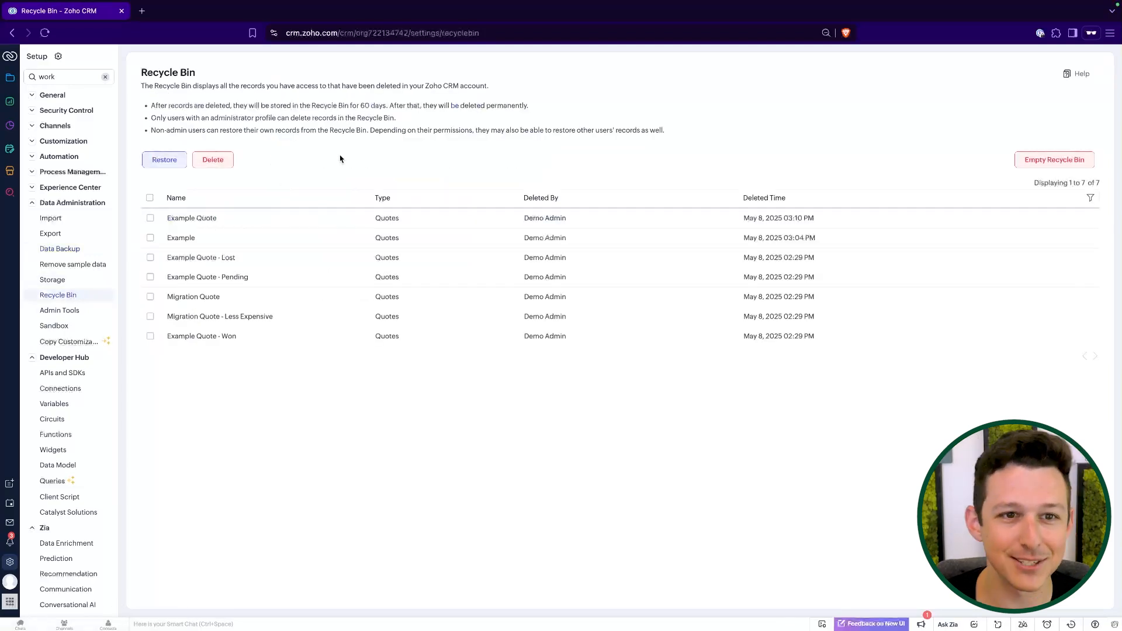
drag(359, 109, 410, 108)
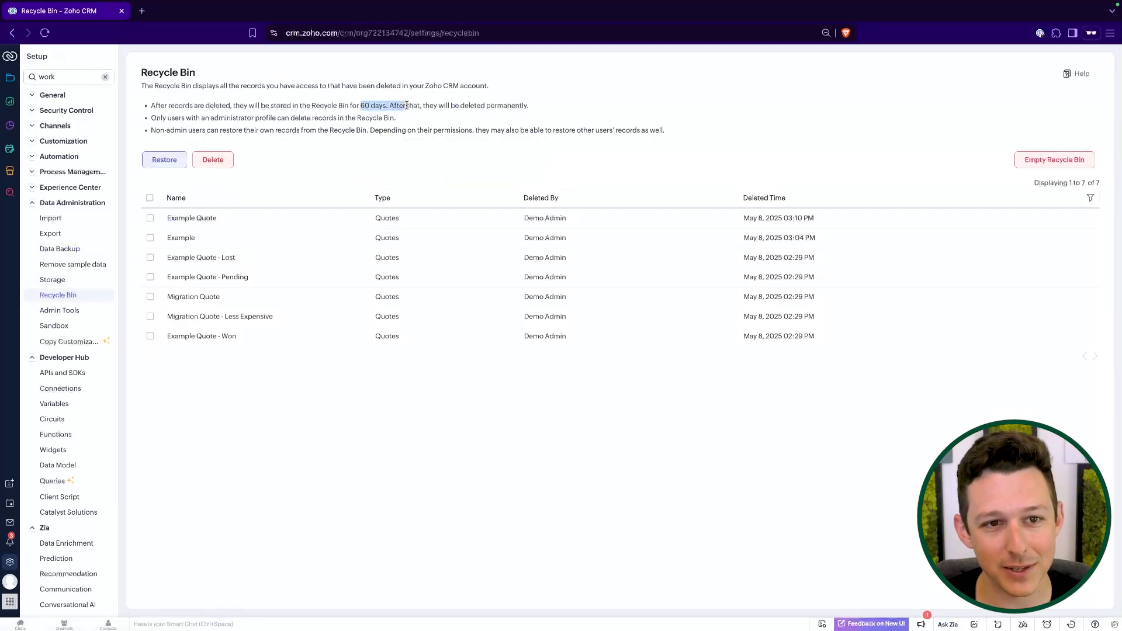
click(60, 310)
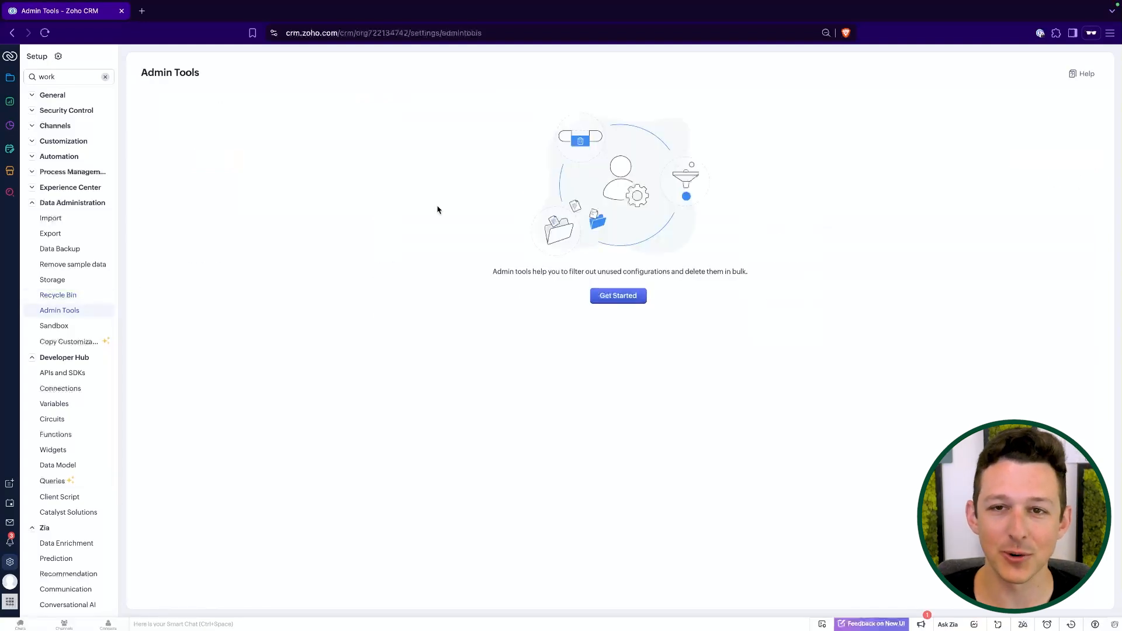
click(598, 300)
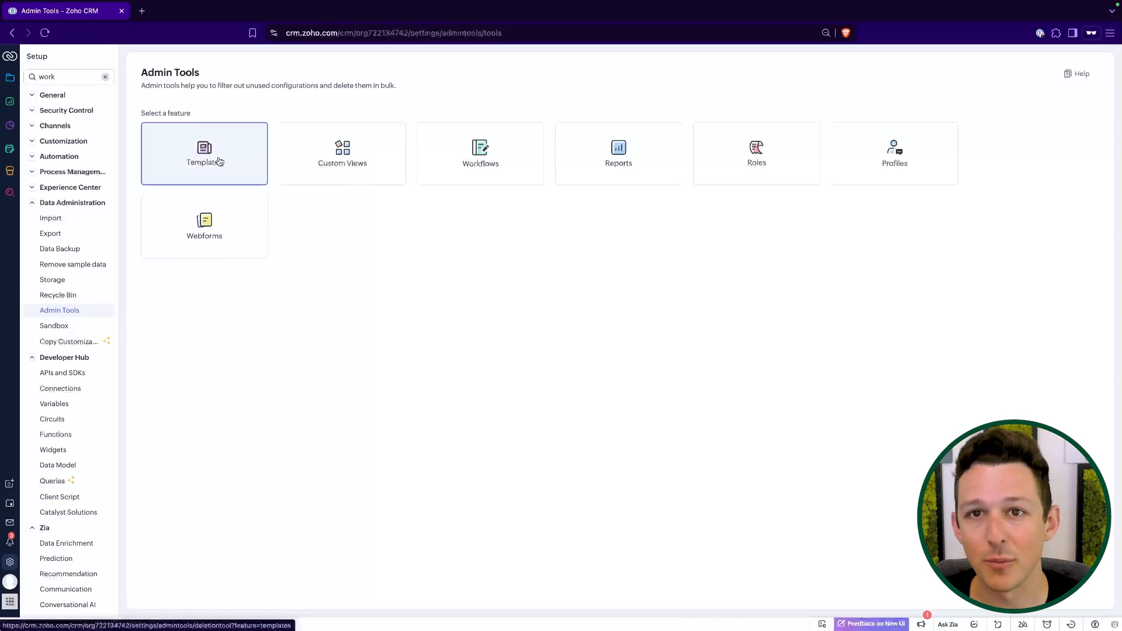
Review the Sandbox page, collapse Data Administration and Developer Hub, and review the Smart Prompt vendor options under Zia.
click(59, 326)
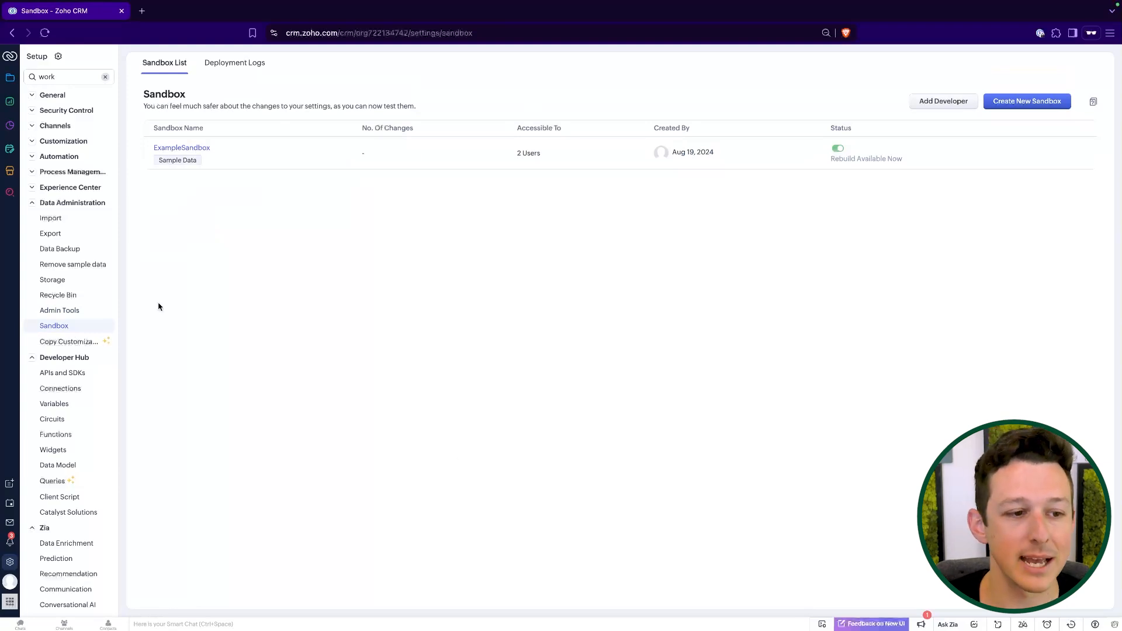
click(41, 204)
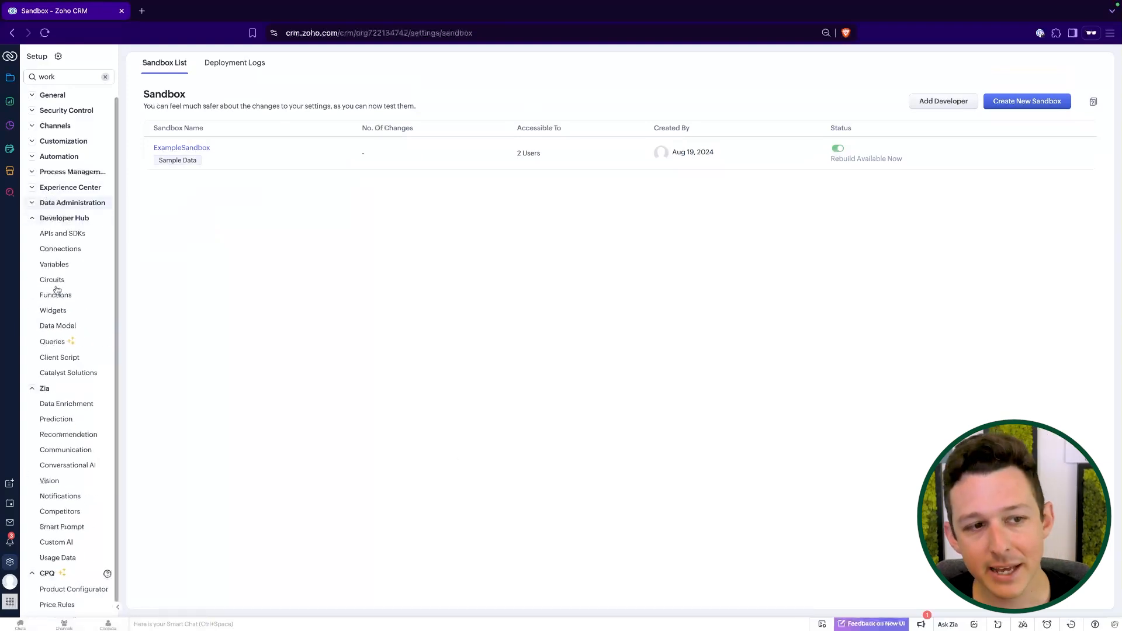
click(33, 219)
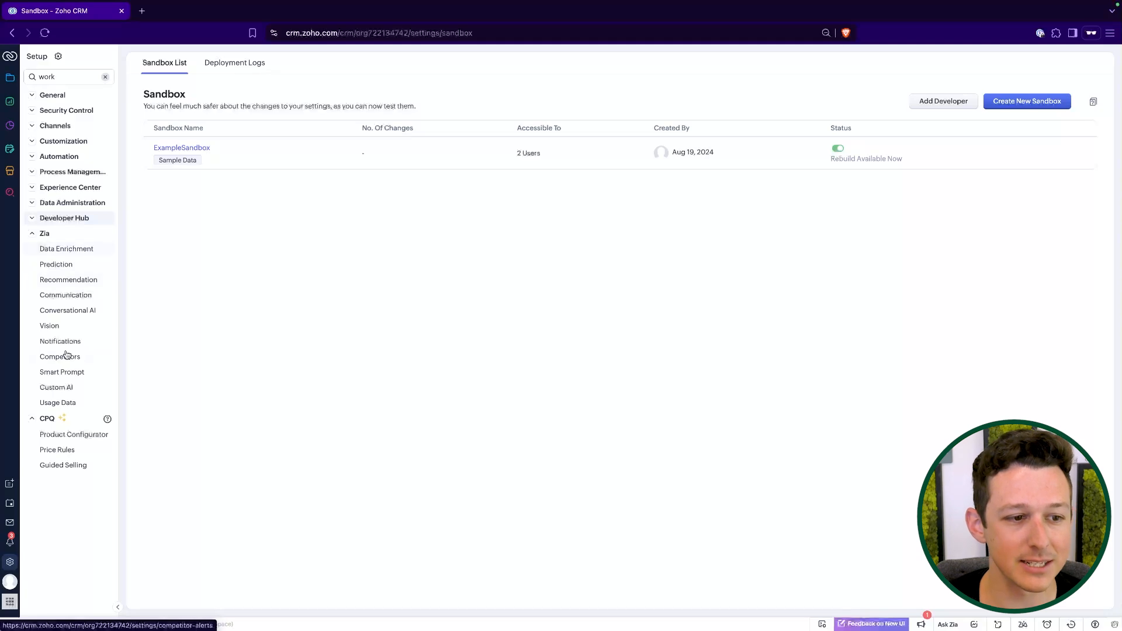
click(63, 377)
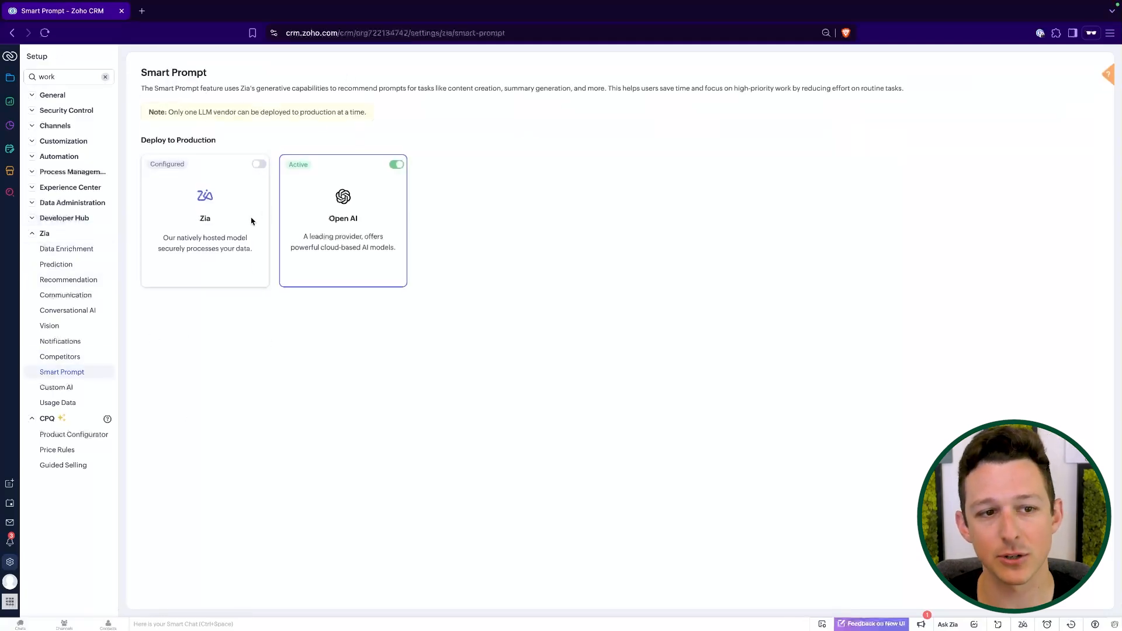
mouse_move(366, 226)
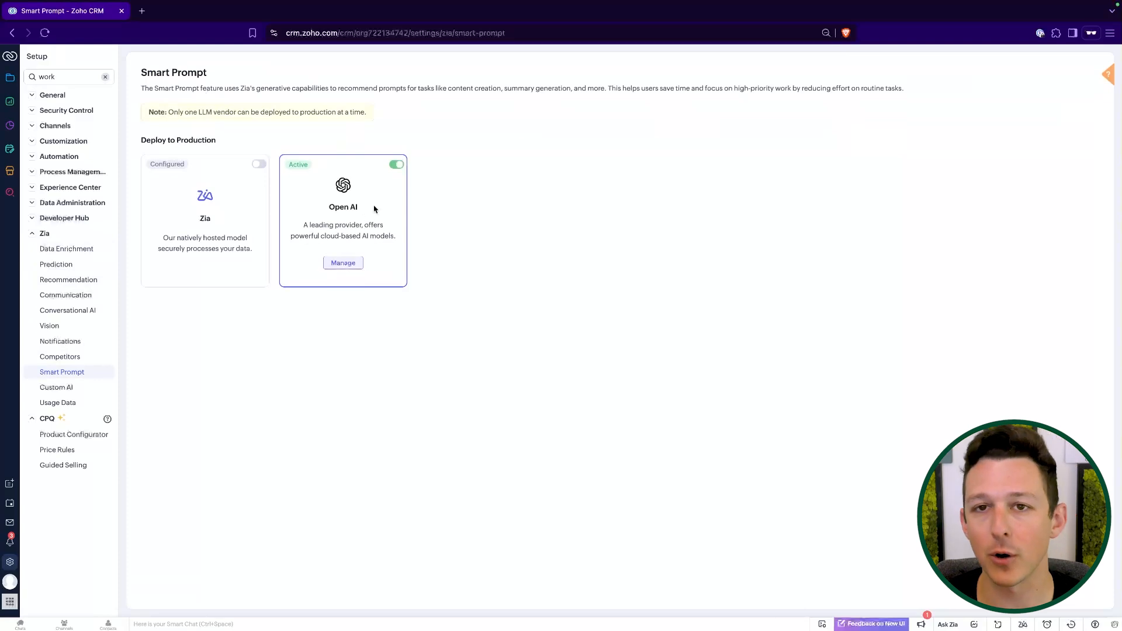
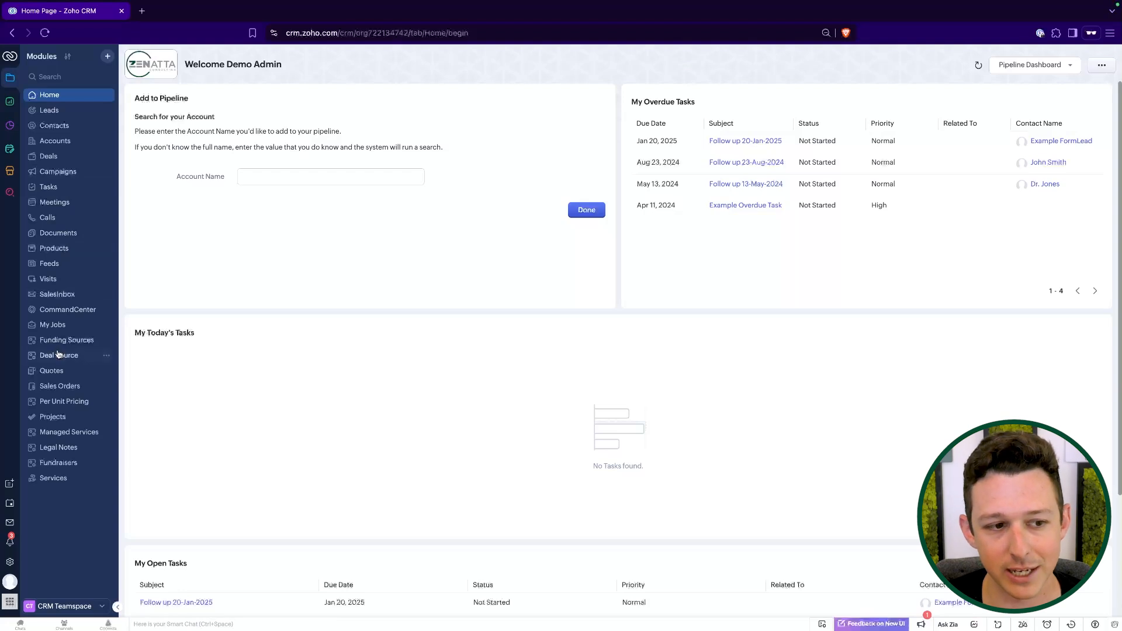
Return to the modules view, switch from CRM Teamspace to the Sales teamspace and check the list of available teamspaces.
click(64, 606)
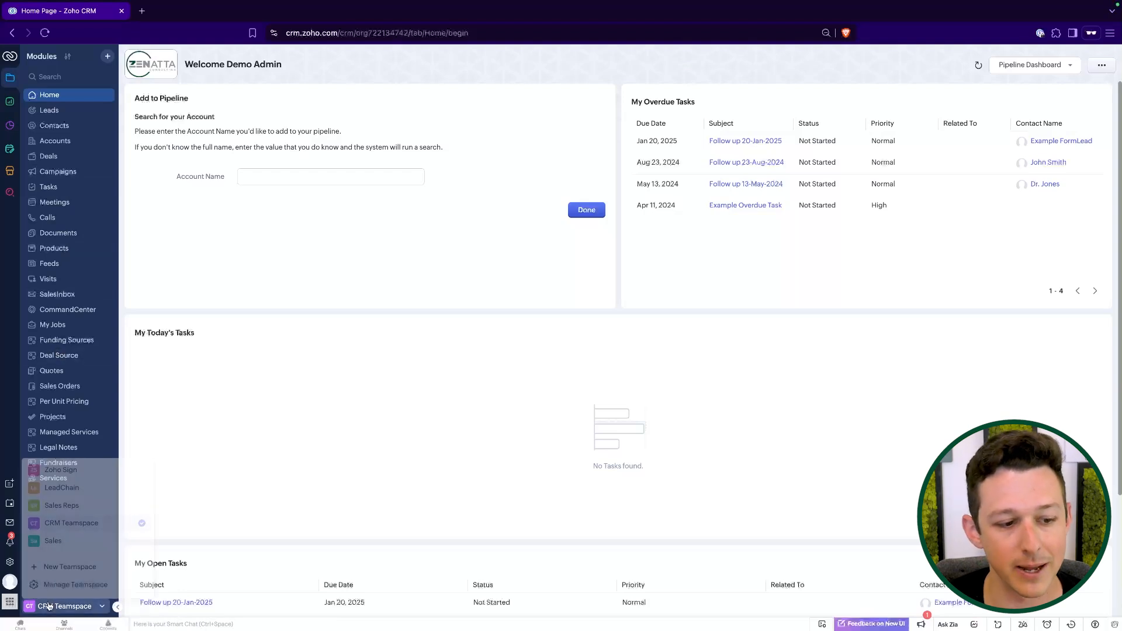
click(54, 541)
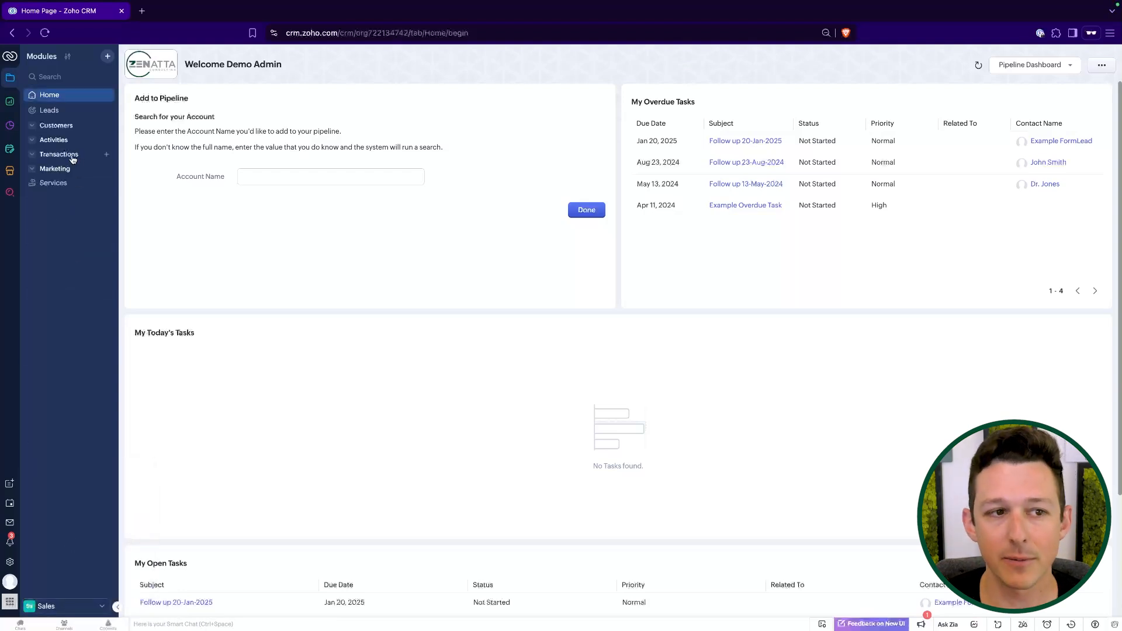
click(64, 607)
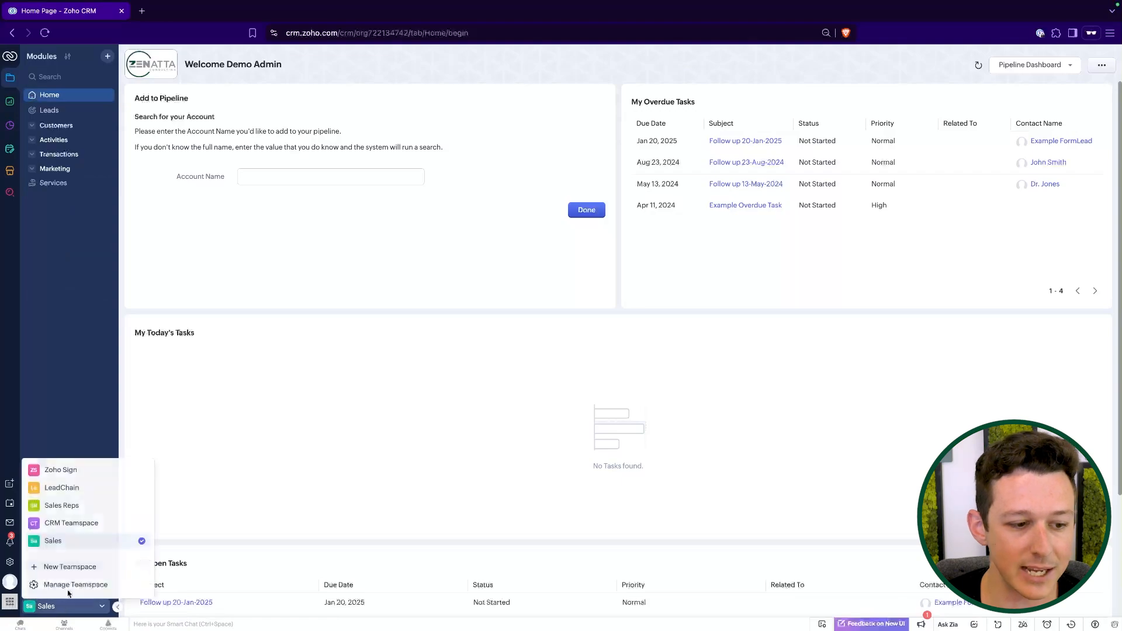
click(93, 349)
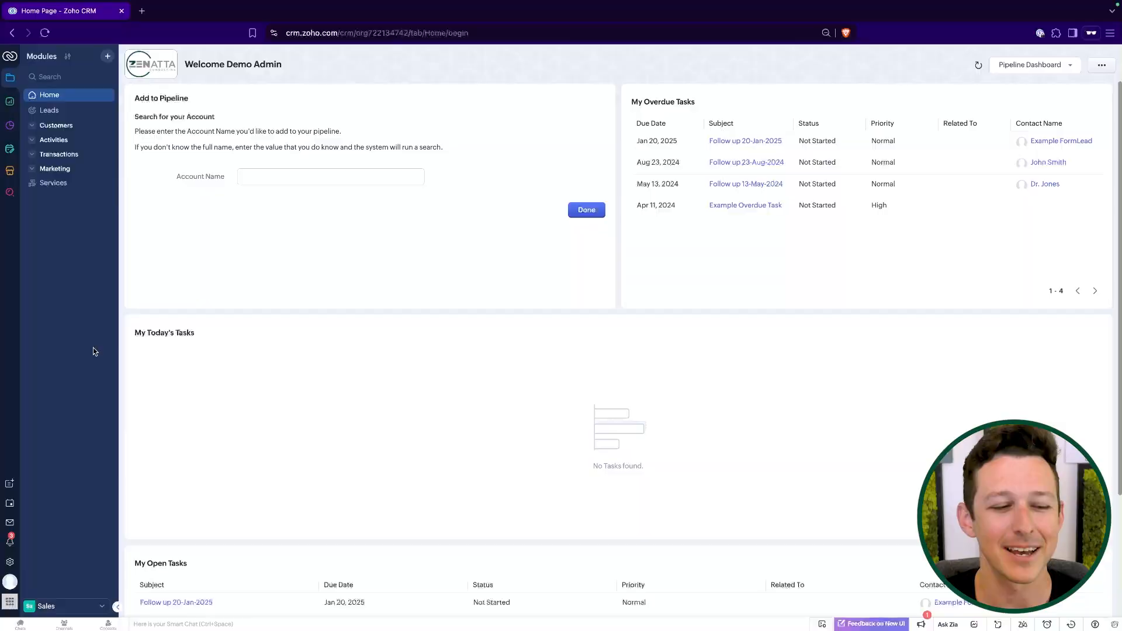
Switch to the Sales Reps teamspace to view its modules, and return to the Sales teamspace.
click(54, 601)
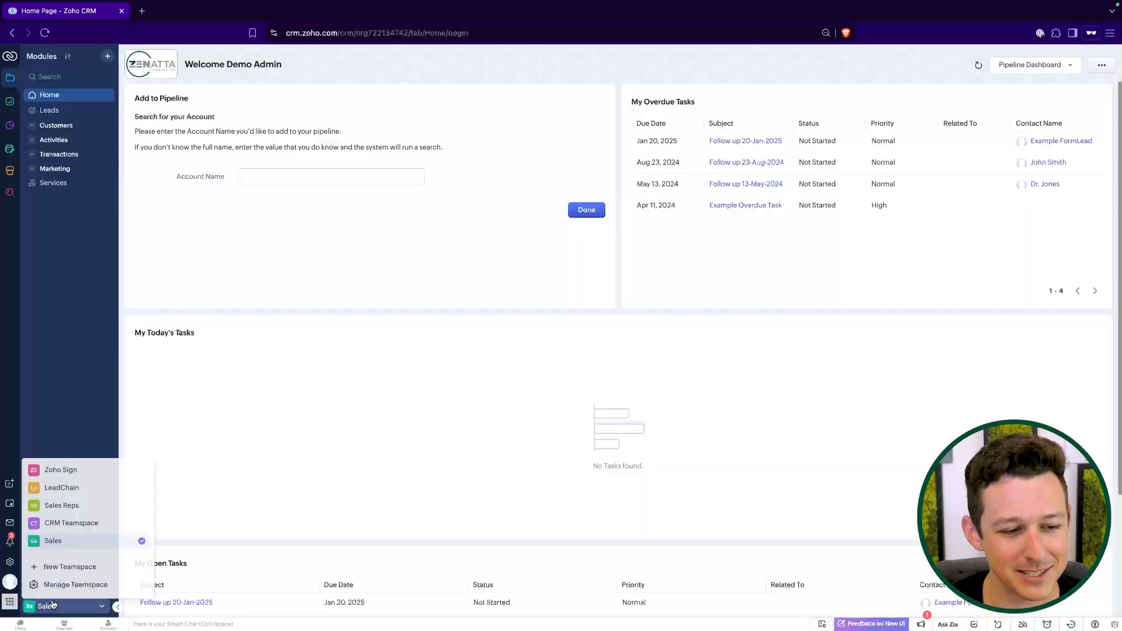
click(59, 506)
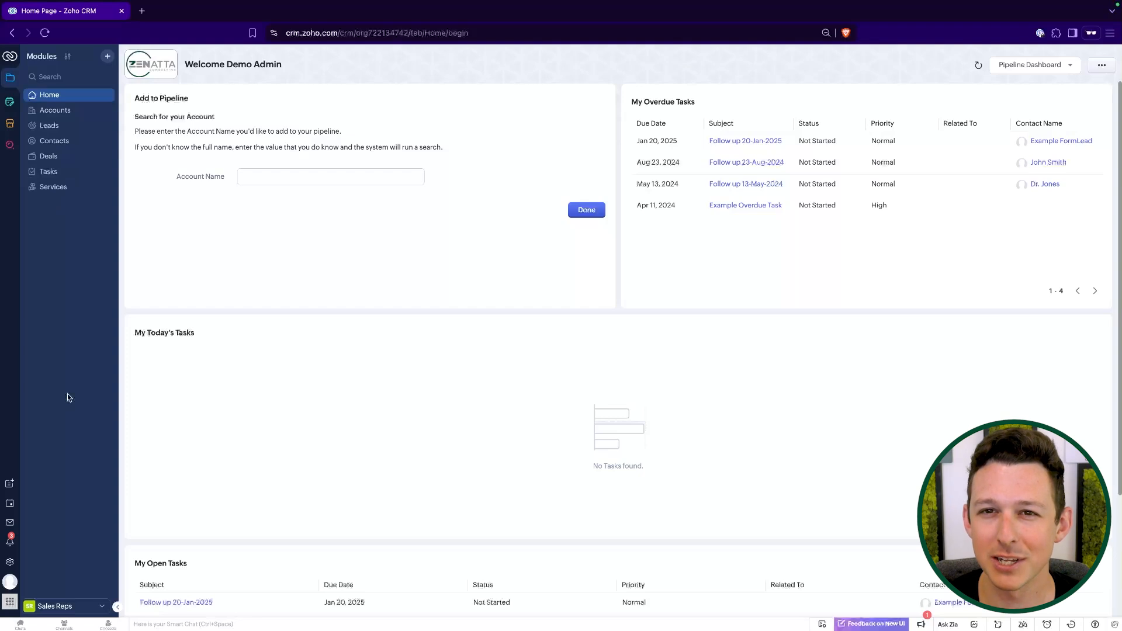
click(59, 606)
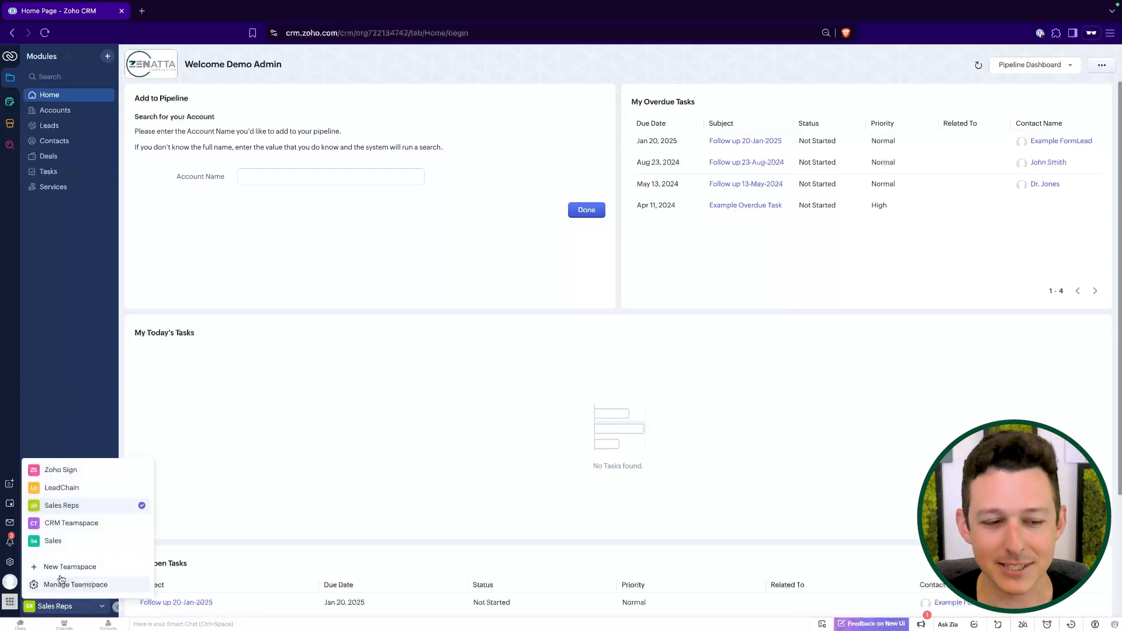
click(54, 542)
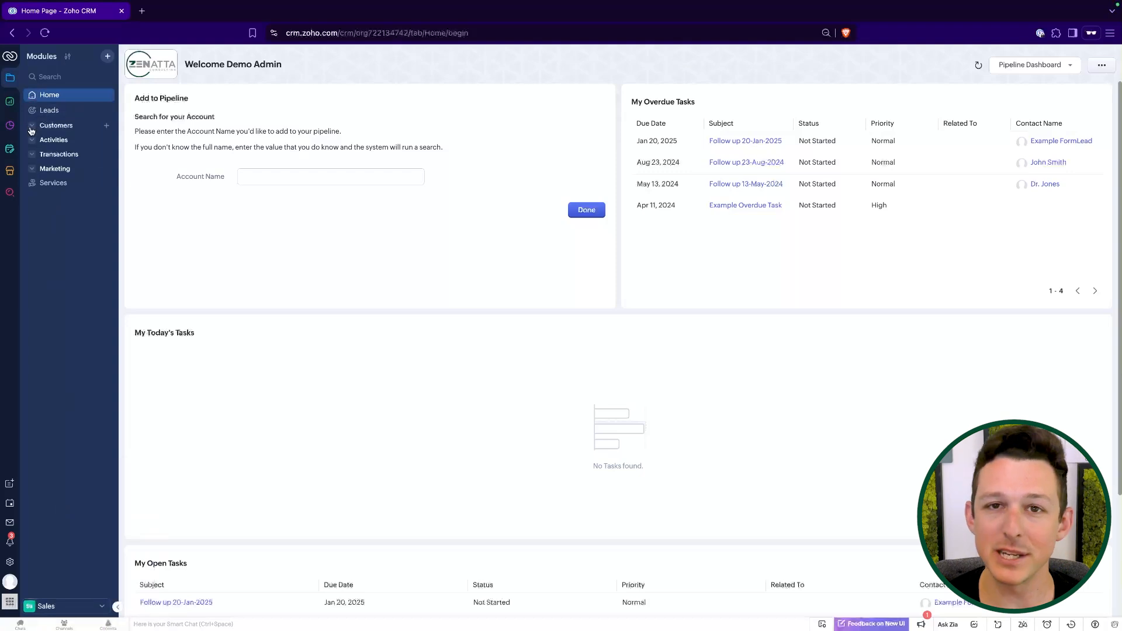
Expand the Customers, Activities, Transactions and Marketing folders of the Sales teamspace to examine their modules, and collapse them again.
click(31, 128)
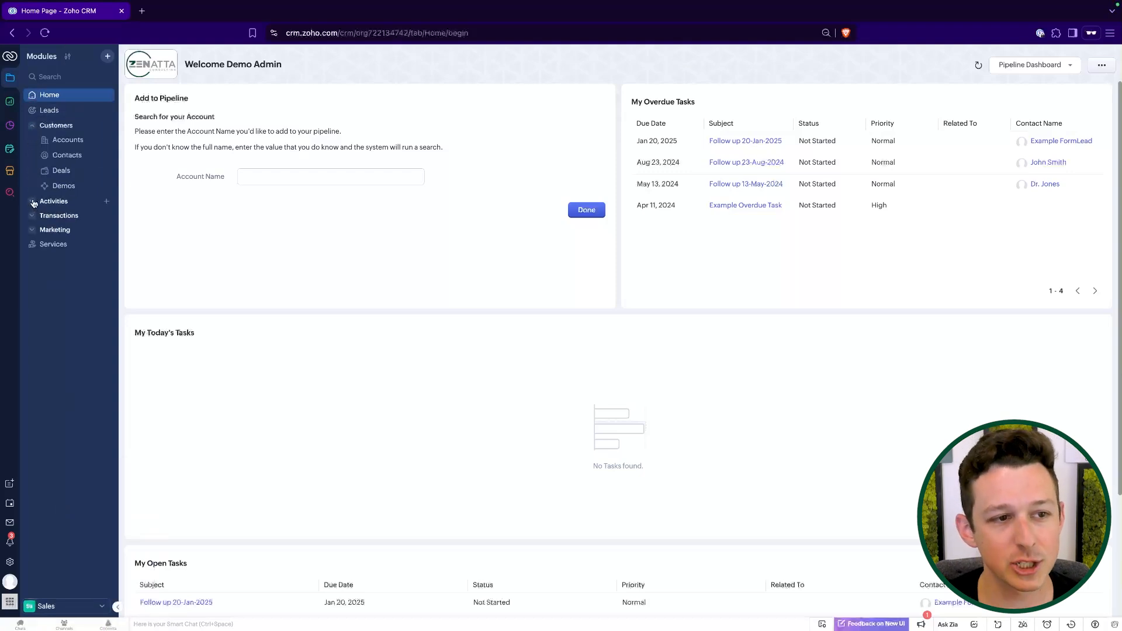
click(33, 202)
click(32, 263)
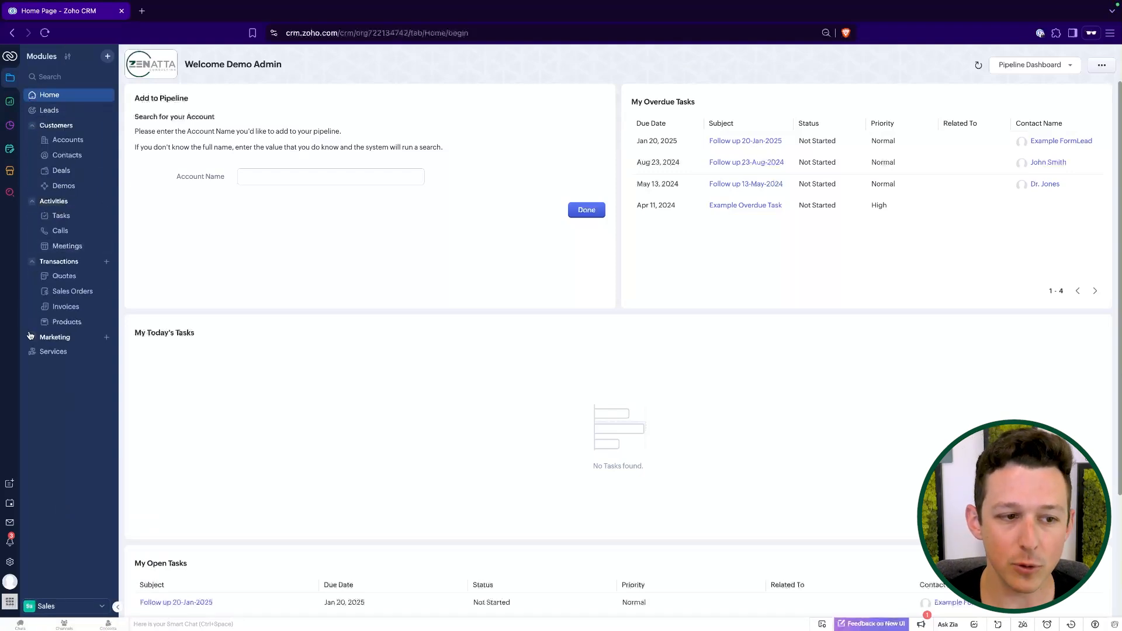
click(32, 337)
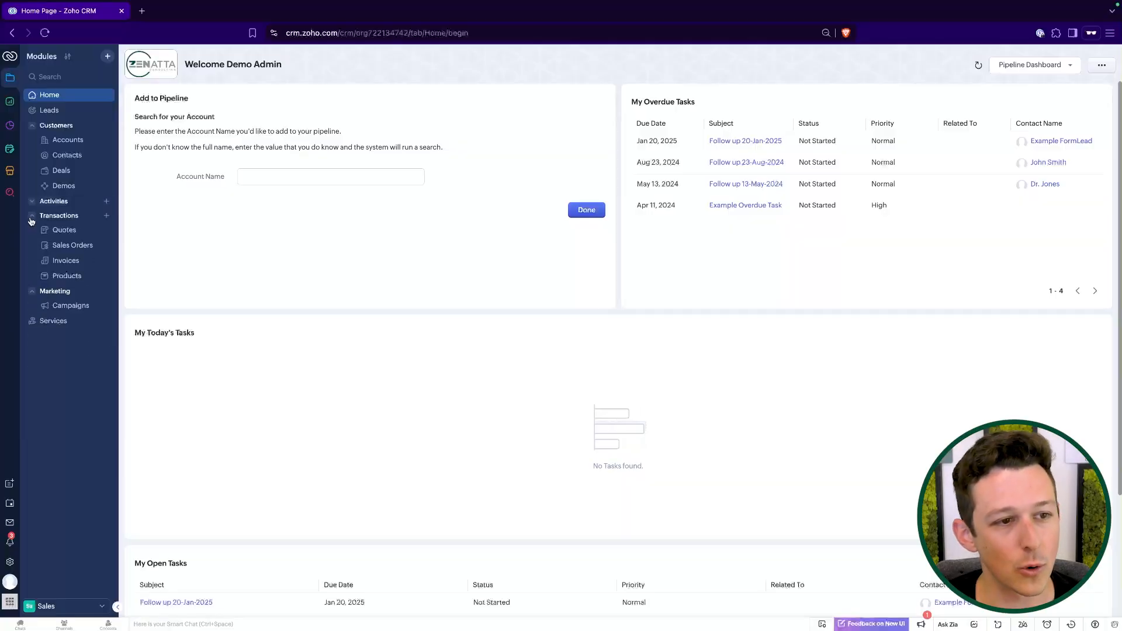
click(31, 217)
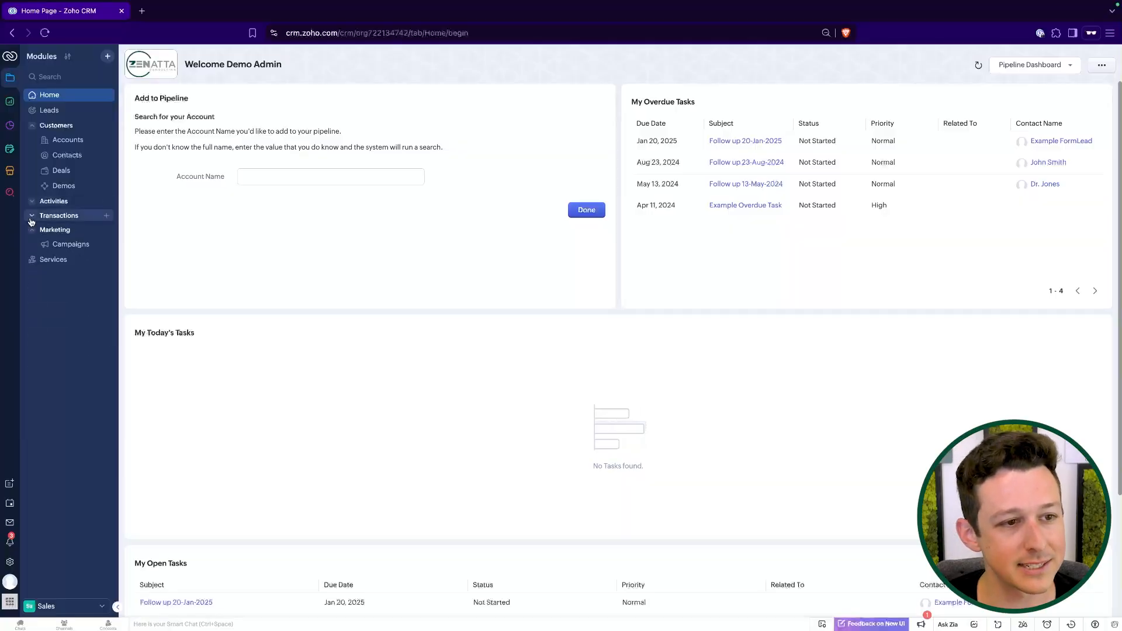
click(32, 231)
click(31, 128)
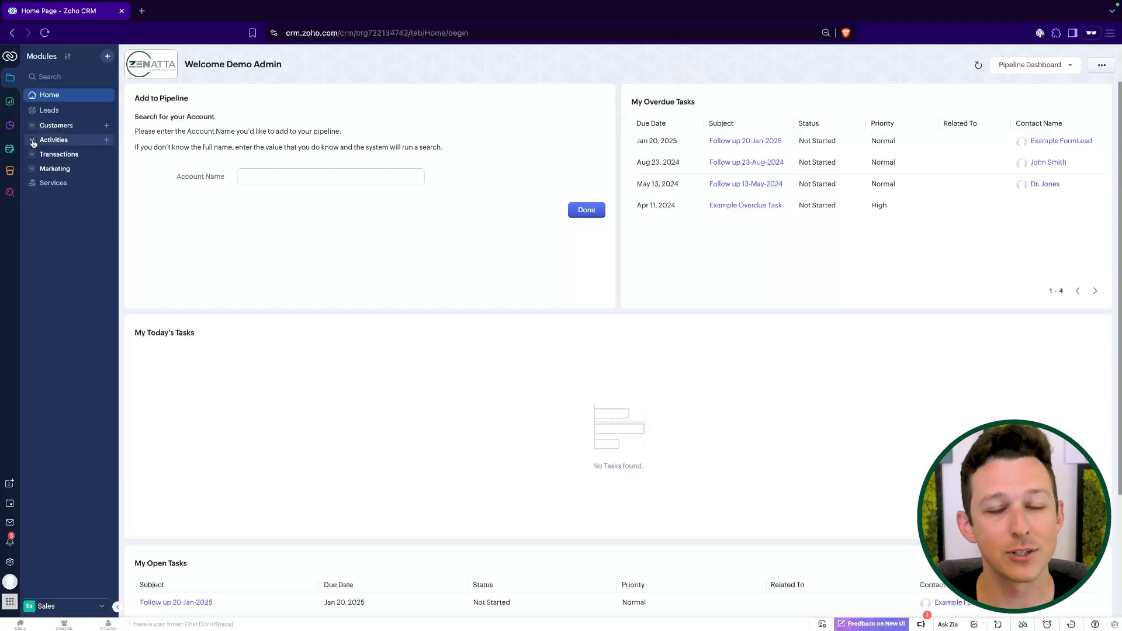
click(33, 141)
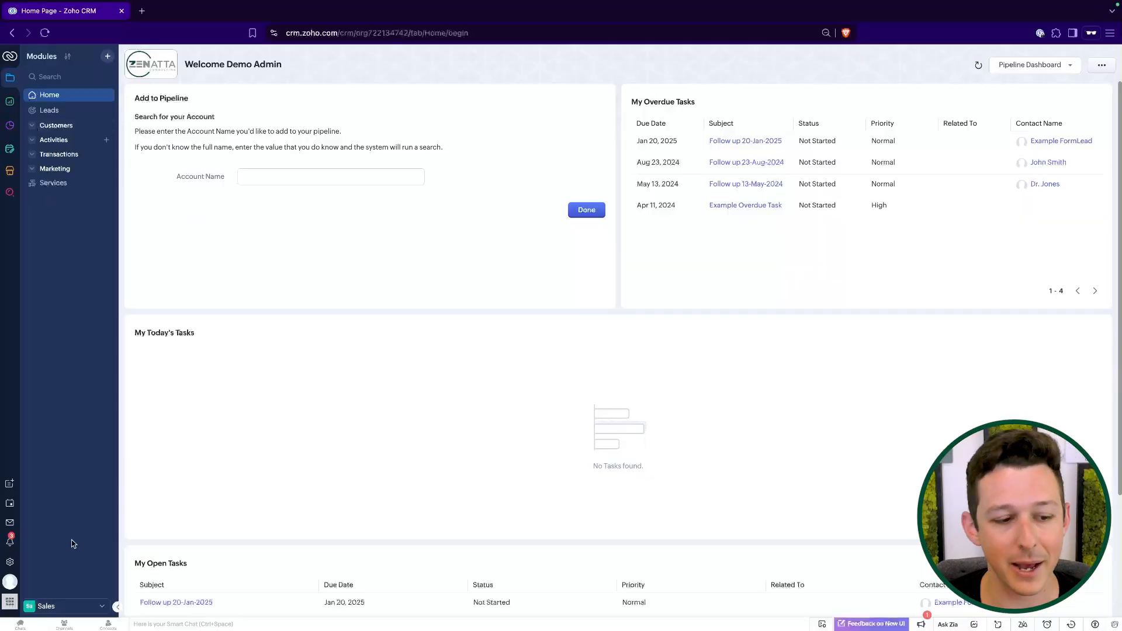
Open the Teamspace page under Customization in Setup and start creating a new teamspace.
click(79, 606)
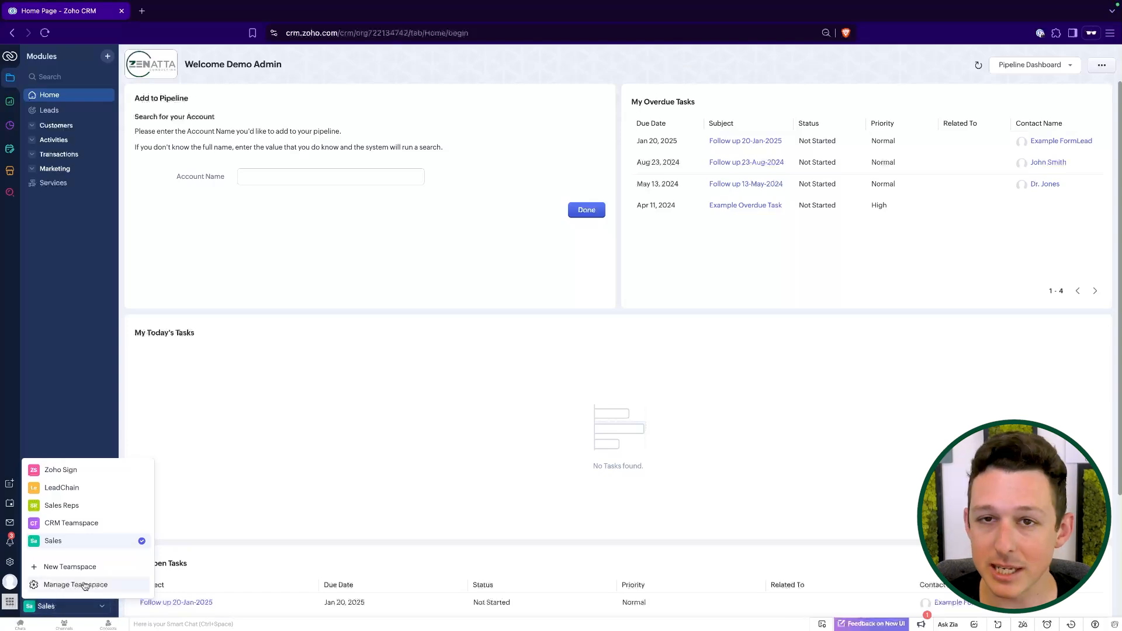
click(10, 562)
scroll(75, 99, down, 6)
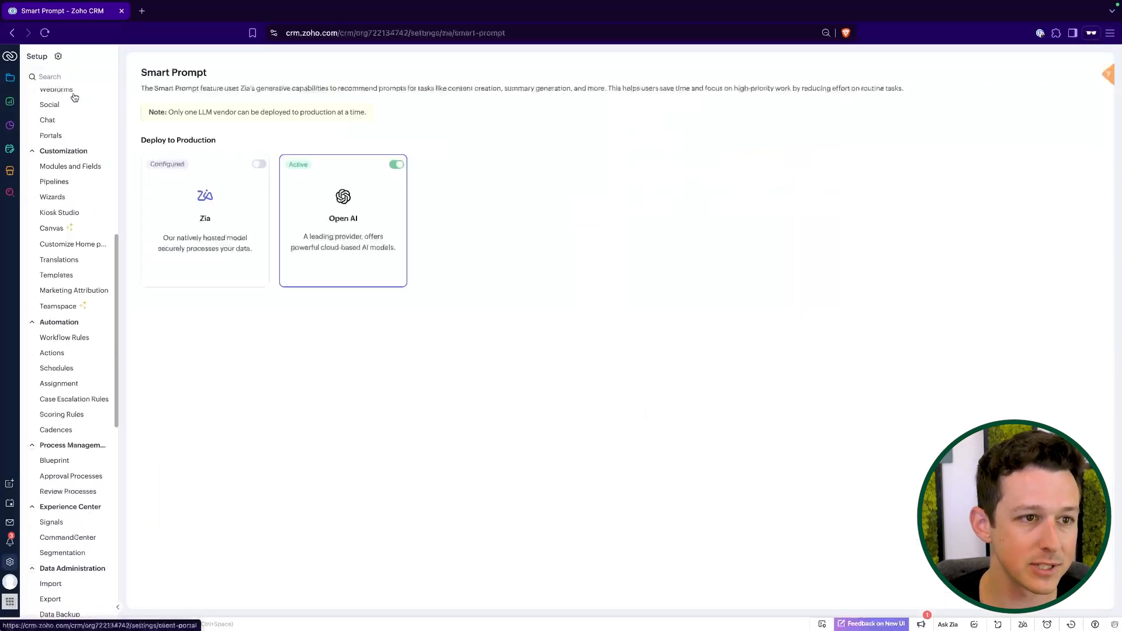
scroll(74, 175, down, 10)
scroll(73, 208, up, 10)
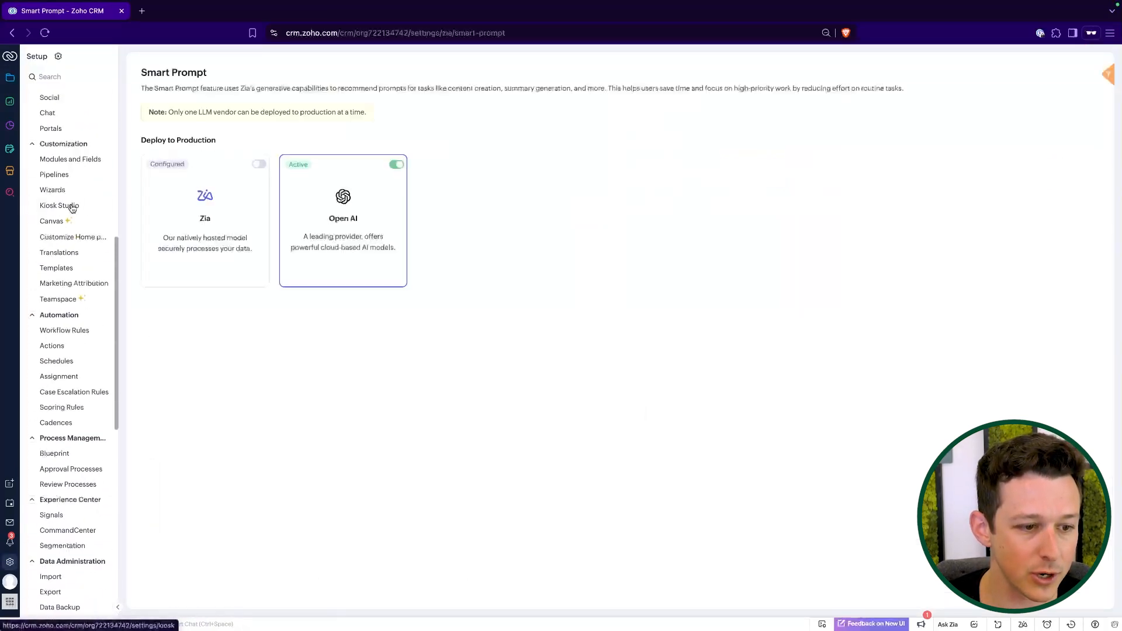
click(76, 303)
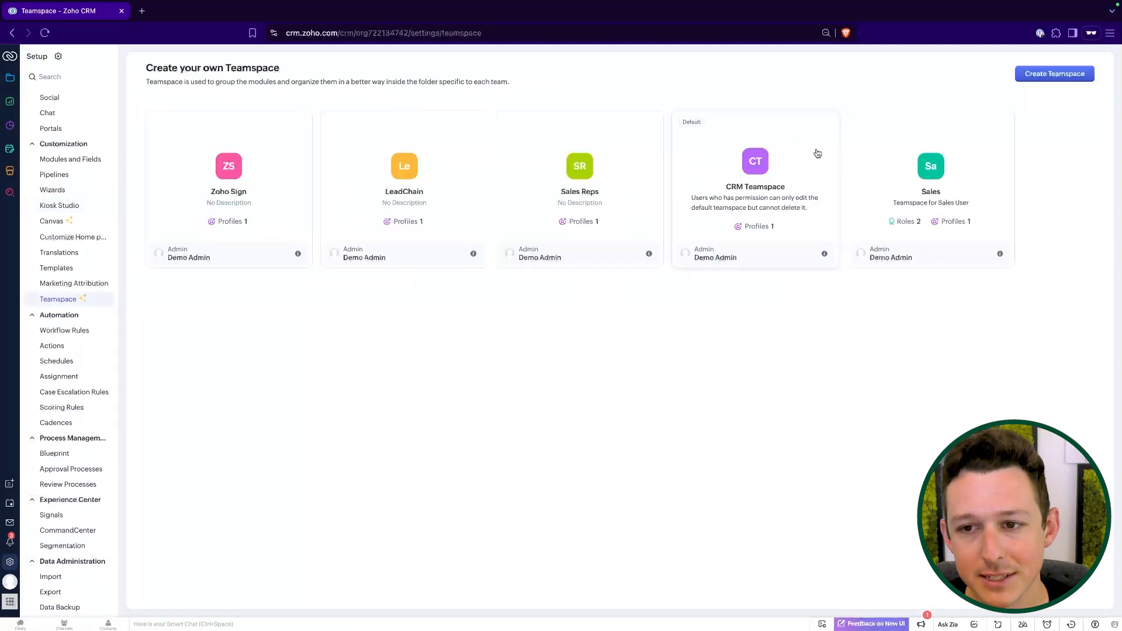
click(1052, 74)
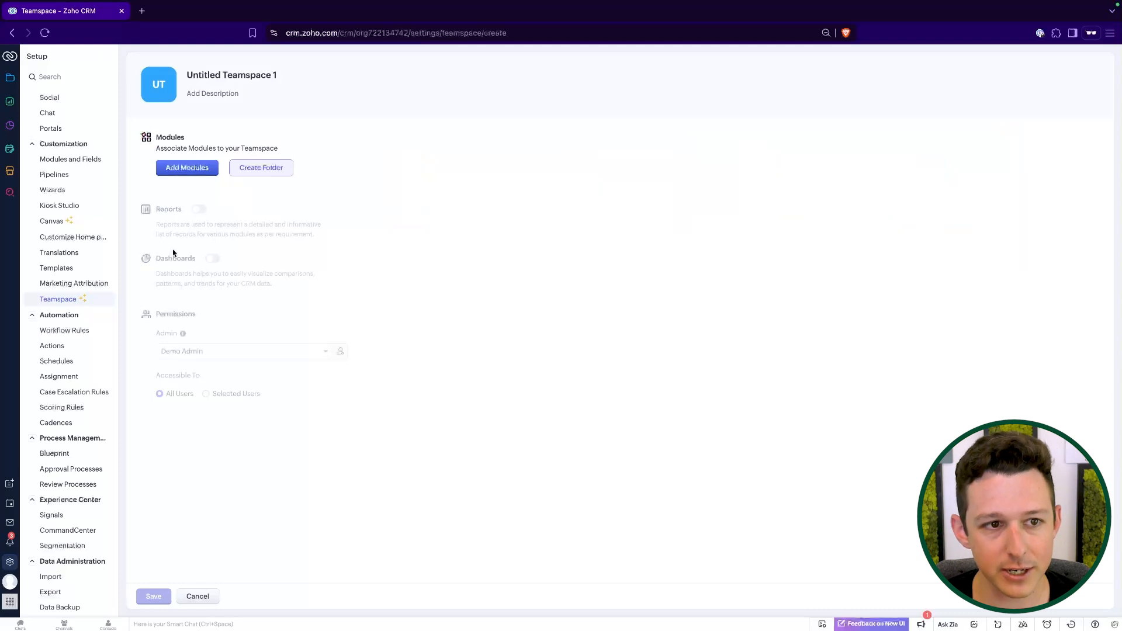
drag(159, 151, 253, 150)
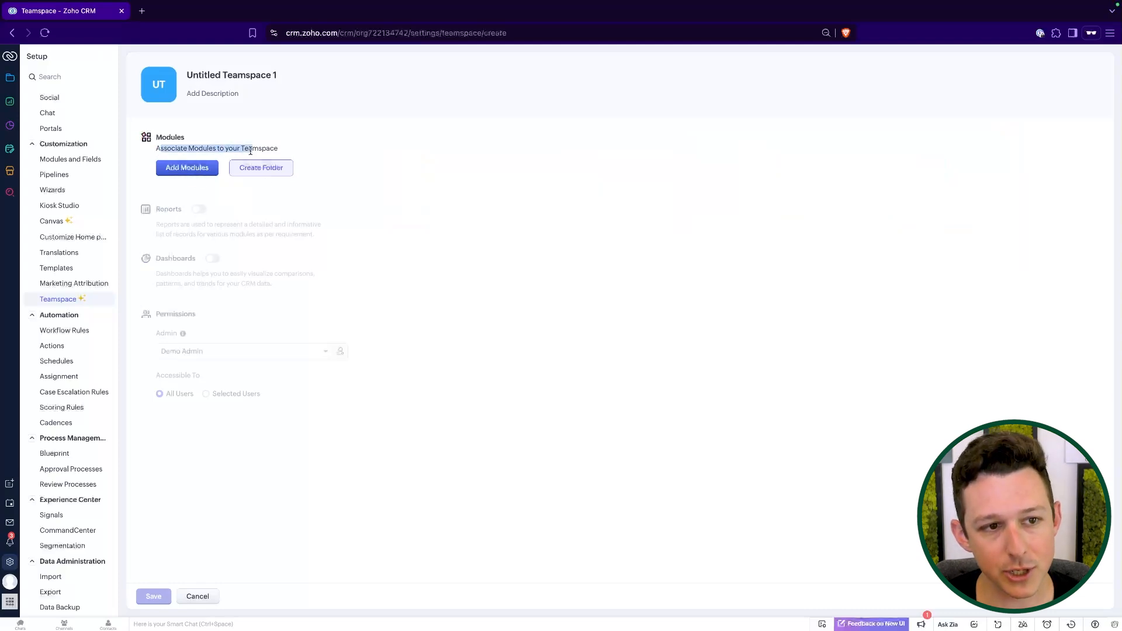
click(252, 150)
Add the Cases, Solutions, Contacts, Deals, Tasks, Meetings, Calls, Accounts and Products modules to the new teamspace.
click(187, 168)
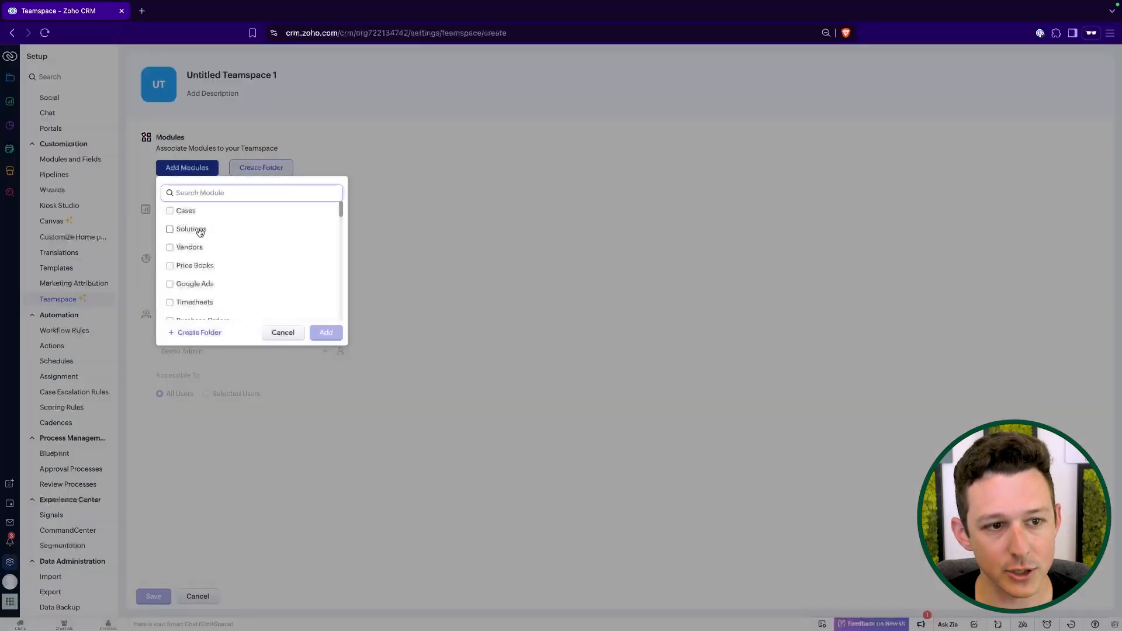
click(170, 211)
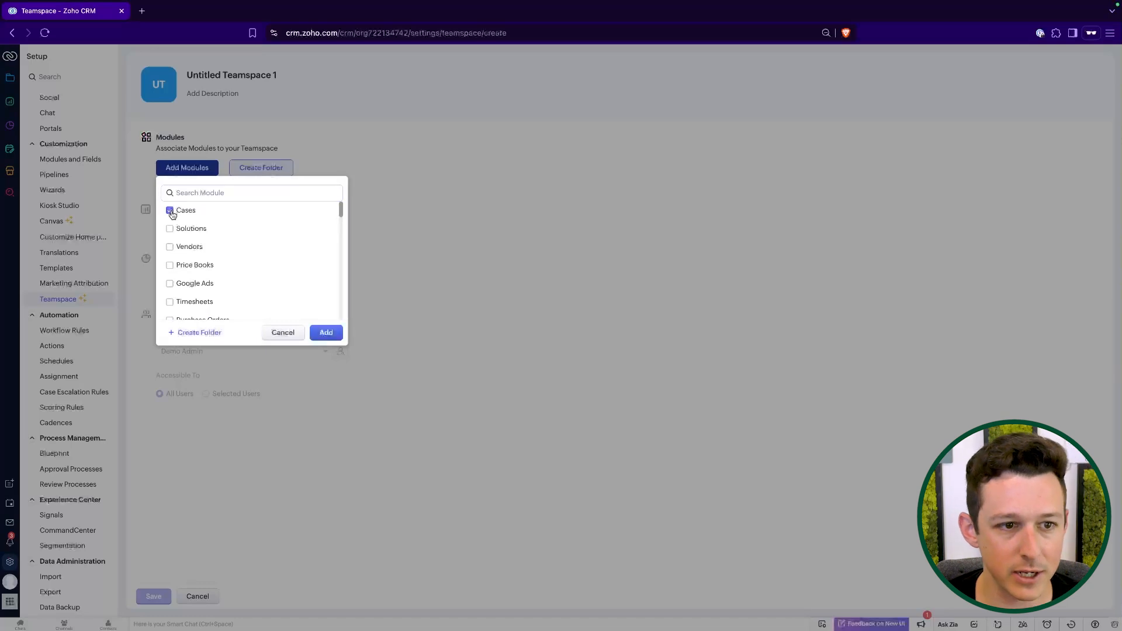
scroll(189, 281, down, 5)
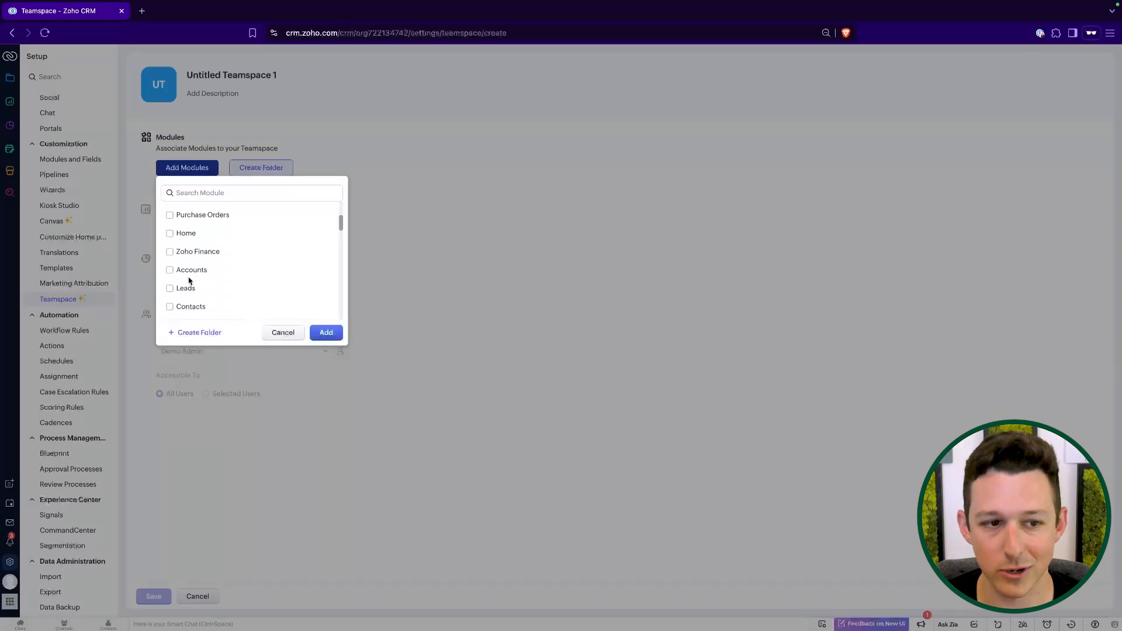
scroll(173, 260, down, 2)
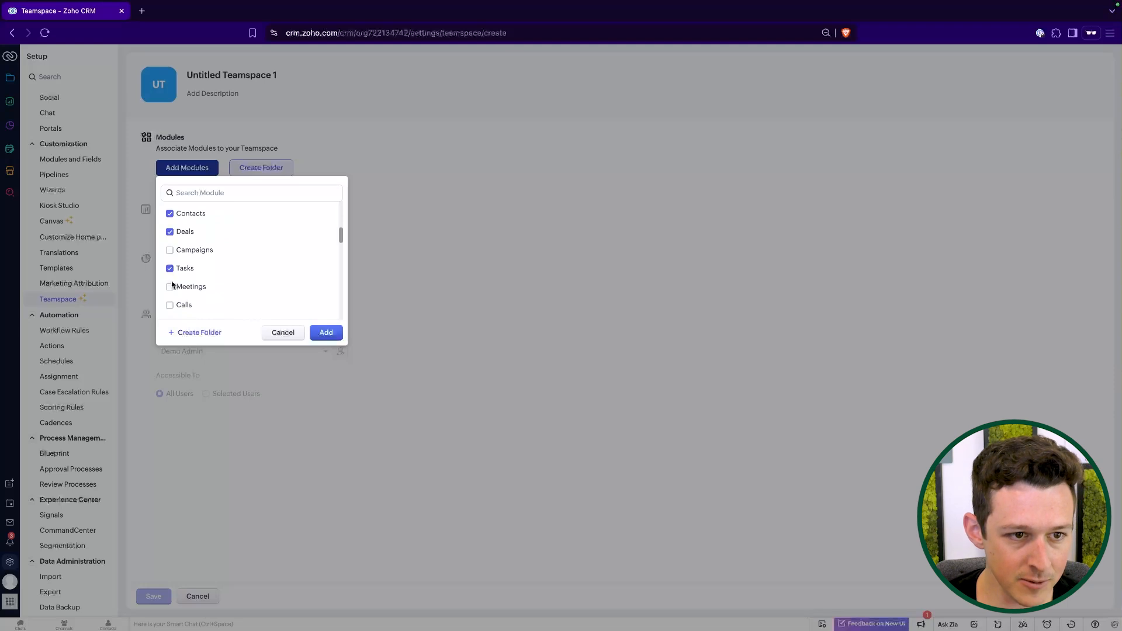
scroll(218, 281, up, 2)
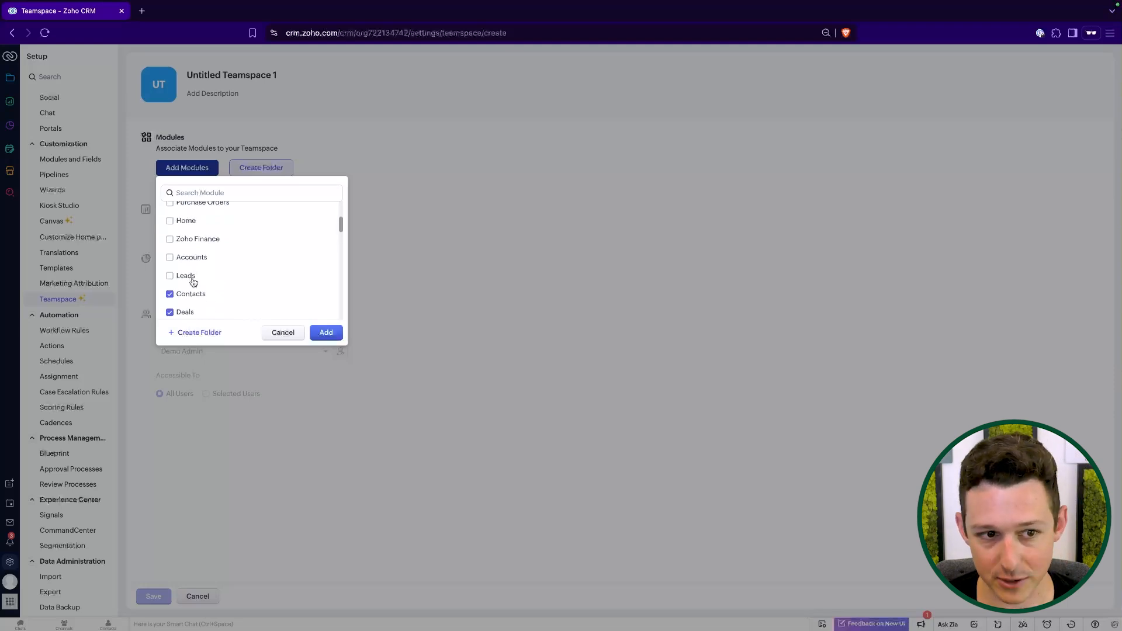
scroll(229, 264, up, 3)
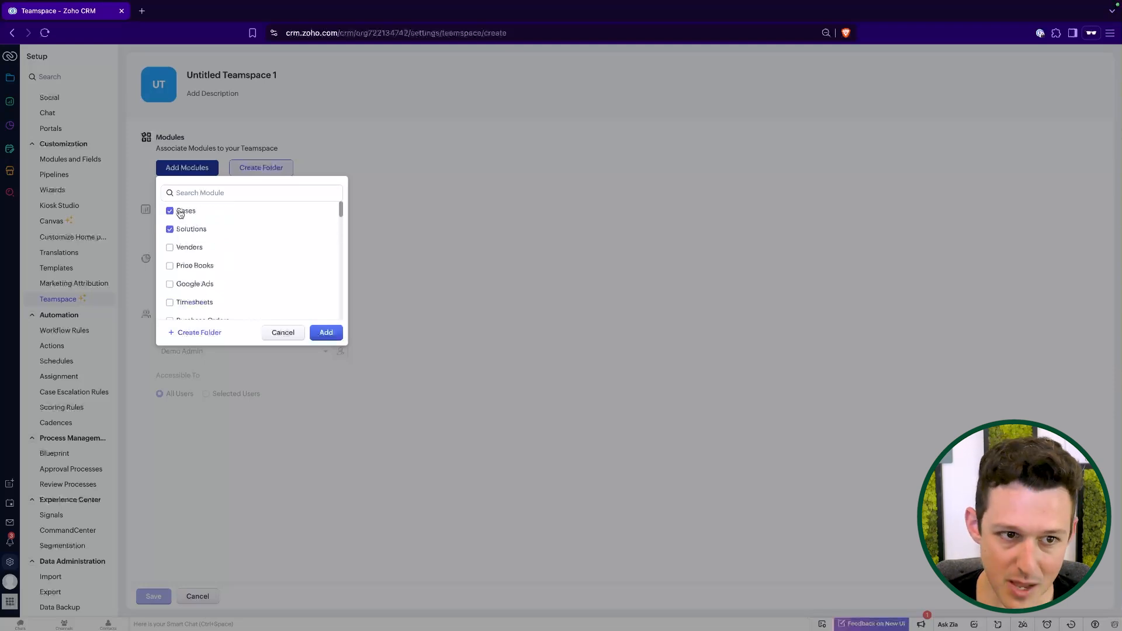
scroll(184, 227, down, 3)
scroll(183, 243, down, 1)
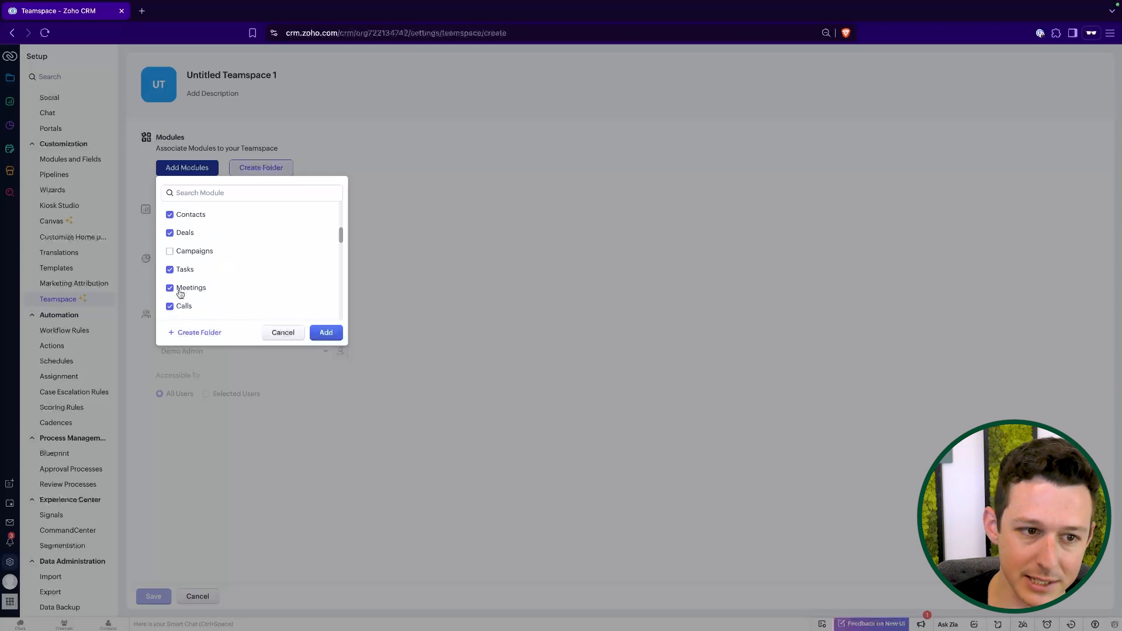
scroll(180, 285, down, 5)
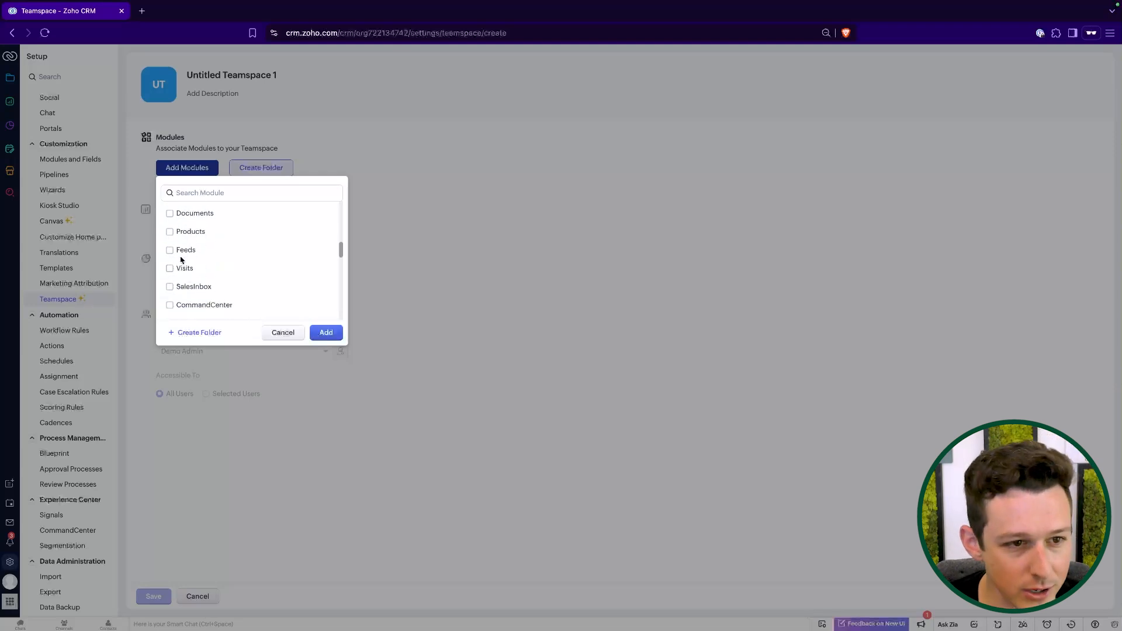
click(327, 333)
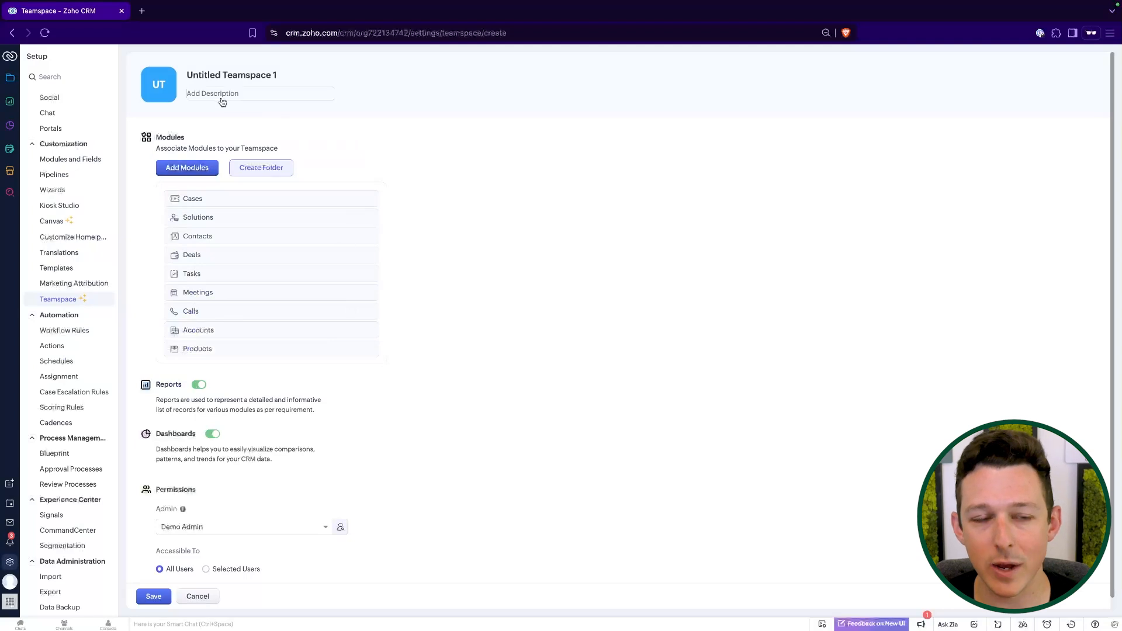
Name the new teamspace Customer Support.
click(242, 74)
text(Customer)
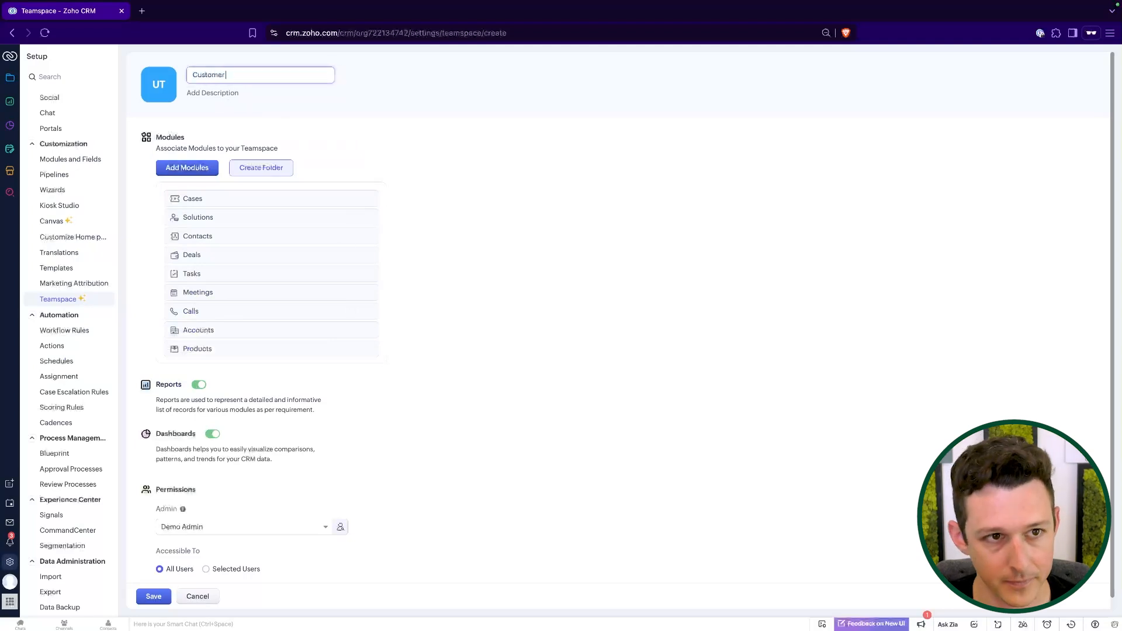
text( Supo)
click(425, 126)
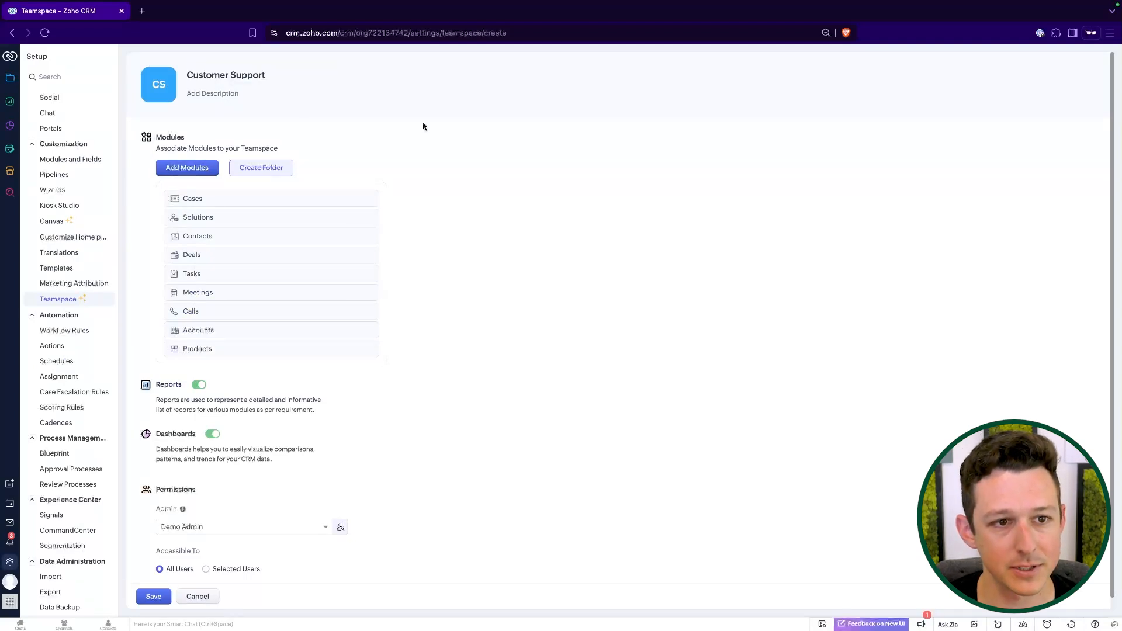
Create a module folder named Customers and place it first in the teamspace's module list.
click(268, 170)
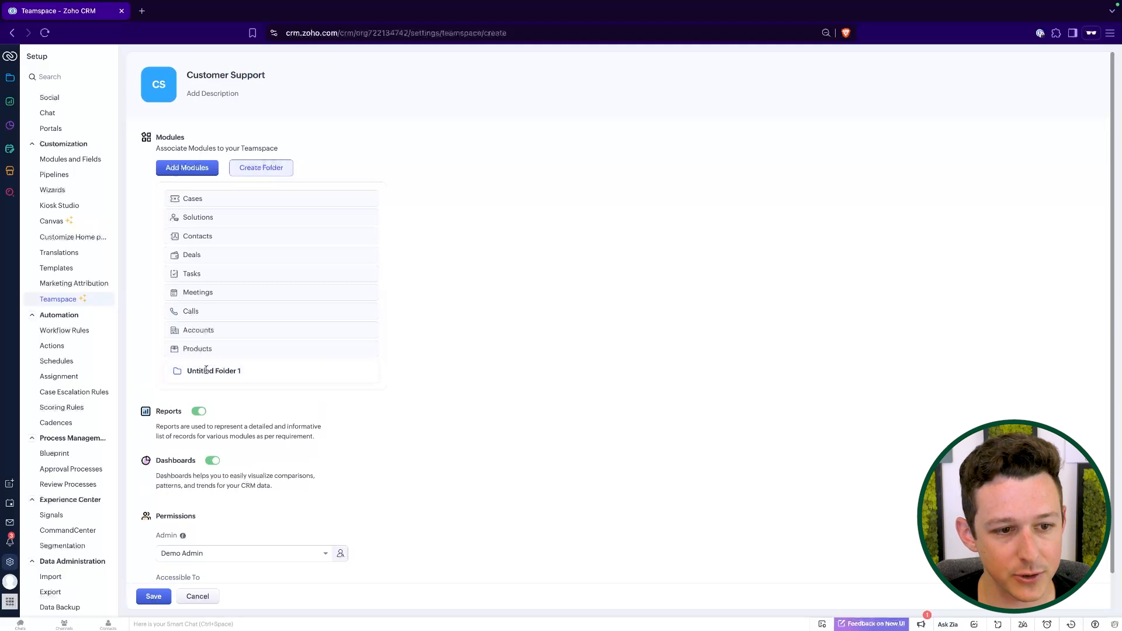
drag(206, 370, 205, 193)
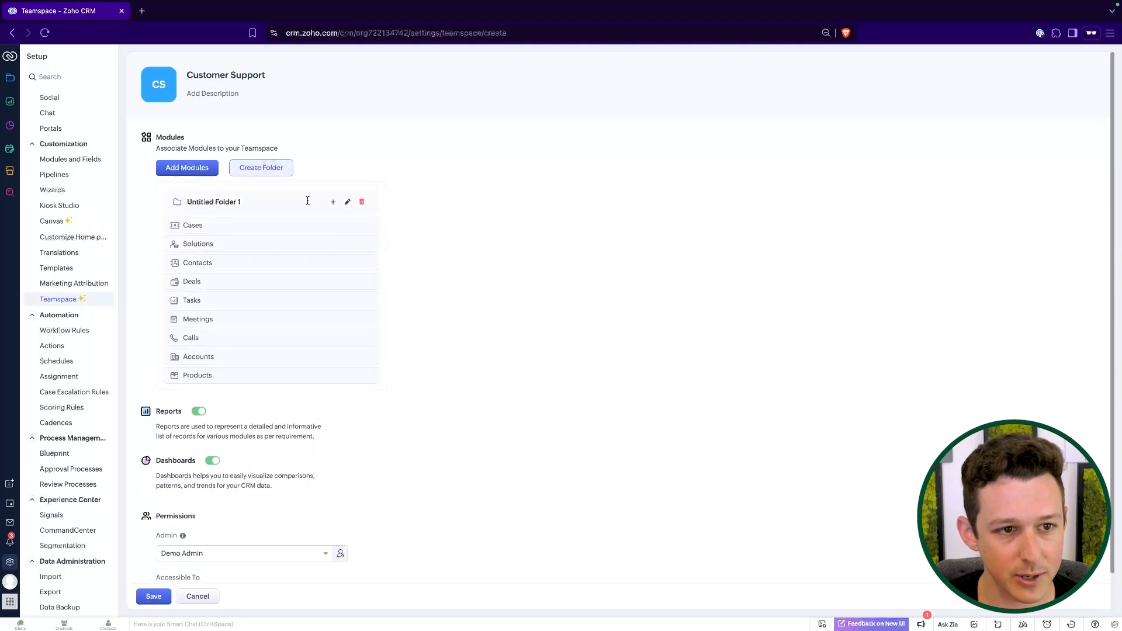
click(349, 203)
triple_click(278, 205)
text(Customers)
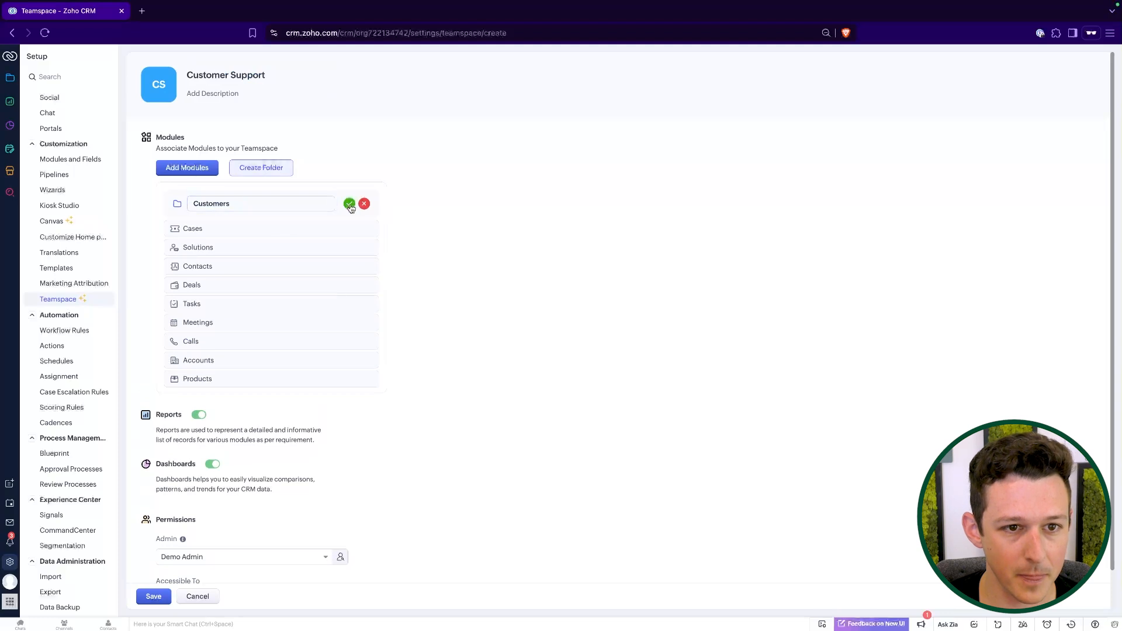
click(349, 204)
Reorder the modules so Accounts, Contacts and Deals come directly below the Customers folder.
drag(231, 286, 234, 234)
drag(231, 357, 234, 220)
drag(234, 306, 254, 233)
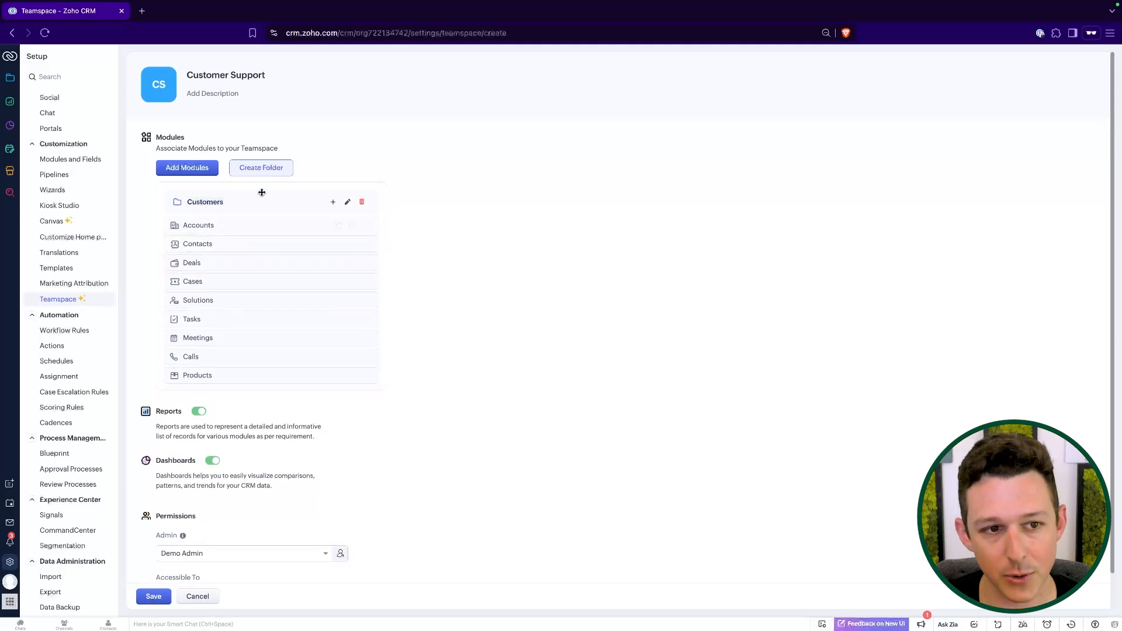
Move the Accounts, Contacts and Deals modules into the Customers folder.
click(338, 226)
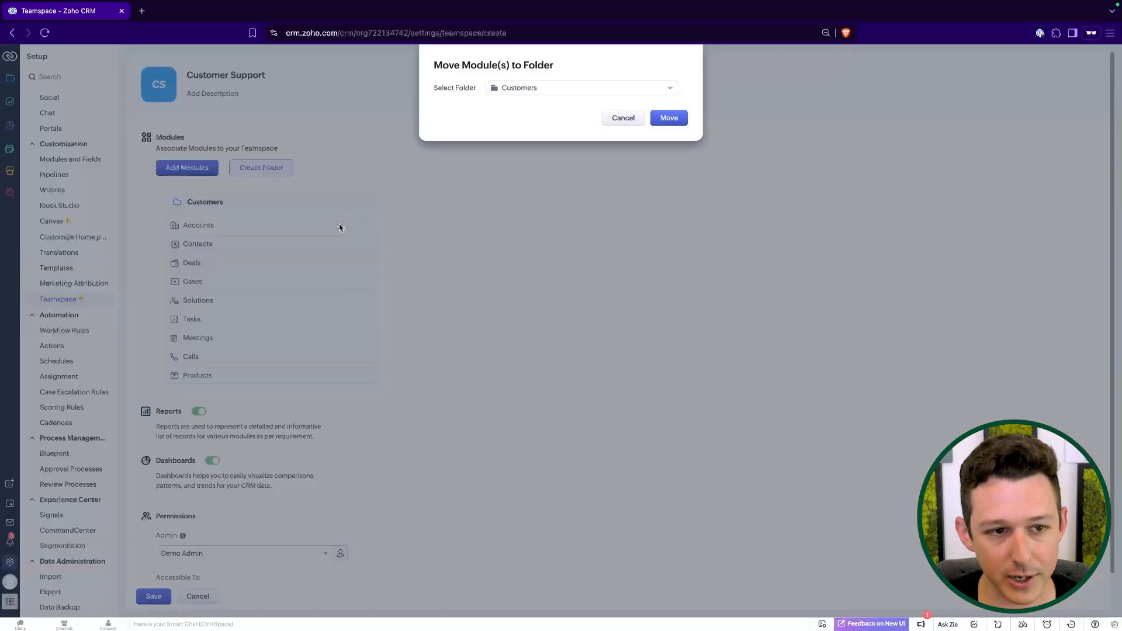
click(493, 87)
click(673, 120)
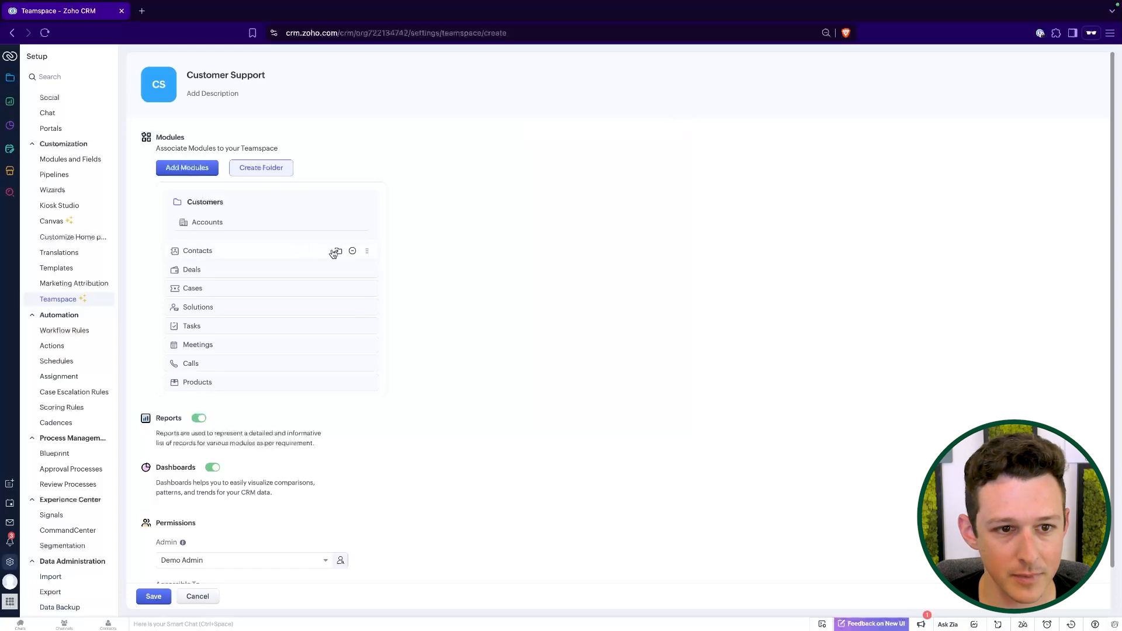
click(336, 252)
click(643, 87)
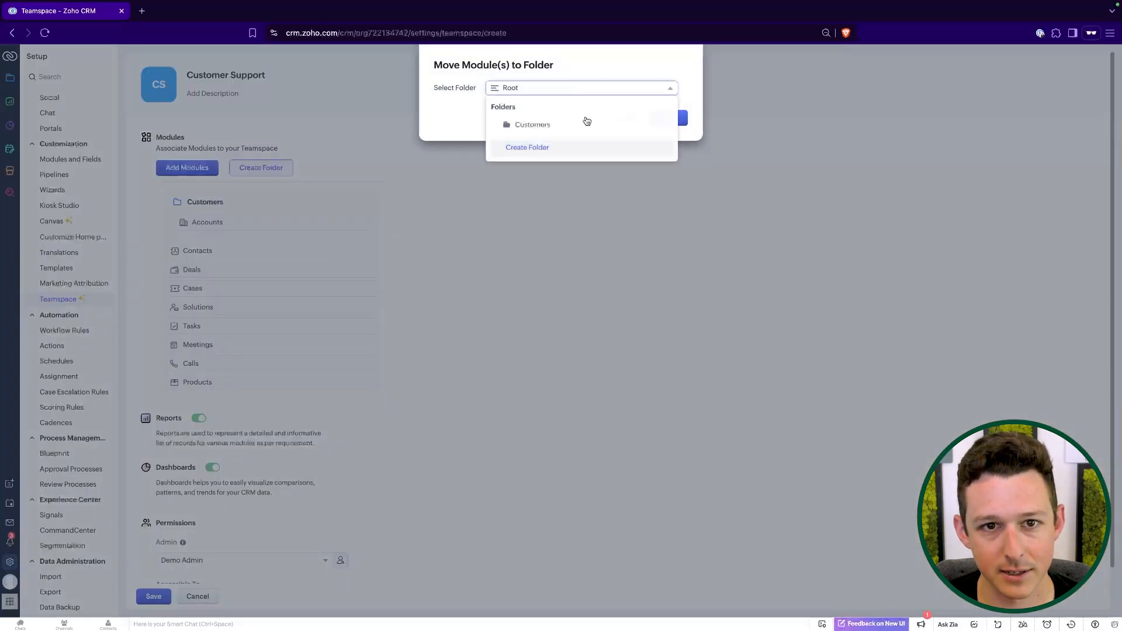
click(585, 124)
click(669, 118)
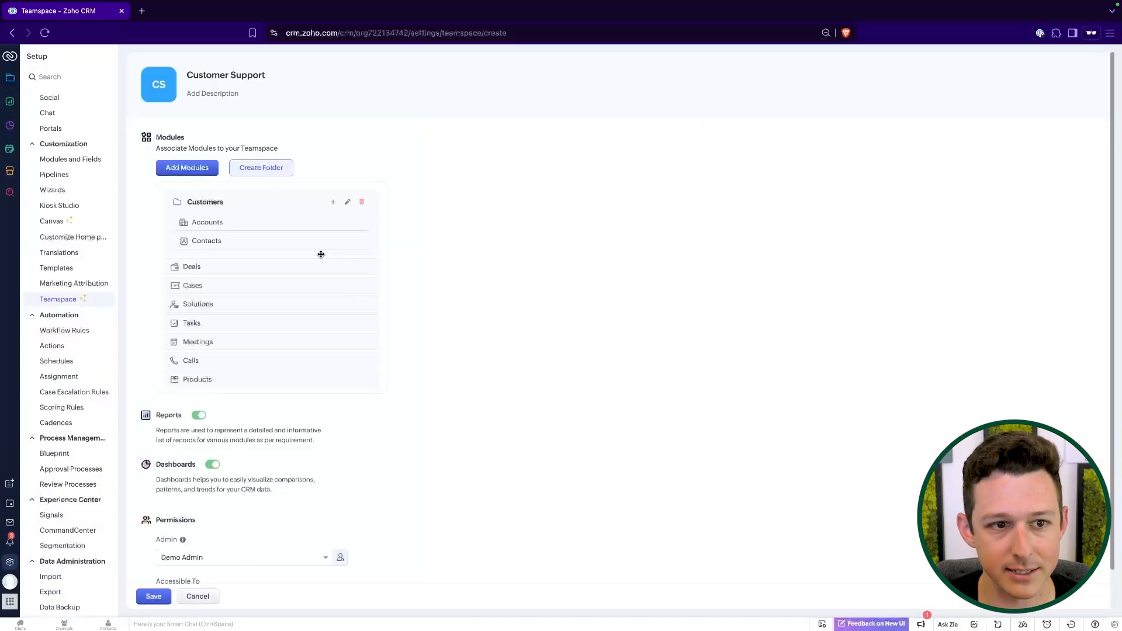
click(335, 267)
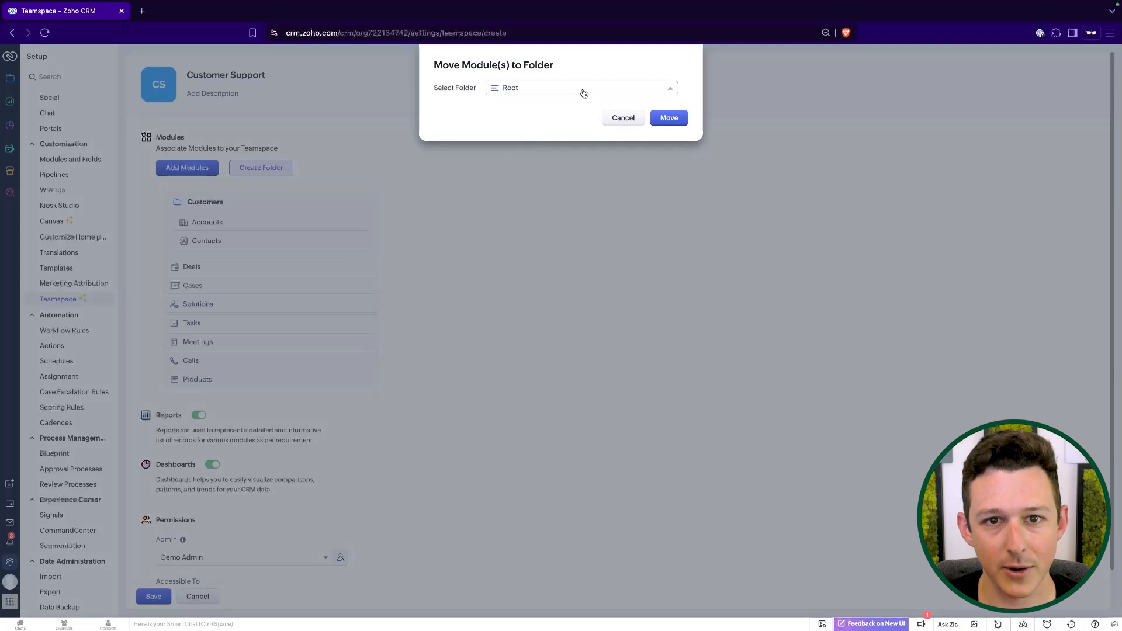
click(584, 91)
click(562, 123)
click(669, 118)
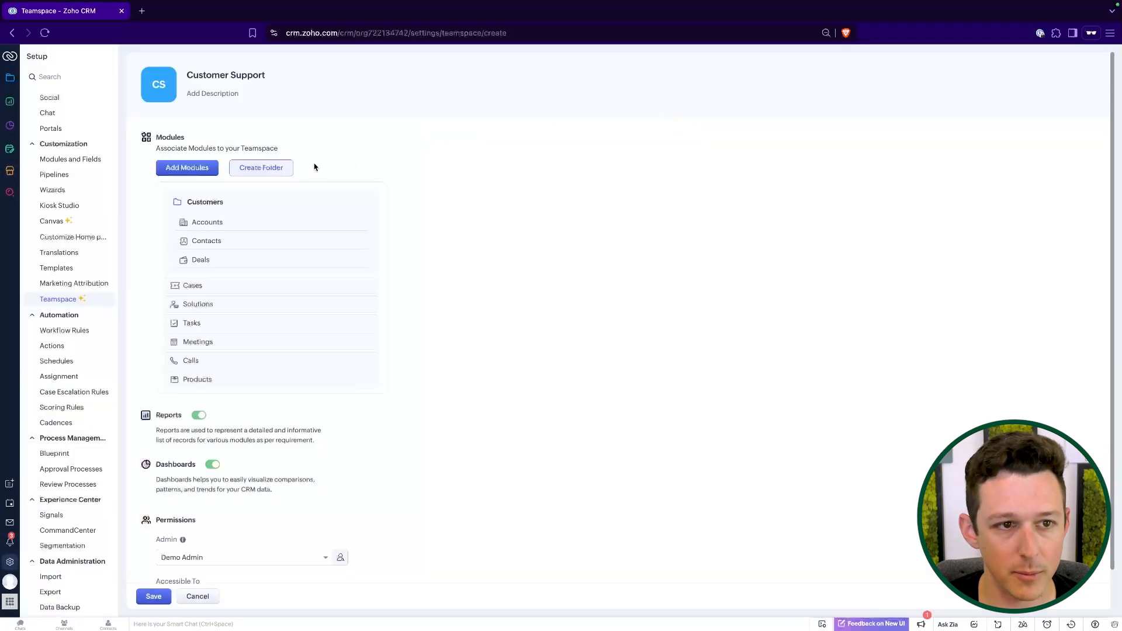
Create a folder named Support Records and place it directly below the Customers folder.
click(276, 170)
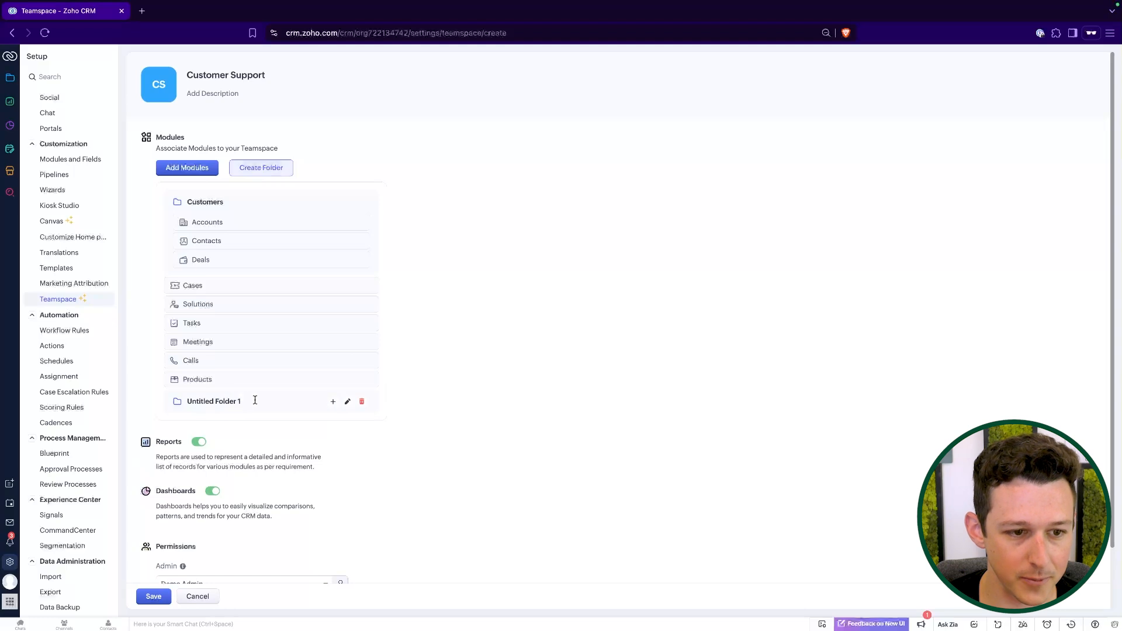
drag(255, 400, 339, 281)
click(348, 290)
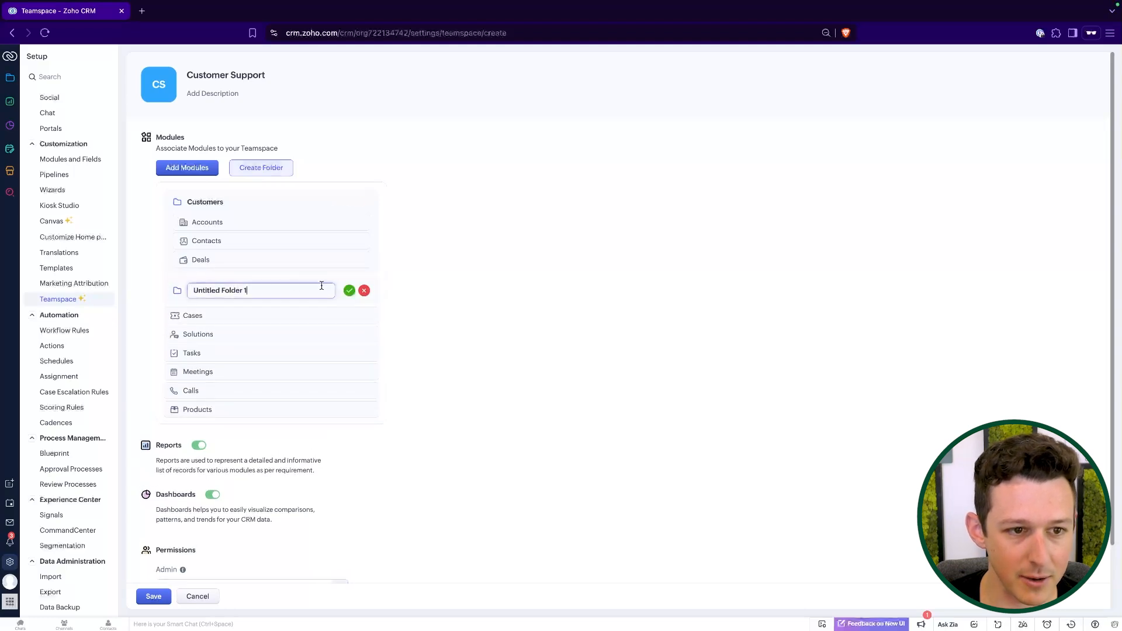
triple_click(298, 287)
text(Support Records)
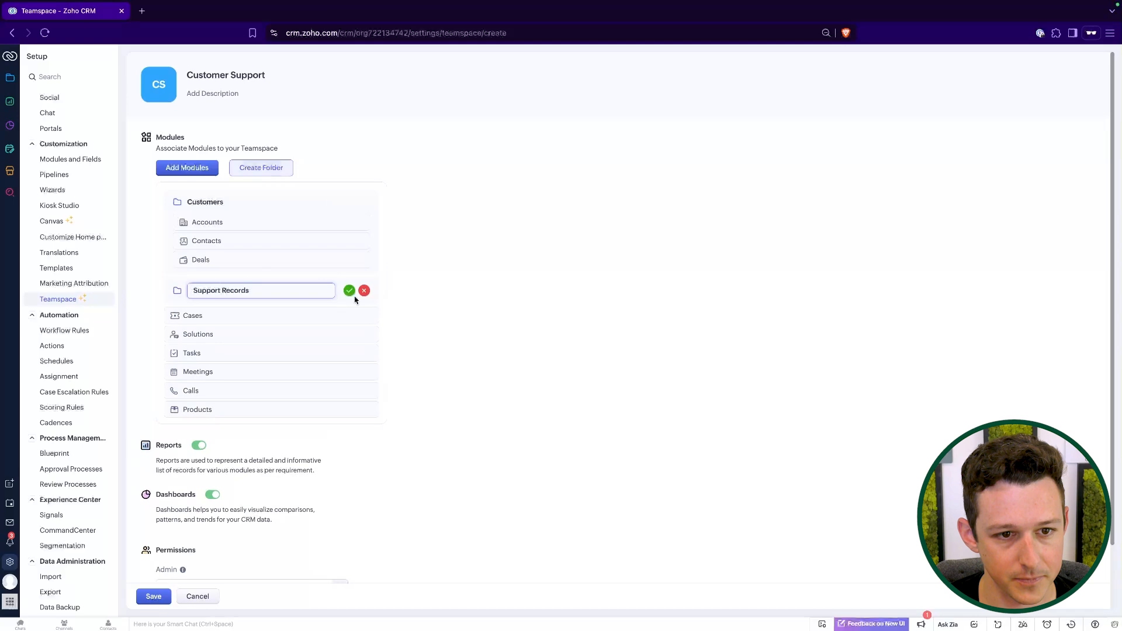
click(349, 291)
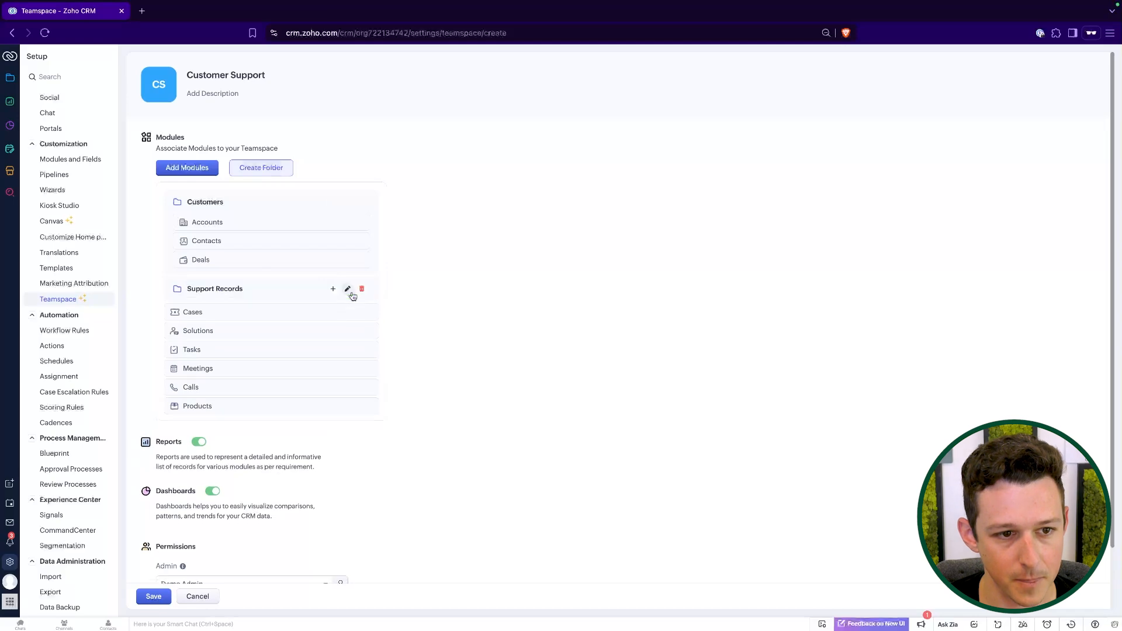
Move the Cases and Solutions modules into the Support Records folder.
click(339, 312)
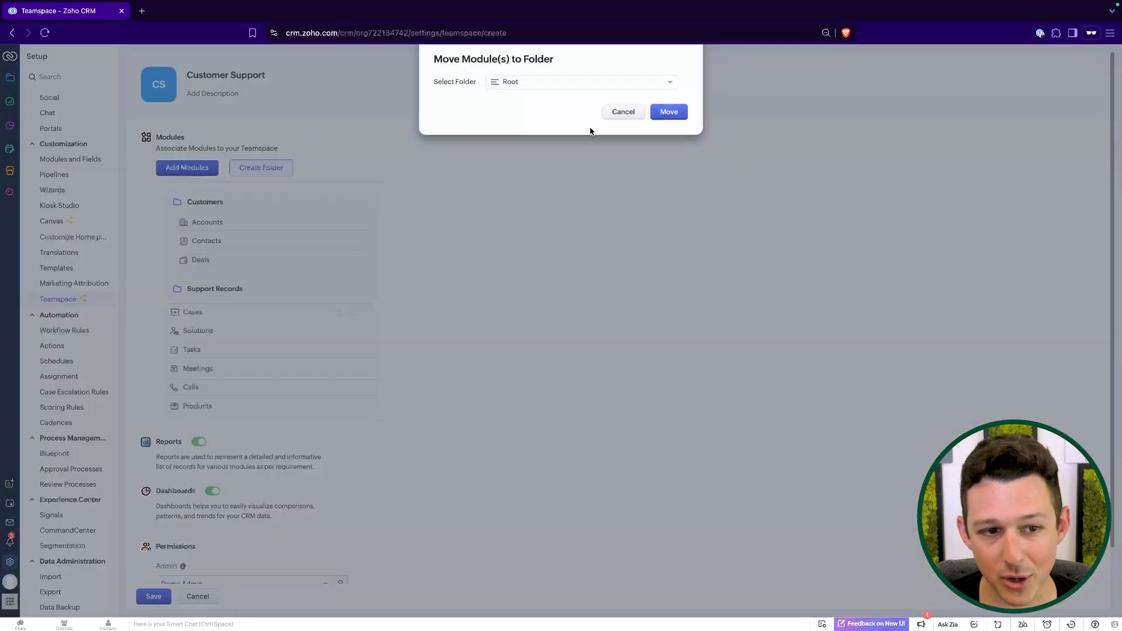
click(595, 84)
click(558, 142)
click(669, 118)
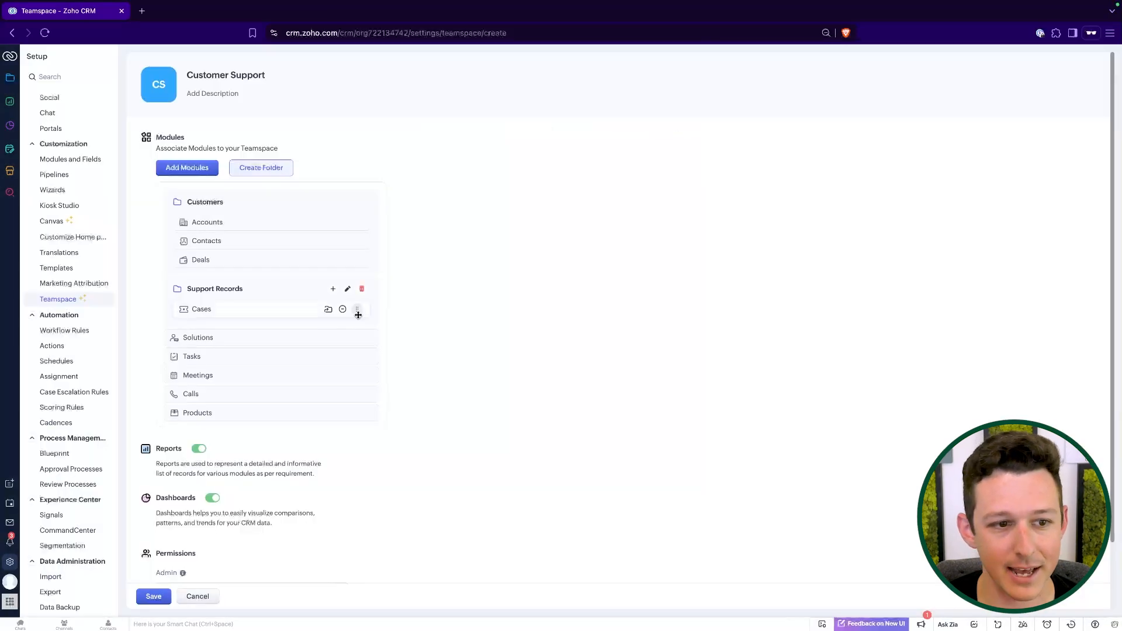
click(339, 337)
click(620, 88)
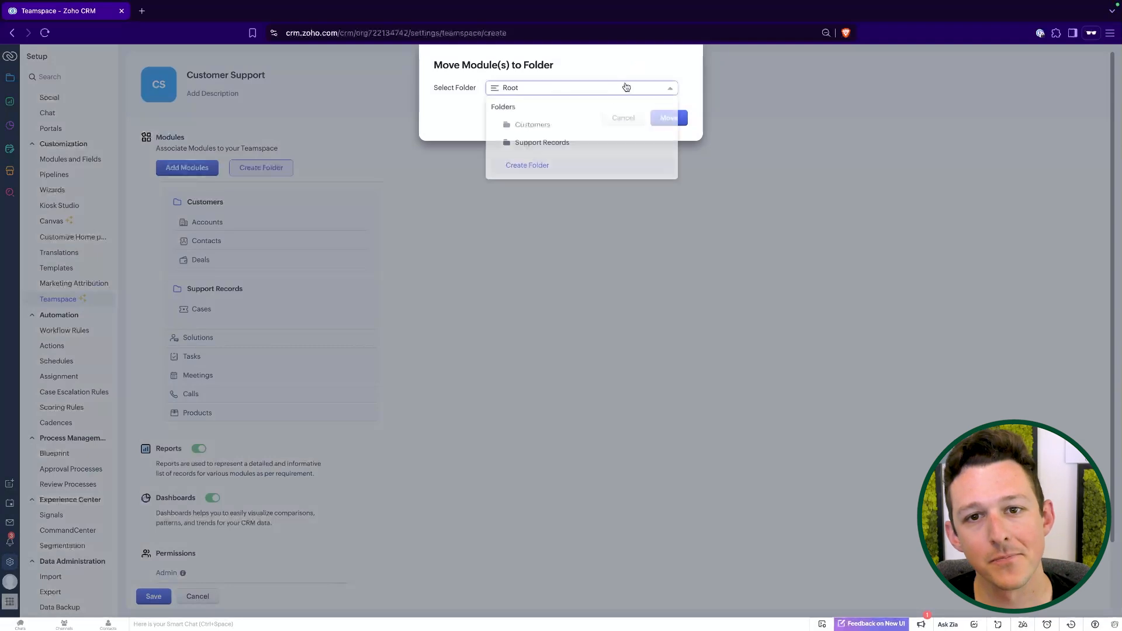
click(559, 142)
click(670, 118)
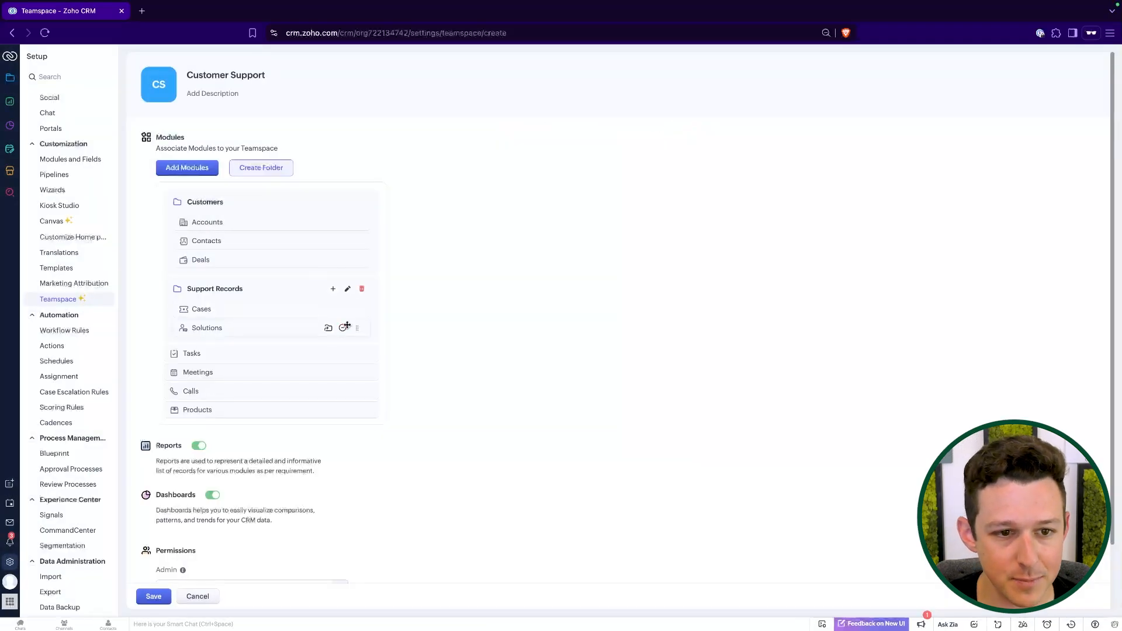
Create a folder named Activities and place it between the Support Records folder and the Tasks module.
click(271, 170)
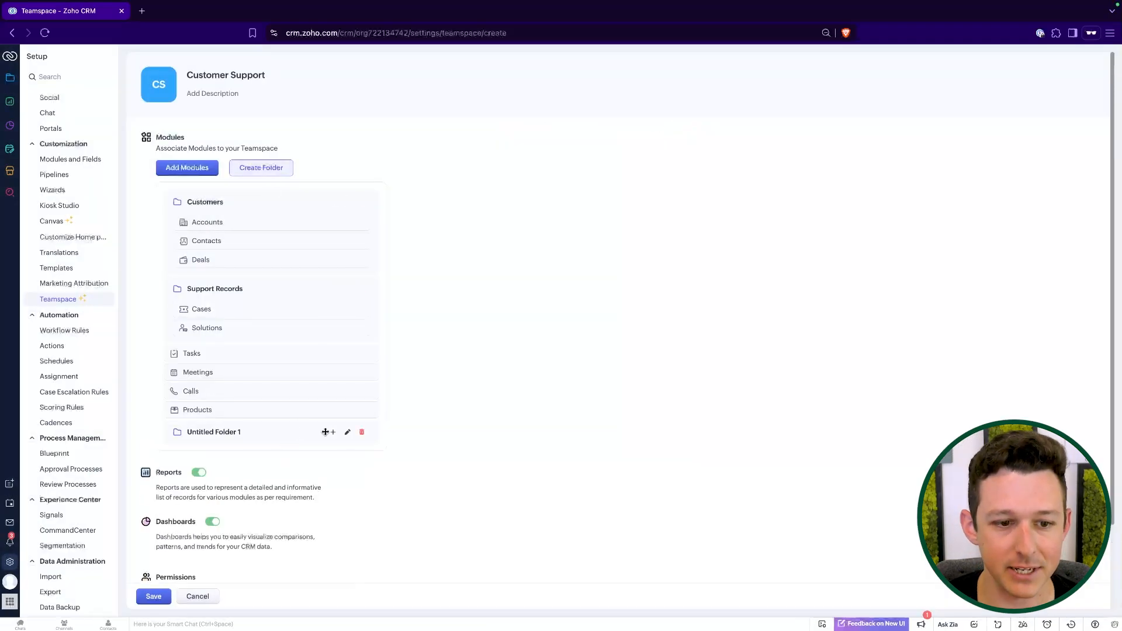
click(348, 432)
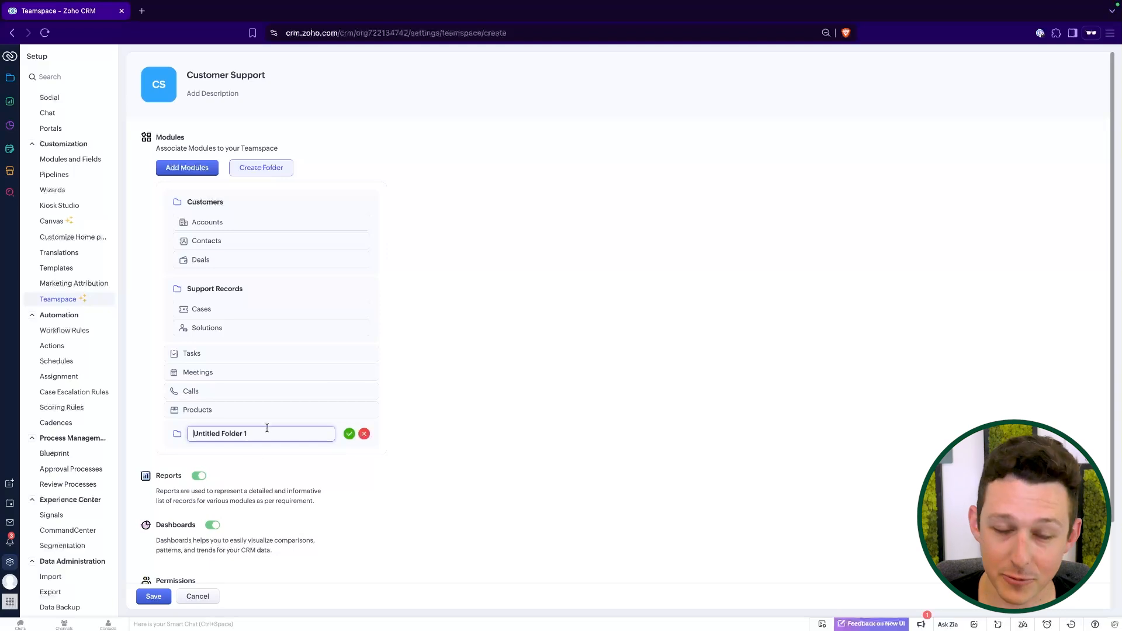
key(ctrl+a)
text(A)
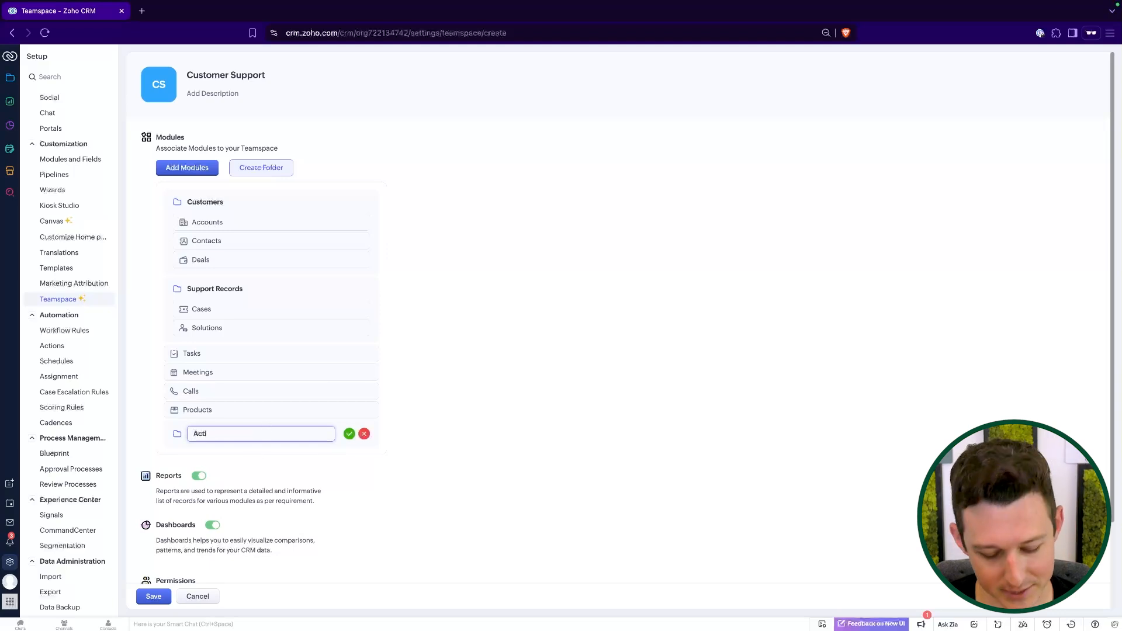
click(349, 435)
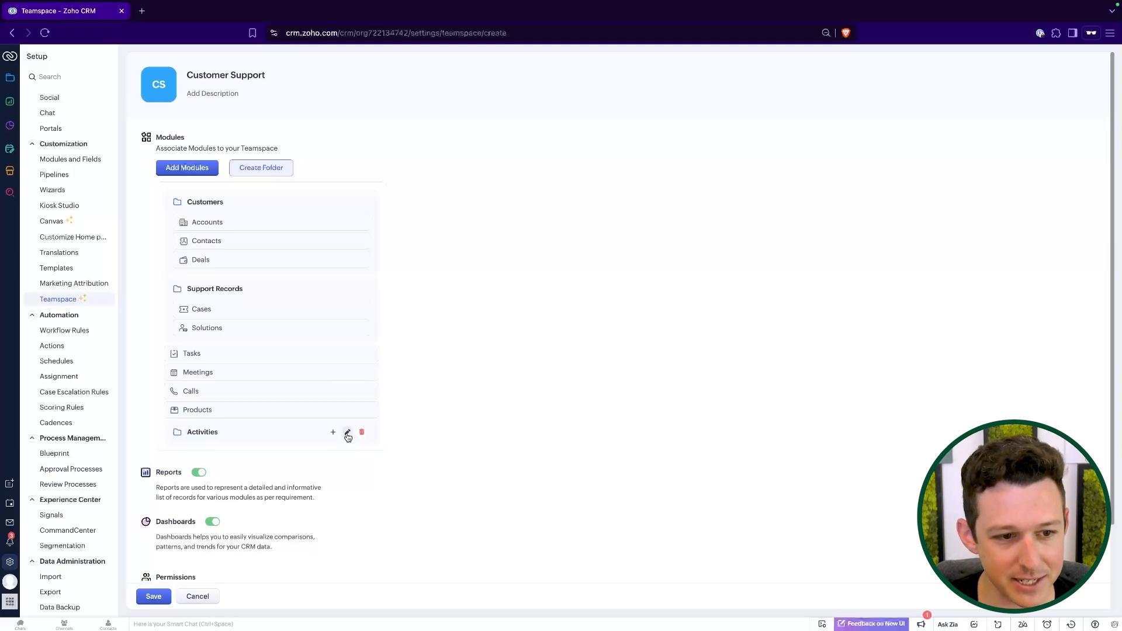
drag(235, 437, 272, 350)
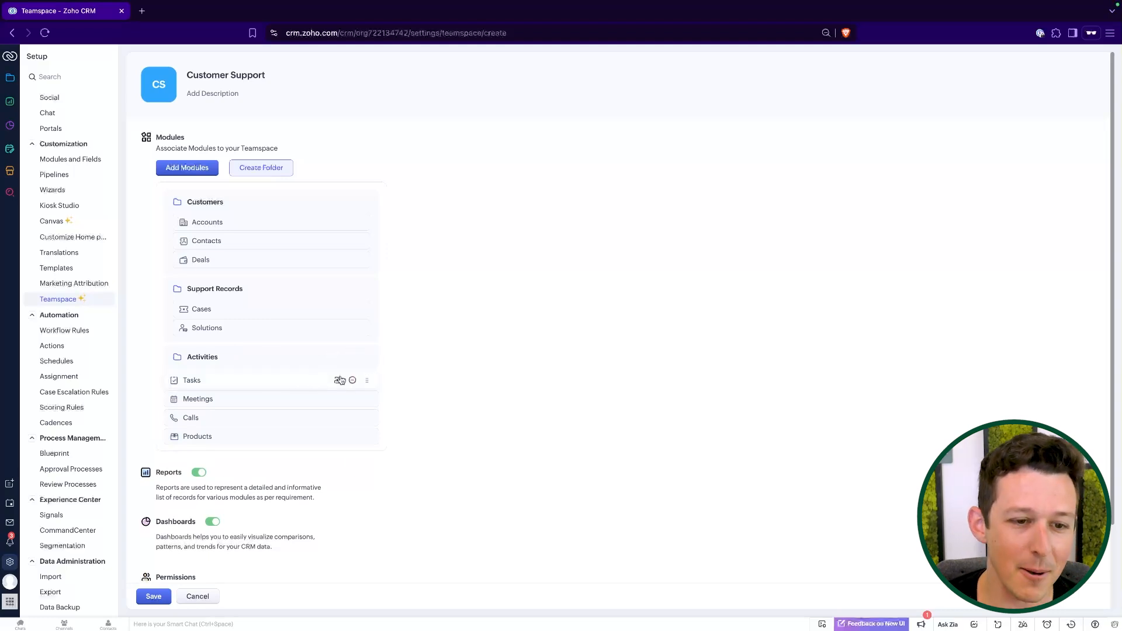
Move the Tasks, Meetings and Calls modules into the Activities folder.
click(340, 380)
click(532, 88)
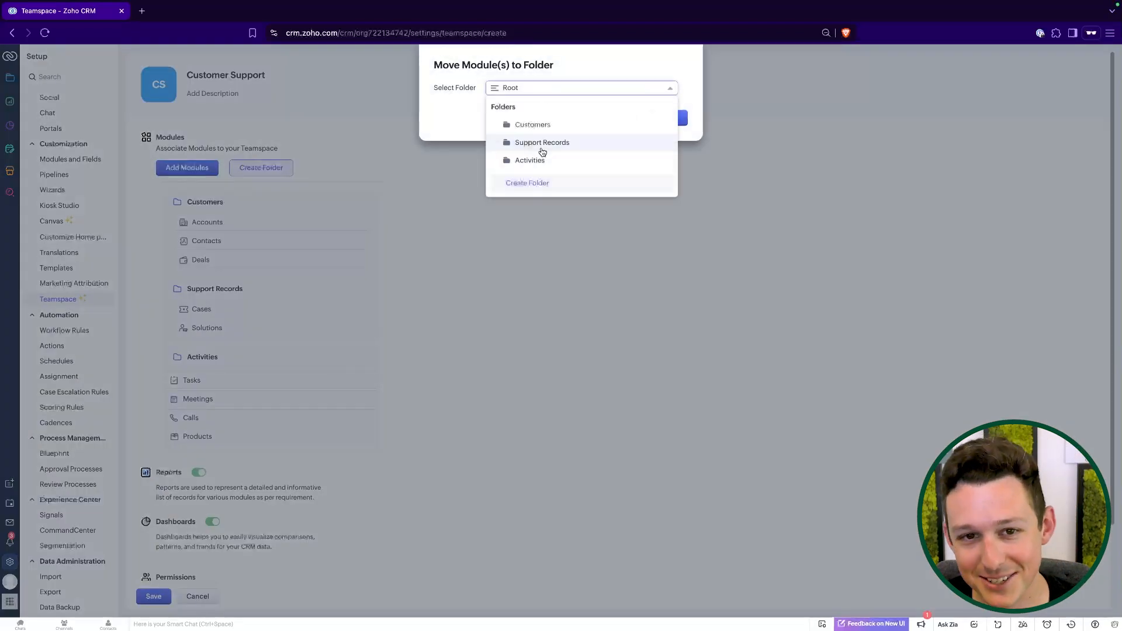
click(538, 161)
click(680, 118)
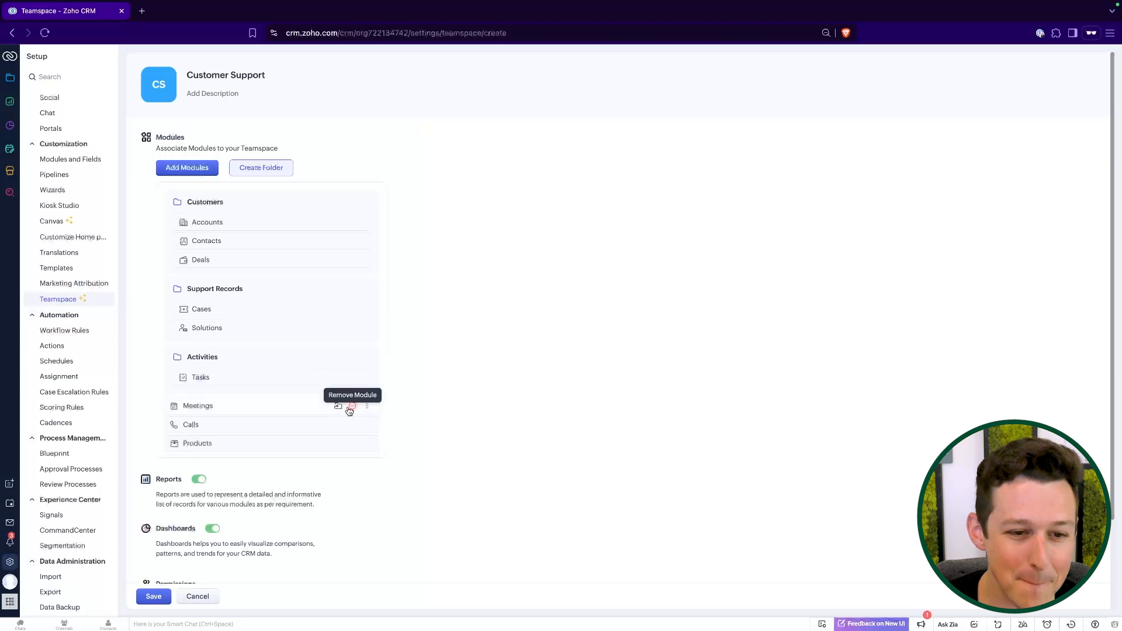
click(338, 406)
click(634, 89)
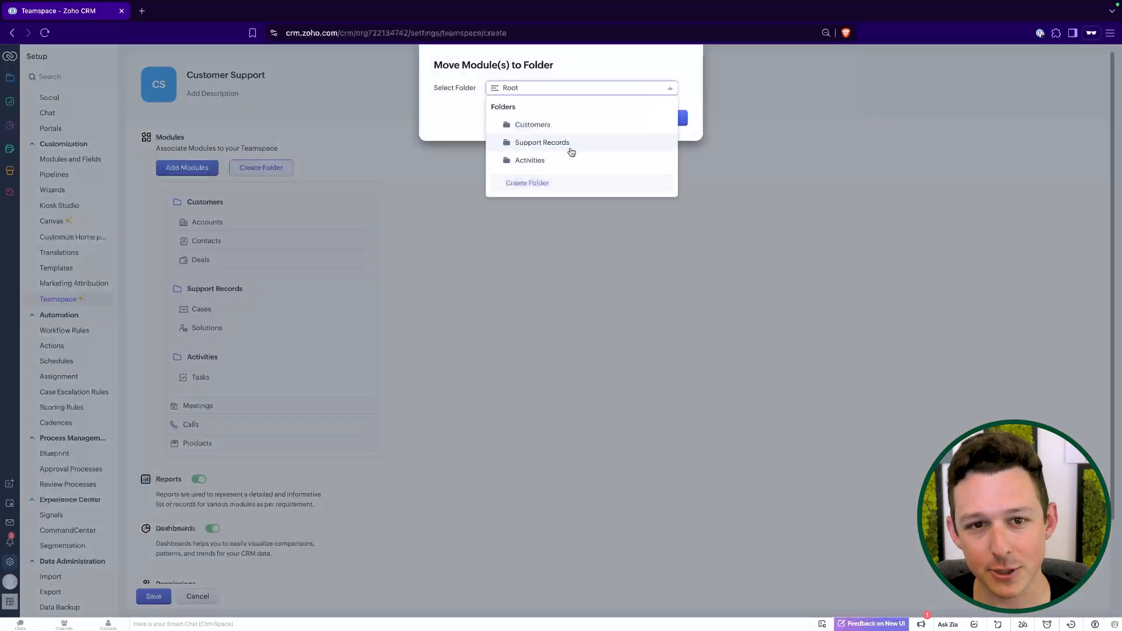
click(532, 160)
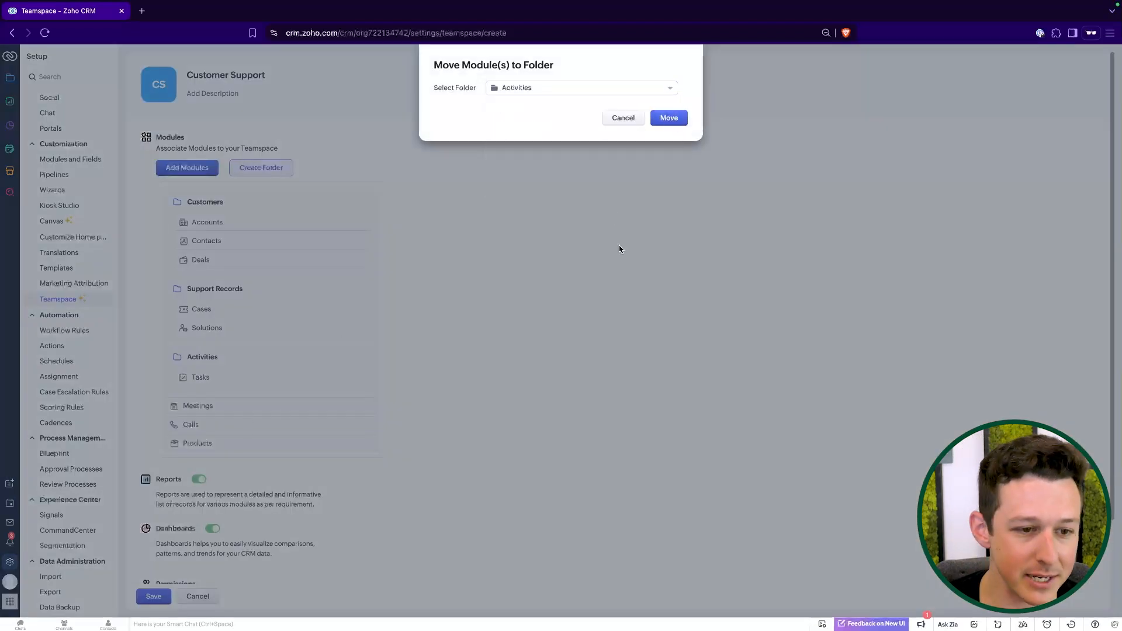
click(660, 118)
click(338, 422)
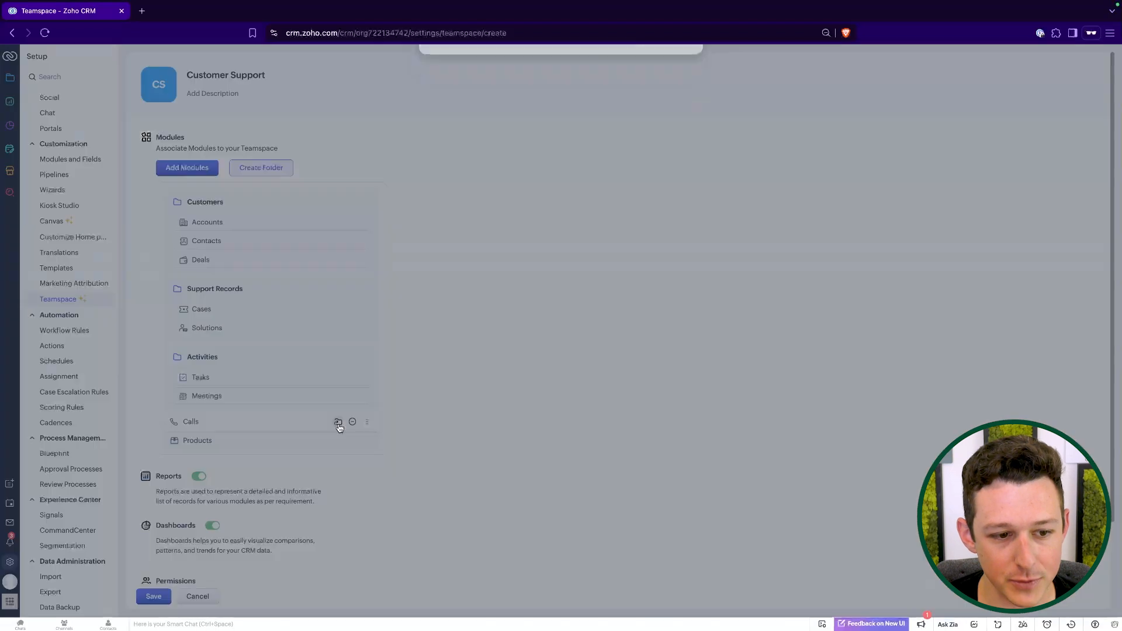
click(649, 92)
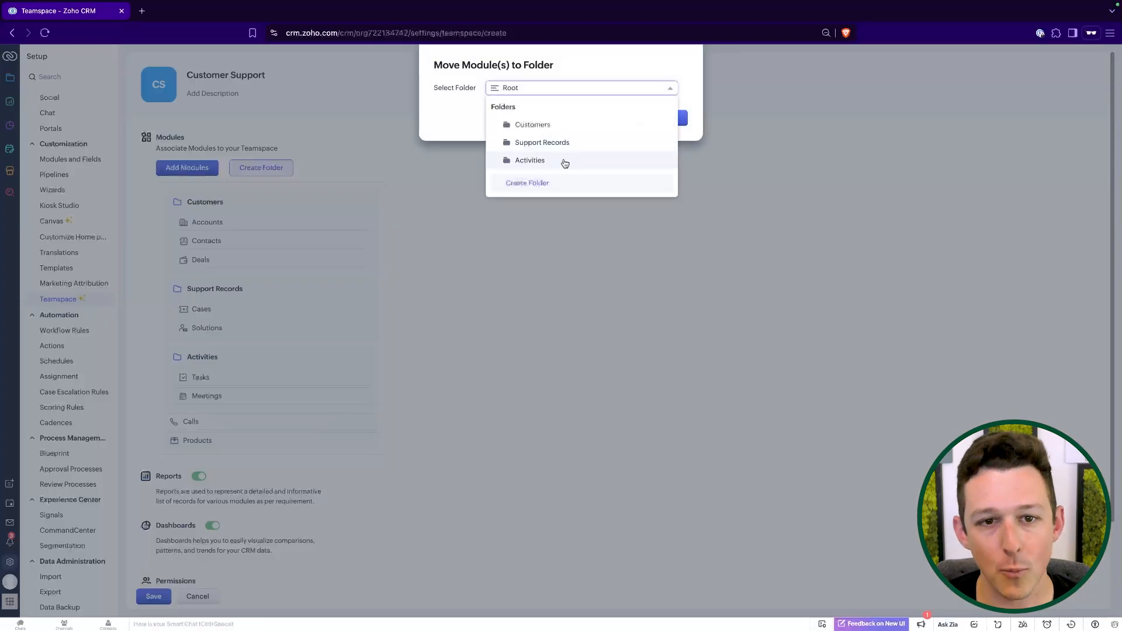
click(564, 159)
click(669, 117)
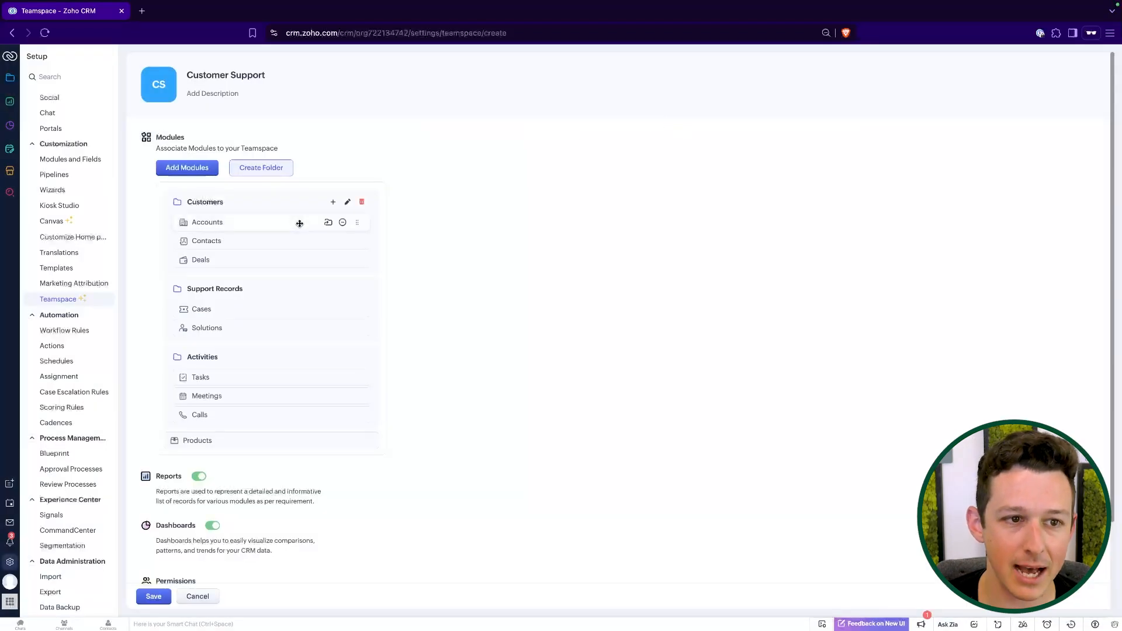
Look through the candidates for the Customer Support teamspace's admin and choose Demo Admin.
scroll(298, 223, down, 2)
drag(156, 376, 284, 451)
click(287, 455)
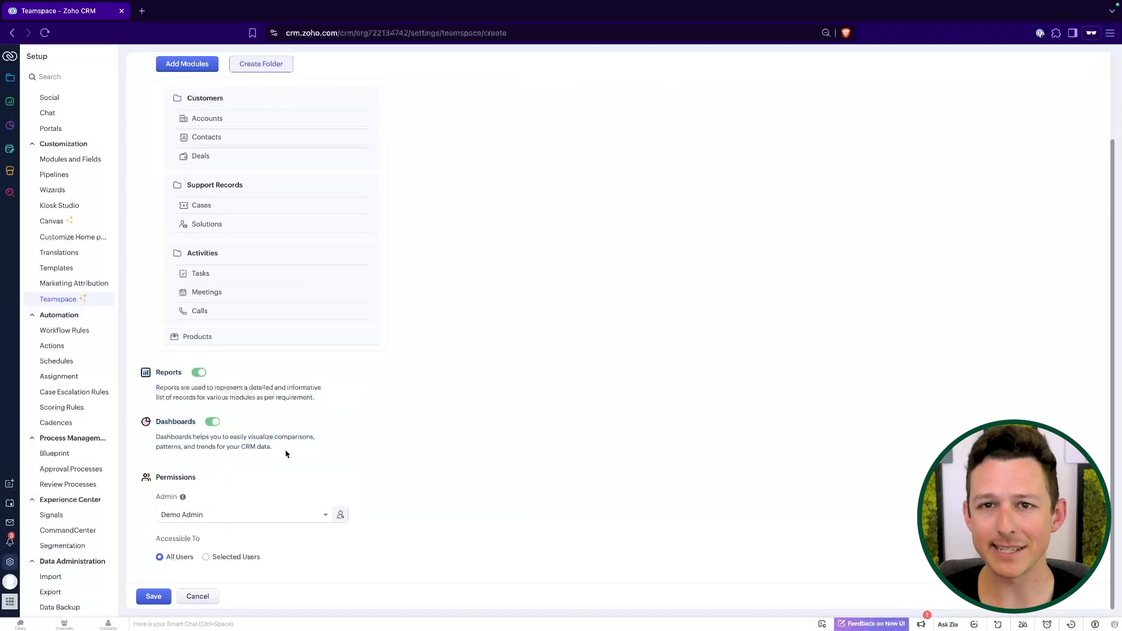
click(237, 518)
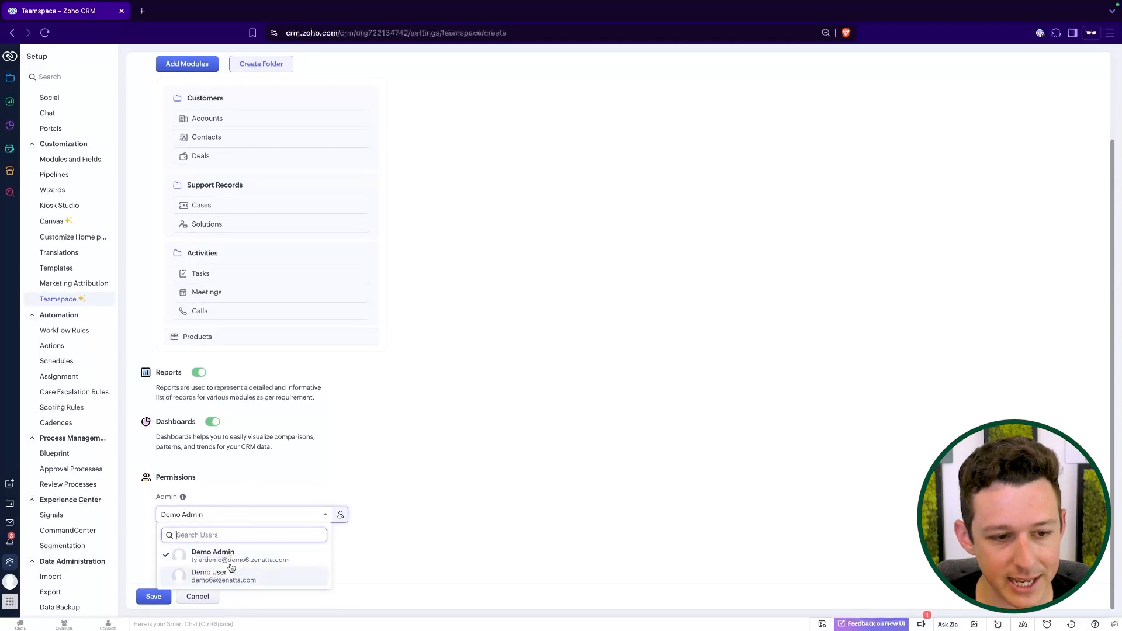
click(187, 519)
click(187, 516)
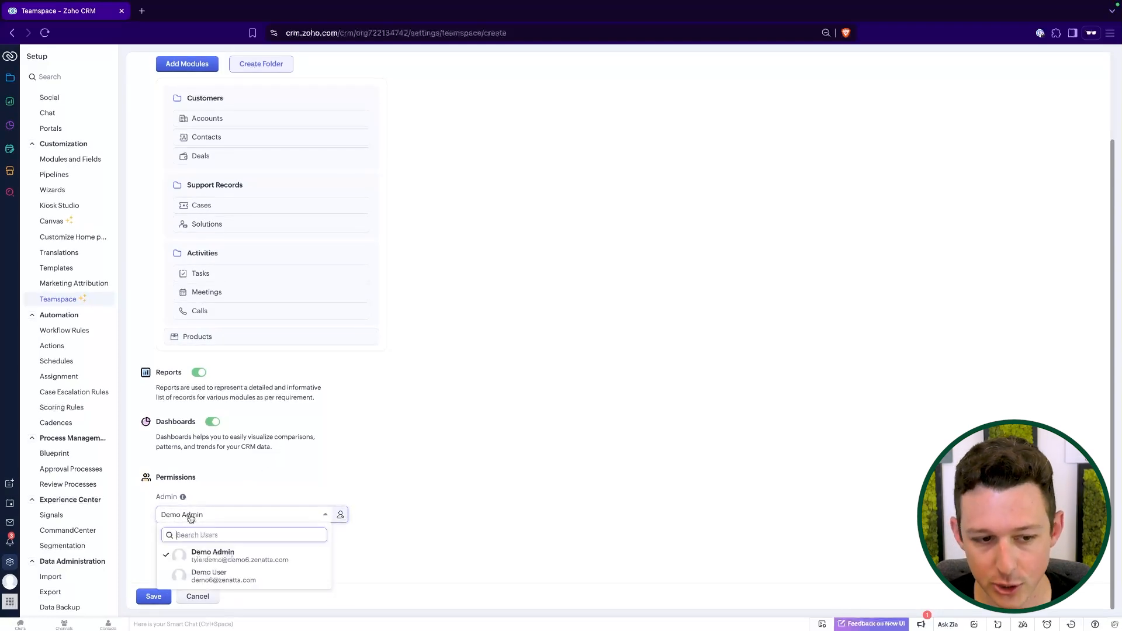
click(217, 552)
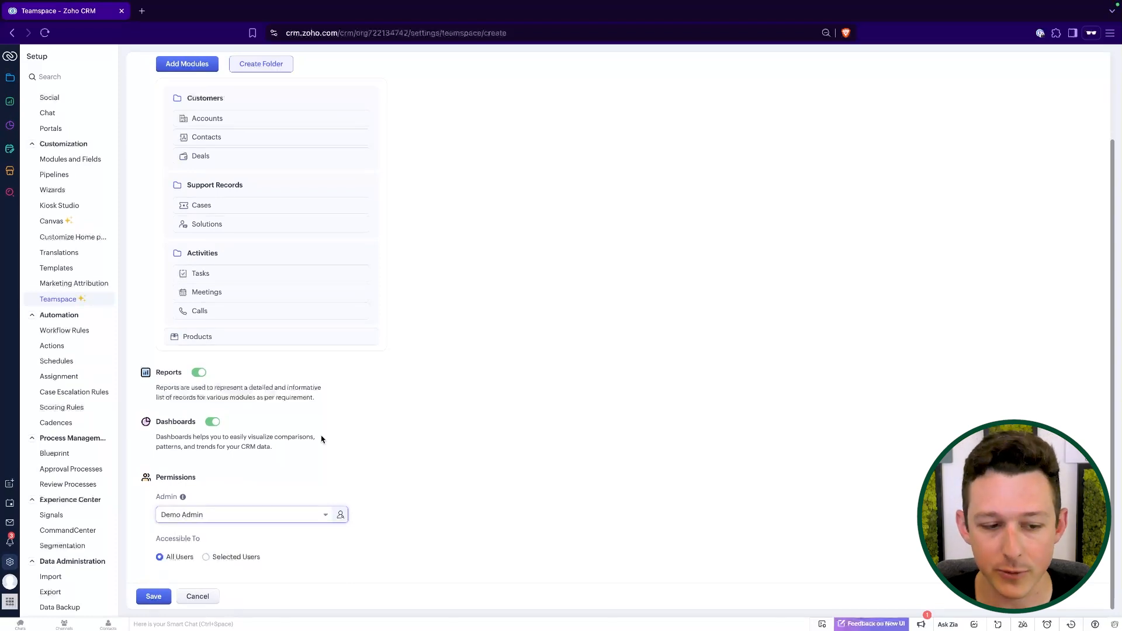
Restrict the teamspace's access to selected users and look through the available roles, profiles and users.
click(207, 556)
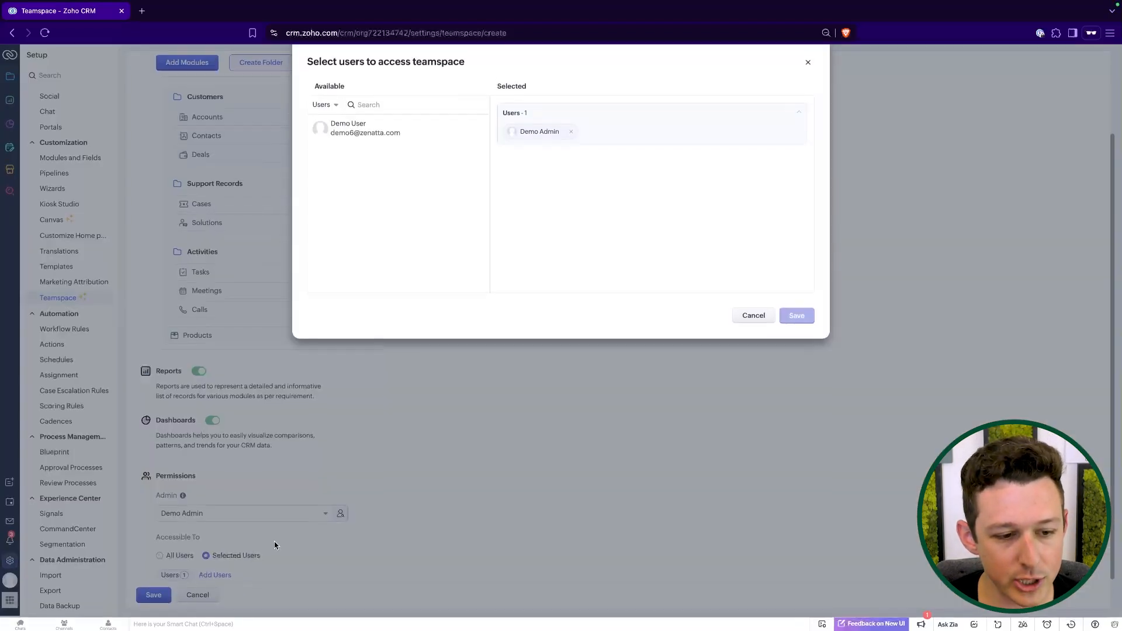
click(326, 108)
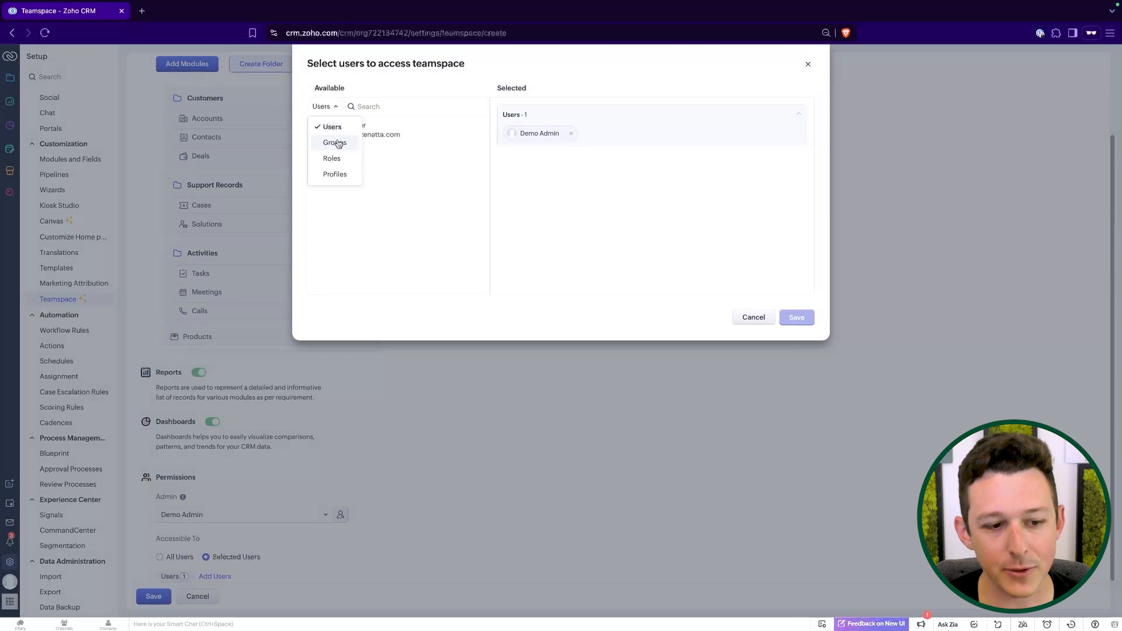
click(753, 323)
click(334, 107)
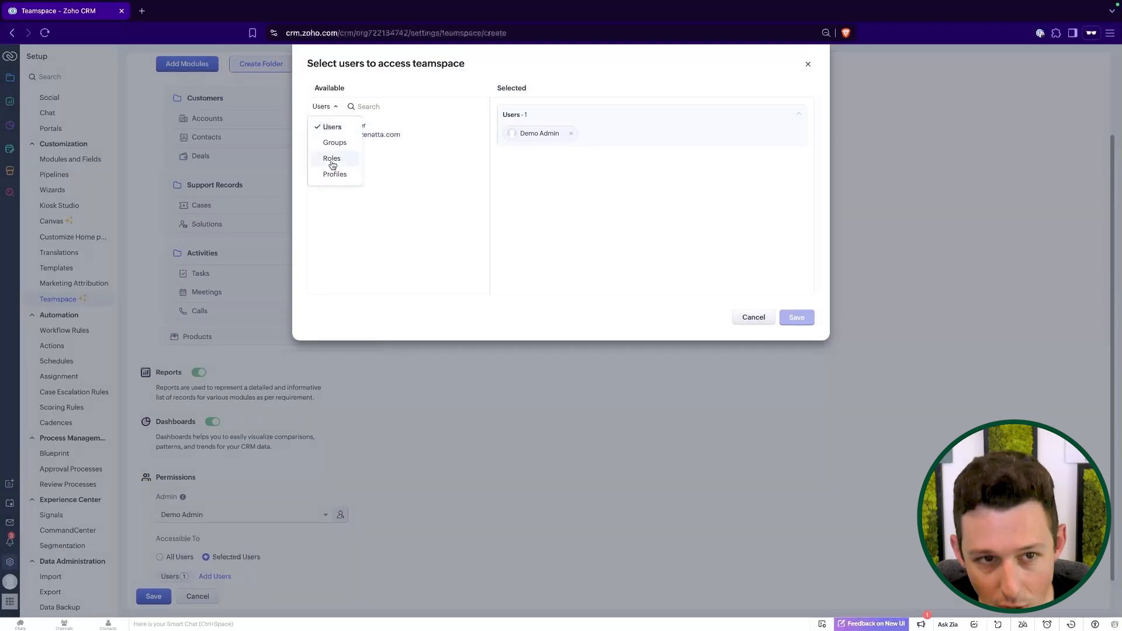
click(331, 163)
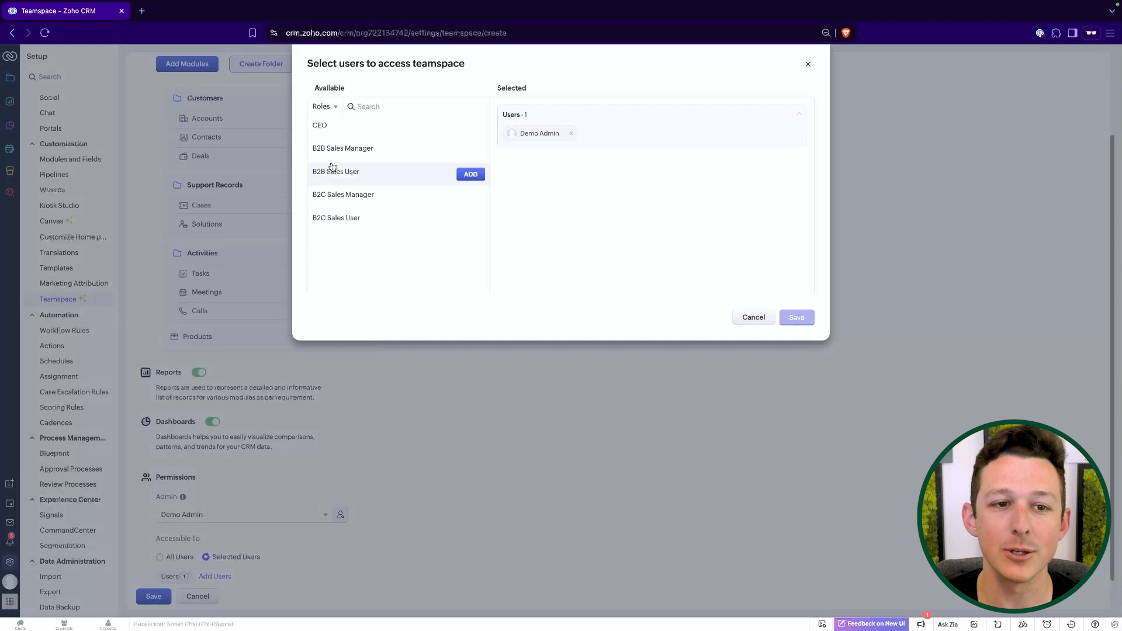
click(337, 107)
click(337, 175)
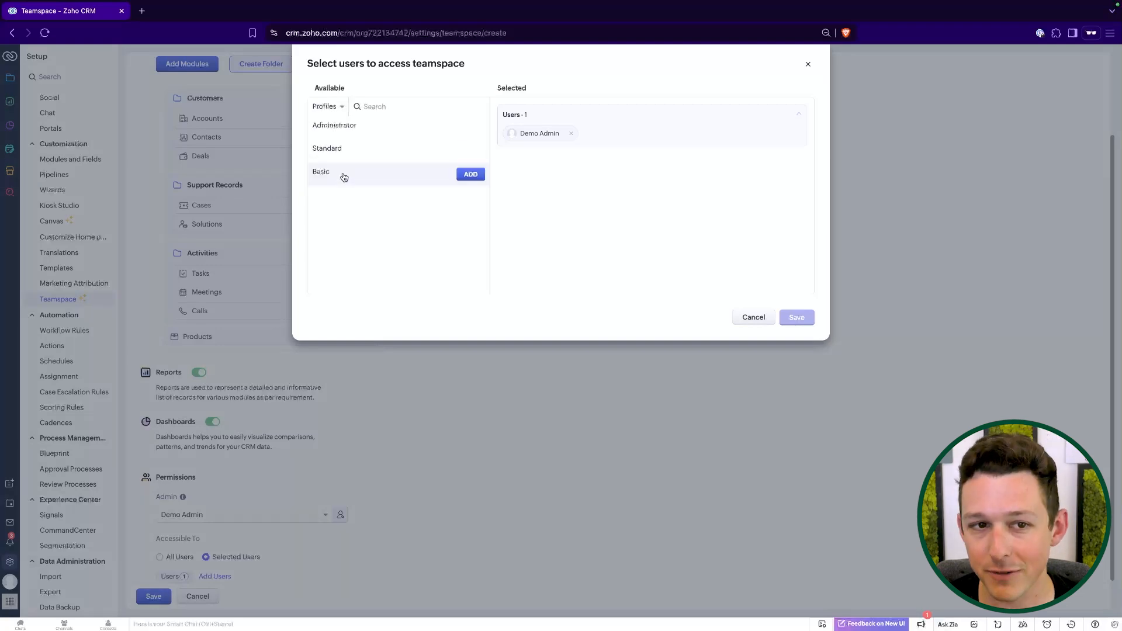
click(335, 106)
click(331, 127)
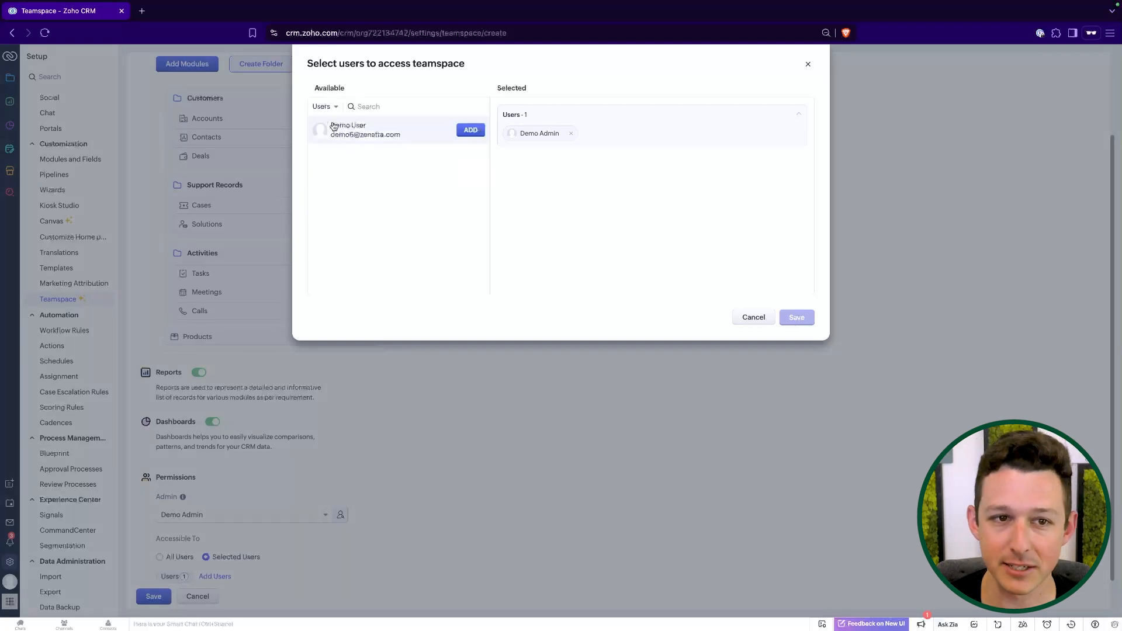
Give the B2C Sales User, CEO and B2C Sales Manager roles access, and save the Customer Support teamspace.
click(331, 106)
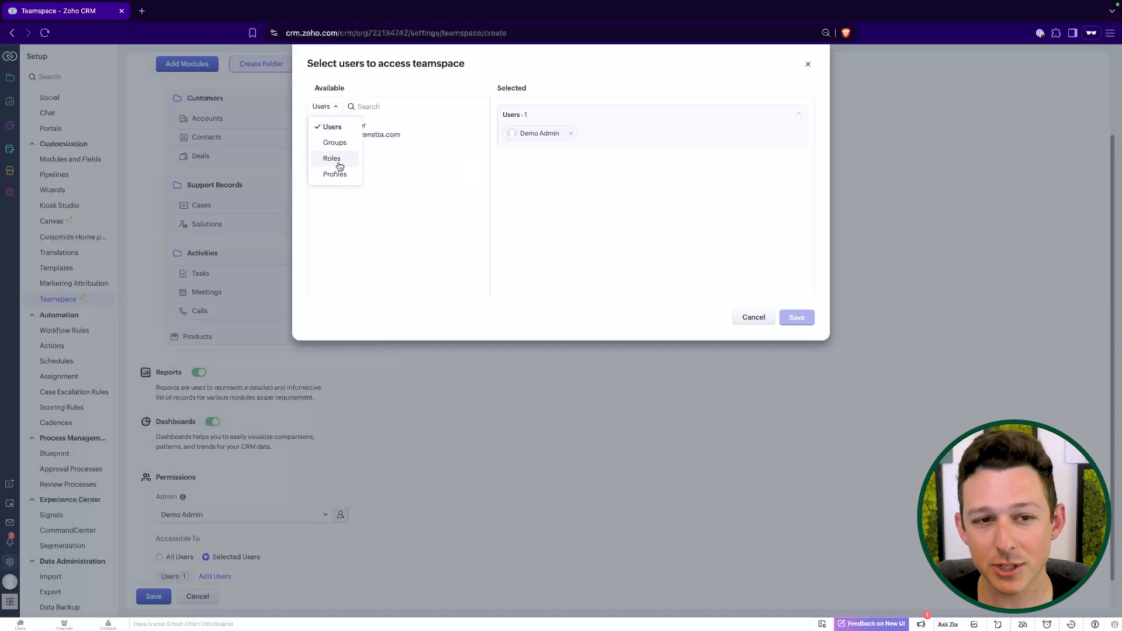
click(336, 163)
click(472, 220)
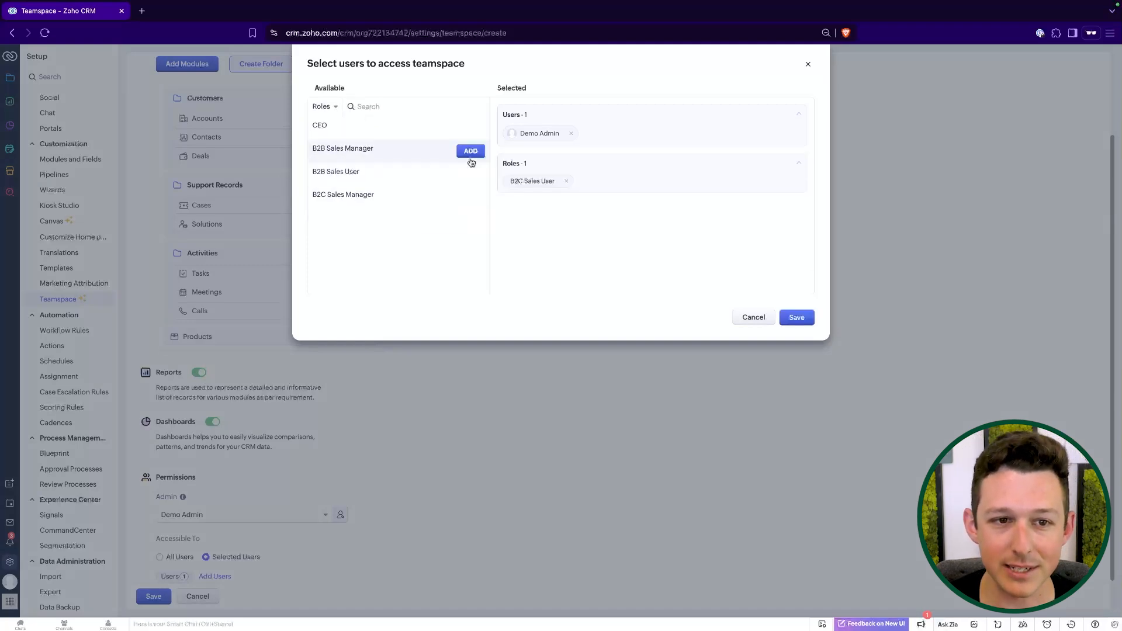
click(471, 128)
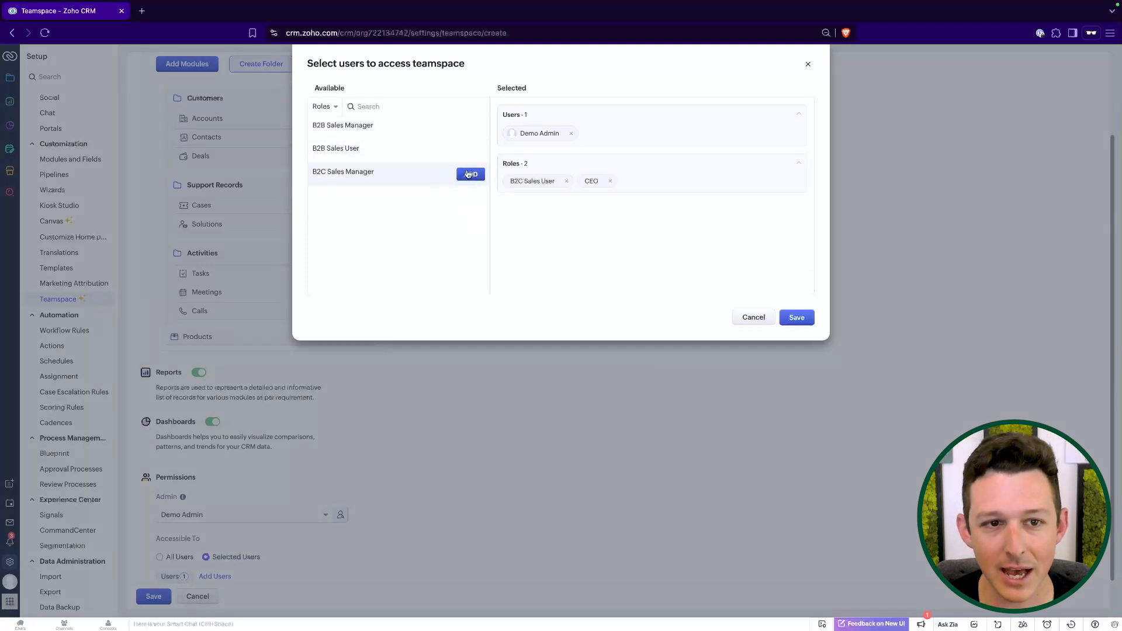
click(470, 174)
click(808, 323)
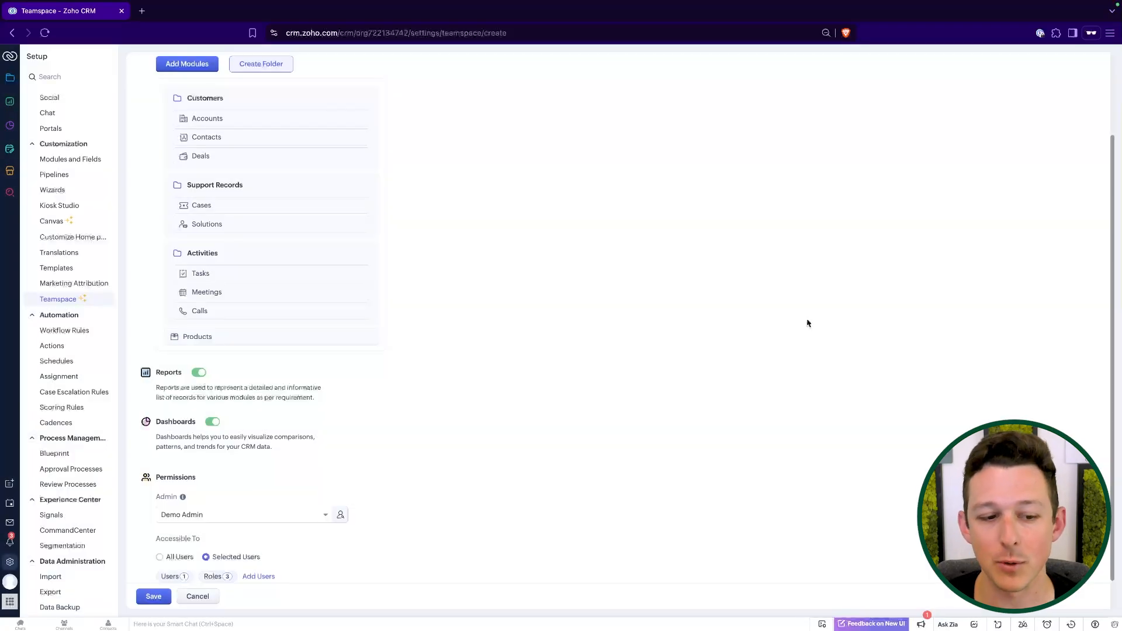
scroll(238, 439, down, 1)
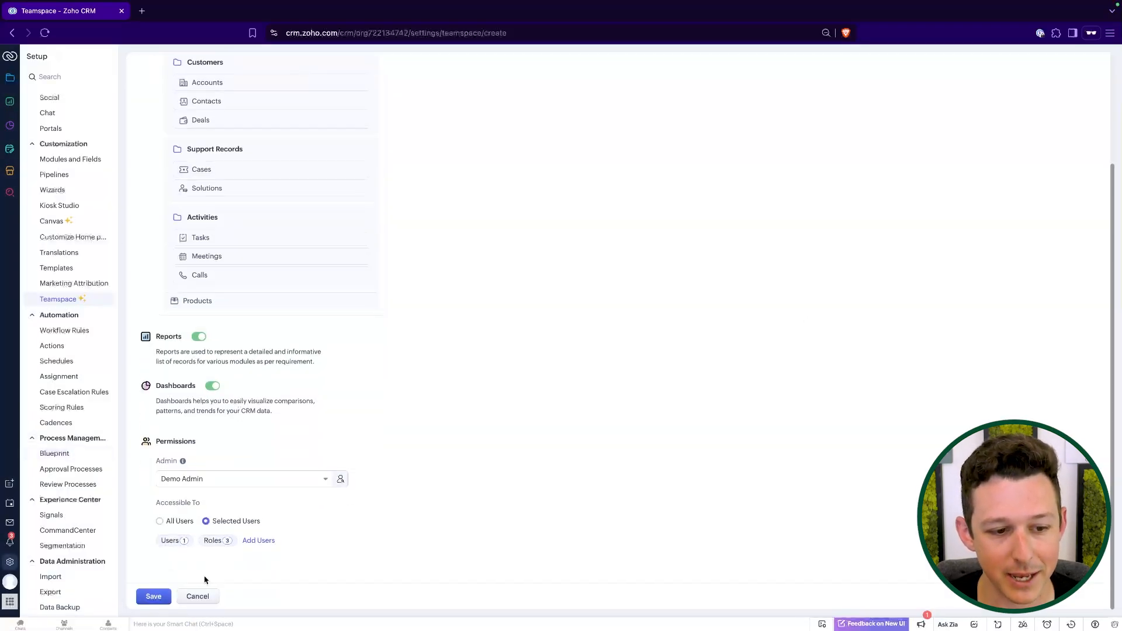
click(154, 603)
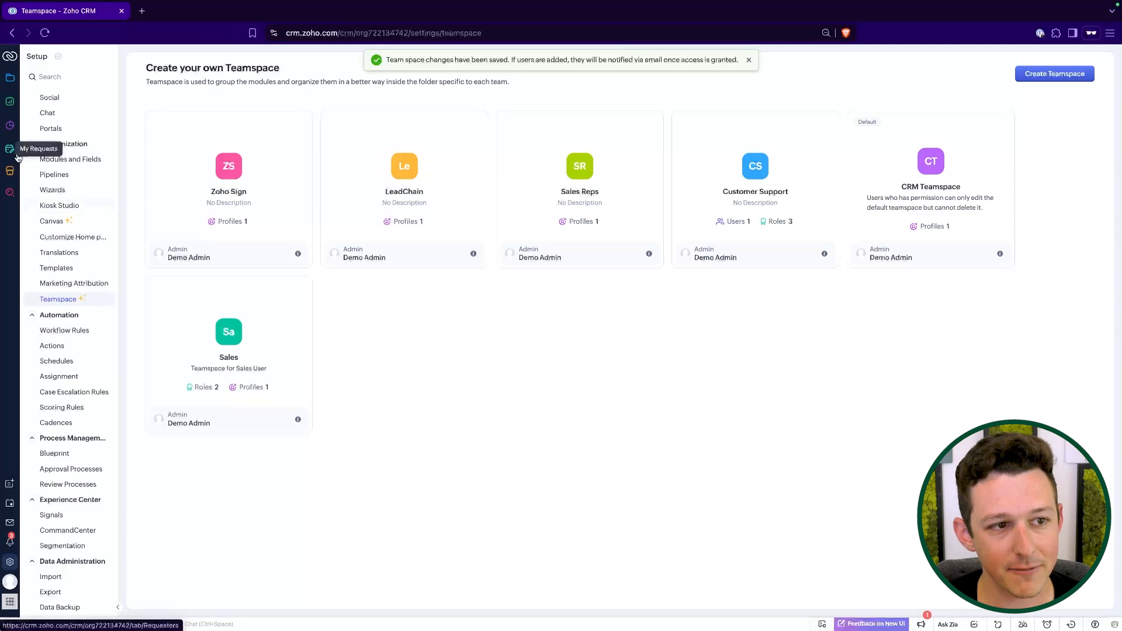
Return to the modules view, switch to the Customer Support teamspace and collapse its expanded module folders.
click(13, 81)
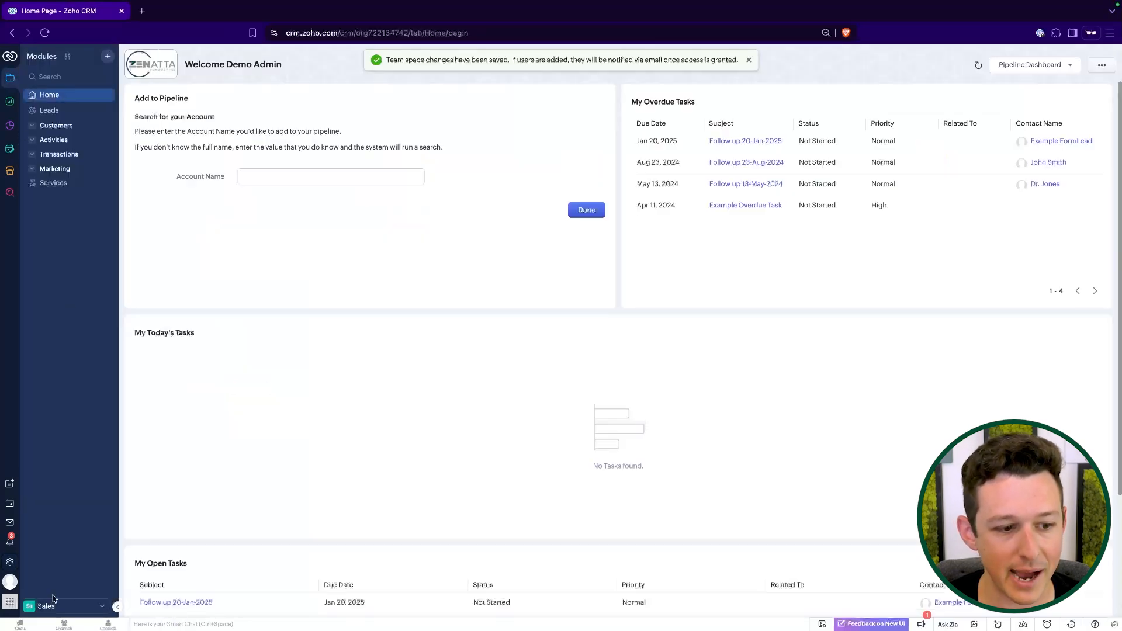
click(52, 608)
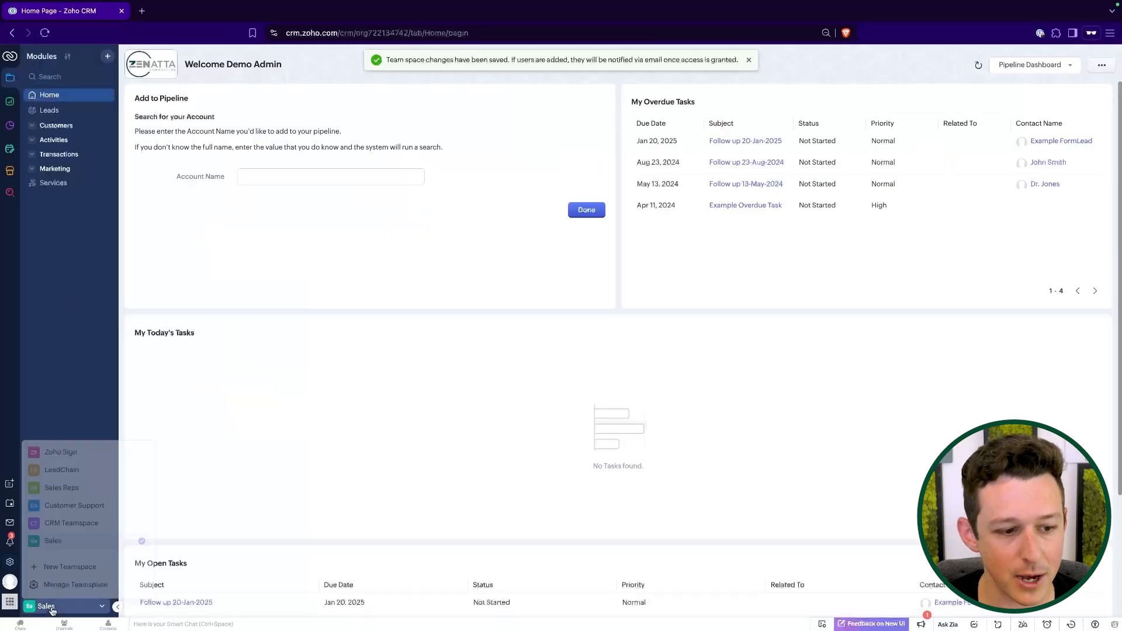
click(66, 507)
click(31, 95)
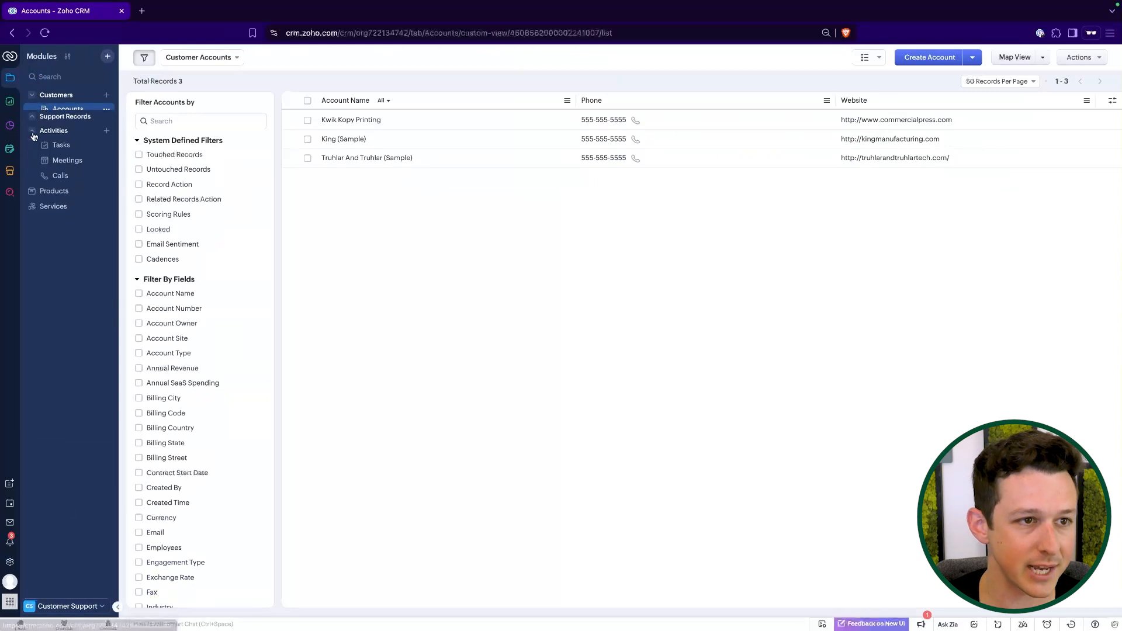
click(33, 125)
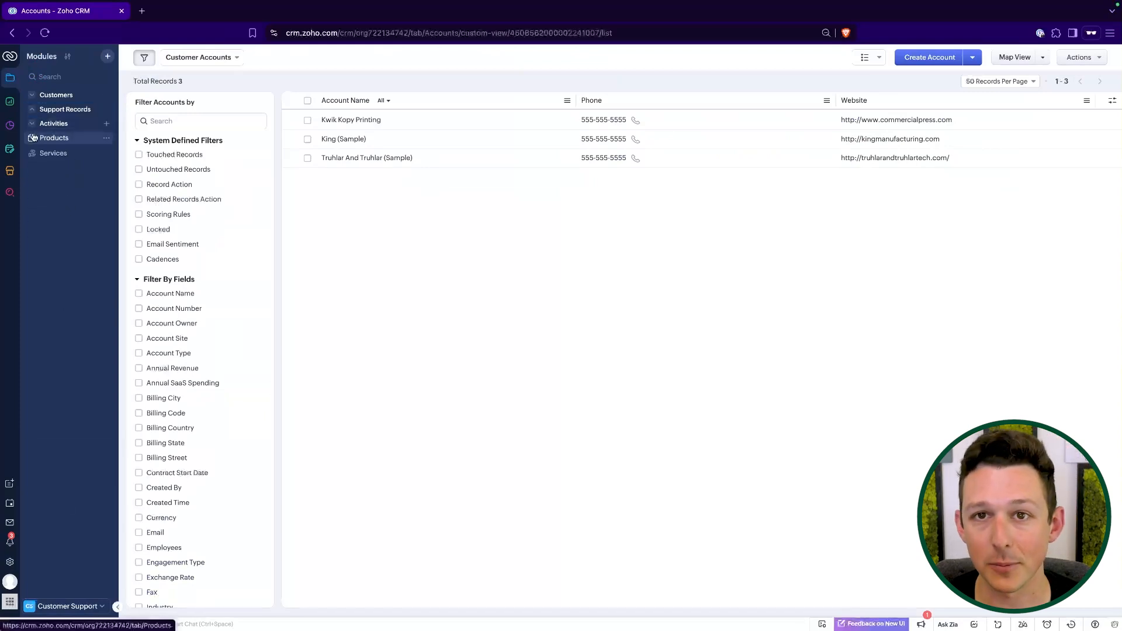
Switch to the Sales teamspace, open the first record in Leads, and collapse the Customers folder.
click(67, 606)
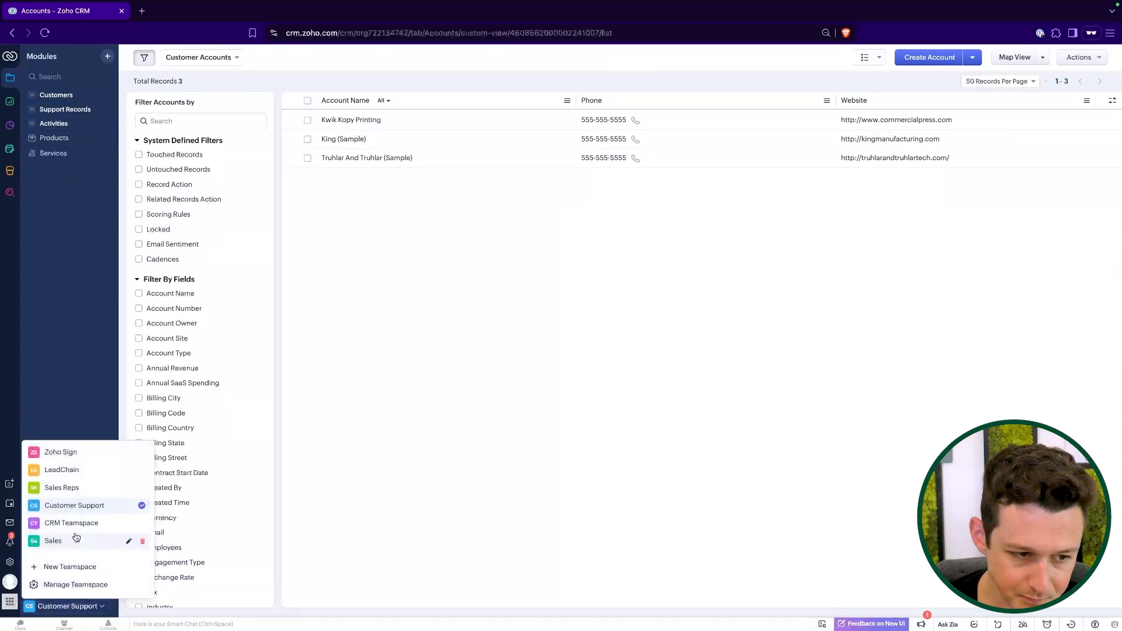
click(54, 541)
click(49, 110)
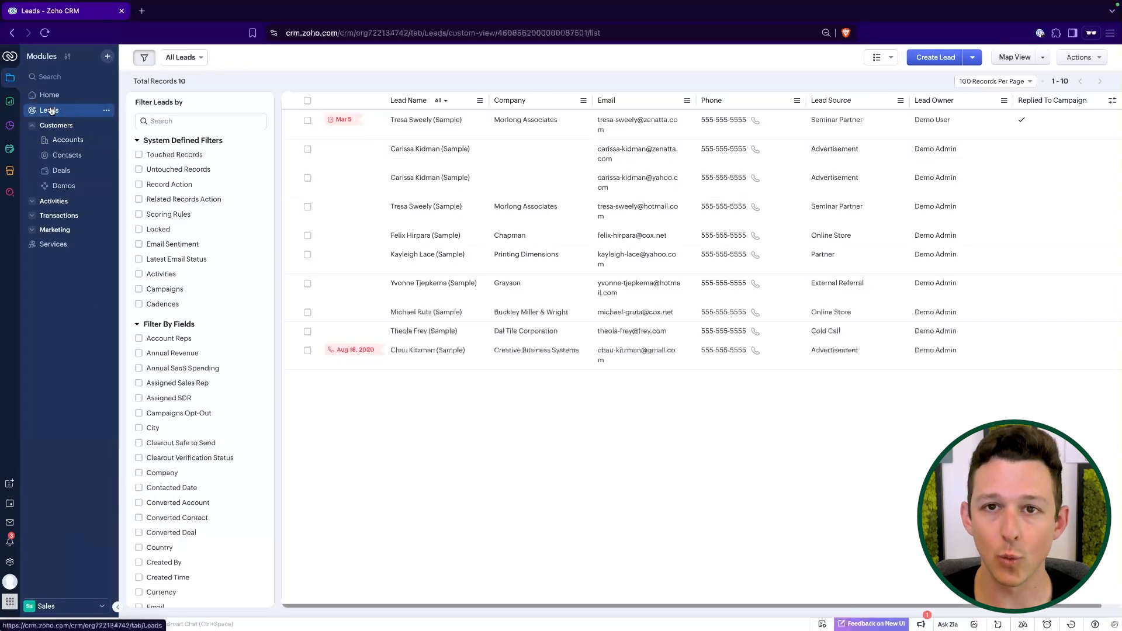
click(438, 119)
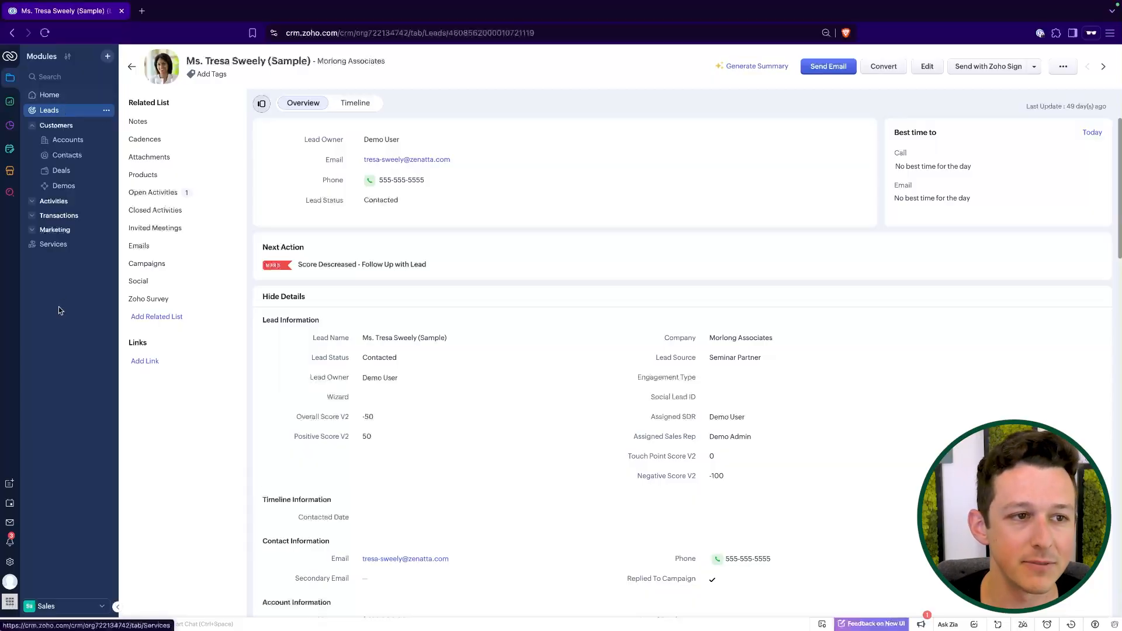
click(33, 126)
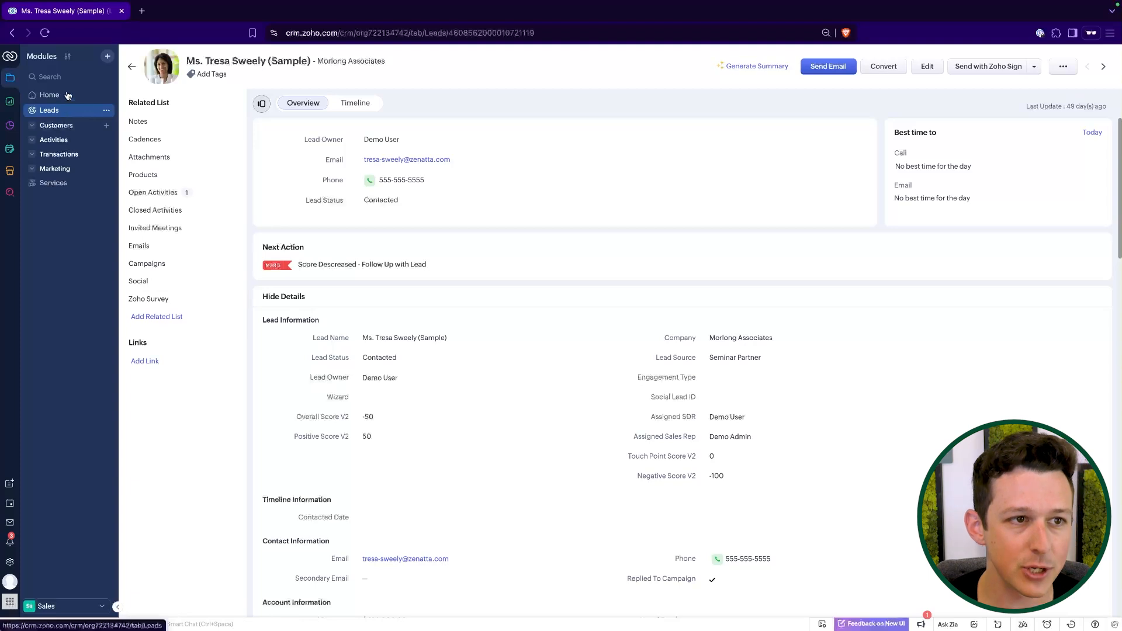
Check the options for adding a module, and open the Modules and Fields settings to view the Custom Module and Team Module markers.
click(109, 57)
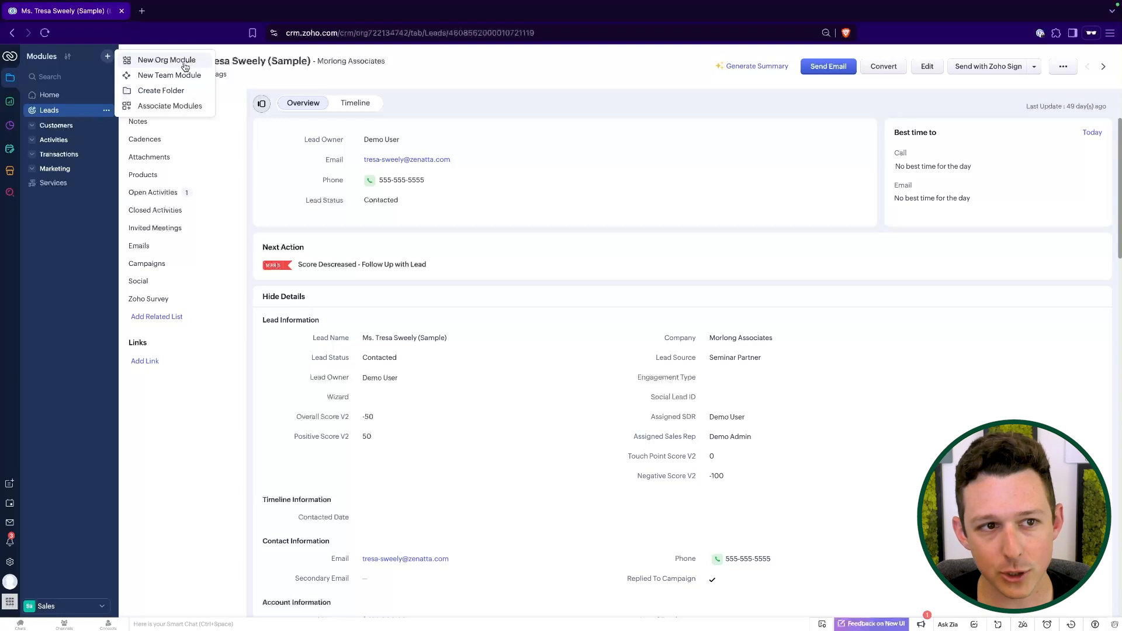
click(9, 563)
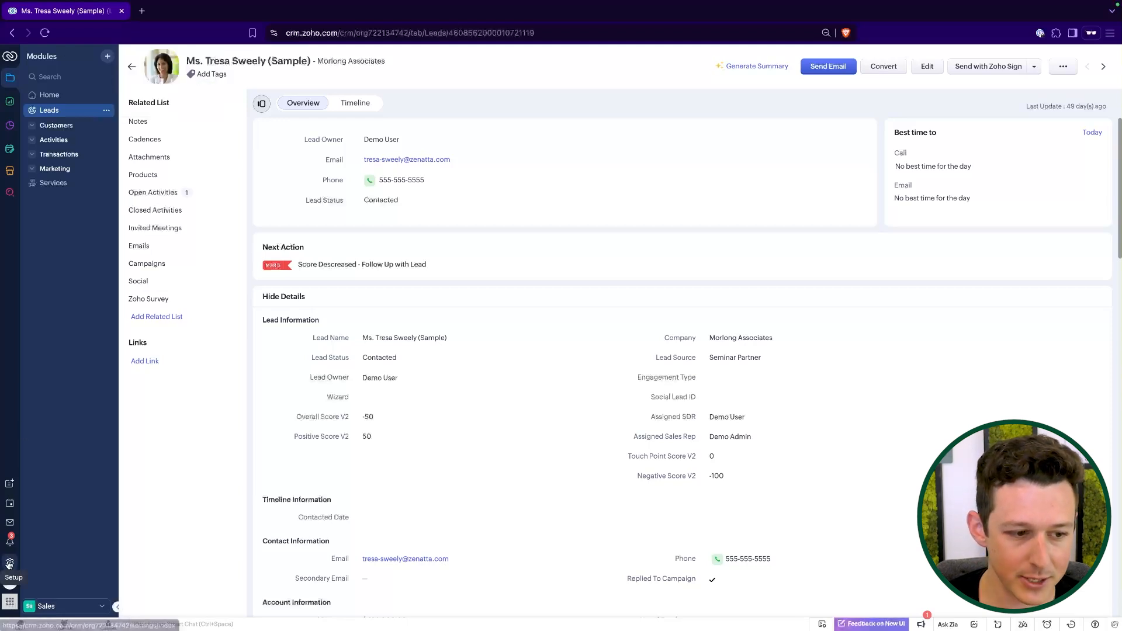
scroll(67, 227, down, 4)
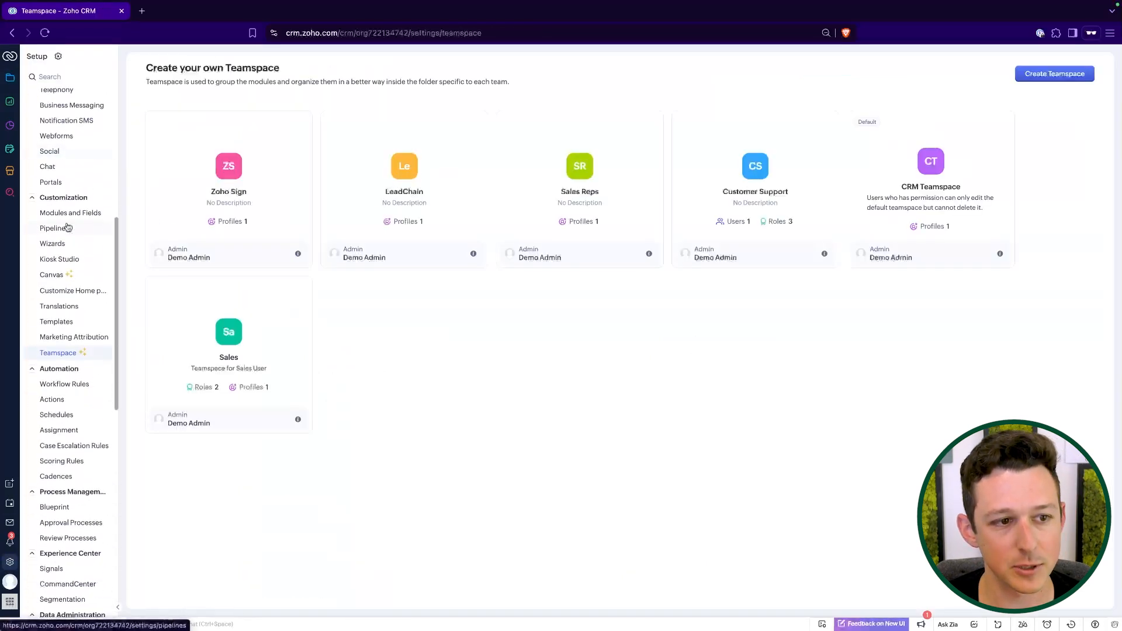
scroll(68, 226, up, 1)
click(68, 227)
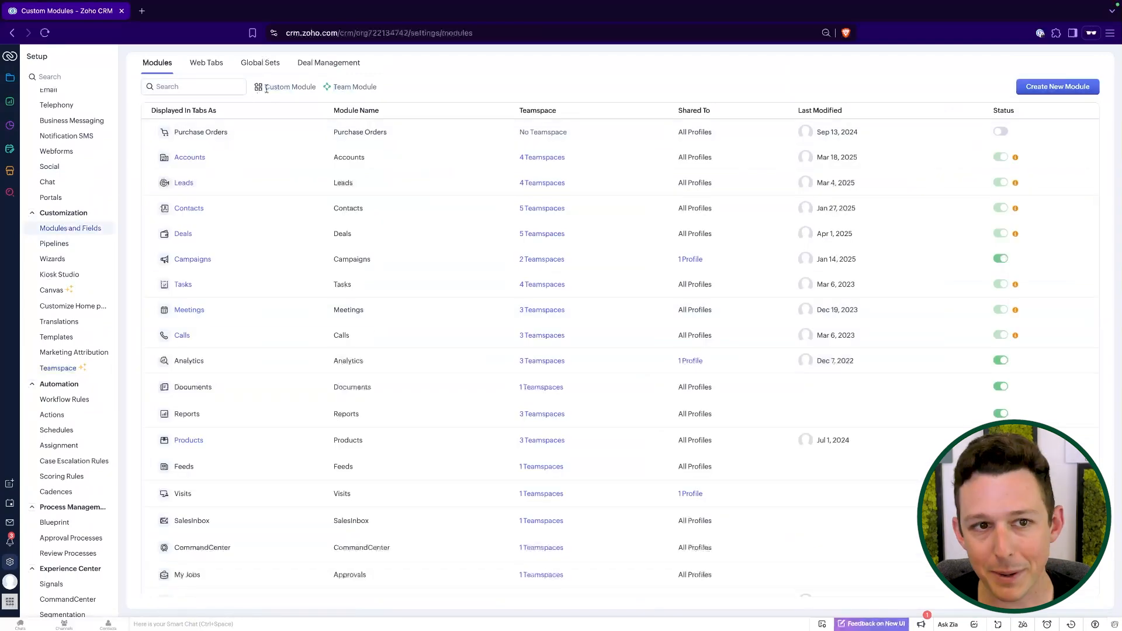
drag(264, 88, 323, 91)
click(315, 87)
click(323, 91)
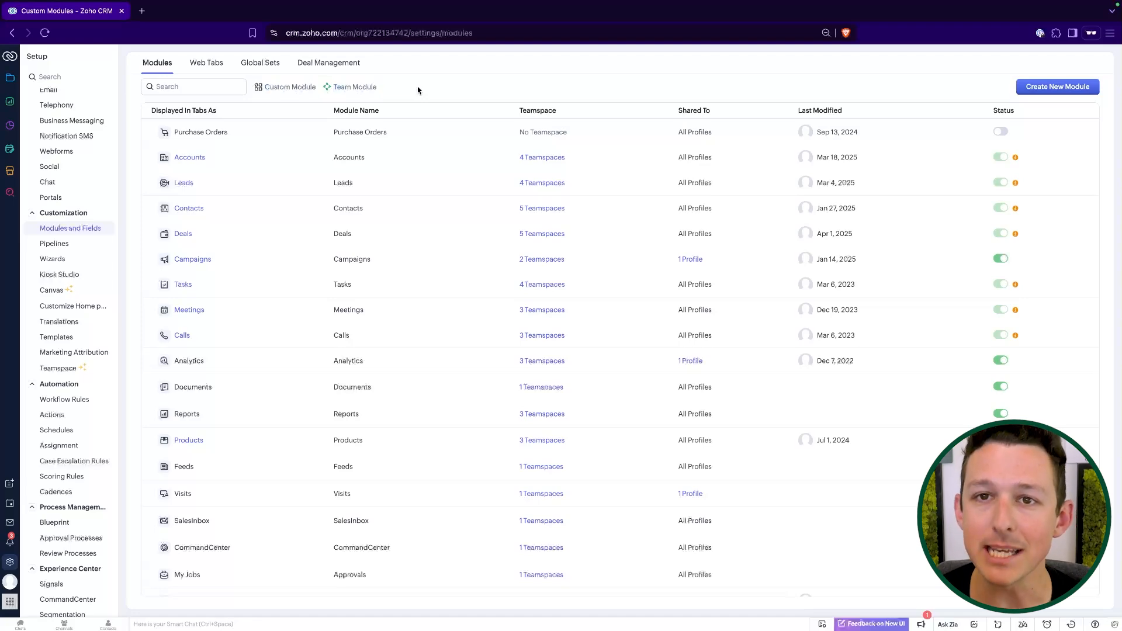
Find the Demos team module in the modules list, view its Standard layout, and close the layout editor without changes.
scroll(369, 357, down, 15)
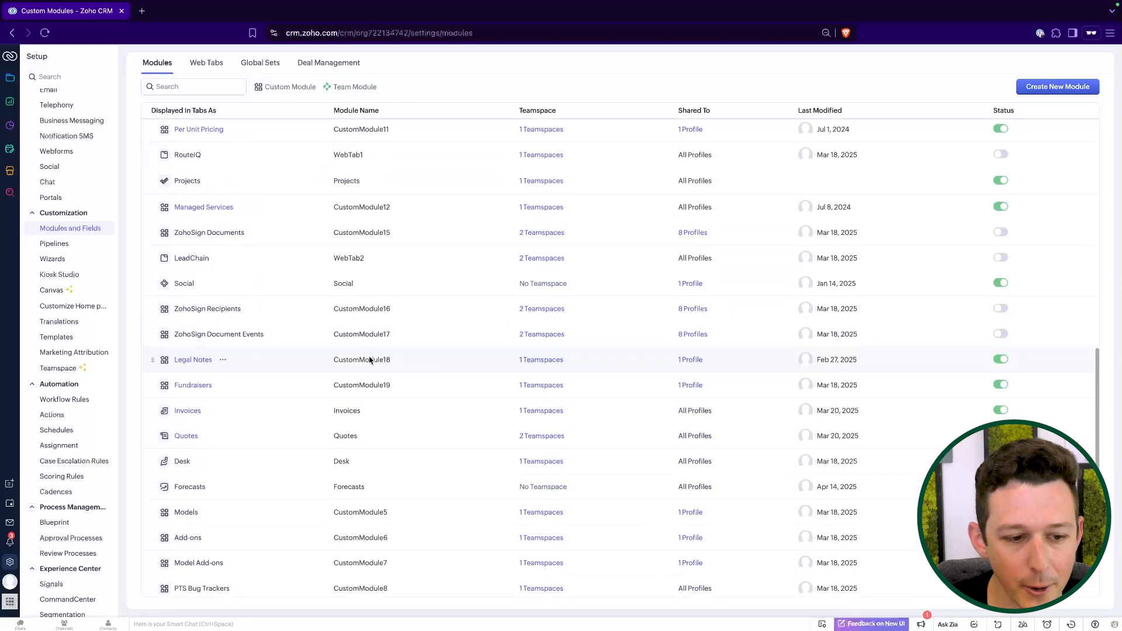
scroll(261, 397, up, 6)
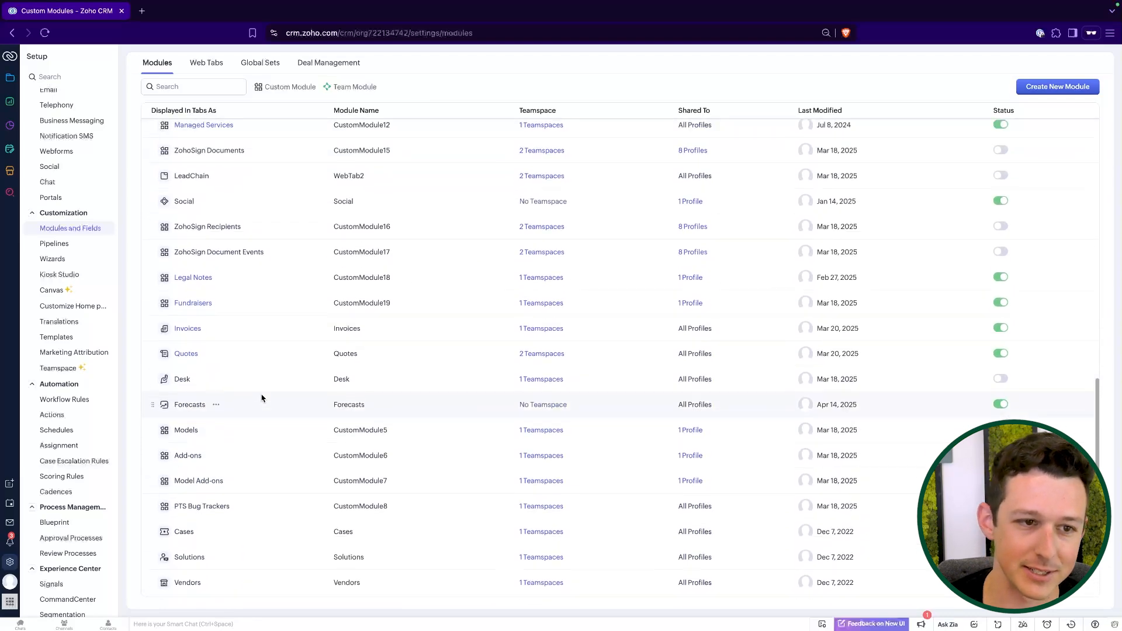
scroll(261, 397, up, 2)
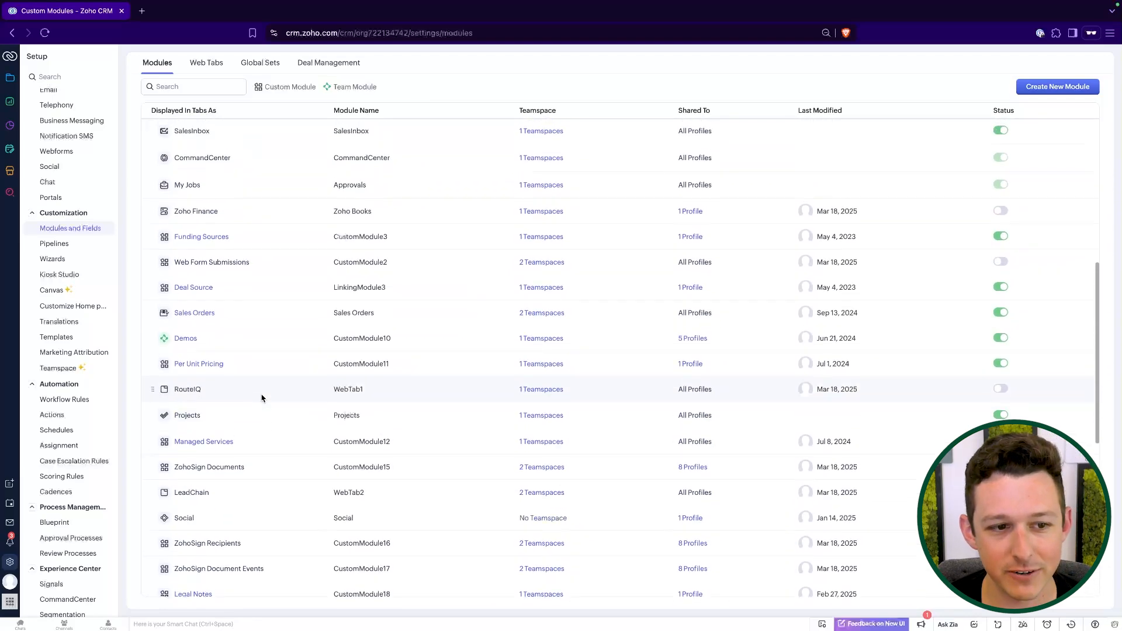
click(186, 349)
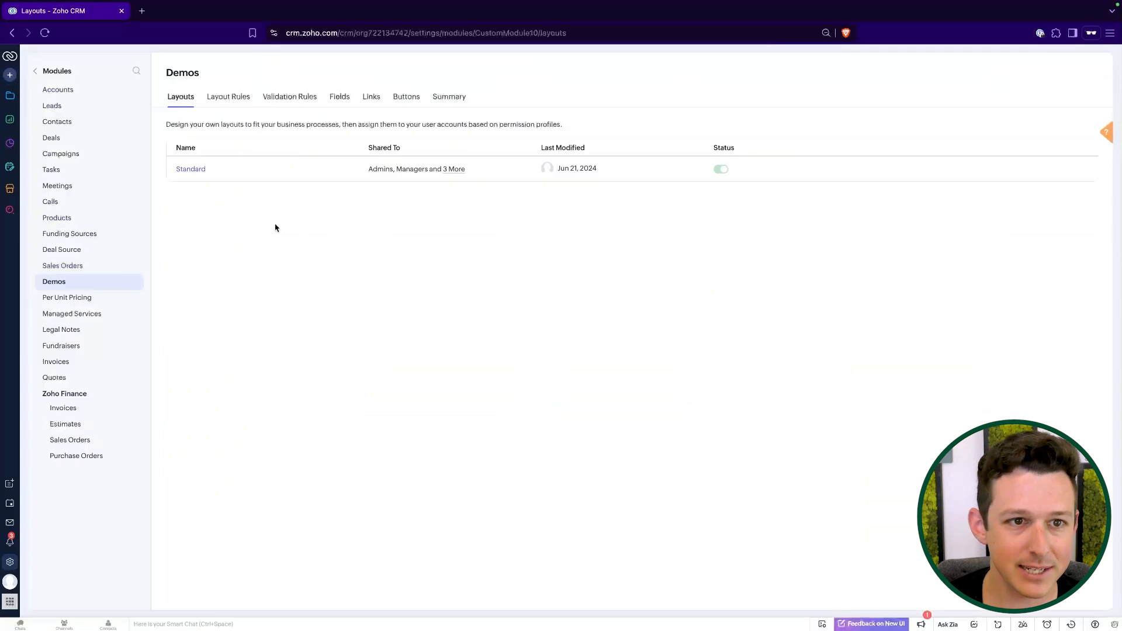
click(197, 169)
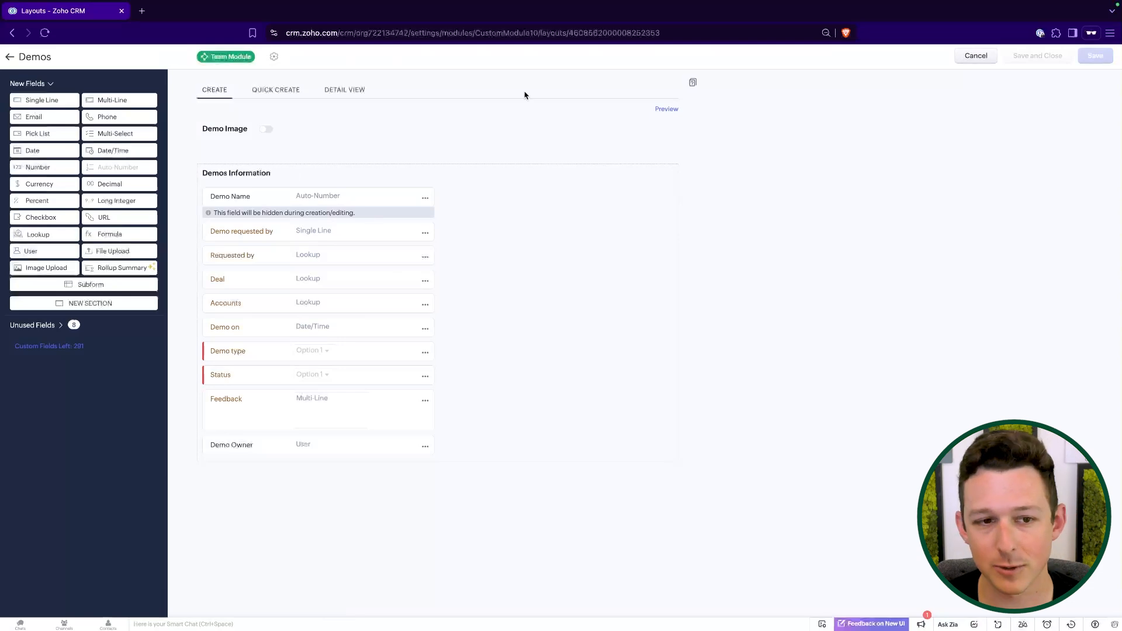
click(970, 57)
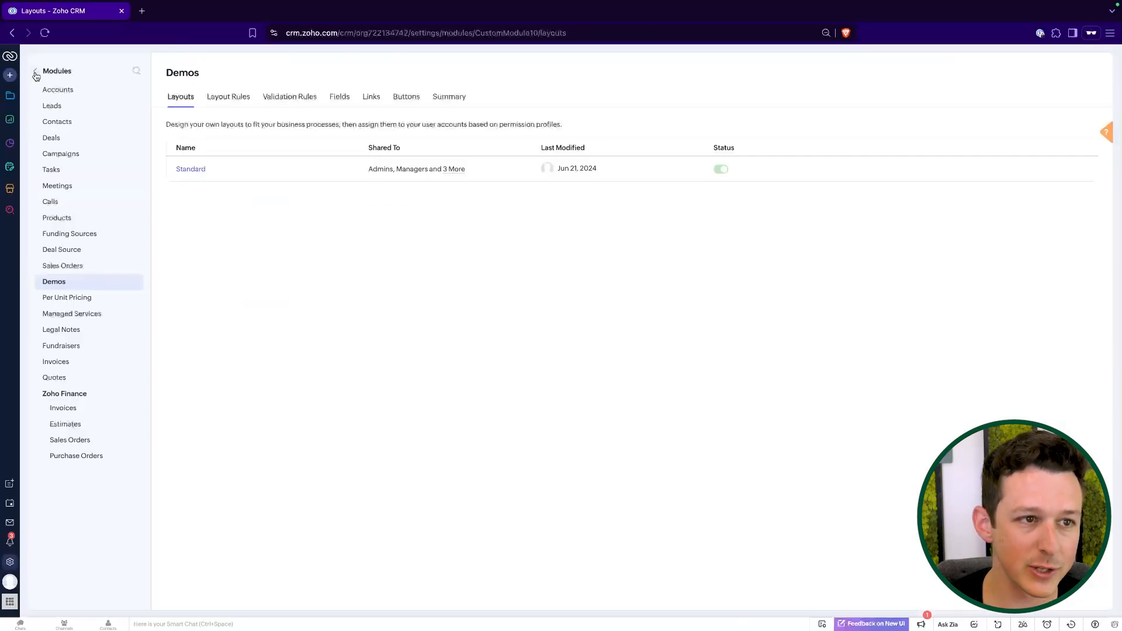
Return to the full modules list and start creating a new module of the Team Modules type.
click(35, 73)
click(1058, 86)
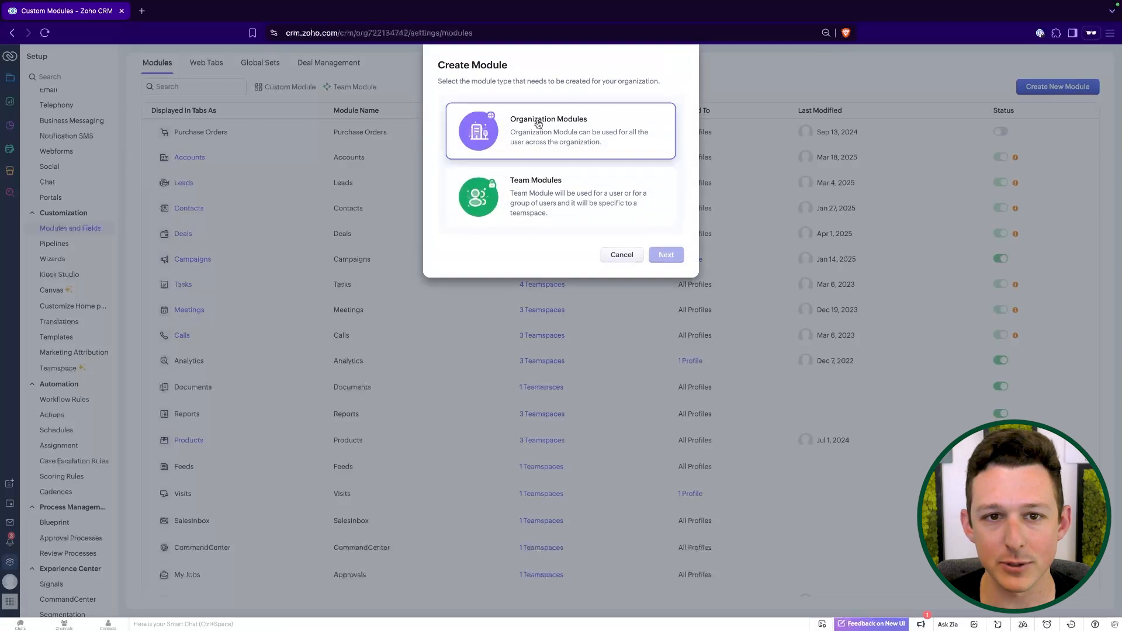
click(530, 189)
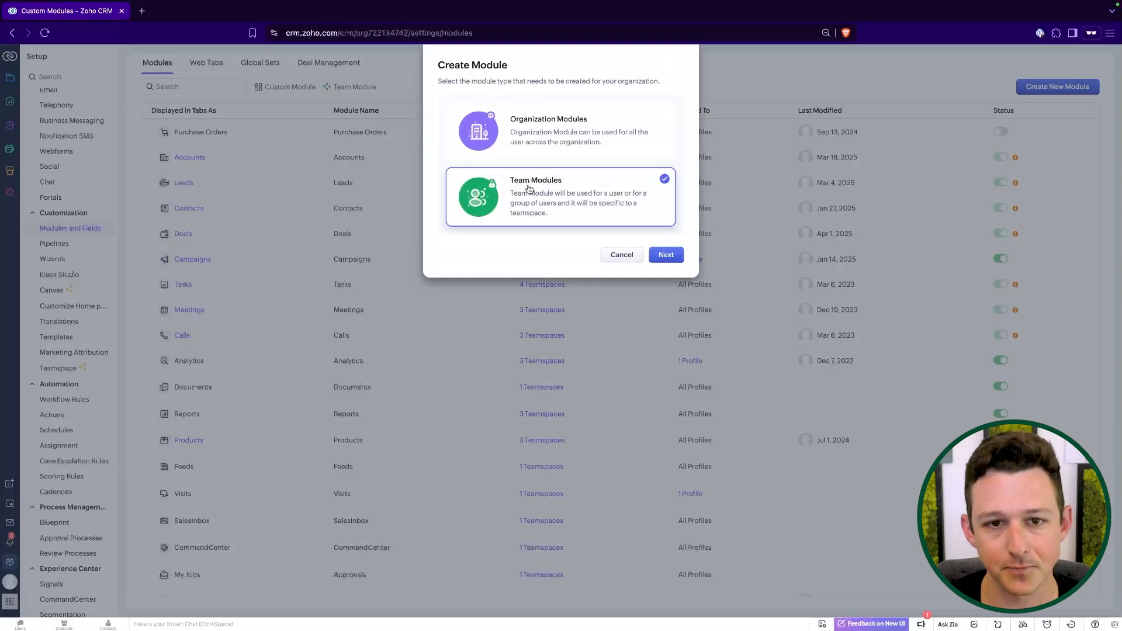
click(666, 255)
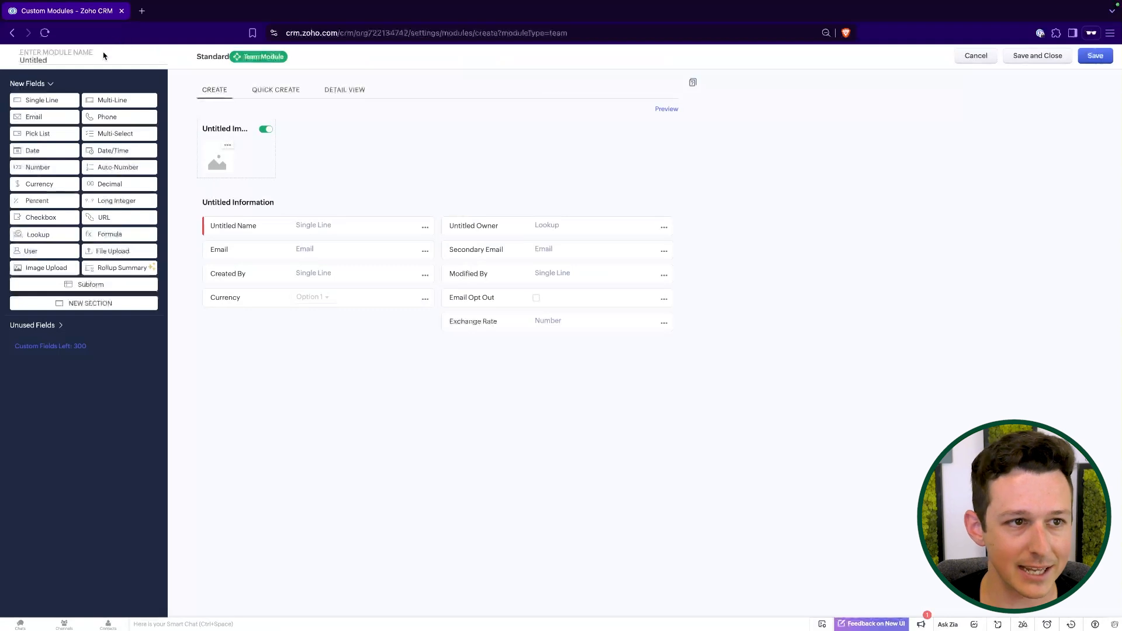
Name the new team module Escalations in its plural form and Escalation in its singular form.
click(100, 60)
double_click(77, 102)
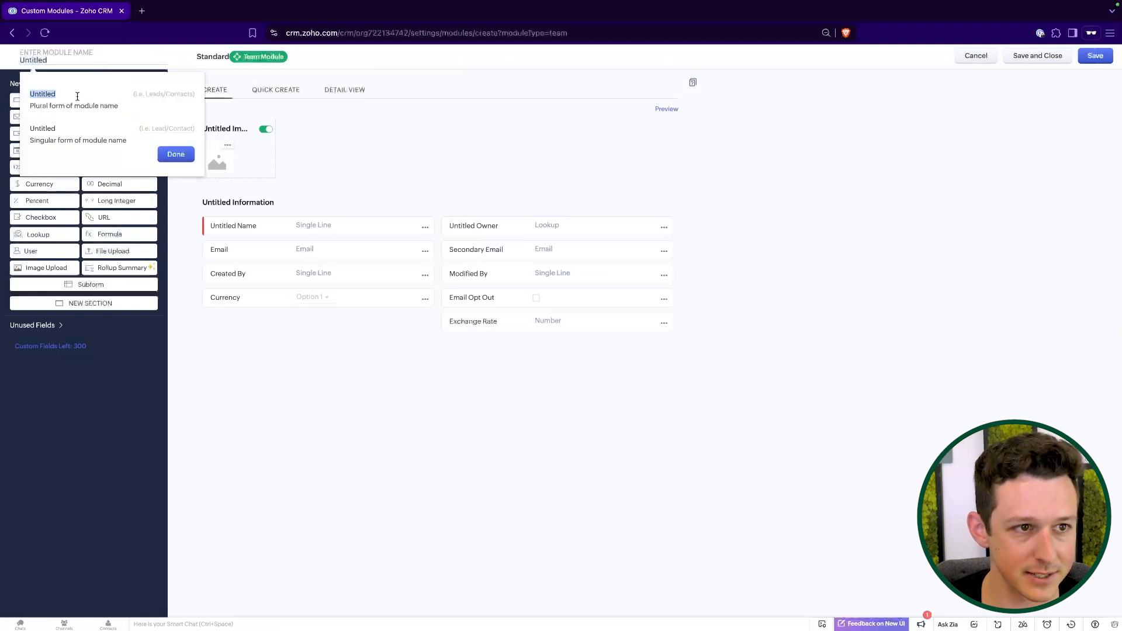
text(Escalations)
key(Tab)
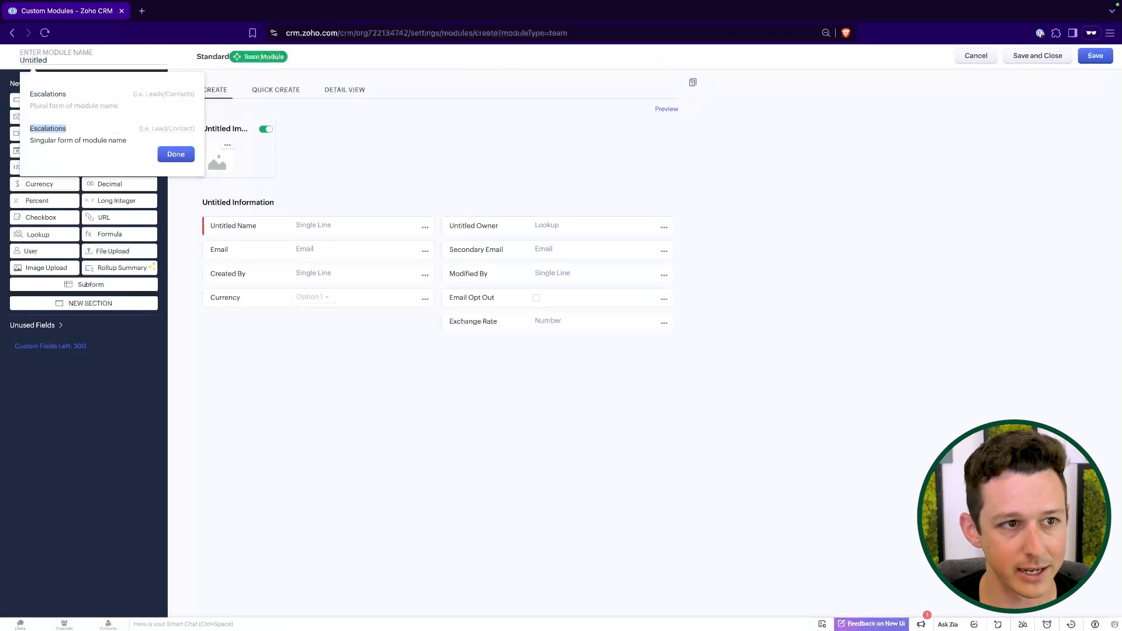
text(Escalation)
click(175, 155)
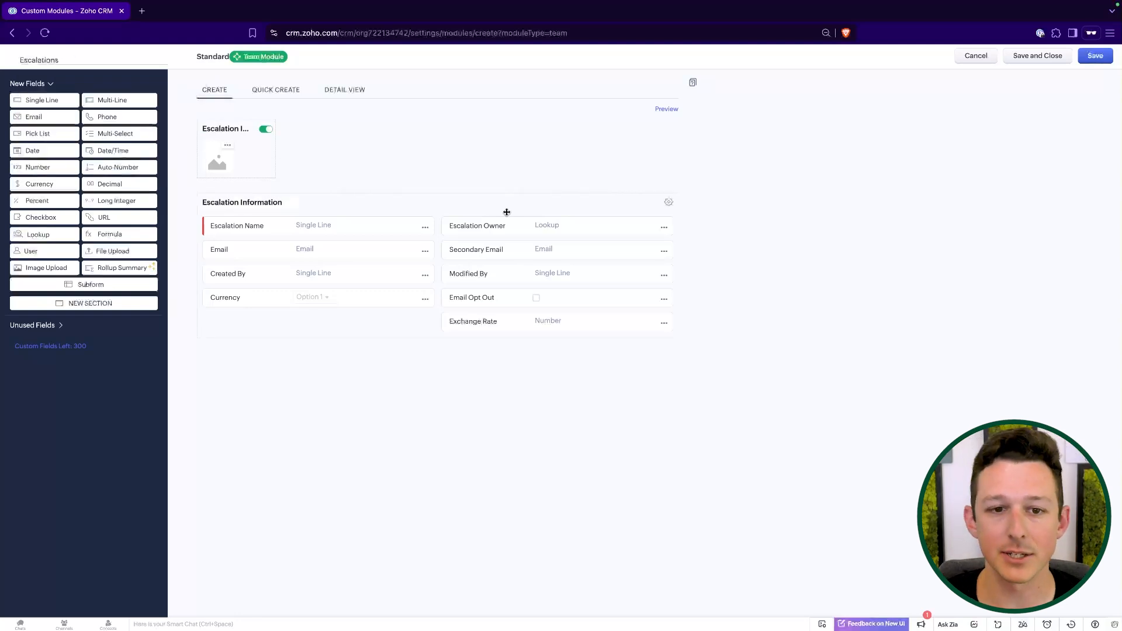
Remove the Email field from the Escalation Information section of the layout.
click(425, 254)
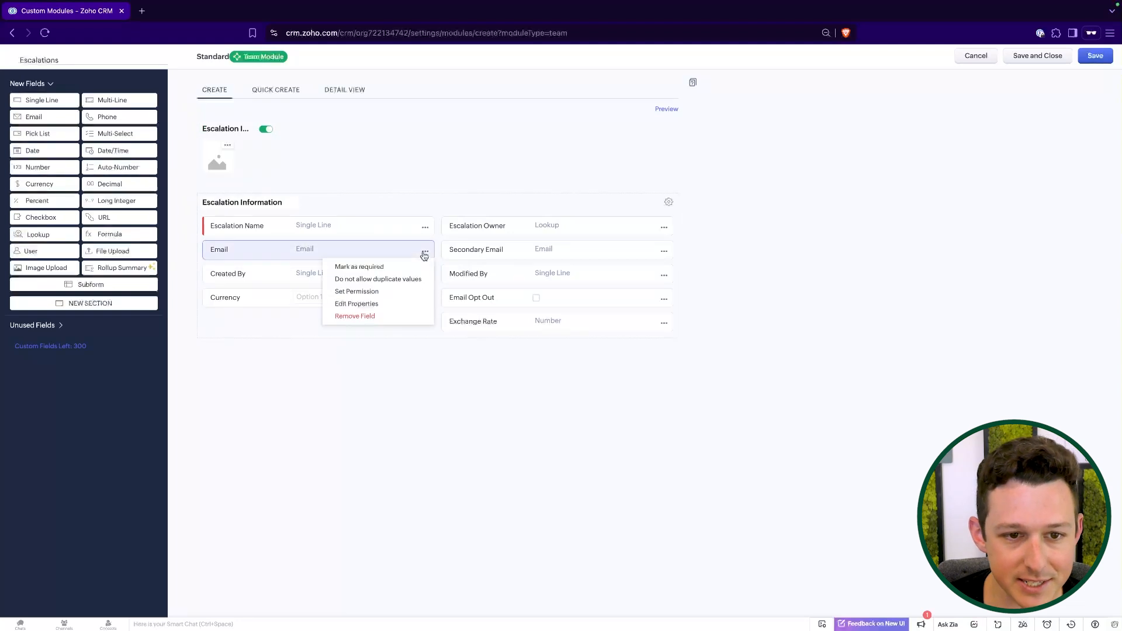
click(387, 320)
click(627, 372)
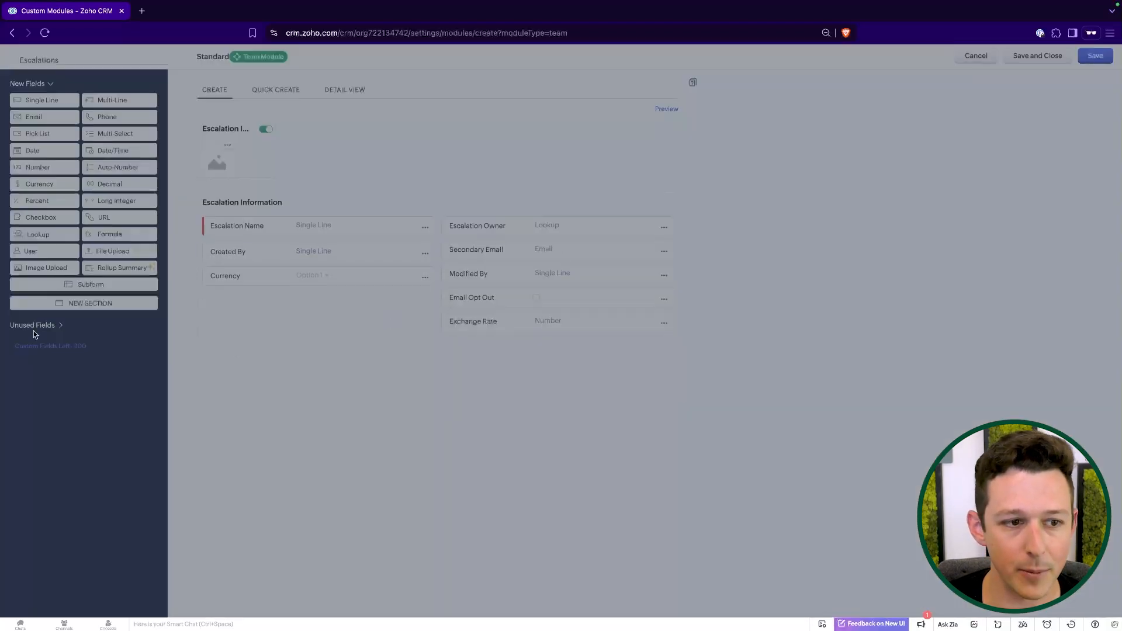
Add a section named Record Information and move the Created By, Currency, Secondary Email and Modified By fields into it.
click(70, 303)
text(Re)
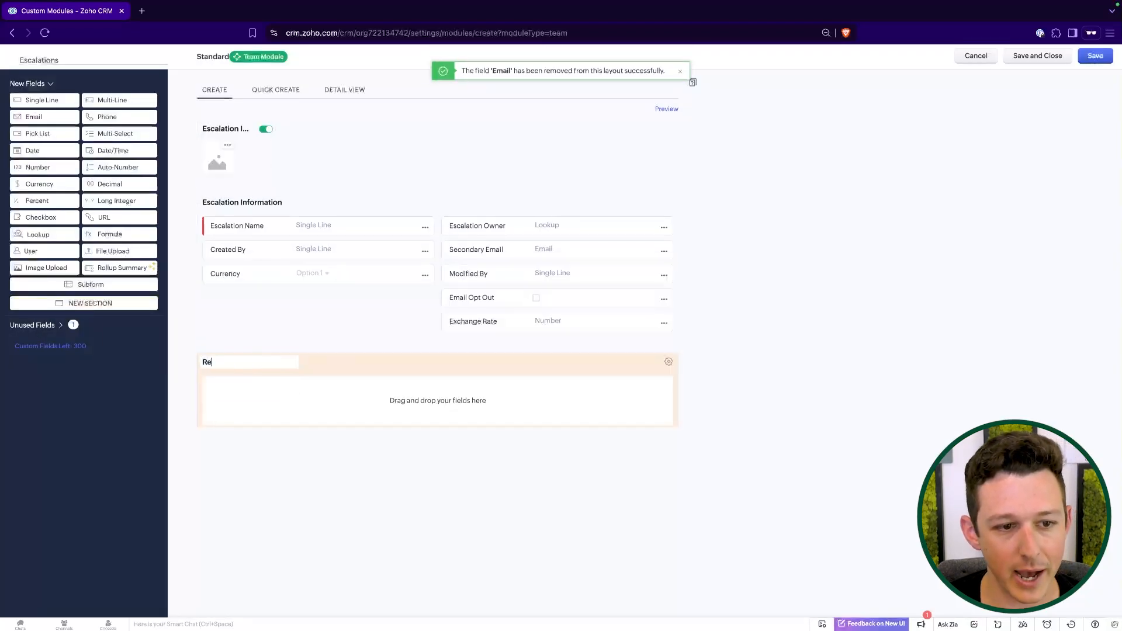
text(cord Informatio)
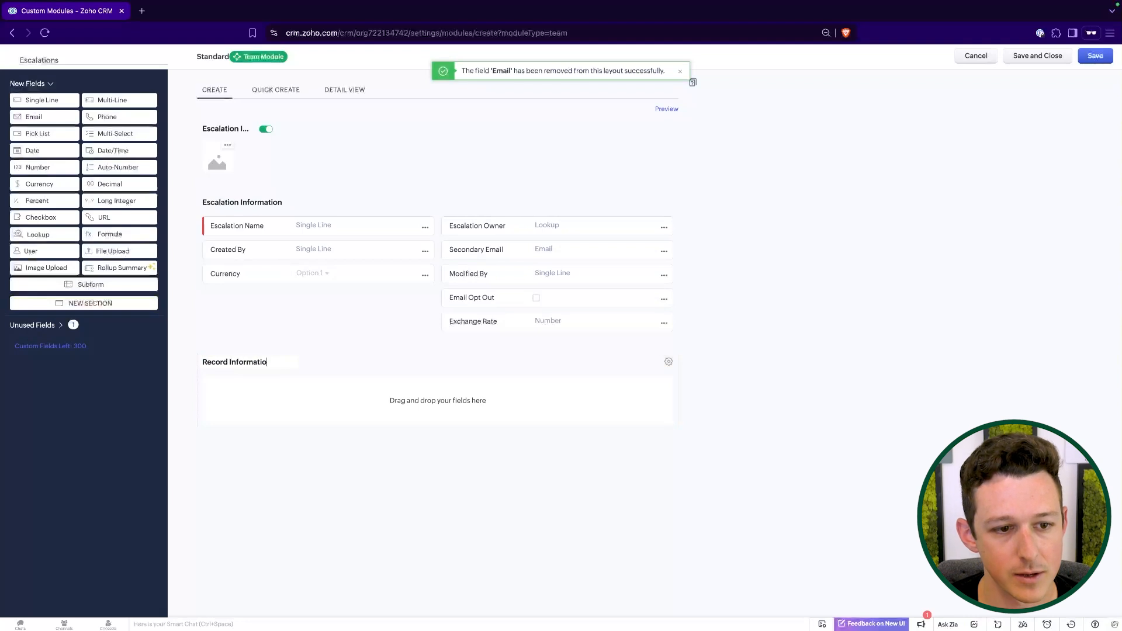
text(n)
drag(350, 257, 371, 402)
drag(597, 255, 598, 377)
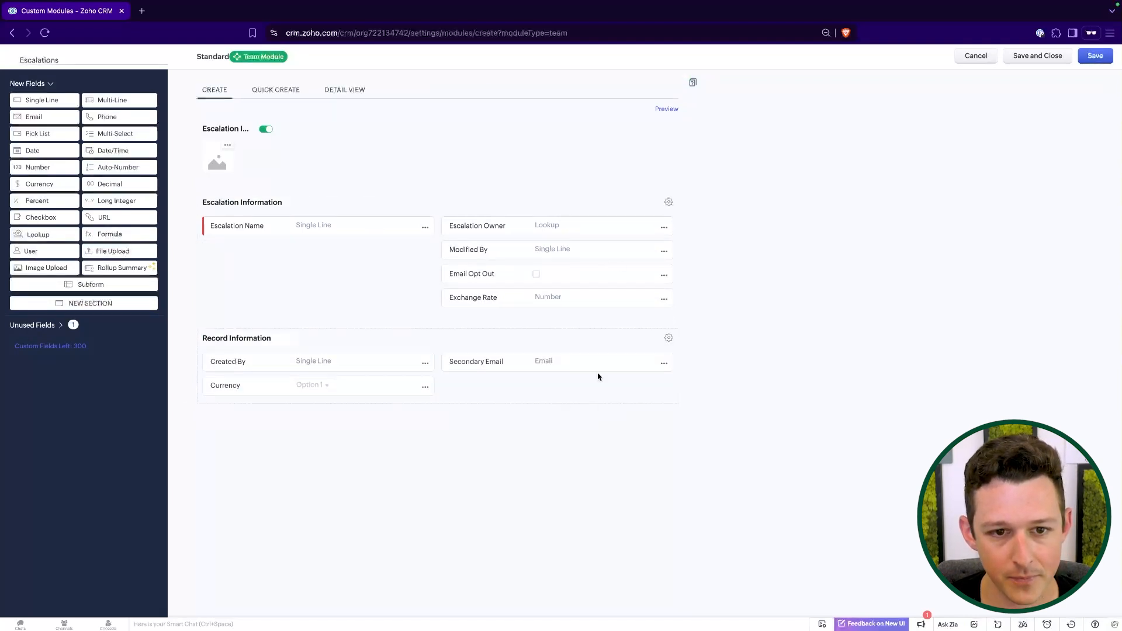
drag(616, 248, 594, 337)
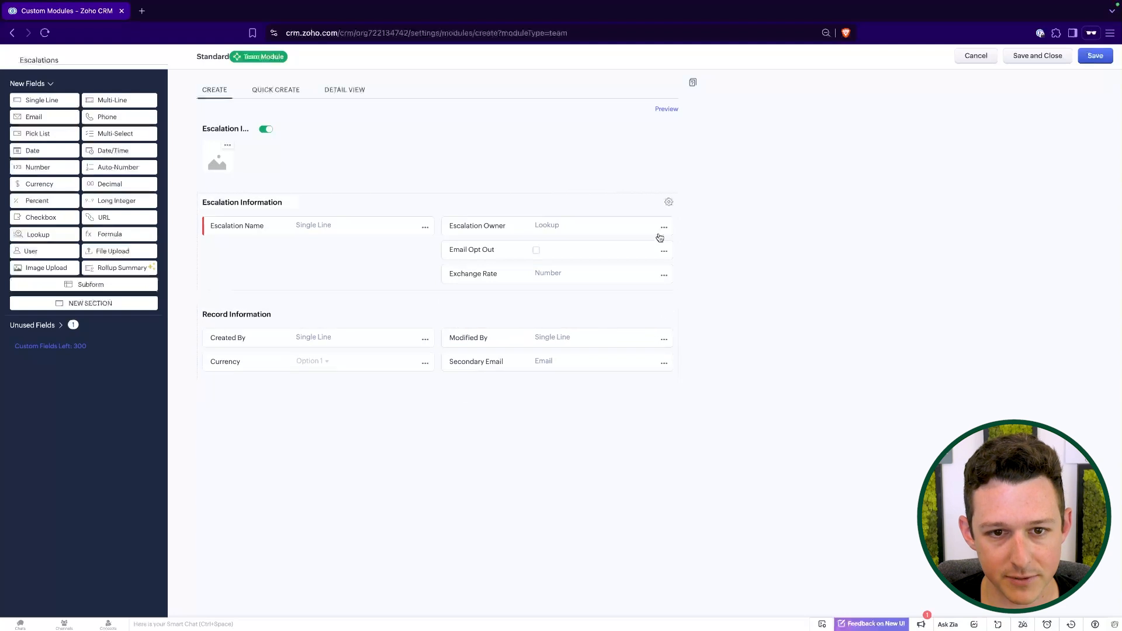
Remove the Email Opt Out and Secondary Email fields from the layout, and move Exchange Rate into the Record Information section.
click(664, 251)
click(646, 296)
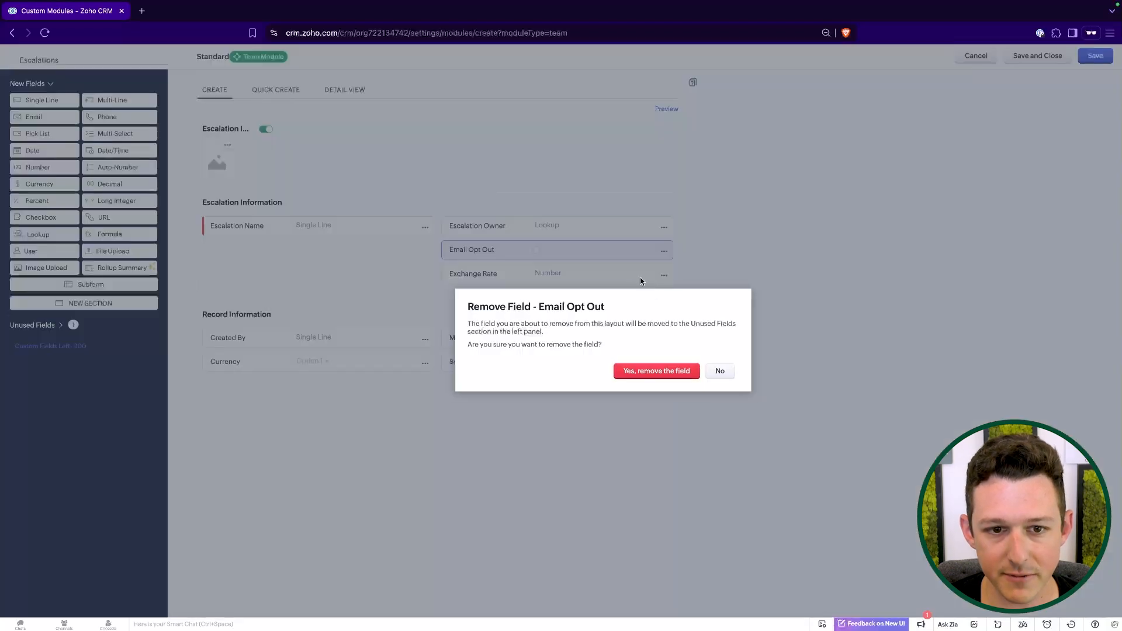
click(666, 379)
drag(601, 258, 606, 330)
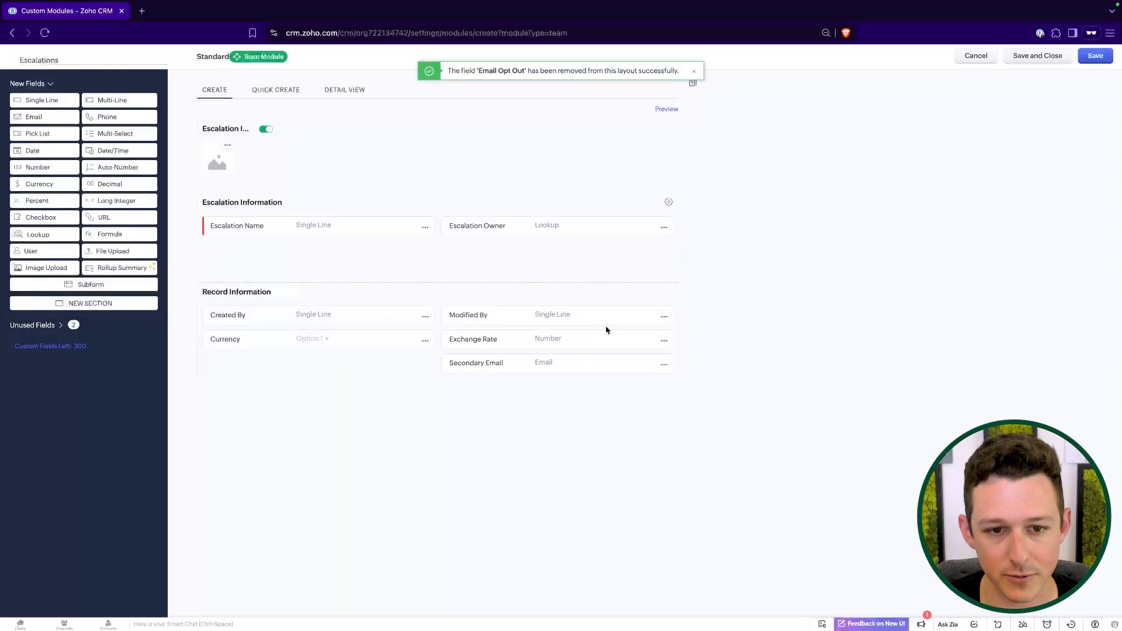
click(667, 365)
click(647, 431)
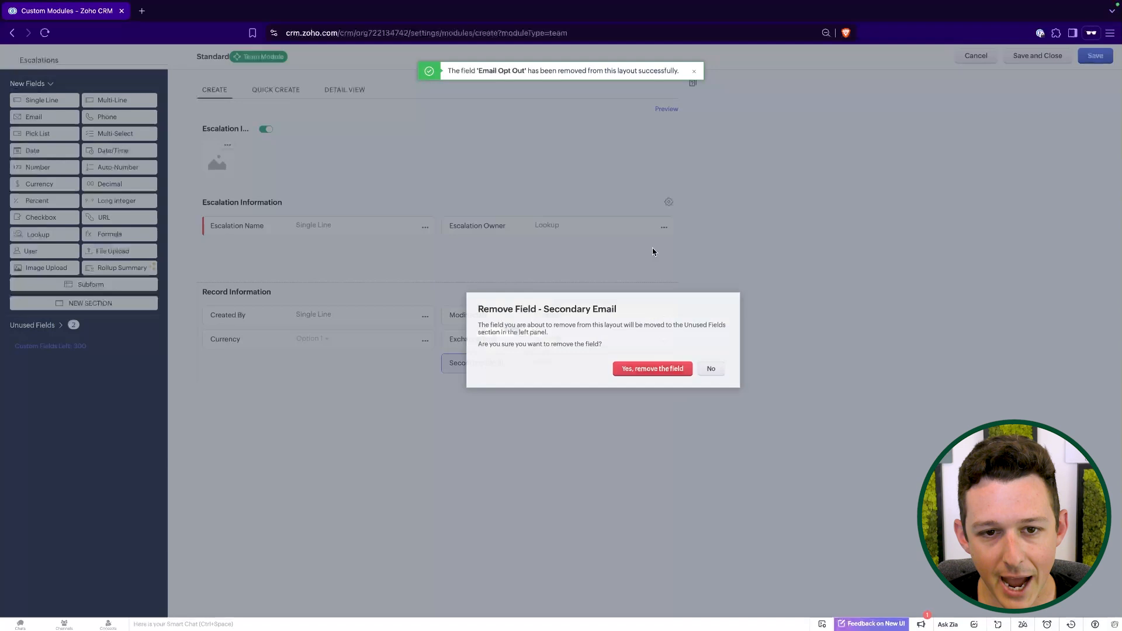
click(682, 370)
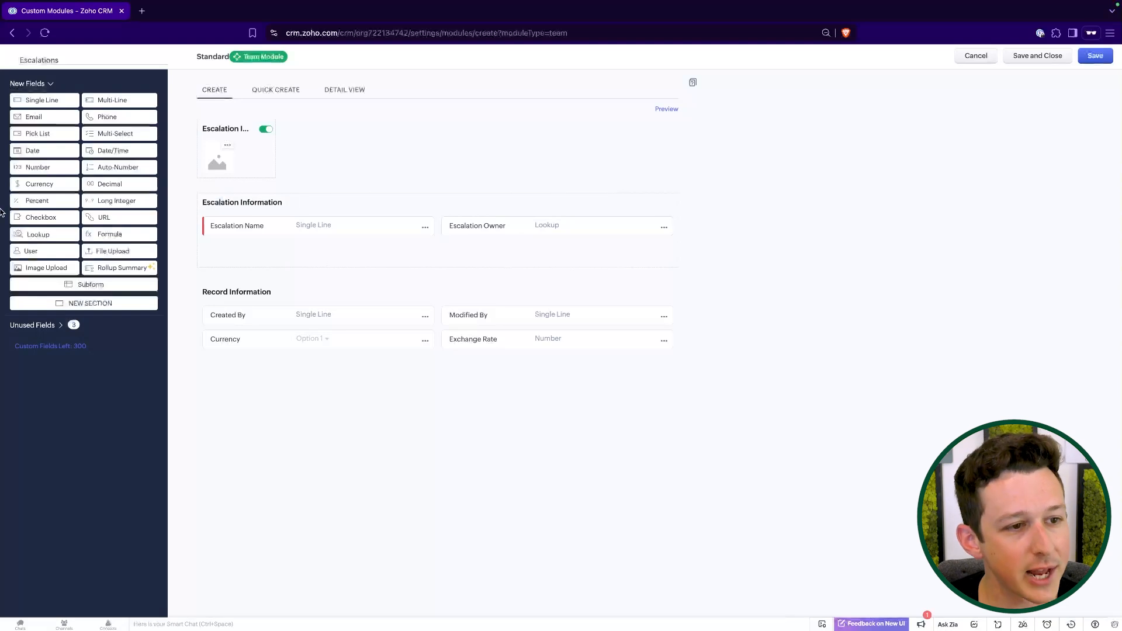
Add a lookup field labelled Accounts to Escalation Information, linked to the Accounts module with the related list title Escalations.
drag(38, 234, 263, 249)
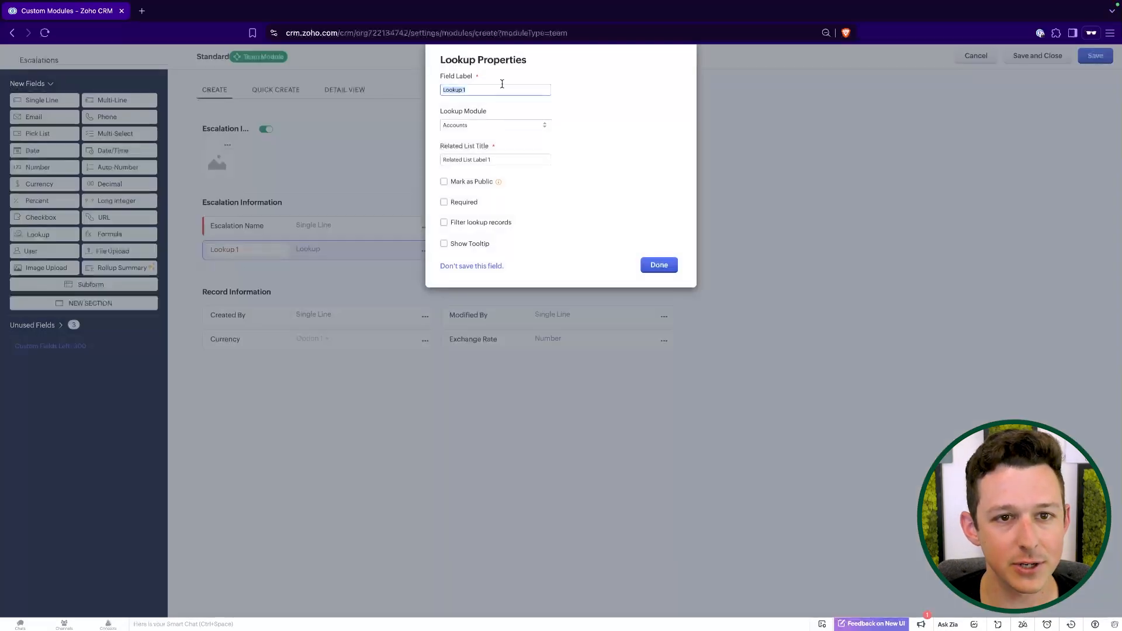
text(Accounts)
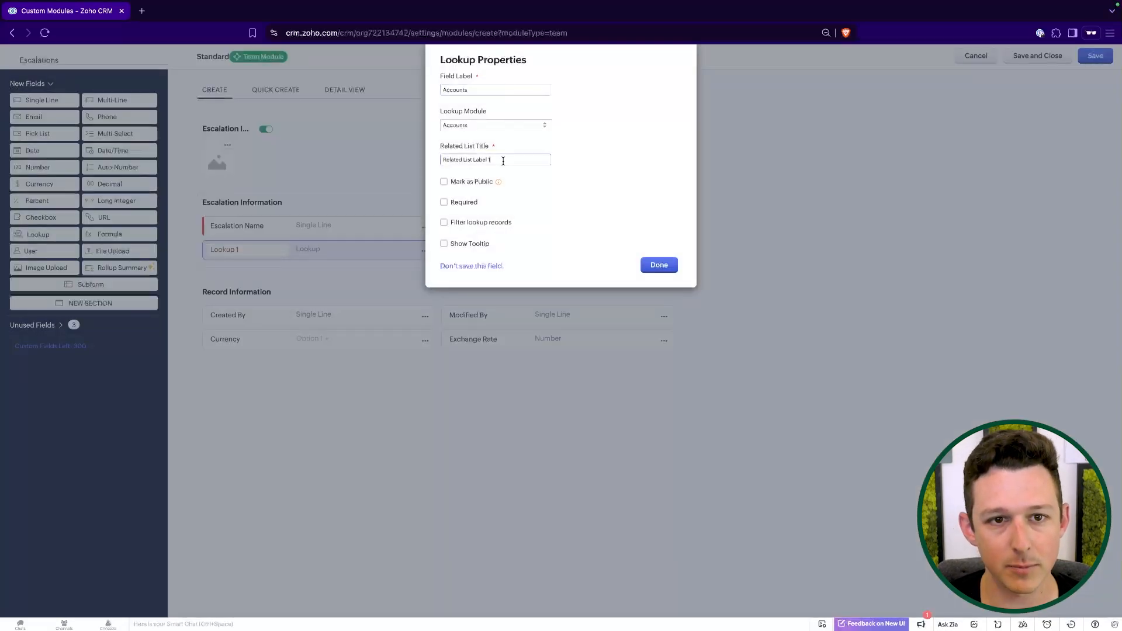
triple_click(502, 159)
text(Escalation)
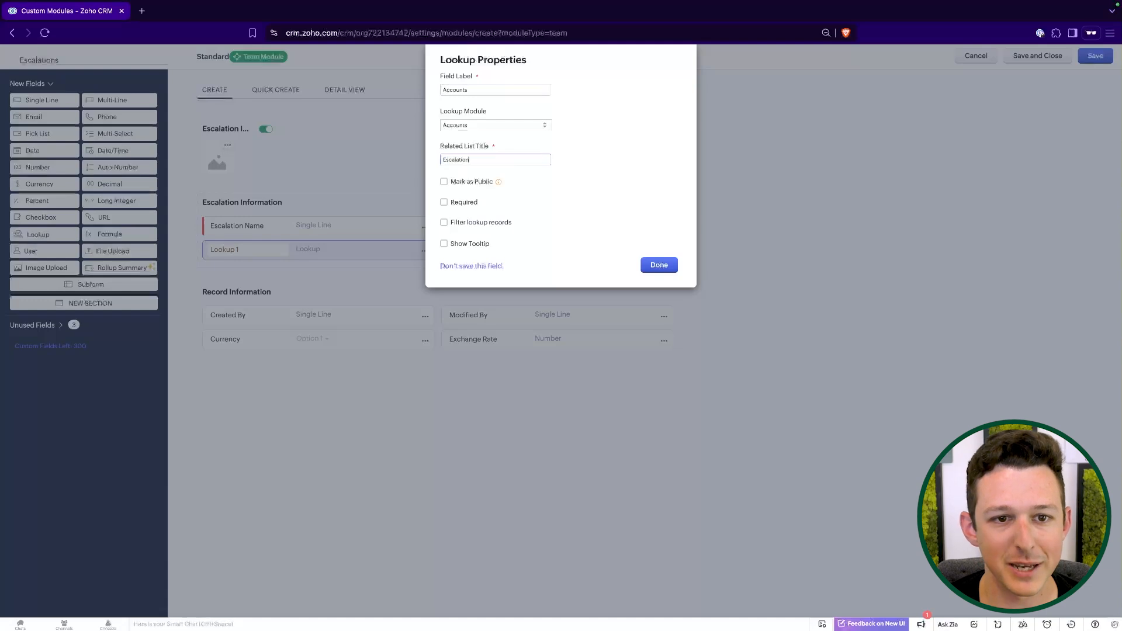
text(s)
click(659, 265)
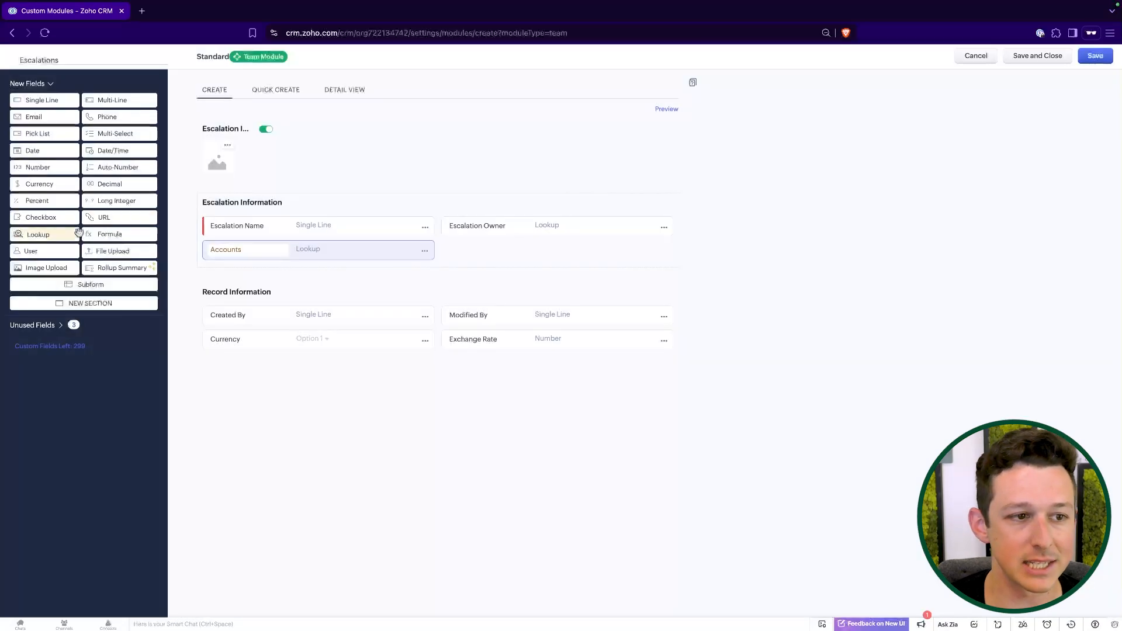
Add a lookup field labelled Contacts beside Accounts, linked to the Contacts module with the related list title Escalations.
drag(64, 235, 525, 253)
triple_click(508, 87)
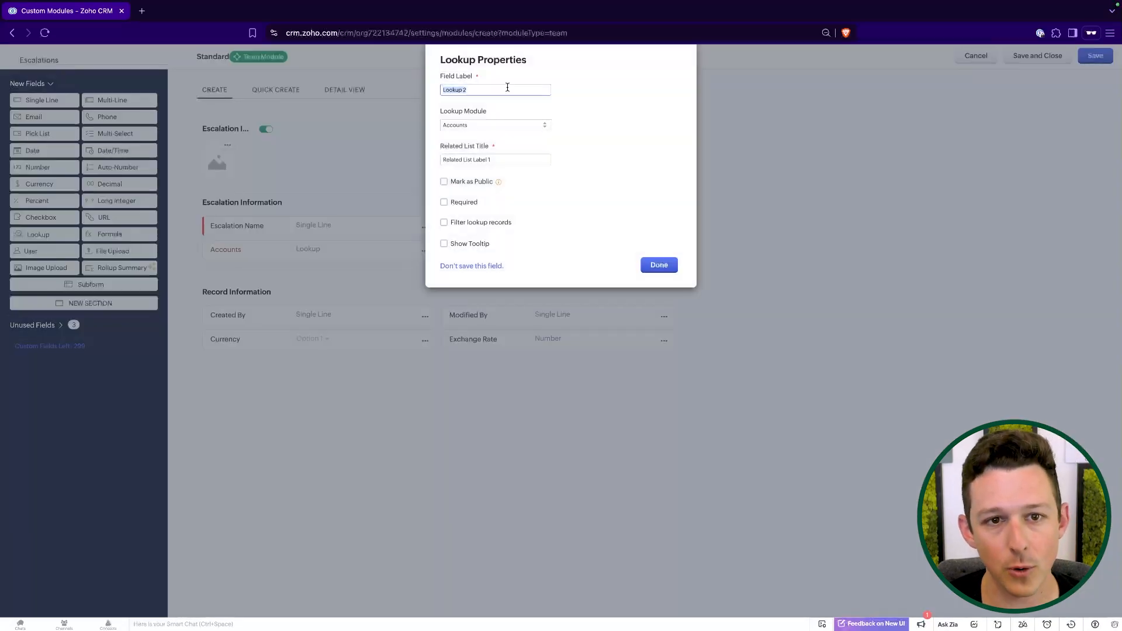
click(497, 127)
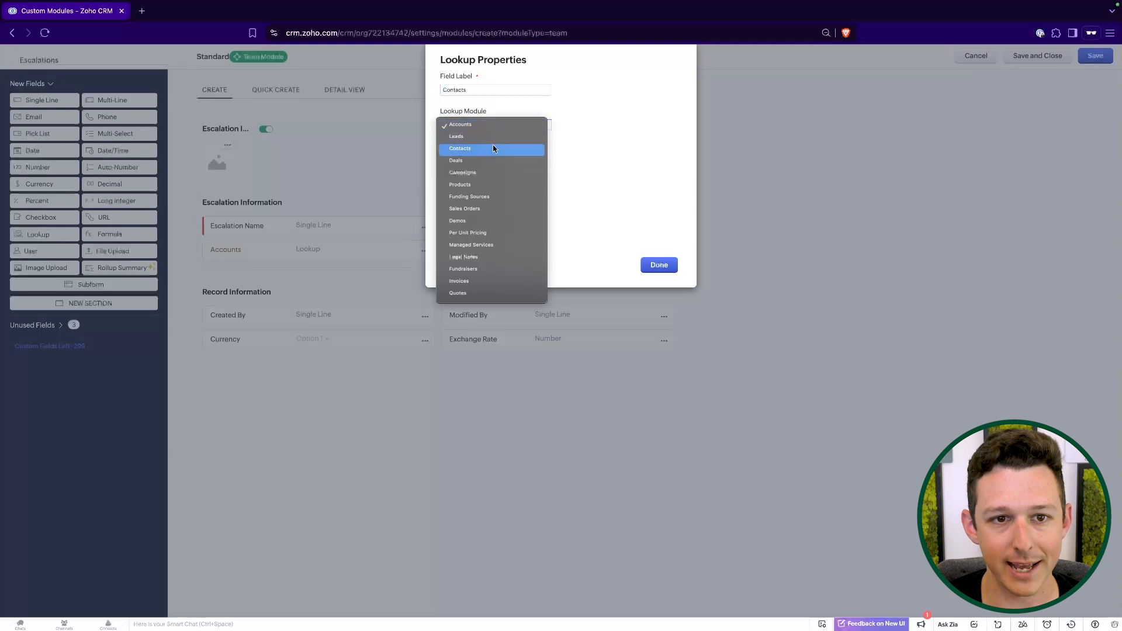
click(493, 145)
triple_click(495, 159)
text(Escalations)
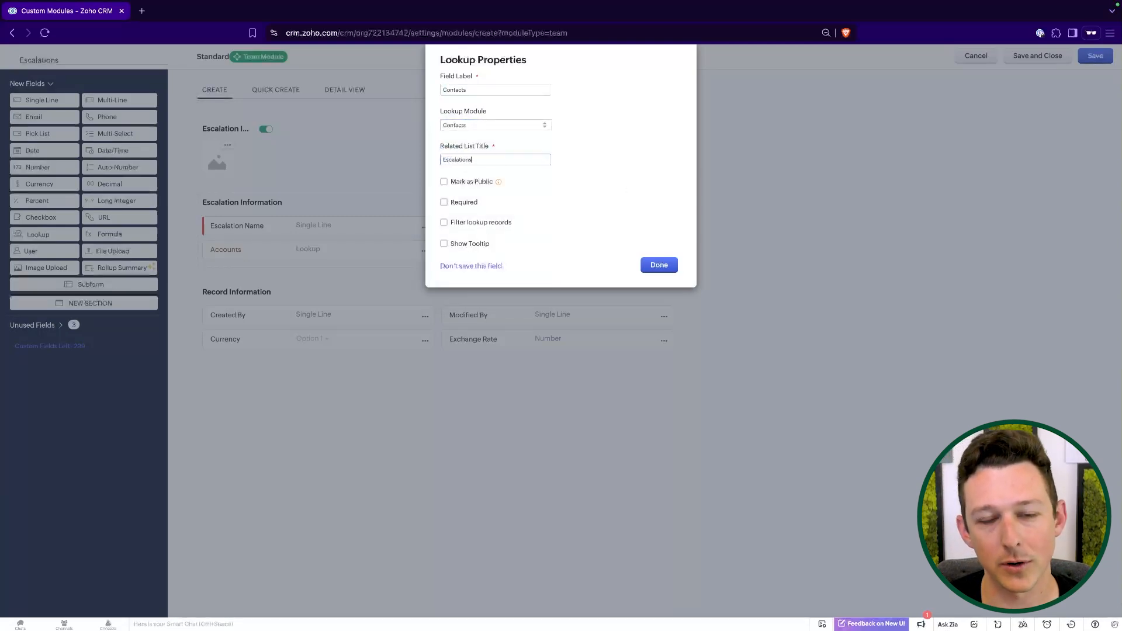
click(598, 186)
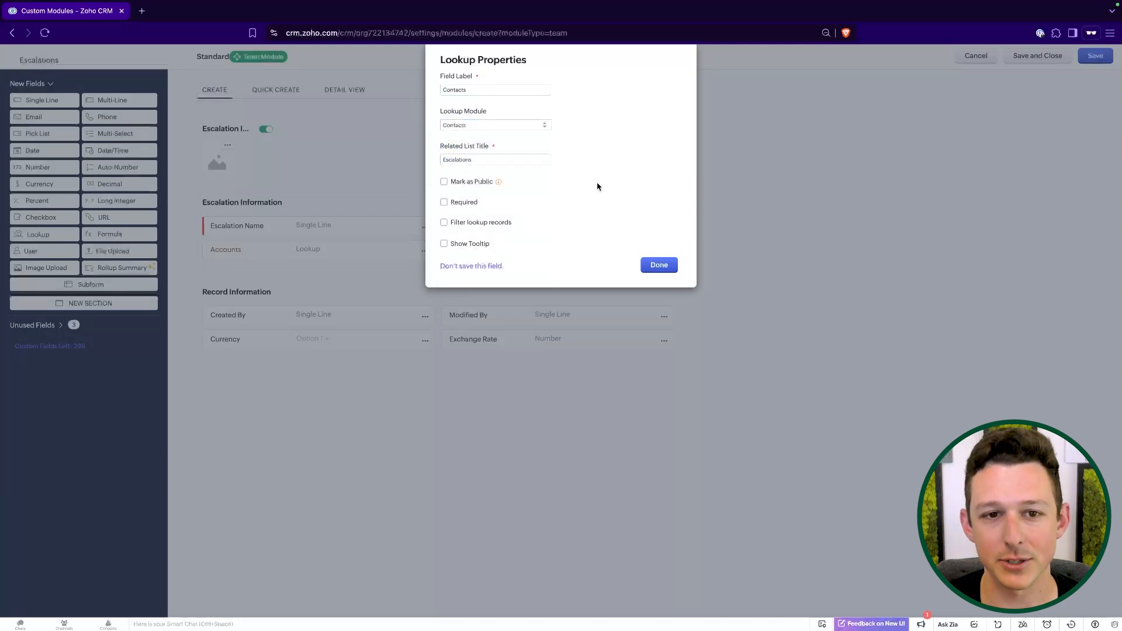
drag(441, 148, 508, 151)
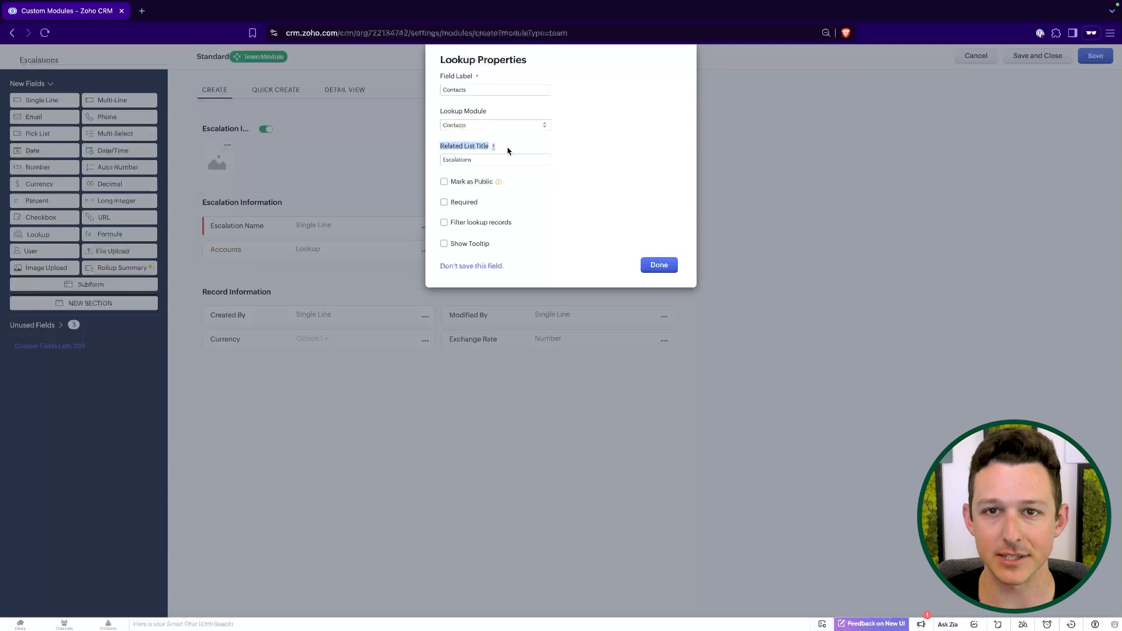
double_click(467, 160)
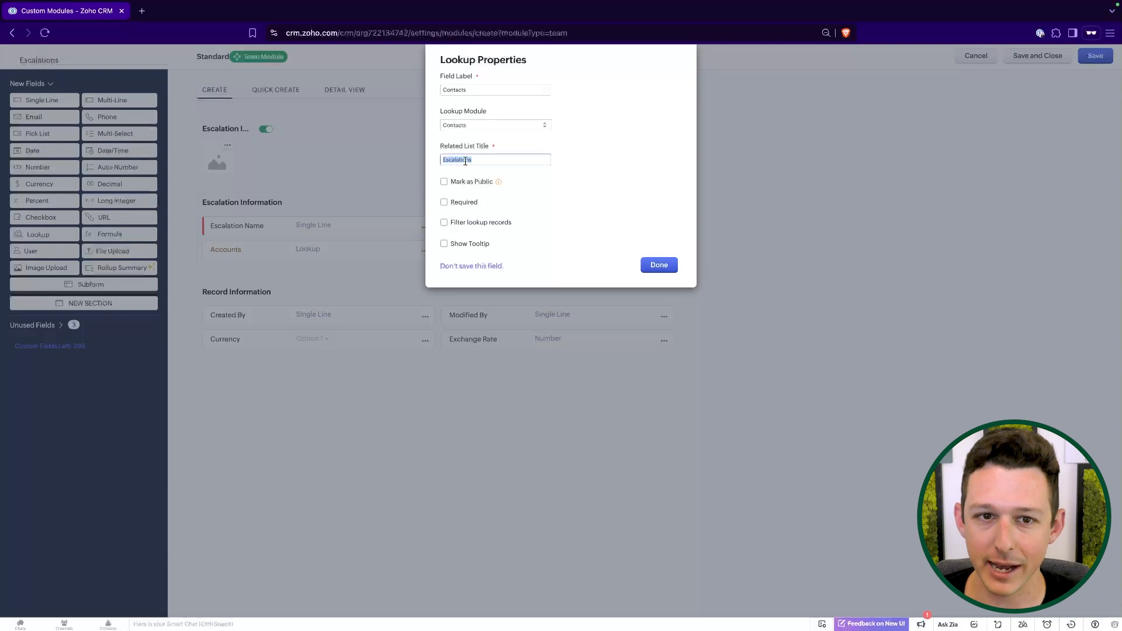
double_click(462, 90)
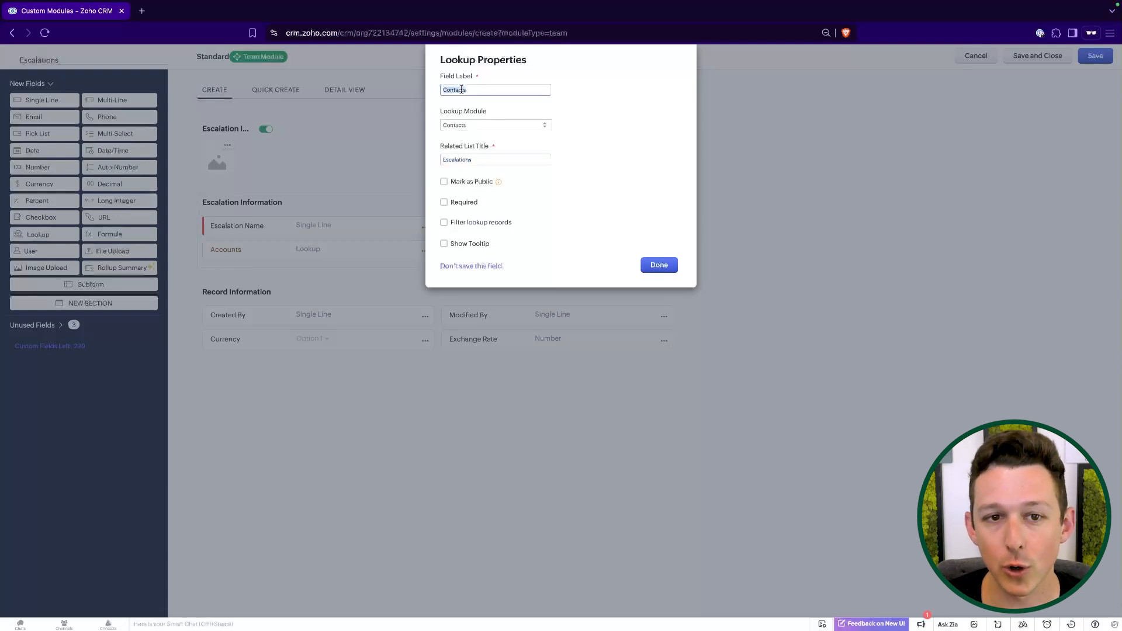
drag(443, 161, 584, 160)
click(583, 157)
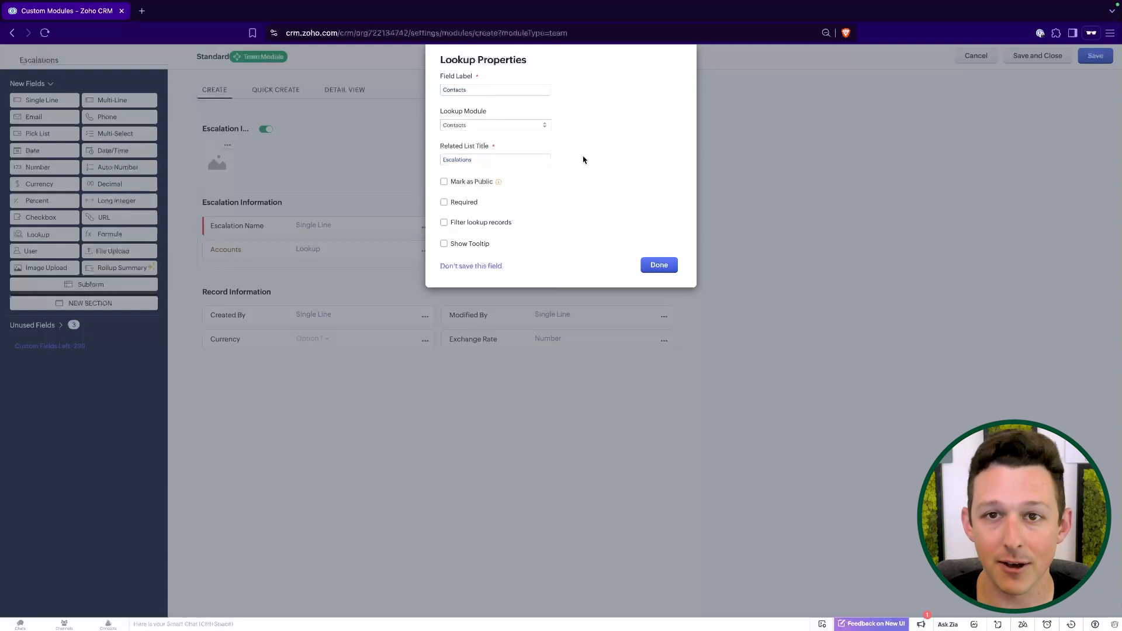
click(662, 266)
Add a plain text small multi-line field labelled Description of Issue below the Accounts field.
drag(146, 104, 294, 291)
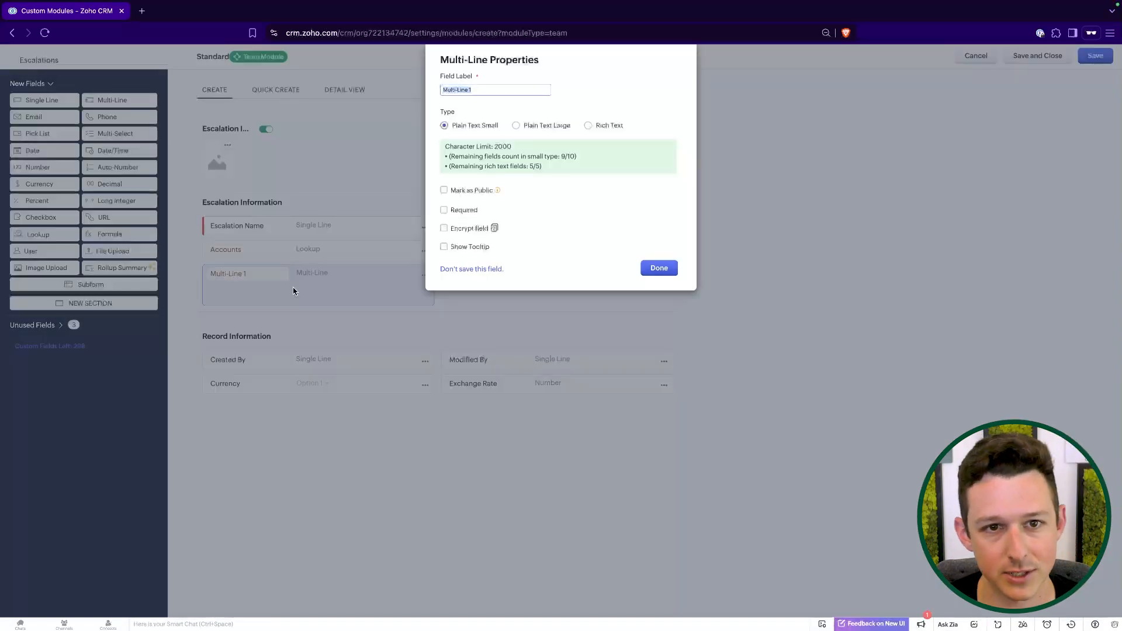
text(Description of Issue)
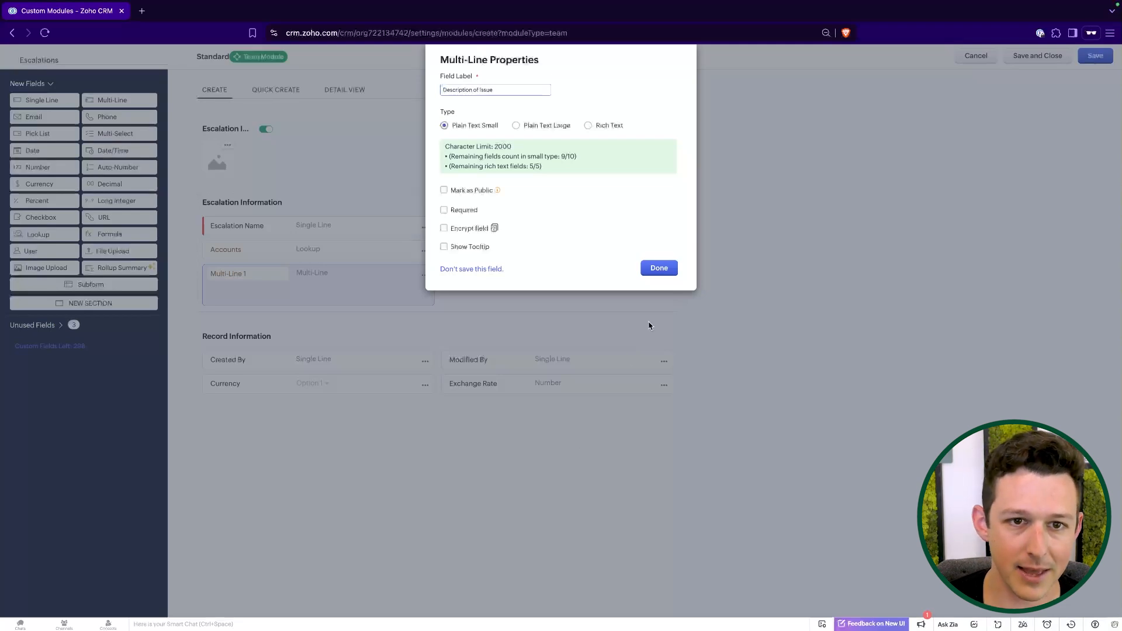
click(659, 268)
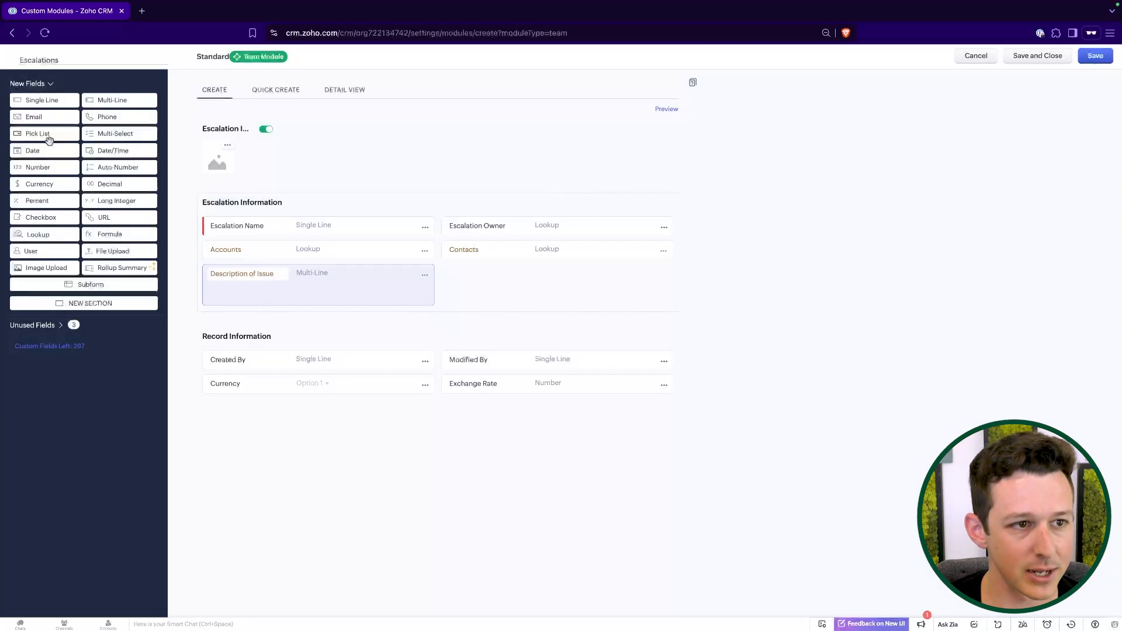
Add a local pick list field labelled Priority below the Contacts field, with the options Low and High.
drag(38, 133, 466, 265)
text(Priority)
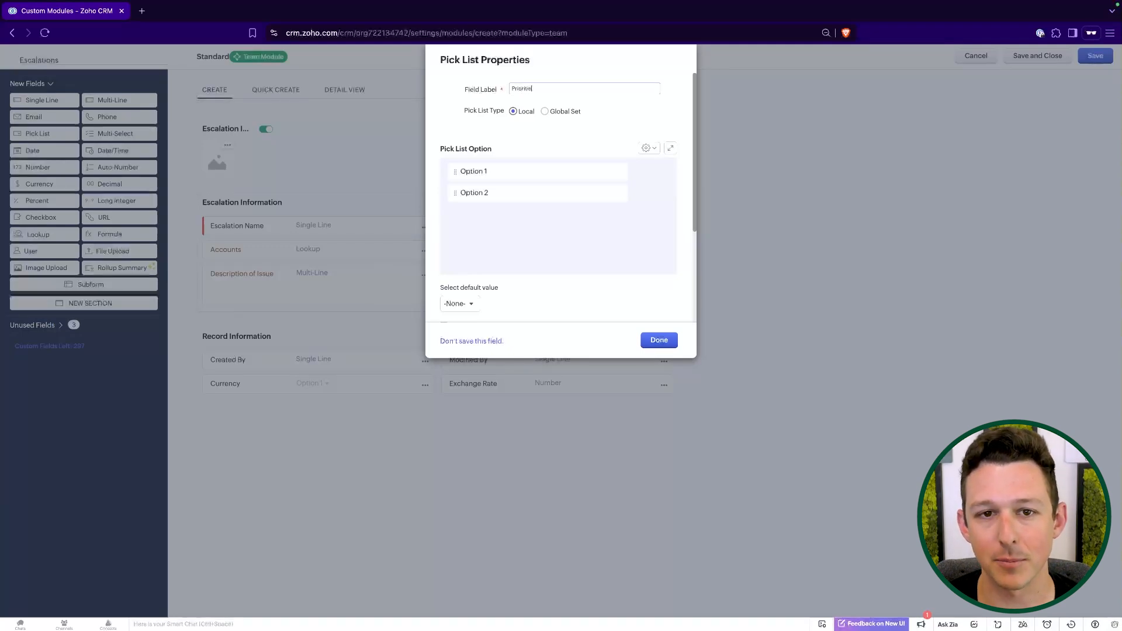
click(531, 170)
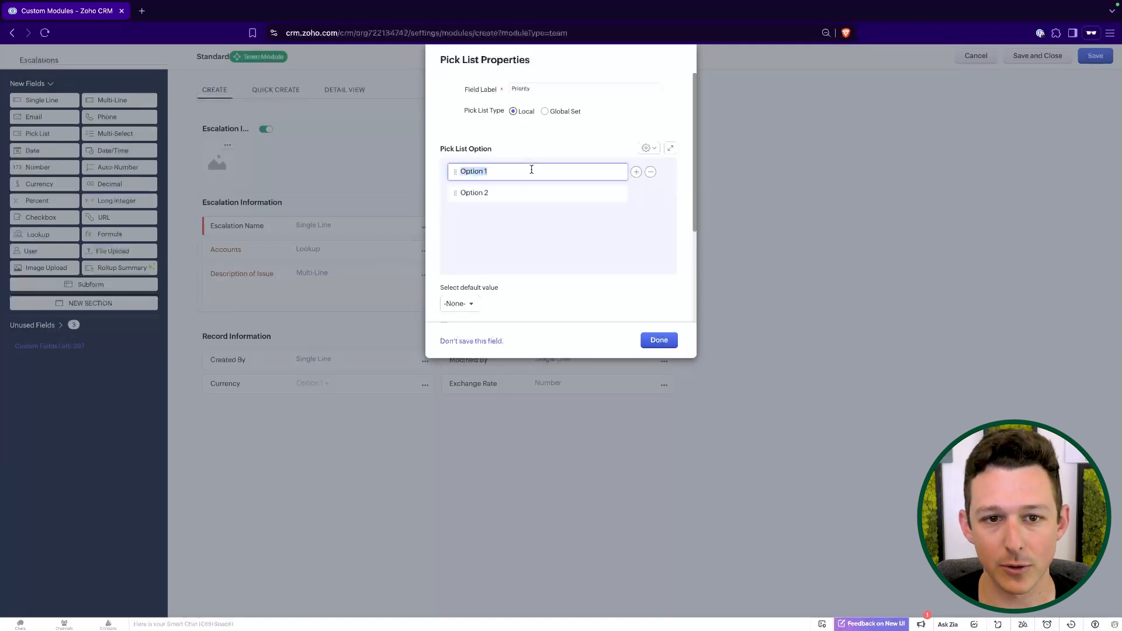
text(Low)
click(520, 189)
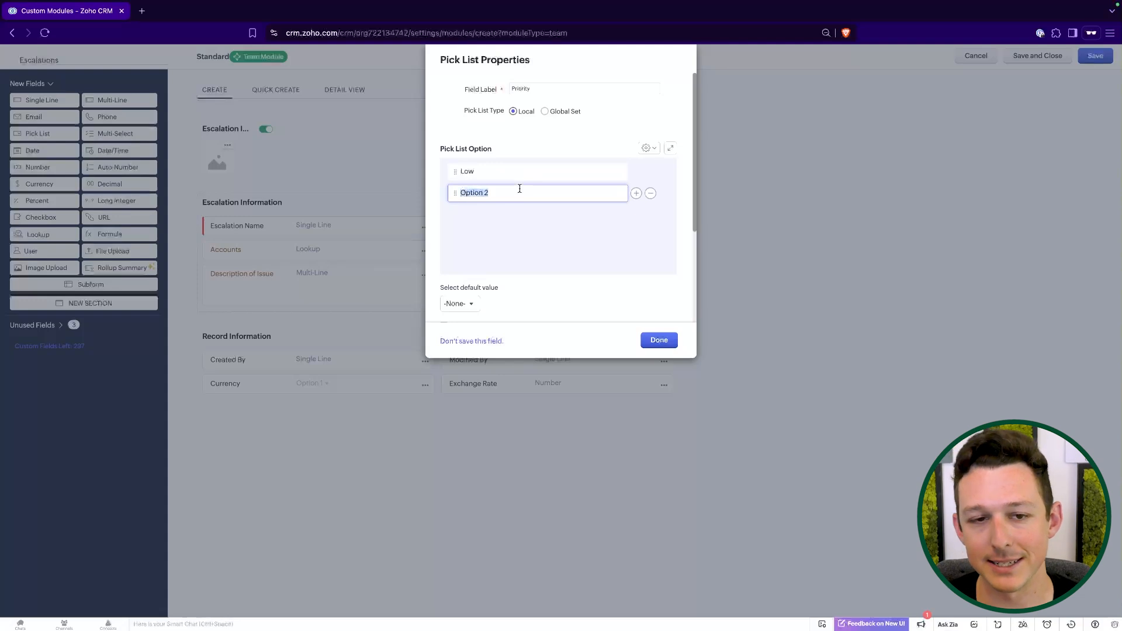
text(High)
click(658, 340)
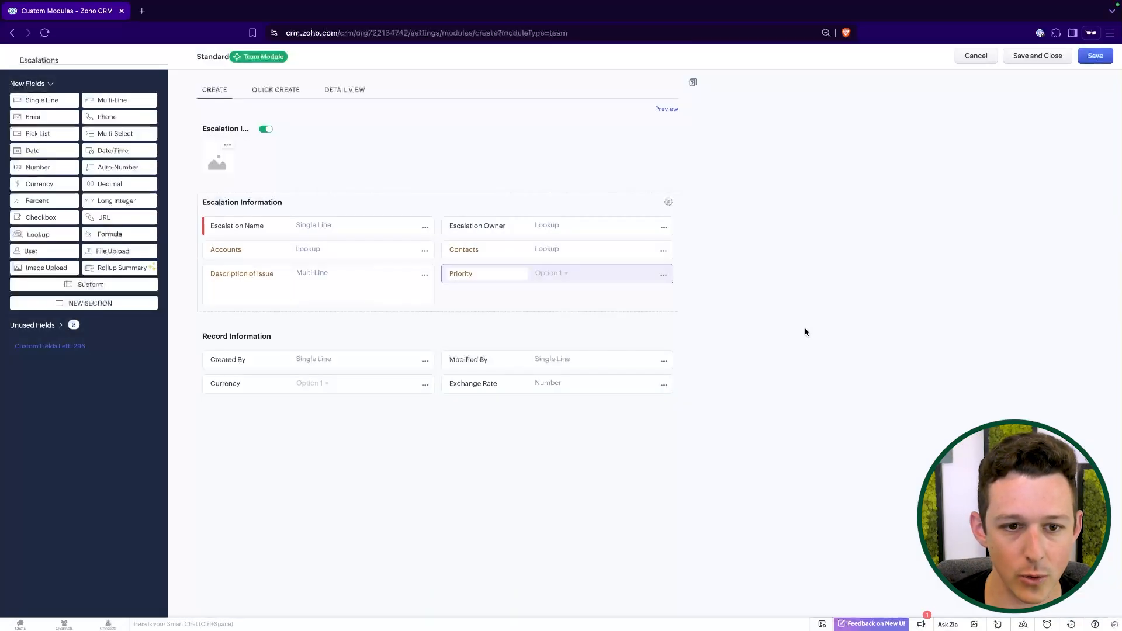
Save the Escalations module layout and keep the CRM Teamspace location set to Root in the teamspace permissions.
click(1099, 58)
click(587, 101)
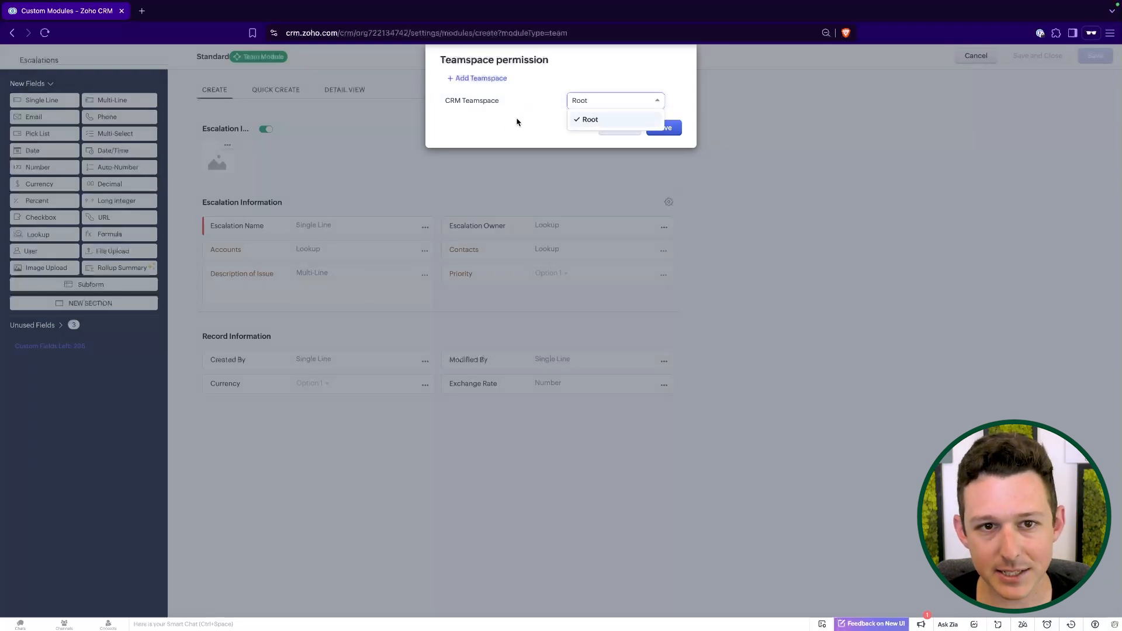
click(624, 119)
click(626, 100)
click(626, 119)
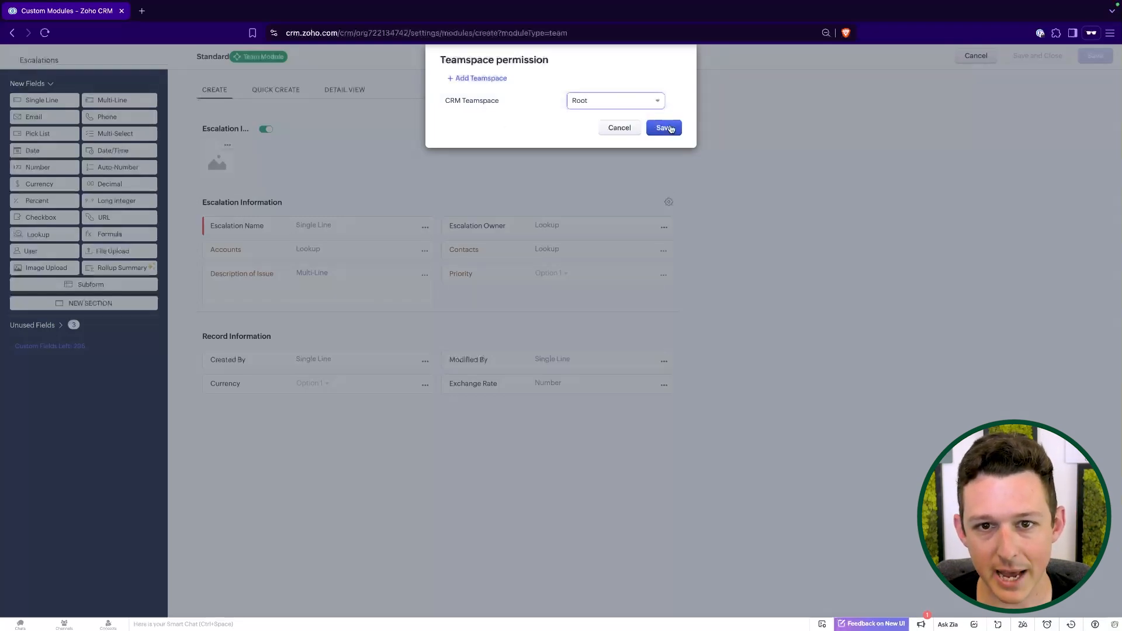
Add the Customer Support teamspace with the Support Records folder, save the teamspace permissions, and leave the layout editor.
click(480, 78)
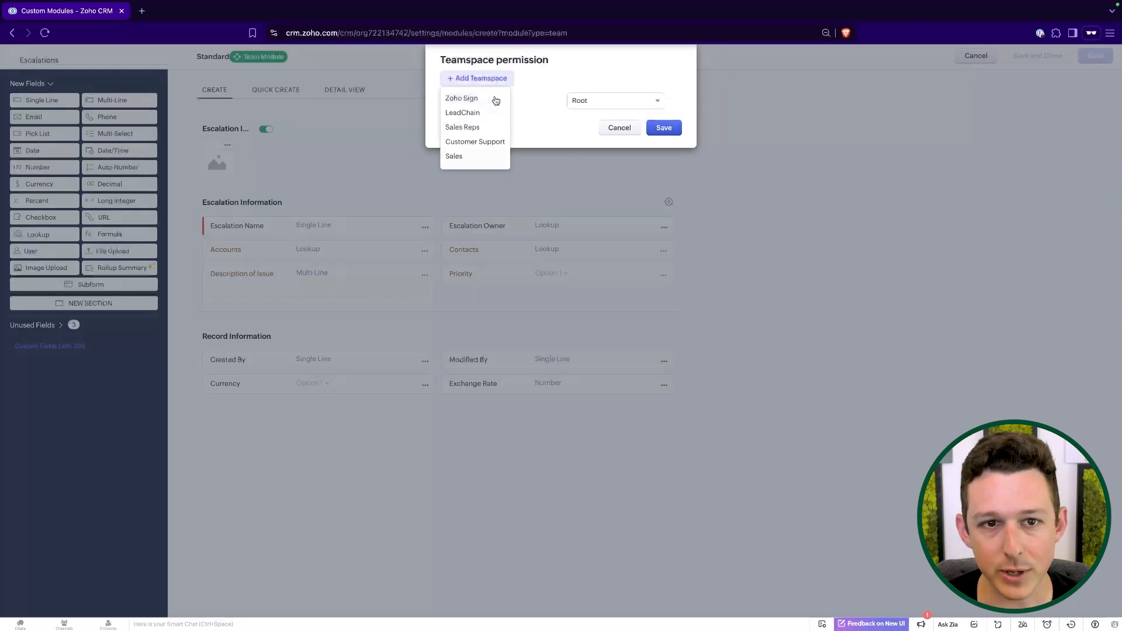
click(481, 145)
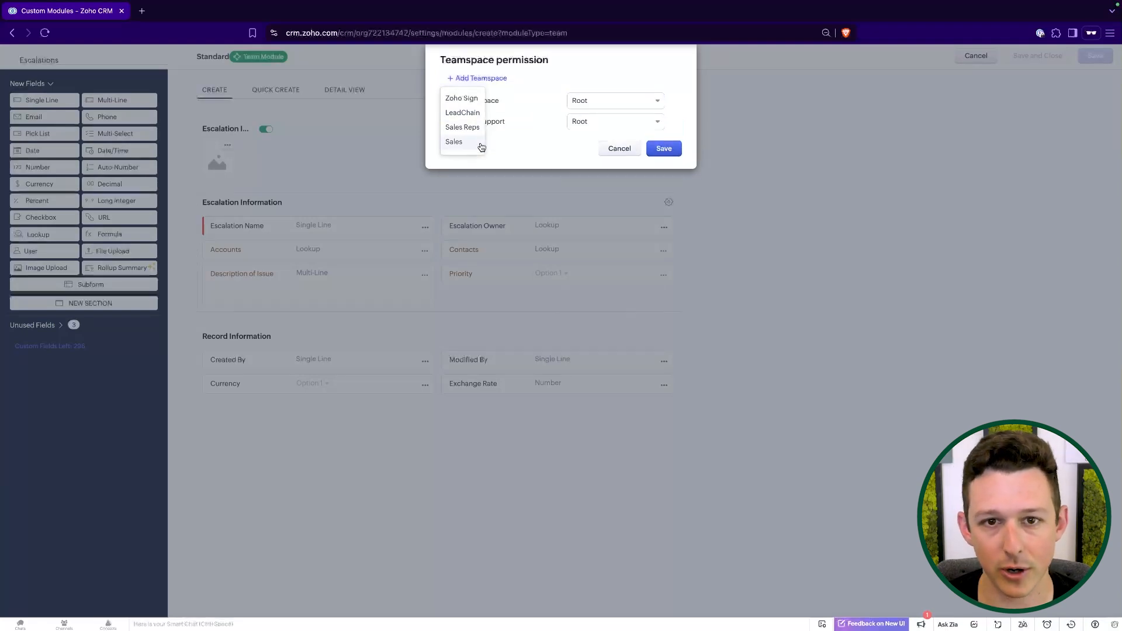
click(579, 107)
click(501, 108)
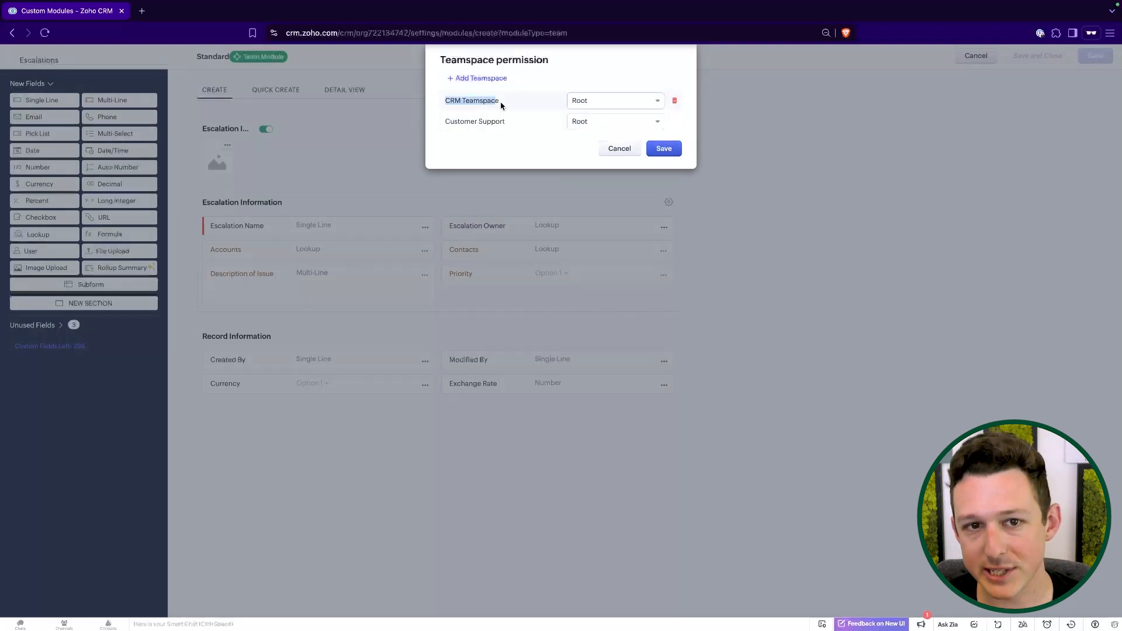
click(596, 102)
click(606, 80)
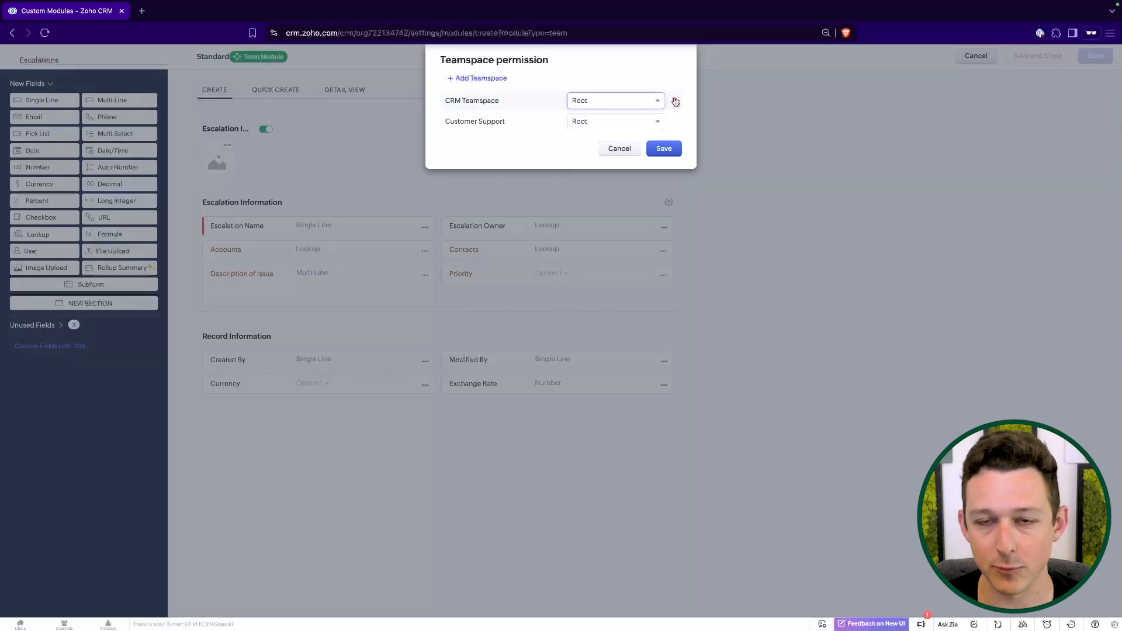
click(612, 127)
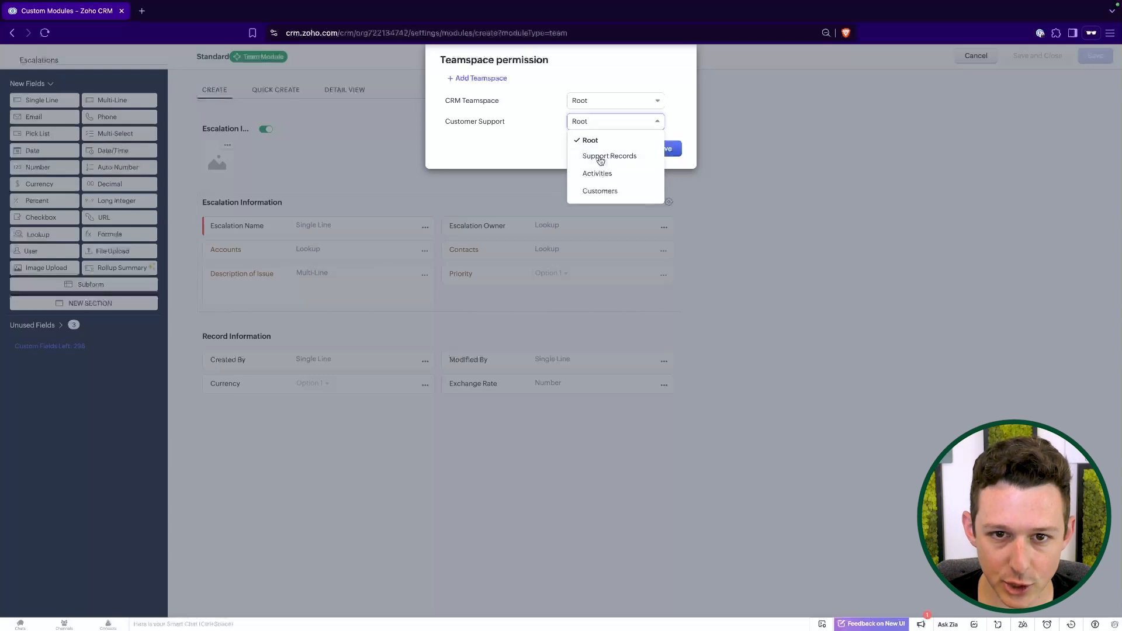
click(601, 157)
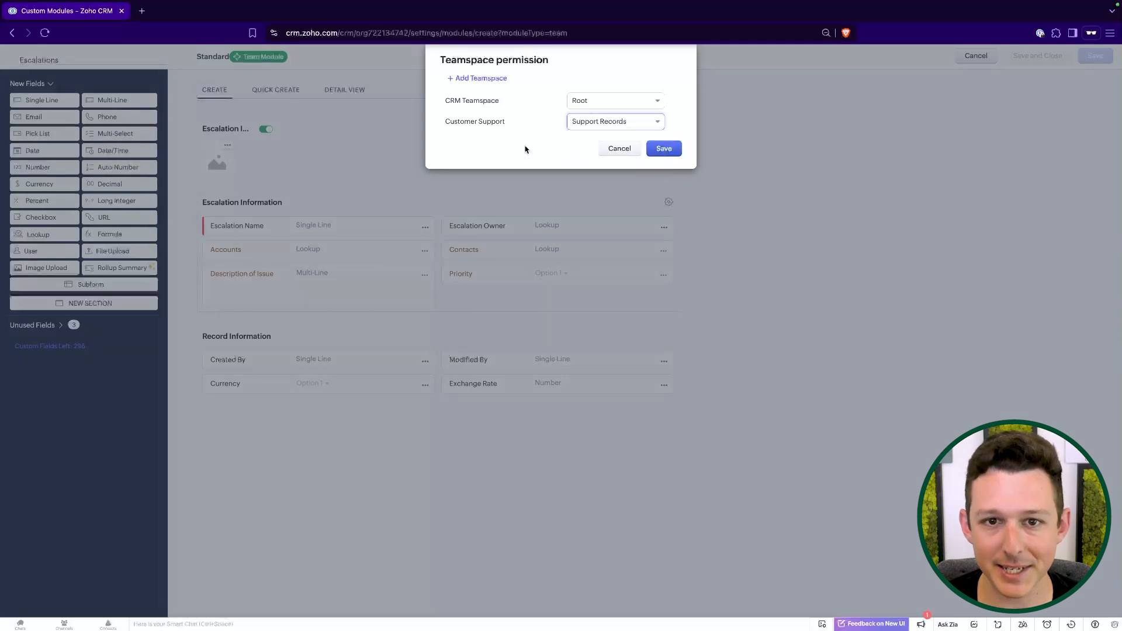
click(663, 150)
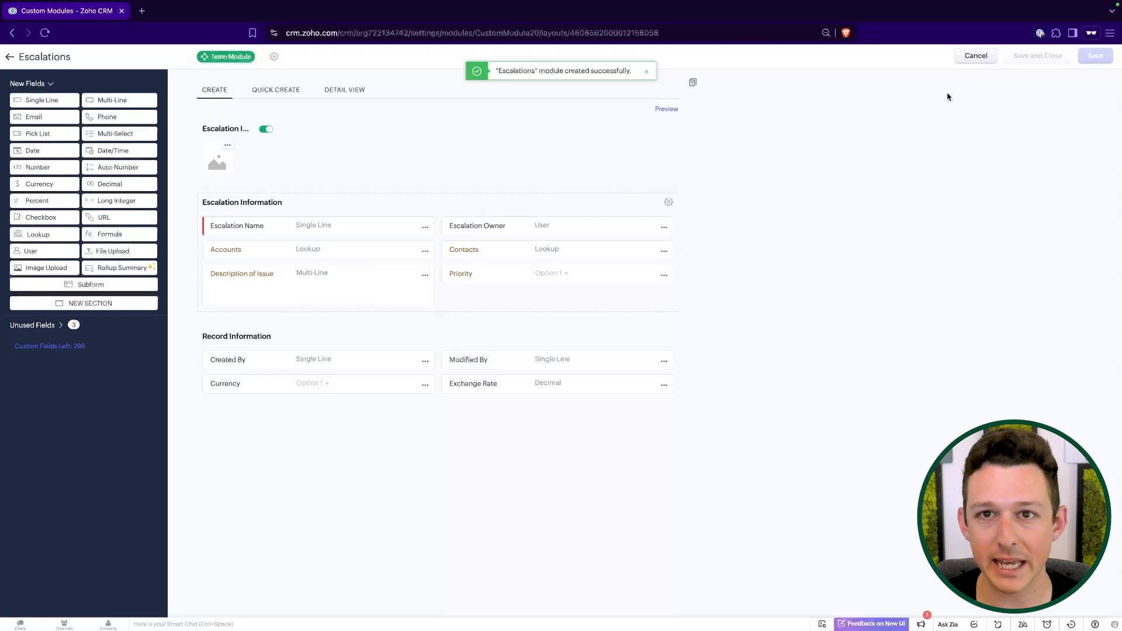
click(986, 56)
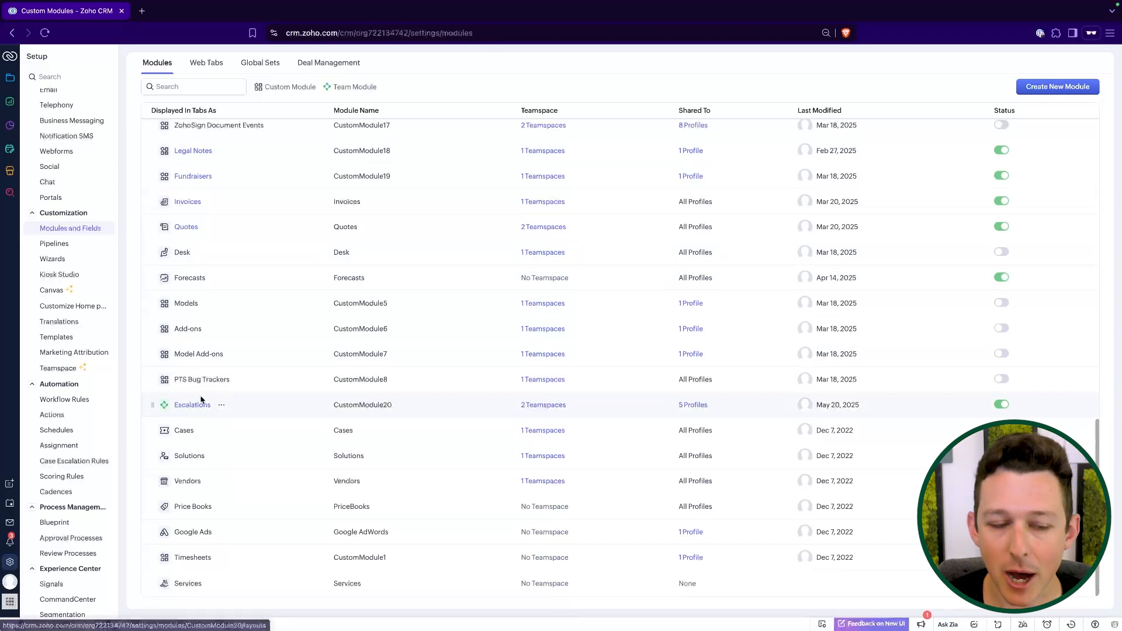
Compare the management options offered for the Escalations team module with those for the Quotes module.
click(222, 407)
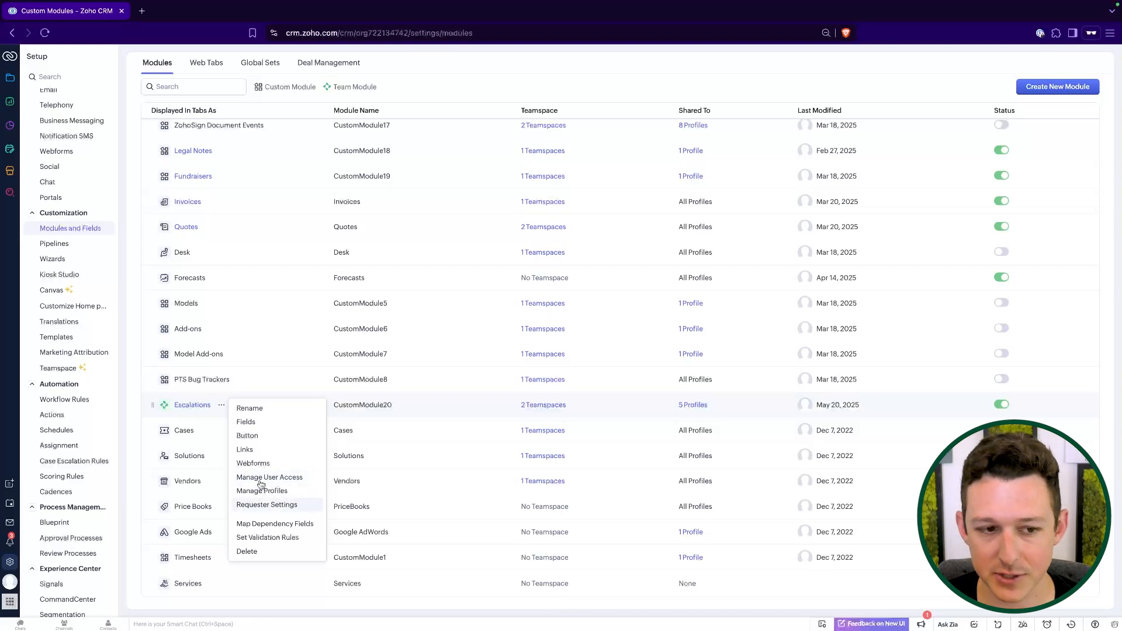
click(243, 363)
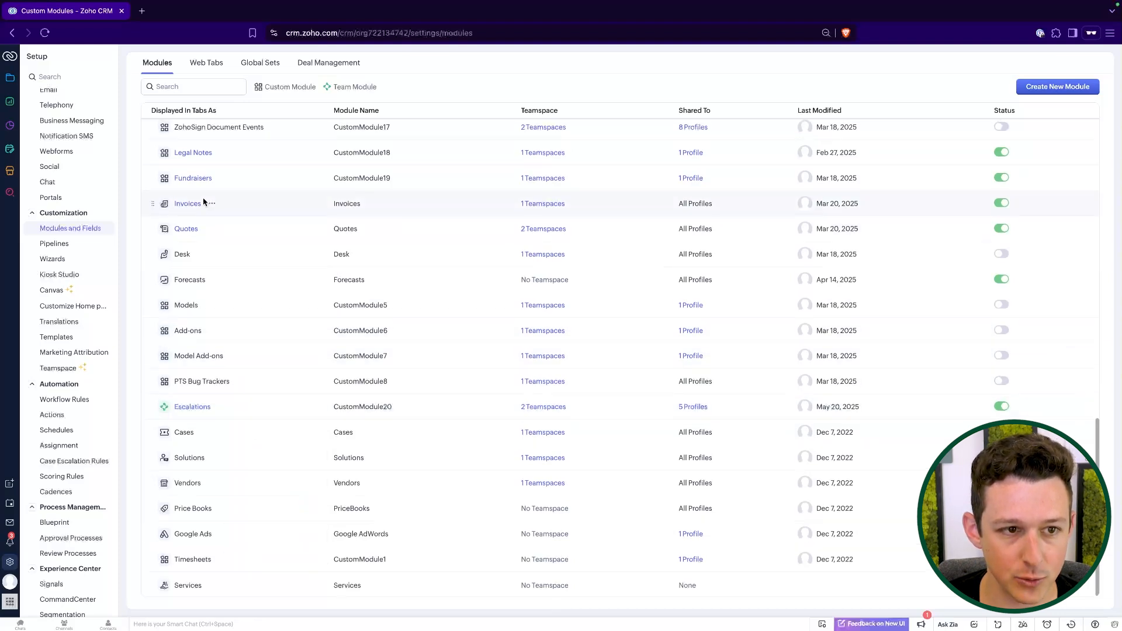
scroll(215, 213, up, 1)
click(209, 243)
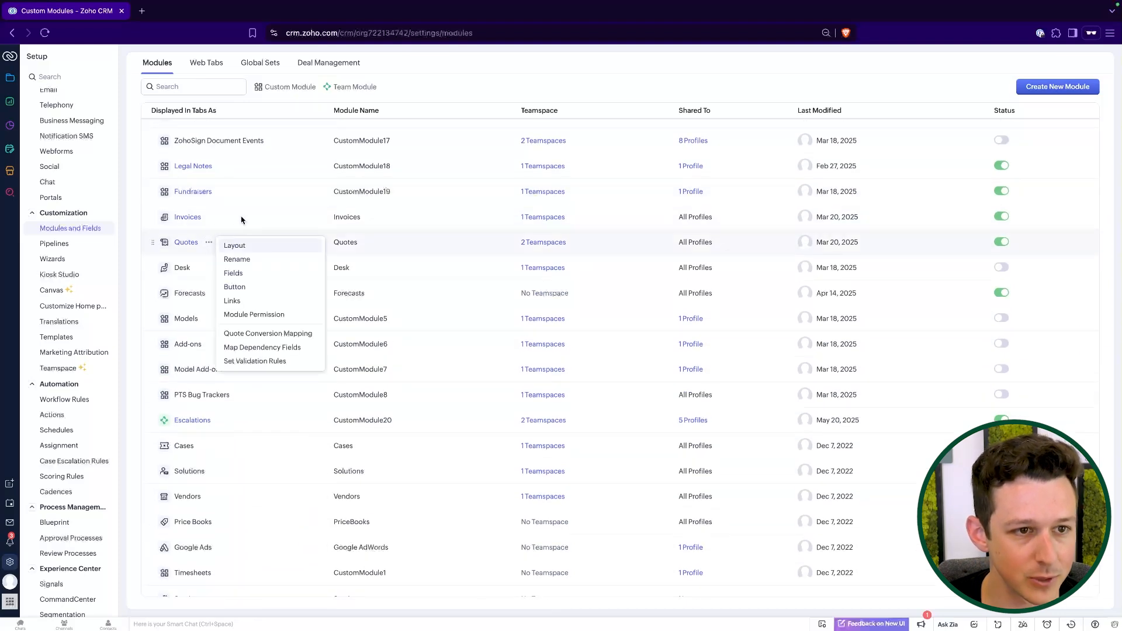
click(243, 156)
Check which profiles can be given access in the Legal Notes module permission, and cancel without changes.
click(223, 168)
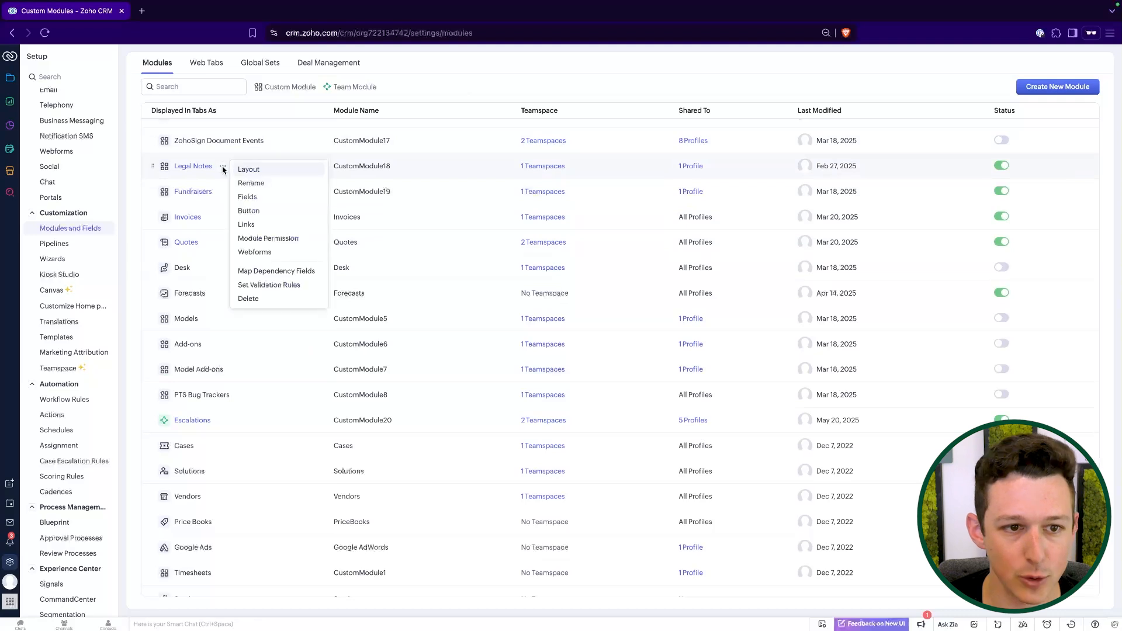
click(268, 239)
click(591, 106)
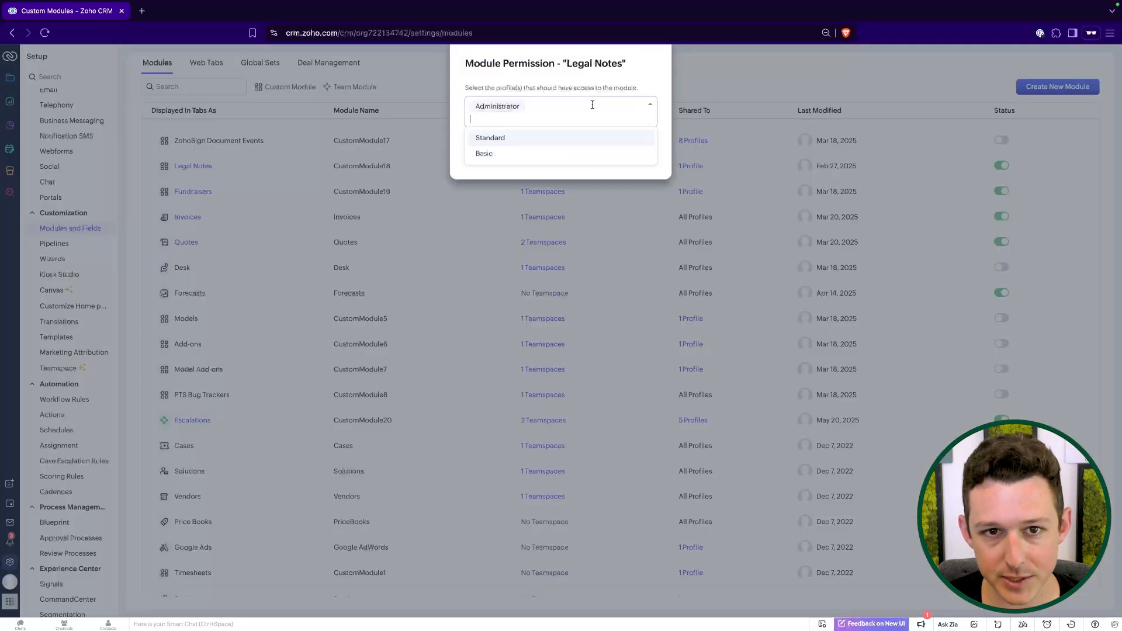
click(557, 76)
click(599, 158)
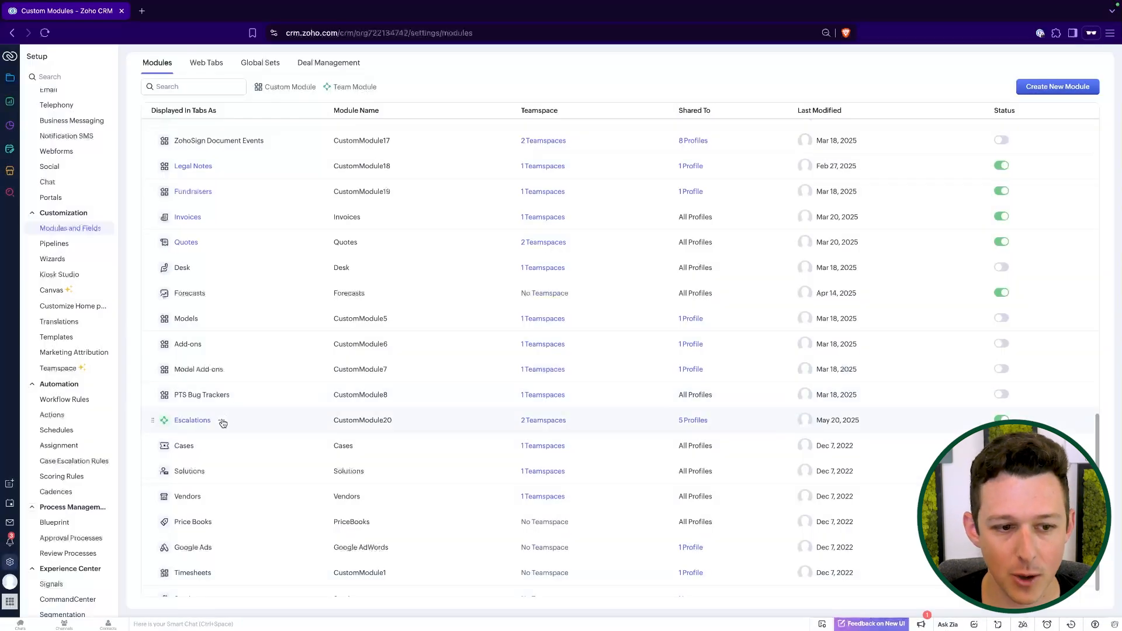
Open the user access settings of the Escalations module and look through the Managers, Members, Participants and Requesters roles.
click(223, 423)
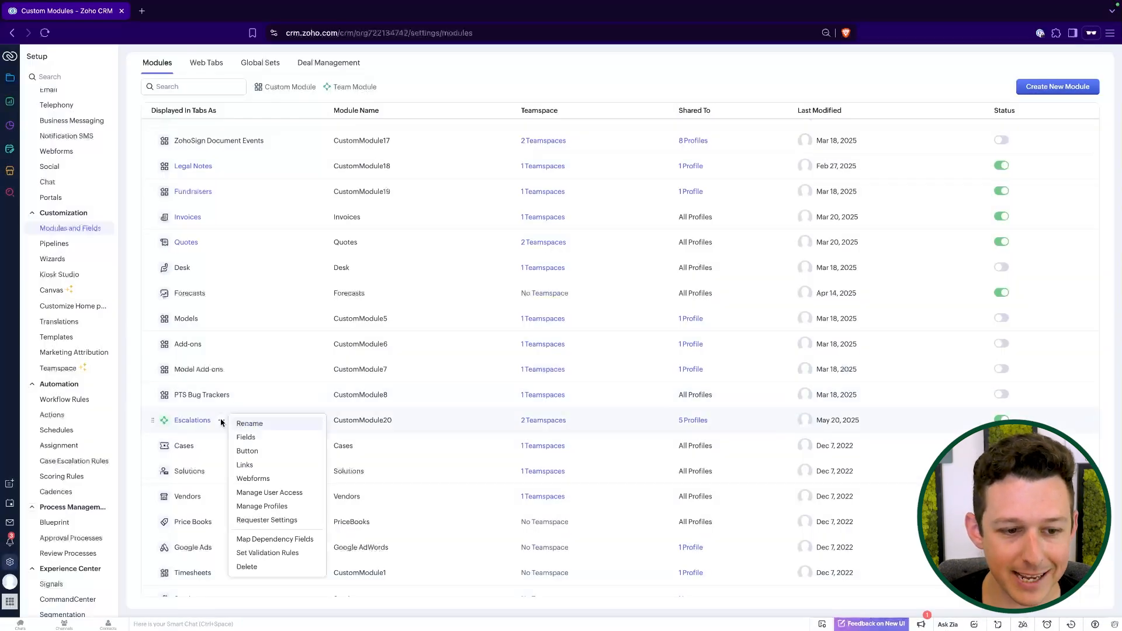
click(296, 493)
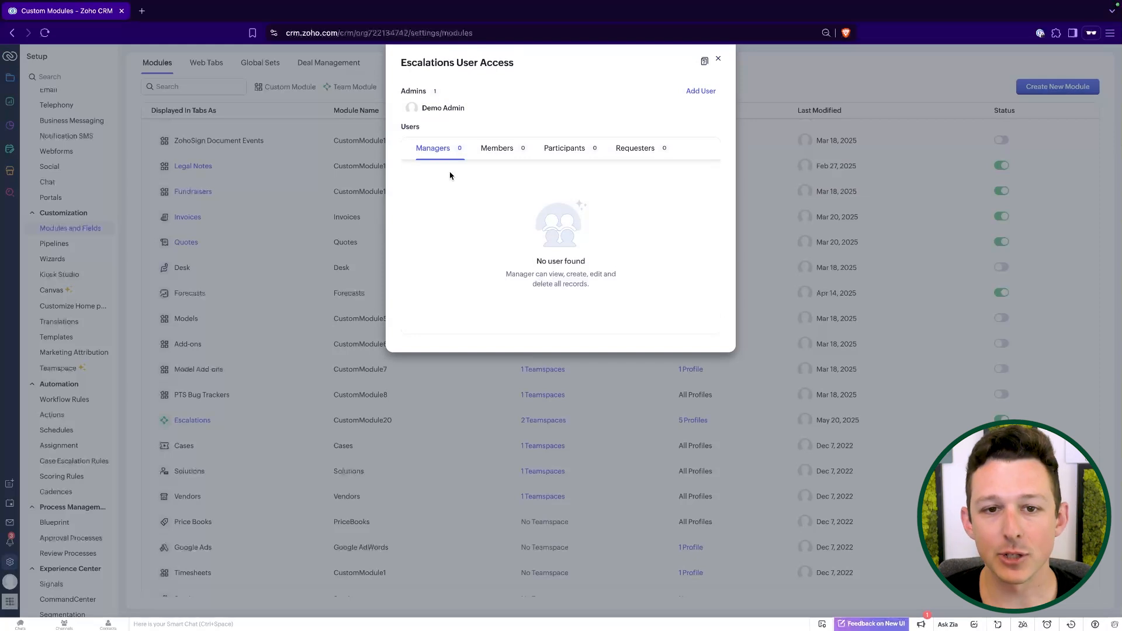
click(491, 150)
click(564, 150)
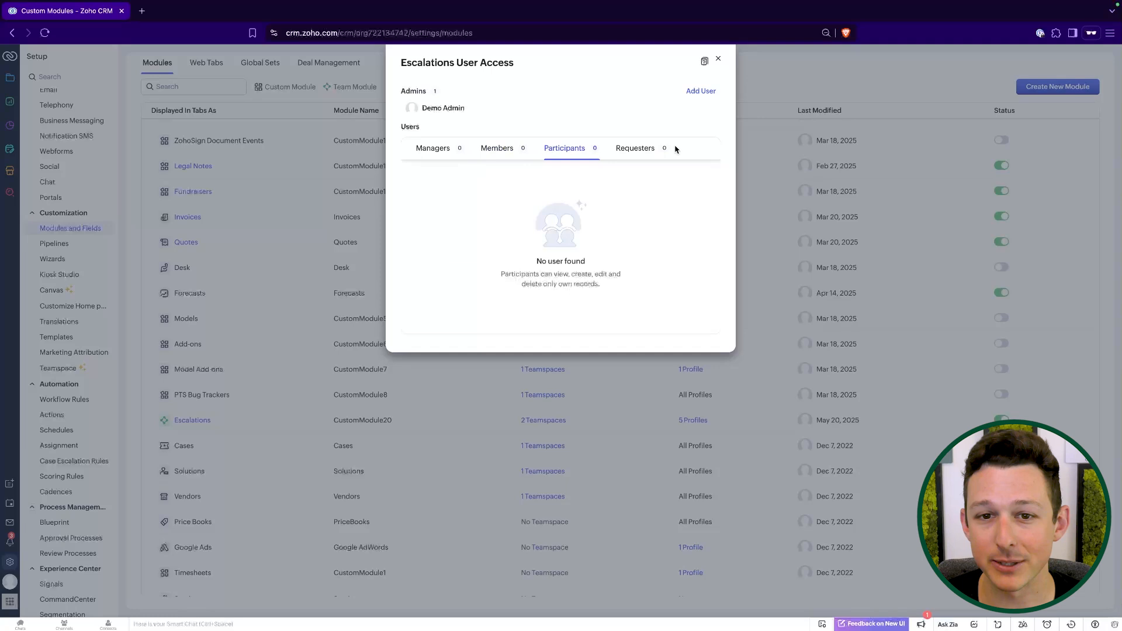
click(633, 151)
click(439, 151)
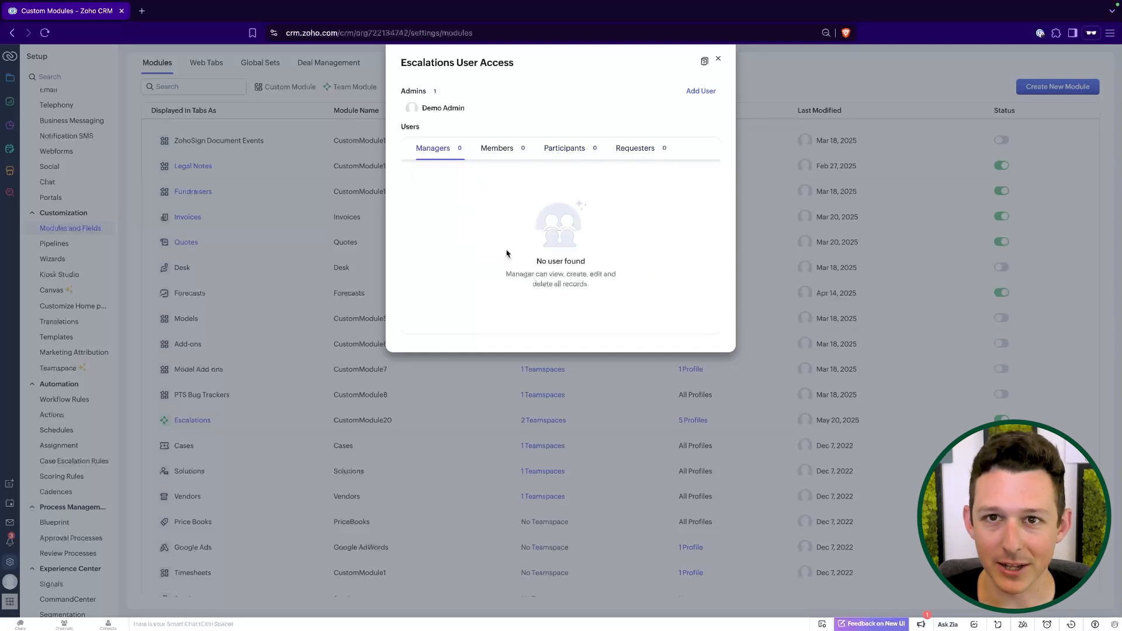
Examine the record permissions described for the Managers role of the Escalations module.
drag(510, 270, 676, 309)
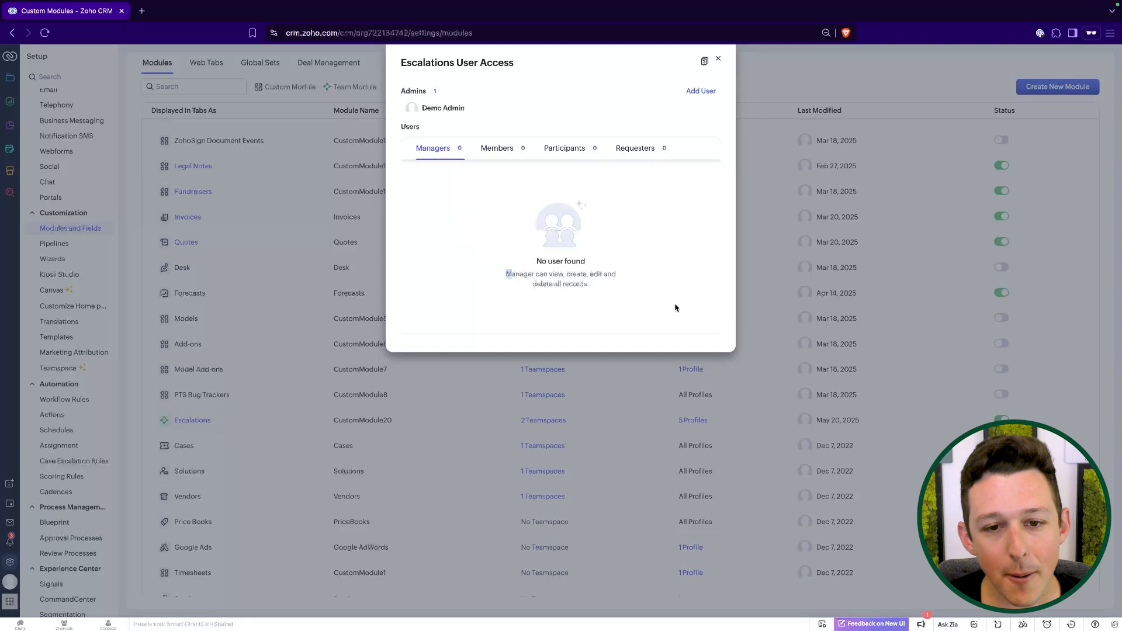
drag(584, 292, 615, 275)
click(599, 289)
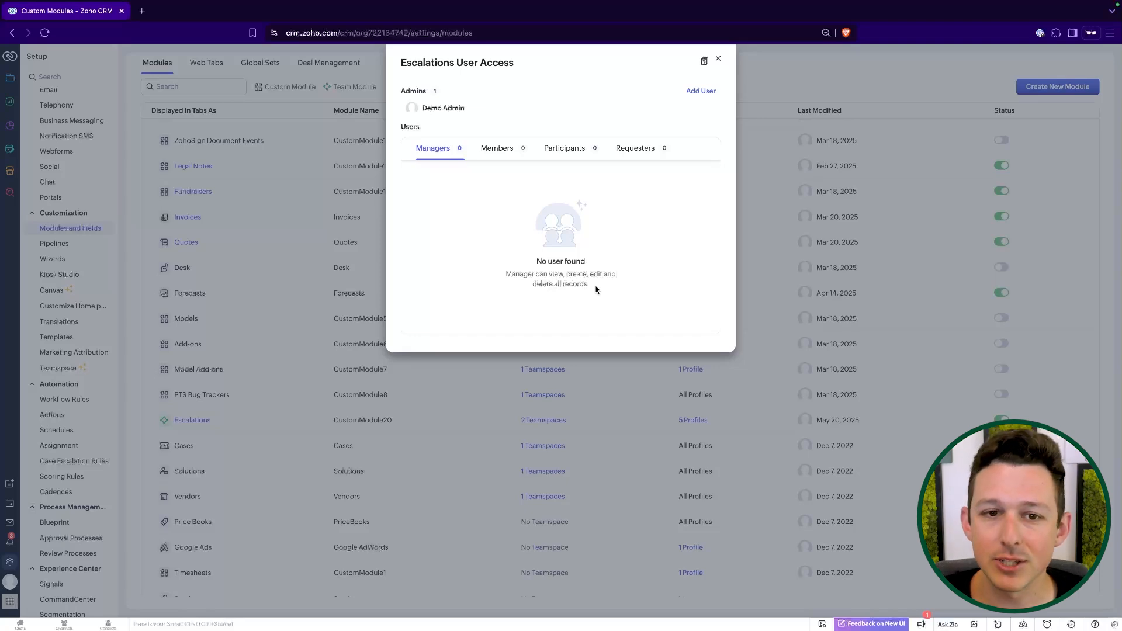
Compare the record permissions of the Members and Participants roles in the Escalations user access settings.
click(498, 157)
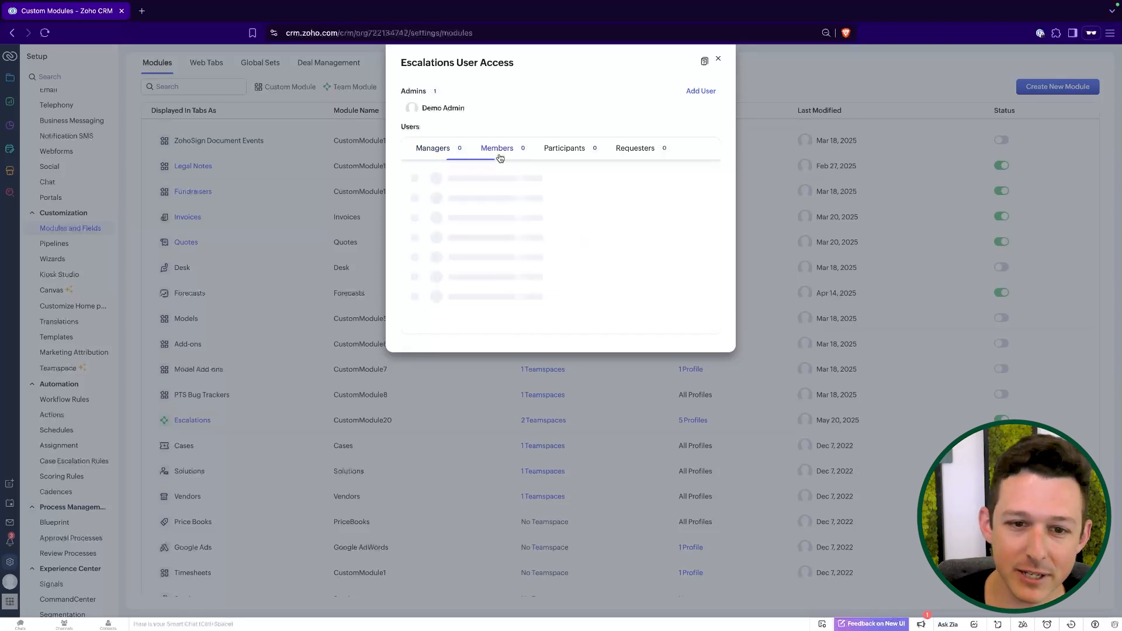
click(575, 148)
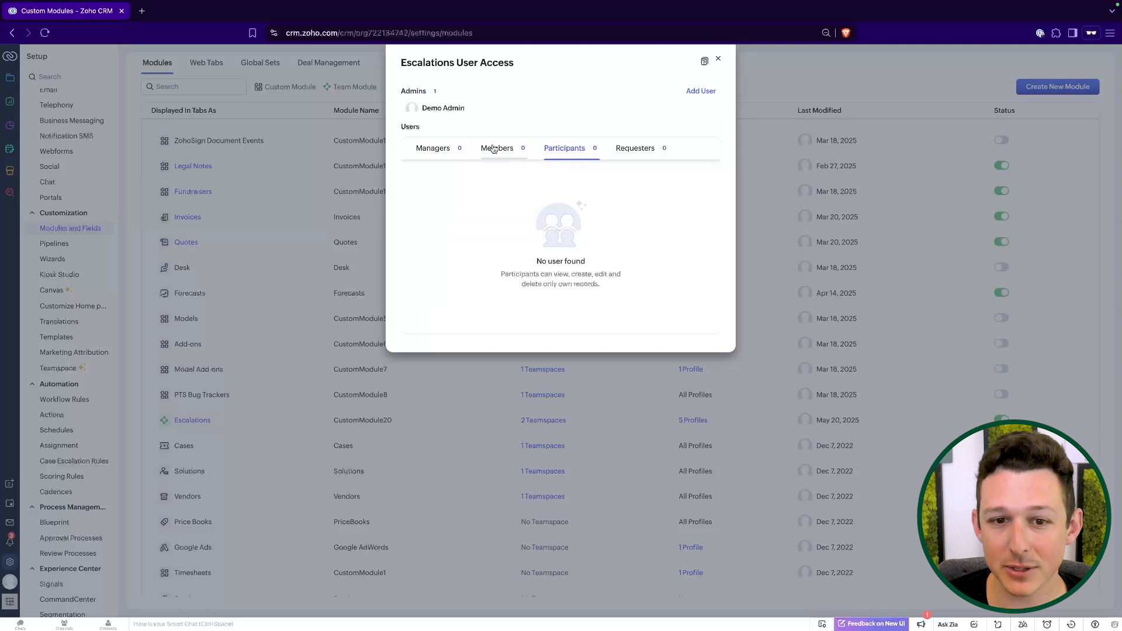
click(494, 149)
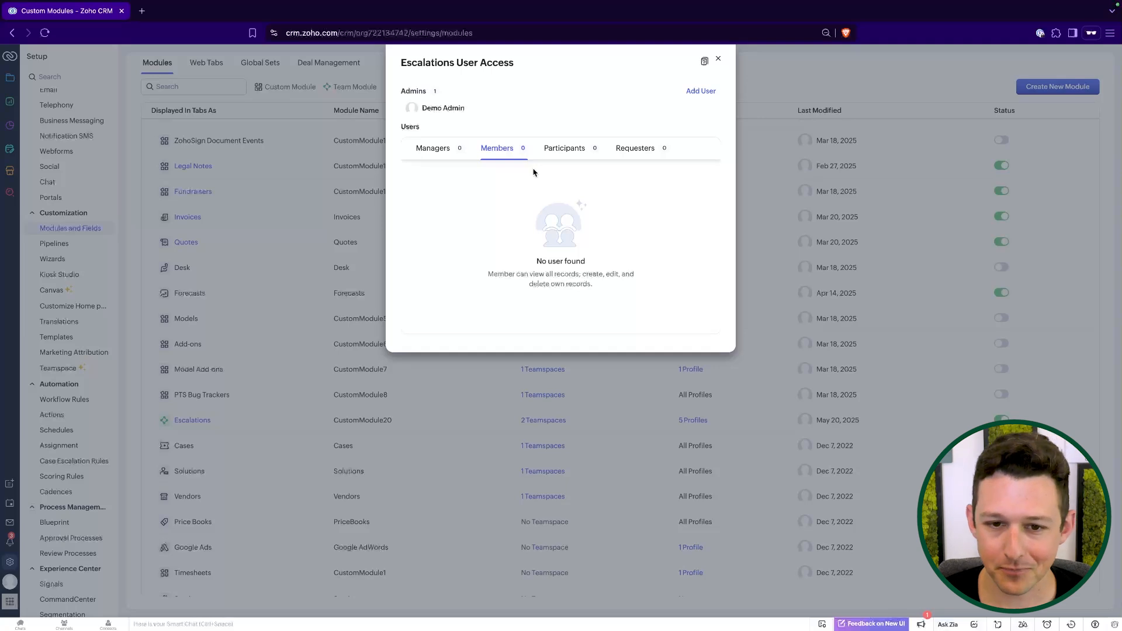
click(563, 149)
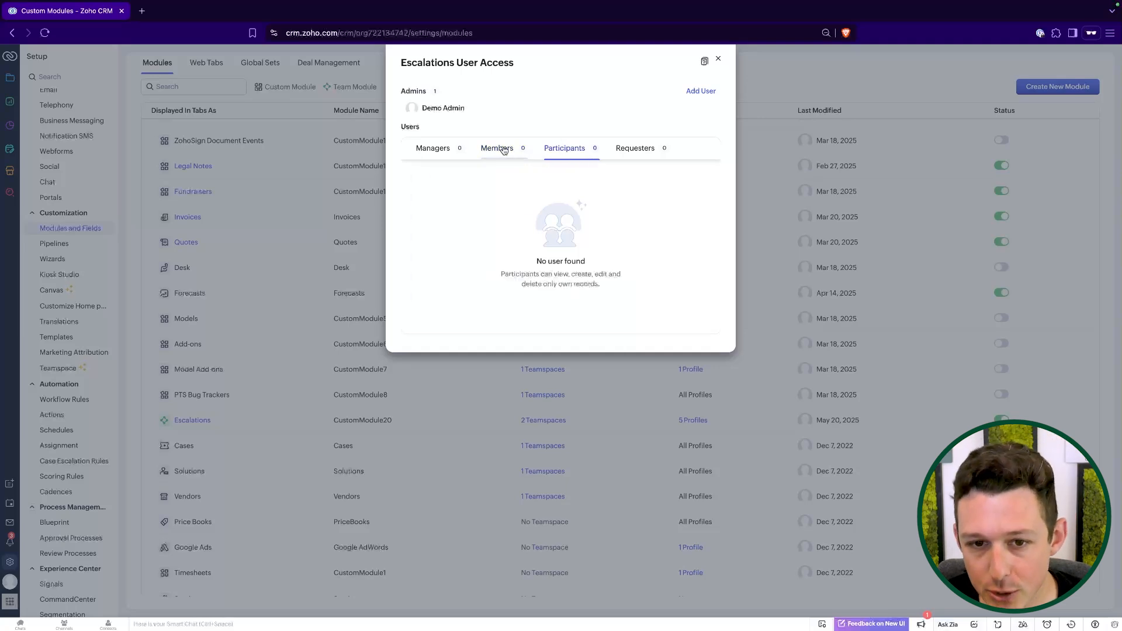
click(503, 151)
drag(528, 274, 594, 287)
click(582, 274)
click(594, 287)
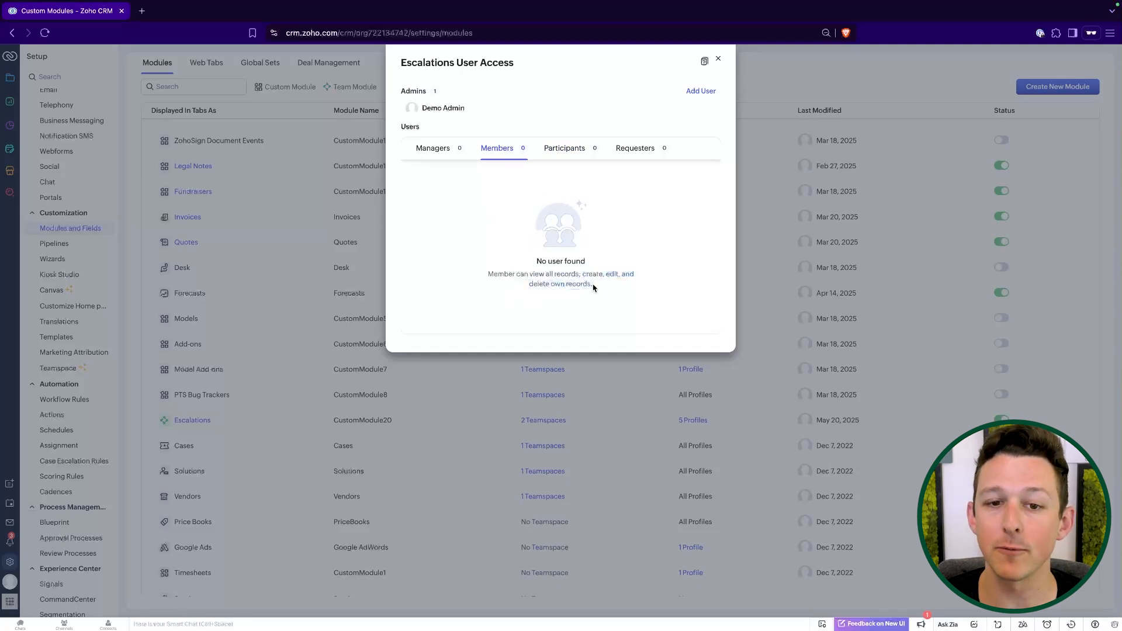
click(559, 151)
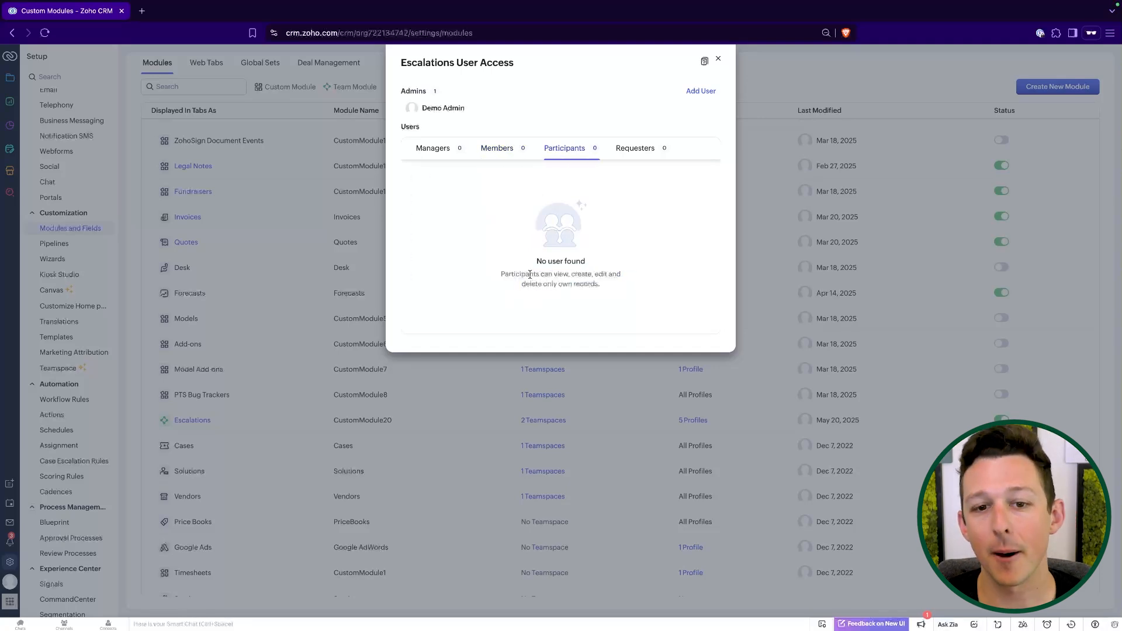
drag(541, 276, 611, 113)
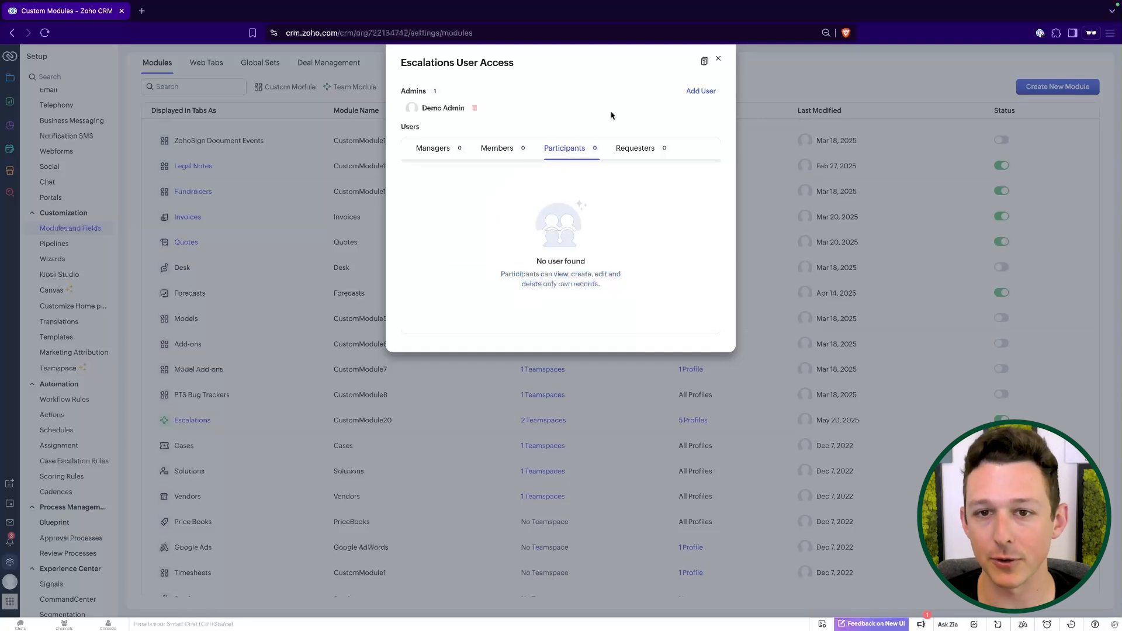
Examine what the Requesters role is allowed to do in the Escalations module.
click(620, 150)
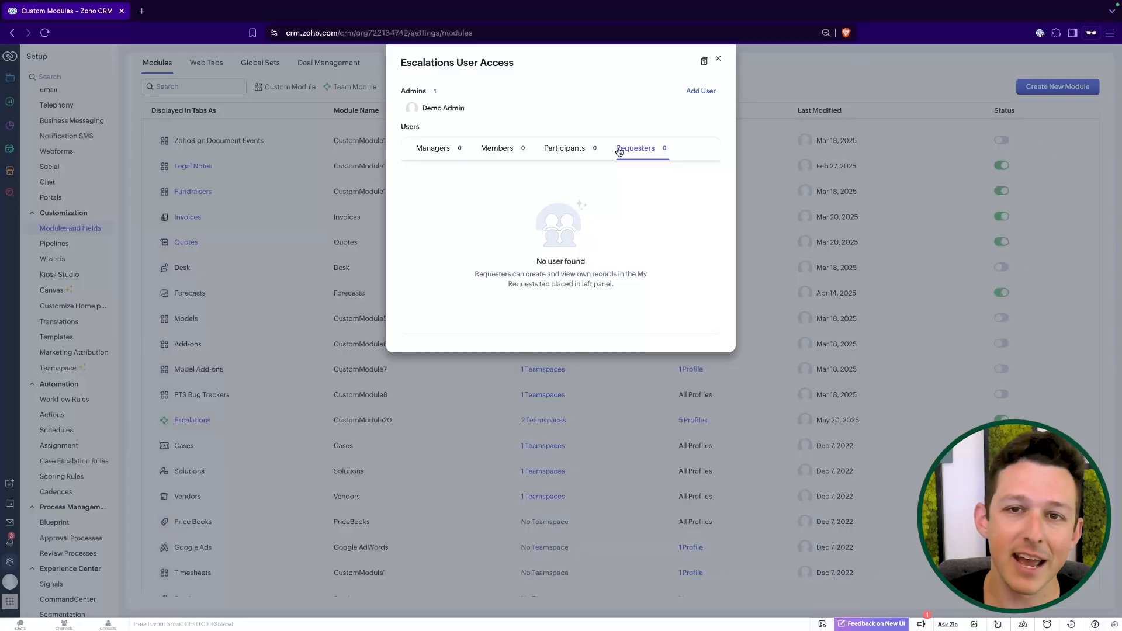
click(652, 155)
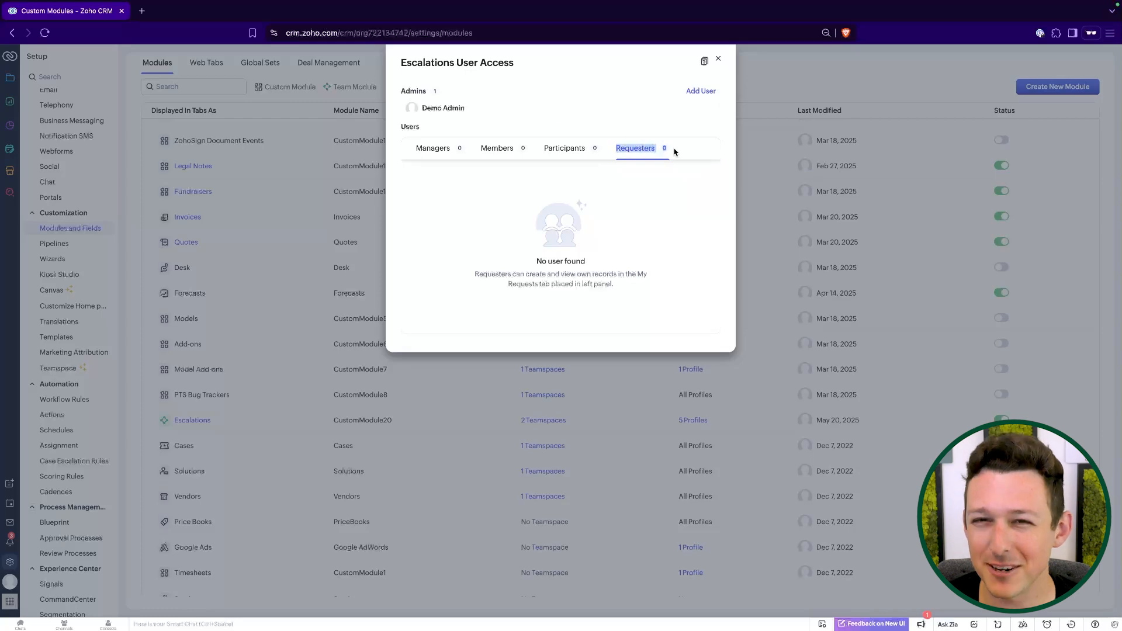
click(664, 118)
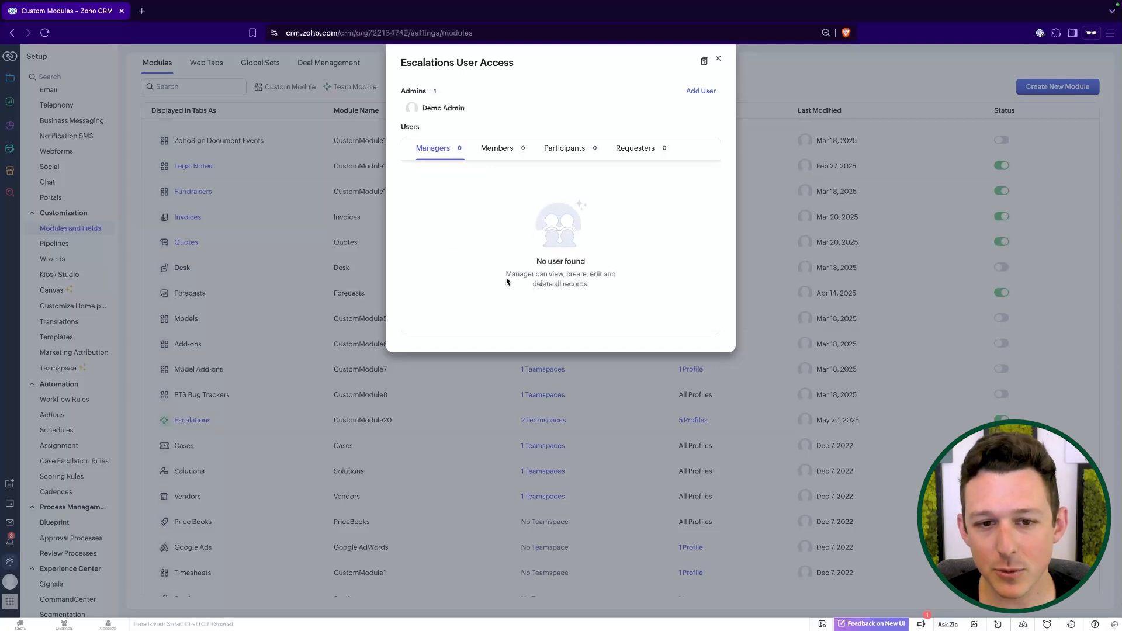
Review the Managers role description once more and close the Escalations user access settings.
drag(631, 293, 596, 286)
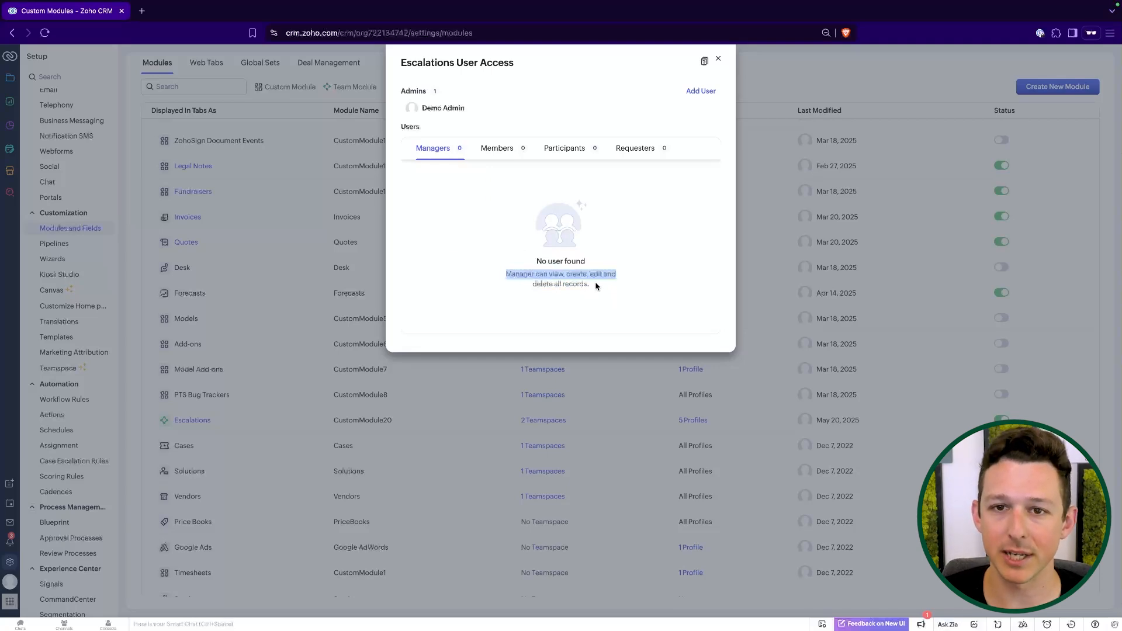
click(718, 61)
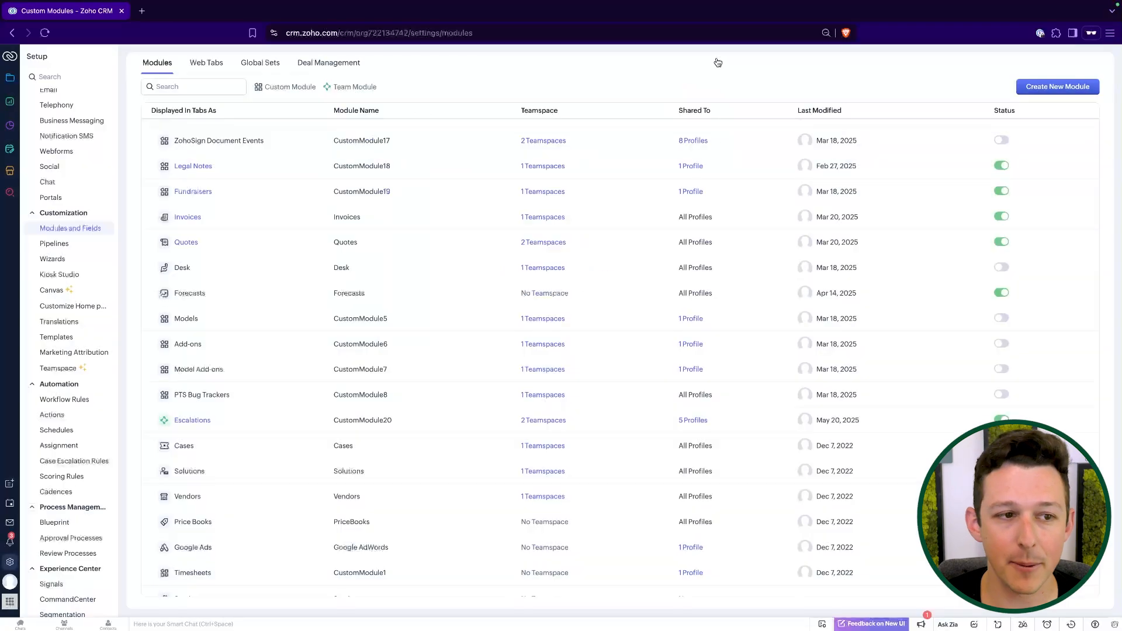
scroll(88, 223, up, 5)
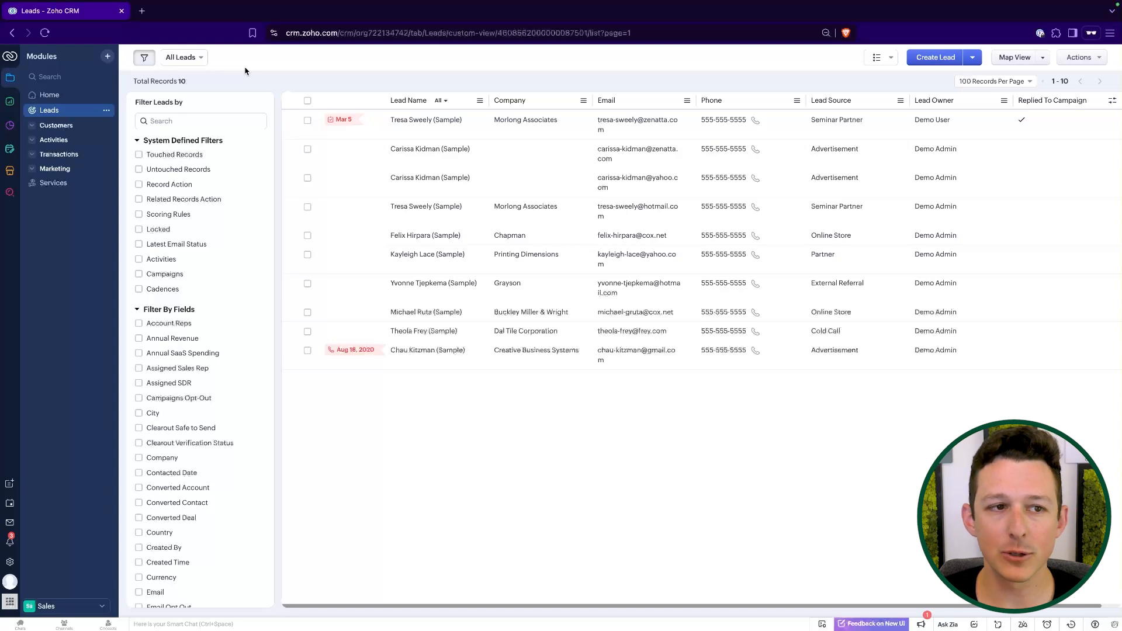
Look through the Profiles and the Roles and Sharing pages of the Security Control setup.
click(56, 125)
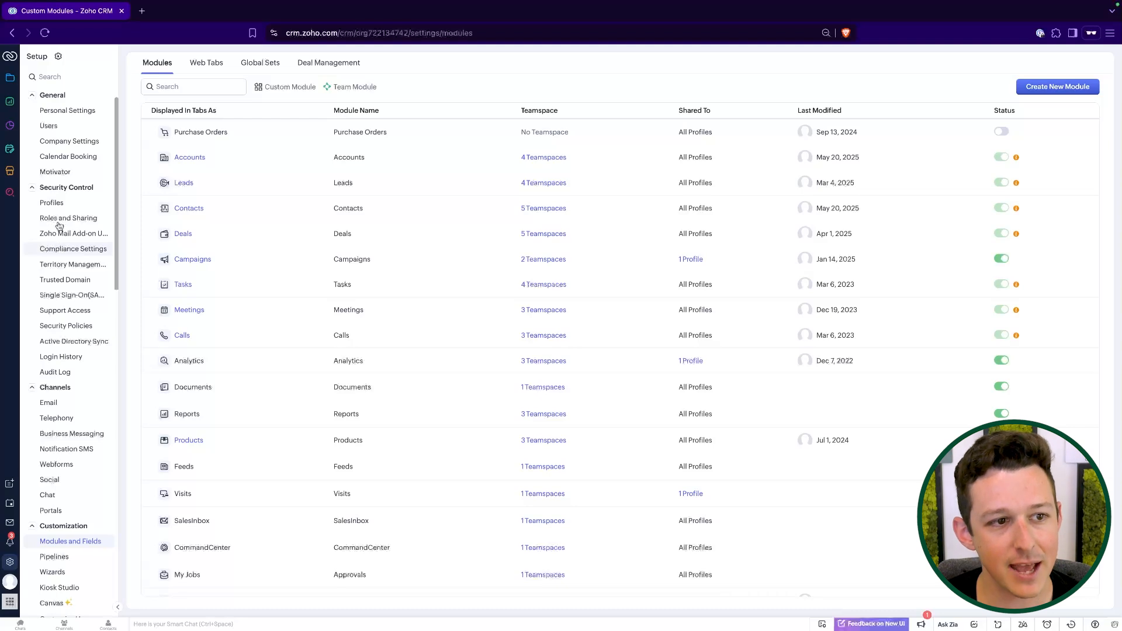
click(61, 205)
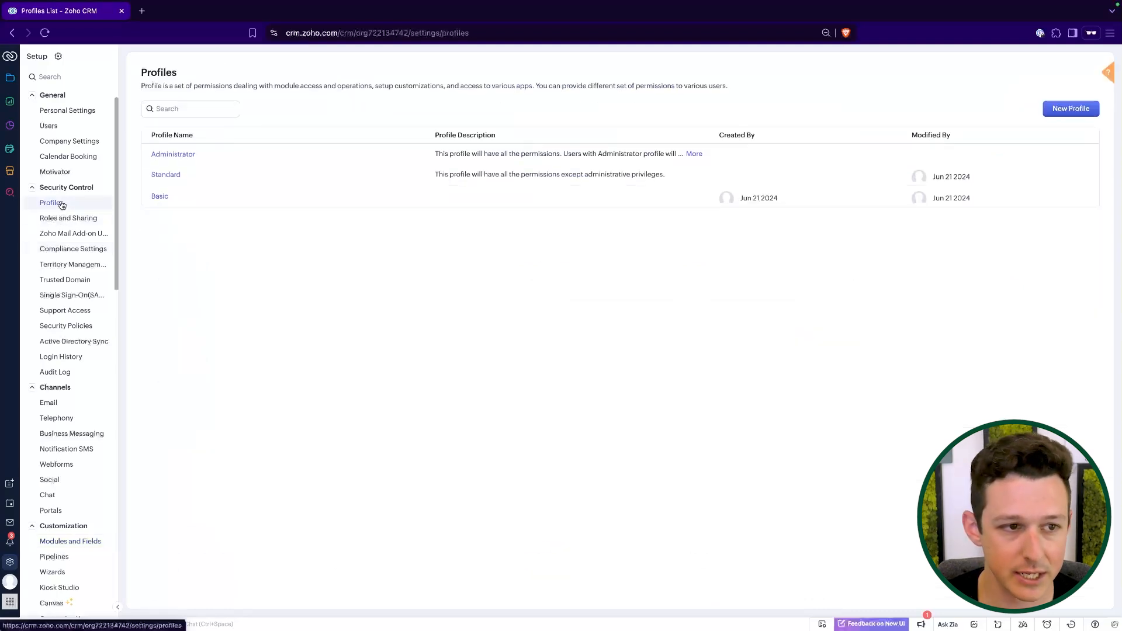
click(61, 221)
click(56, 206)
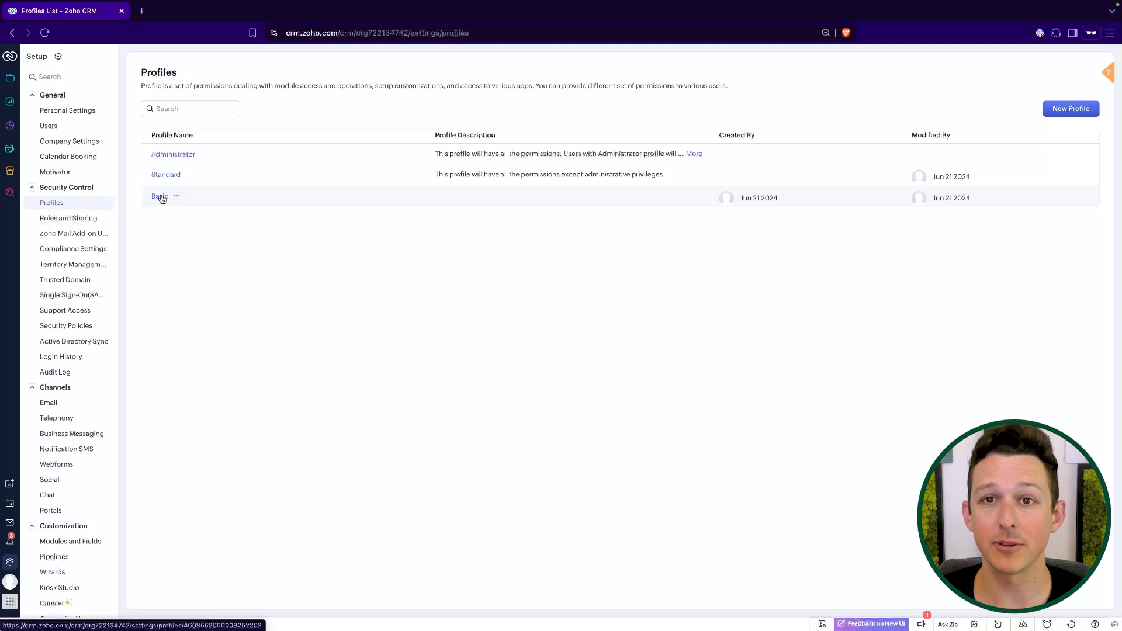
Check the options for adding modules in the Sales teamspace and return to the Profiles list in setup.
click(10, 79)
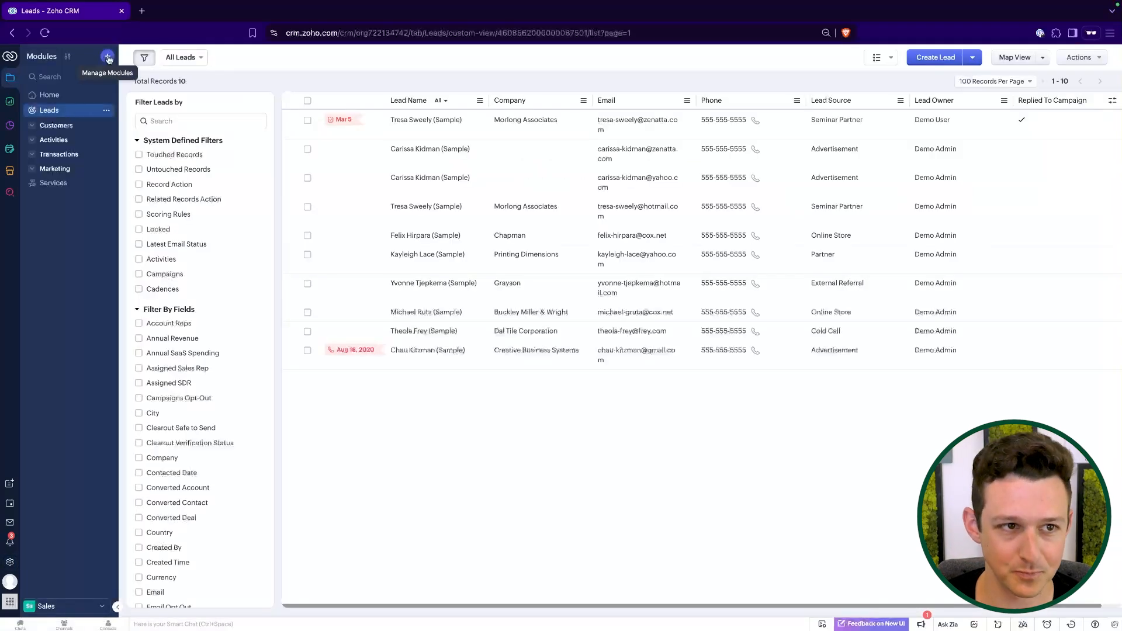
click(108, 57)
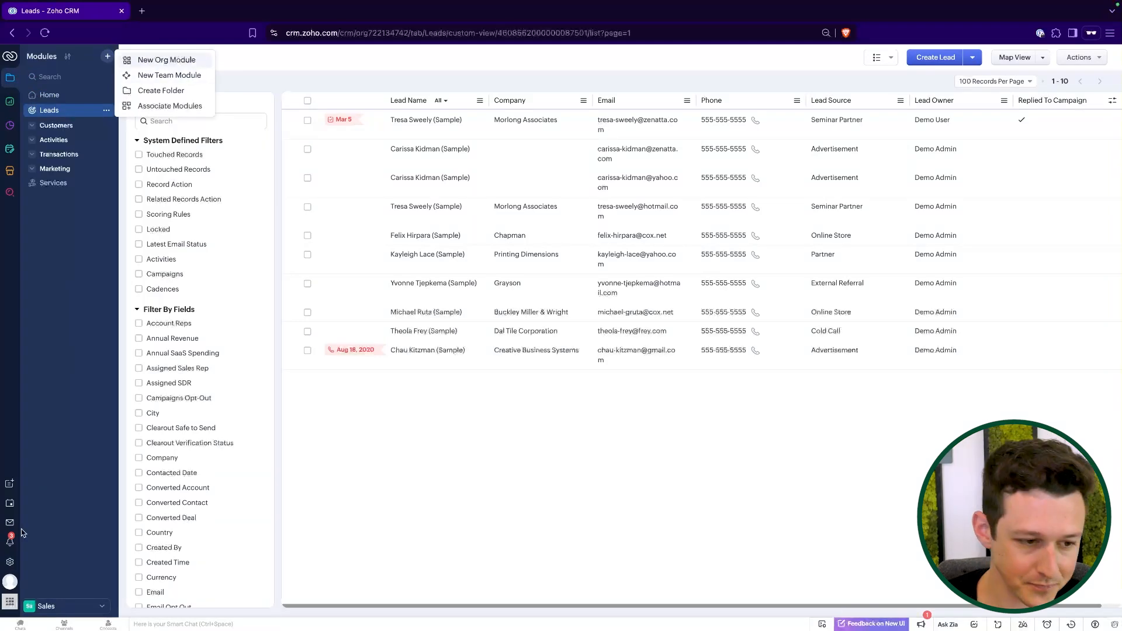
click(10, 565)
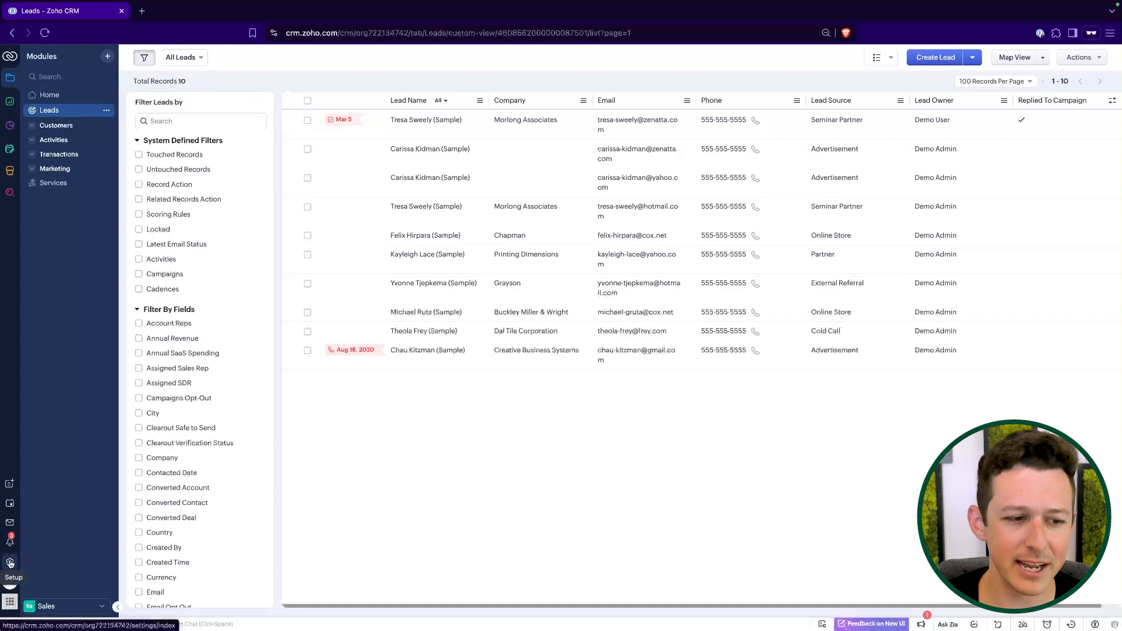
click(11, 562)
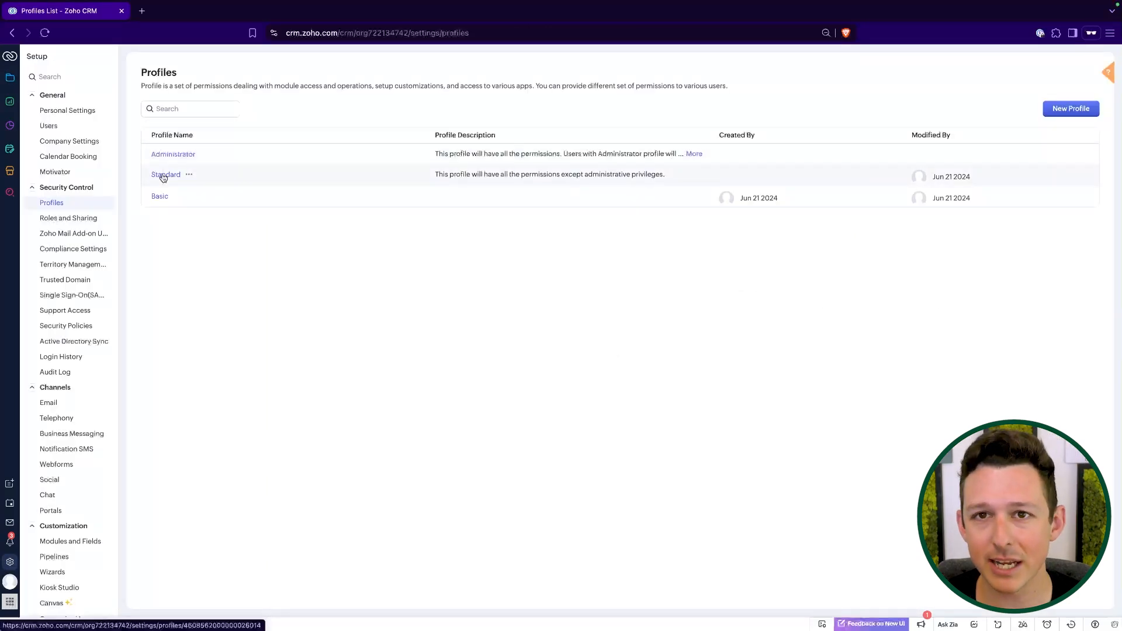
Open the Standard profile and examine its module, admin-level, automation, data administration and Zia permissions.
click(164, 175)
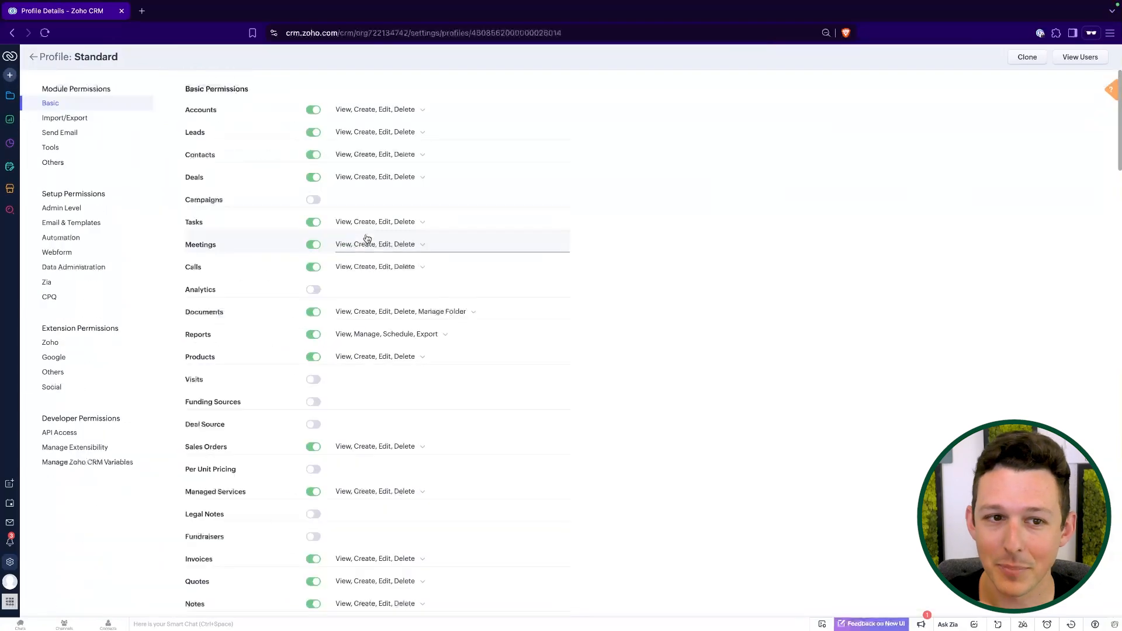
scroll(367, 238, down, 20)
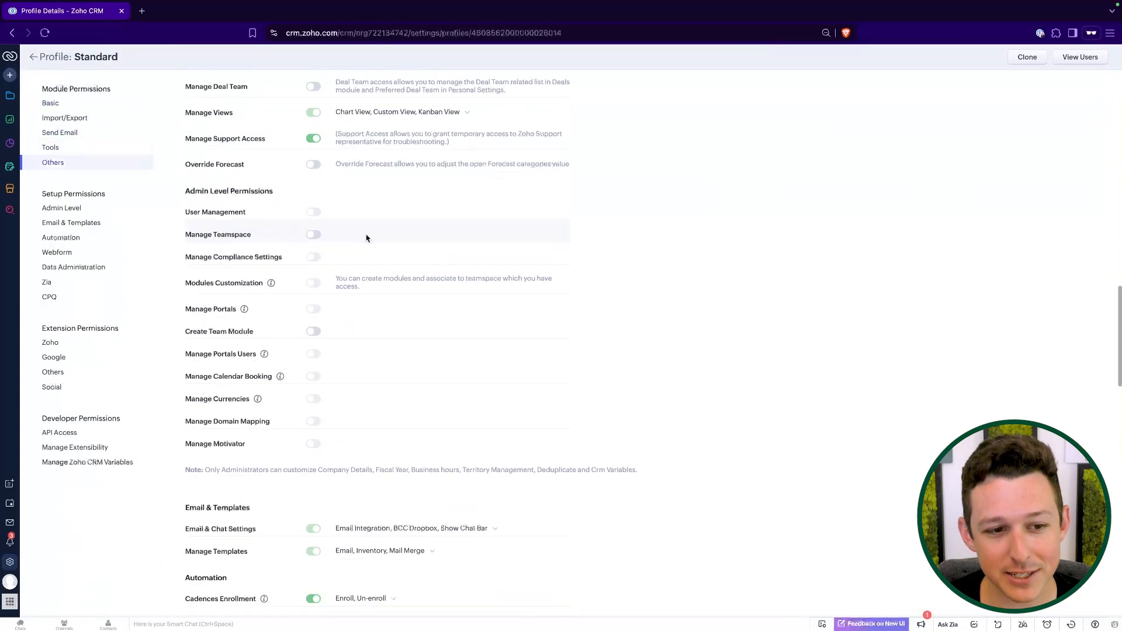
scroll(367, 238, up, 5)
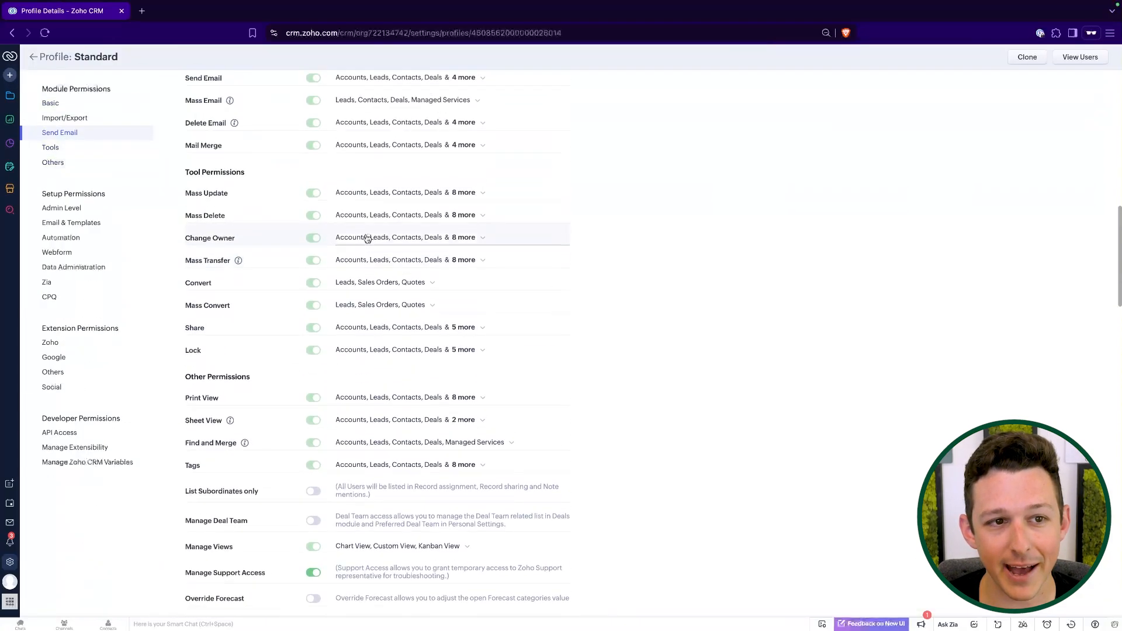
scroll(367, 238, up, 3)
scroll(367, 237, down, 15)
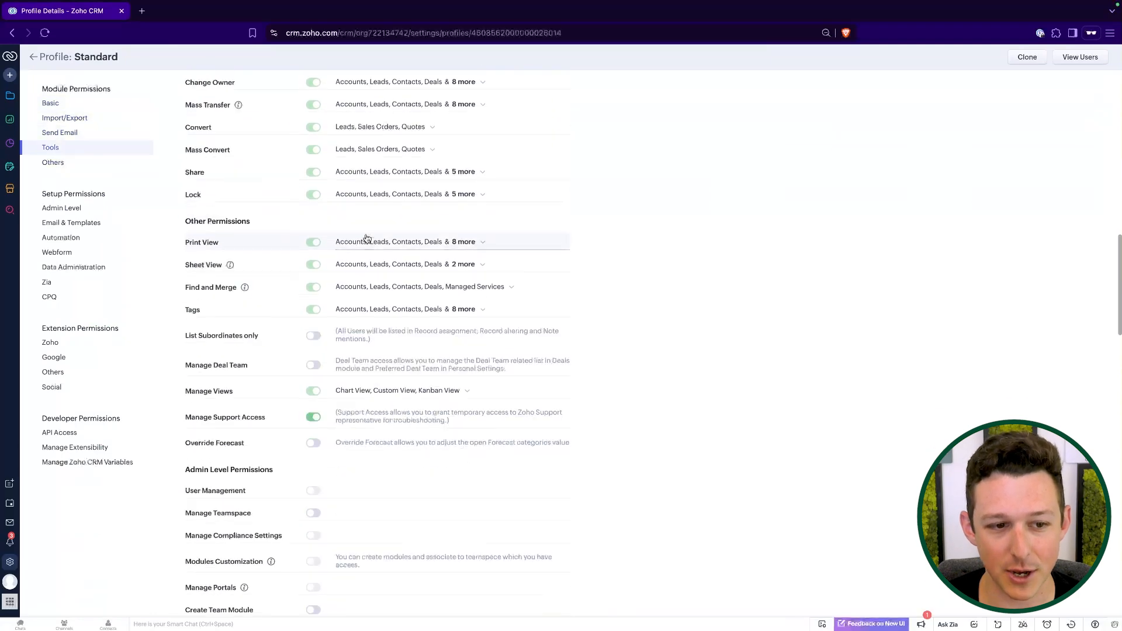
scroll(367, 238, down, 5)
scroll(368, 238, down, 4)
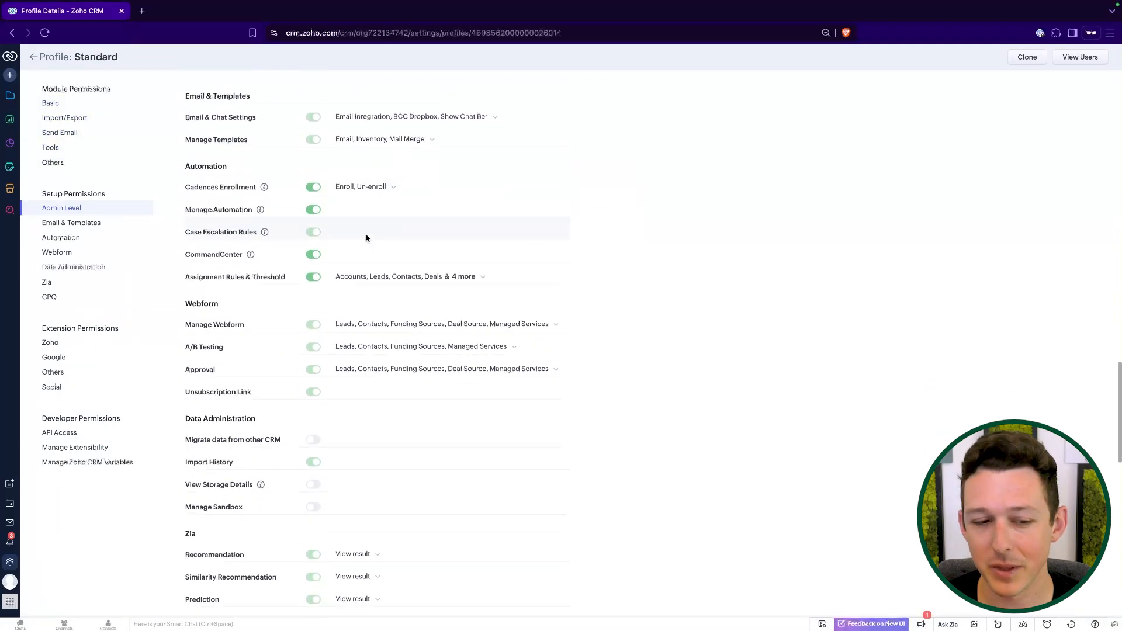
scroll(367, 238, down, 4)
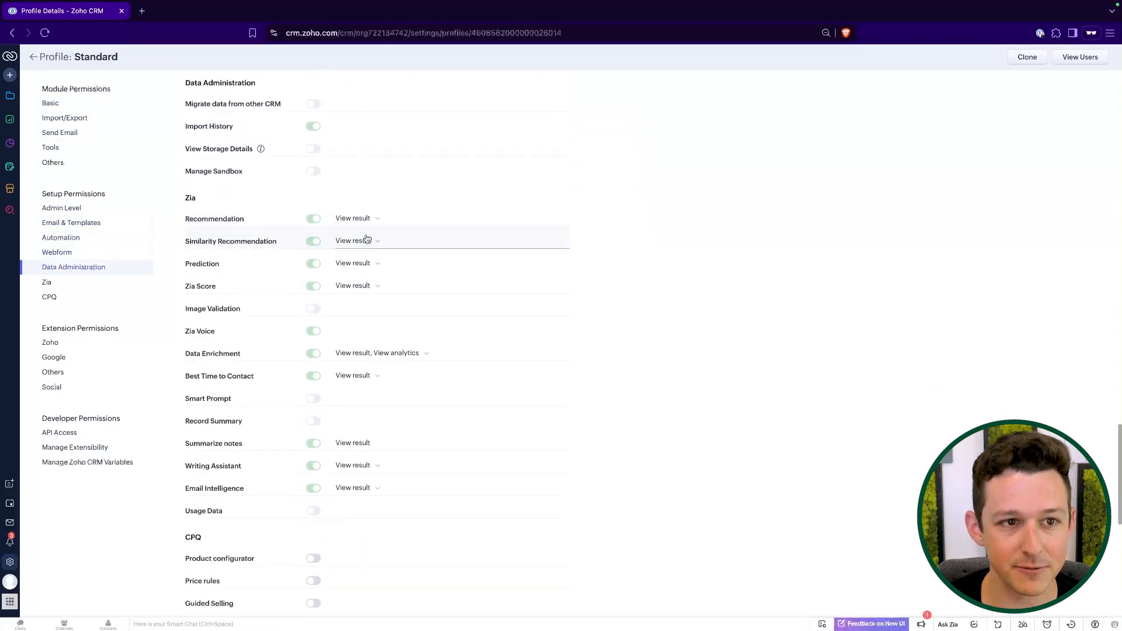
scroll(367, 238, down, 5)
Review the Standard profile's webform, automation and admin-level permissions once more and return to the Profiles list.
scroll(367, 238, up, 10)
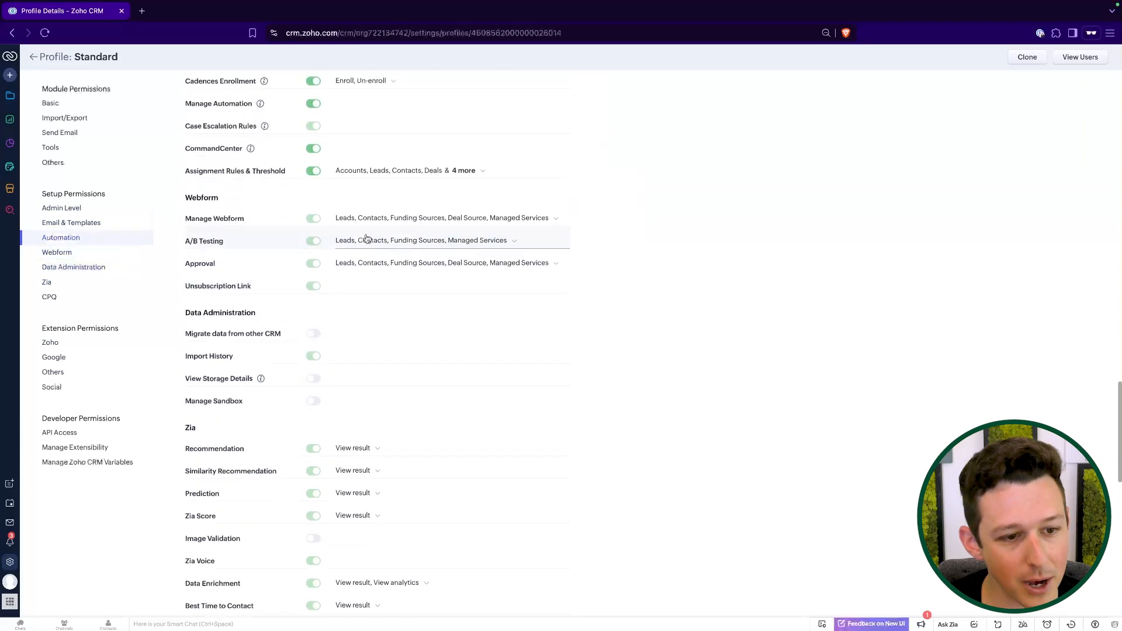
scroll(367, 238, up, 1)
scroll(367, 237, up, 7)
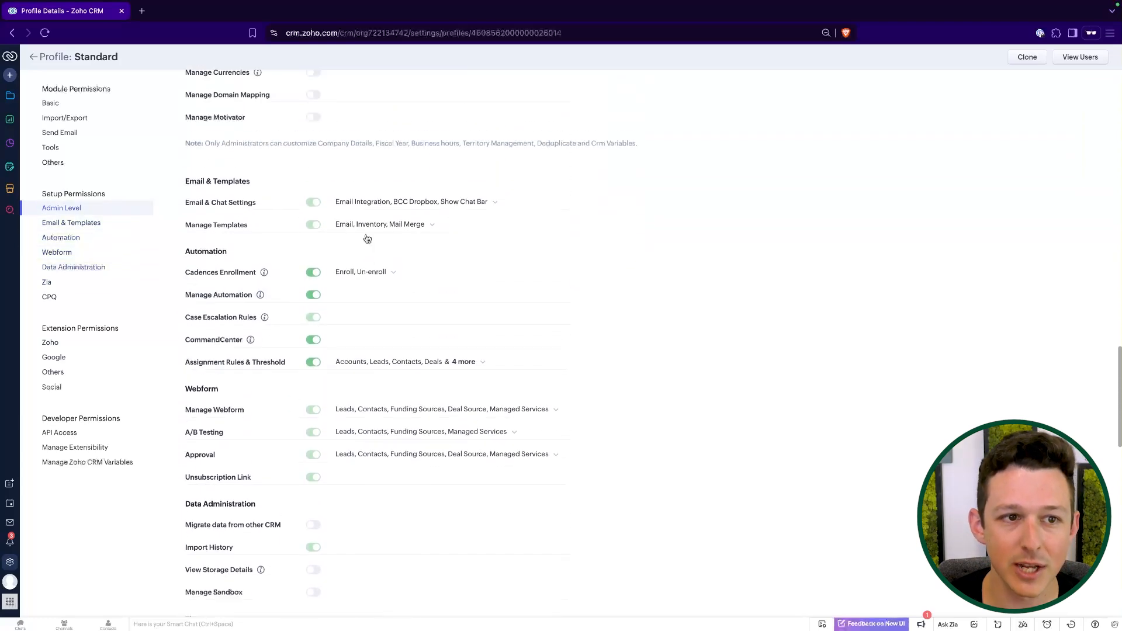
scroll(367, 237, up, 5)
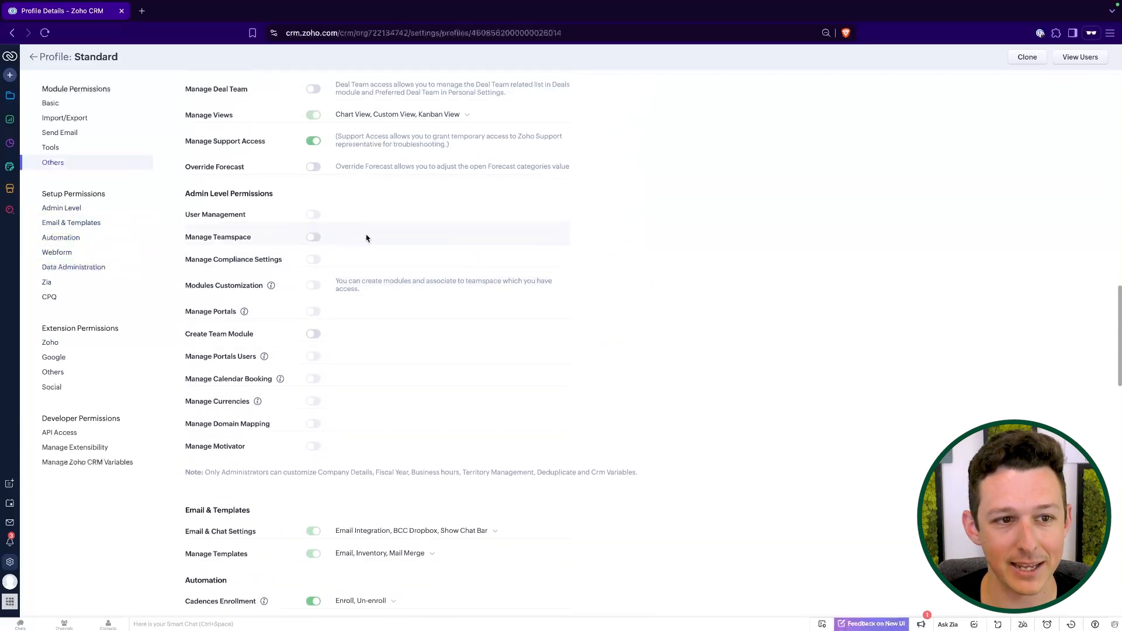
scroll(324, 284, up, 4)
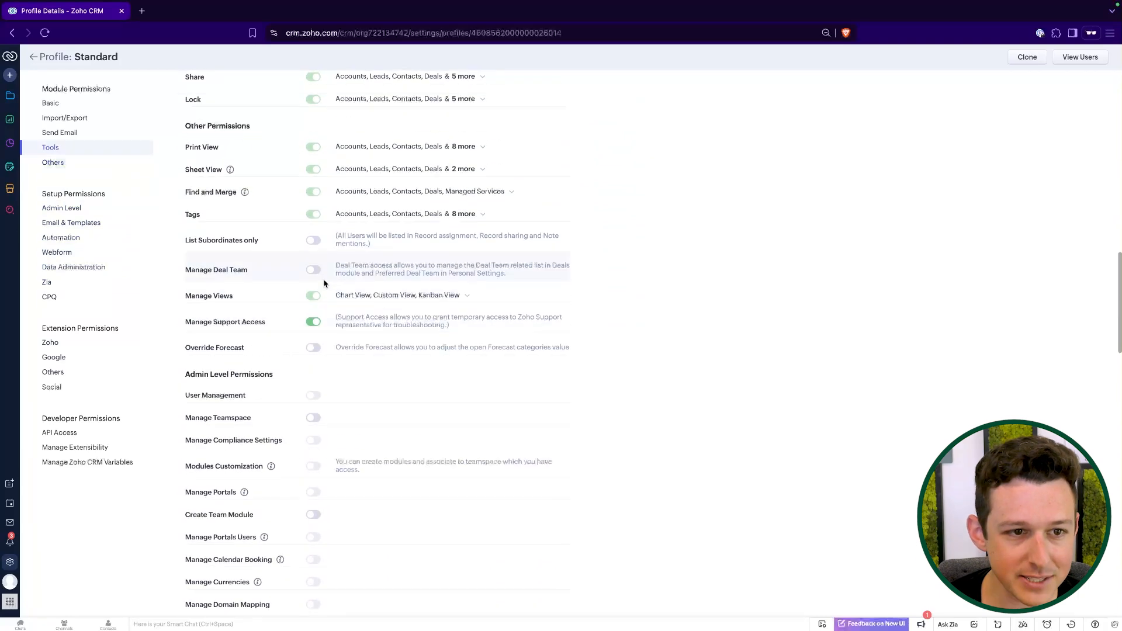
scroll(333, 239, up, 2)
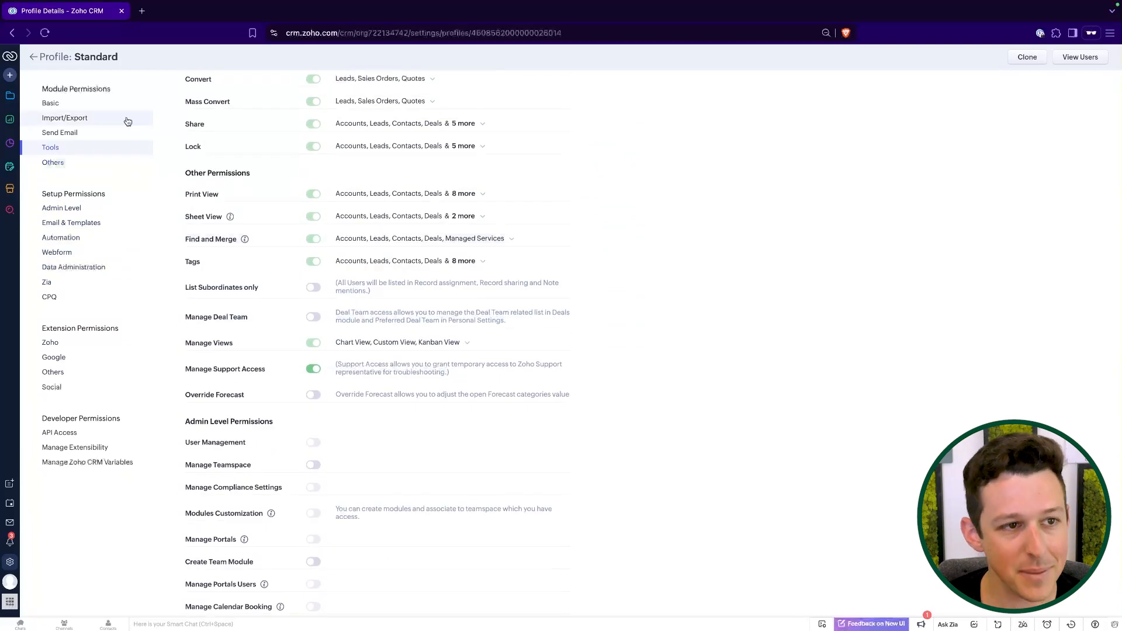
click(33, 57)
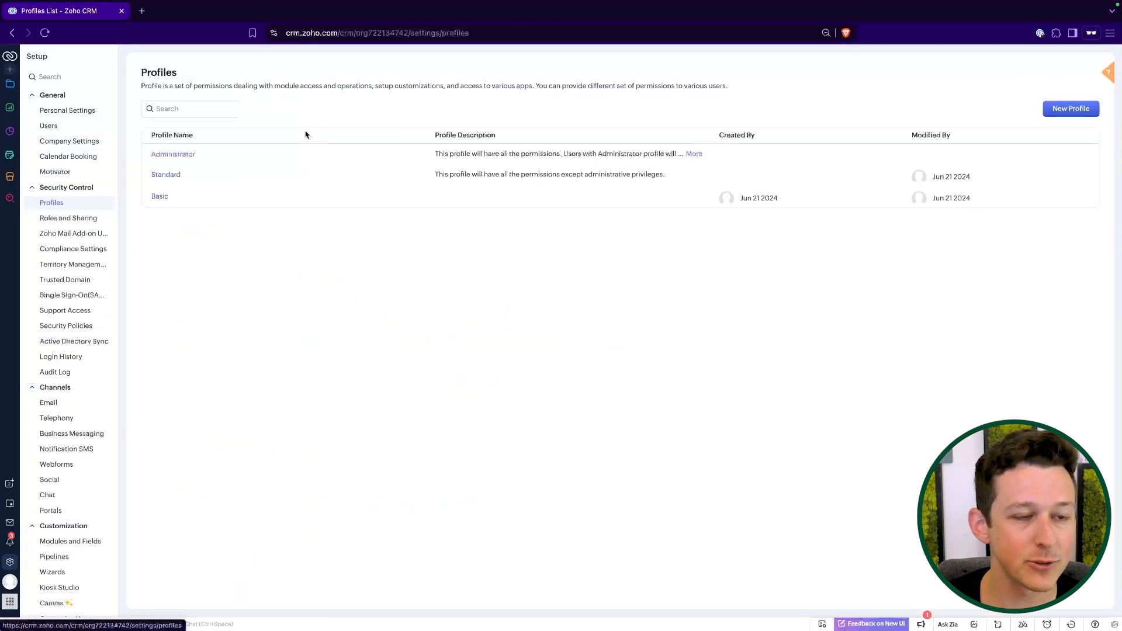
Open the Basic profile and examine its module permissions, including the individual record rights for Accounts.
click(158, 196)
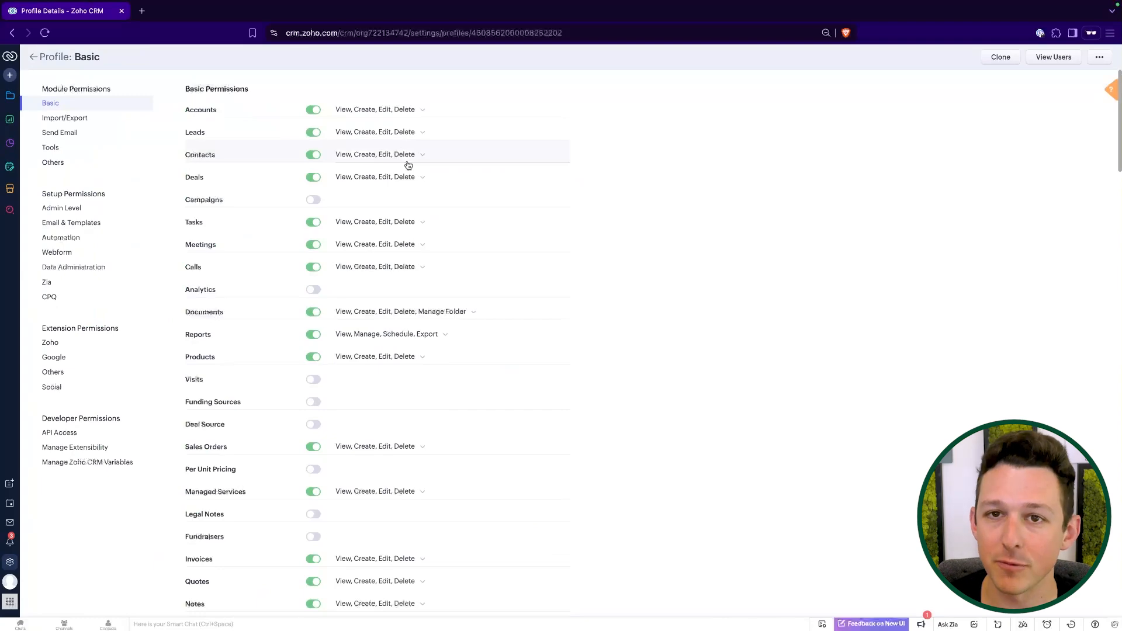
scroll(408, 165, down, 9)
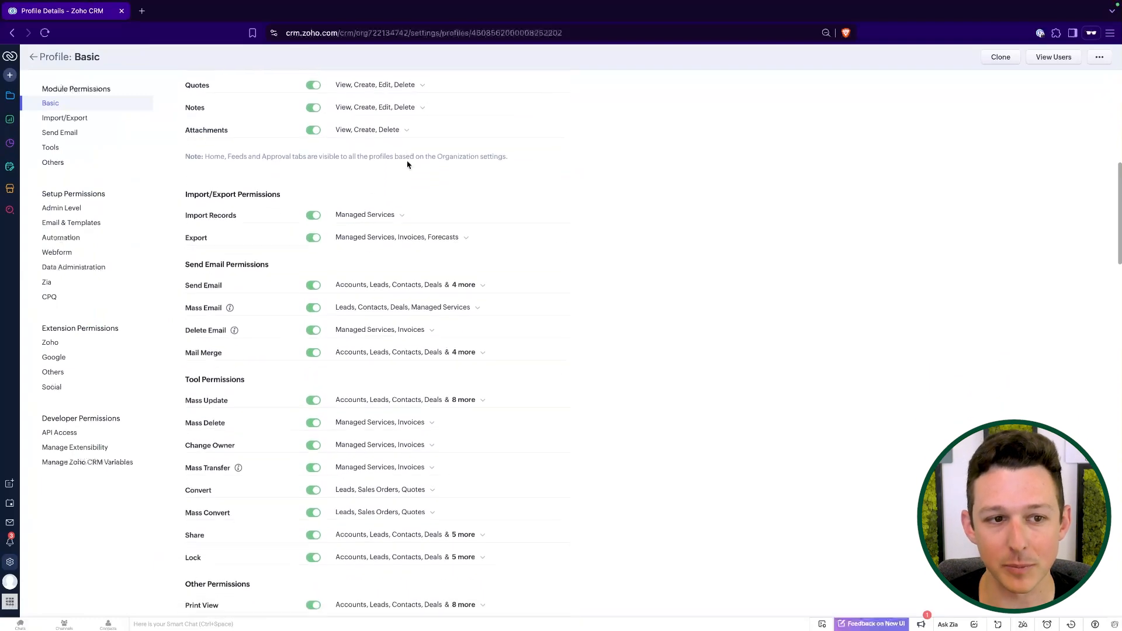
scroll(408, 165, up, 10)
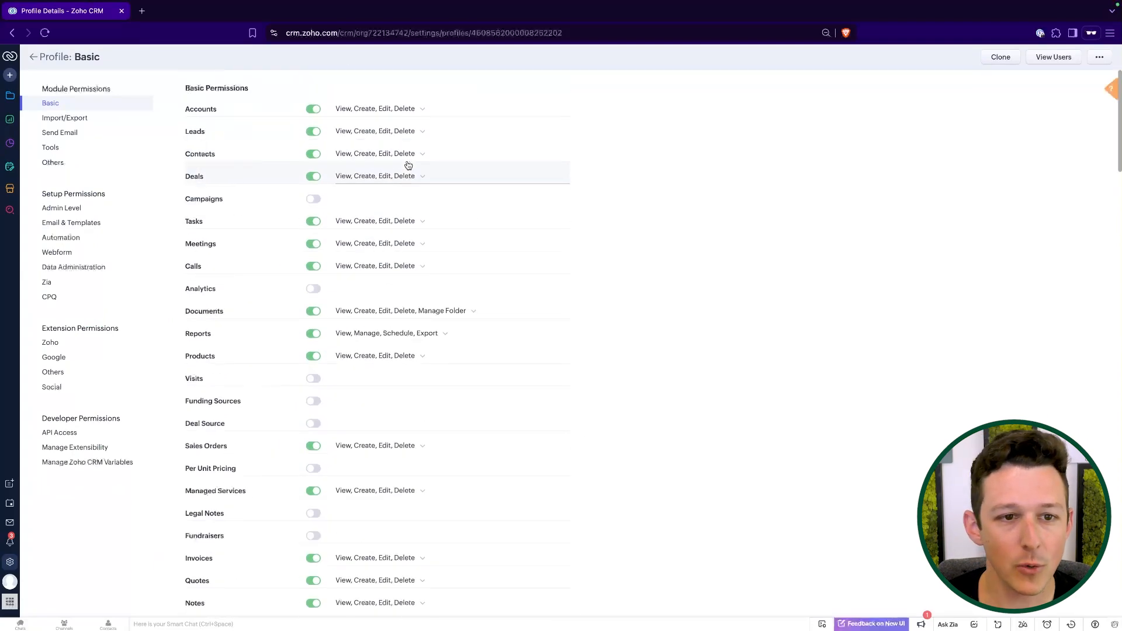
click(386, 114)
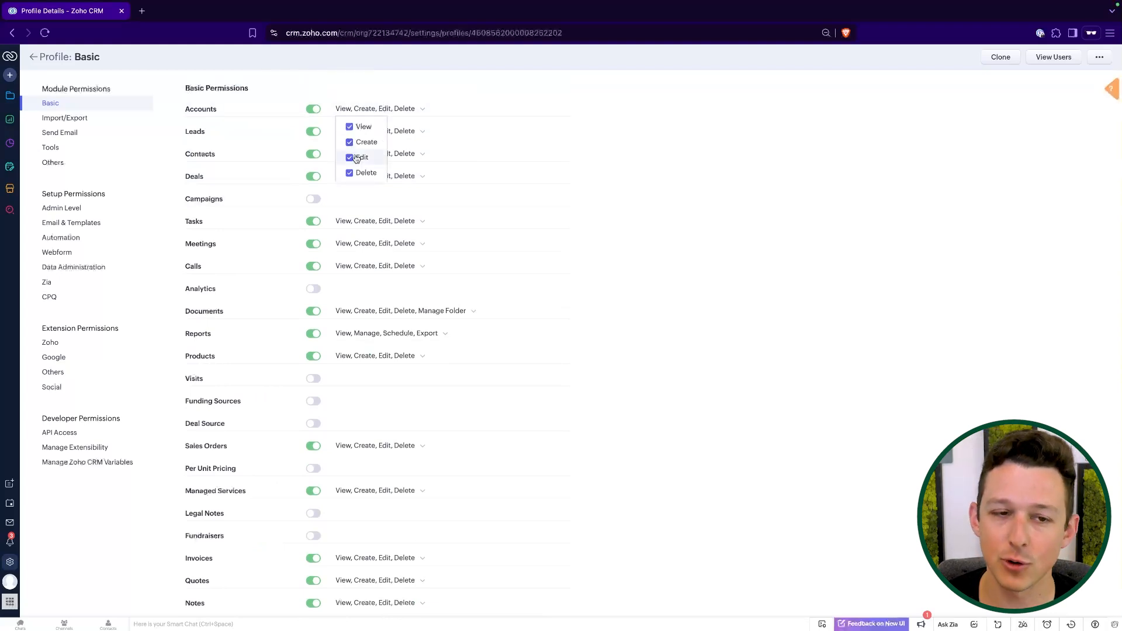
click(417, 79)
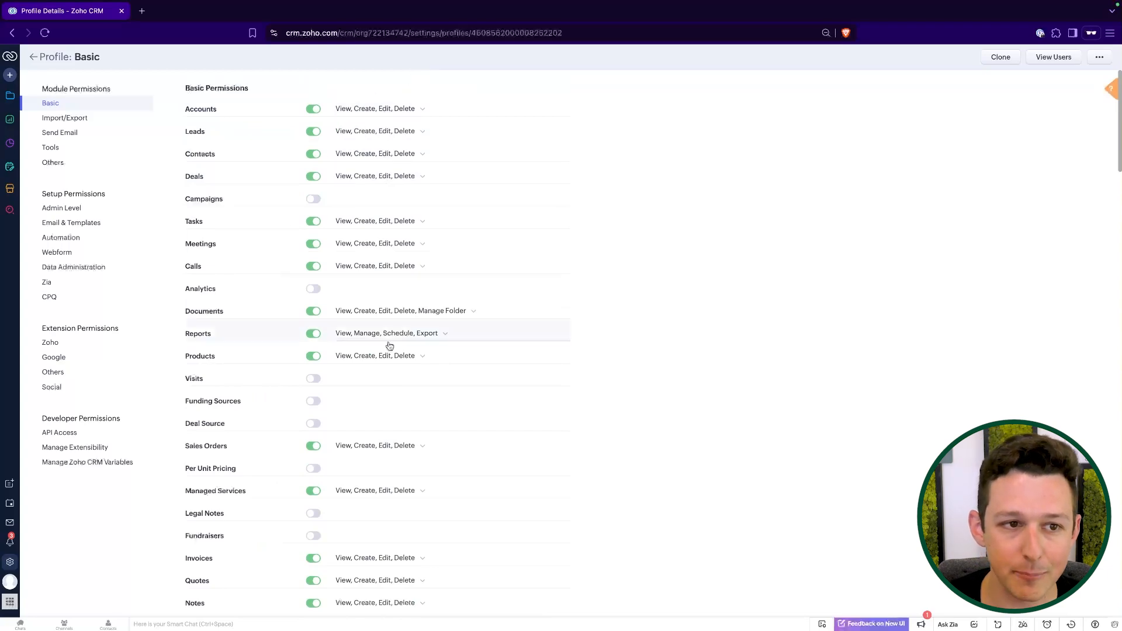
Disable the Mass Delete, Mass Transfer and Delete Email permissions in the Basic profile.
scroll(293, 257, down, 10)
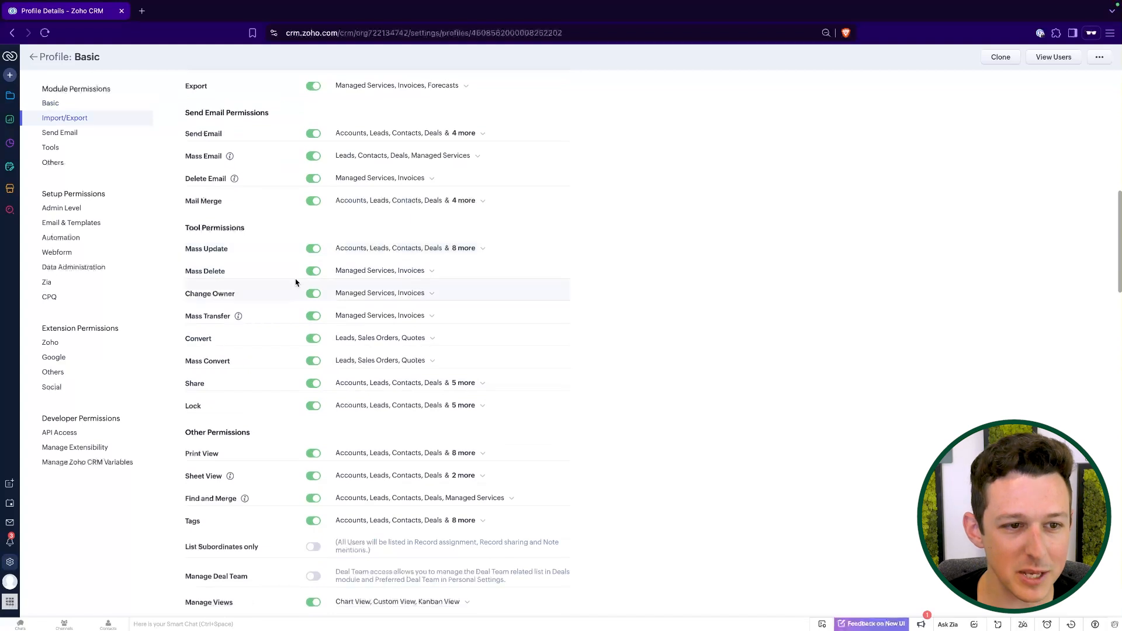
click(311, 271)
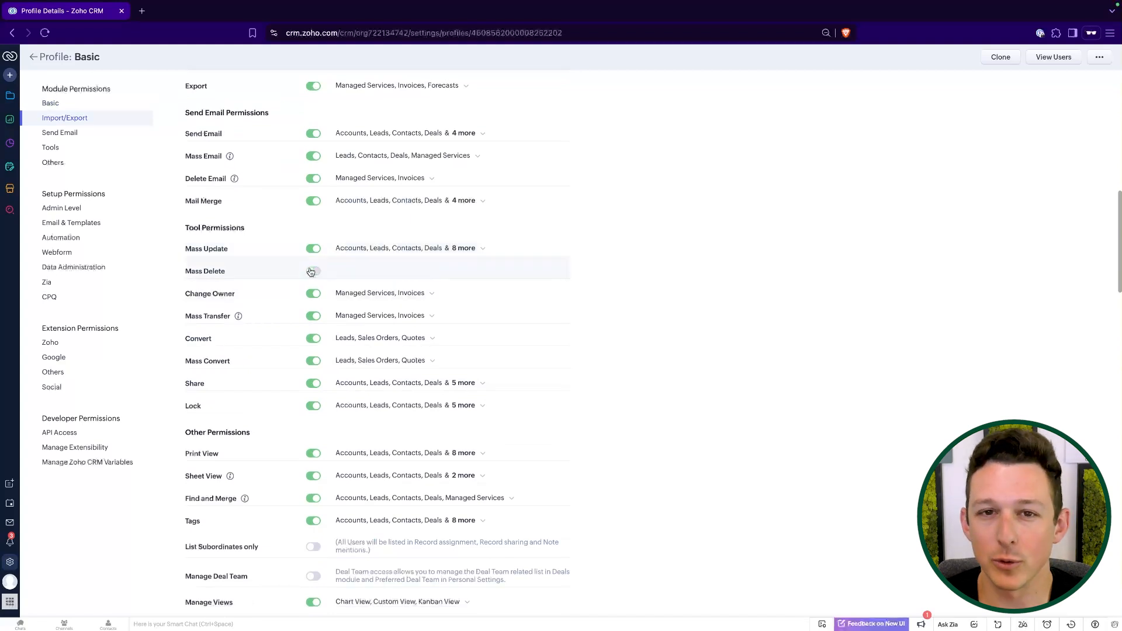
click(313, 317)
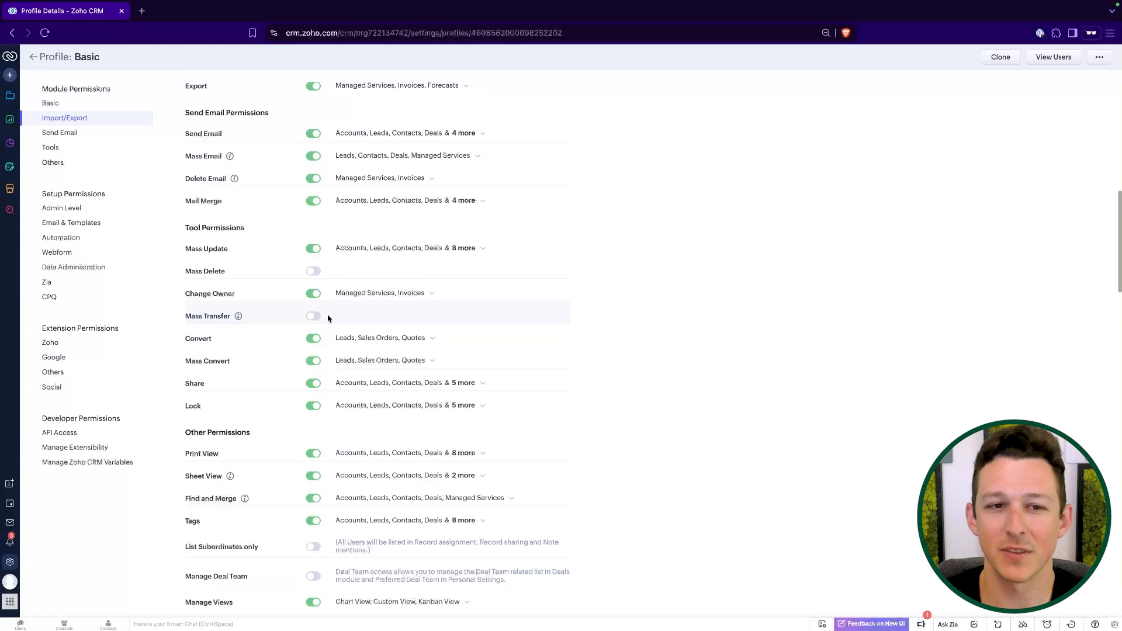
click(314, 178)
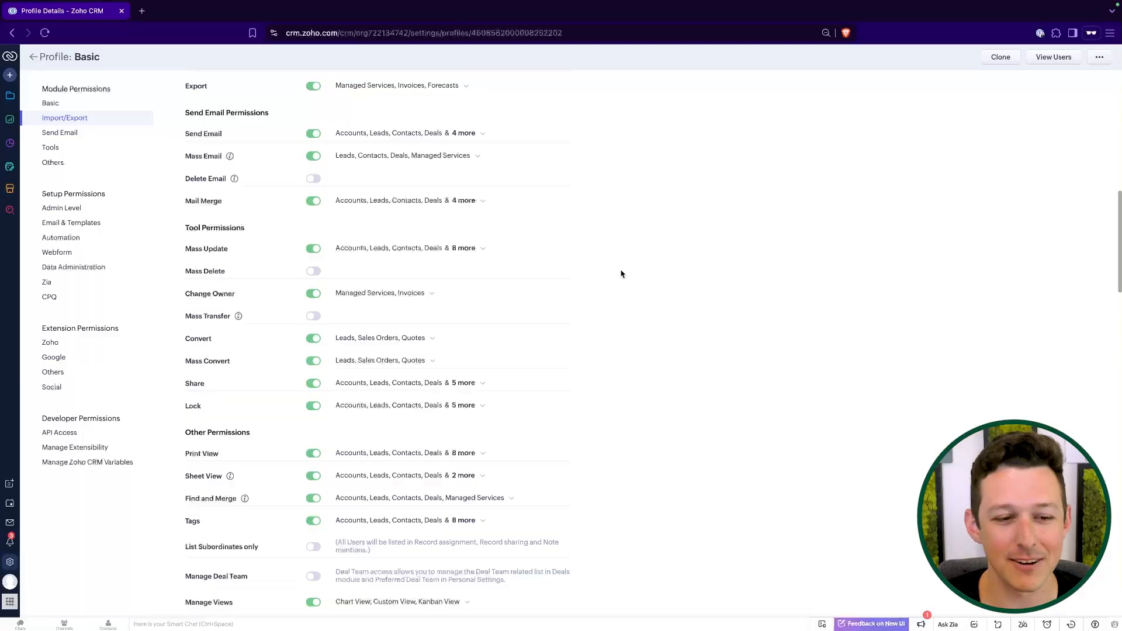
Disable all Setup Permissions of the Basic profile and enable them all again.
scroll(621, 274, down, 6)
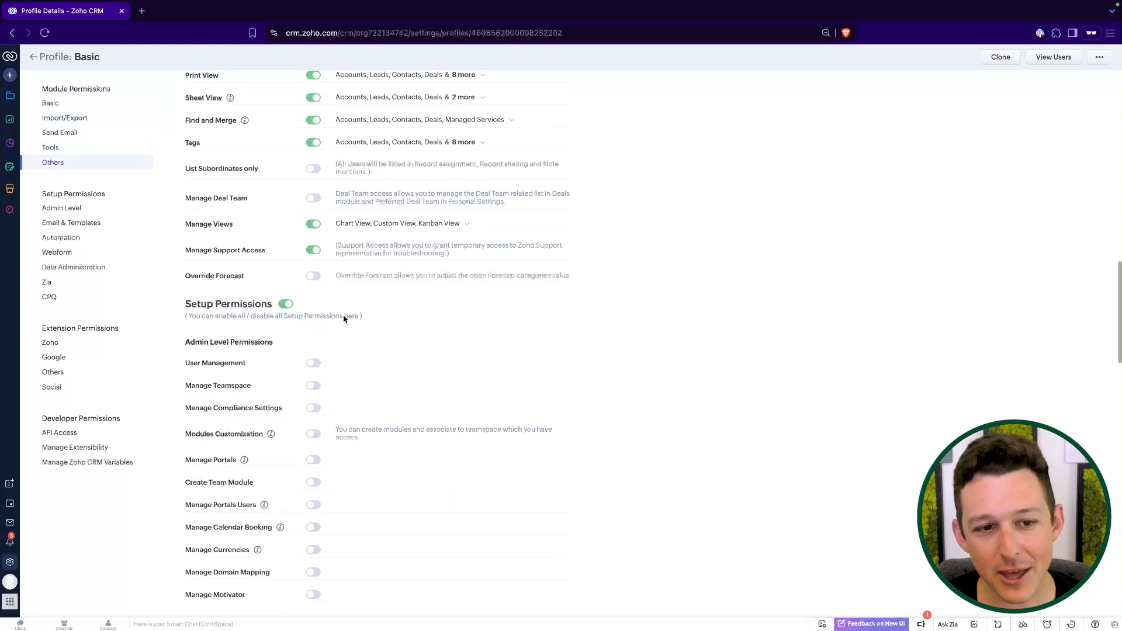
scroll(386, 328, down, 1)
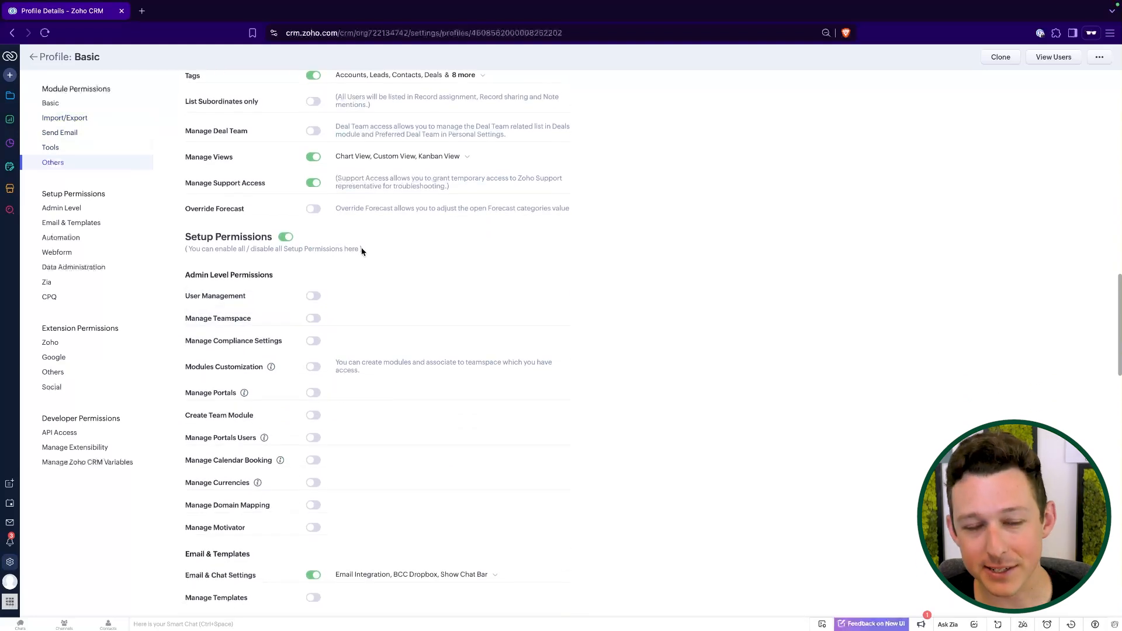
click(285, 237)
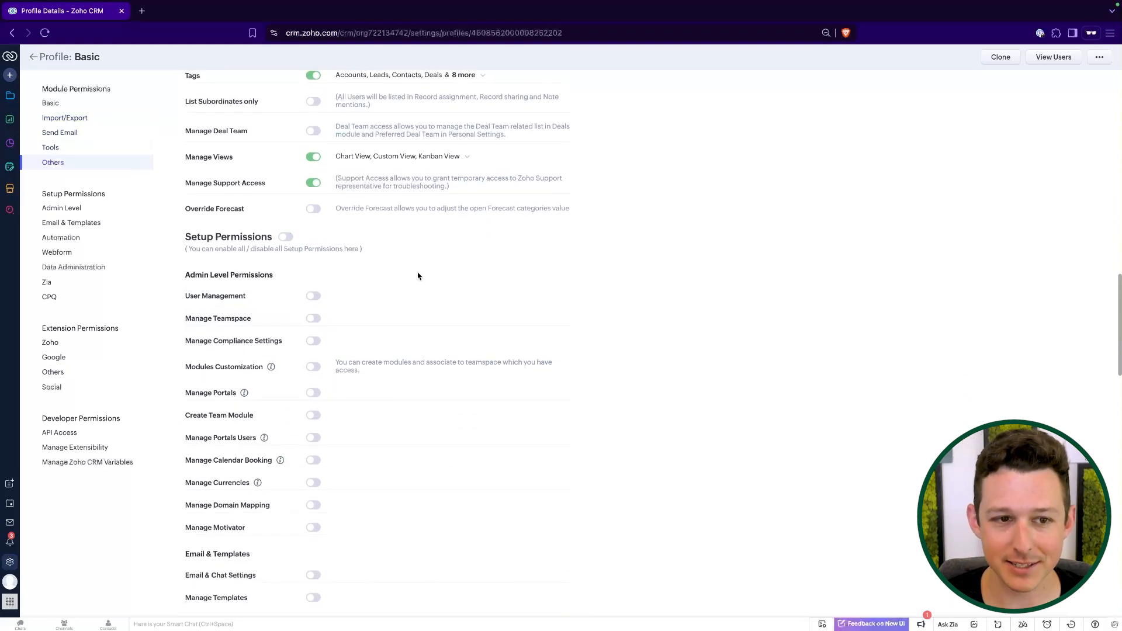
click(285, 237)
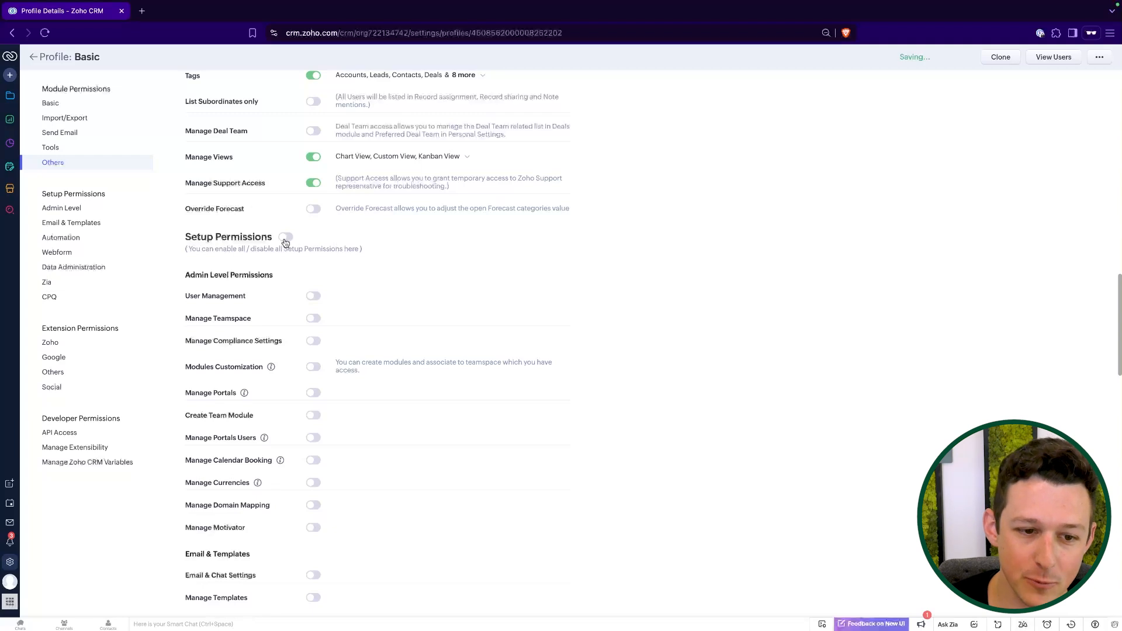
Disable every Admin Level permission of the Basic profile, from User Management through Manage Motivator.
scroll(356, 245, down, 2)
drag(180, 458, 524, 465)
click(313, 179)
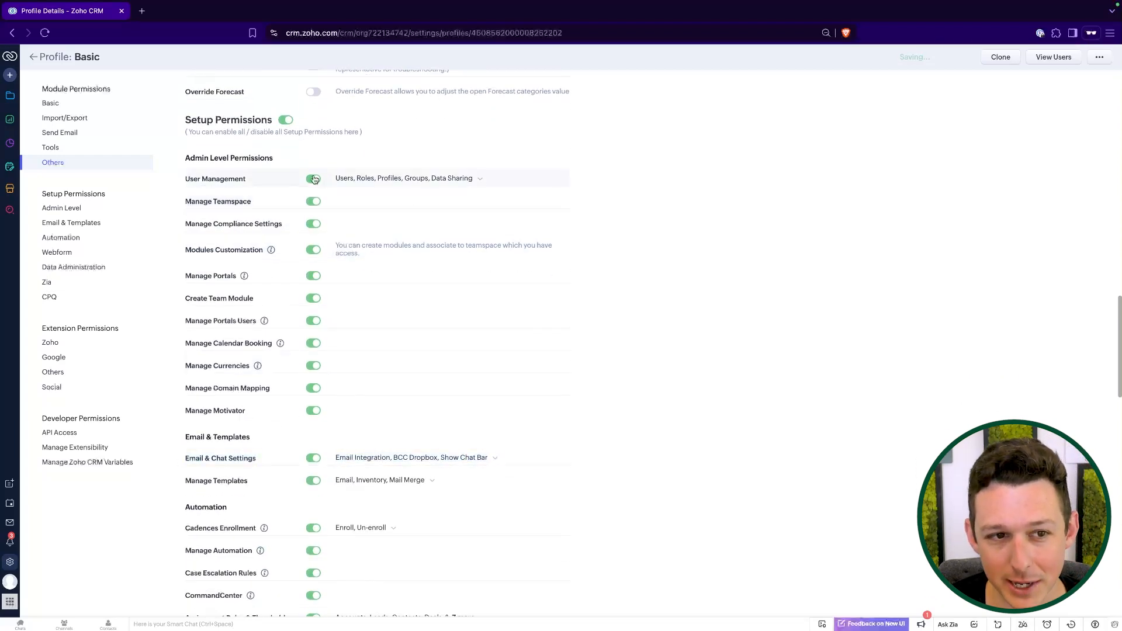
click(314, 250)
click(314, 276)
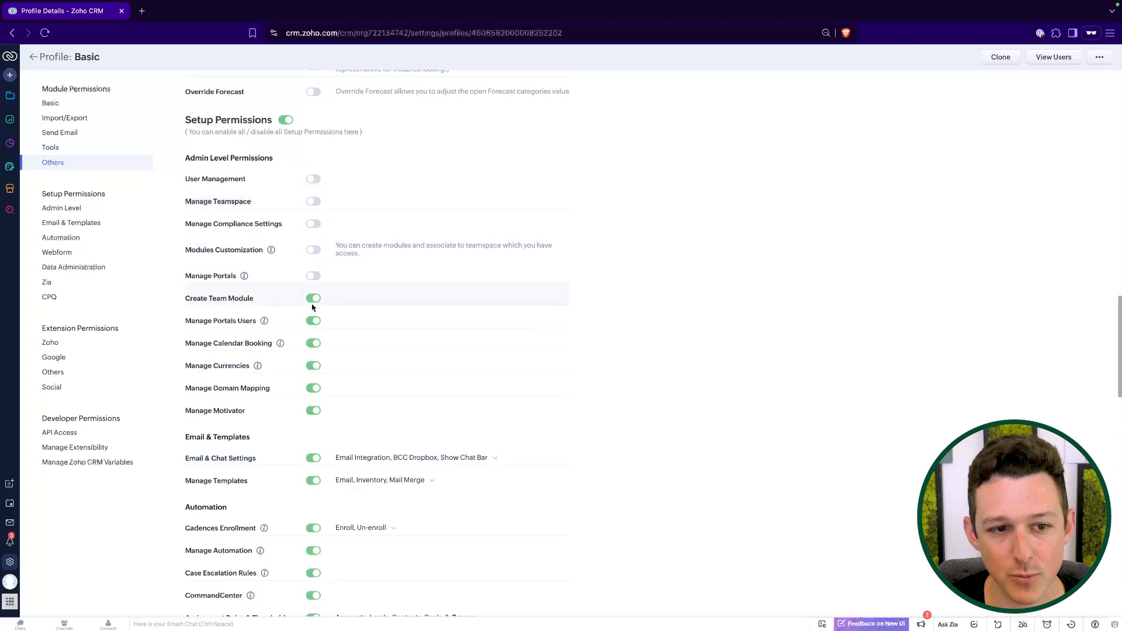
click(313, 298)
click(313, 321)
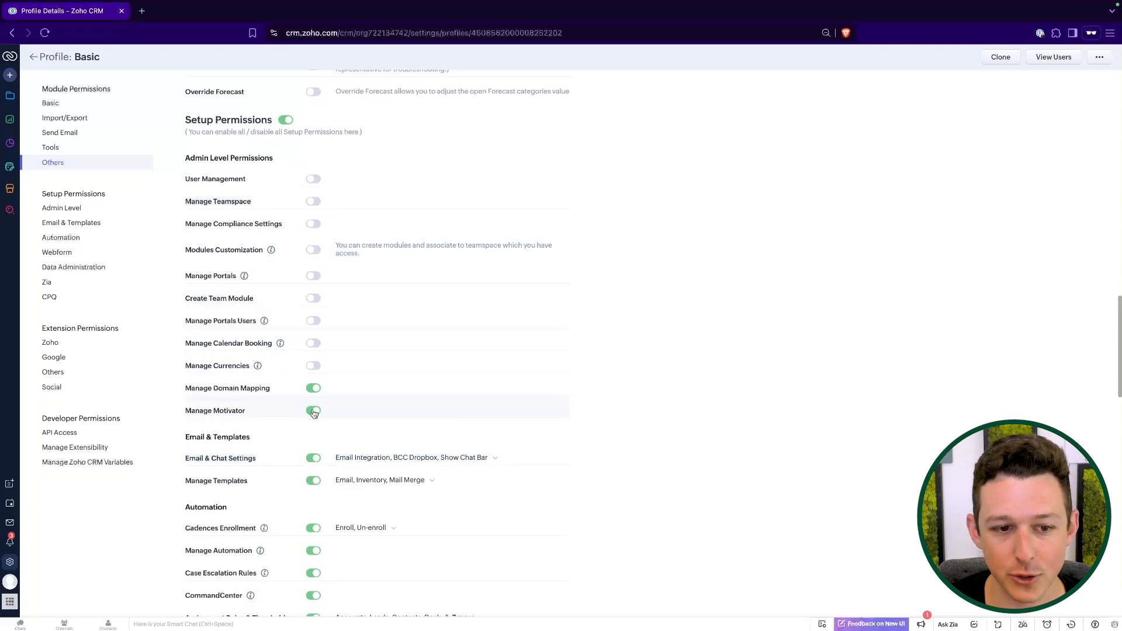
Disable Manage Templates in the Basic profile and limit Email & Chat Settings to Email Integration, without BCC Dropbox and Show Chat Bar.
scroll(313, 388, down, 1)
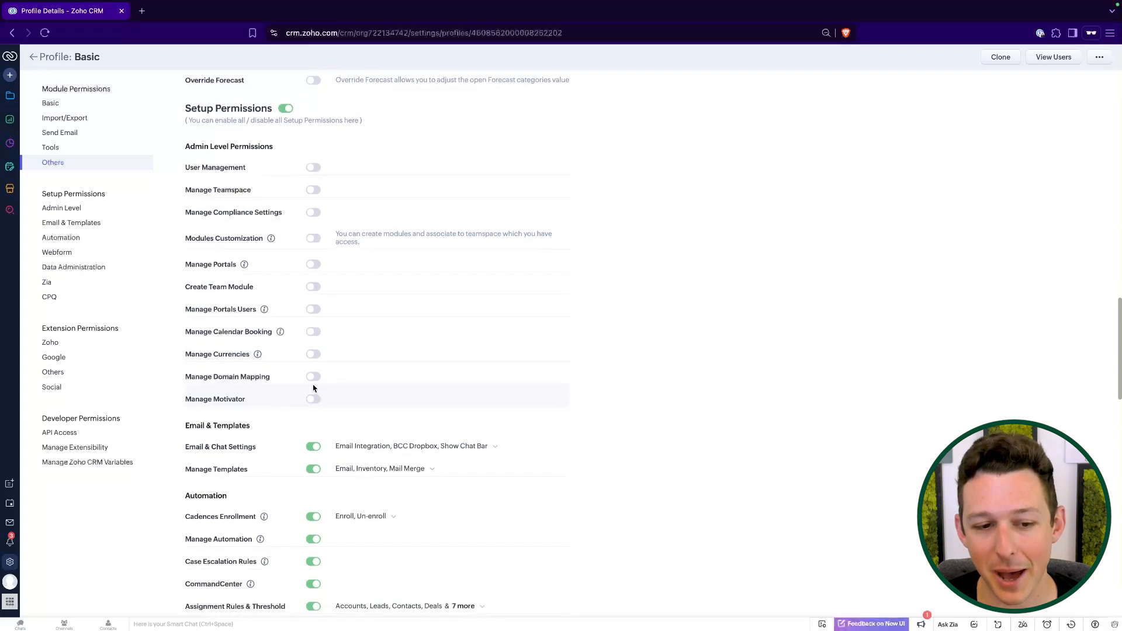
click(314, 469)
click(402, 448)
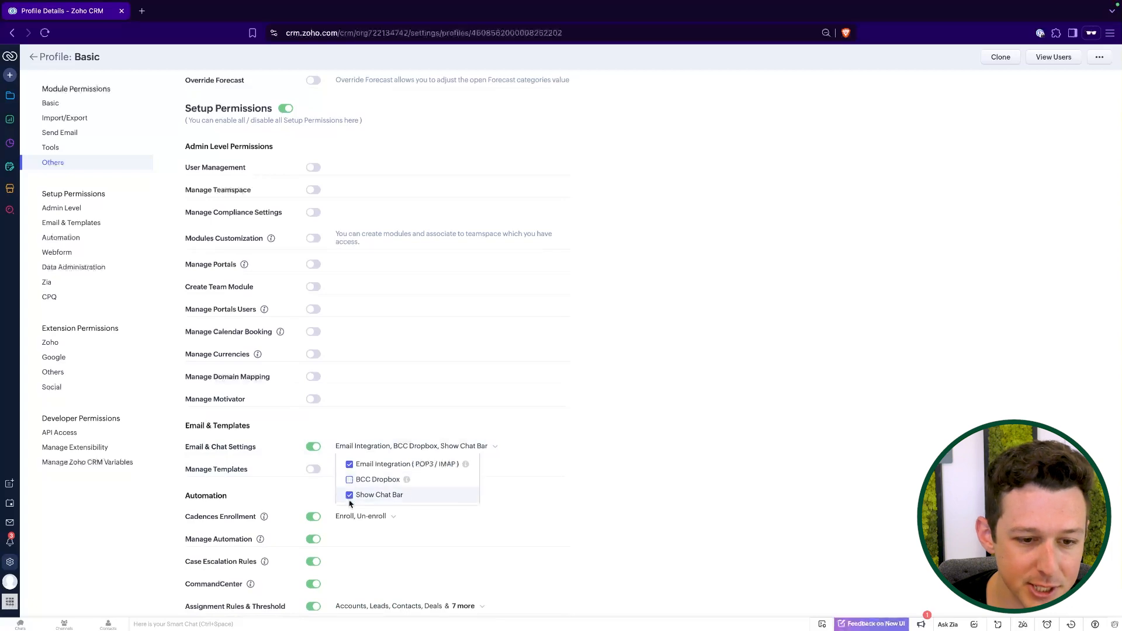
click(358, 479)
click(359, 494)
click(624, 487)
Disable all Automation and Webform permissions of the Basic profile and return to the Profiles list.
scroll(629, 485, down, 5)
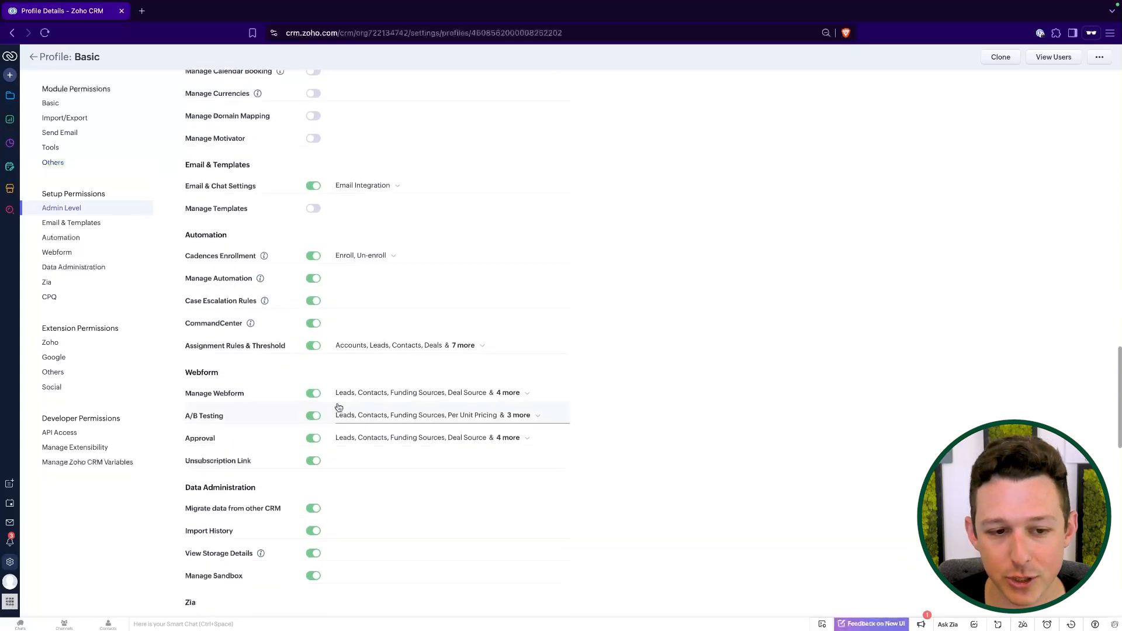
click(313, 256)
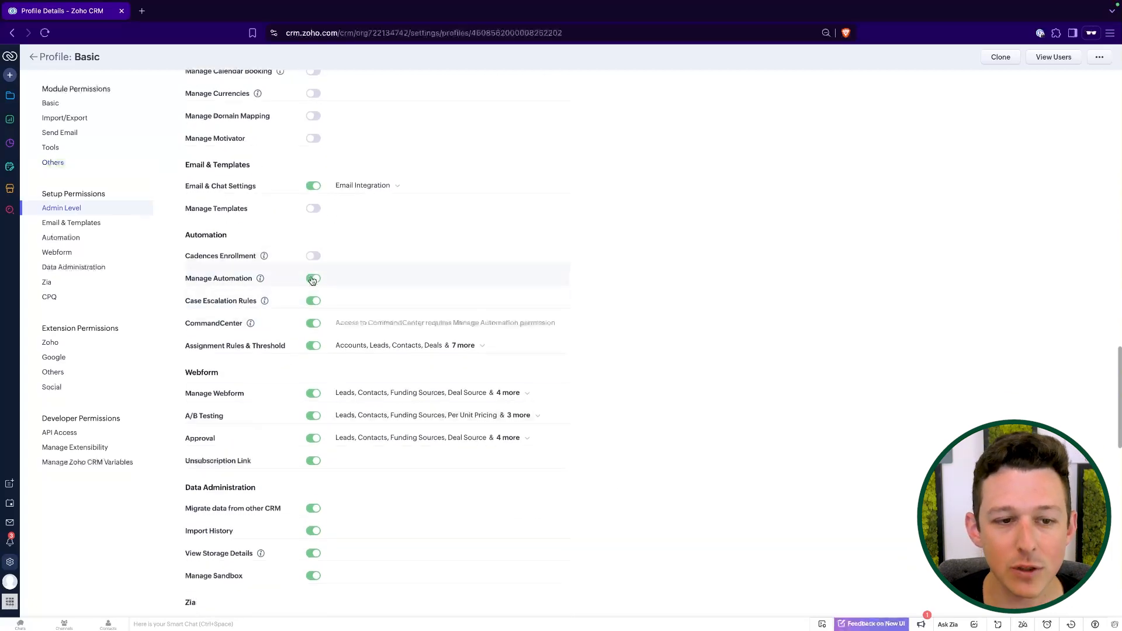
click(313, 345)
click(314, 415)
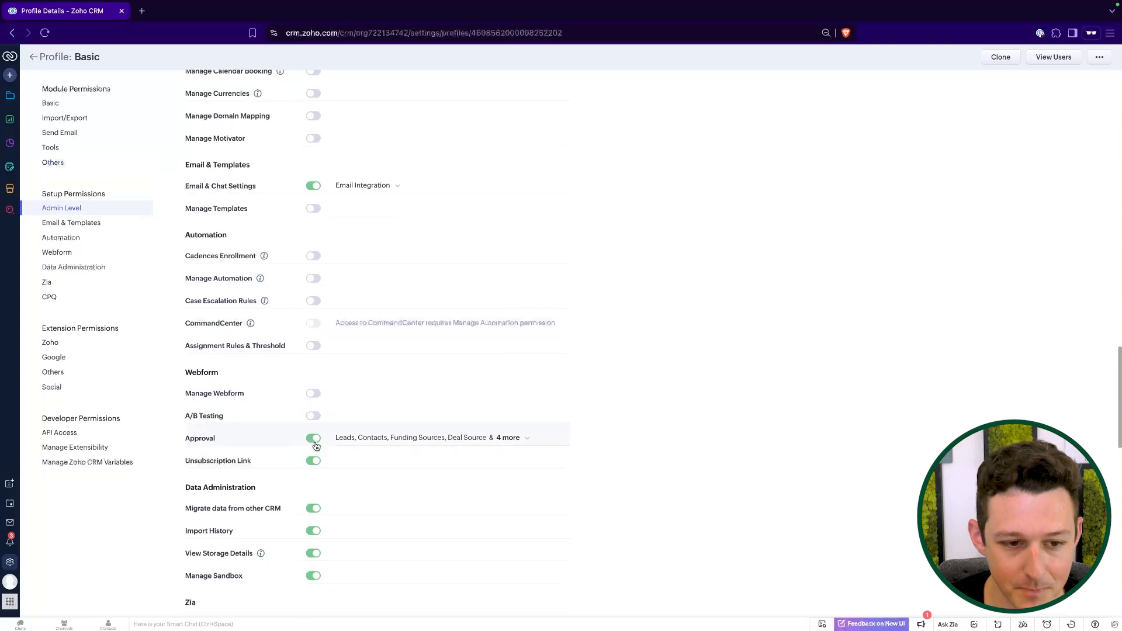
click(314, 439)
click(313, 461)
scroll(431, 441, up, 20)
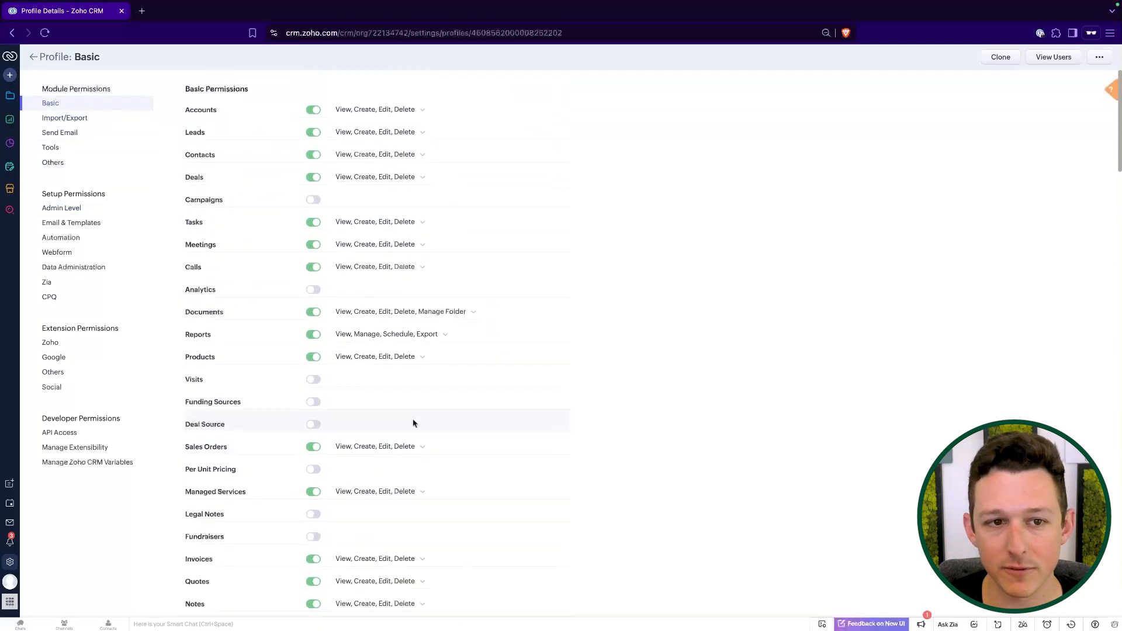
click(34, 56)
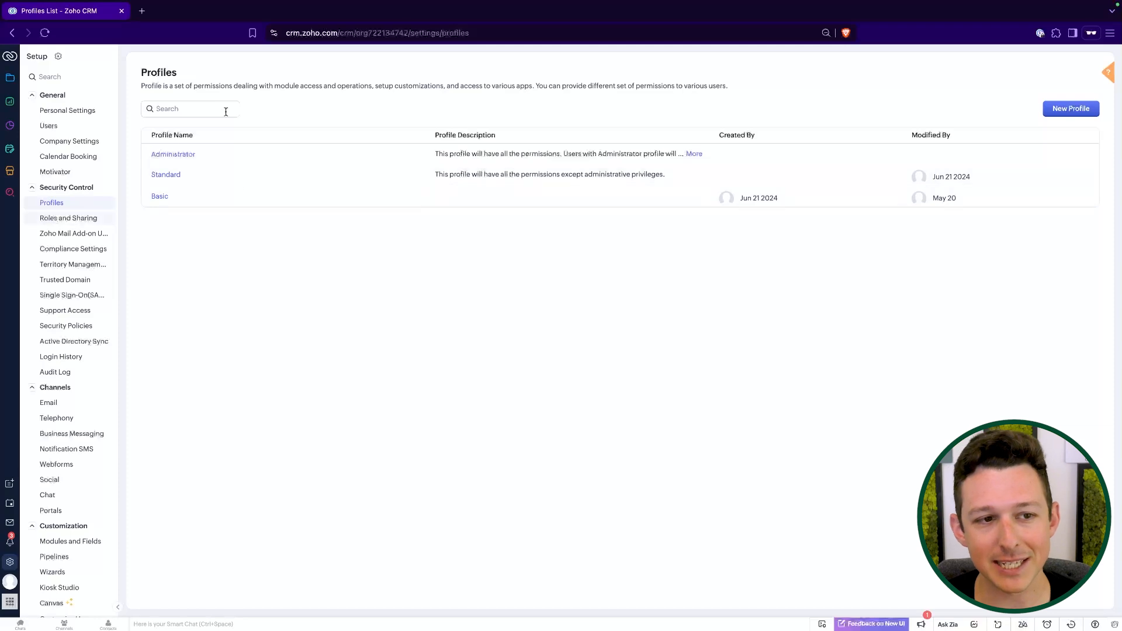
Review the role hierarchy and the default organization permissions for data sharing, and open the sharing rules.
click(90, 218)
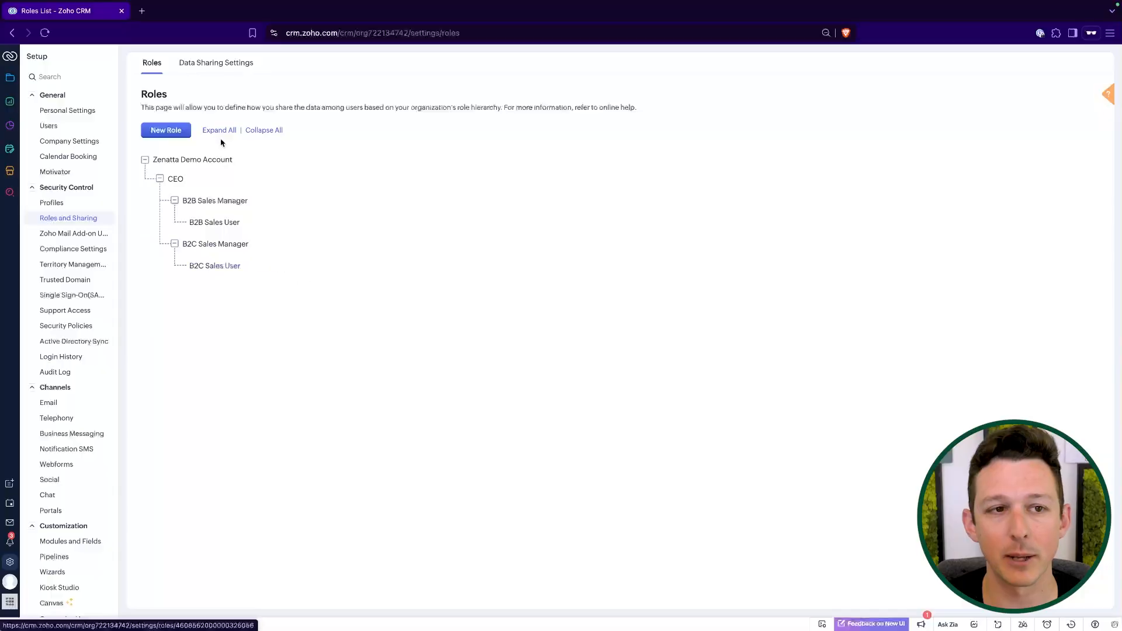
click(221, 69)
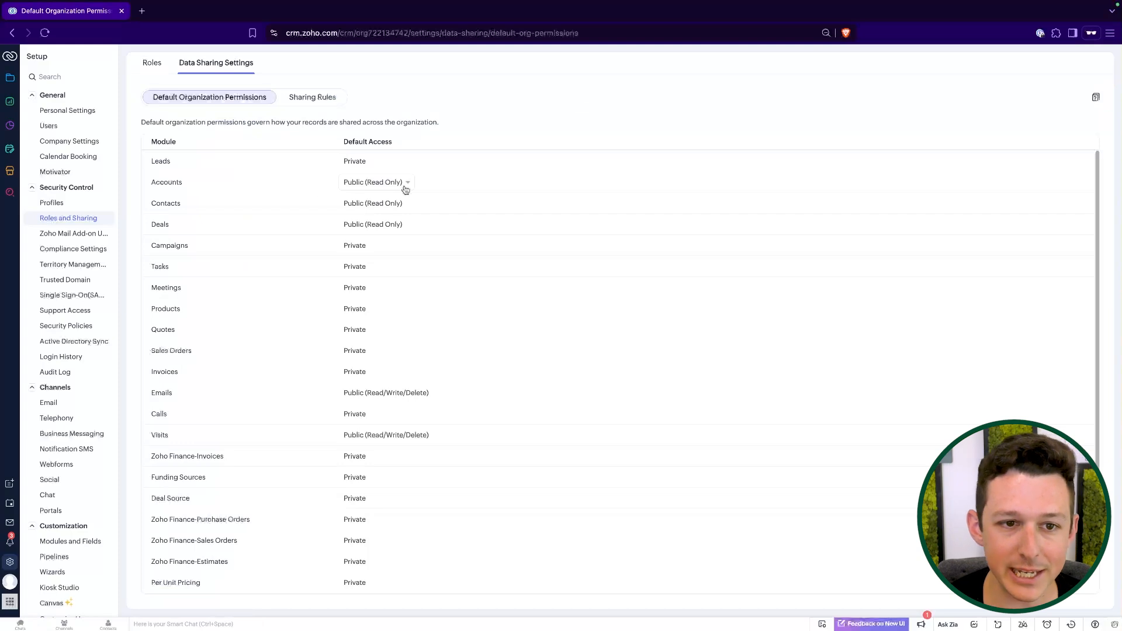
click(316, 97)
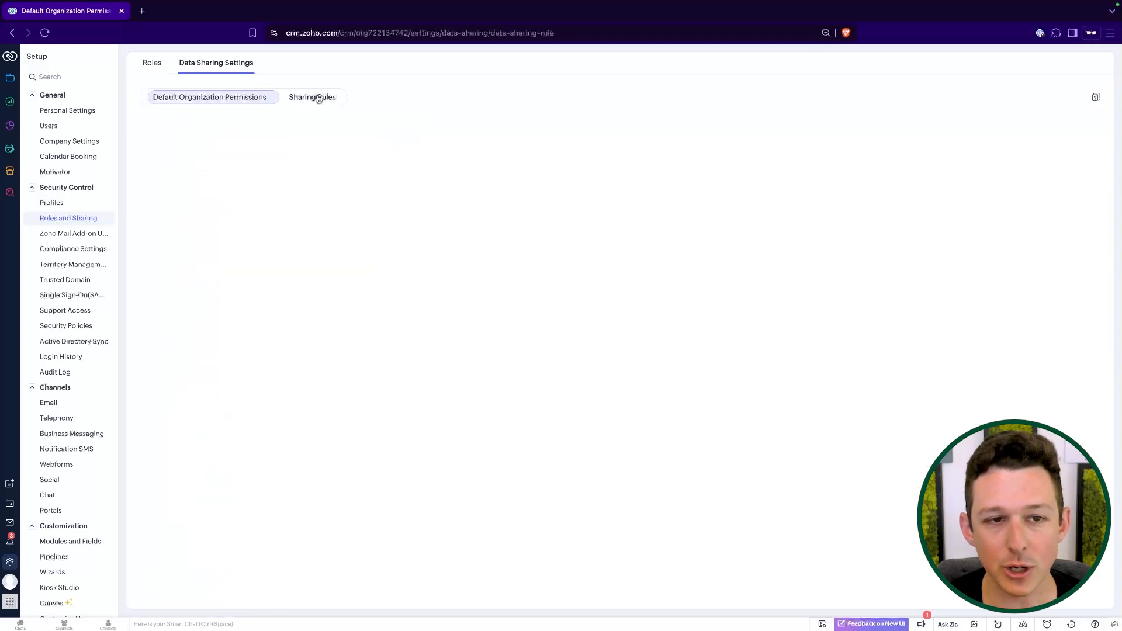
Start a new sharing rule for the Deals module and name it "Manager to Sales Rep".
click(625, 325)
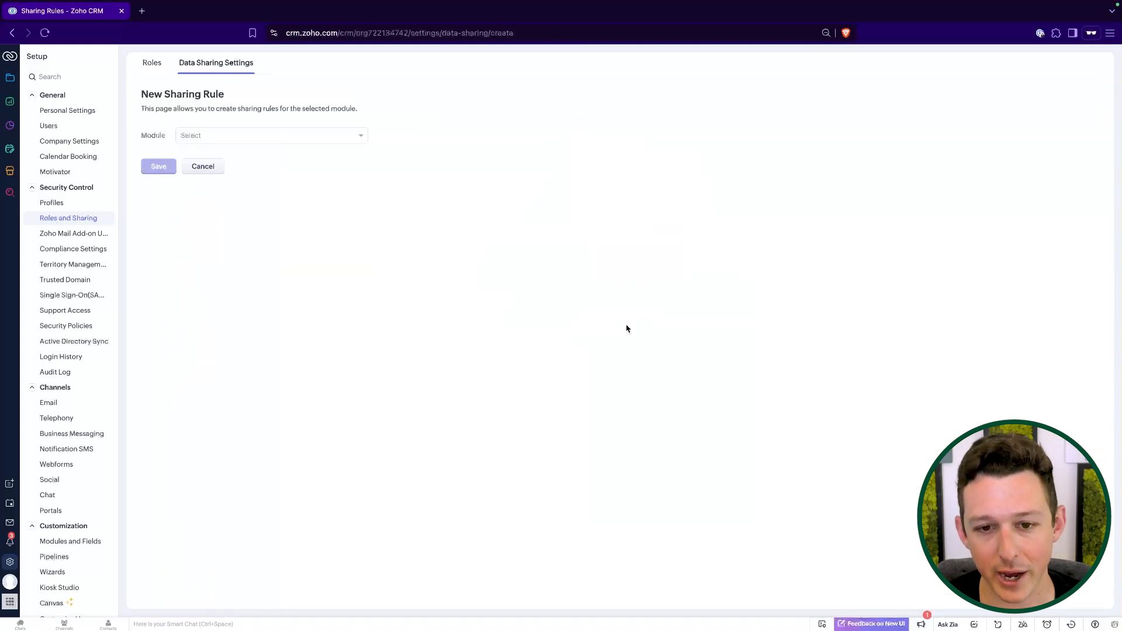
click(327, 137)
scroll(280, 205, down, 2)
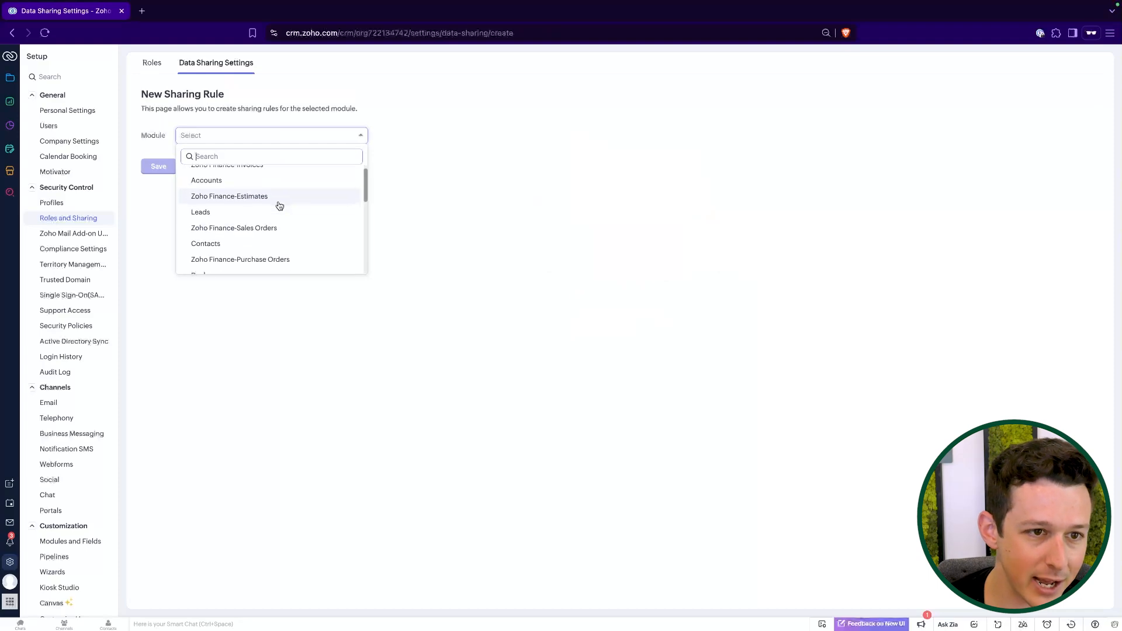
scroll(280, 205, down, 1)
click(268, 218)
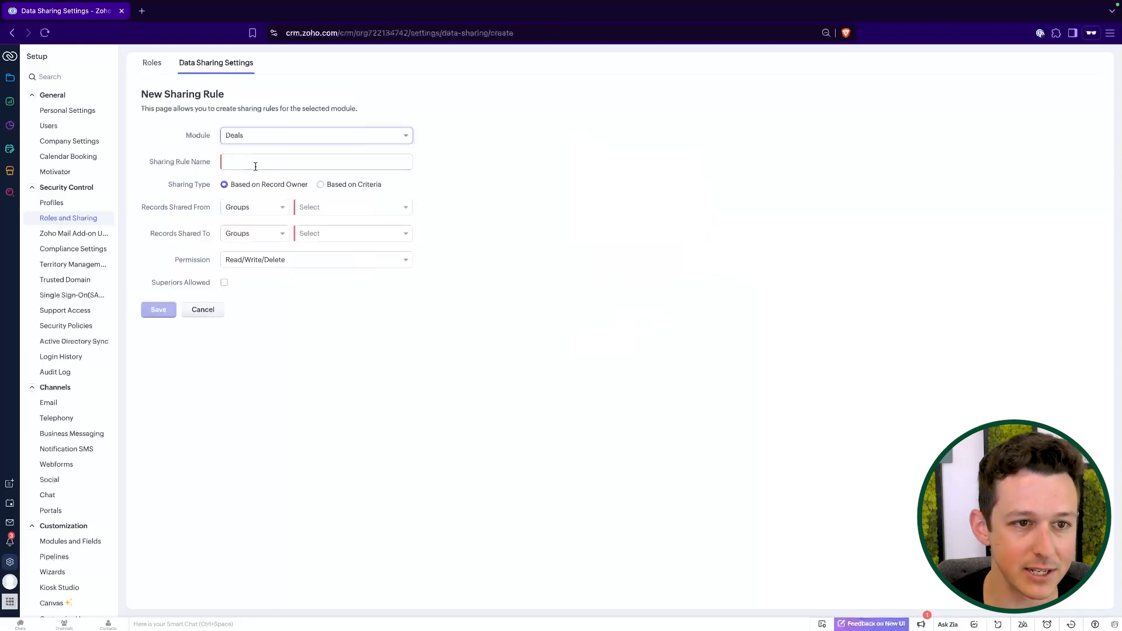
click(259, 164)
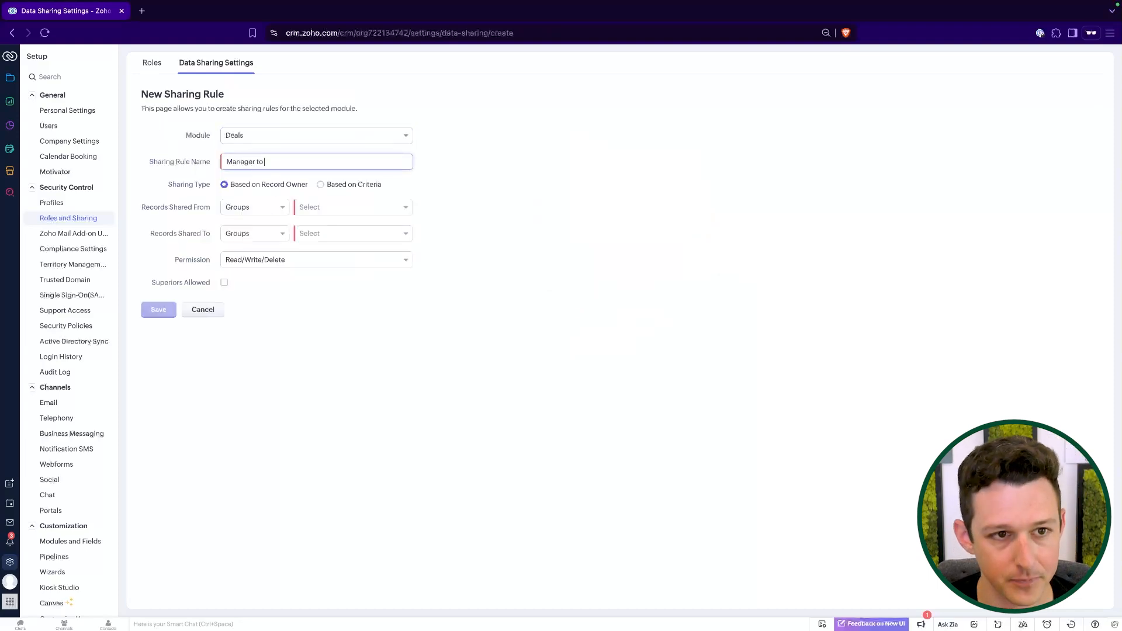
Set the rule to share records from the B2C Sales Manager role to the B2C Sales User role.
click(255, 207)
click(251, 243)
click(315, 209)
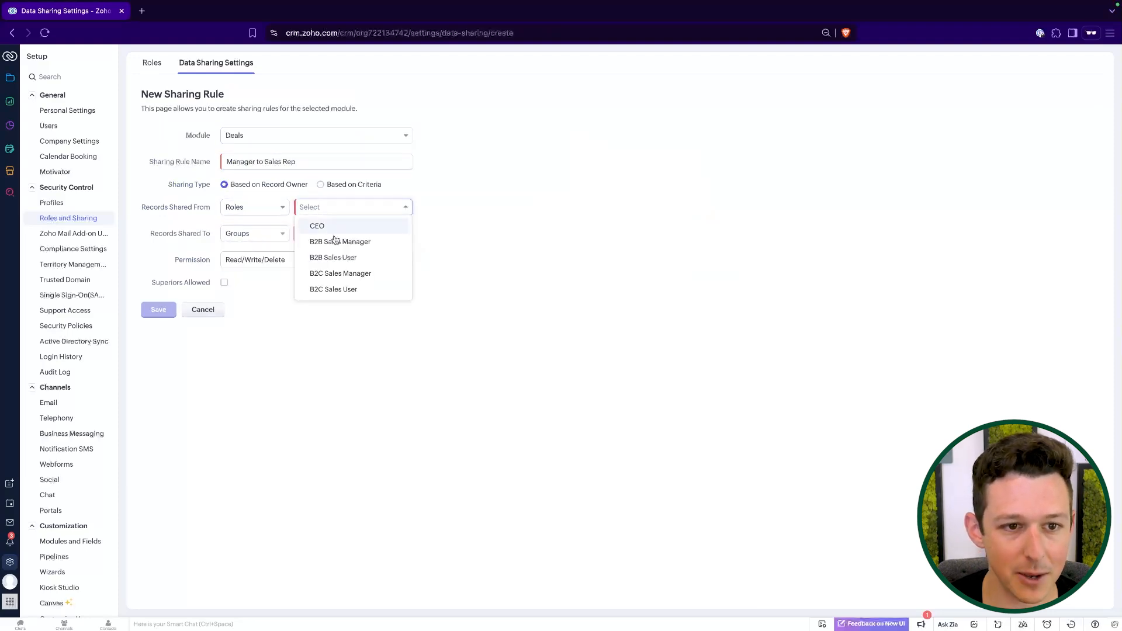
click(340, 274)
click(275, 233)
click(260, 271)
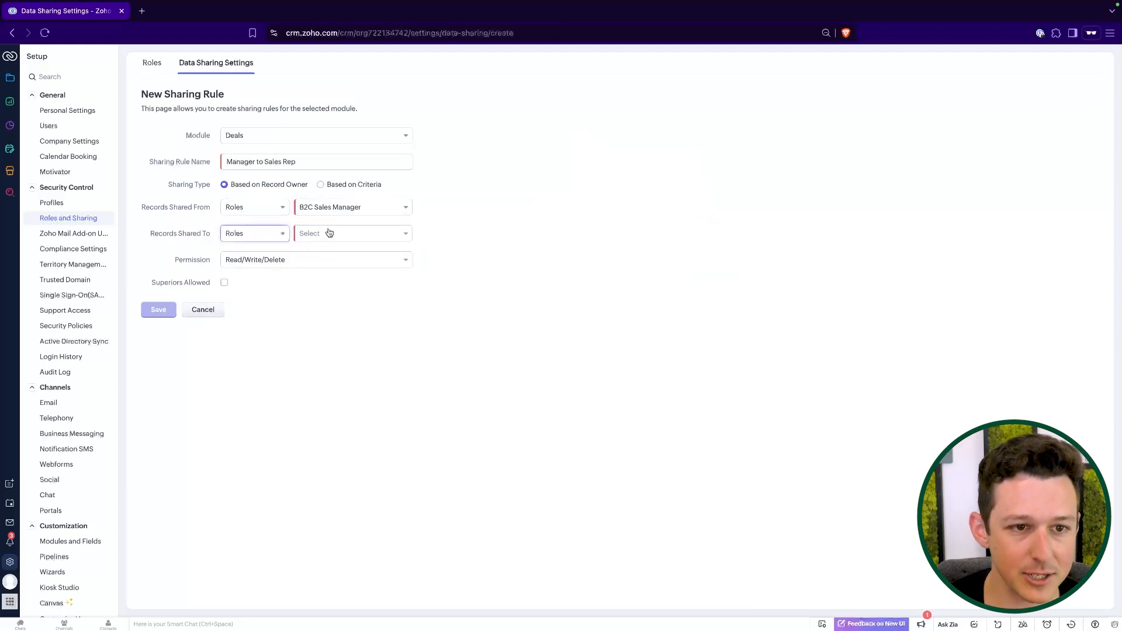
click(329, 233)
click(327, 316)
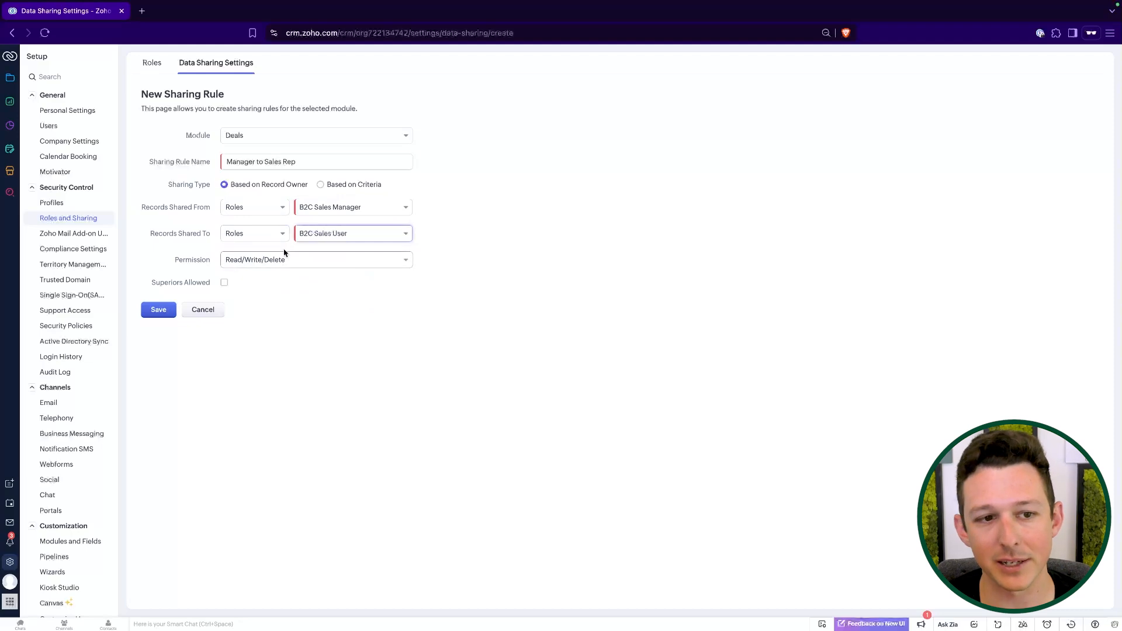
Set the sharing rule's permission to Read Only, save the rule and go back to the role hierarchy.
click(285, 258)
click(271, 313)
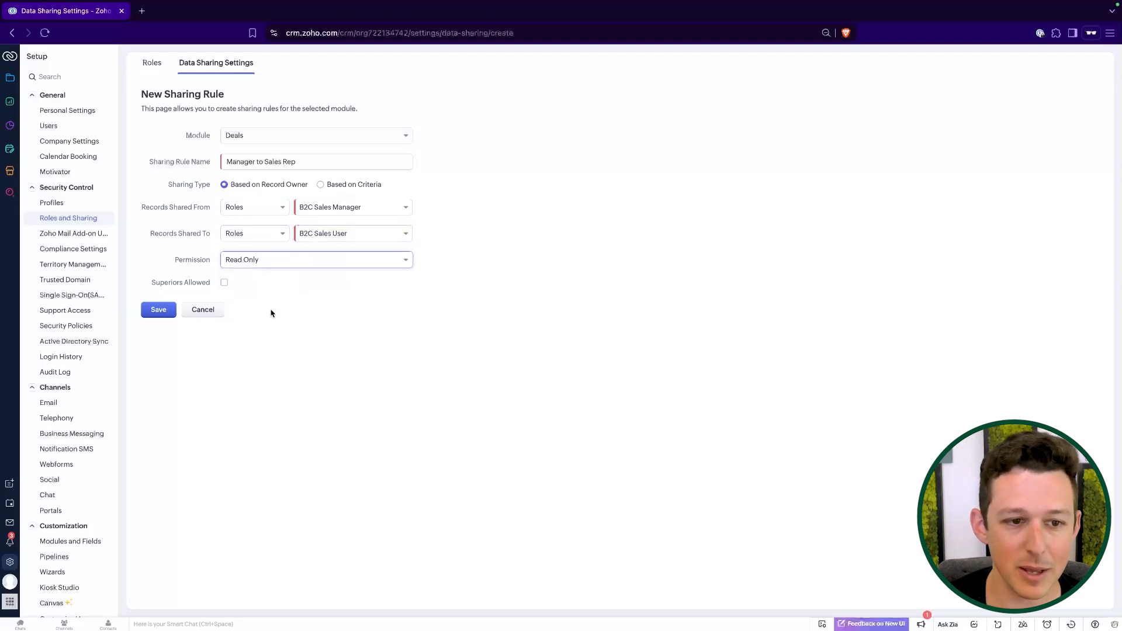
click(157, 310)
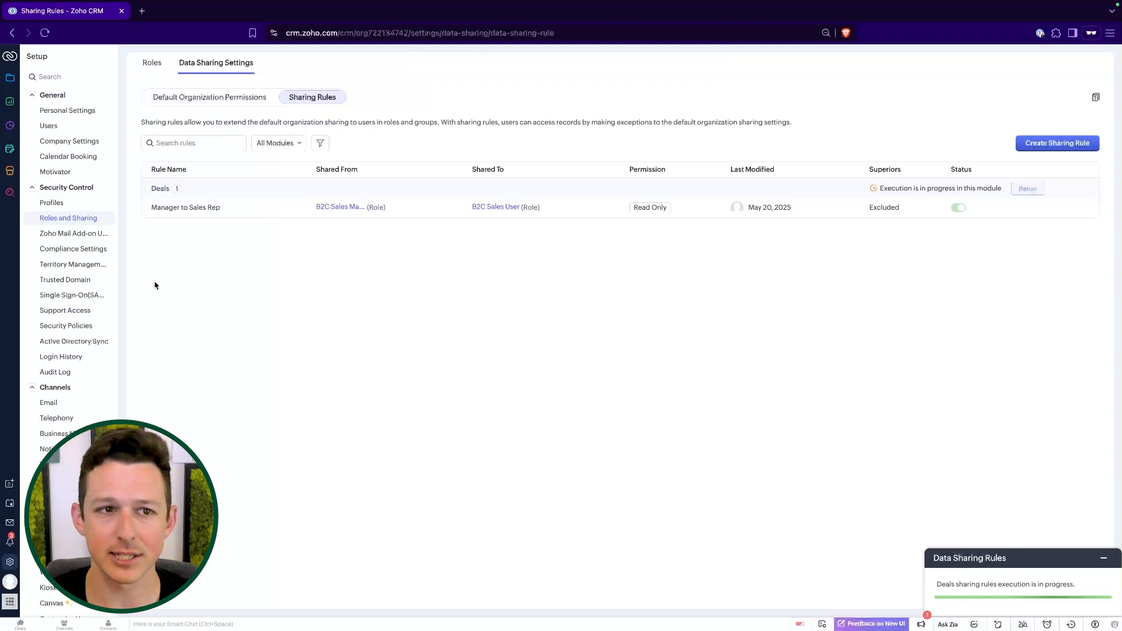
click(152, 63)
mouse_move(304, 222)
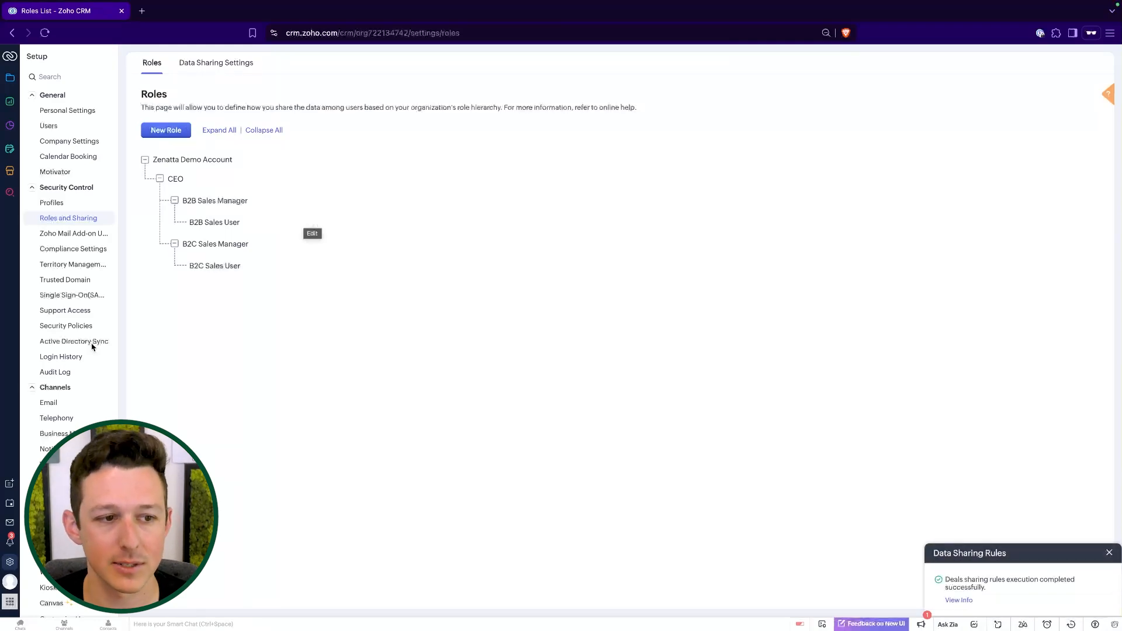
Collapse the Security Control settings and examine the Email channel's compose, email sharing and IMAP integration settings.
click(33, 192)
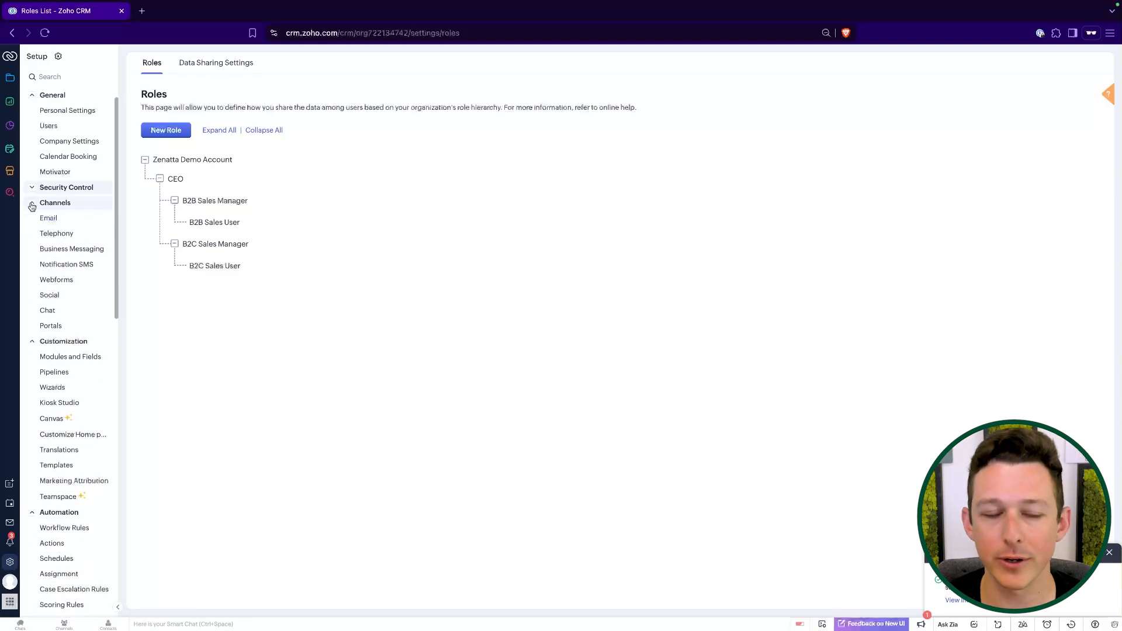
click(57, 221)
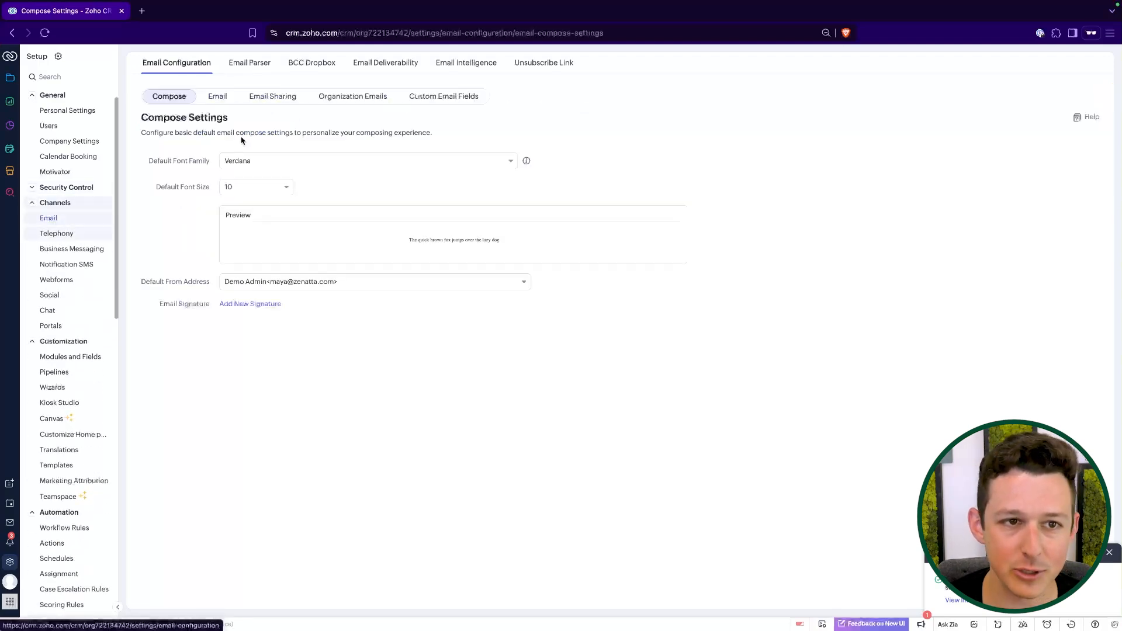
click(280, 99)
click(217, 98)
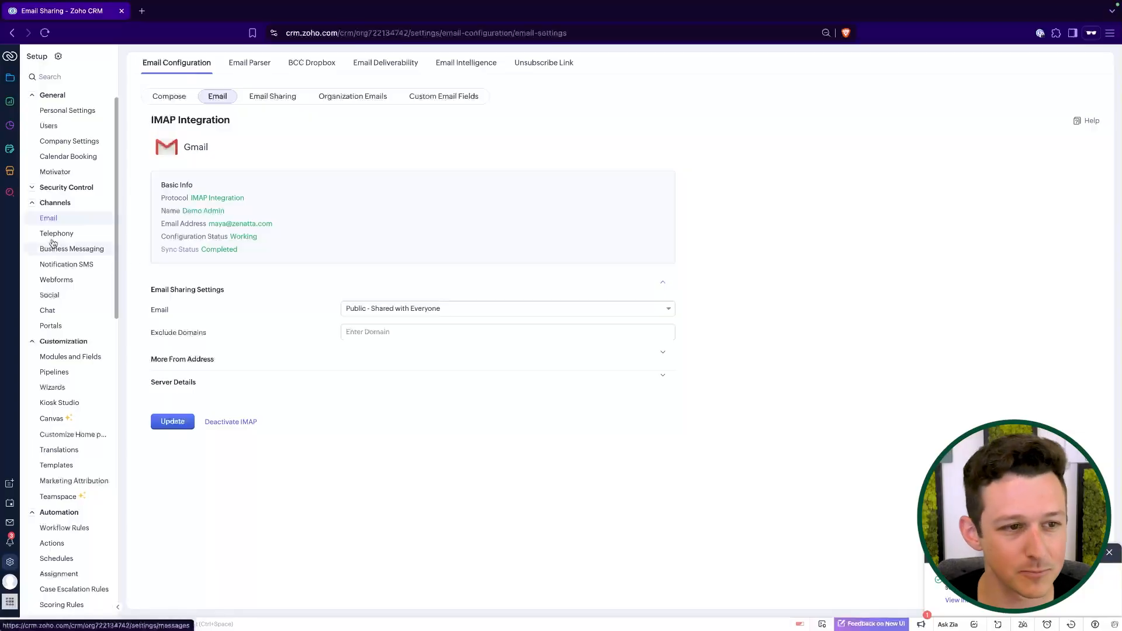
Open the Telephony channel's configuration in the Zoho One admin panel and view its Telephony MarketPlace.
click(55, 234)
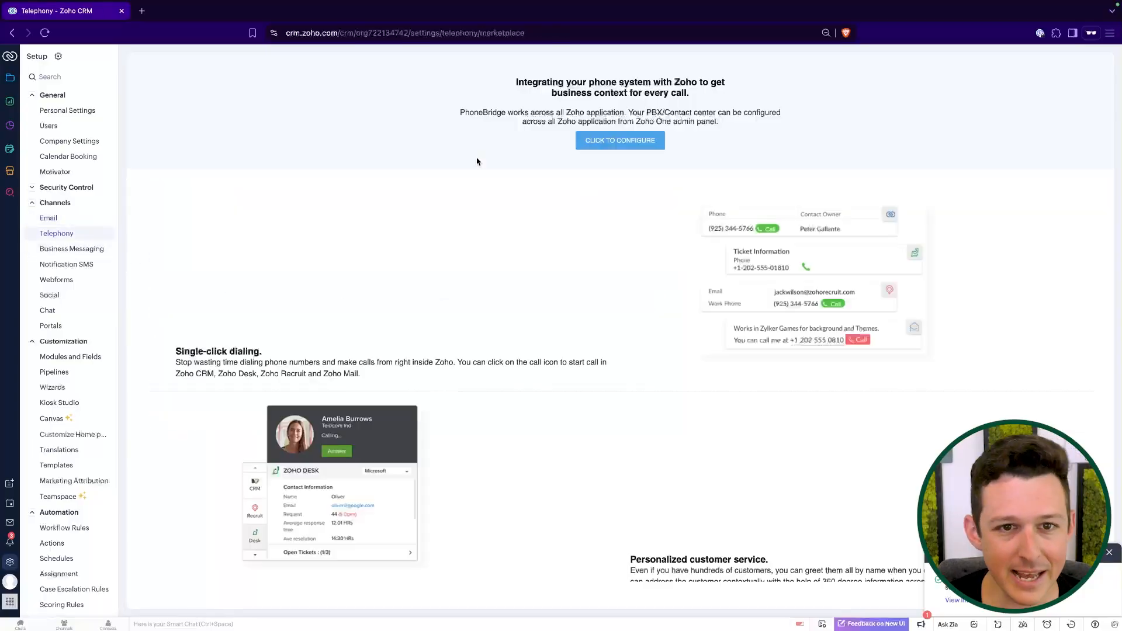
click(610, 150)
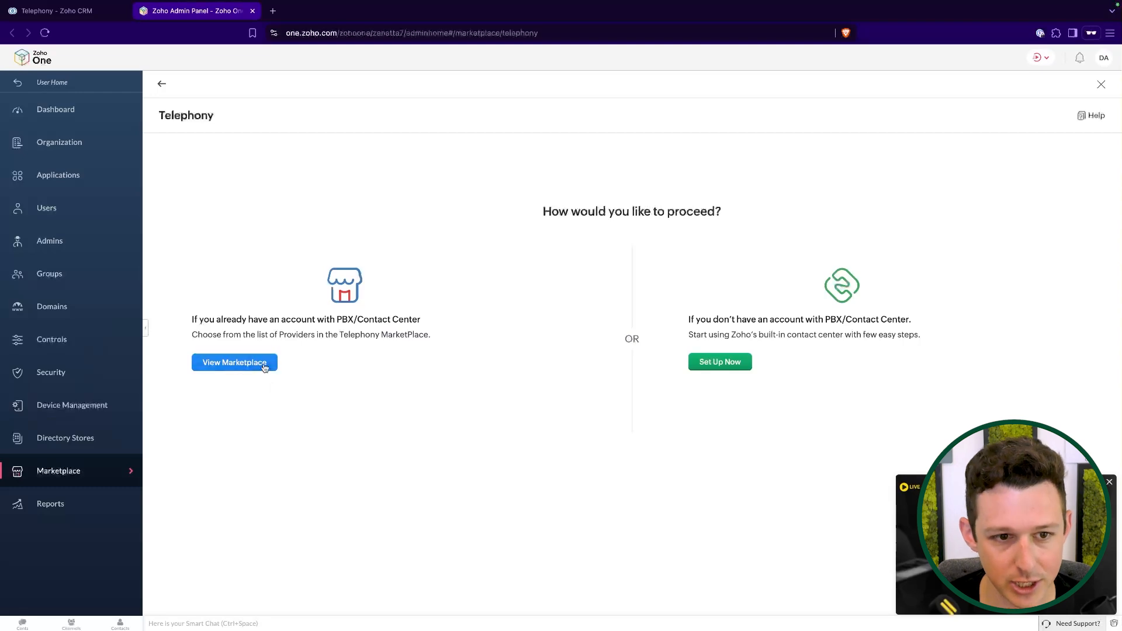
click(265, 367)
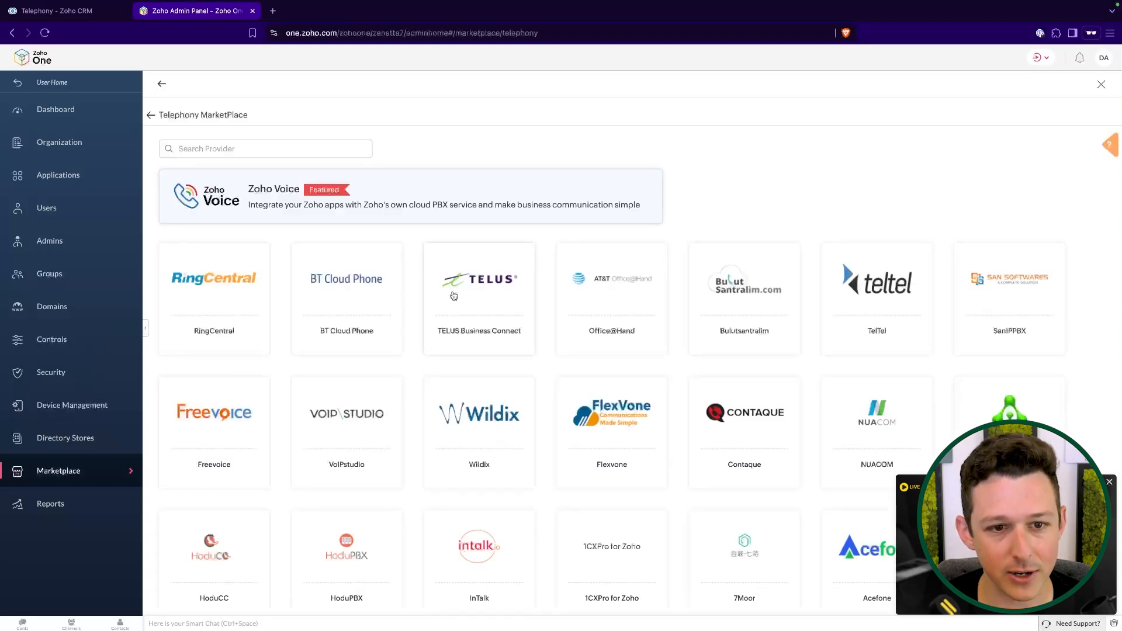
Browse the phone providers offered in the Telephony MarketPlace, including Zoho Voice, and dismiss the live video pop-up.
scroll(417, 252, down, 15)
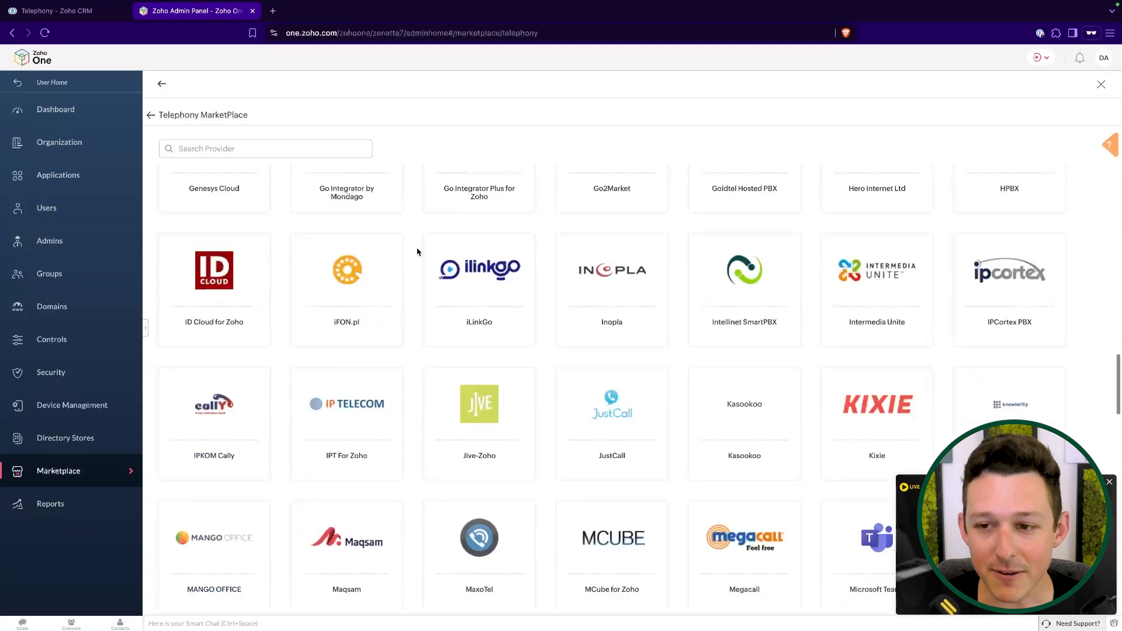
click(1110, 483)
scroll(720, 415, up, 15)
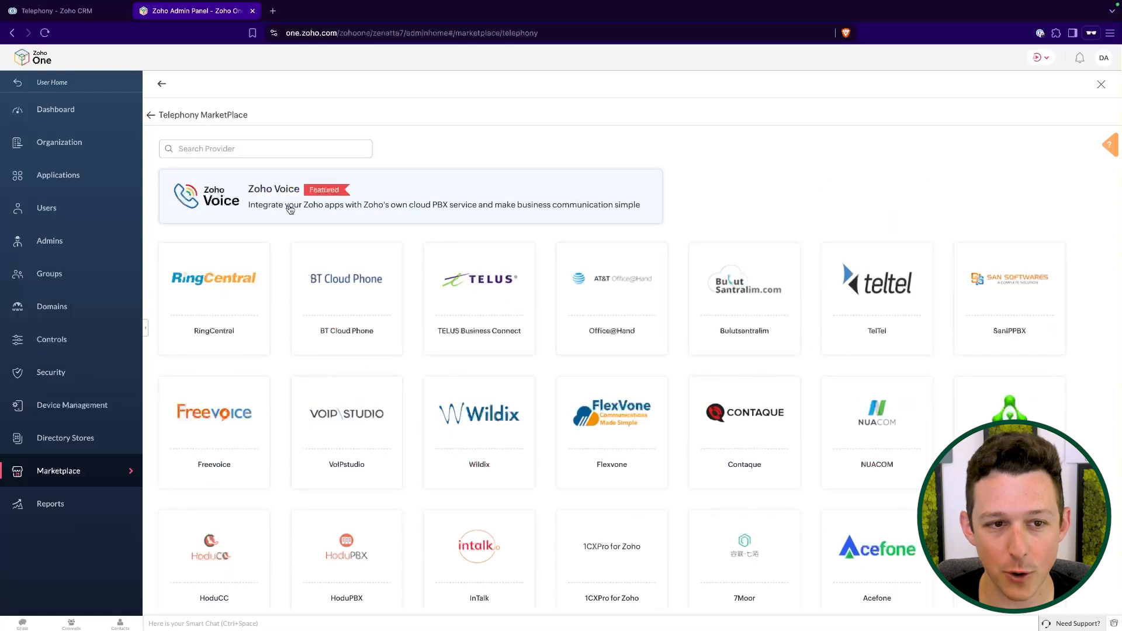
scroll(290, 209, down, 8)
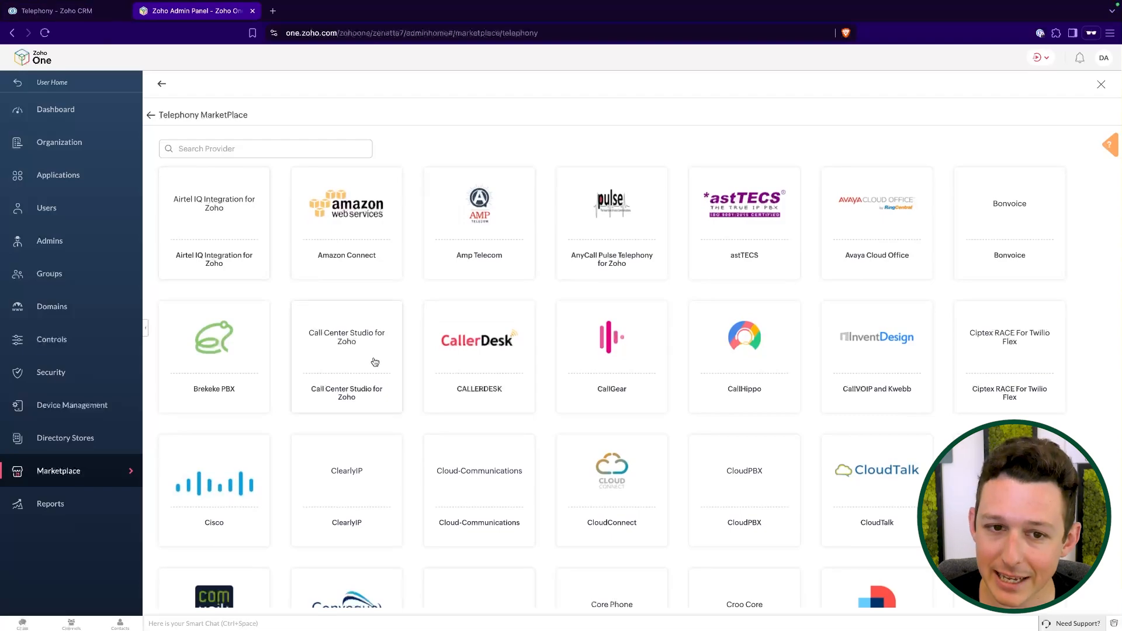
scroll(374, 362, down, 7)
scroll(375, 362, down, 18)
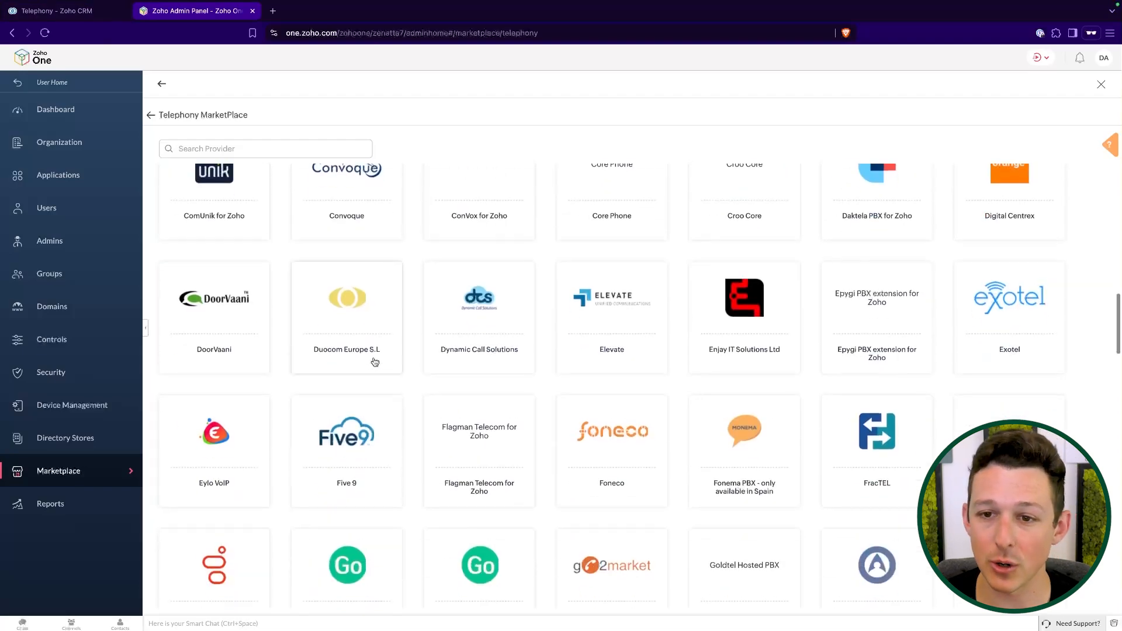
scroll(375, 363, up, 20)
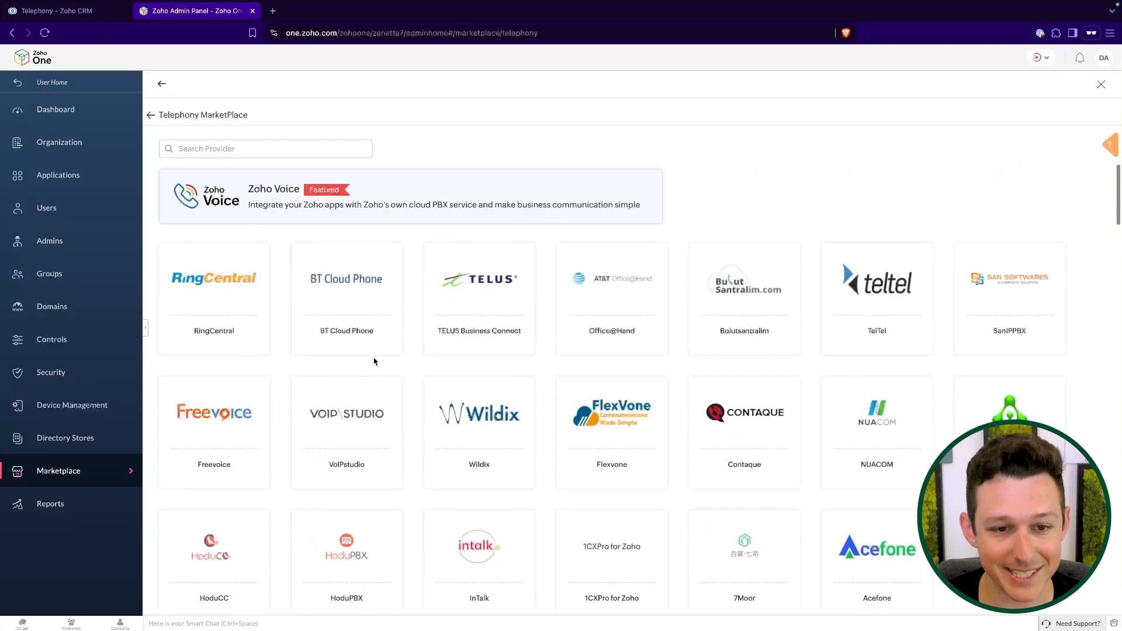
Switch back to Zoho CRM, collapse the Channels settings and open the Leads module's Standard layout from Modules and Fields.
click(64, 11)
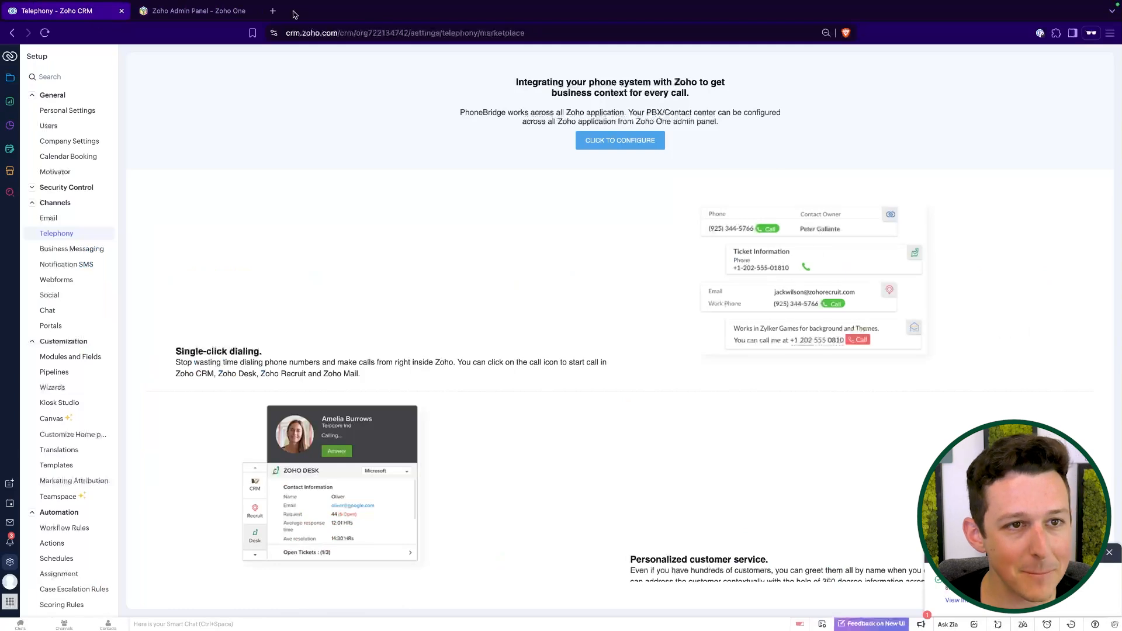
click(32, 205)
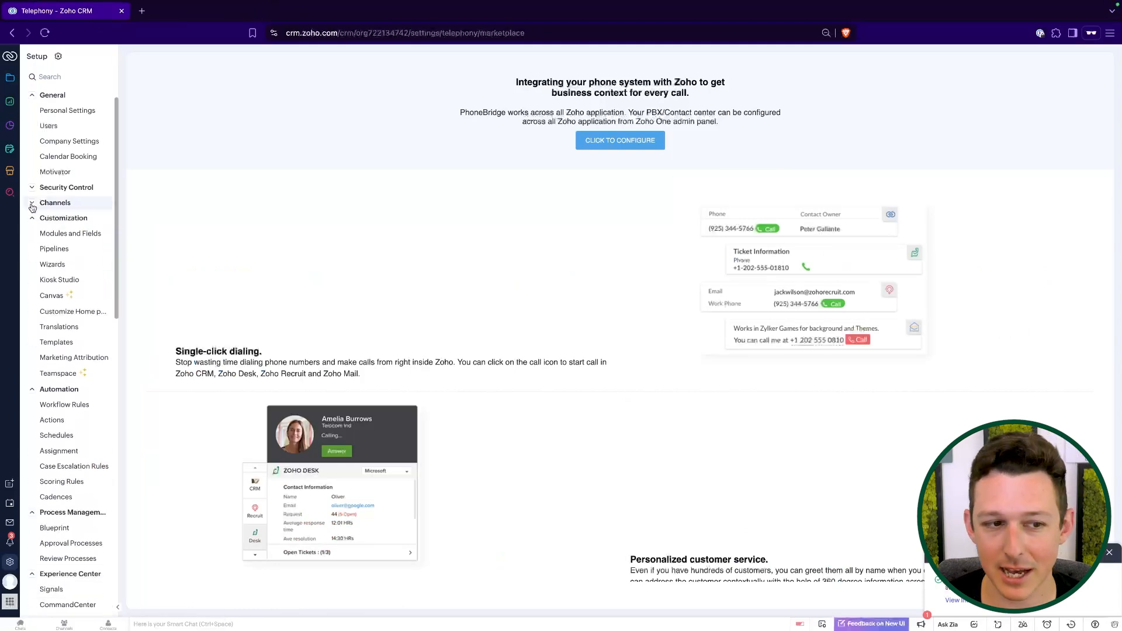
click(74, 236)
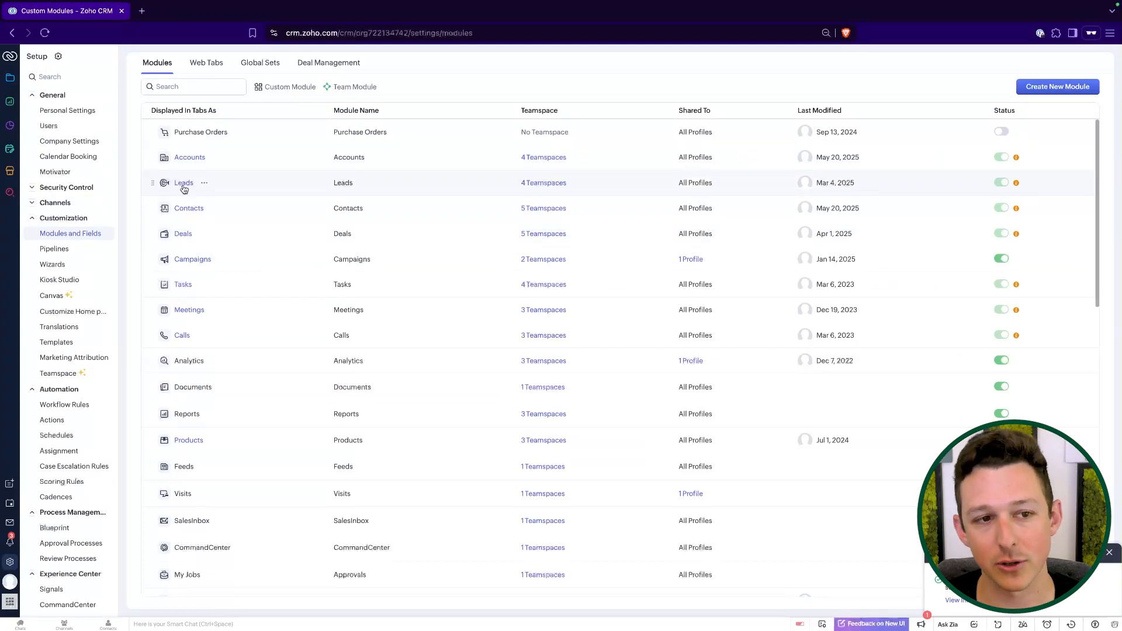
click(184, 184)
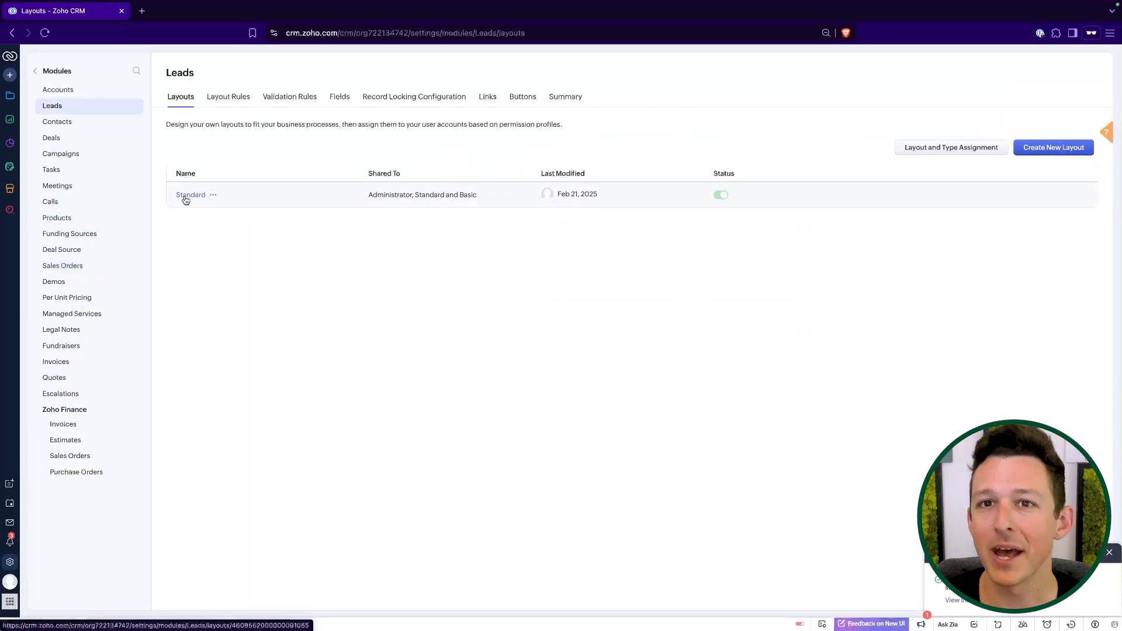
click(185, 200)
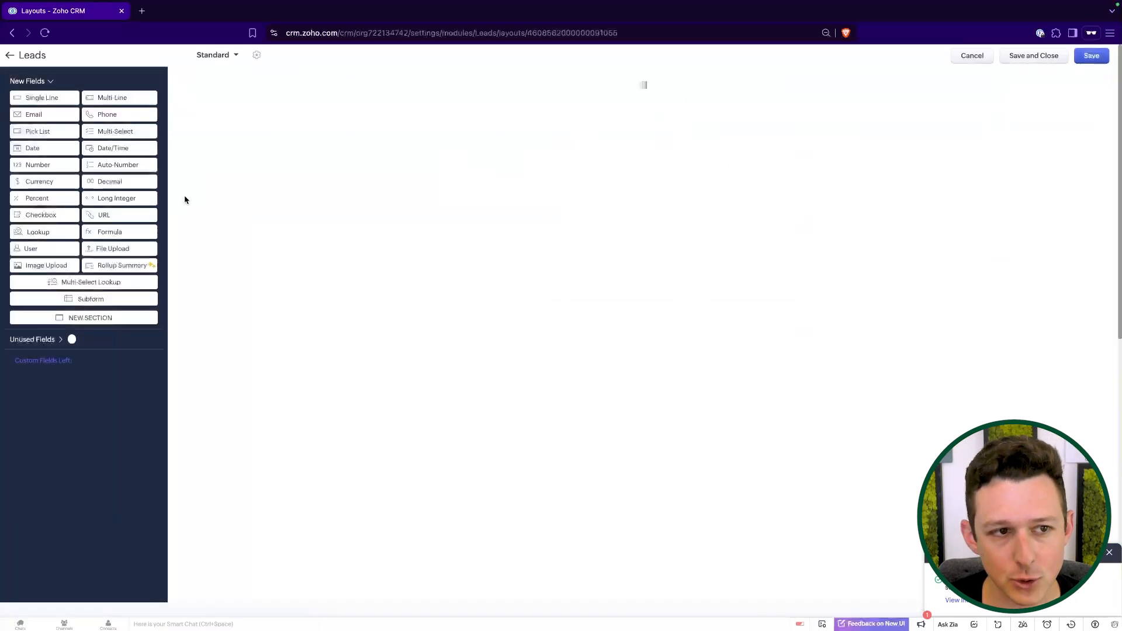
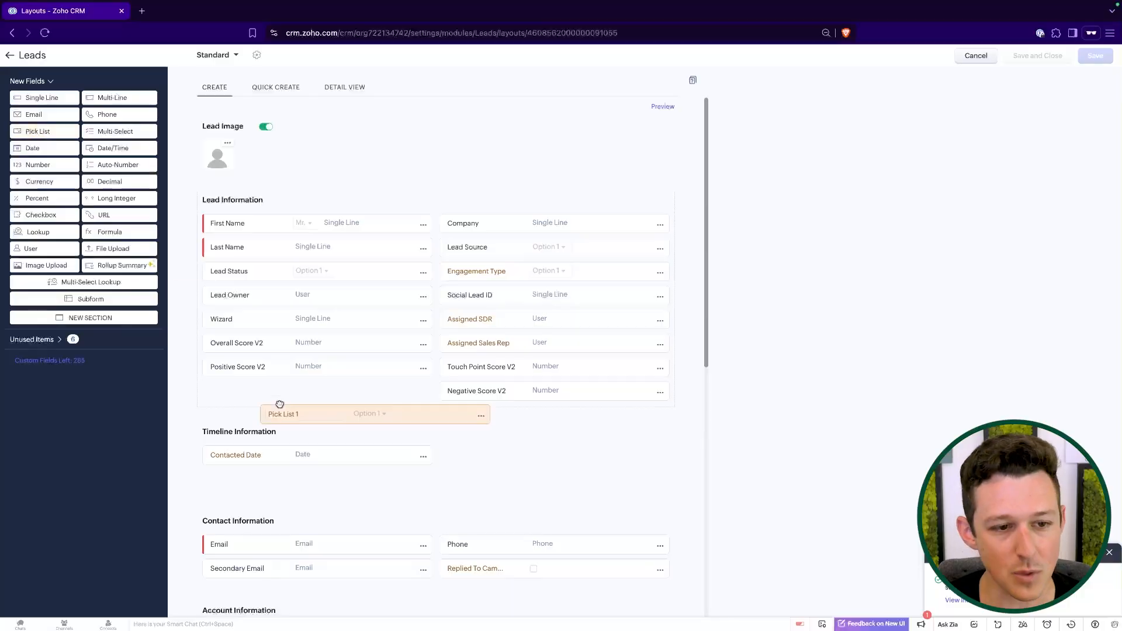
drag(275, 406, 265, 380)
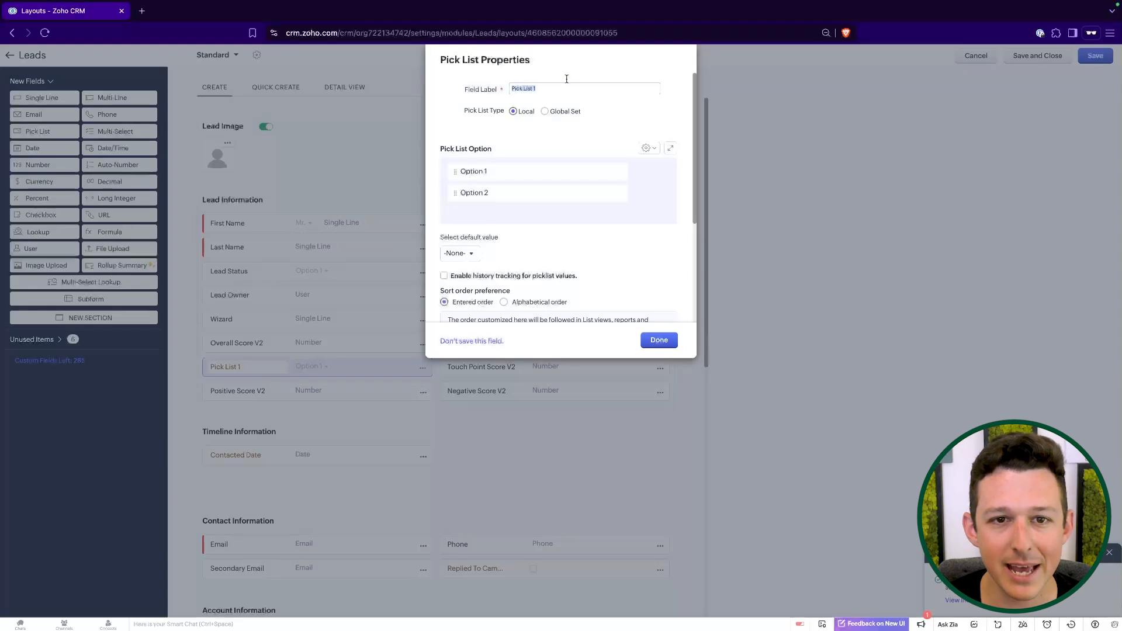
click(512, 170)
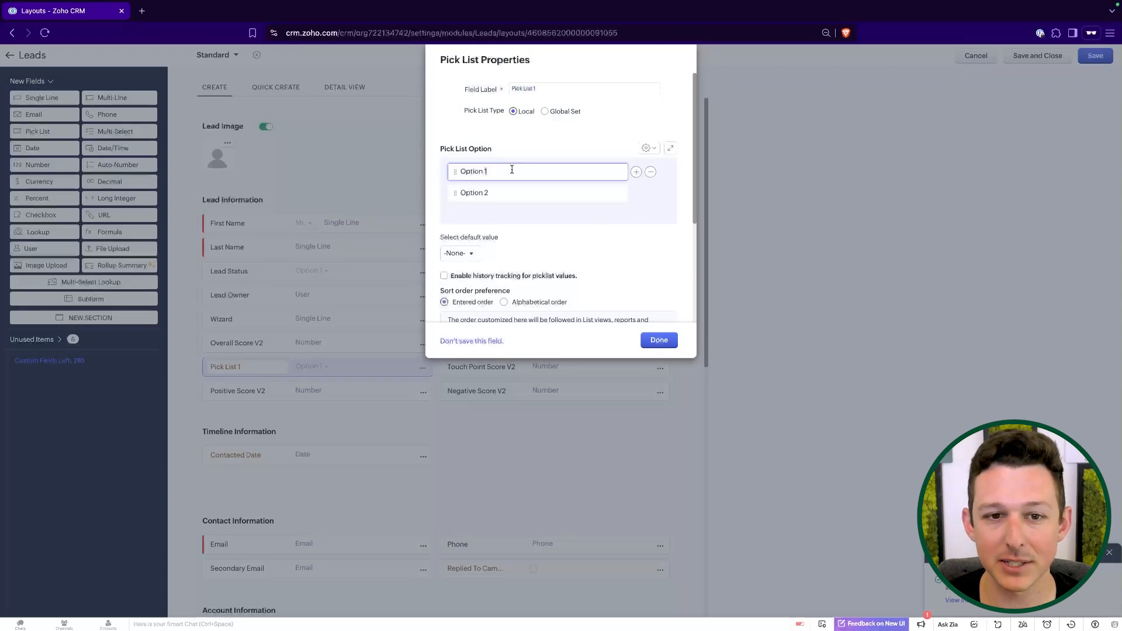
key(ctrl+a)
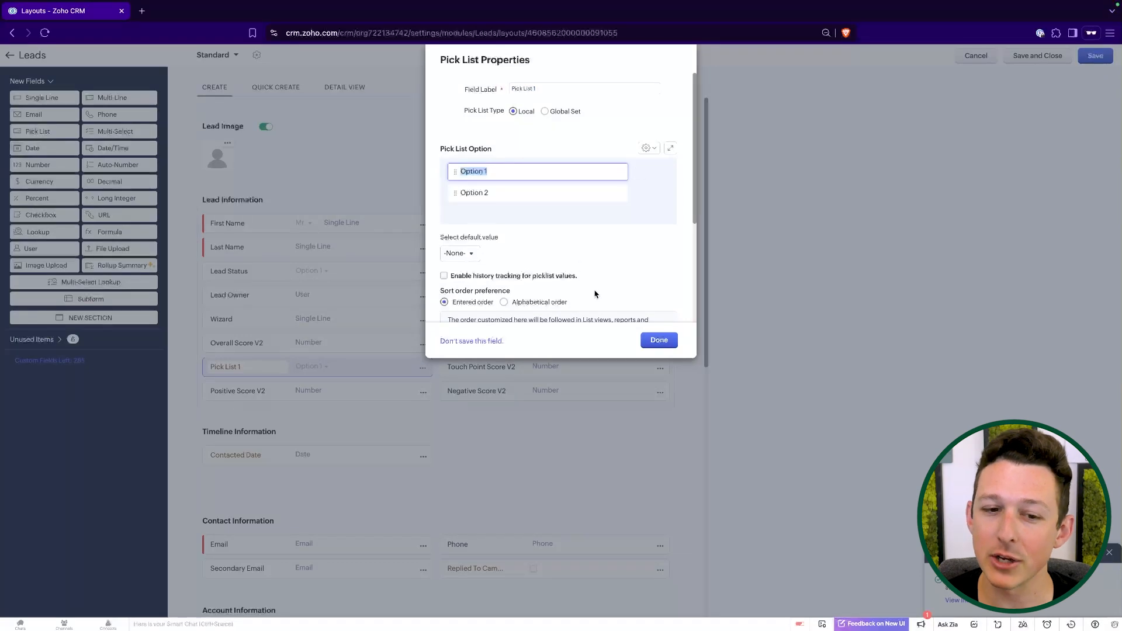
click(488, 347)
Review the properties and pick list options of the Engagement Type field in the Leads layout, then leave them without changes.
scroll(531, 281, down, 3)
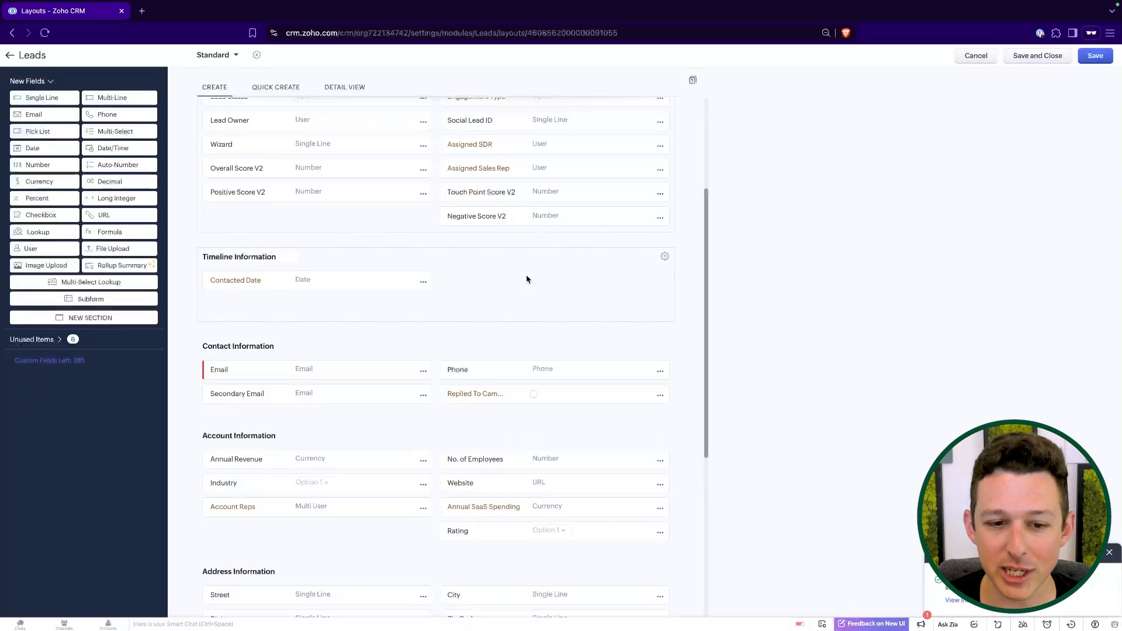
scroll(539, 264, down, 1)
scroll(541, 264, up, 3)
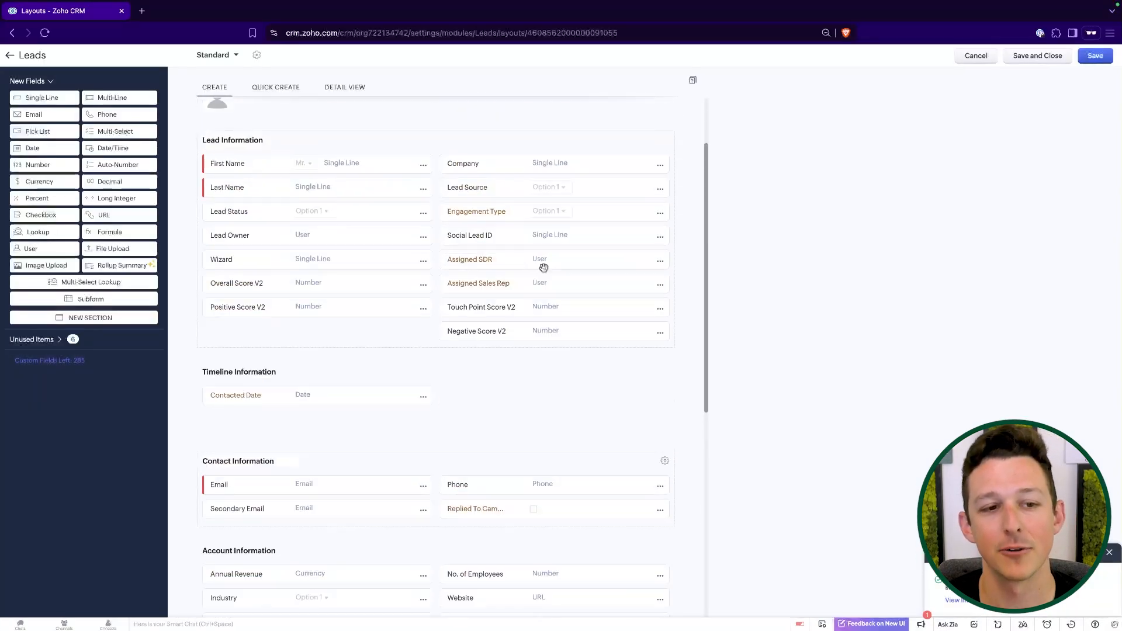
click(661, 216)
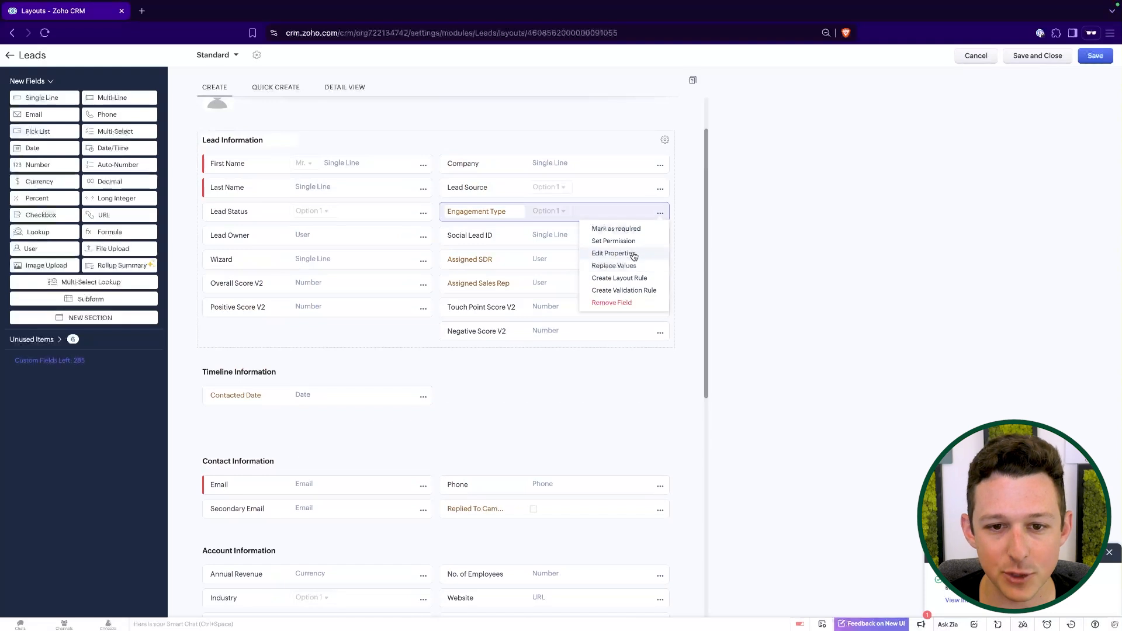
click(633, 256)
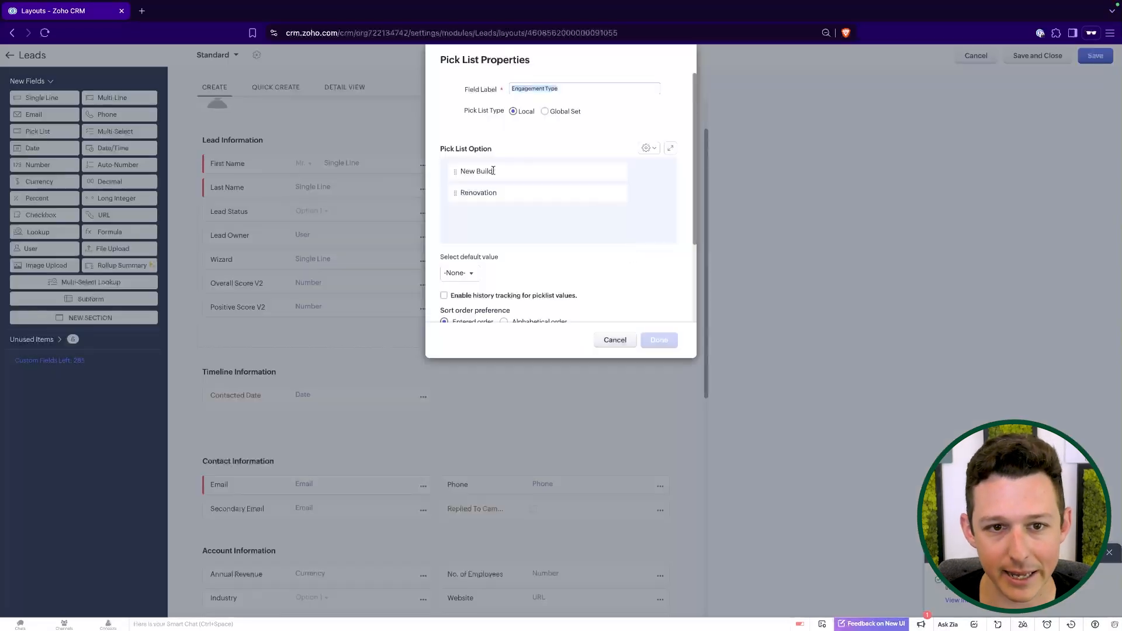
click(496, 171)
key(super+a)
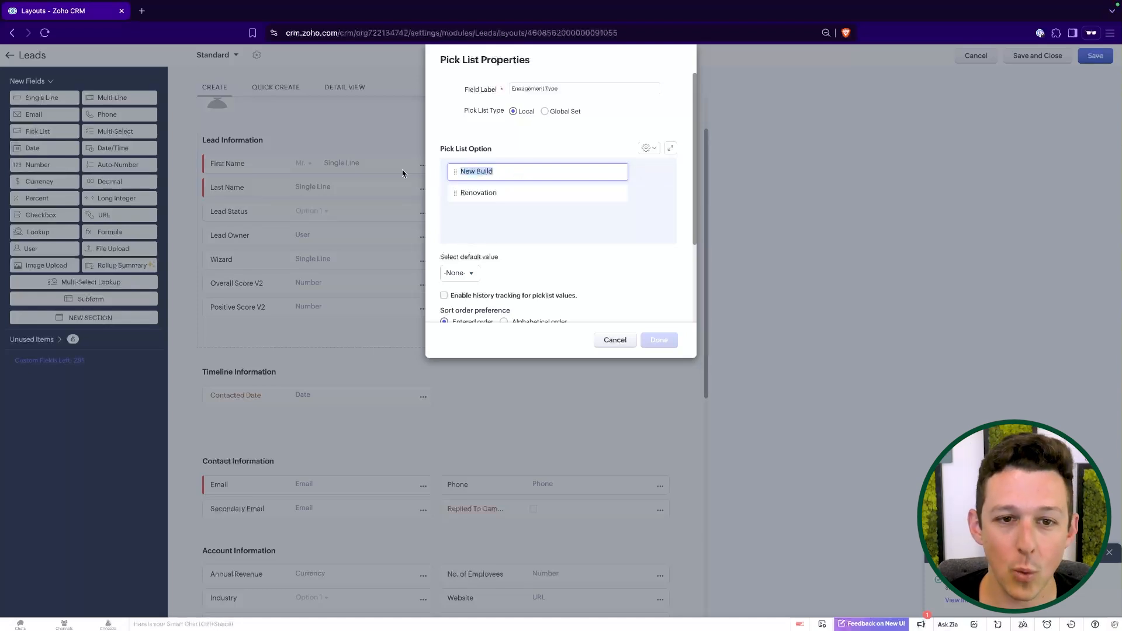
click(558, 162)
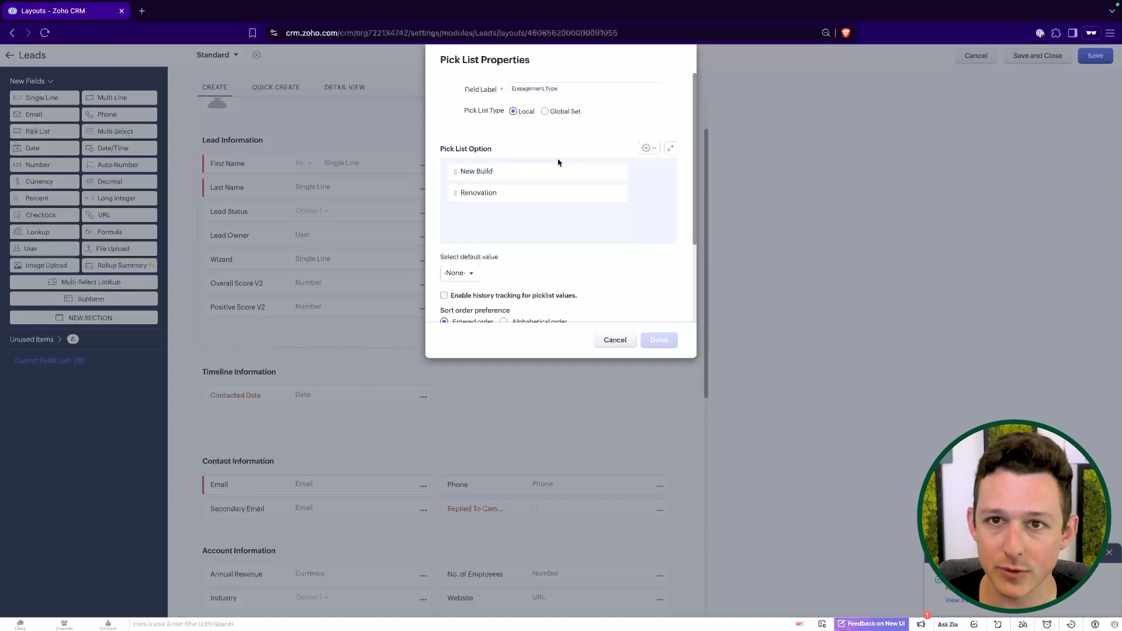
click(615, 340)
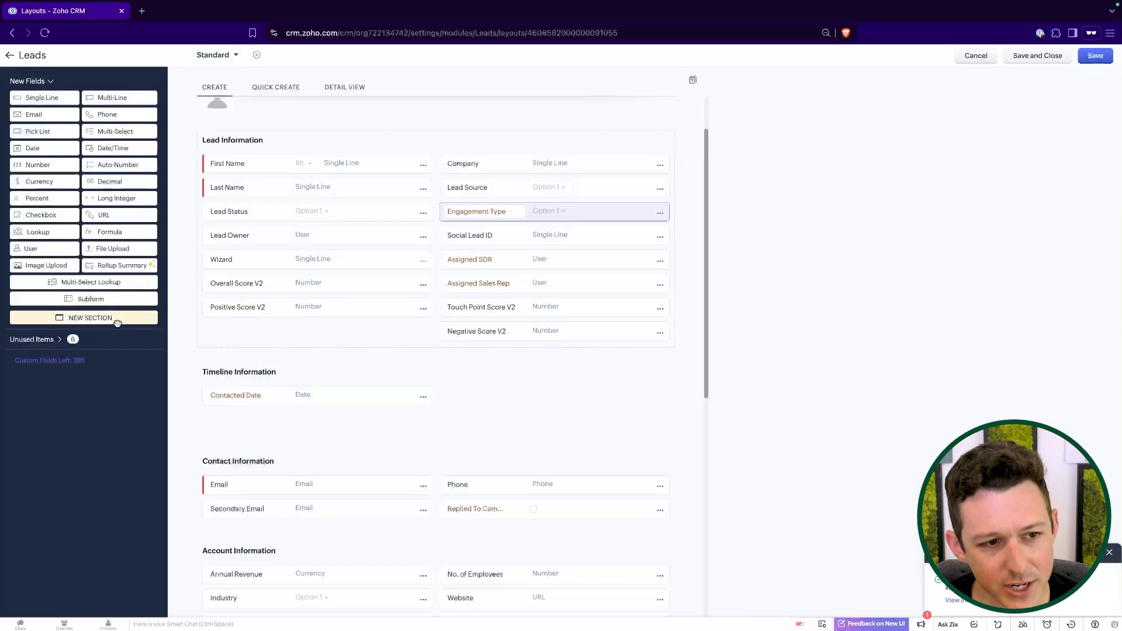
Add a "Scoring Information" section below Timeline Information and move the Overall, Positive, Touch Point and Negative Score V2 fields into it.
drag(115, 318, 353, 496)
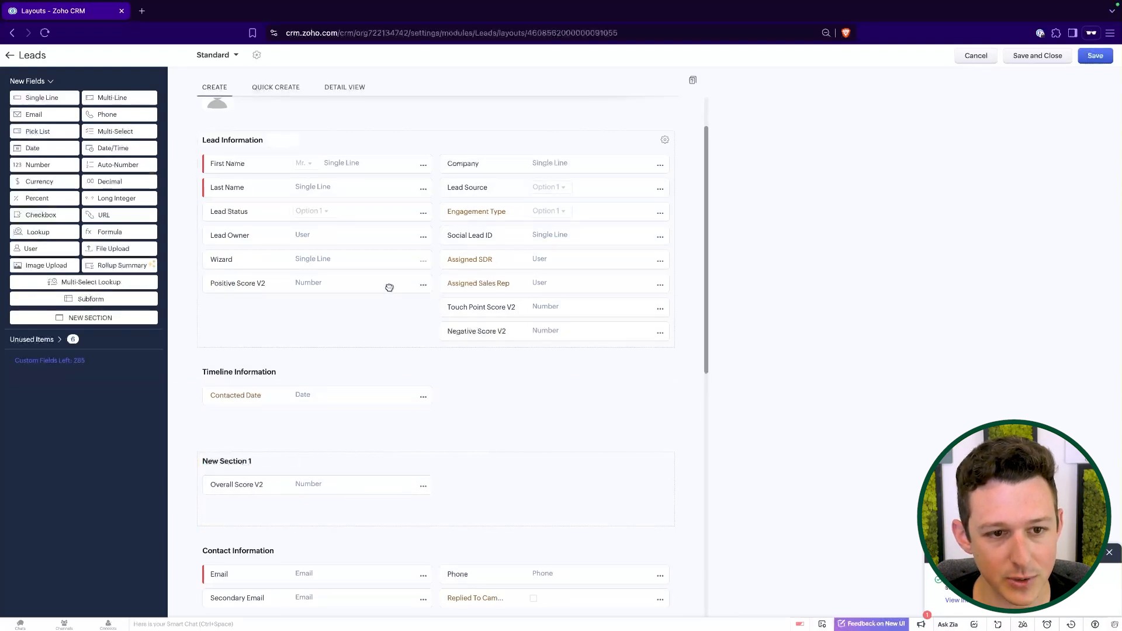
drag(388, 288, 389, 524)
drag(567, 308, 549, 482)
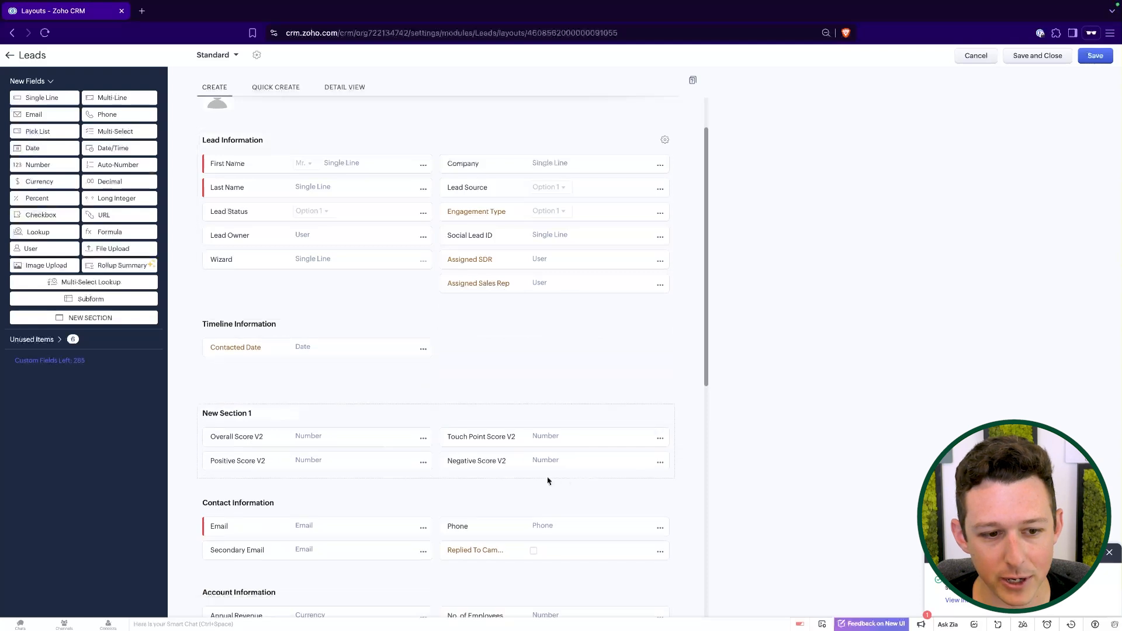
key(ctrl+a)
text(Scor)
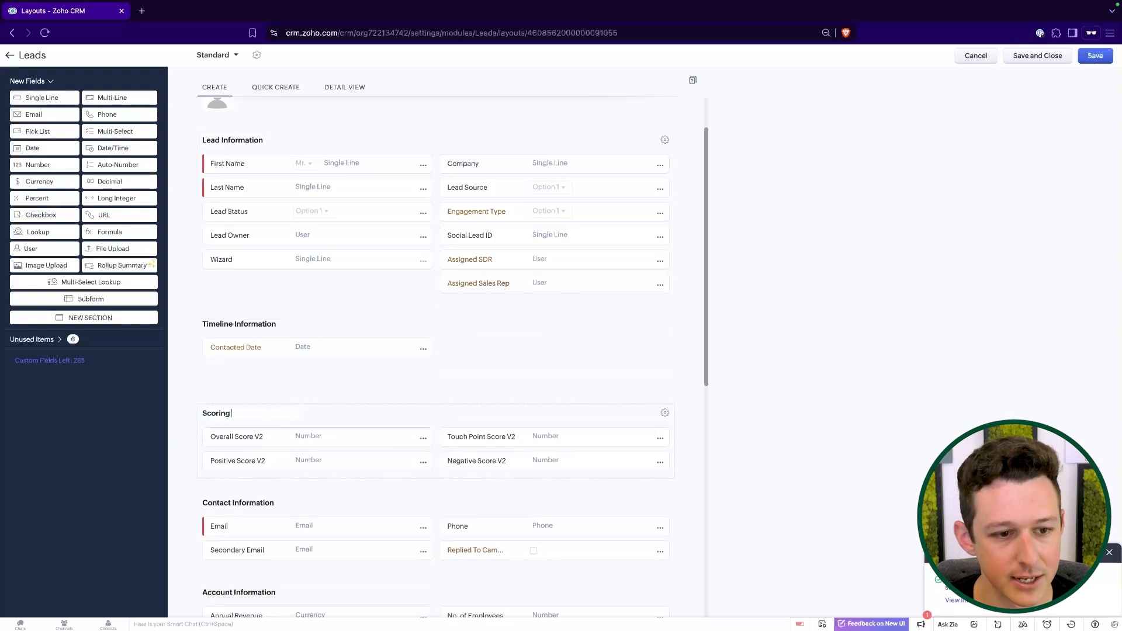
text(ing Information)
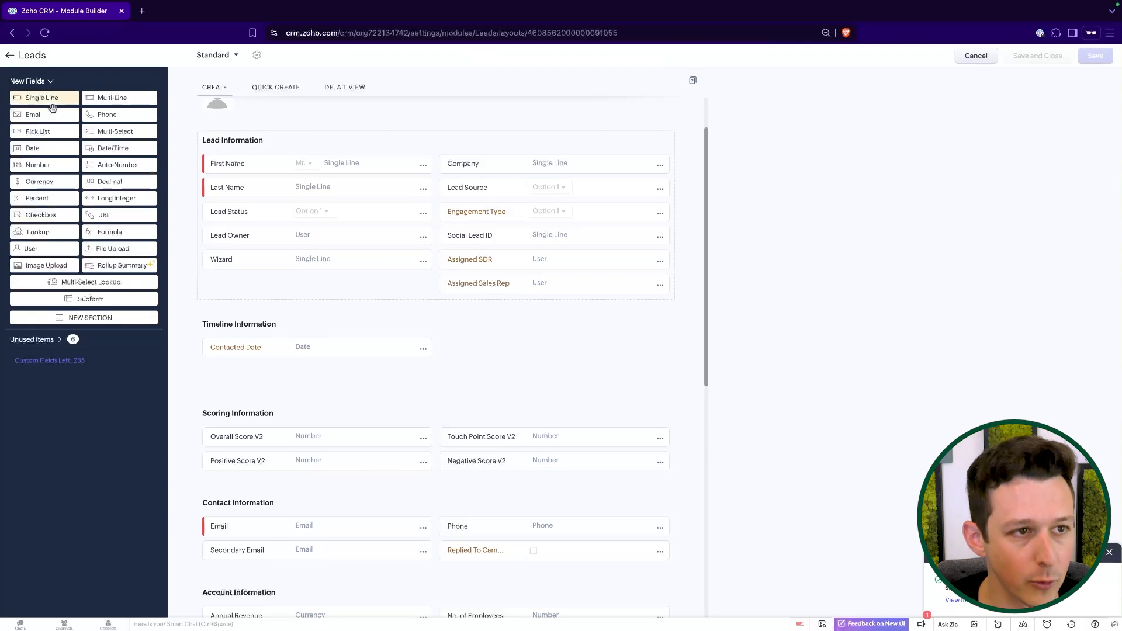
Leave the layout editor, view the new layout rule form for the Leads module, and cancel it.
click(10, 54)
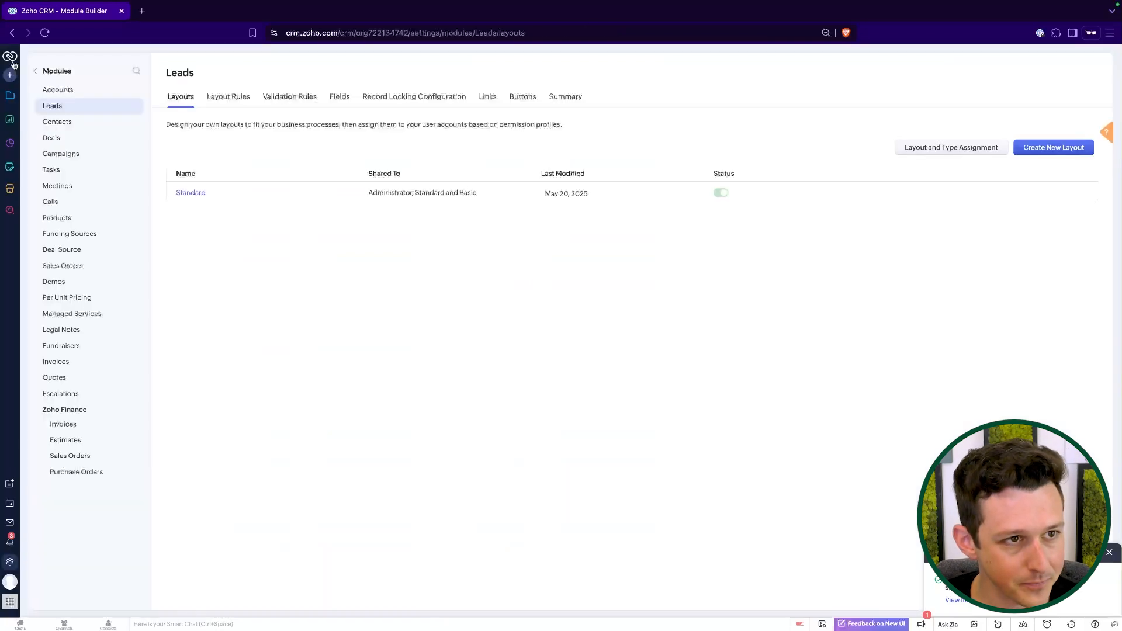
click(212, 100)
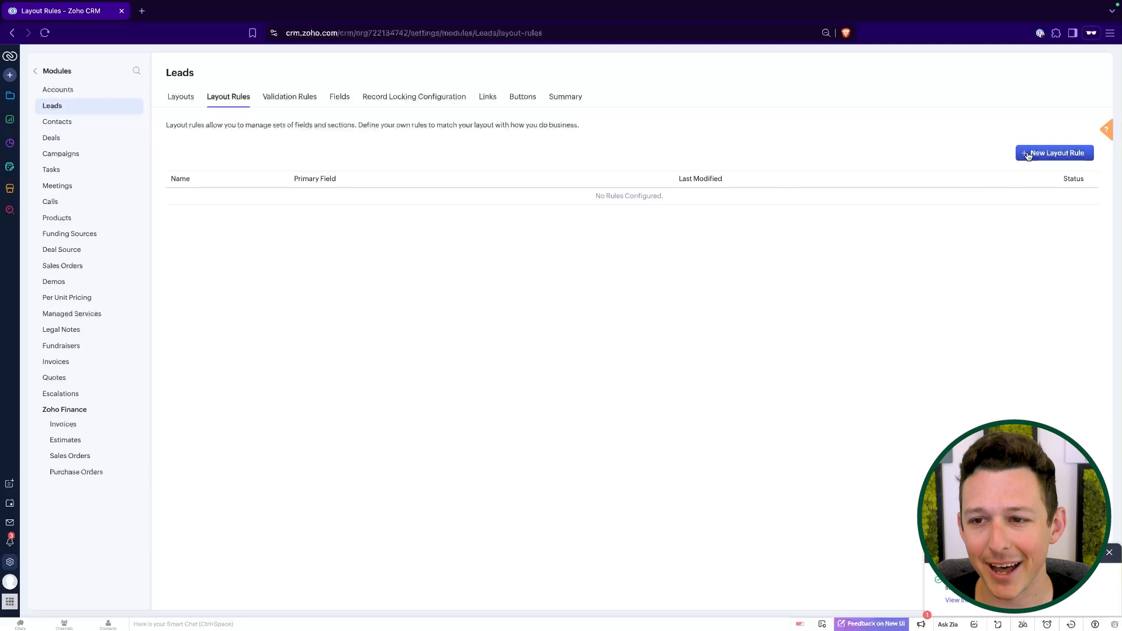
click(1028, 154)
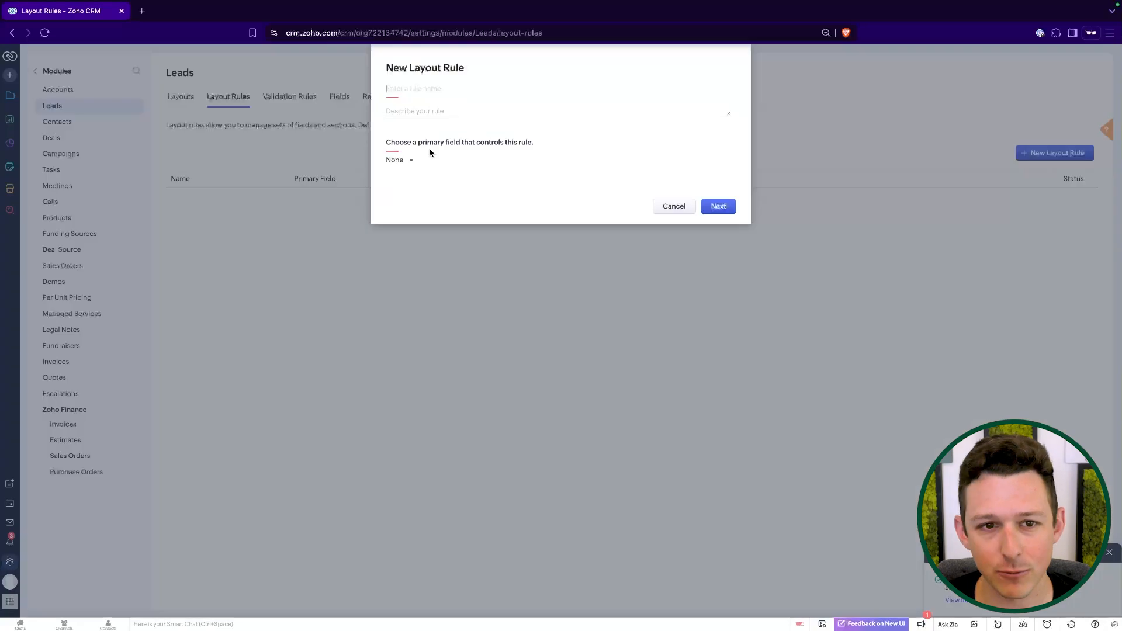
click(674, 206)
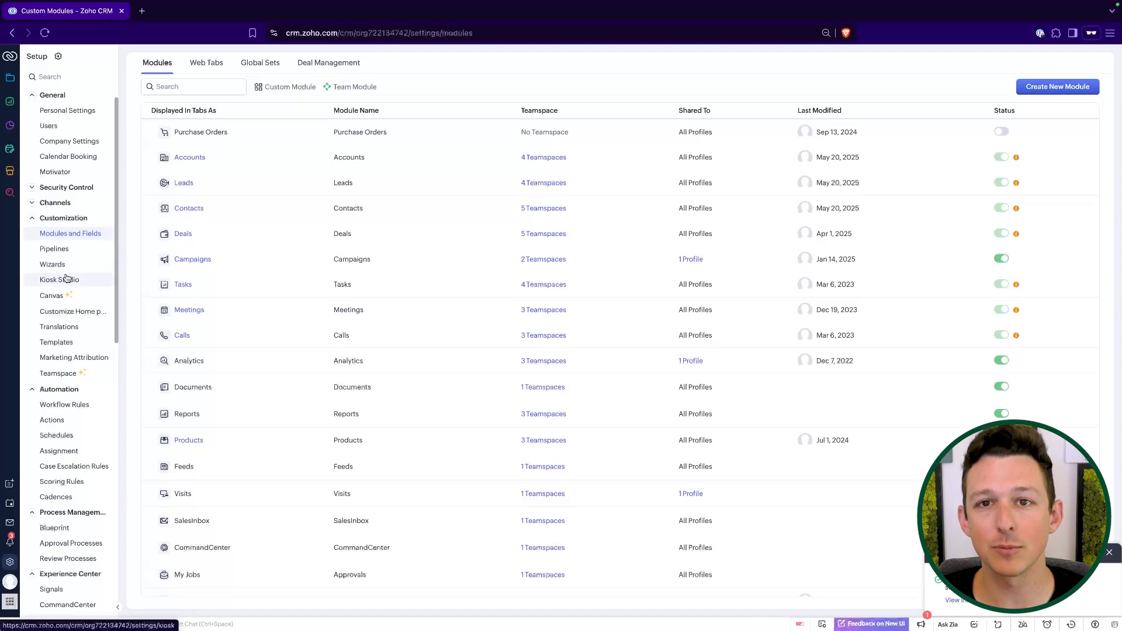
Create a workflow rule for the Leads module named "On Create - Notify Team" and proceed to its trigger setup.
click(33, 218)
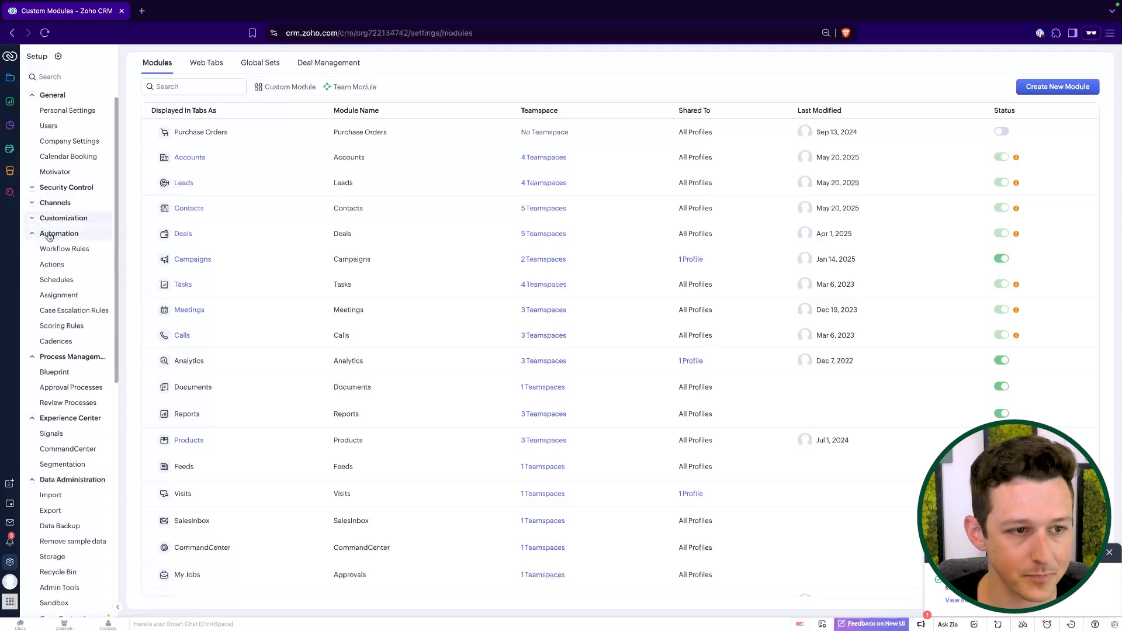
click(52, 250)
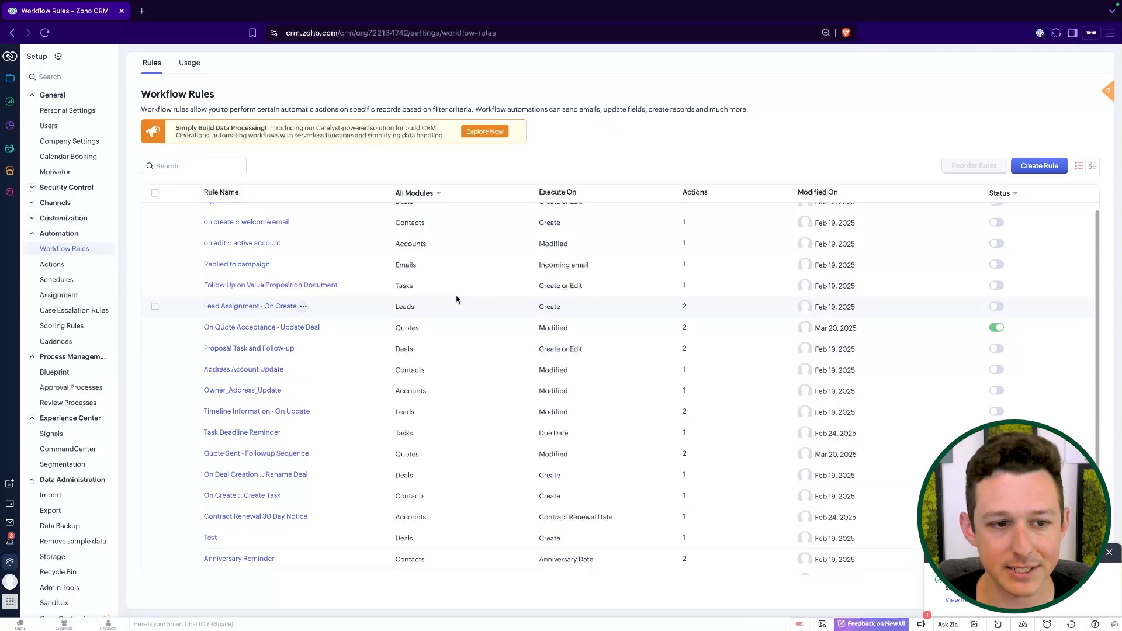
click(1040, 166)
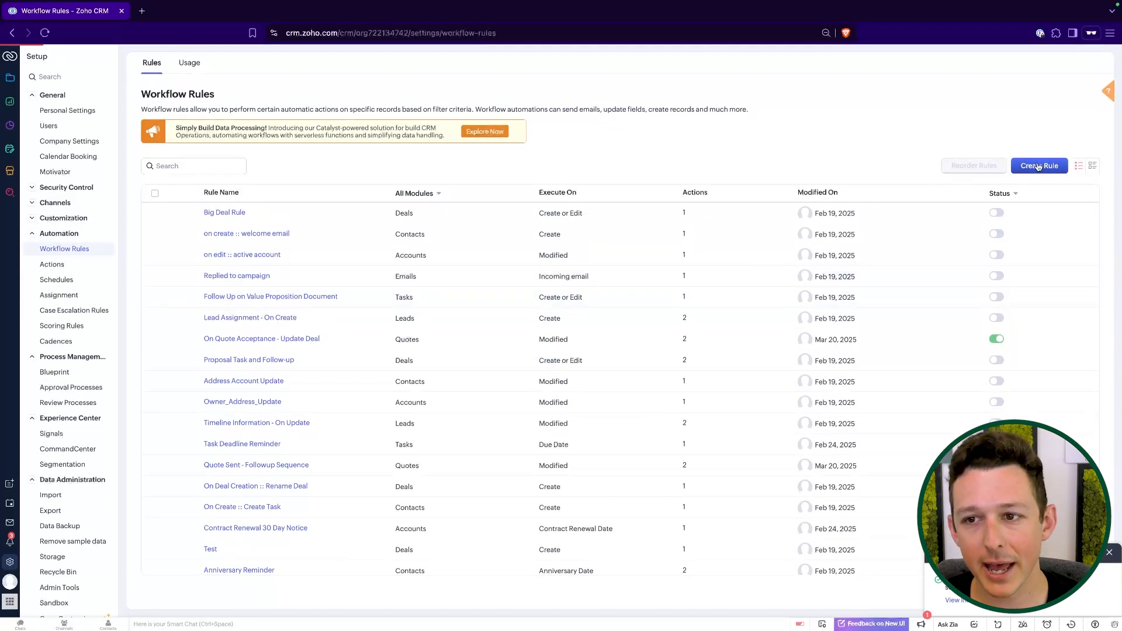
click(591, 91)
click(551, 151)
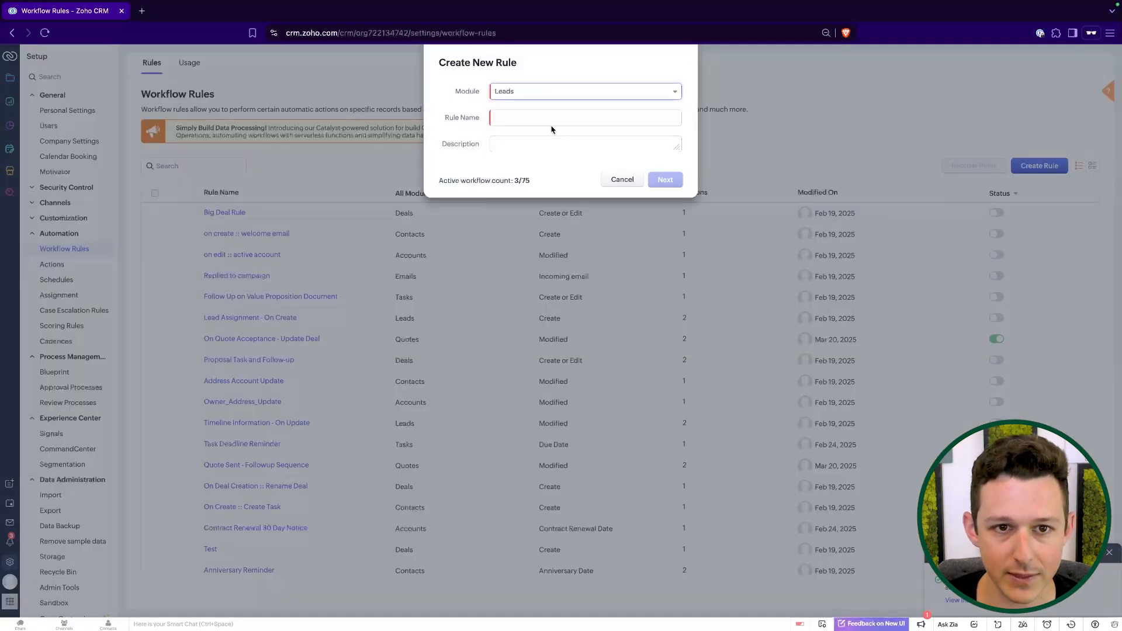
click(552, 125)
text(On Create -)
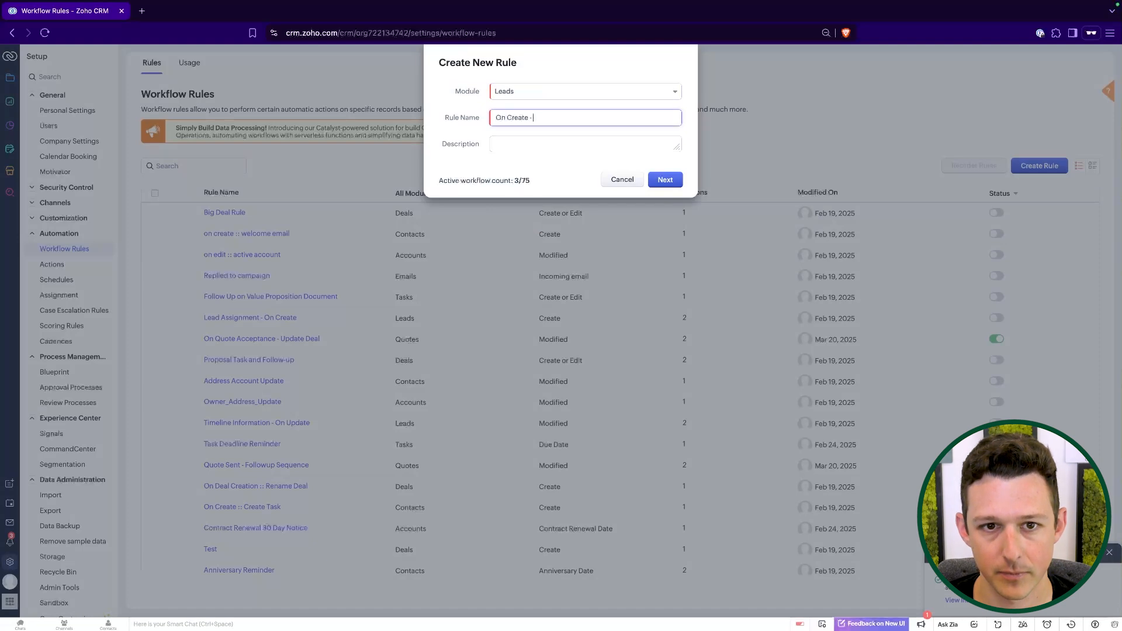
text( Notify Team)
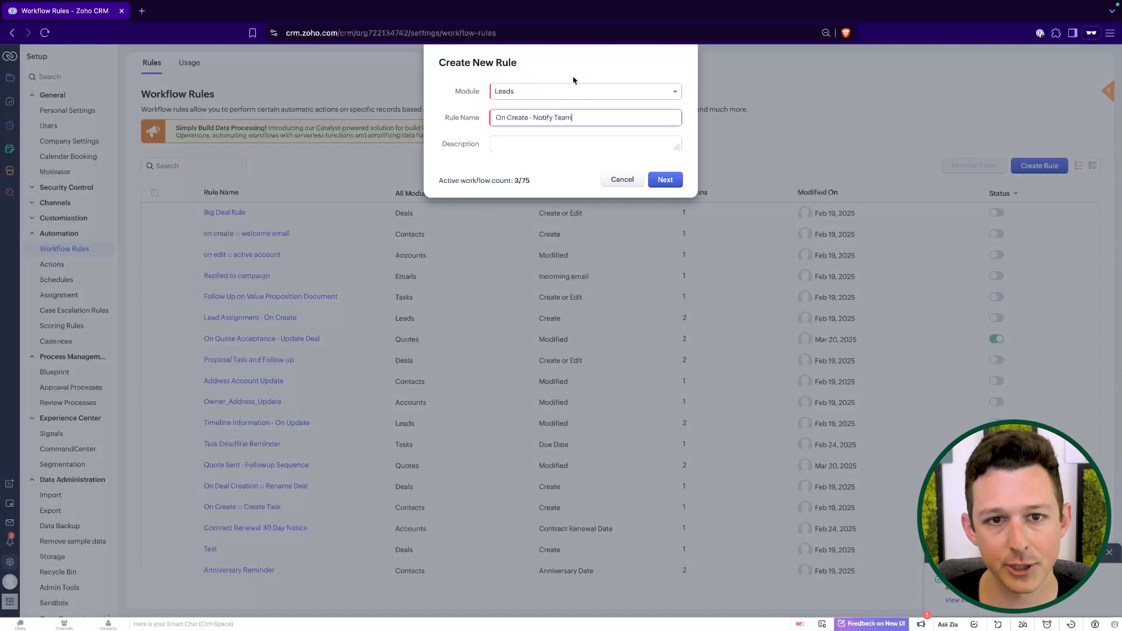
click(550, 71)
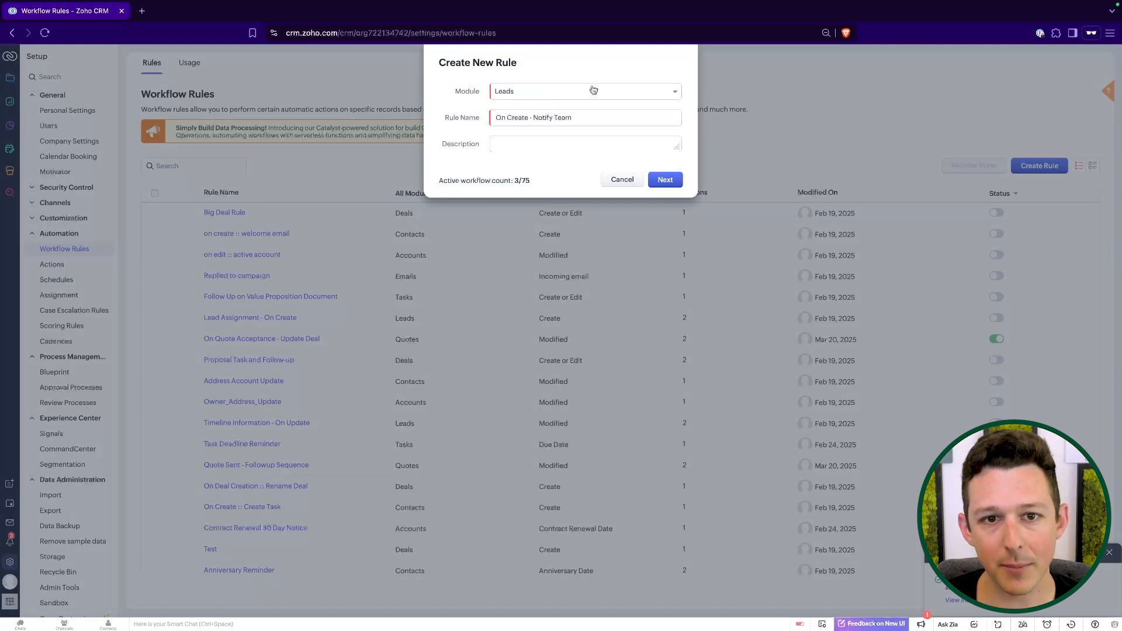
triple_click(551, 117)
click(636, 71)
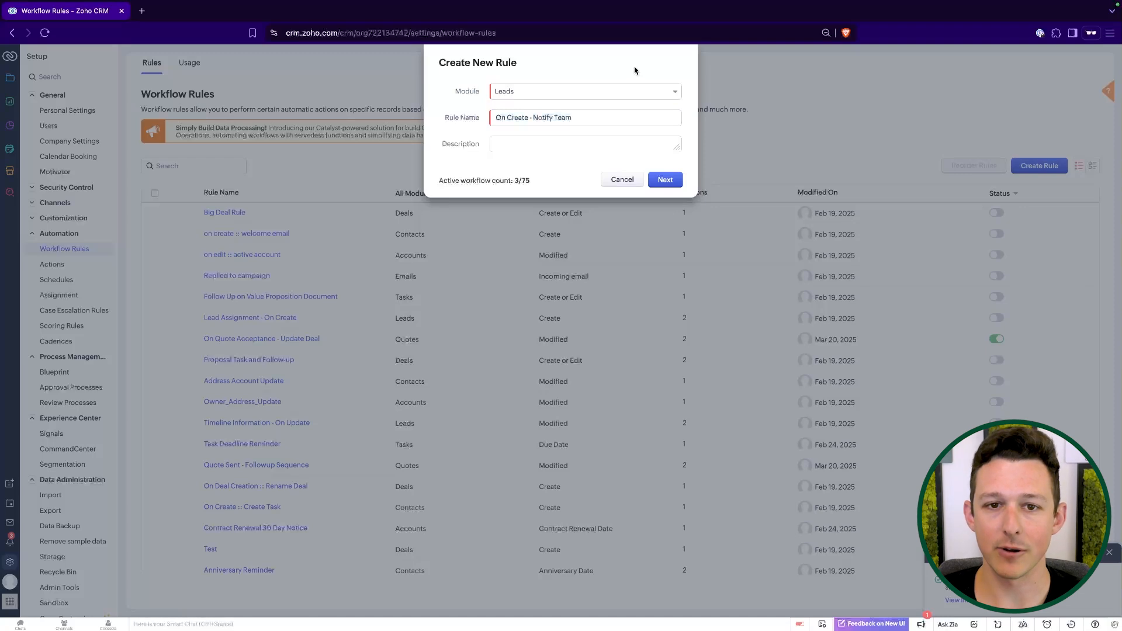
click(666, 178)
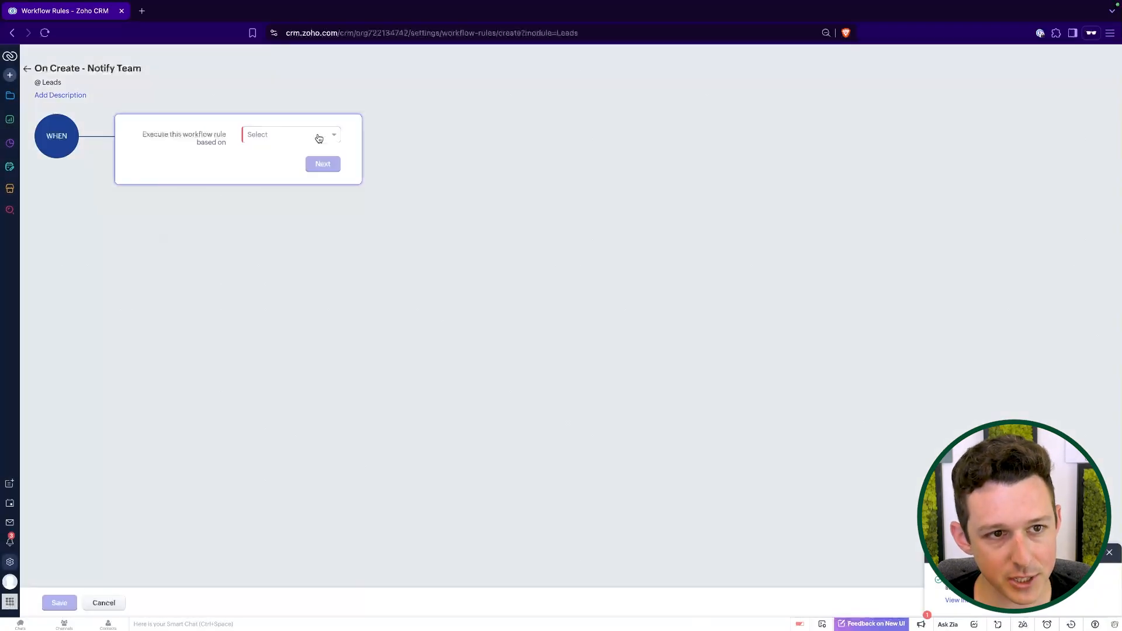
Base the workflow rule on a record action and look through the available actions.
click(318, 138)
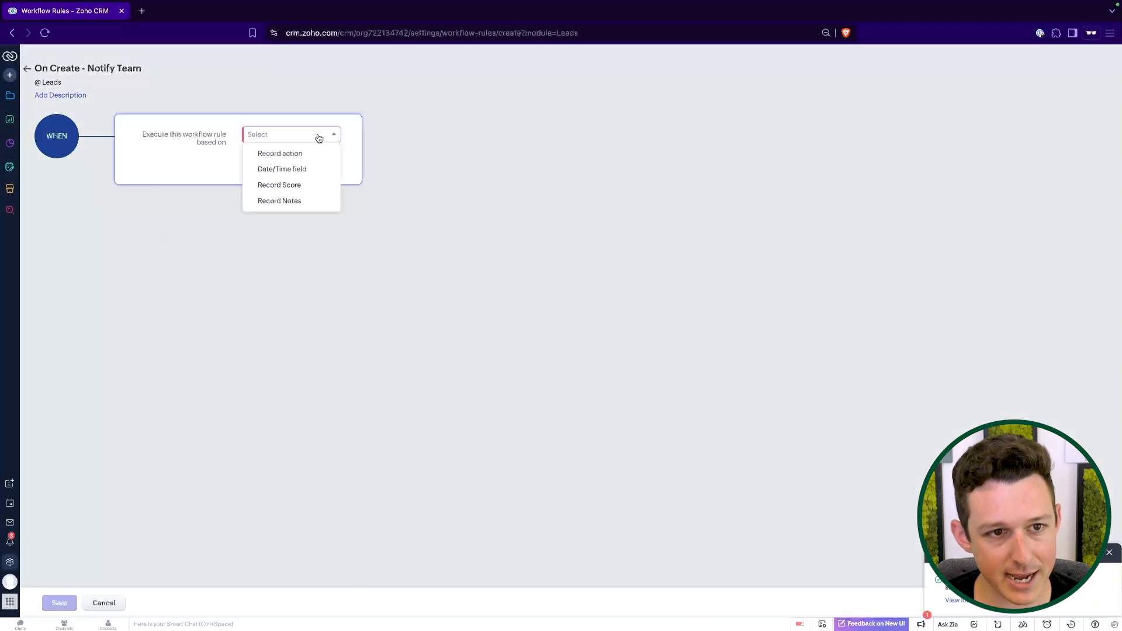
click(290, 156)
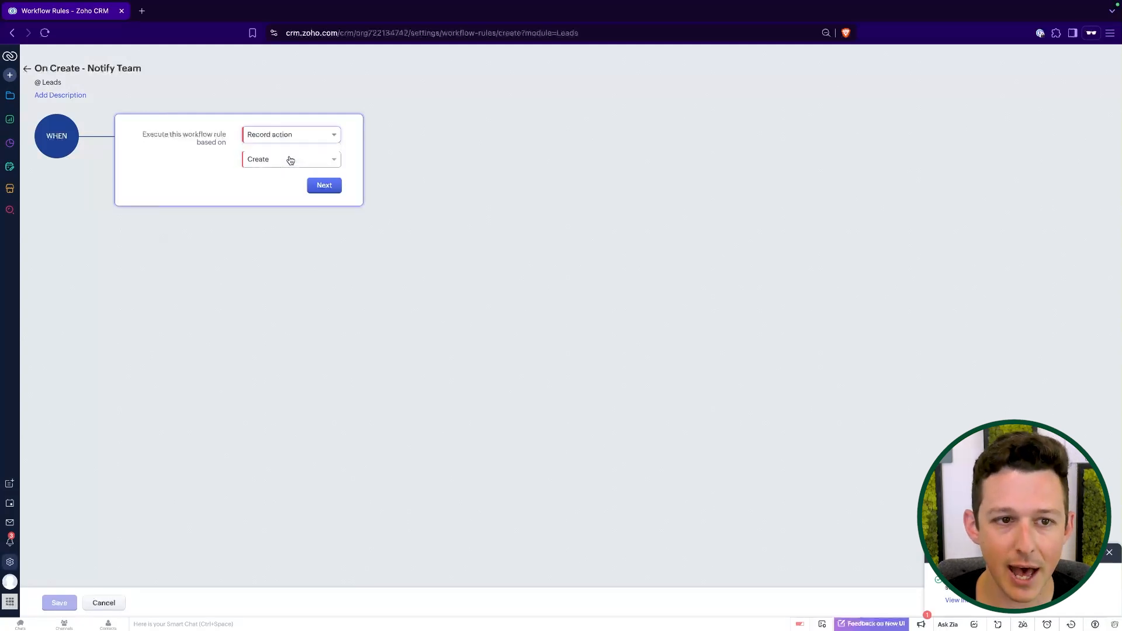
click(290, 159)
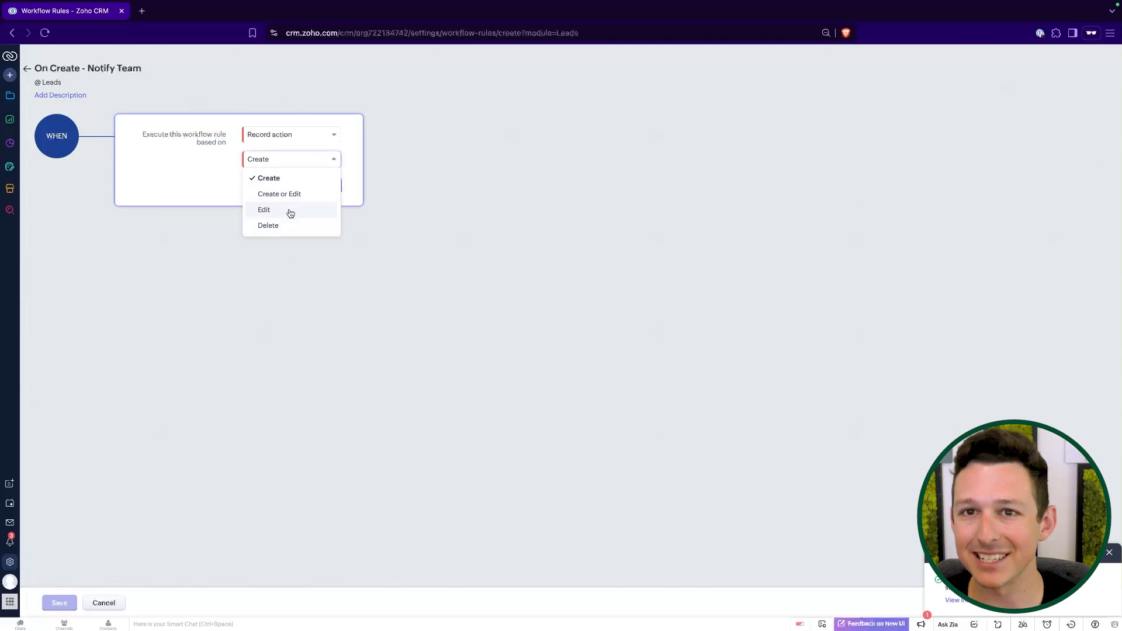
Base the workflow rule on the Created Time date/time field, with the execution date set to 1 day after.
click(295, 138)
click(293, 168)
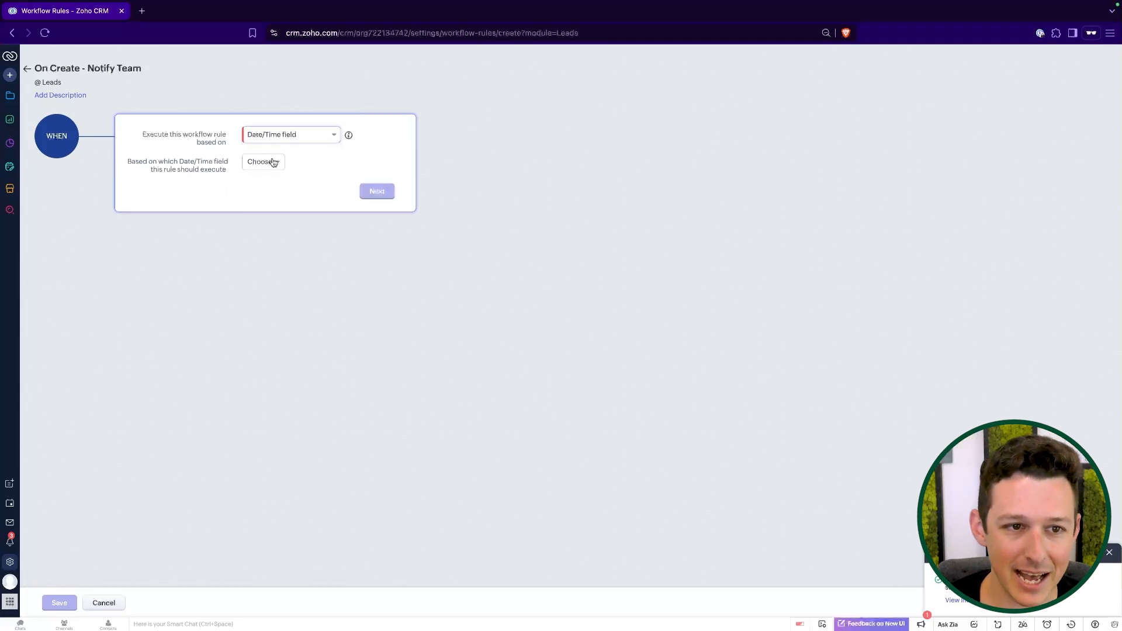
click(273, 162)
click(276, 194)
click(342, 199)
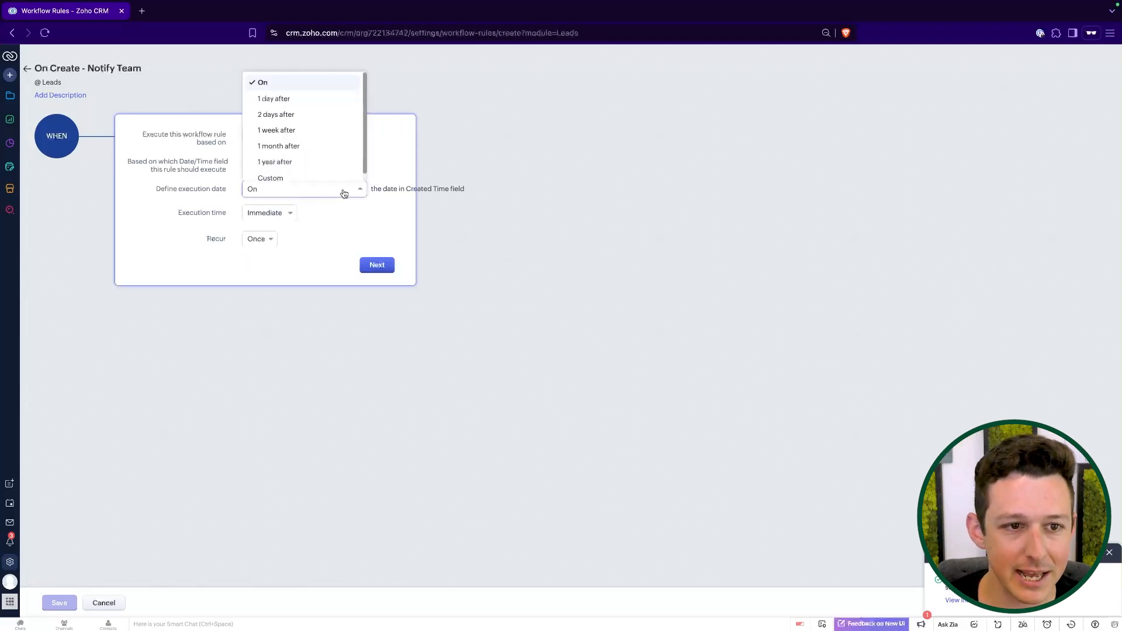
click(306, 103)
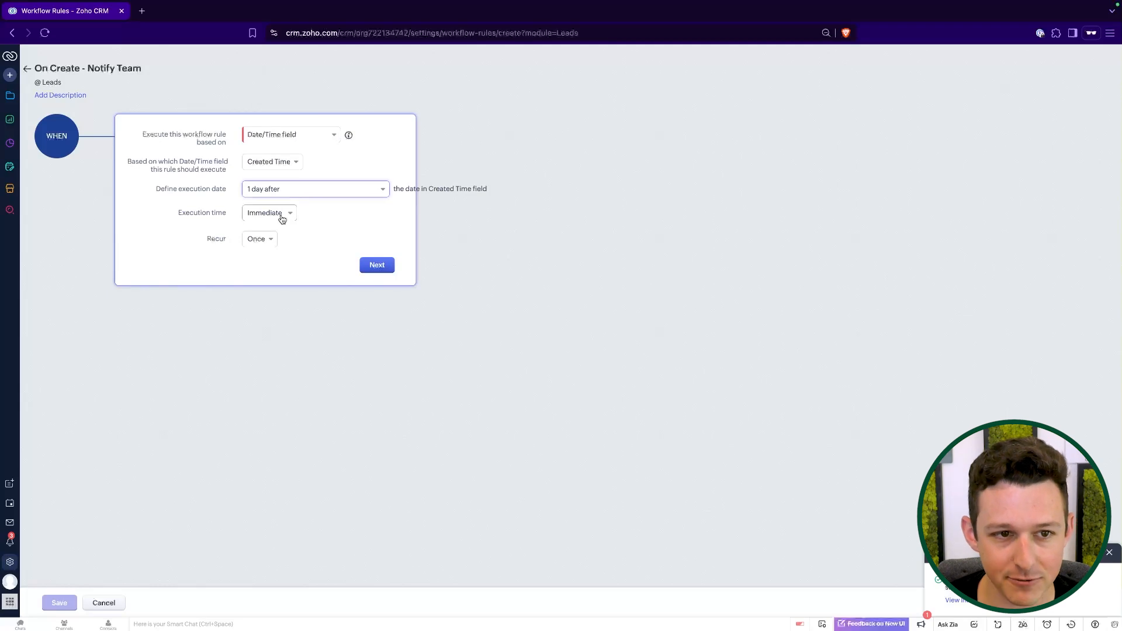
Base the workflow rule on the record score, triggering when the score is Decreased.
click(326, 137)
click(309, 191)
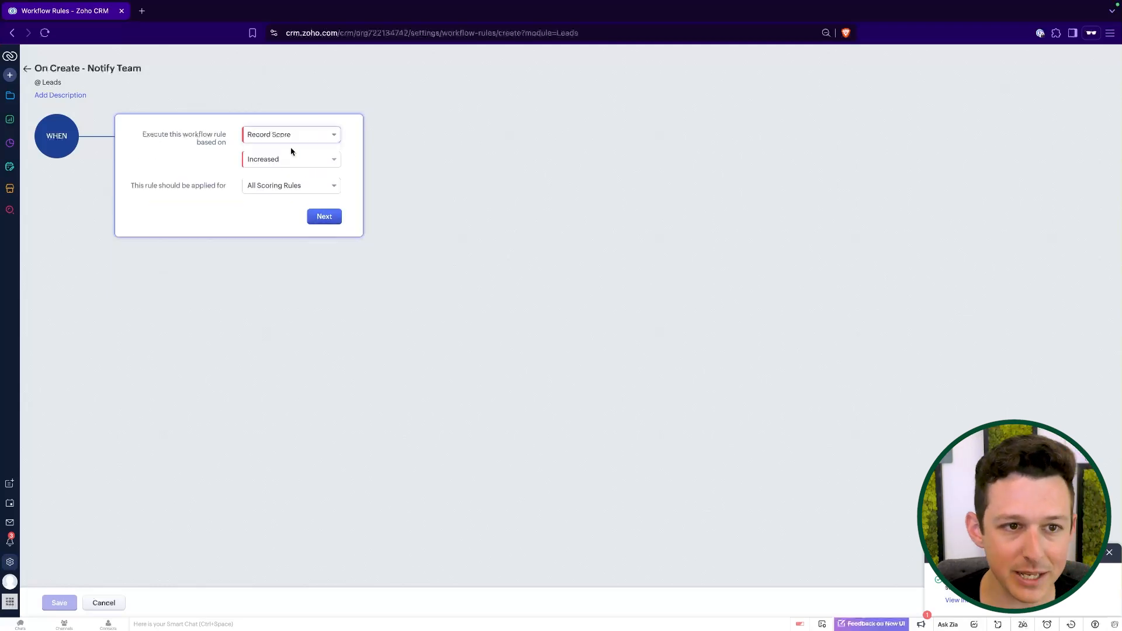
click(287, 162)
click(216, 195)
click(295, 186)
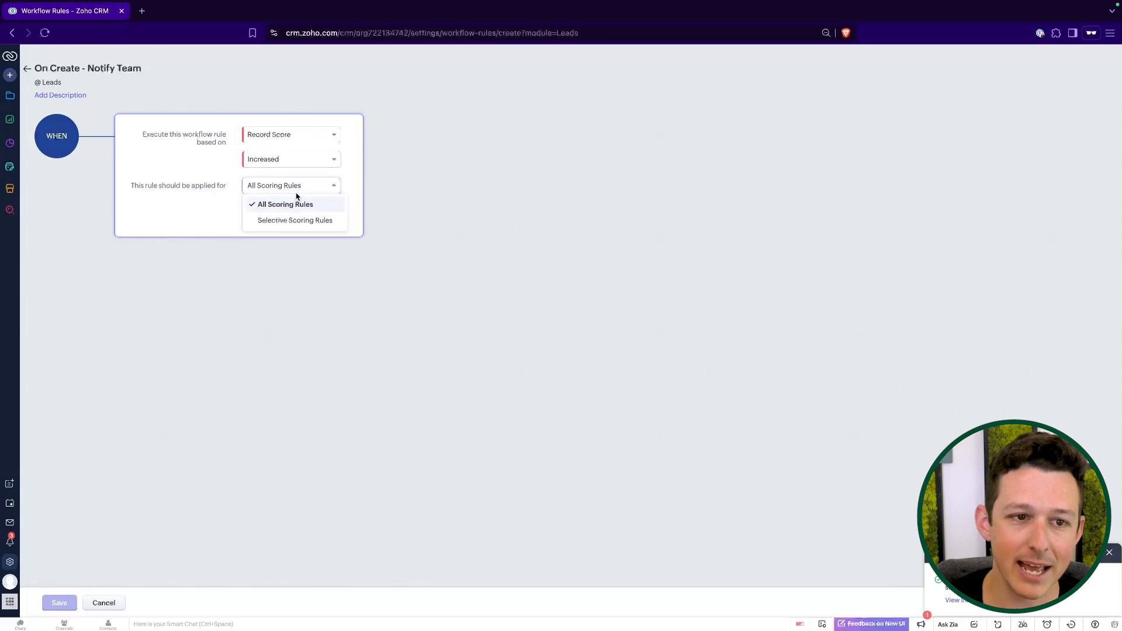
click(295, 205)
click(283, 161)
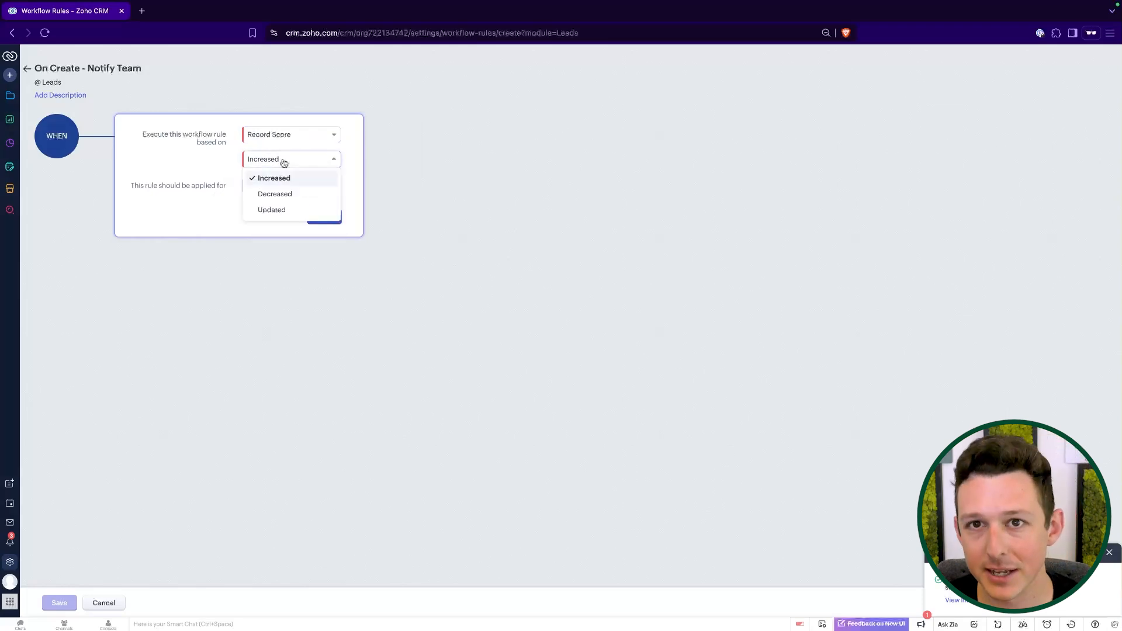
click(275, 196)
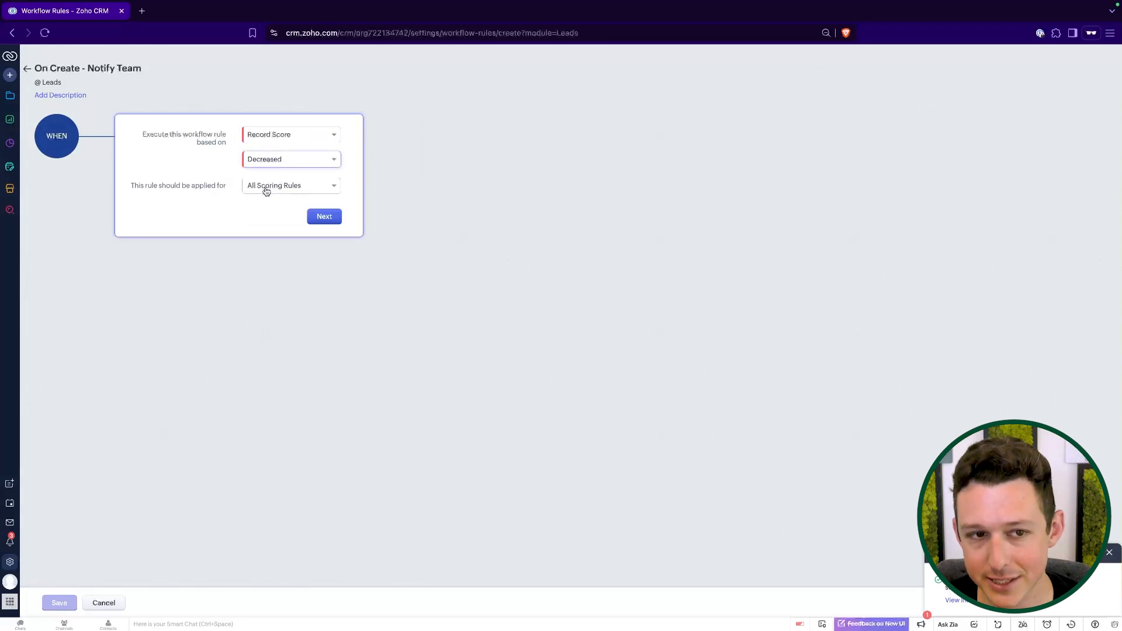
Apply the record score trigger to Selective Scoring Rules only, choosing Example Scoring Rule.
click(266, 191)
click(278, 221)
click(289, 205)
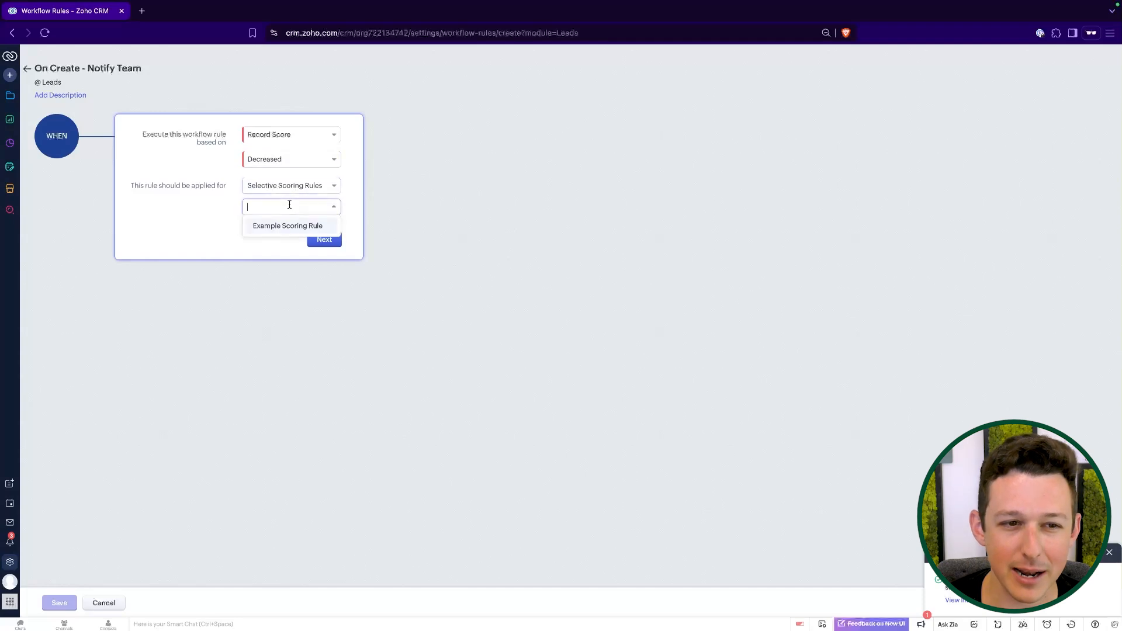
click(290, 226)
click(200, 210)
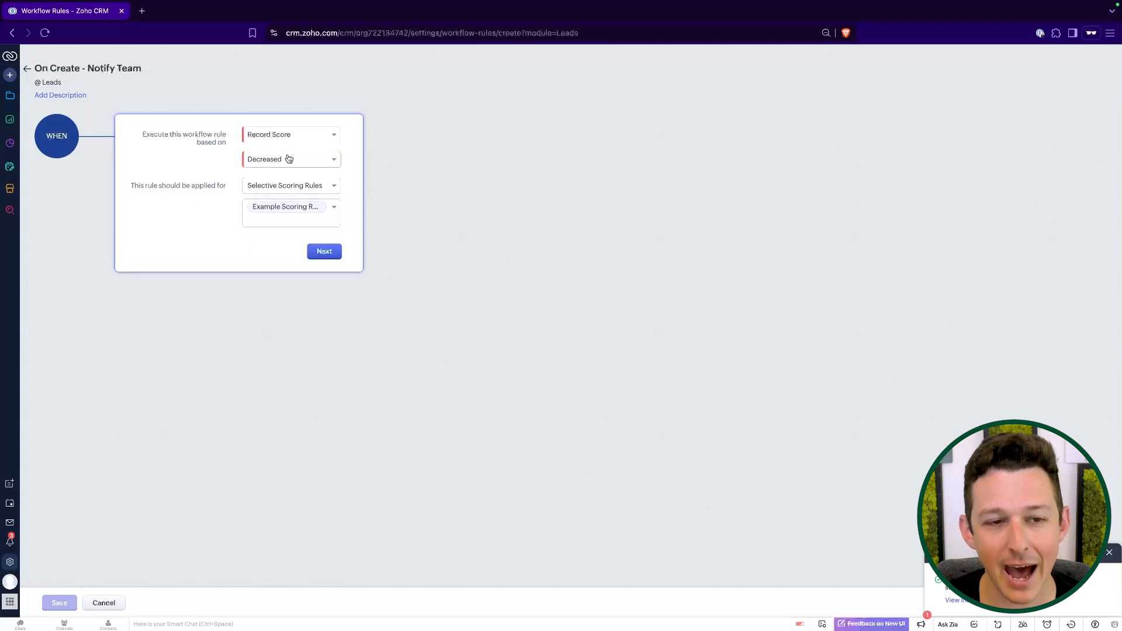
click(293, 160)
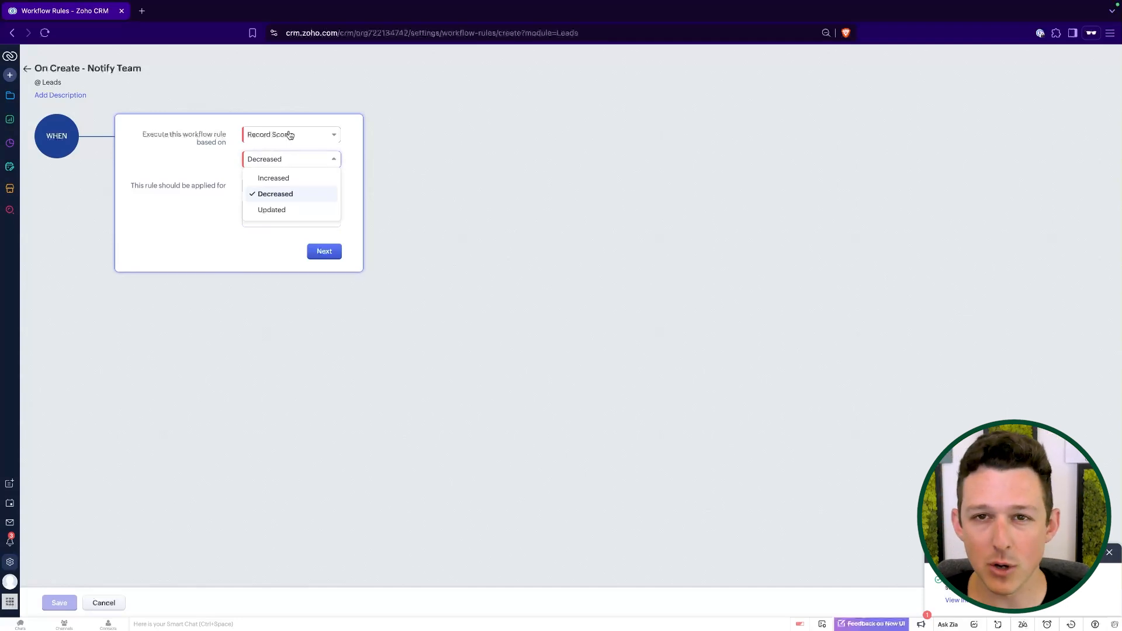
Base the workflow rule on Record Notes and look through the available note events.
click(290, 135)
click(279, 202)
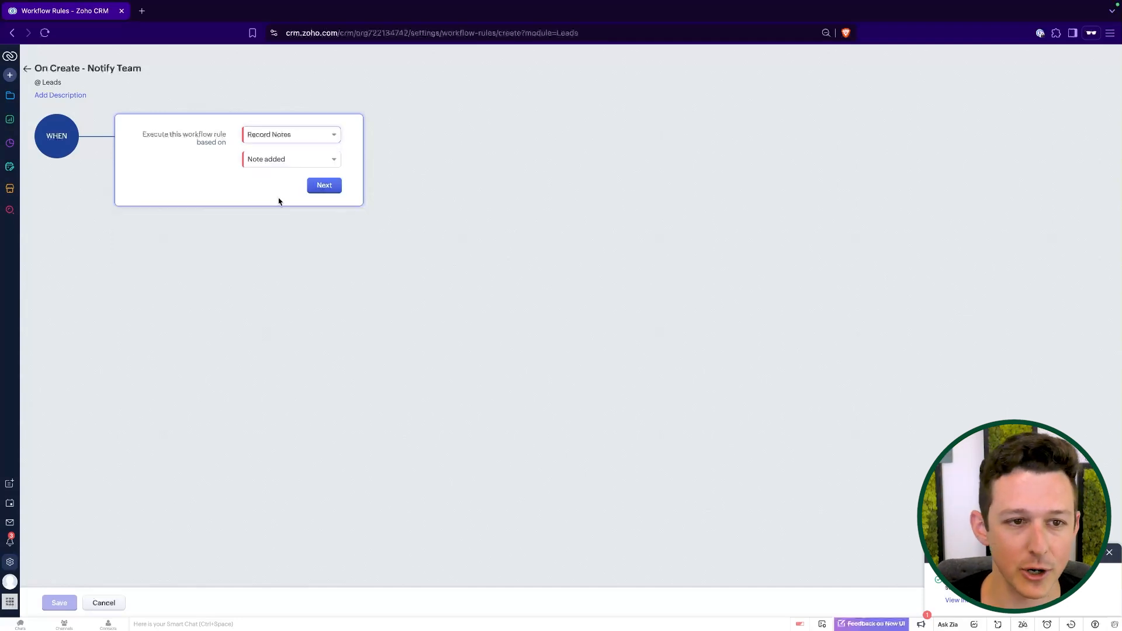
click(295, 168)
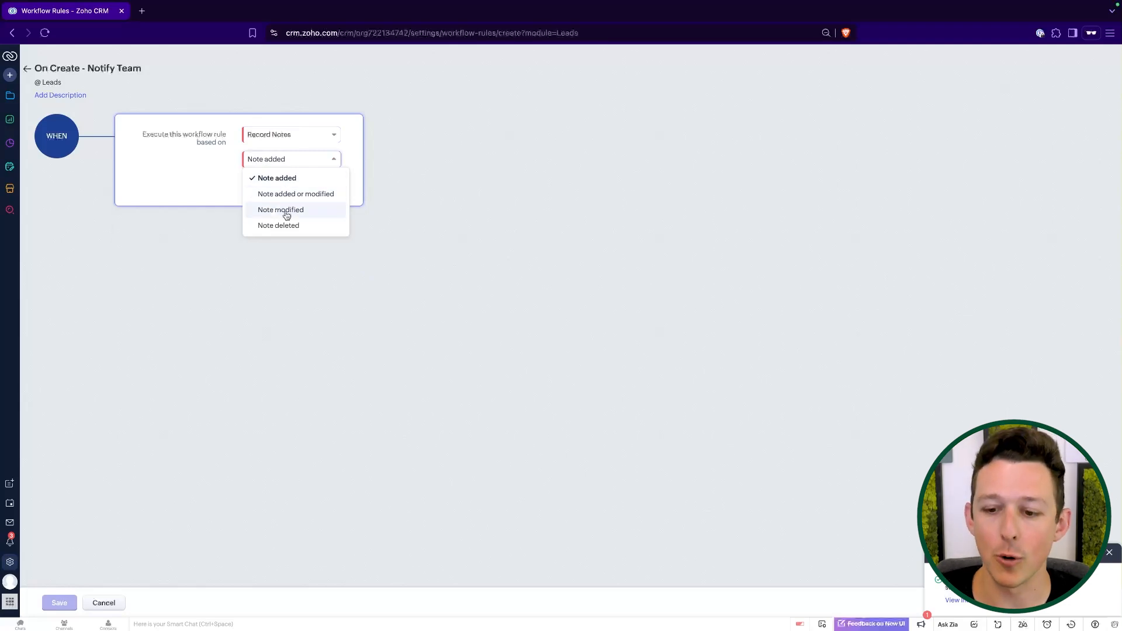
click(1114, 558)
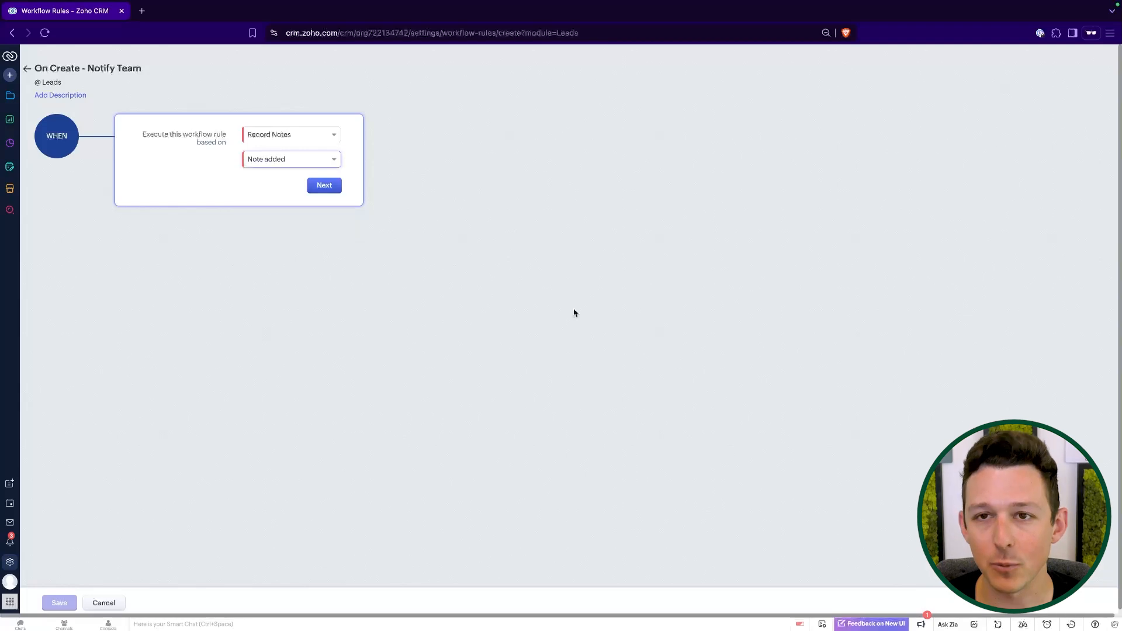
Base the workflow rule on the Create record action and proceed to the condition setup.
click(311, 138)
click(302, 153)
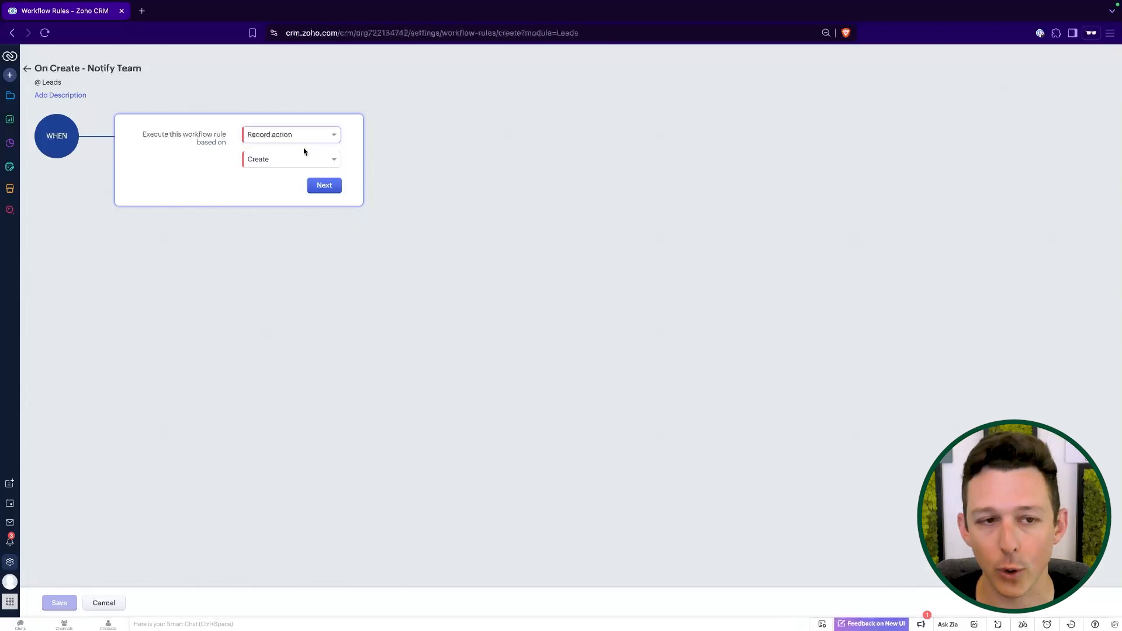
click(302, 161)
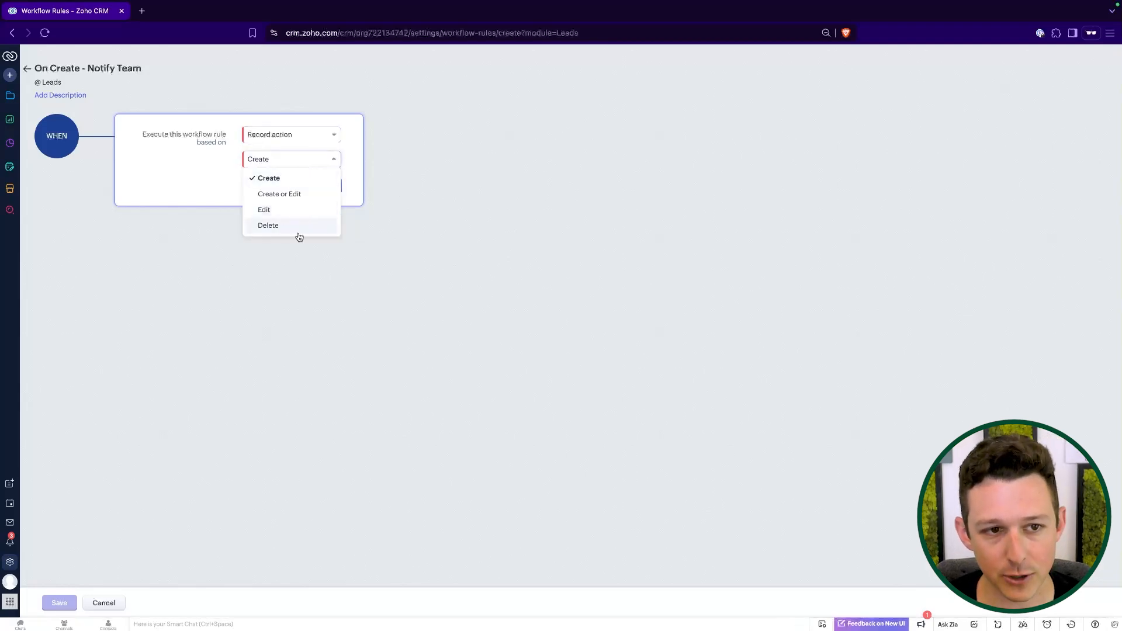
click(208, 169)
click(325, 184)
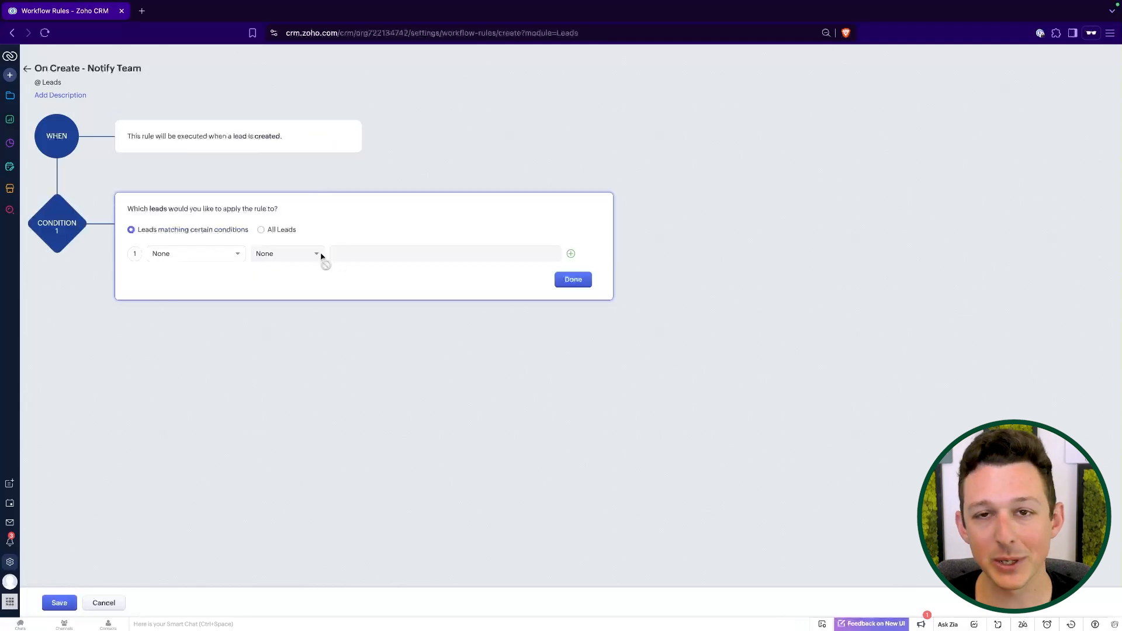
Define the condition so the rule applies to leads whose Lead Source is Partner or Seminar Partner.
click(218, 257)
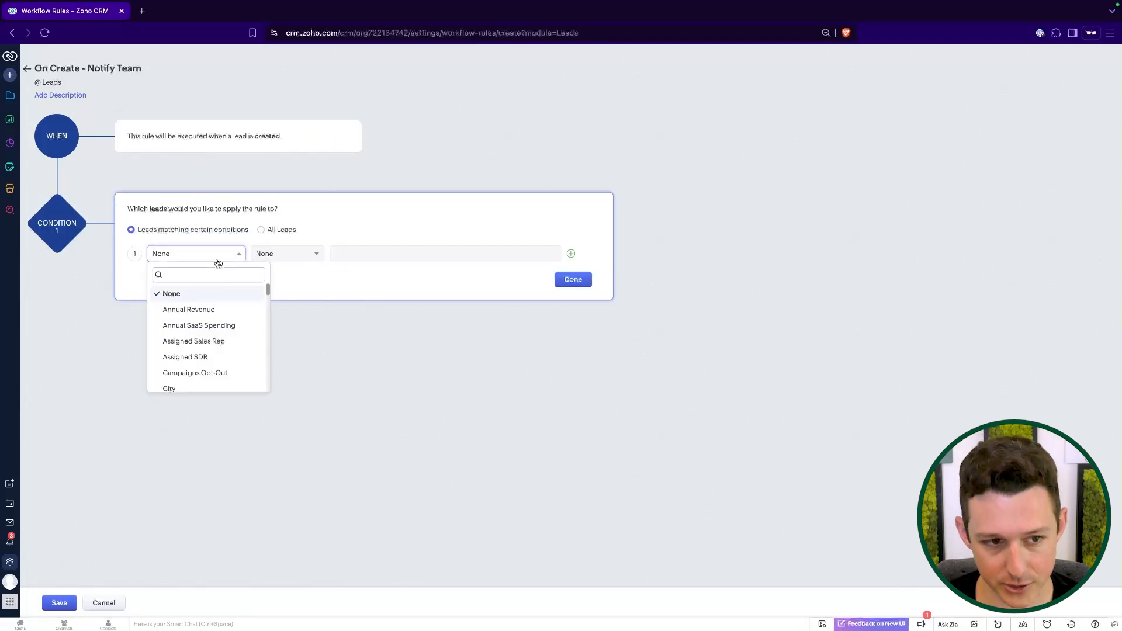
text(lead)
click(206, 327)
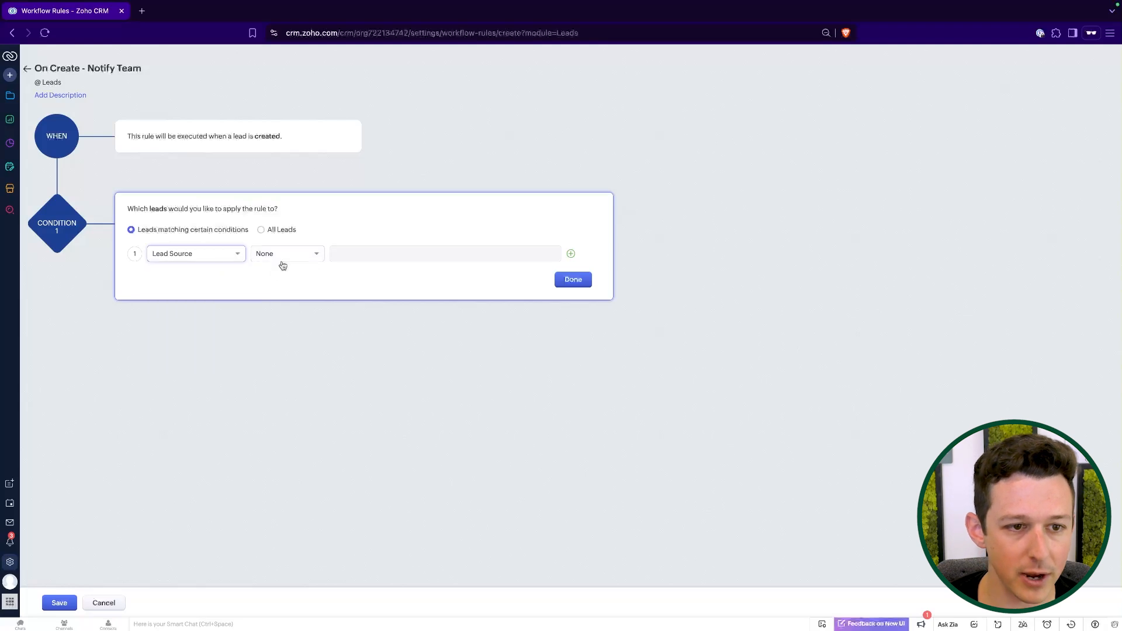
click(284, 257)
click(285, 291)
click(336, 260)
text(par)
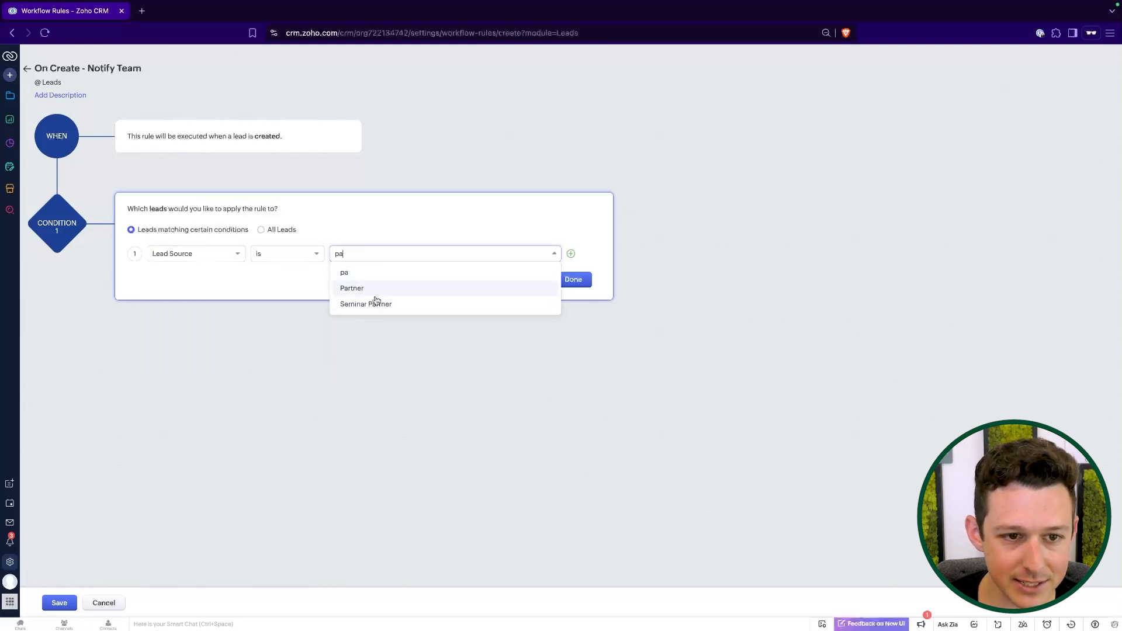
click(381, 289)
text(sem)
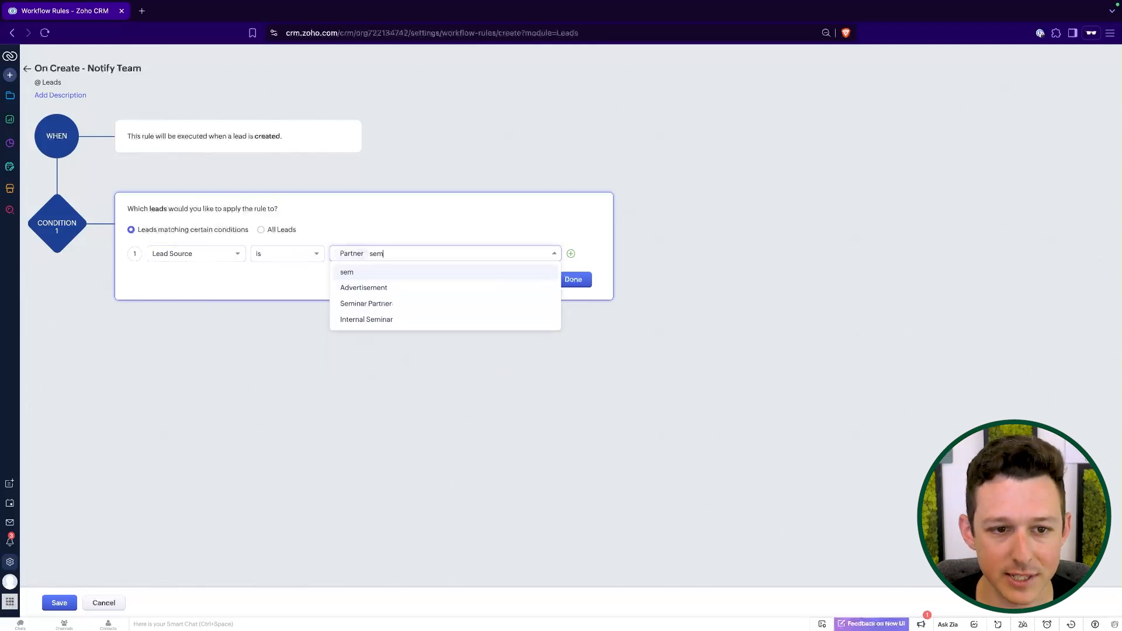
click(379, 304)
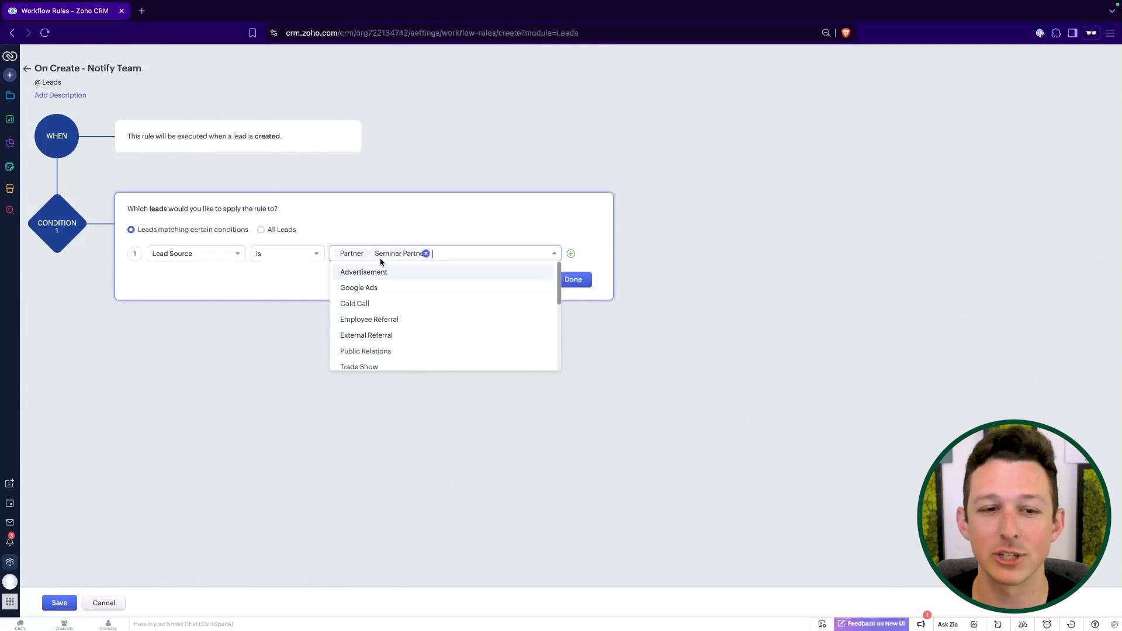
click(403, 222)
click(571, 254)
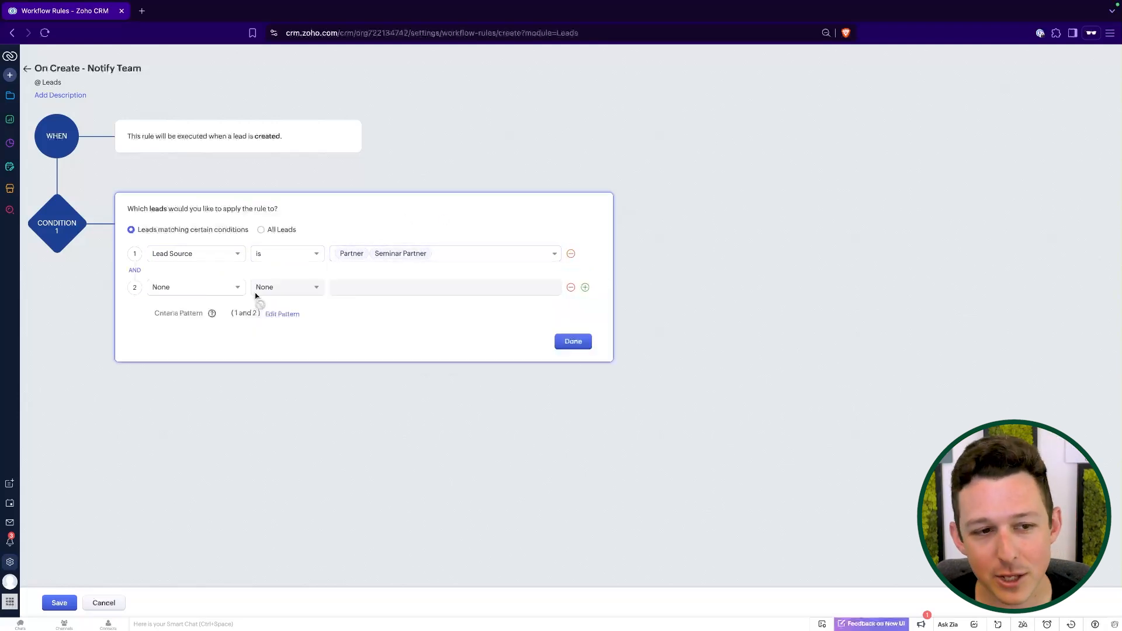
click(199, 289)
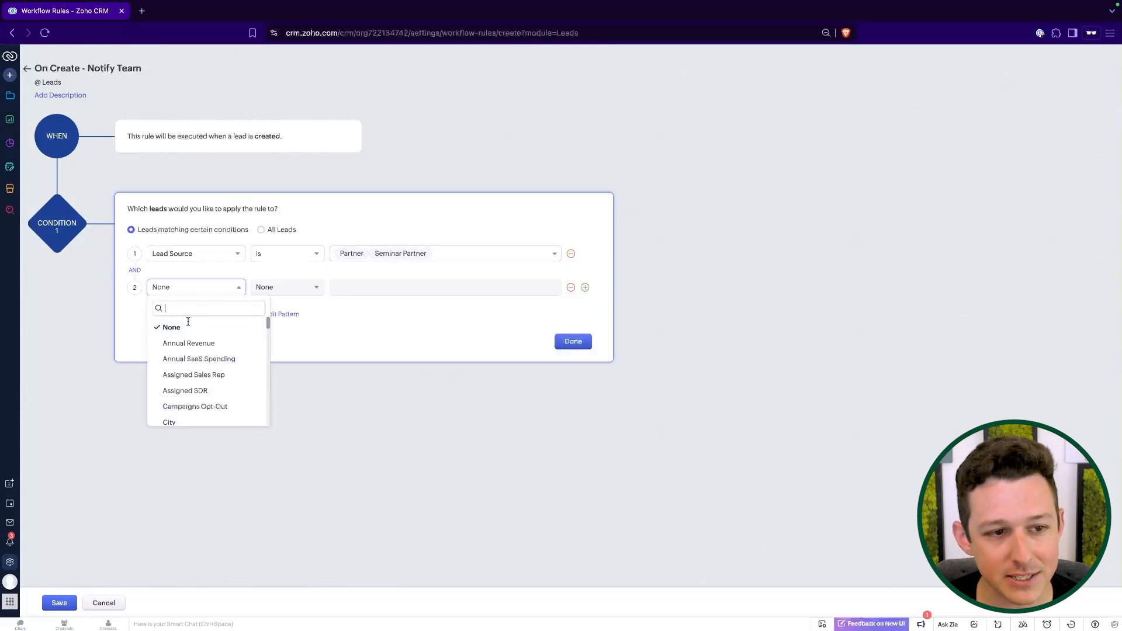
click(344, 338)
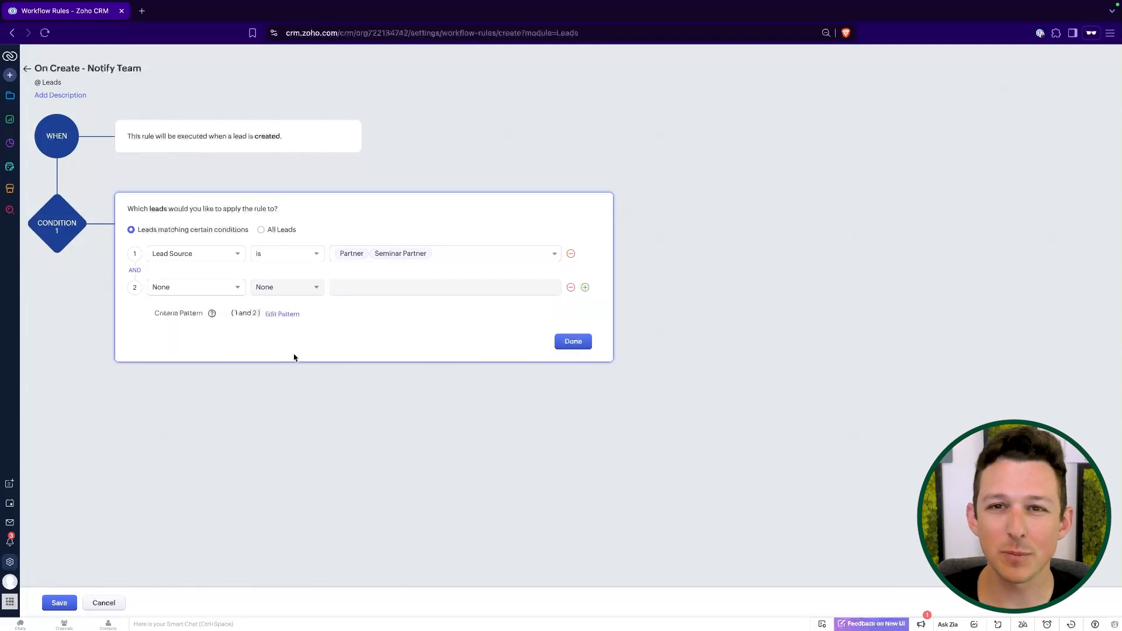
click(572, 287)
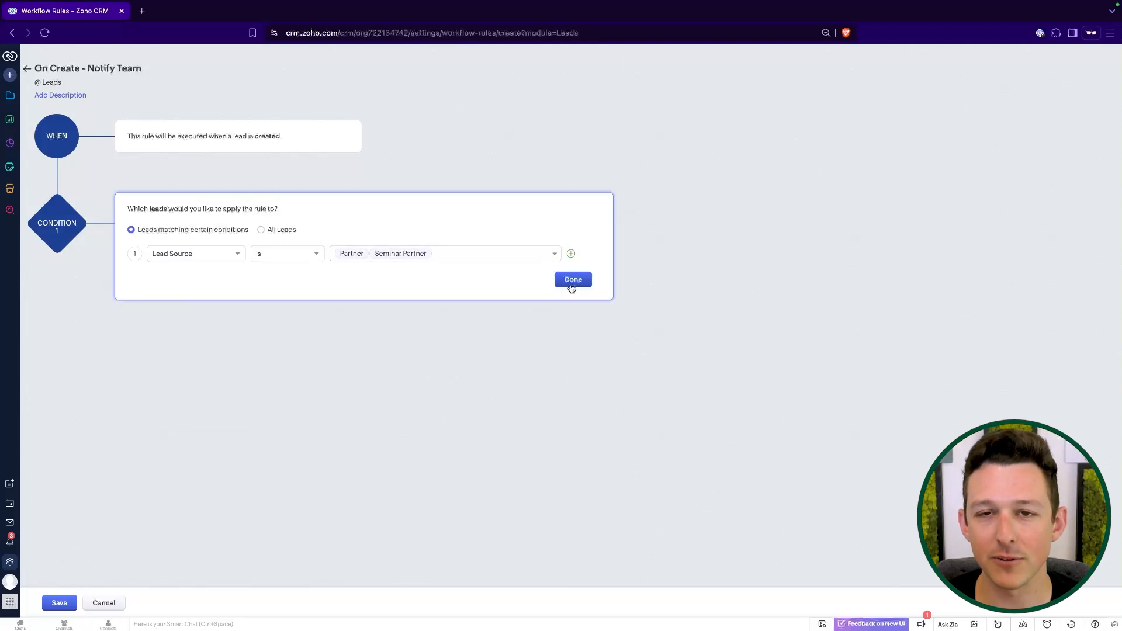
Confirm the Lead Source condition and start a new Assign Task activity as an instant action.
click(572, 280)
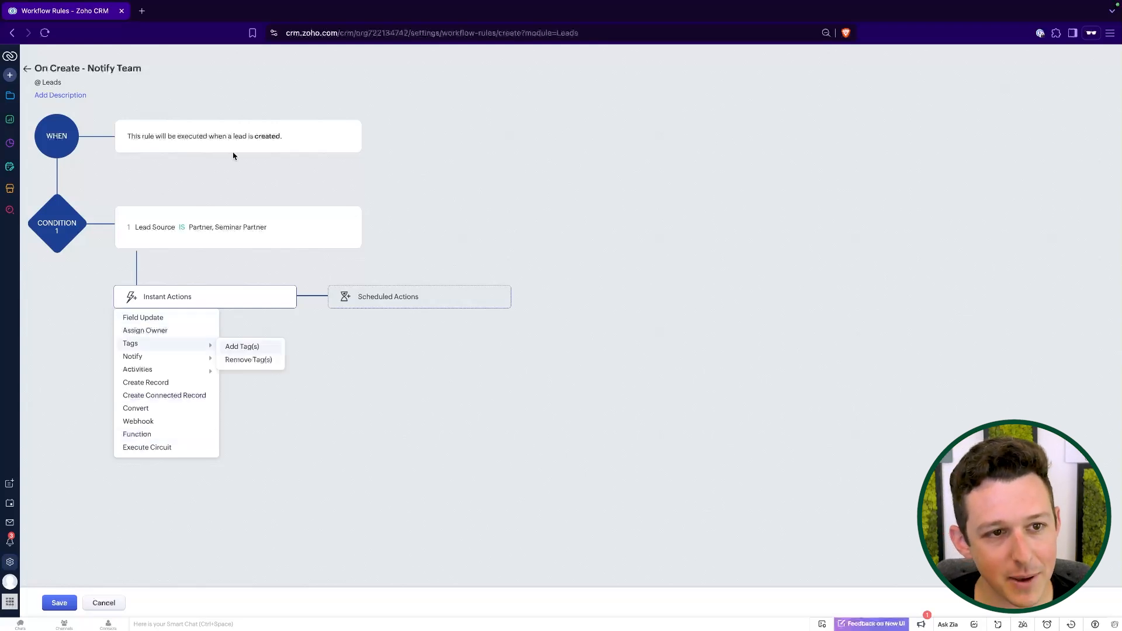
click(281, 147)
click(199, 303)
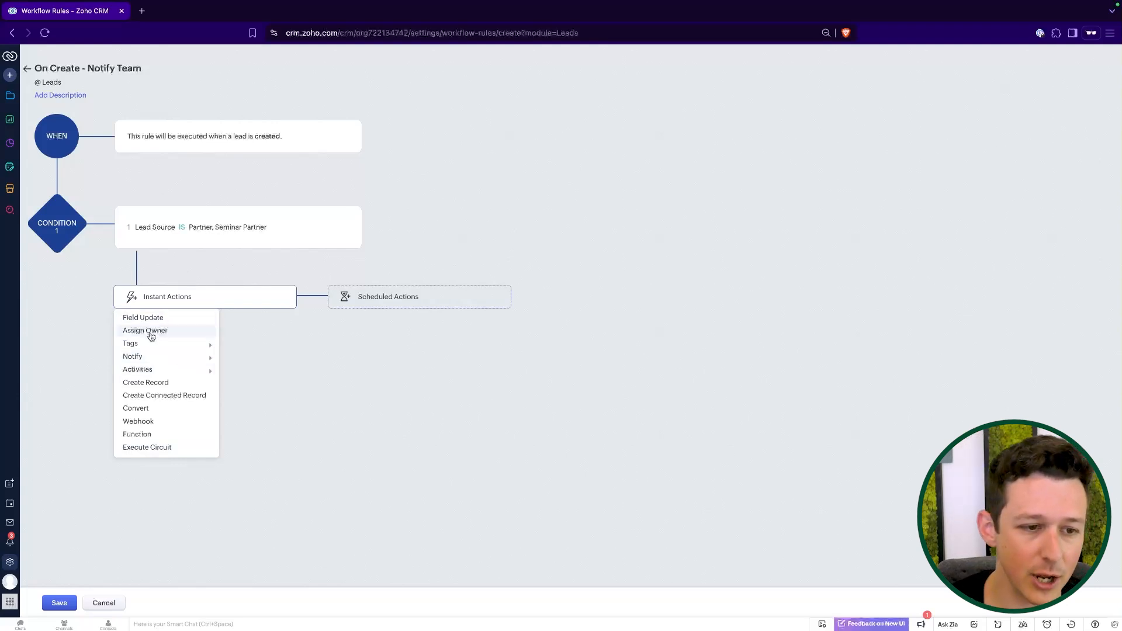
mouse_move(195, 348)
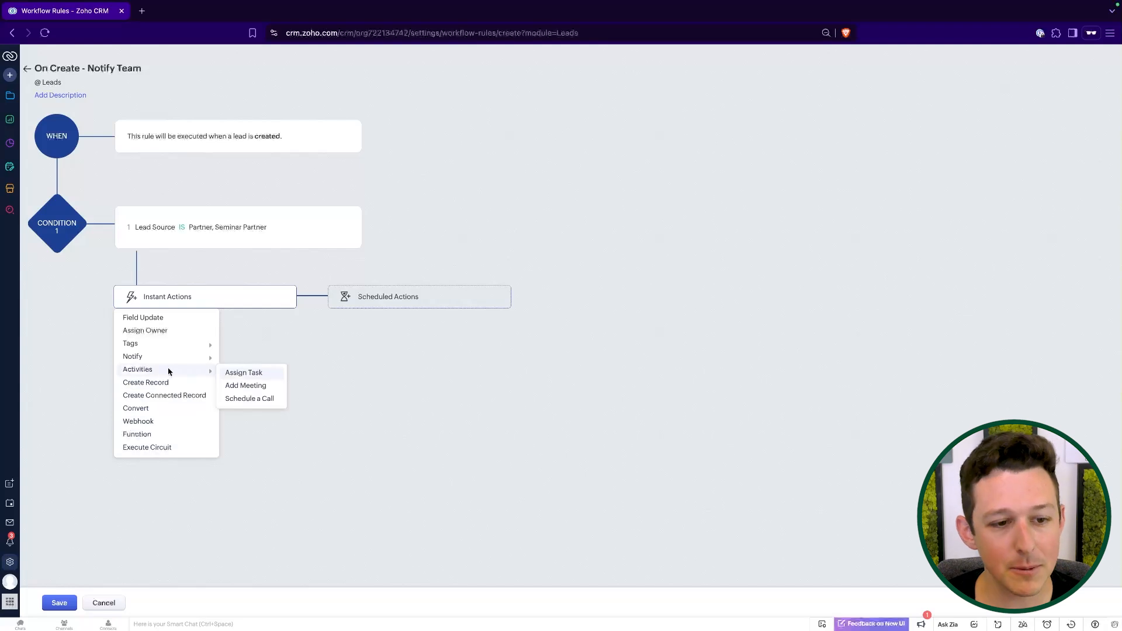
click(254, 373)
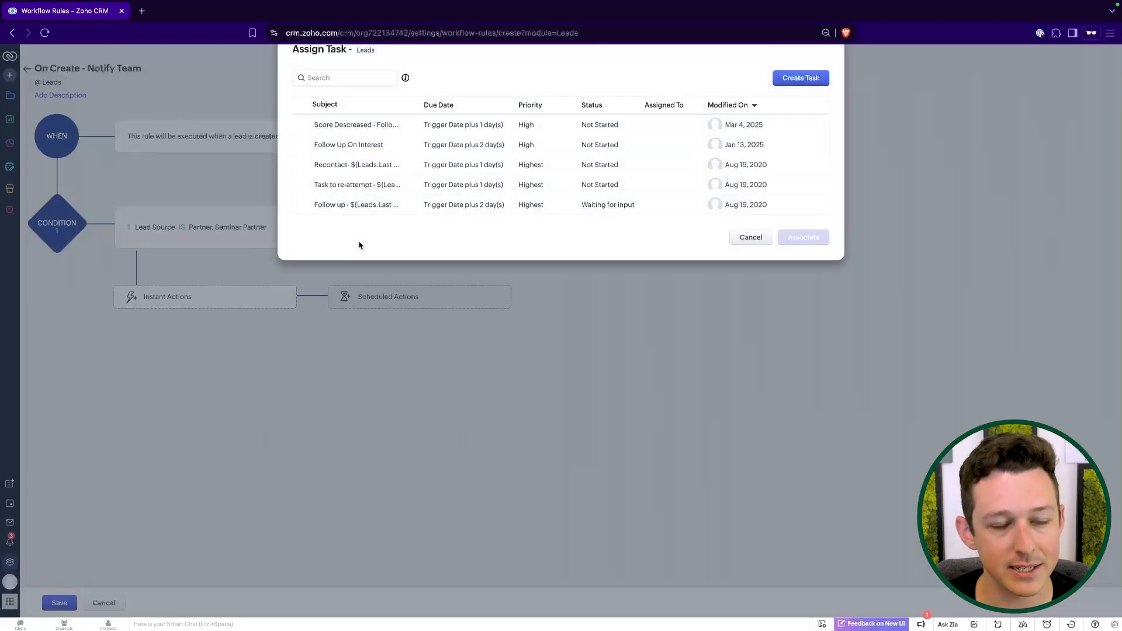
click(783, 92)
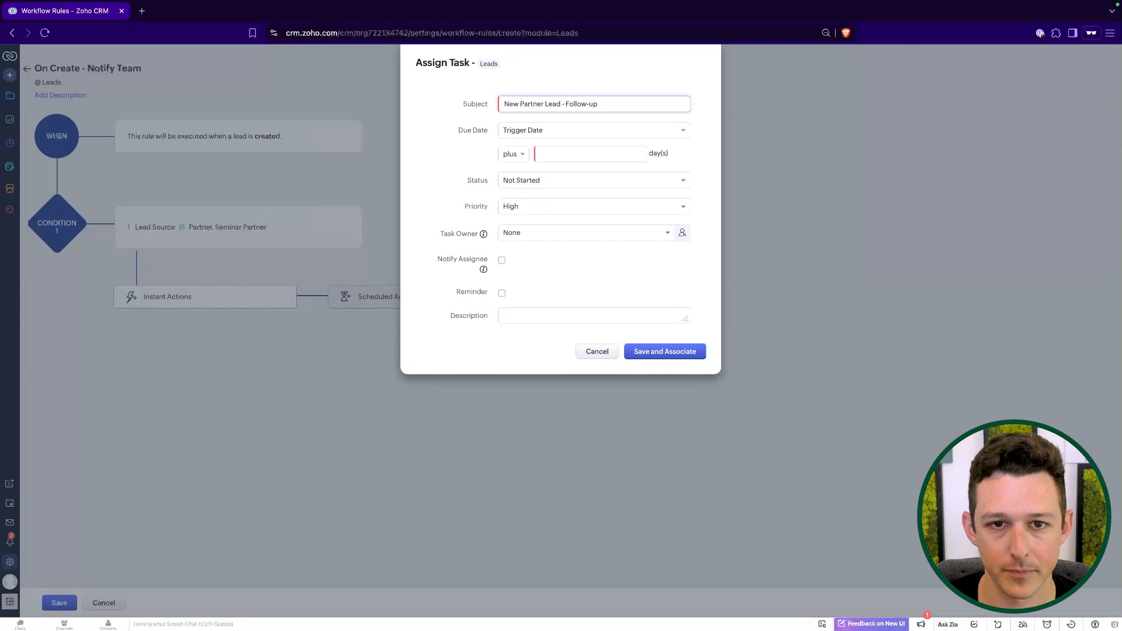
Give the task the subject "New Partner Lead - Follow-up ASAP" and set its due date to Trigger Date plus 2 days.
text(ASAP)
click(553, 132)
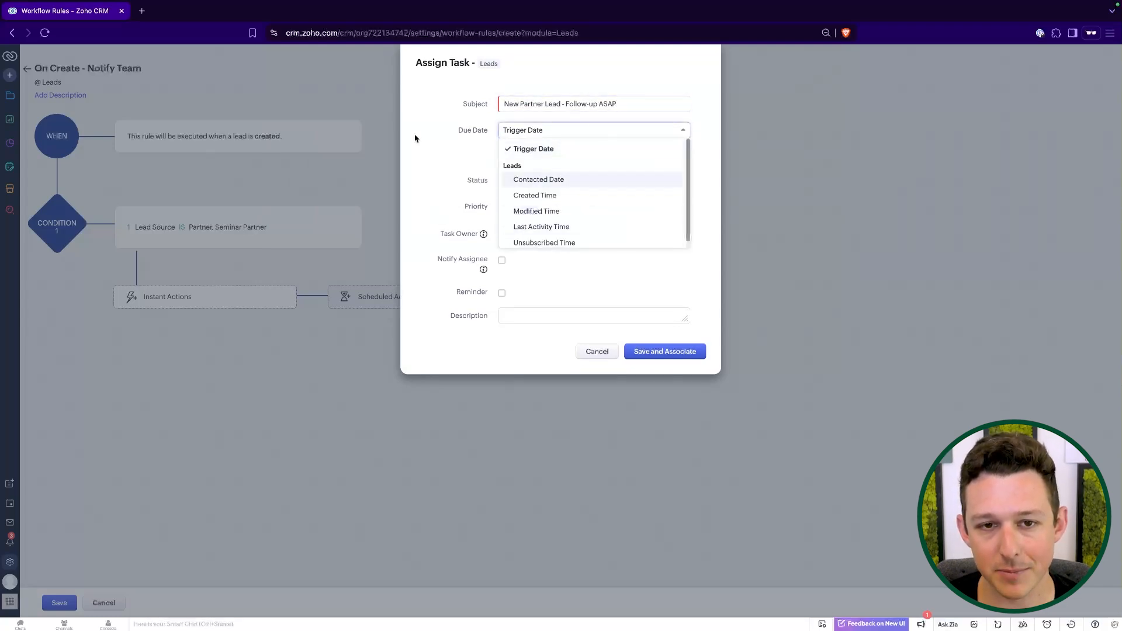
click(462, 131)
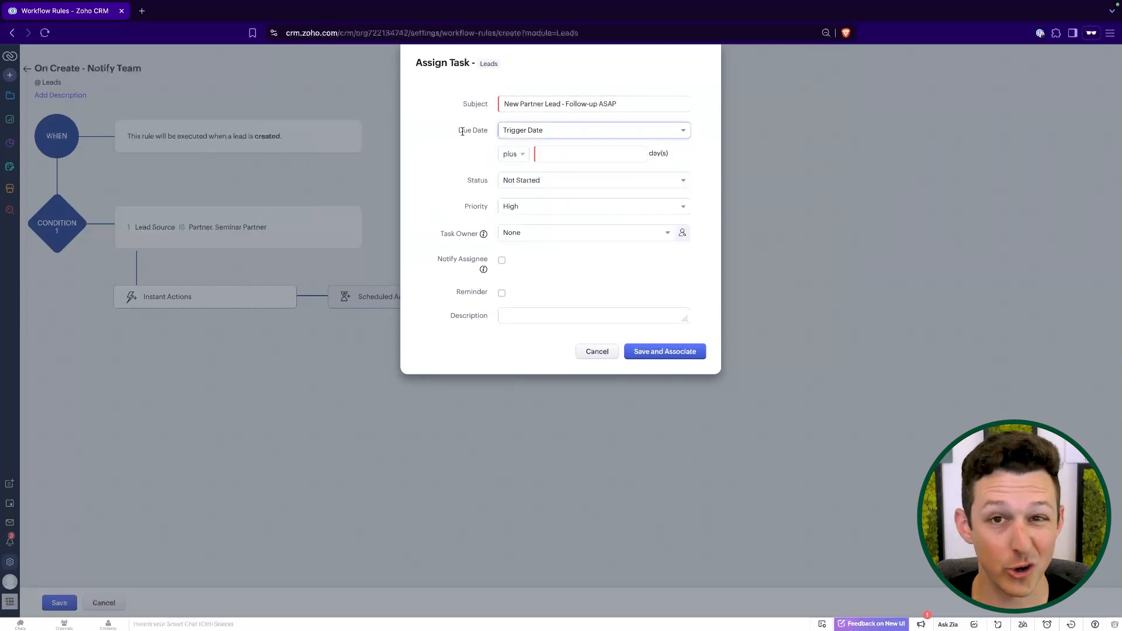
click(517, 155)
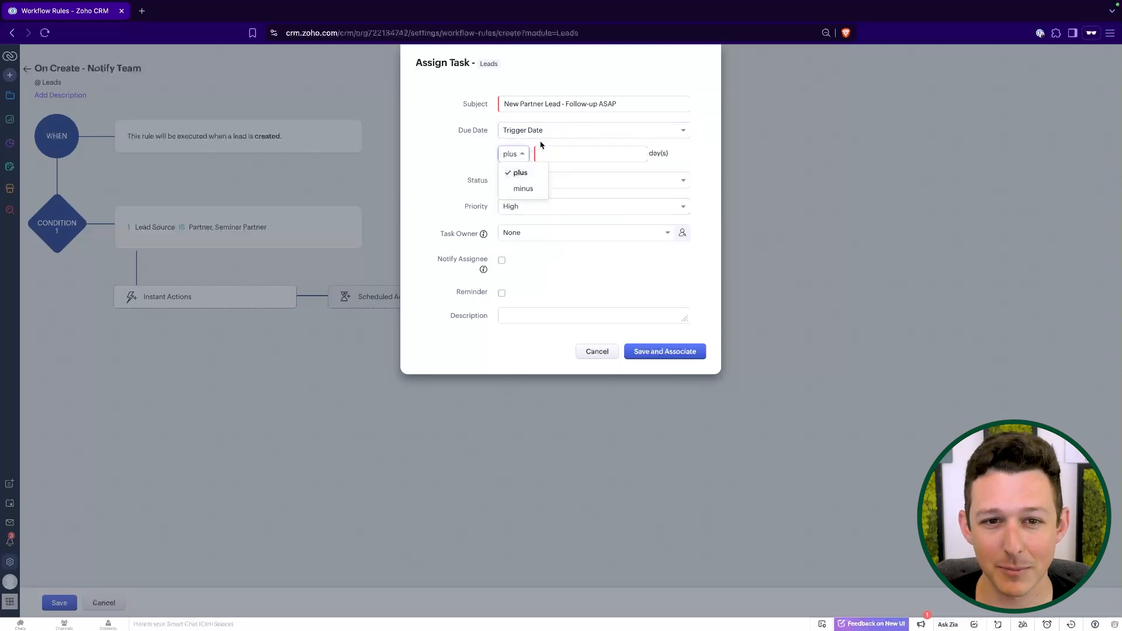
click(541, 129)
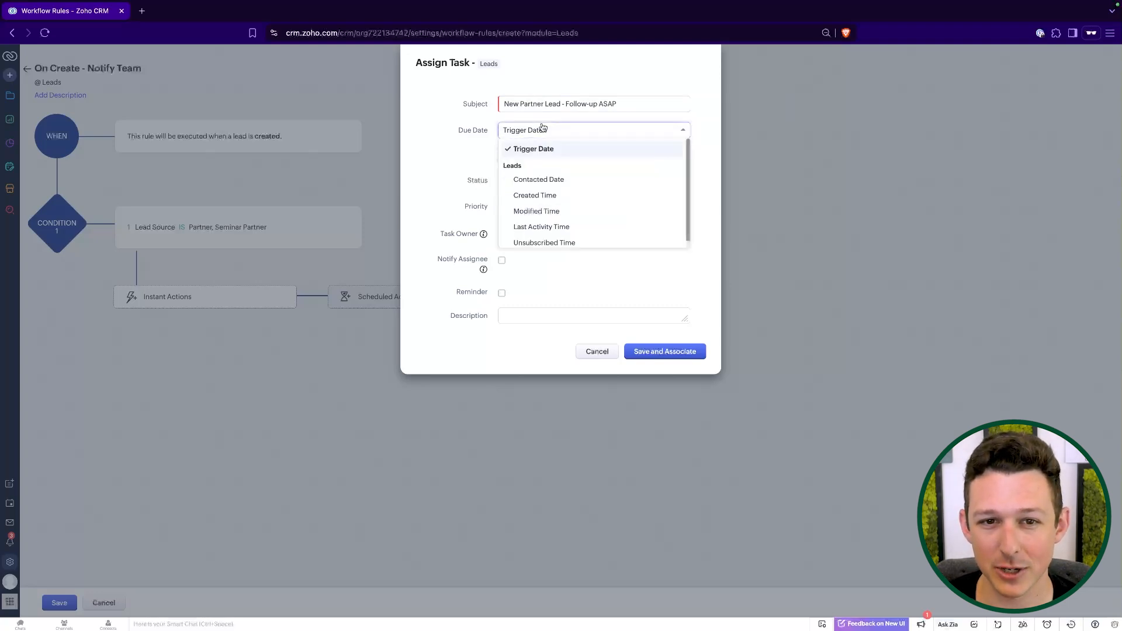
click(449, 170)
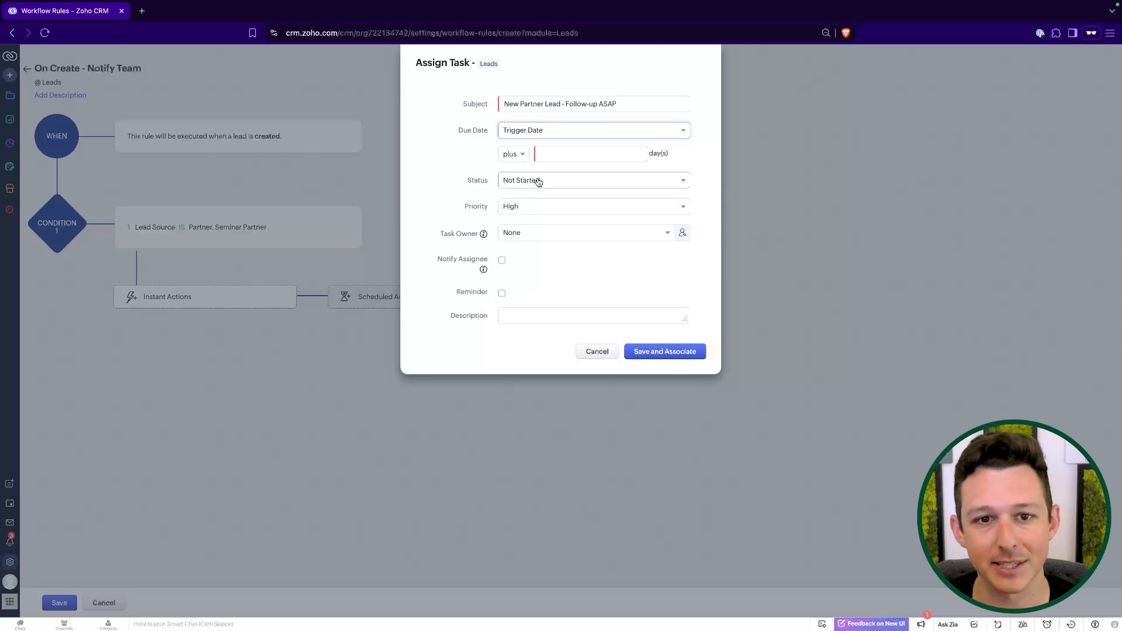
click(555, 155)
text(2)
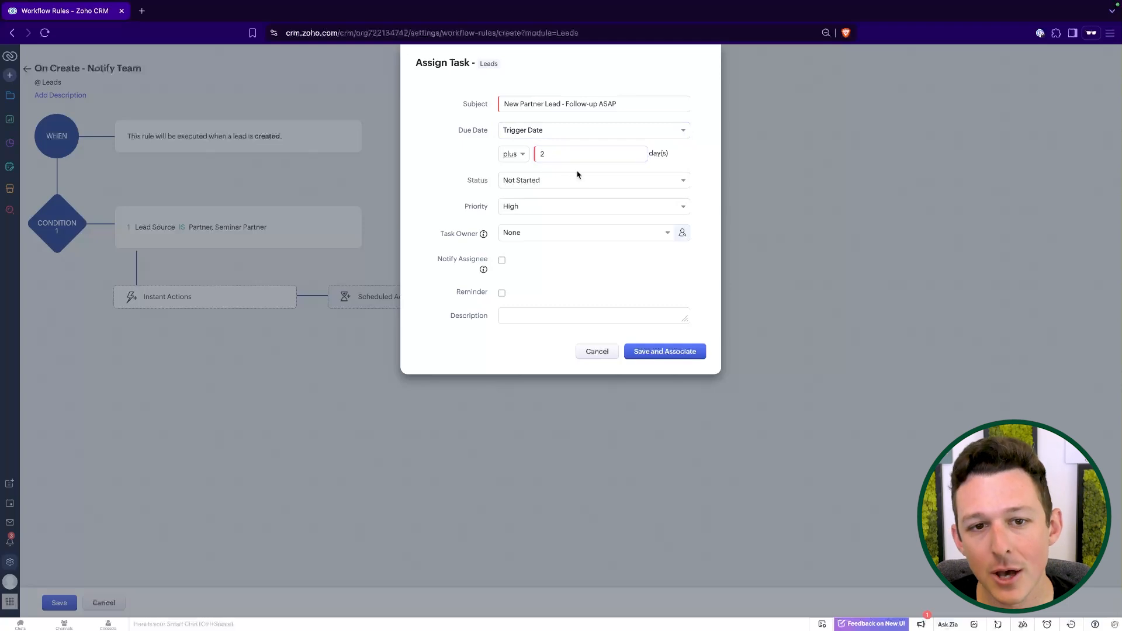
Keep the task's status at Not Started and its priority at High.
click(578, 180)
click(517, 197)
click(524, 212)
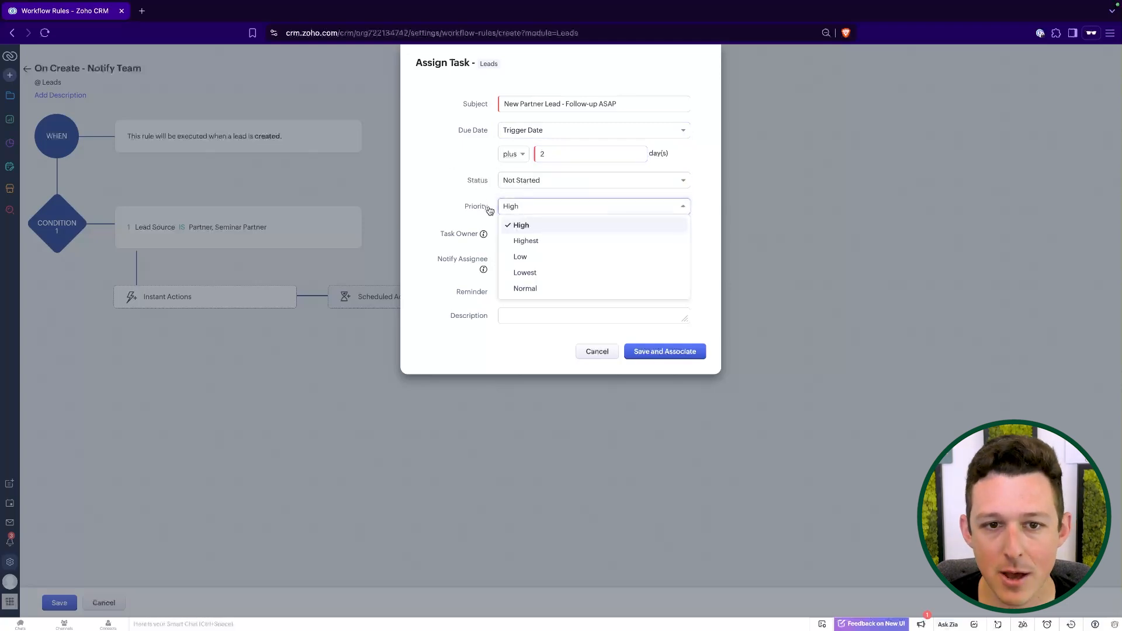
click(529, 222)
Leave the task owner as None, enable Notify Assignee, and save and associate the task with the rule.
click(546, 233)
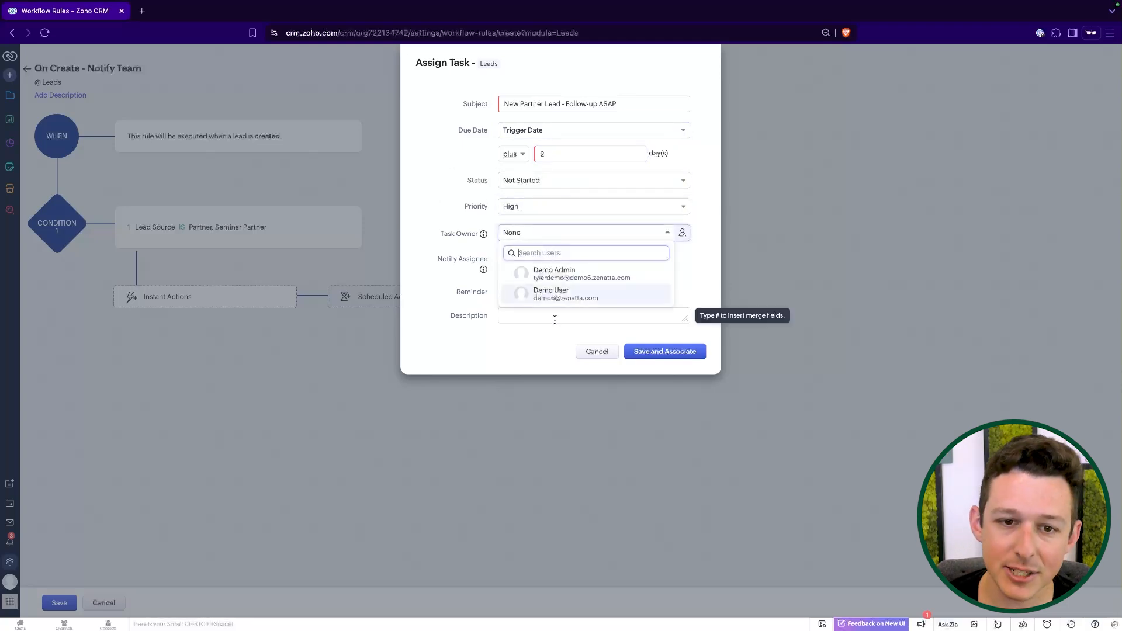
click(517, 236)
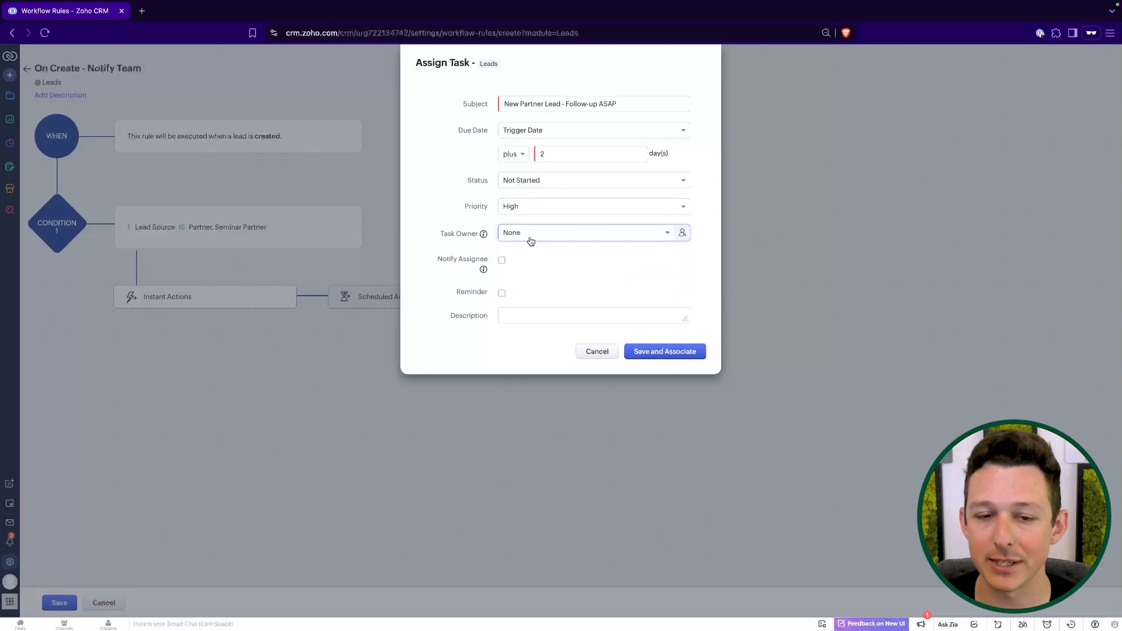
click(531, 237)
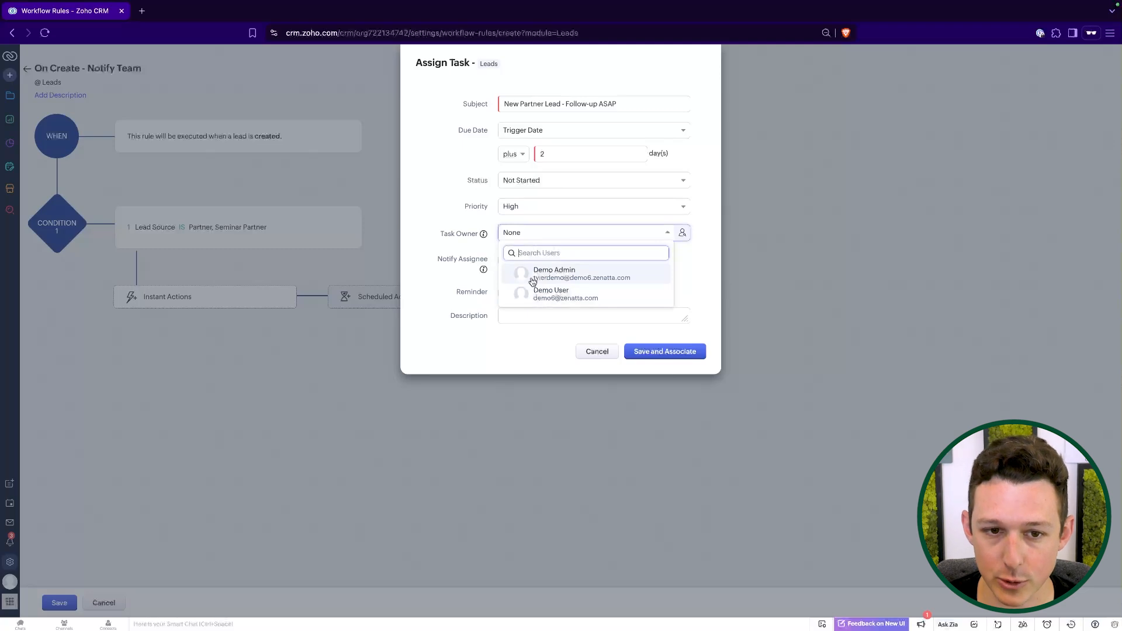
click(531, 273)
click(502, 261)
mouse_move(483, 272)
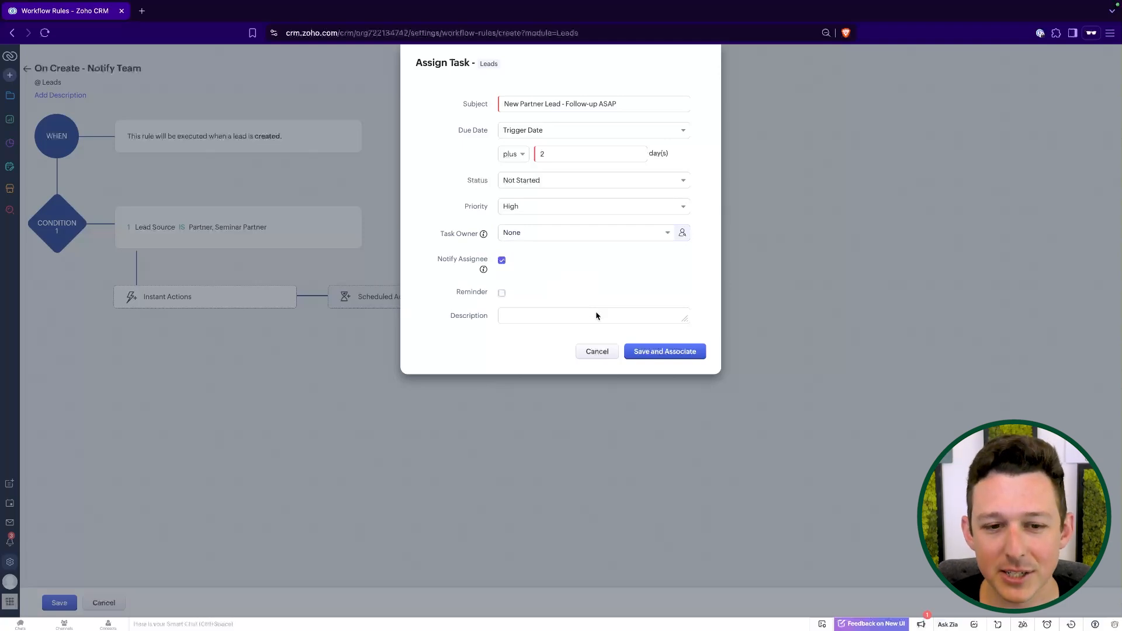
click(643, 356)
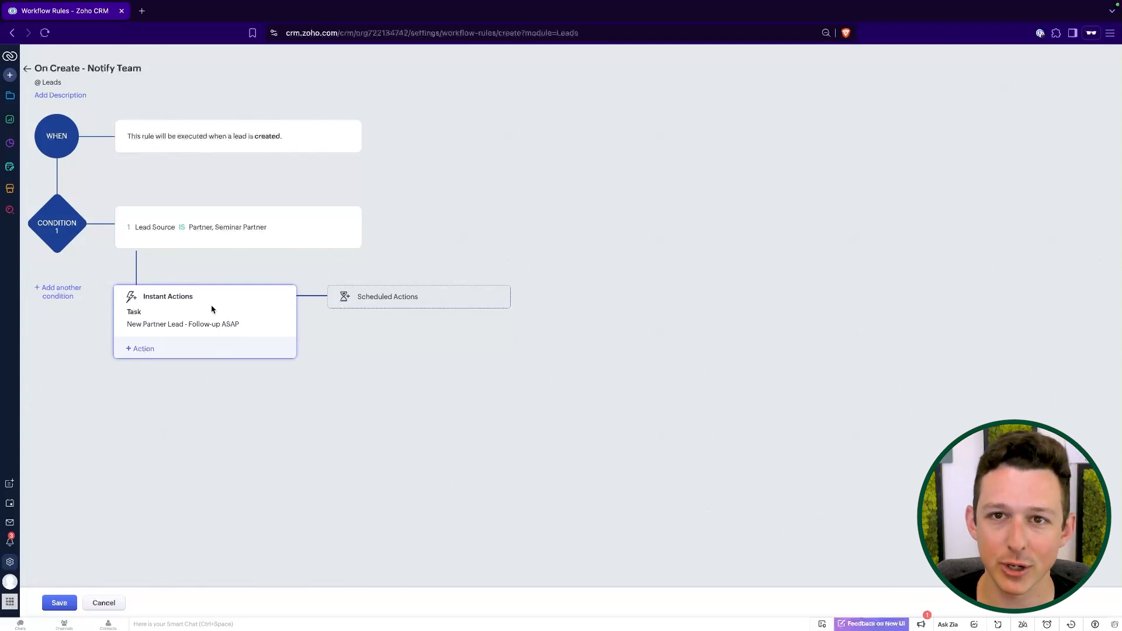
Add an Assign Owner instant action that assigns the lead to Demo User, and associate it with the rule.
click(142, 348)
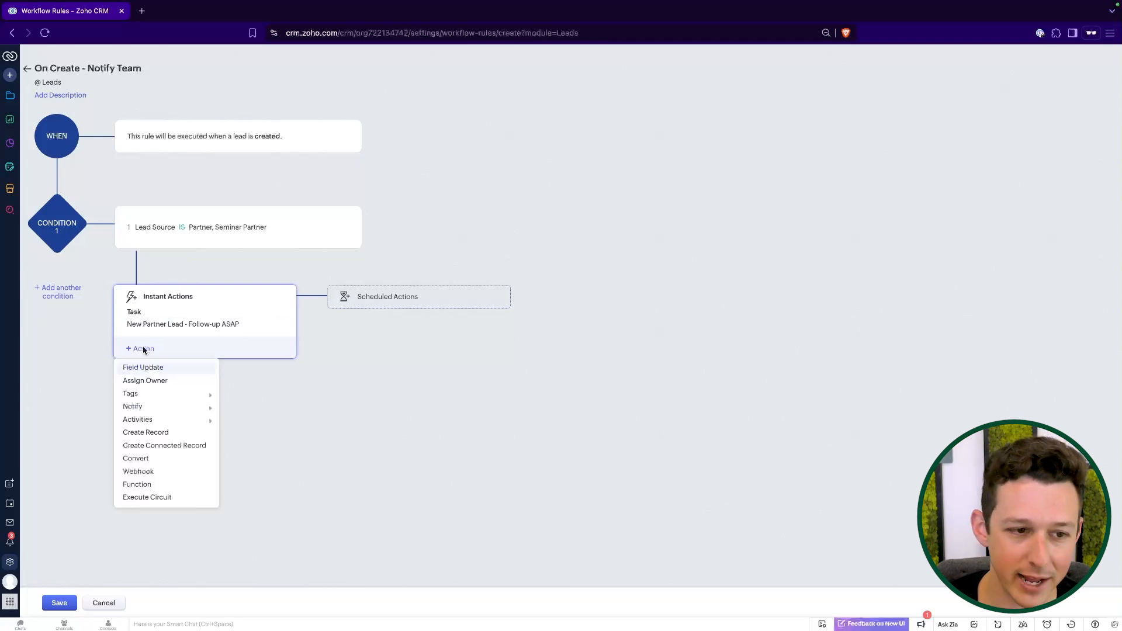
click(151, 381)
click(543, 135)
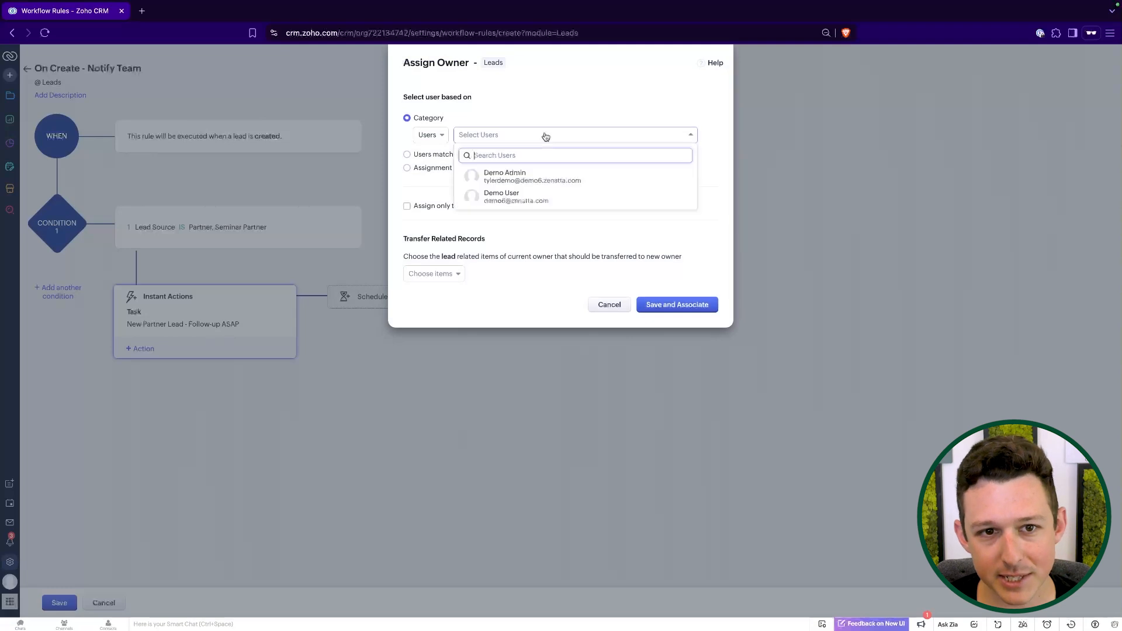
click(517, 200)
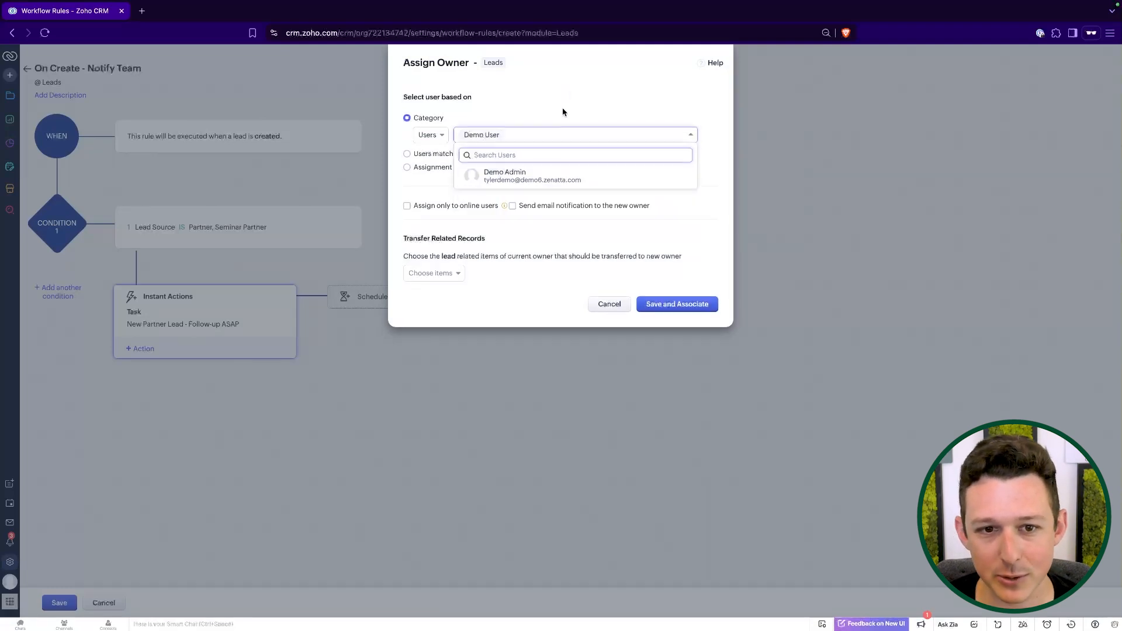
click(670, 305)
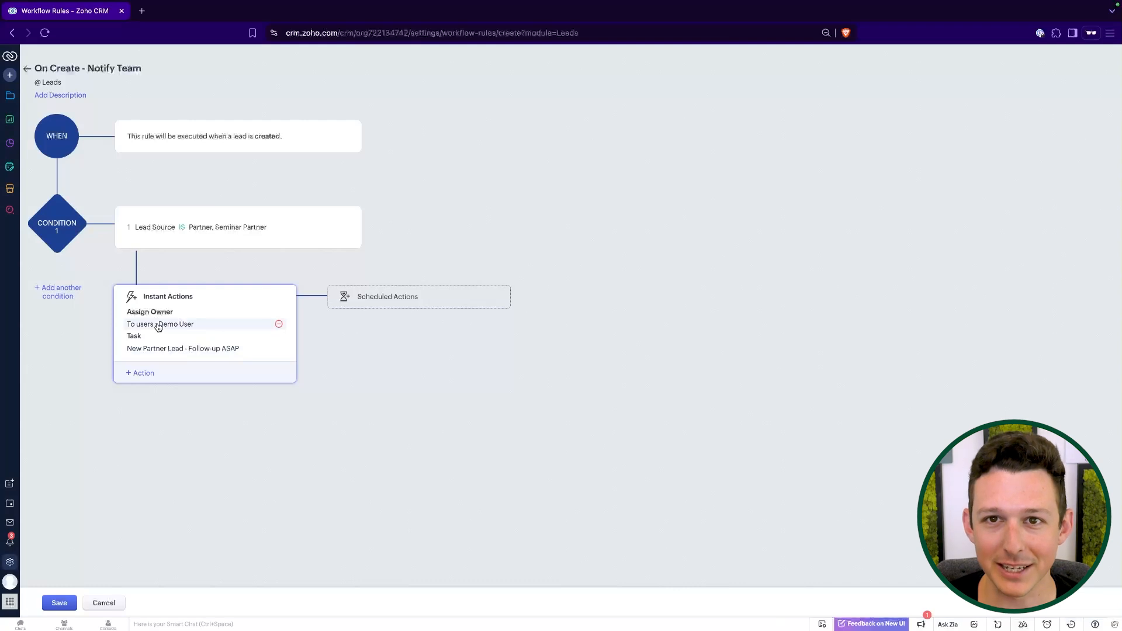
Set up a scheduled action that executes 2 minutes after the rule trigger time.
click(345, 295)
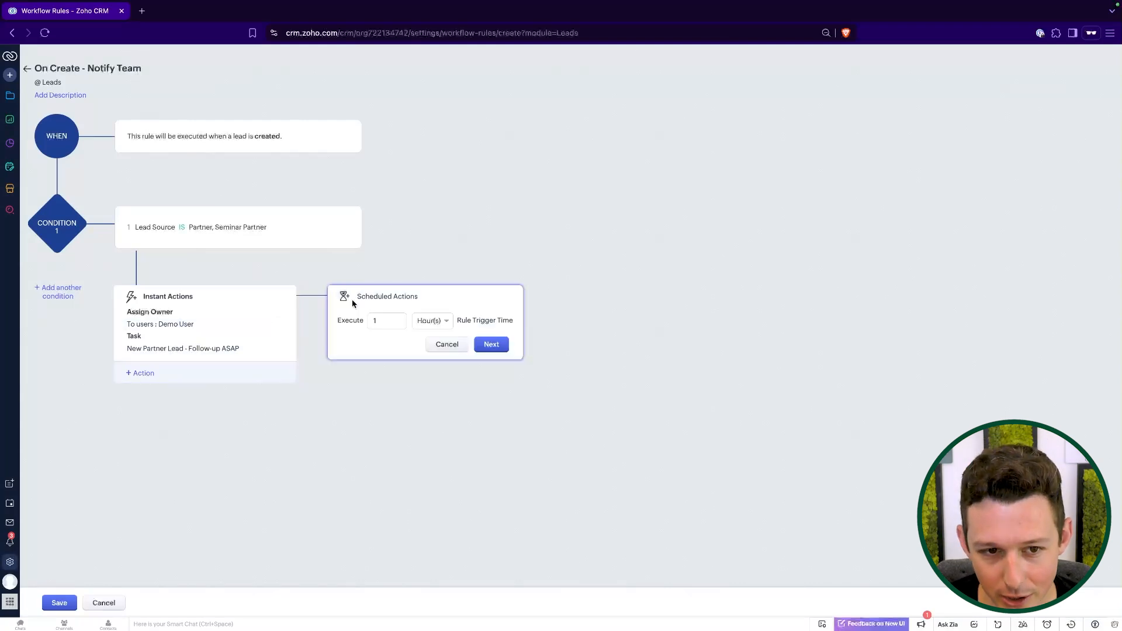
click(428, 320)
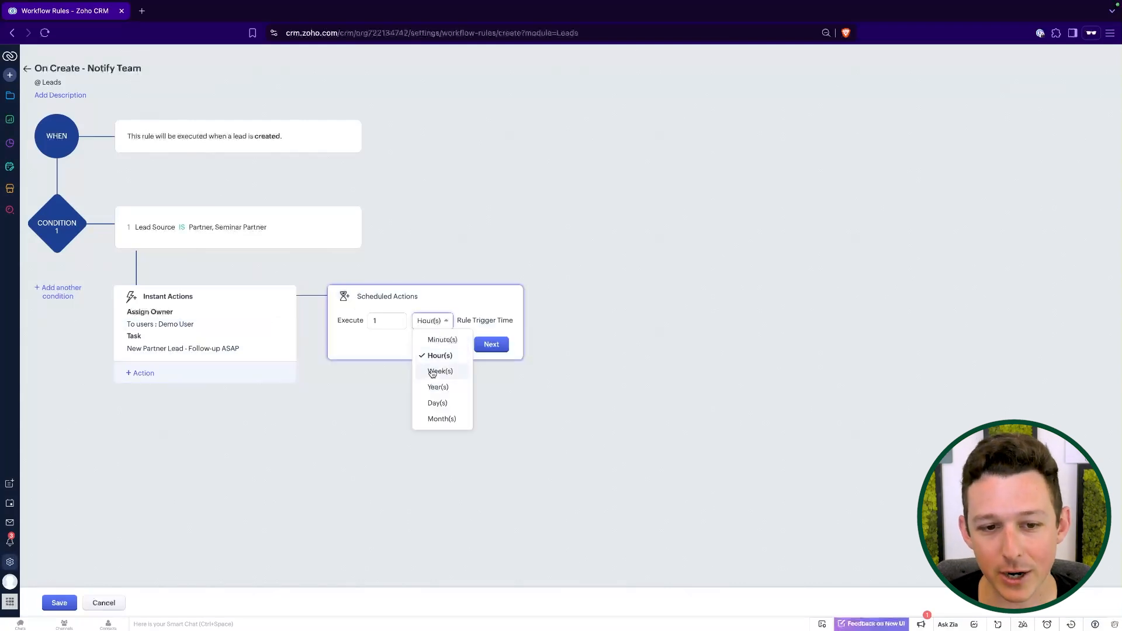
click(443, 340)
double_click(394, 320)
text(2)
drag(394, 321, 369, 320)
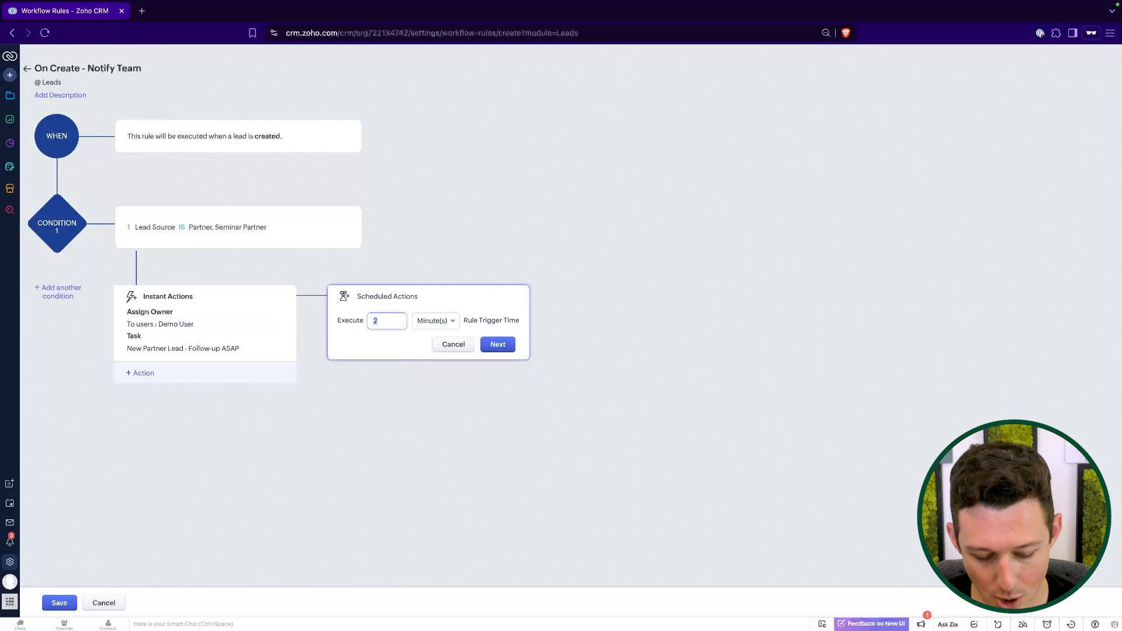
click(501, 345)
Associate the existing "New Partner Lead - Follow-up ASAP" task with the scheduled action.
mouse_move(375, 409)
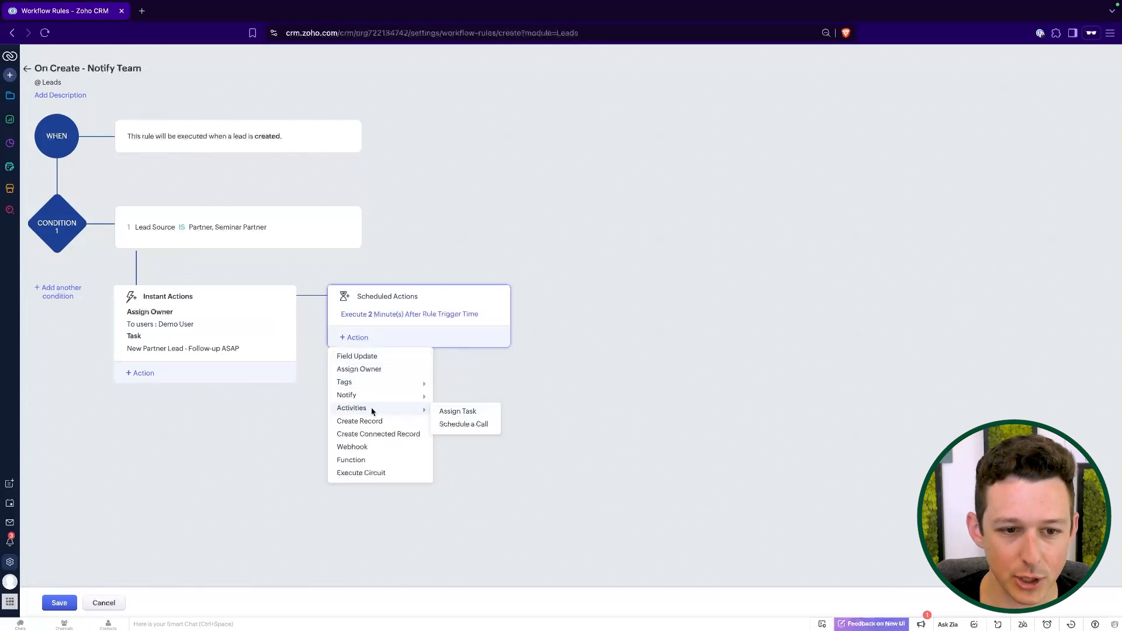
click(458, 412)
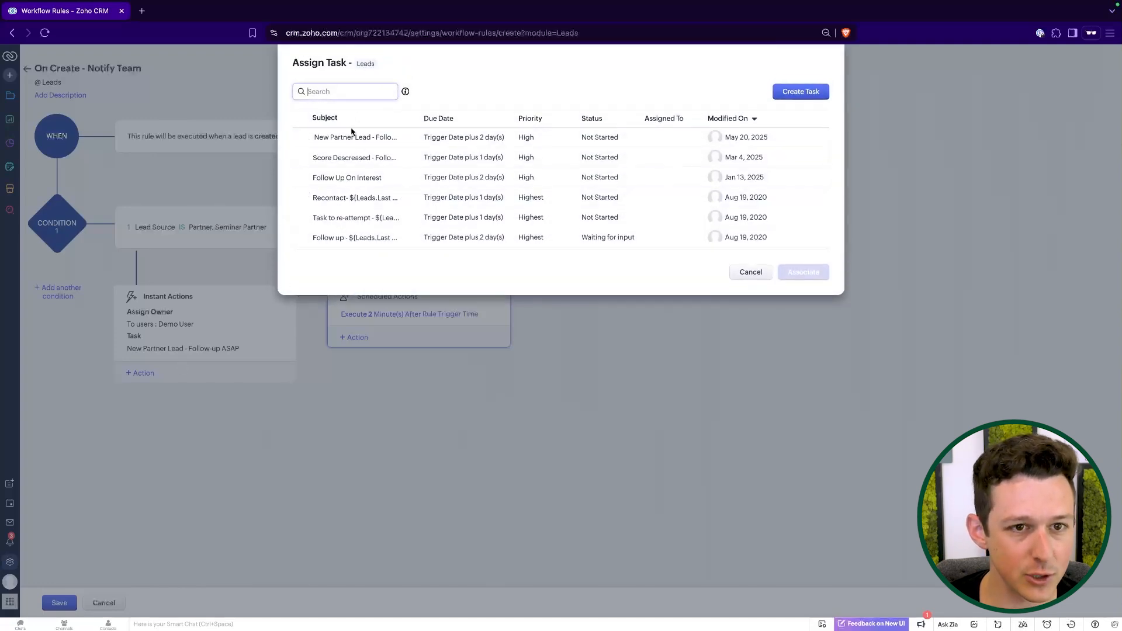
click(306, 138)
click(799, 275)
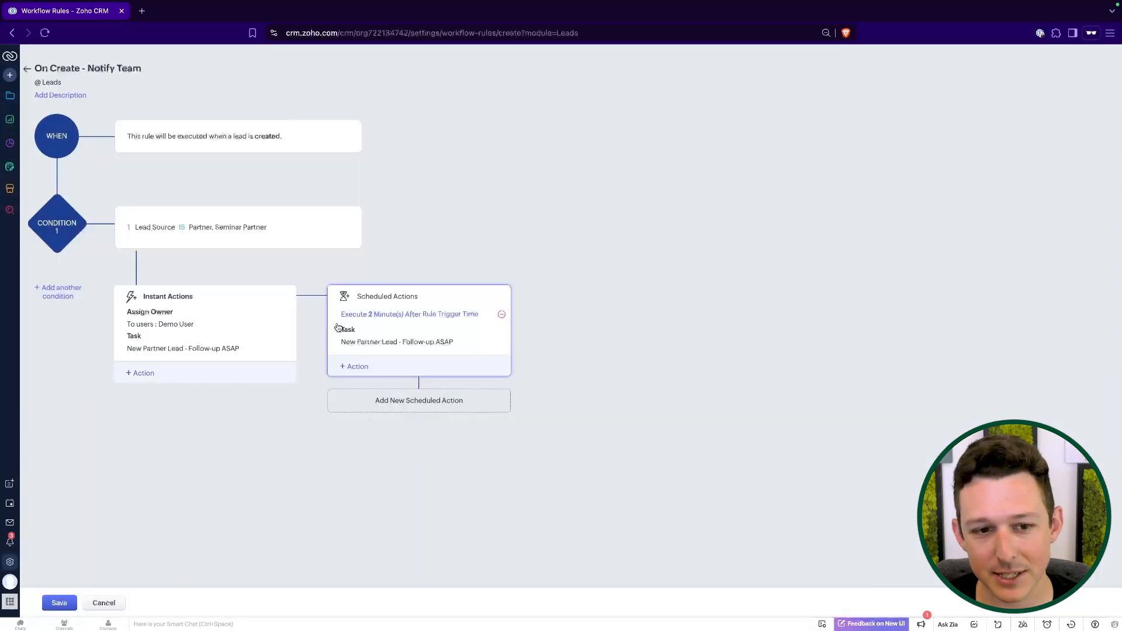
Remove the follow-up task from the instant actions and save the workflow rule.
click(274, 351)
click(682, 110)
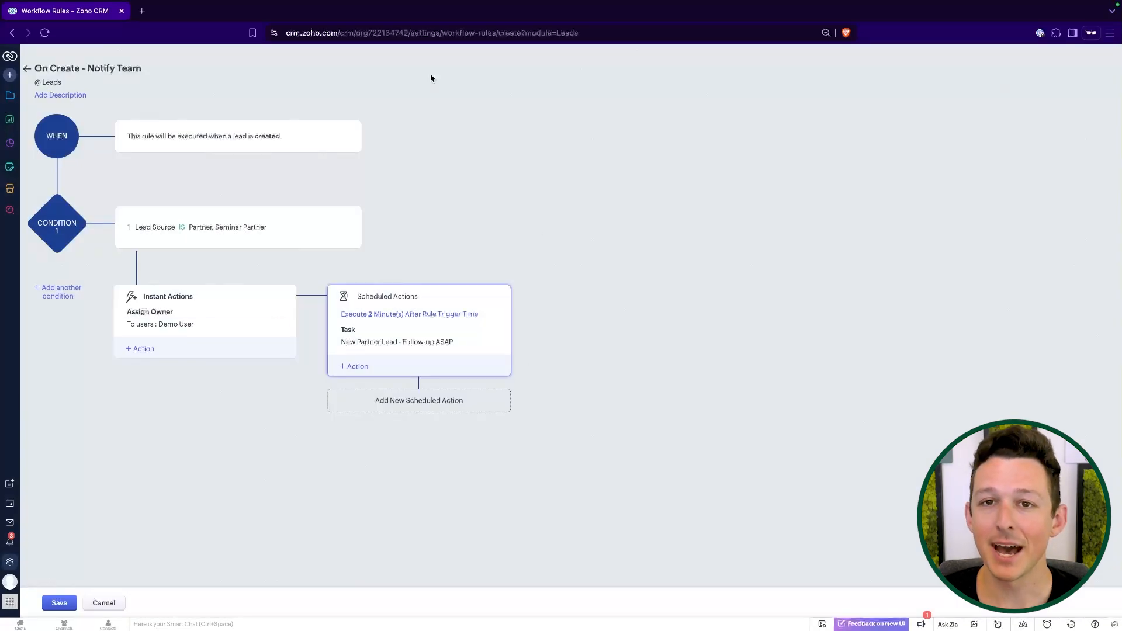
mouse_move(429, 343)
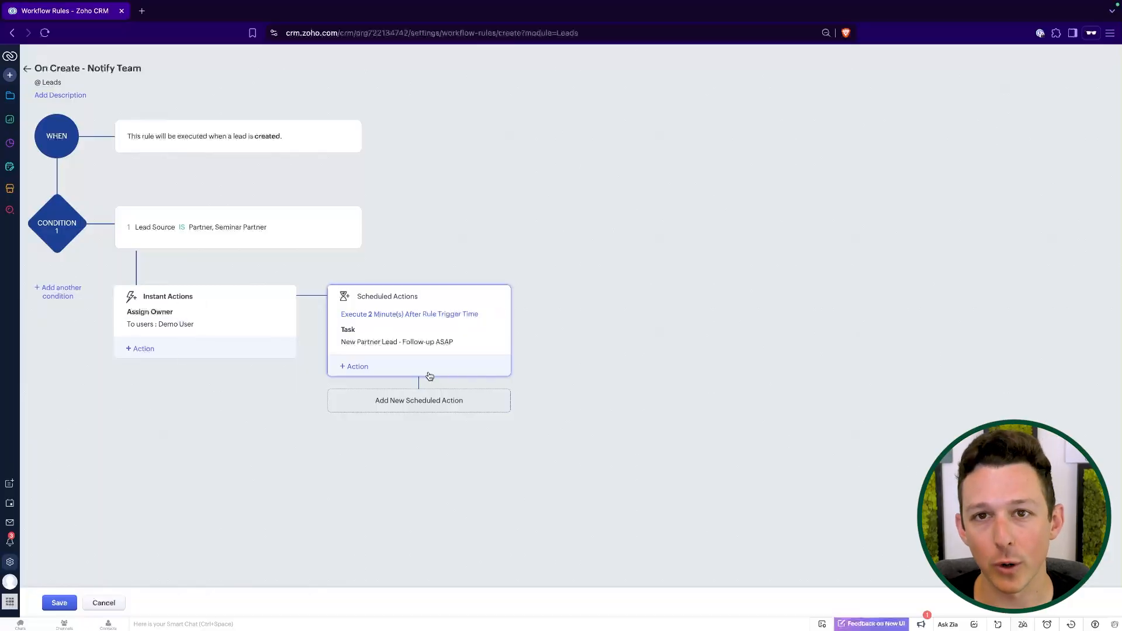
click(69, 599)
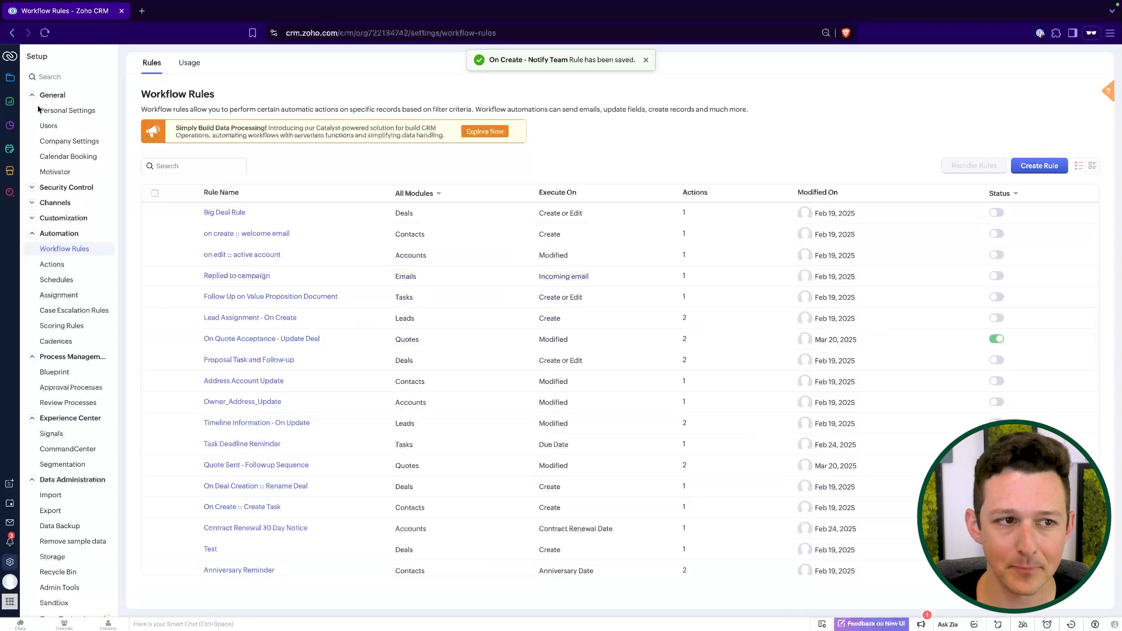
Open the Leads module and examine its available list views and the lead records.
click(16, 83)
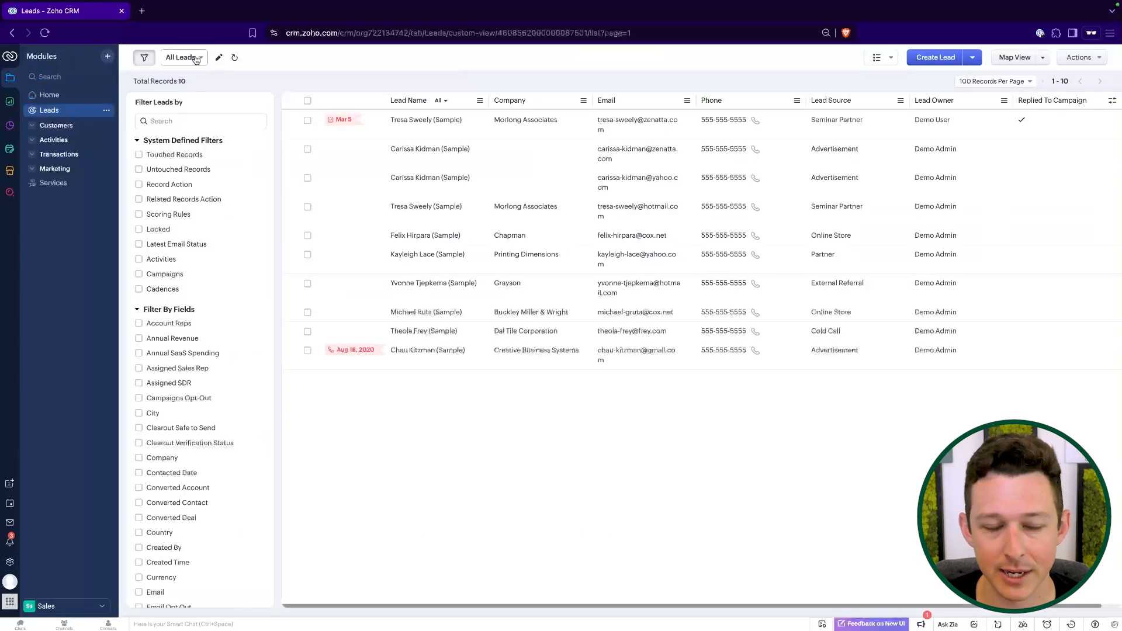
click(197, 59)
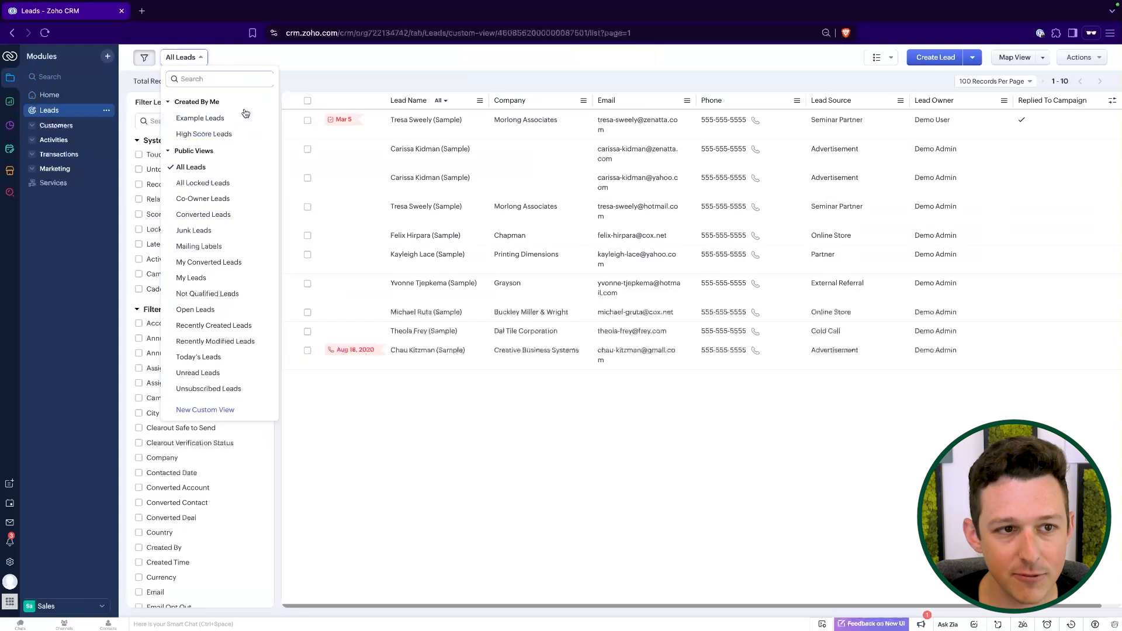
click(328, 87)
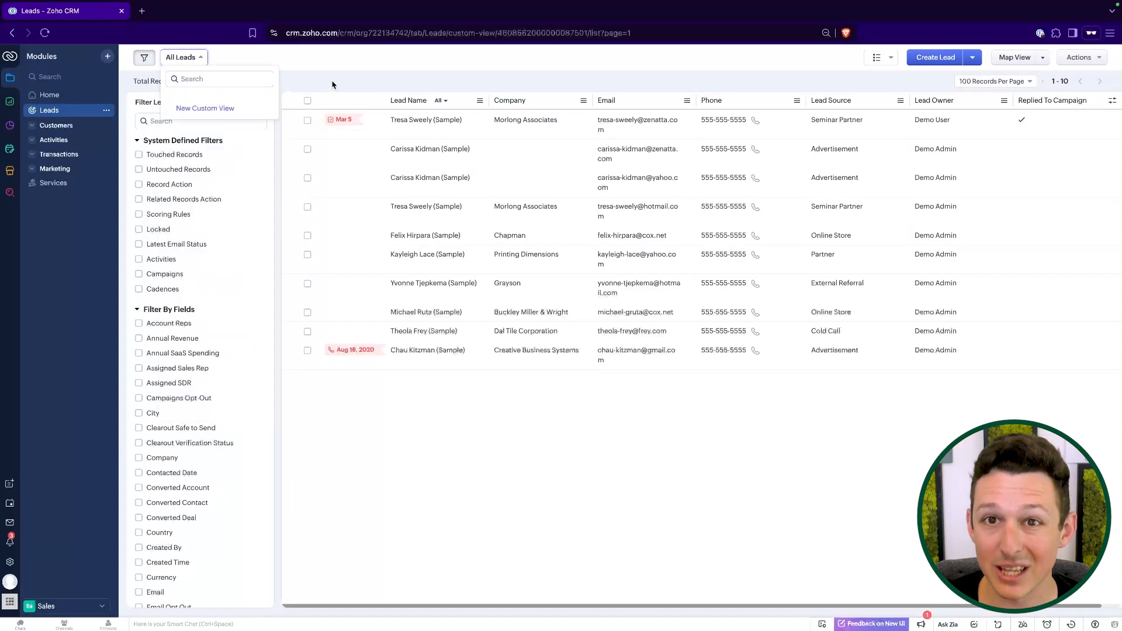
click(183, 57)
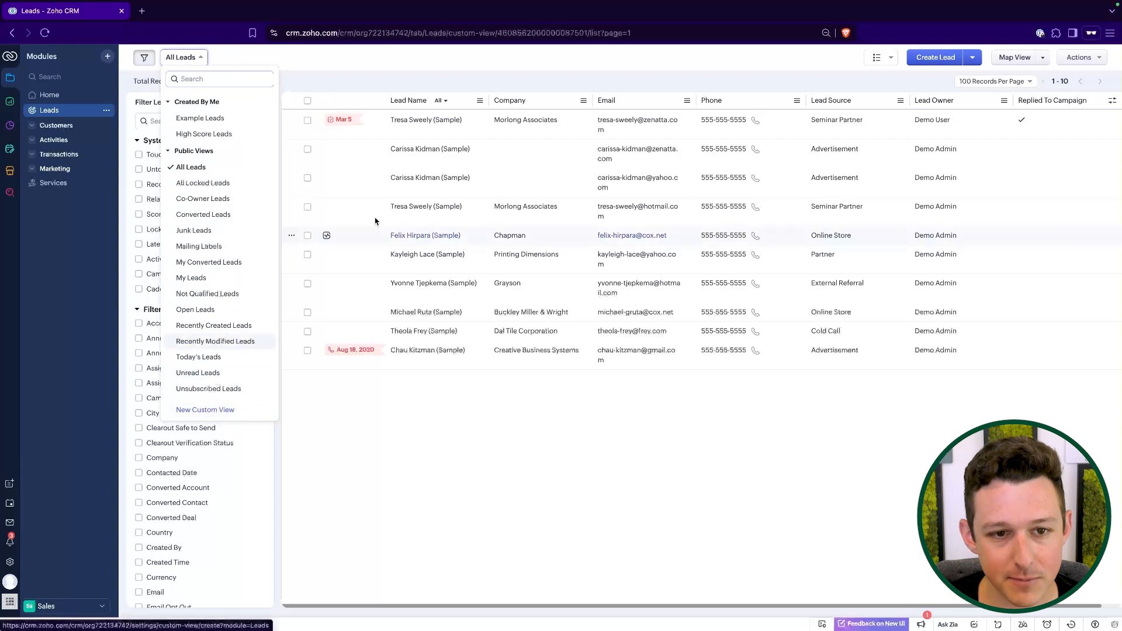
click(507, 95)
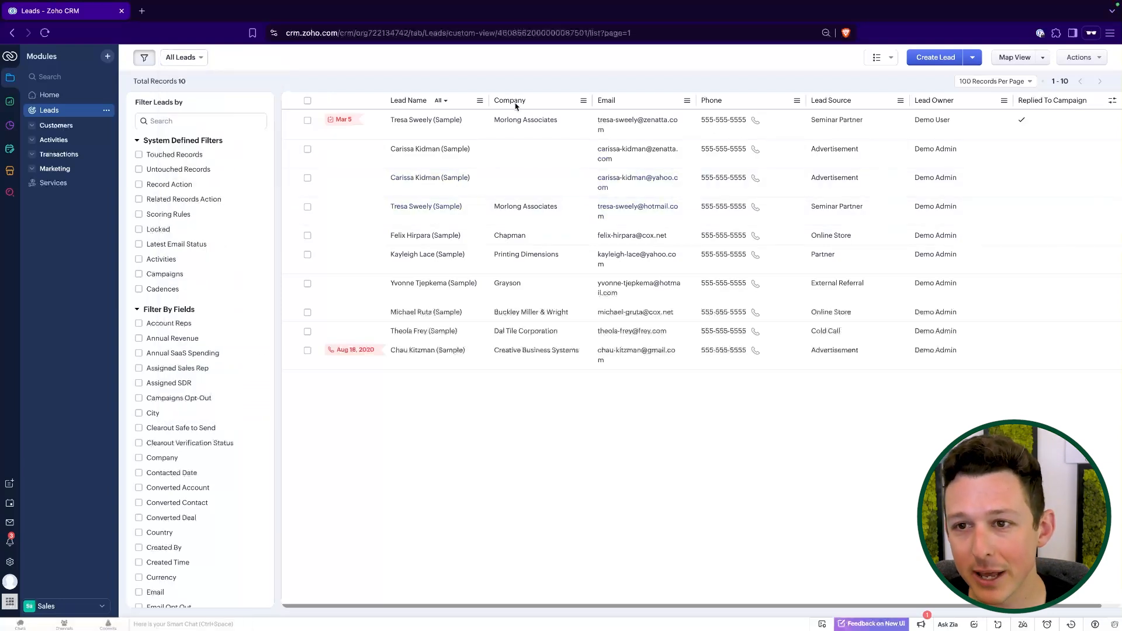
drag(719, 403, 380, 124)
click(472, 73)
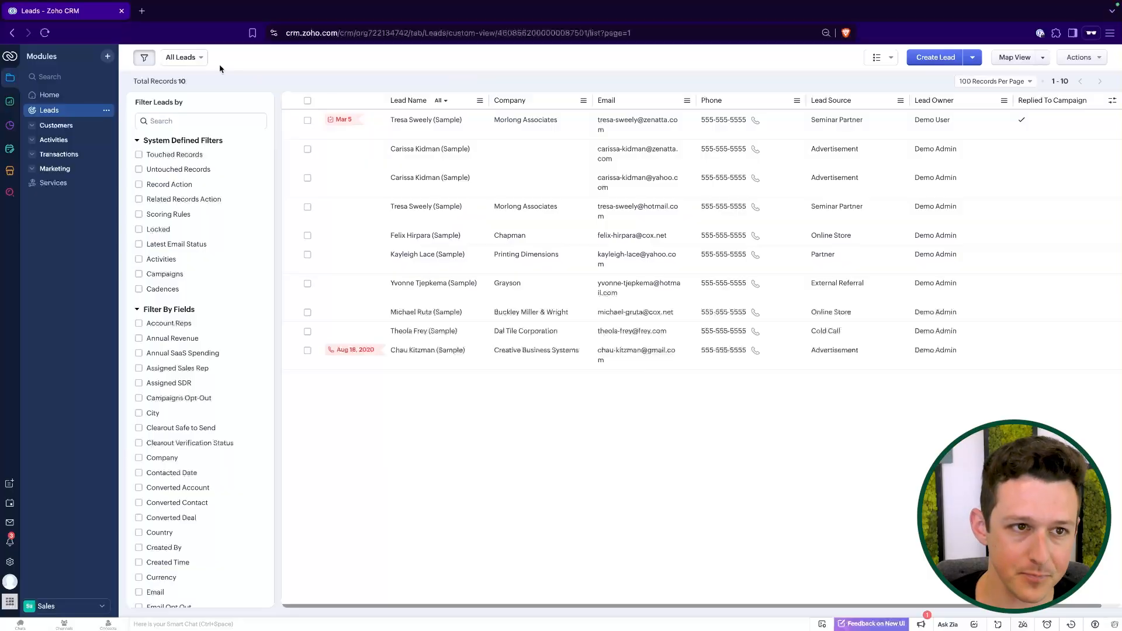
Create a new custom view for leads and name it "Partner Leads".
click(197, 61)
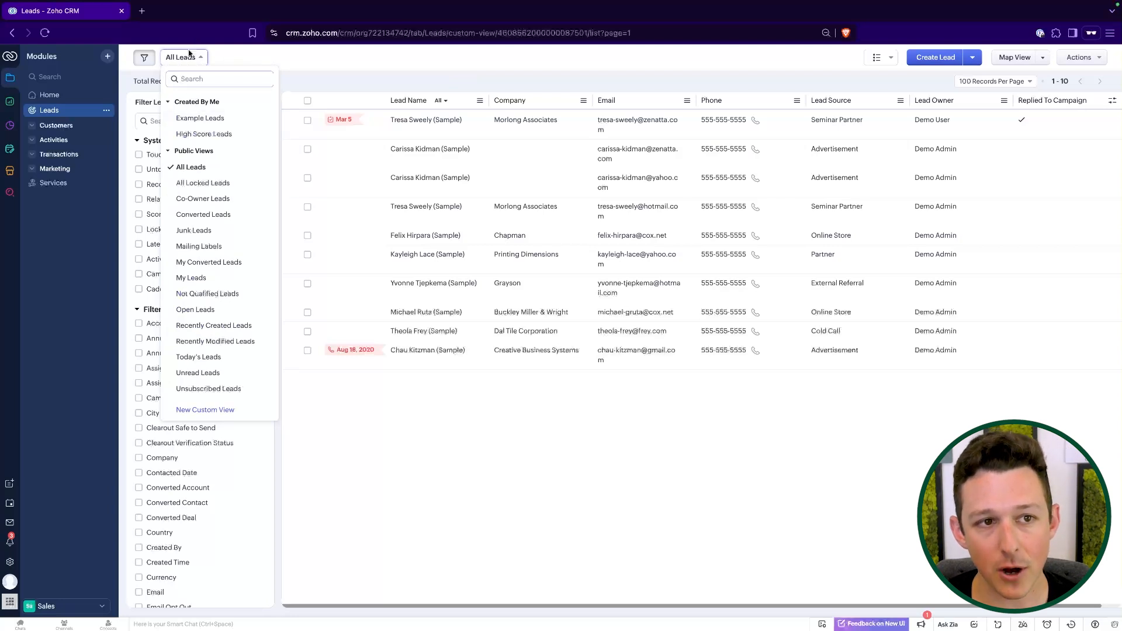
click(207, 413)
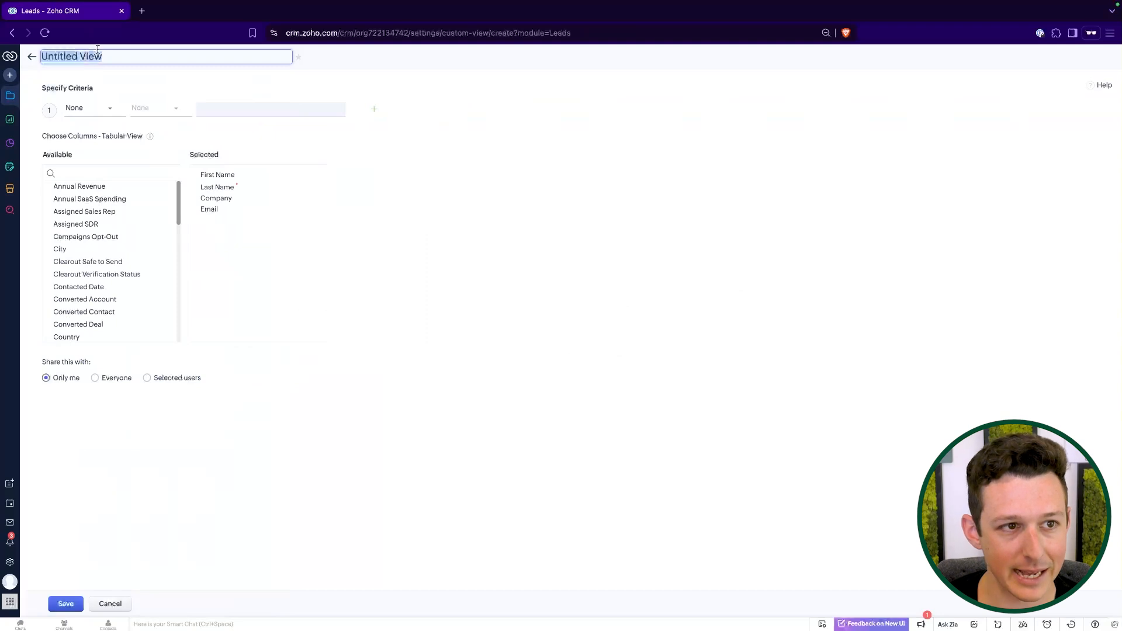
text(Partner Leads)
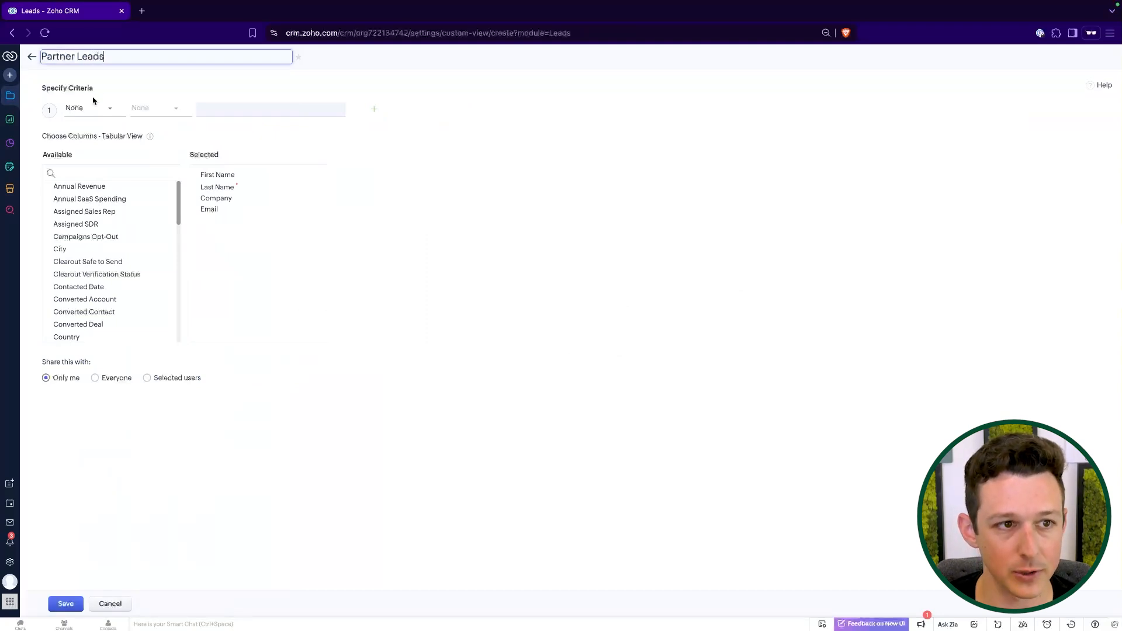
Define the view's criterion as Lead Source contains Partner.
click(86, 114)
text(lead)
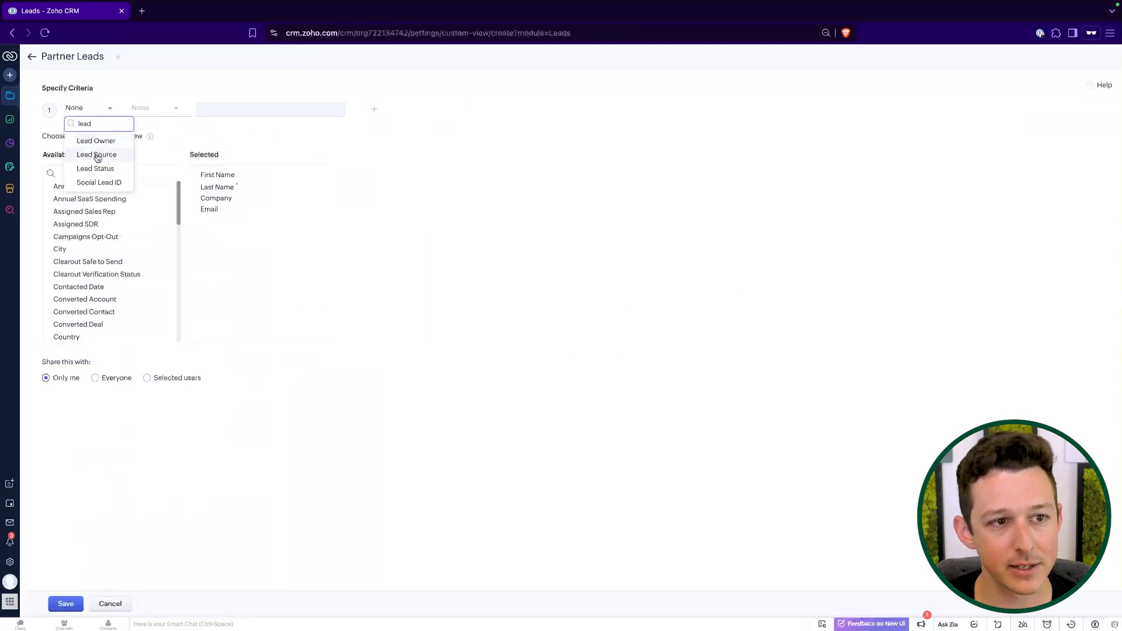
click(95, 156)
click(164, 111)
click(157, 168)
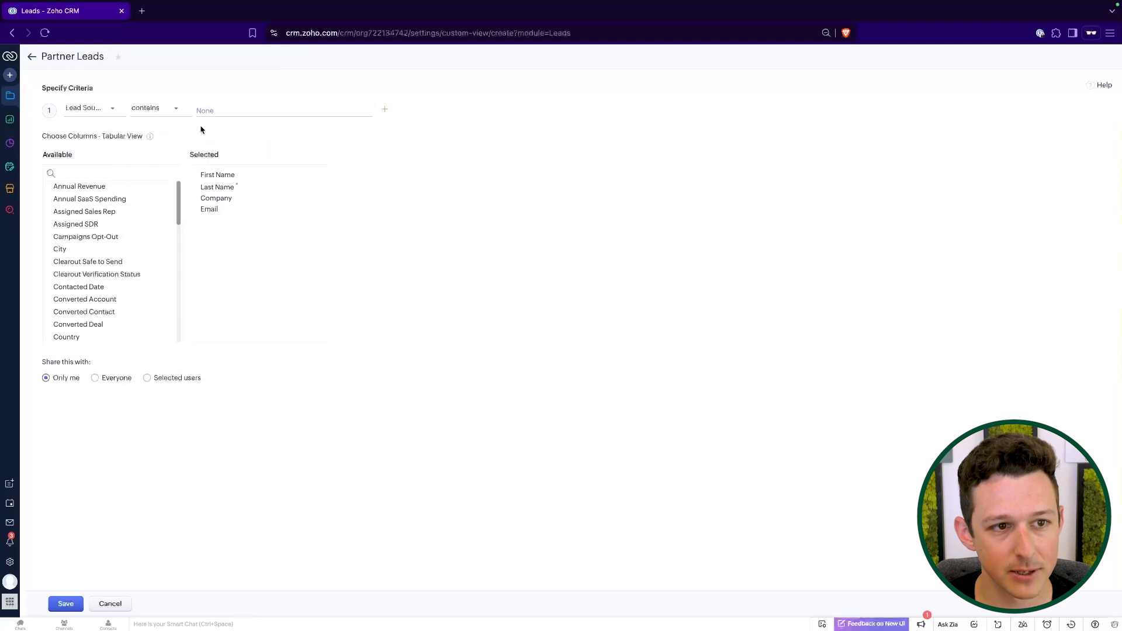
click(226, 109)
text(Partner)
key(Return)
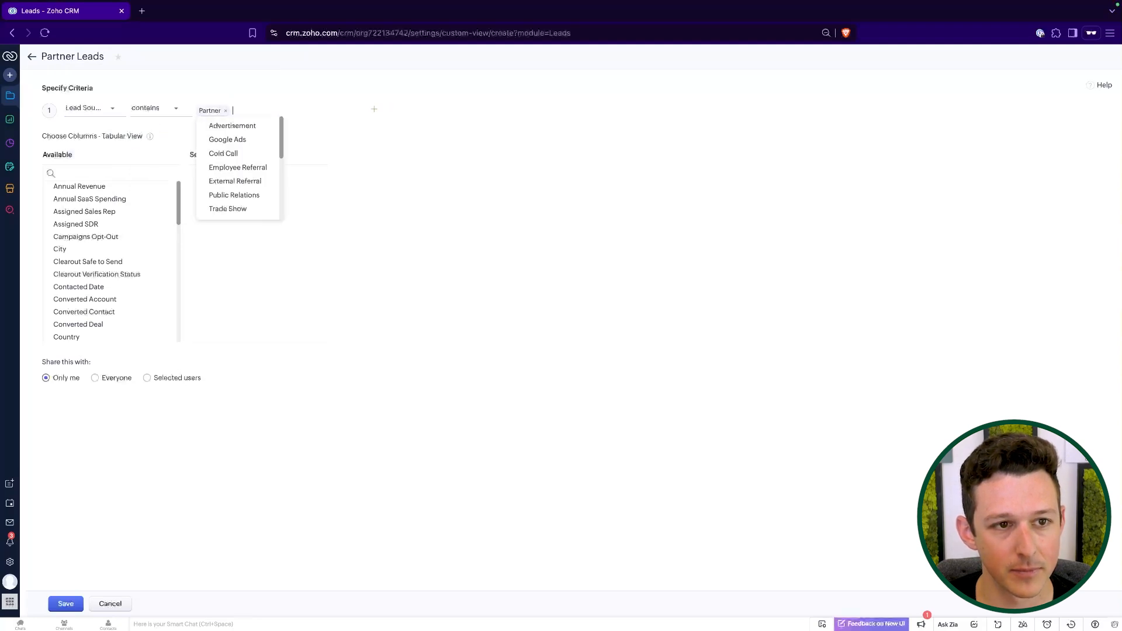
click(430, 169)
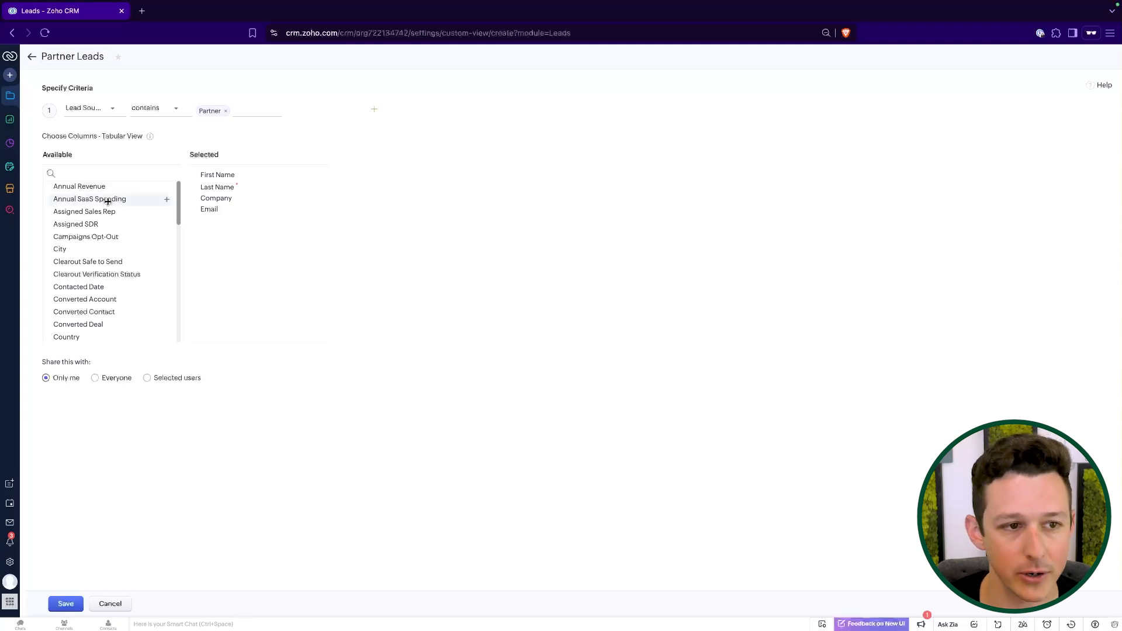
Add Lead Status to the view's selected columns, leaving Clearout Verification Status out.
click(97, 176)
text(sta)
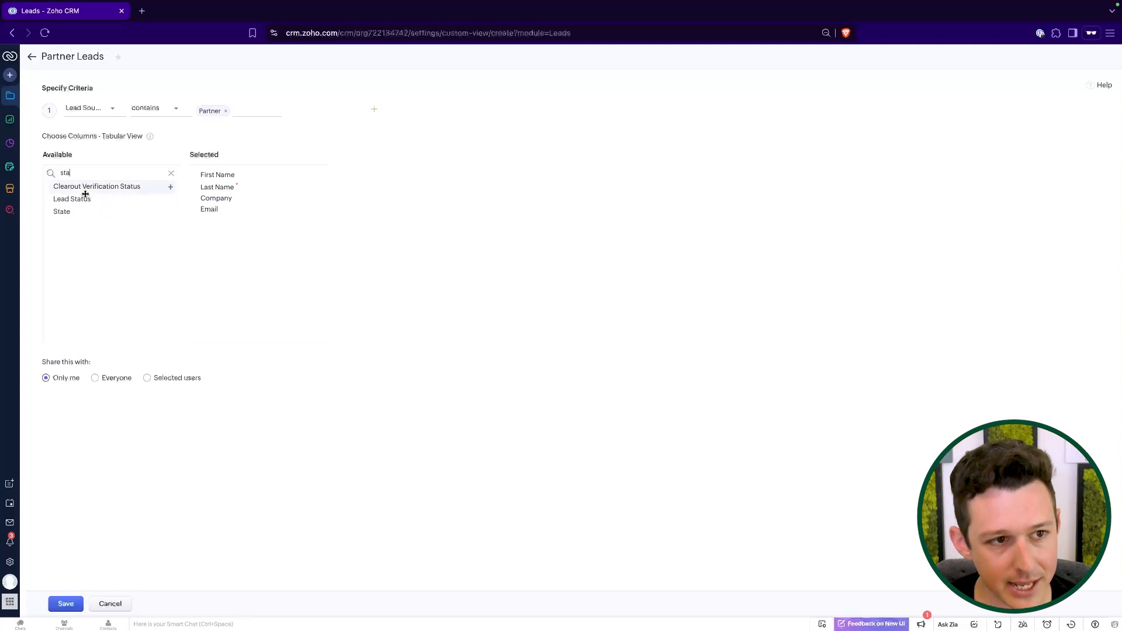
drag(80, 198, 261, 260)
double_click(113, 185)
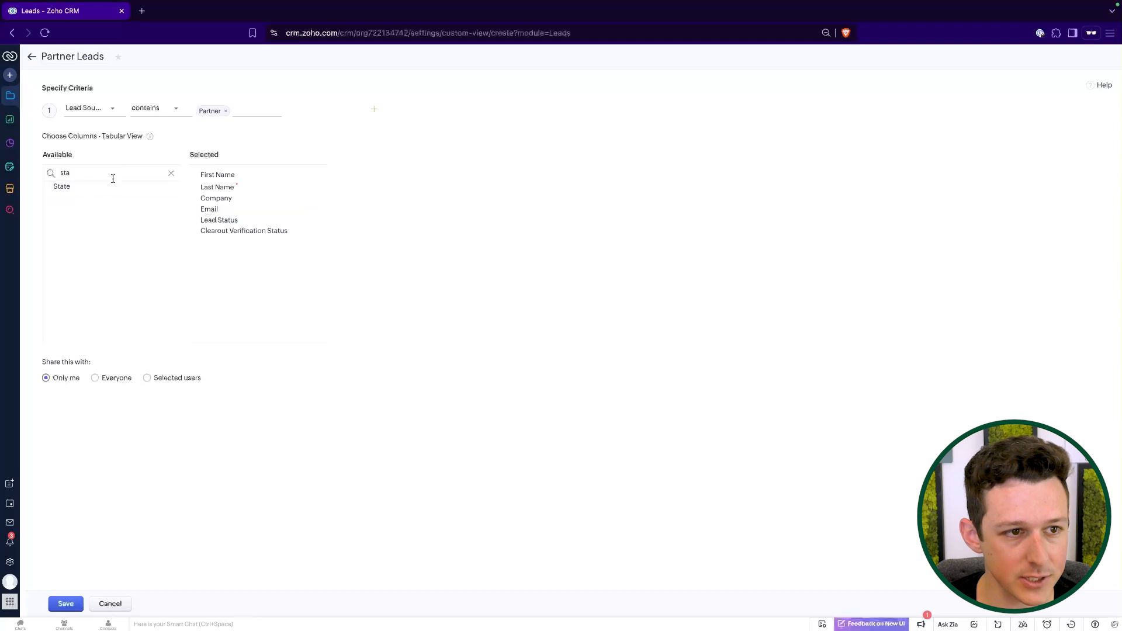
click(310, 232)
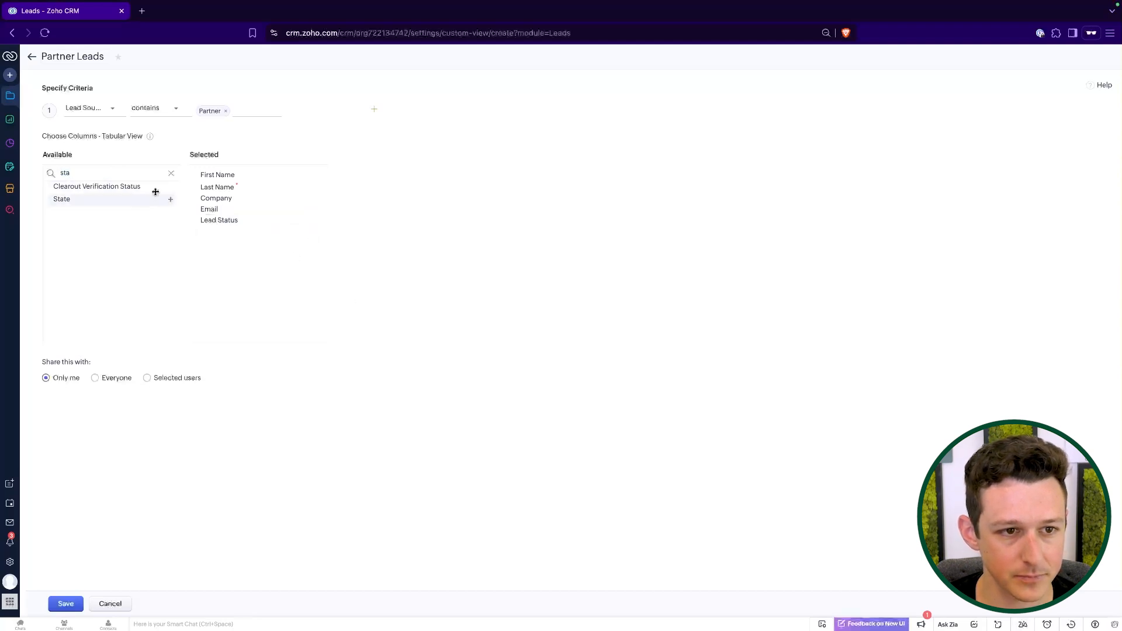
Add the Lead Source field to the view's selected columns below Lead Status.
click(133, 170)
key(BackSpace)
key(BackSpace)
key(BackSpace)
text(lead)
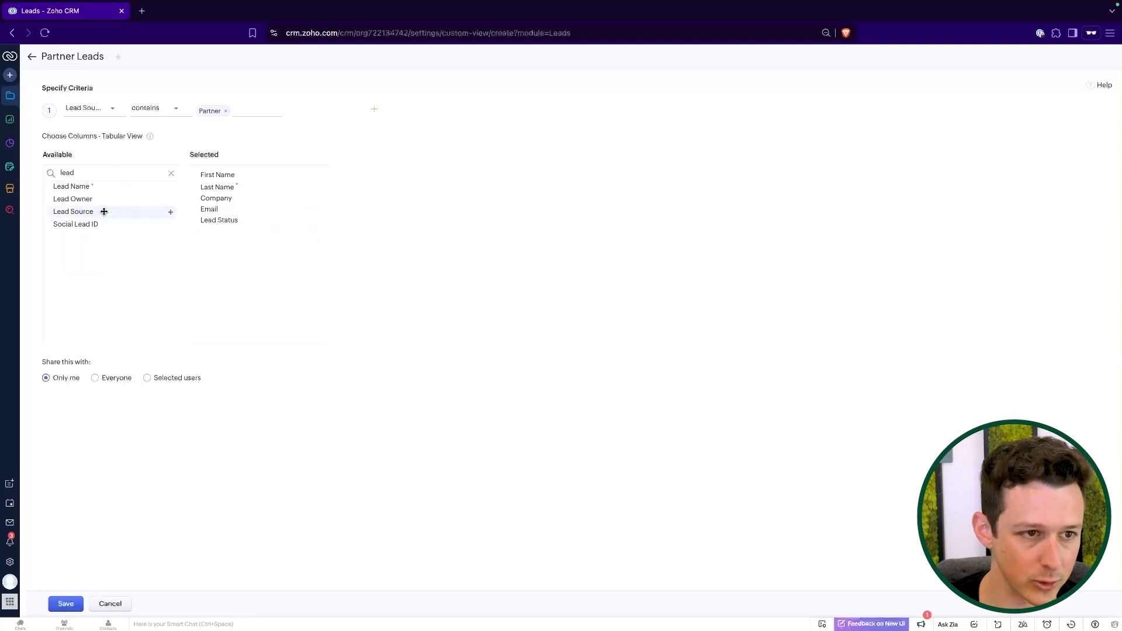
drag(104, 212, 251, 233)
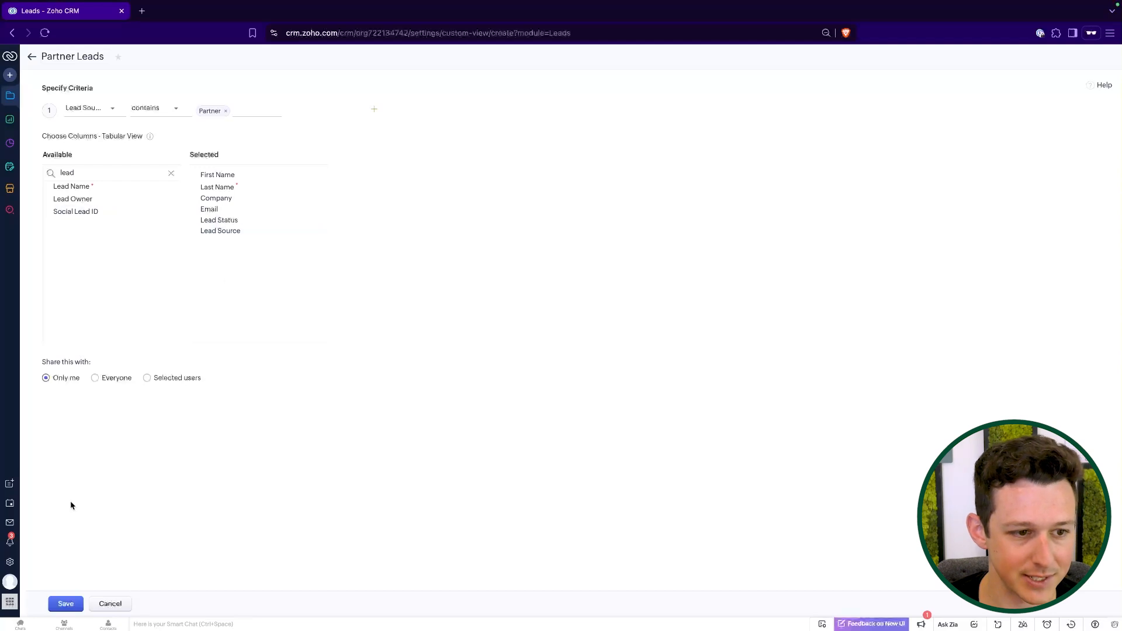
Share the Partner Leads view with Everyone, lock it against changes by shared users, and save it.
click(97, 379)
click(156, 379)
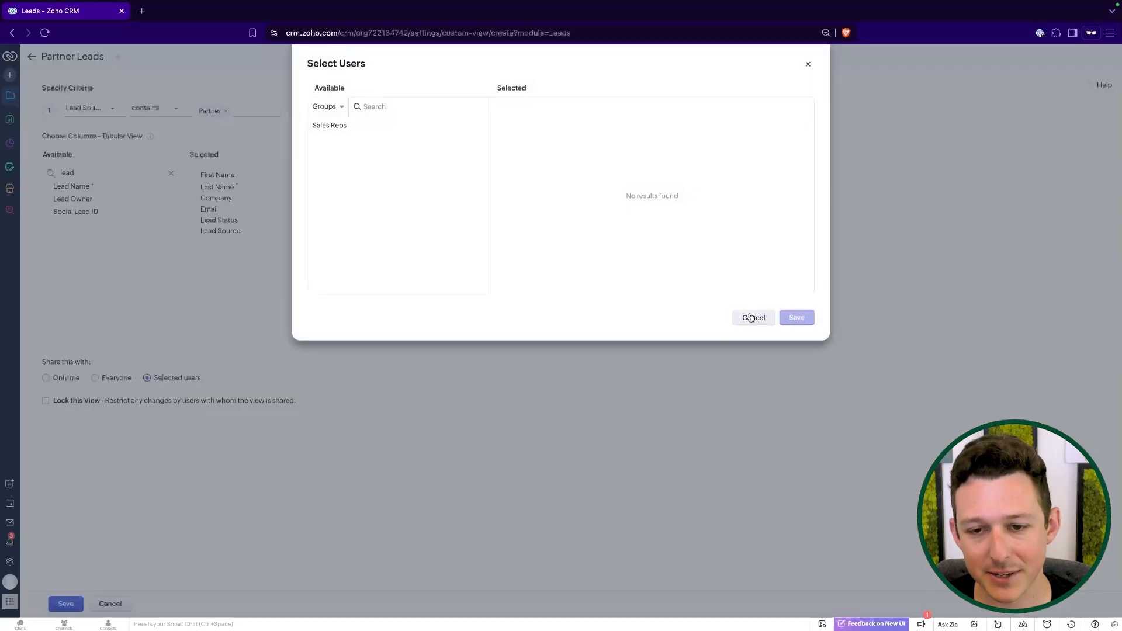
click(754, 320)
click(95, 379)
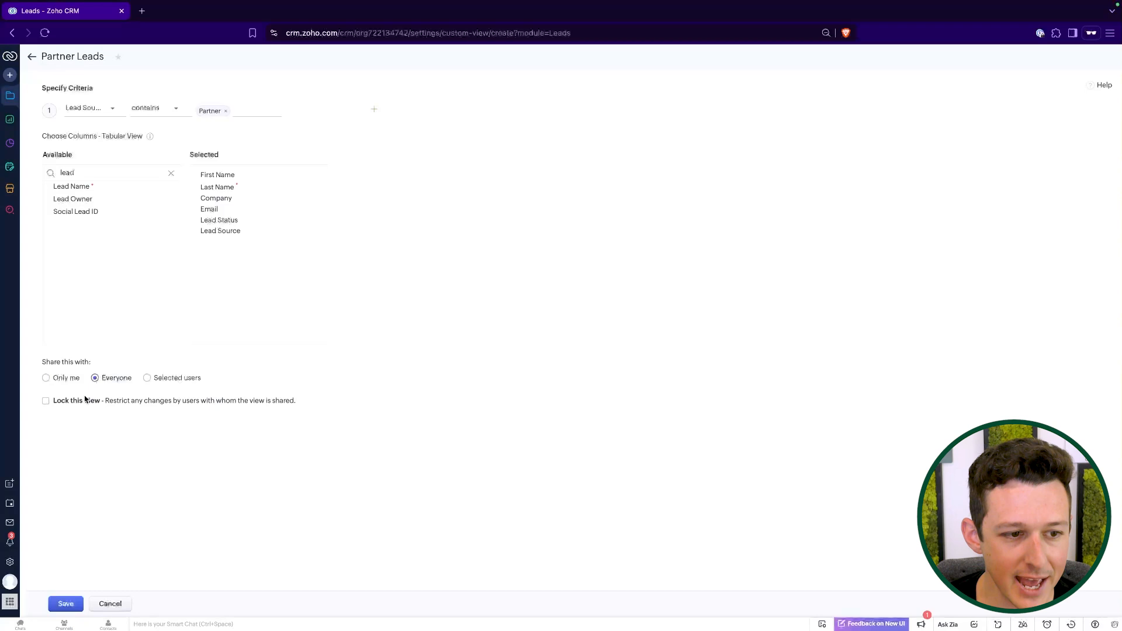
click(47, 401)
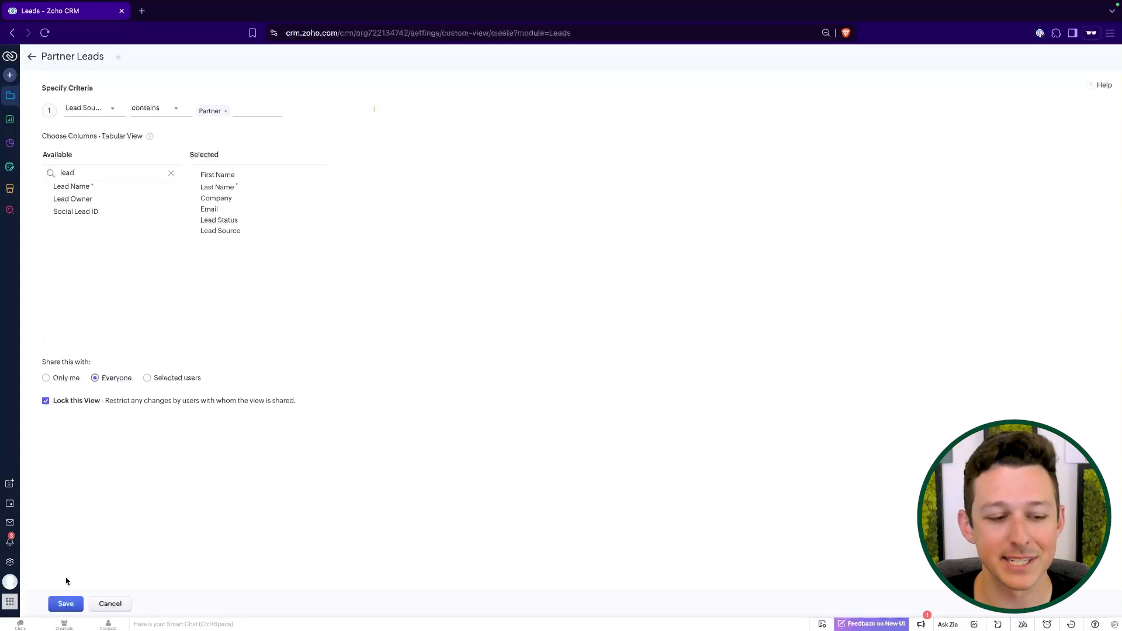
click(66, 603)
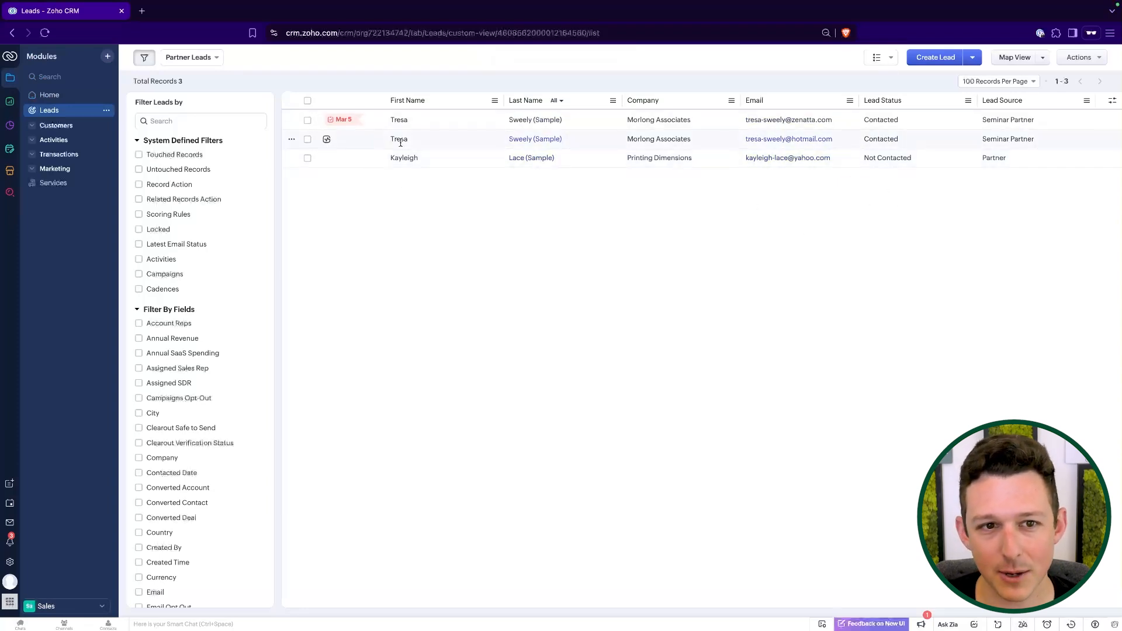
Set the Lead Status of the first Morlong Associates lead to Junk Lead and return to the Partner Leads list.
click(399, 120)
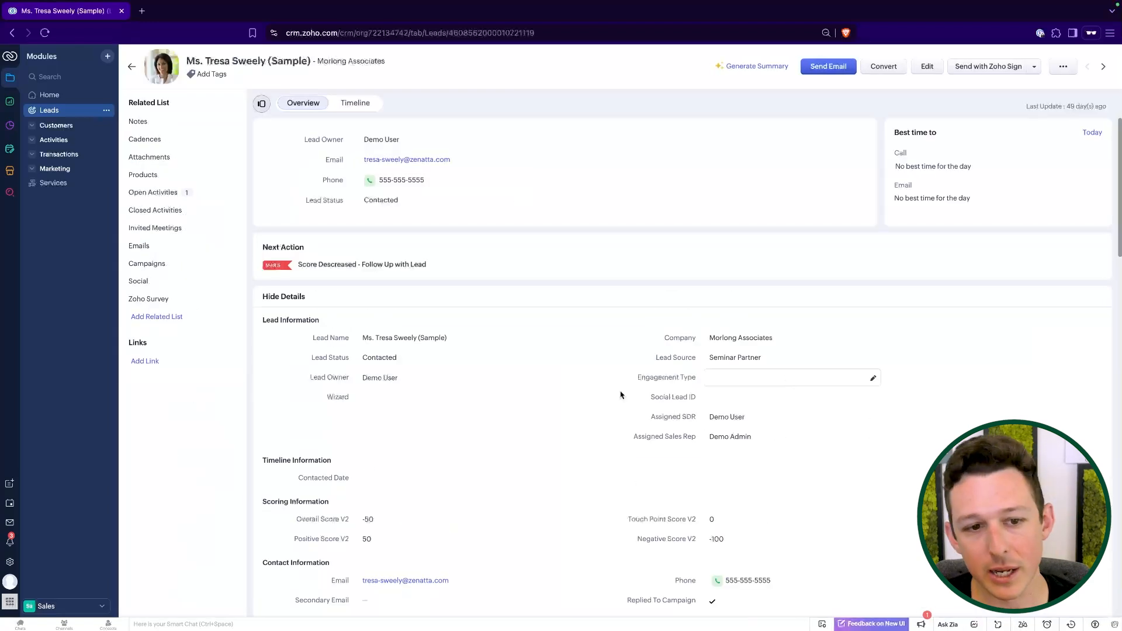
scroll(491, 450, down, 1)
click(451, 348)
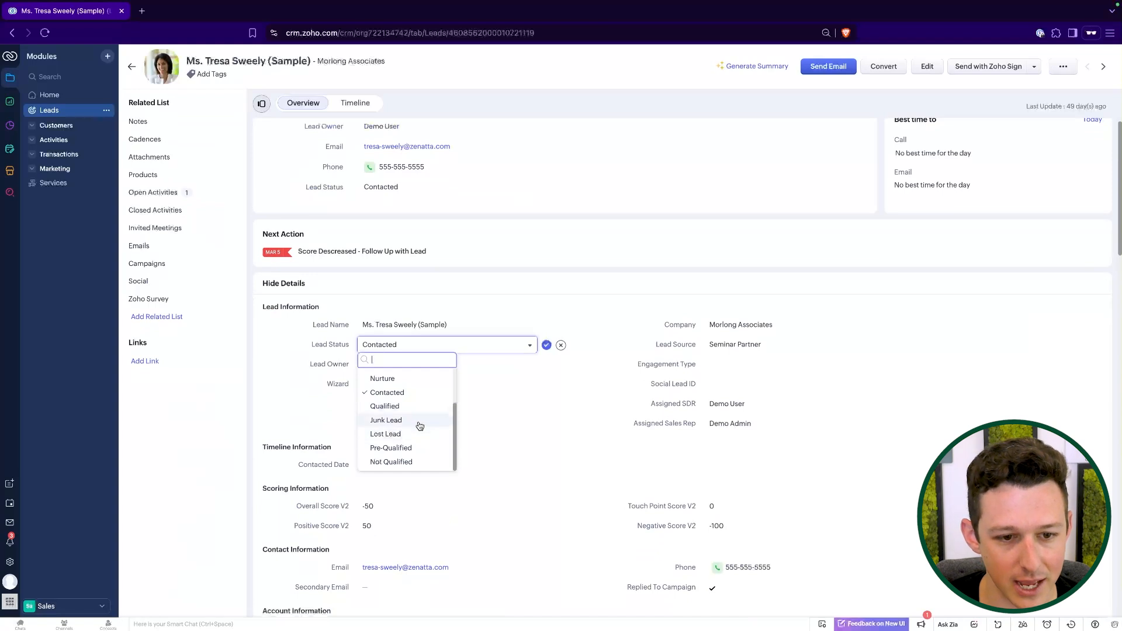
click(418, 421)
click(546, 345)
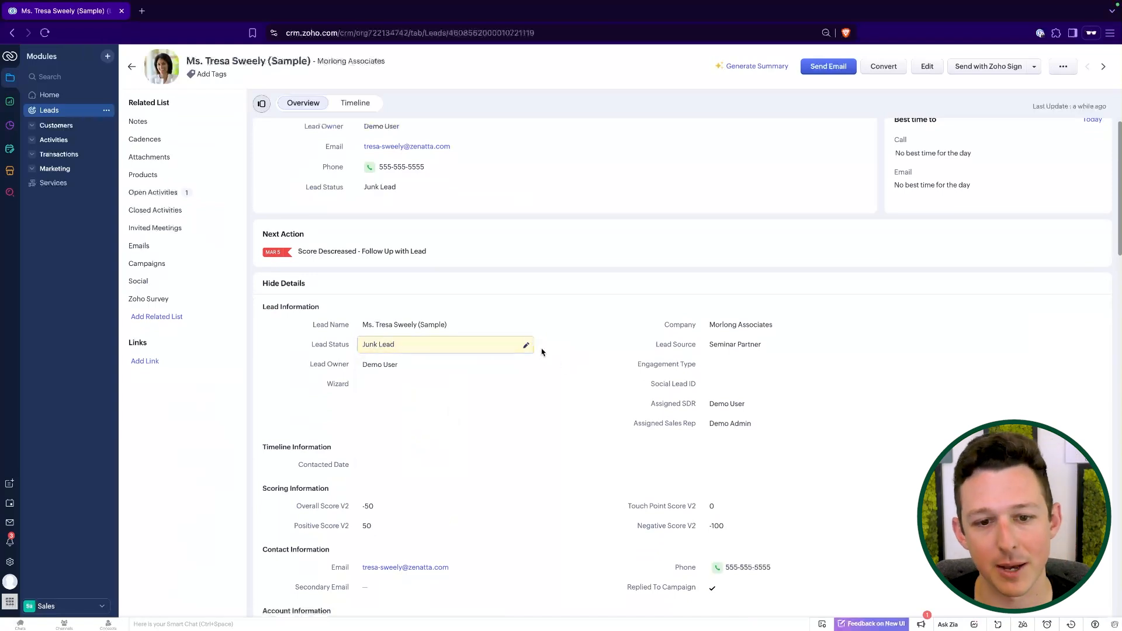
click(132, 66)
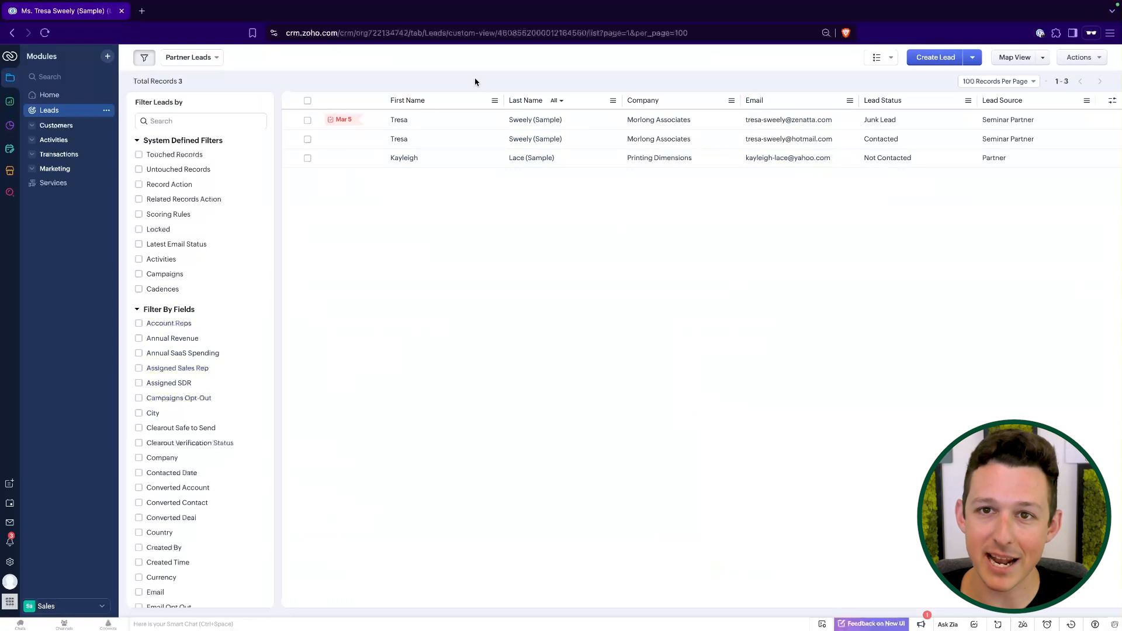
Edit the Partner Leads view and add a second criterion on Lead Status with the operator isn't.
click(236, 57)
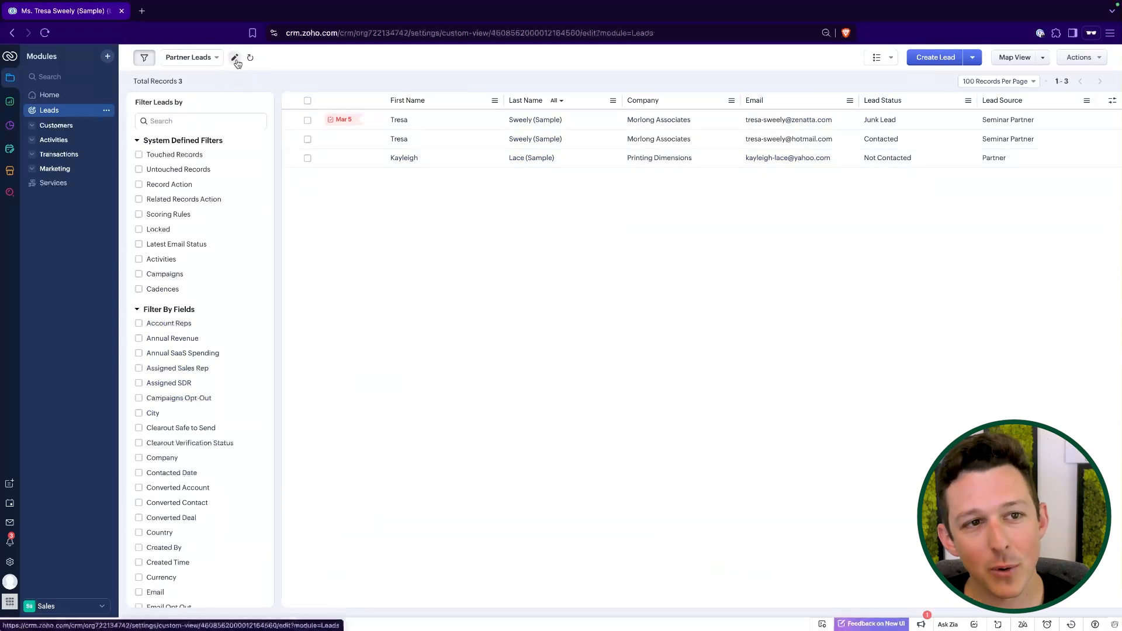
click(374, 112)
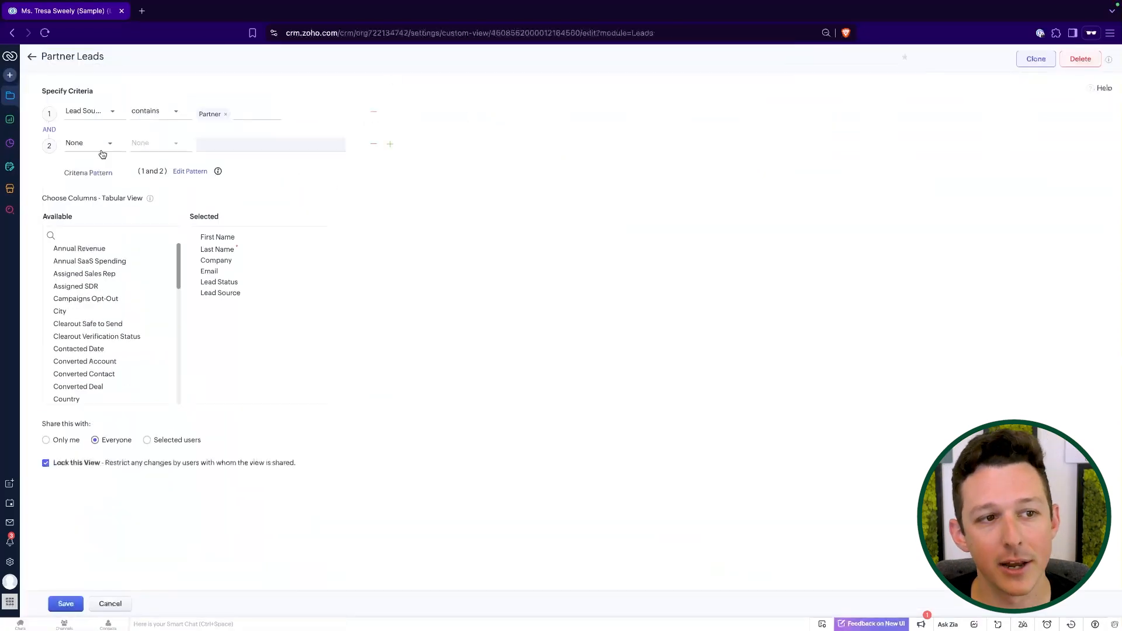
click(84, 146)
text(lead)
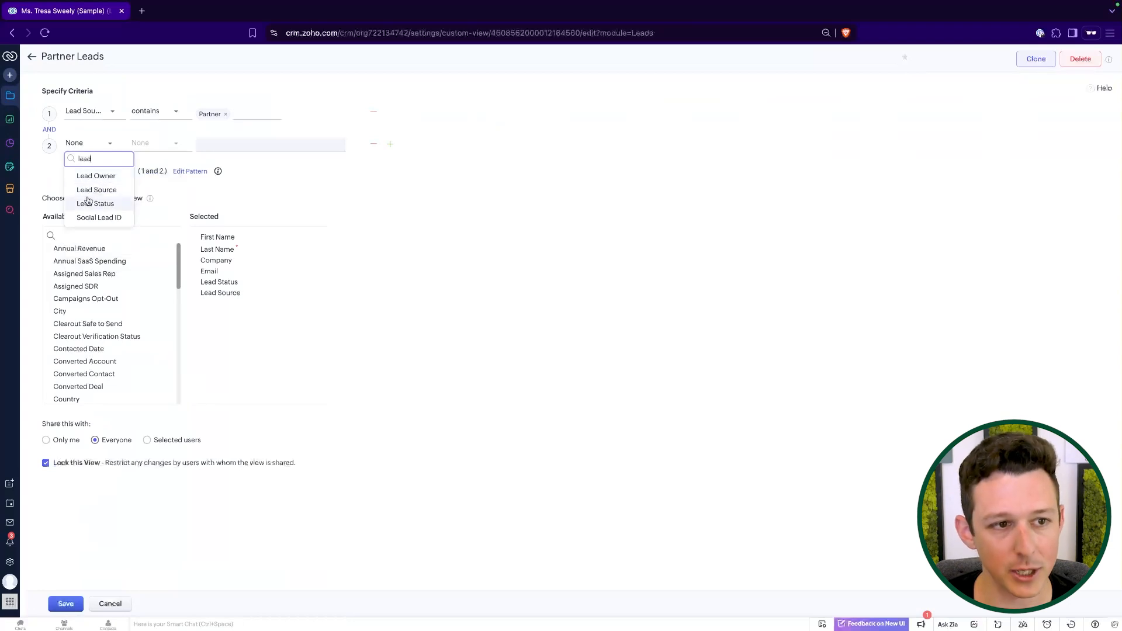
click(89, 203)
click(161, 149)
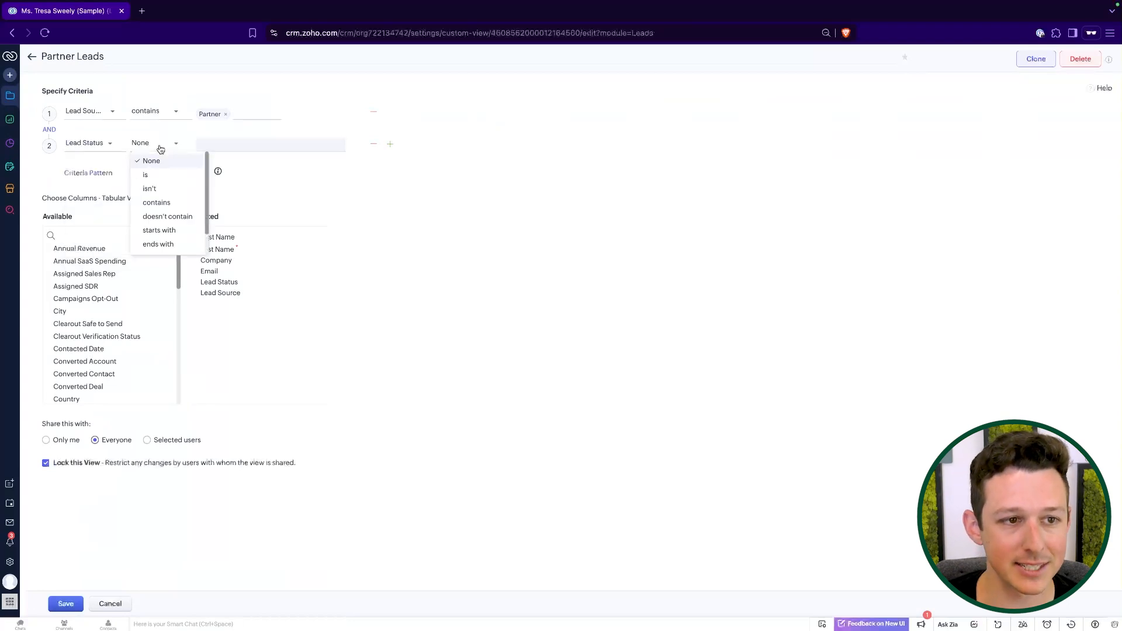
click(150, 189)
Exclude the Junk Lead, Lost Lead and Not Qualified values in the Lead Status criterion and save the view.
click(234, 146)
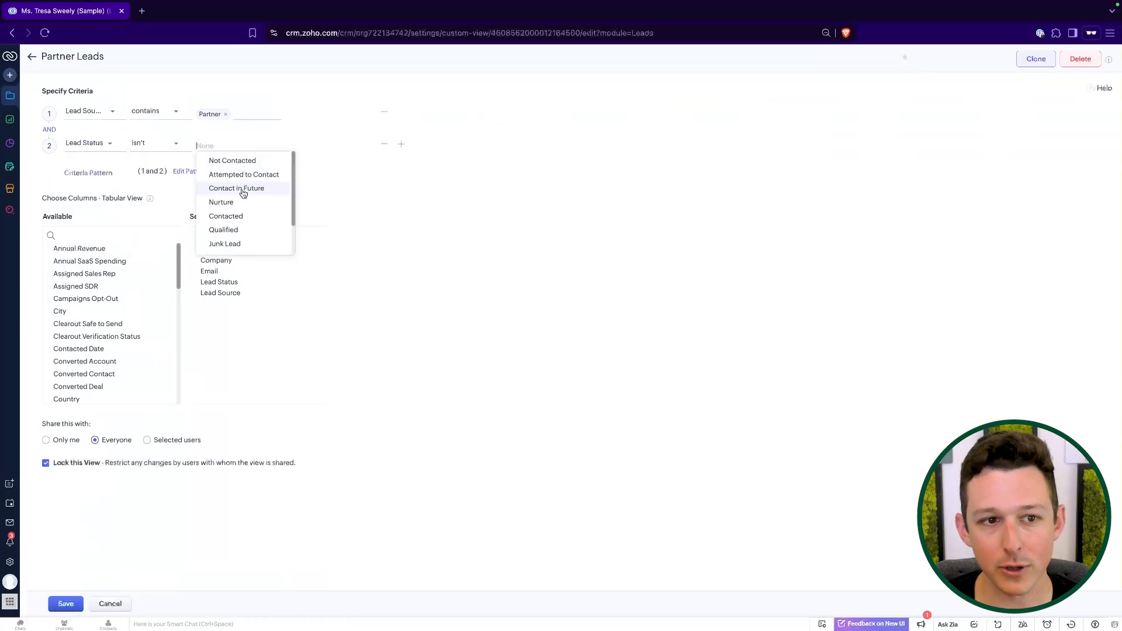
scroll(250, 233, down, 2)
scroll(250, 227, up, 2)
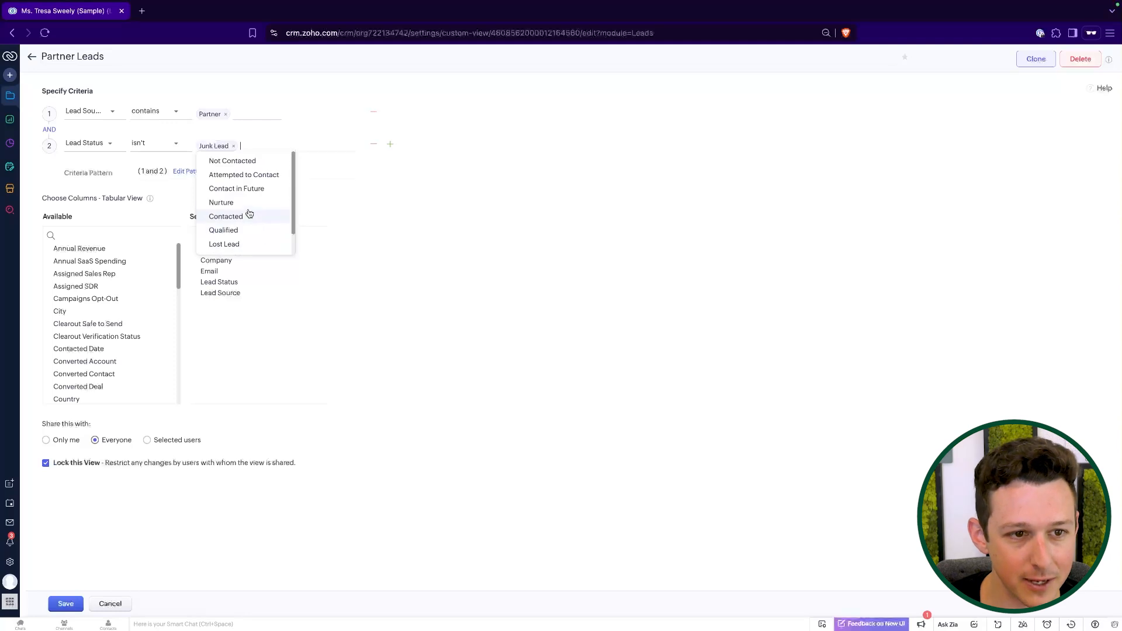
click(243, 230)
click(246, 221)
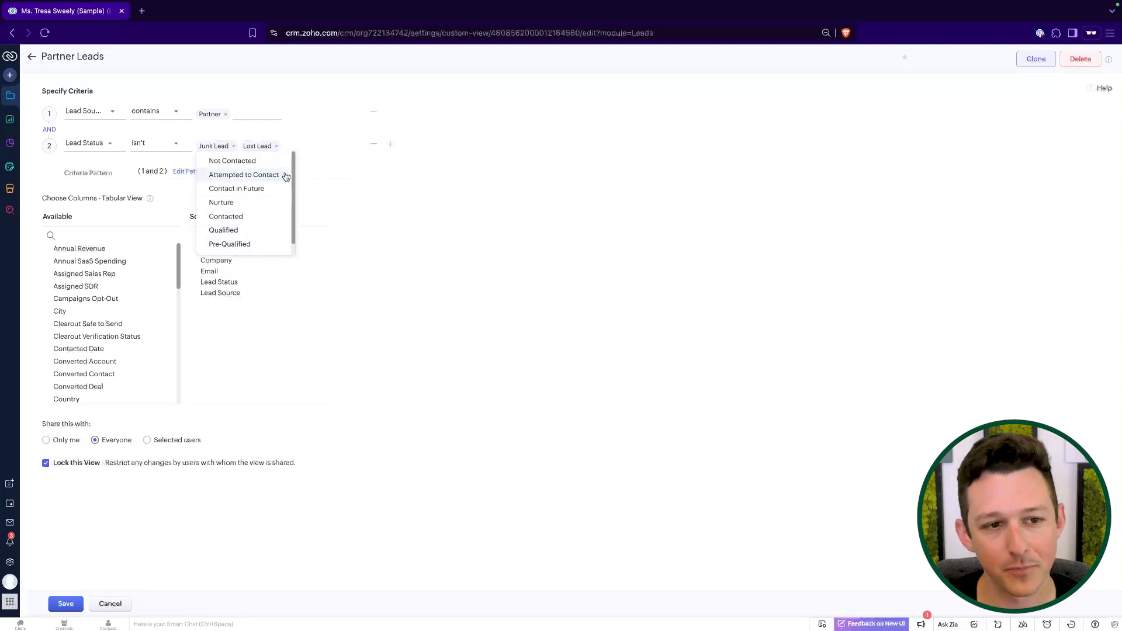
scroll(264, 216, down, 1)
click(257, 250)
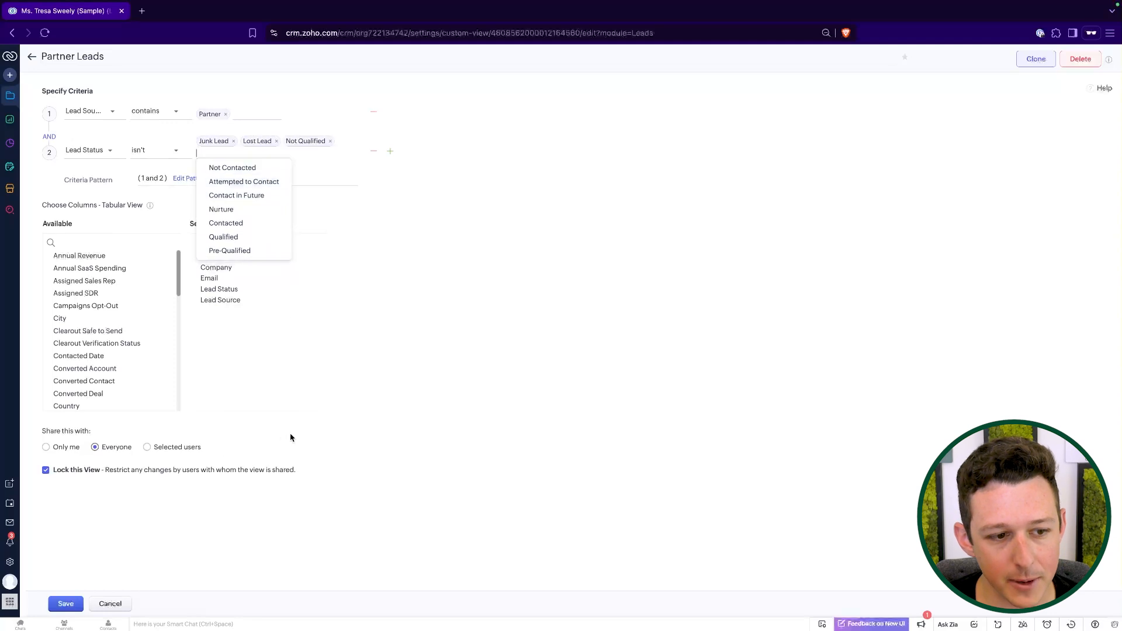
click(66, 604)
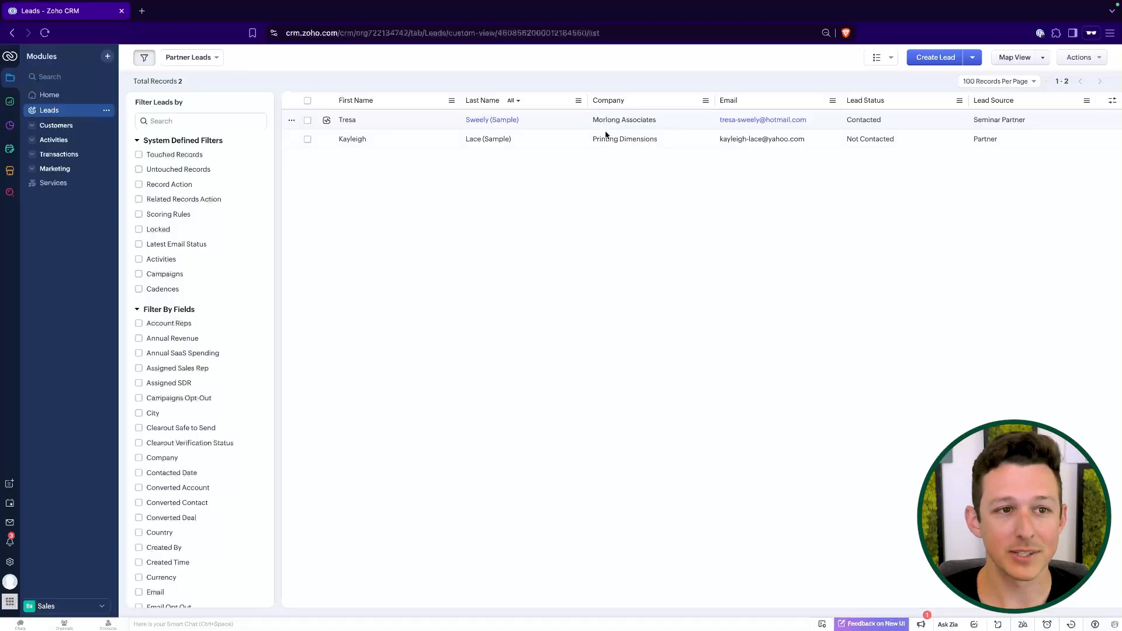
click(199, 57)
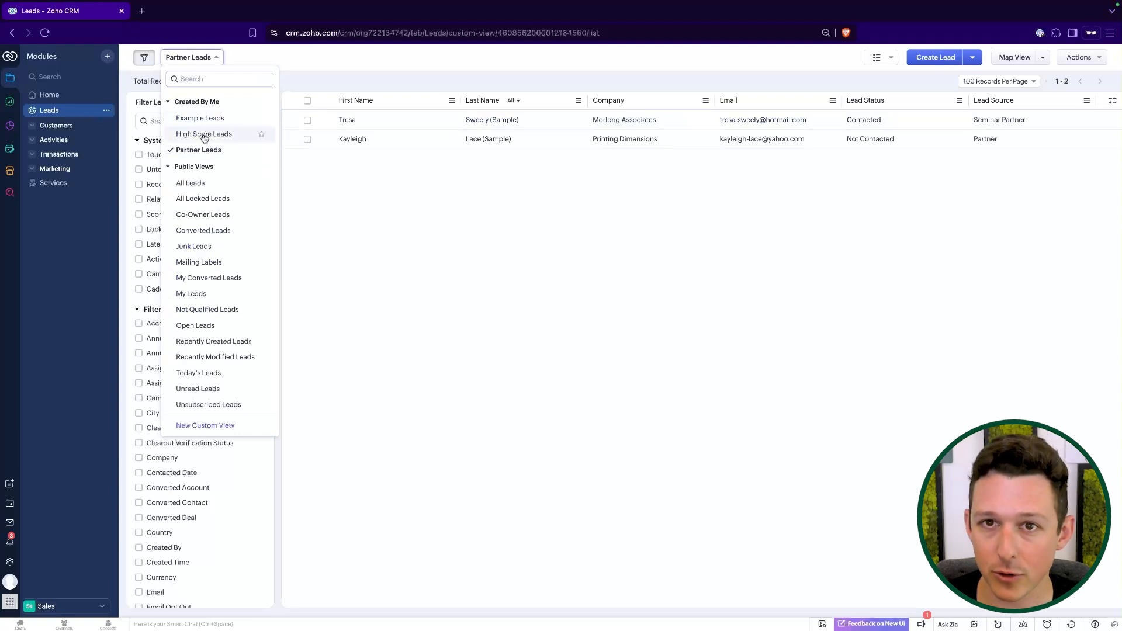
click(517, 186)
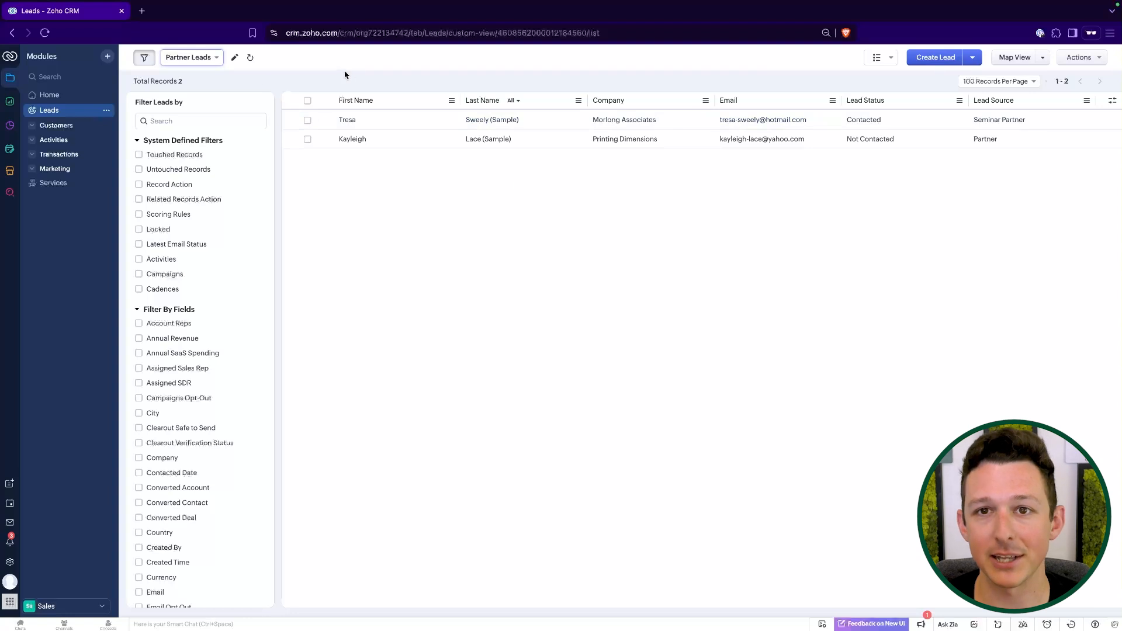
Reopen the Partner Leads view for editing and add a third criterion on Last Activity Time.
click(234, 57)
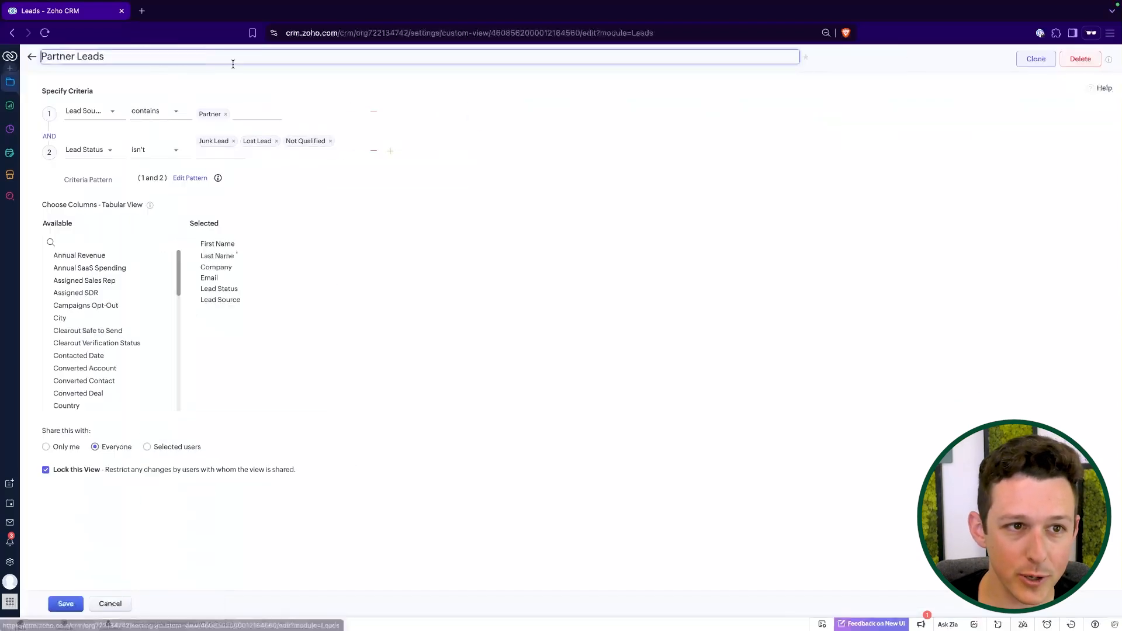
click(390, 151)
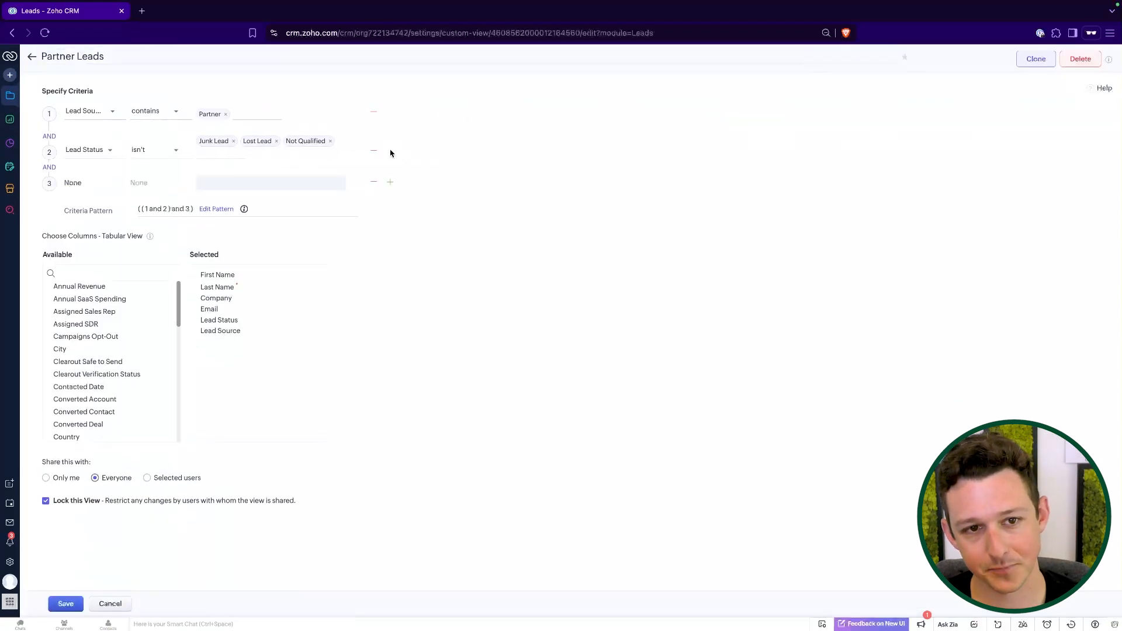
click(111, 183)
text(act)
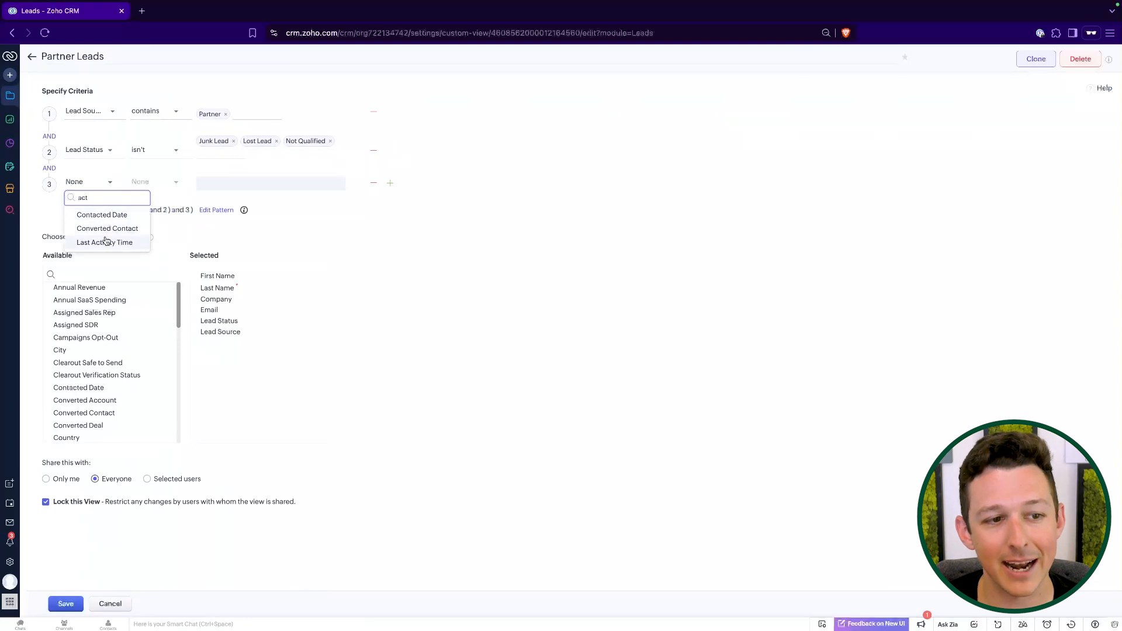
click(106, 242)
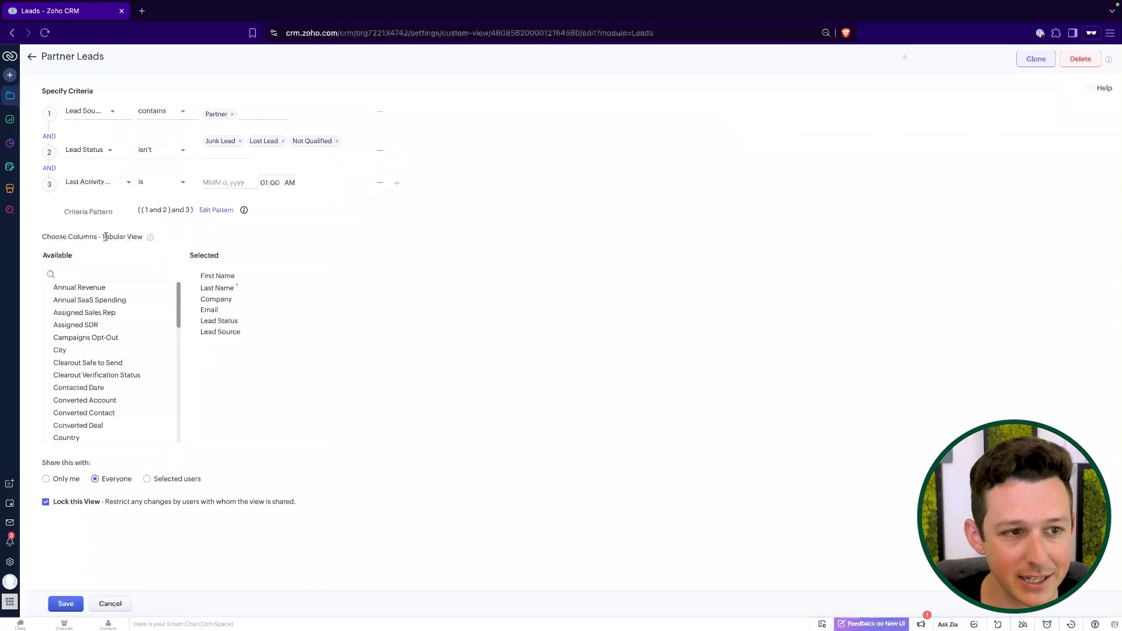
Set the Last Activity Time criterion to Age in Days >= 7 and save the view.
click(174, 185)
scroll(174, 239, down, 5)
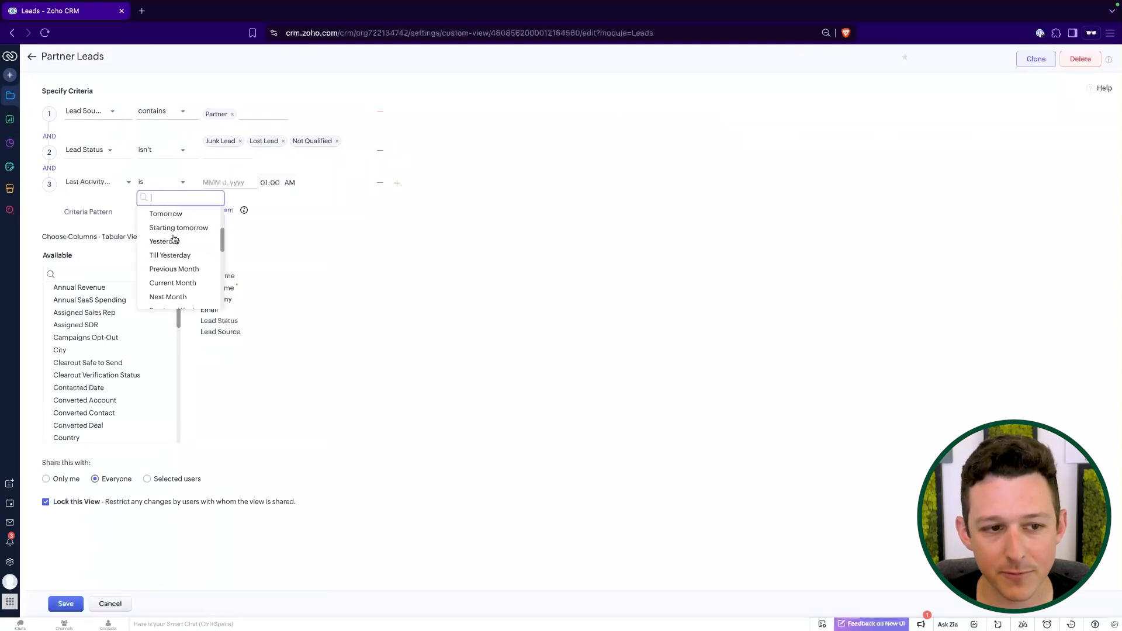
scroll(173, 240, down, 5)
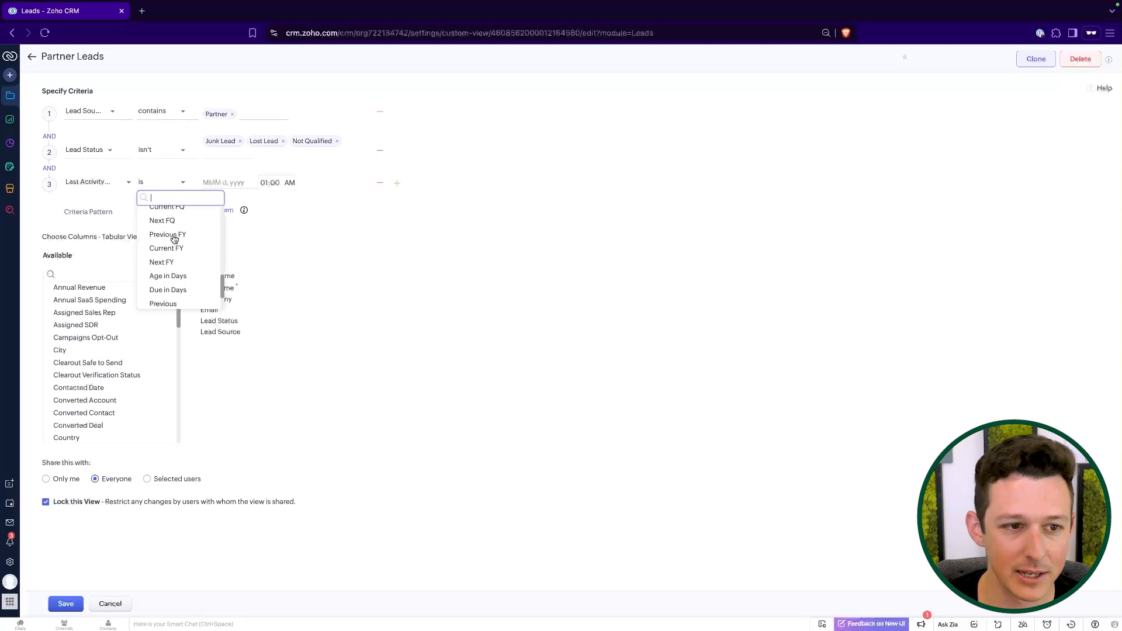
click(170, 263)
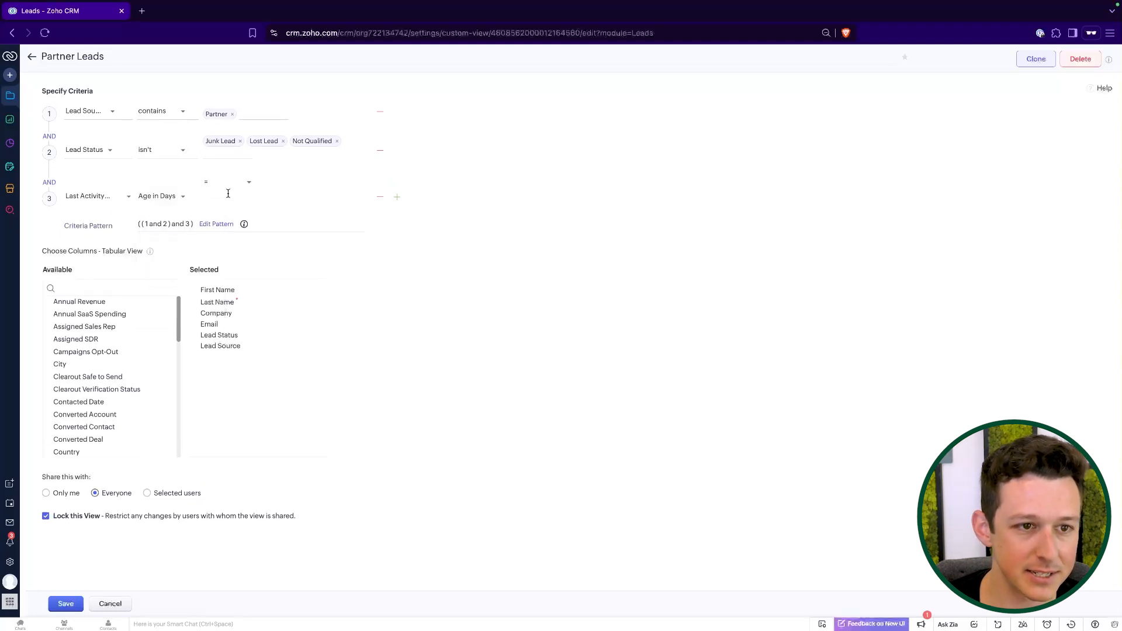
click(229, 185)
click(221, 270)
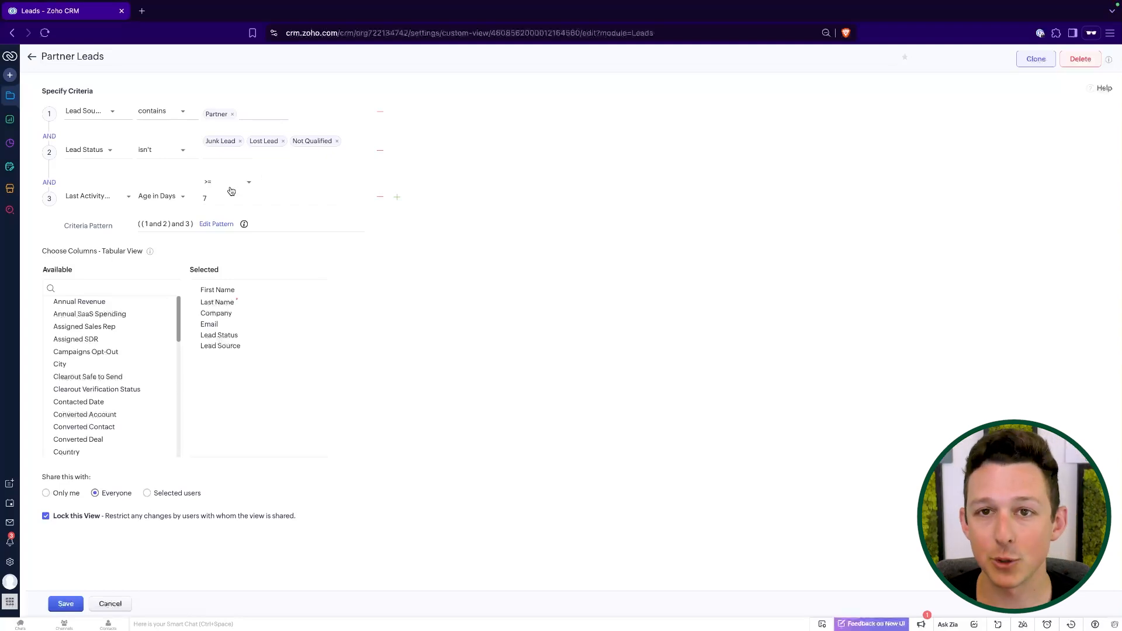
click(80, 603)
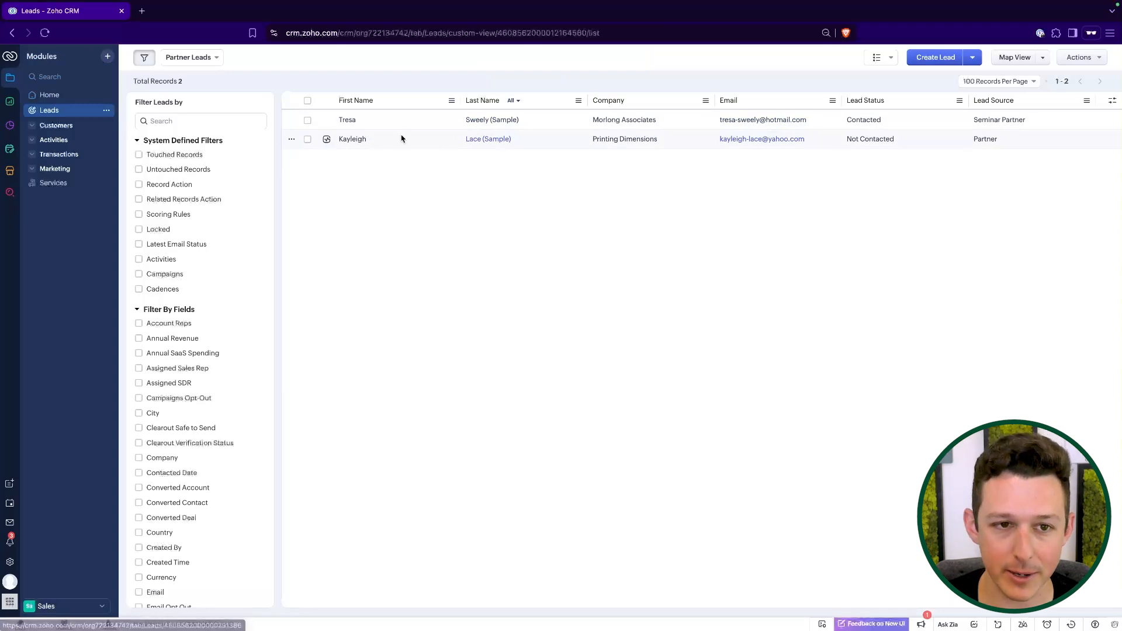
Log an outbound call on the Printing Dimensions lead with duration 10 minutes, purpose Prospecting and result Interested.
click(475, 143)
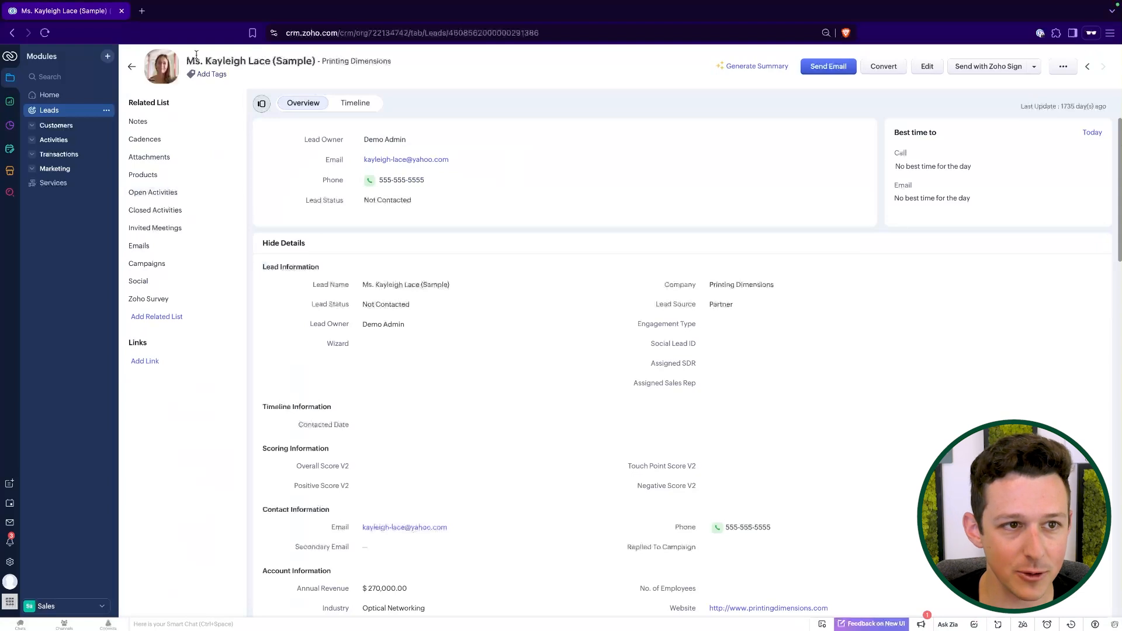
click(233, 197)
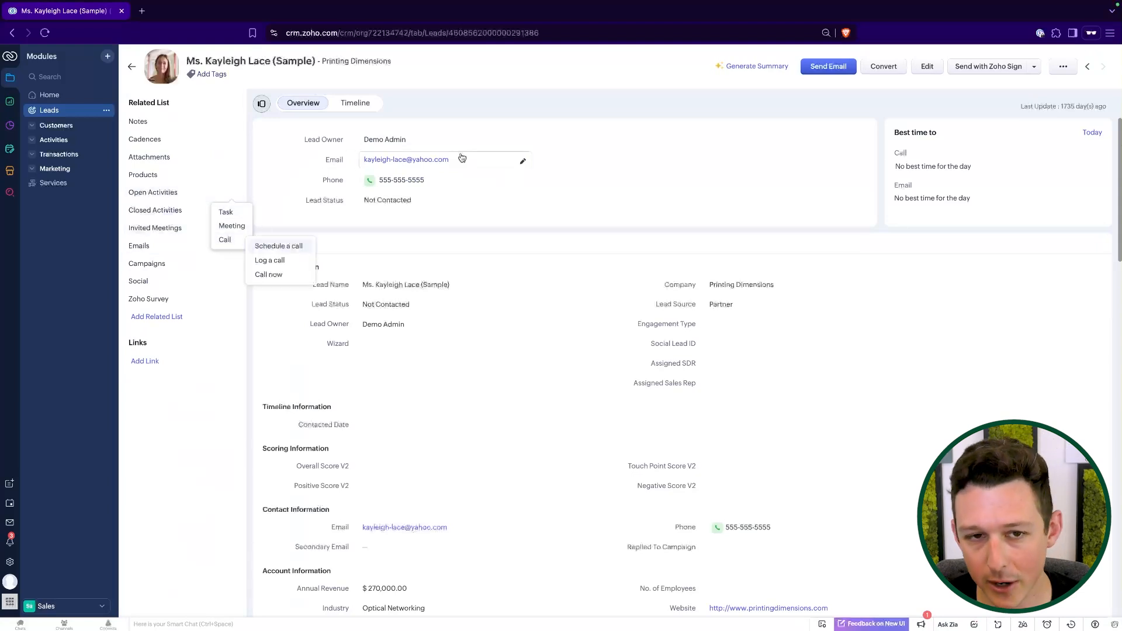
click(269, 261)
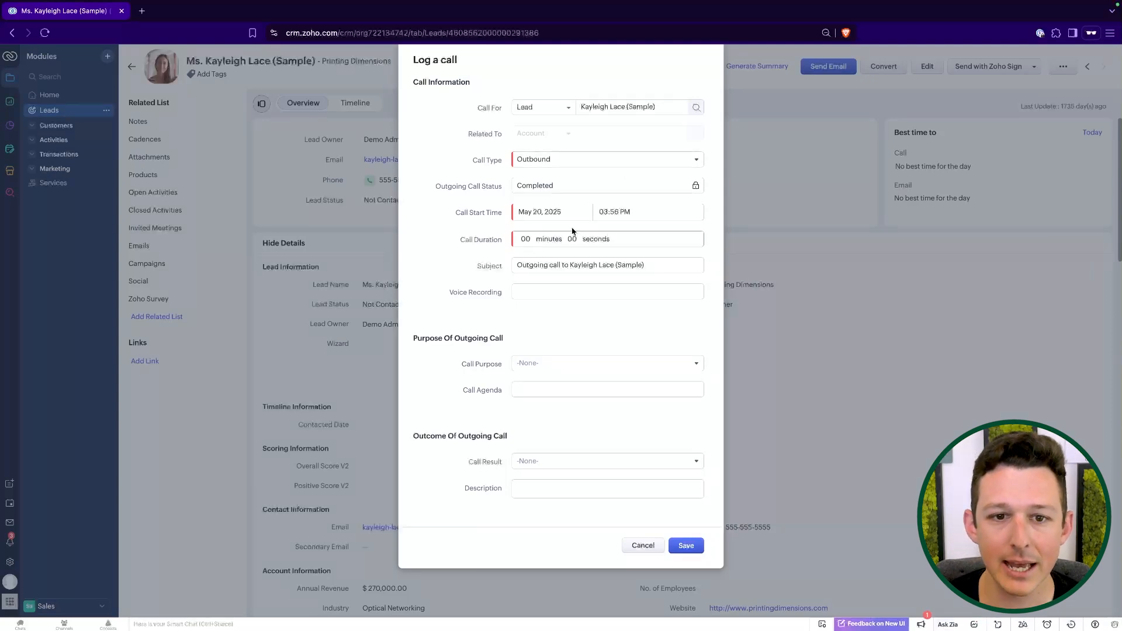
click(527, 239)
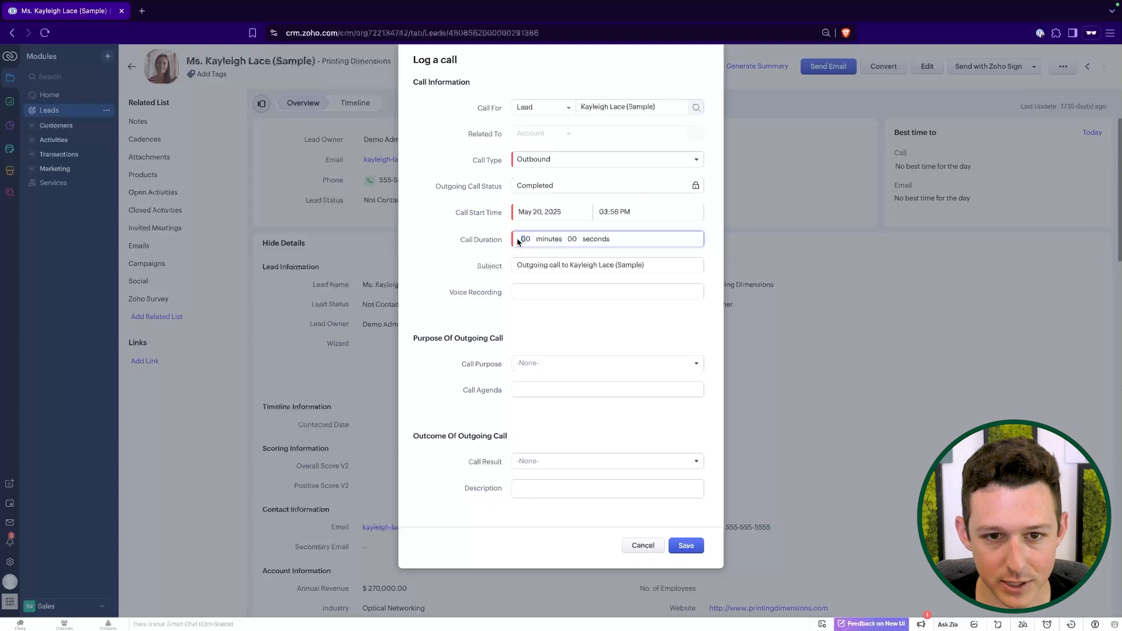
click(560, 366)
click(561, 390)
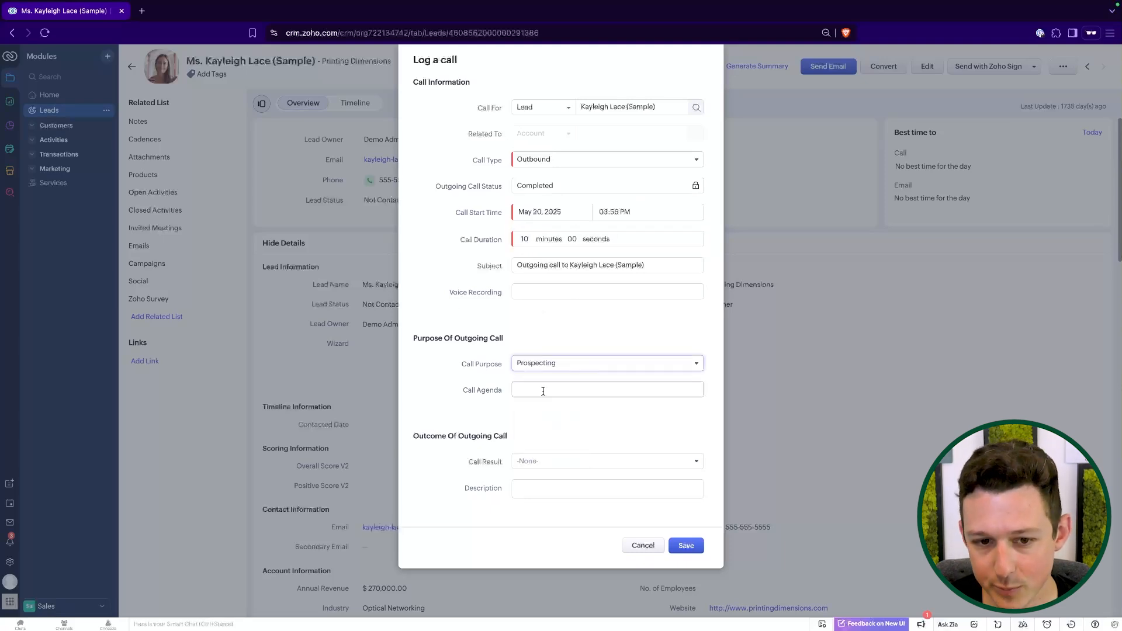
click(533, 462)
click(576, 489)
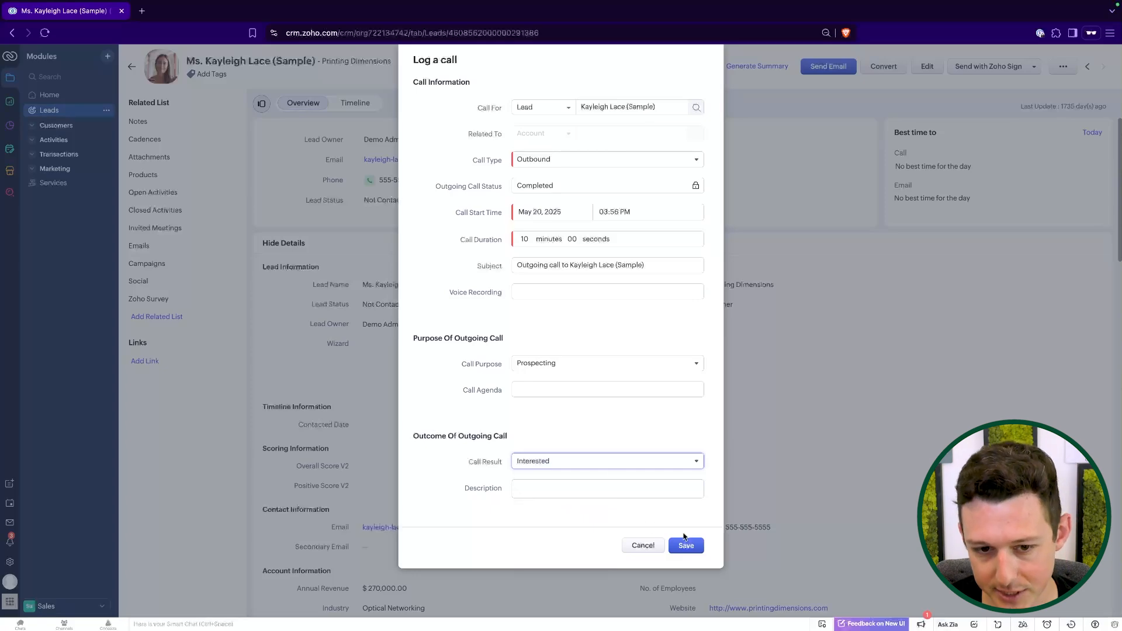
Set the call's duration to 10 minutes 01 seconds and its start time to 05:30 AM, and save the call.
click(684, 545)
click(559, 98)
click(615, 212)
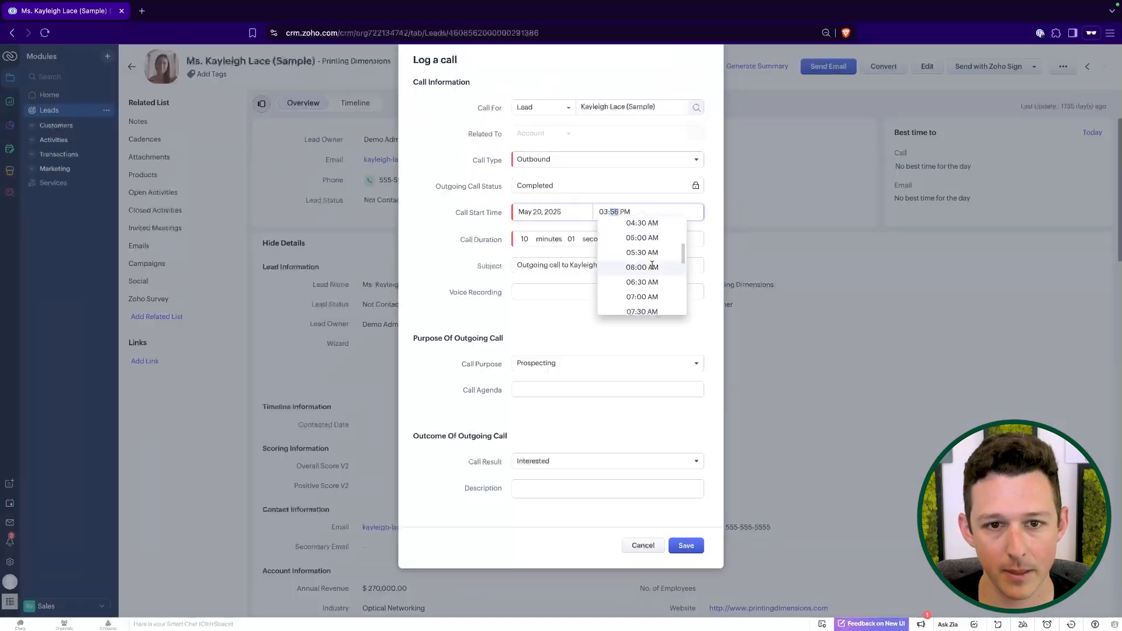
click(644, 253)
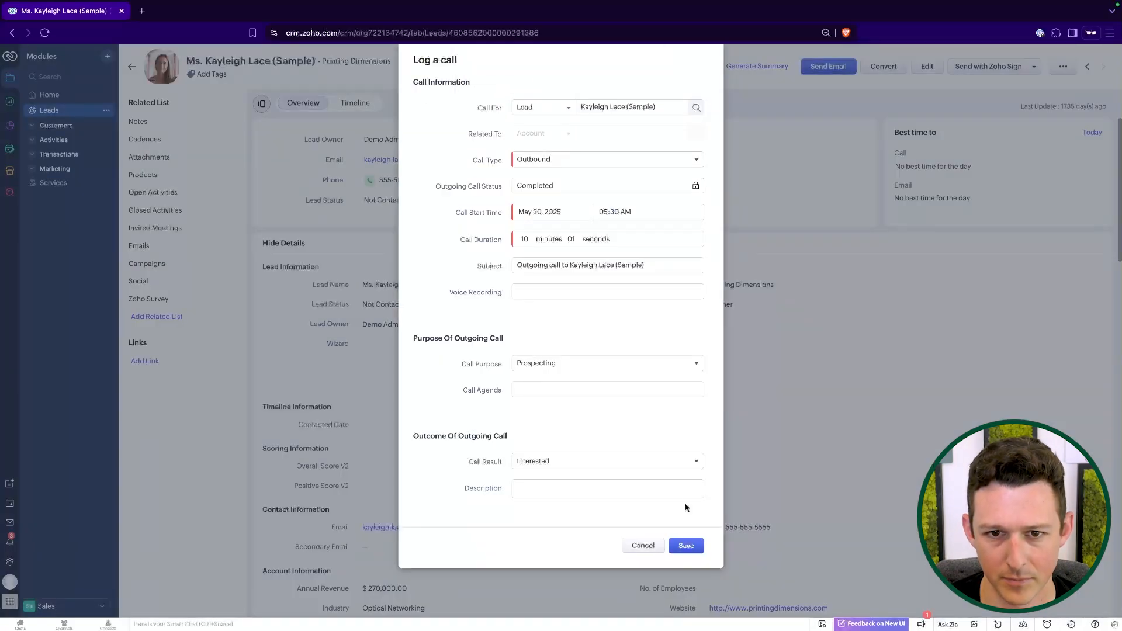
click(688, 545)
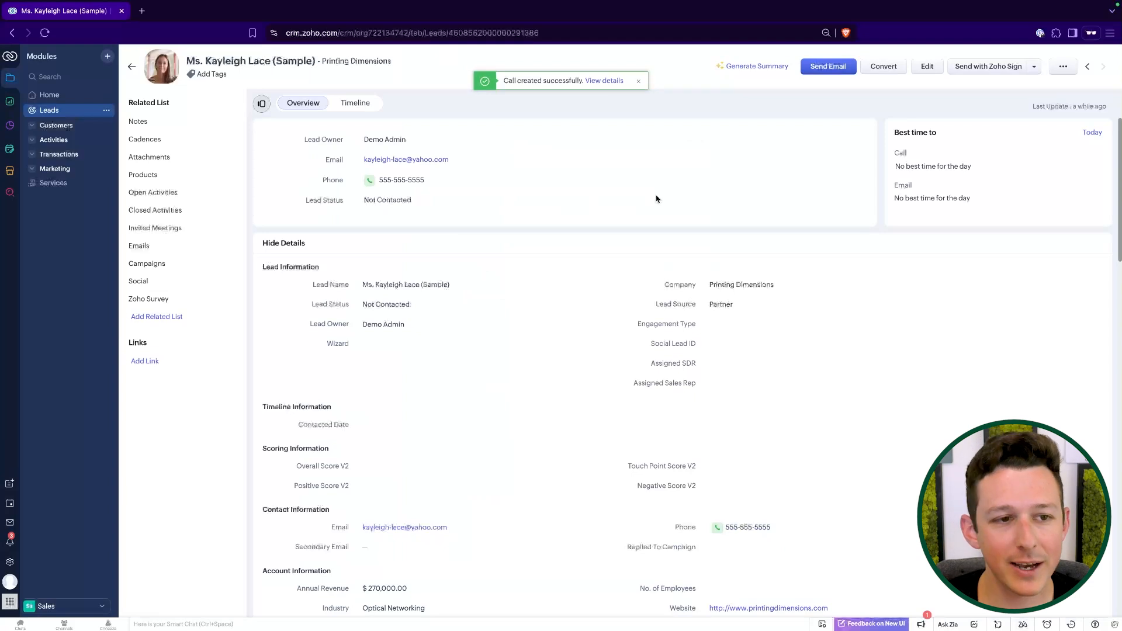
click(638, 83)
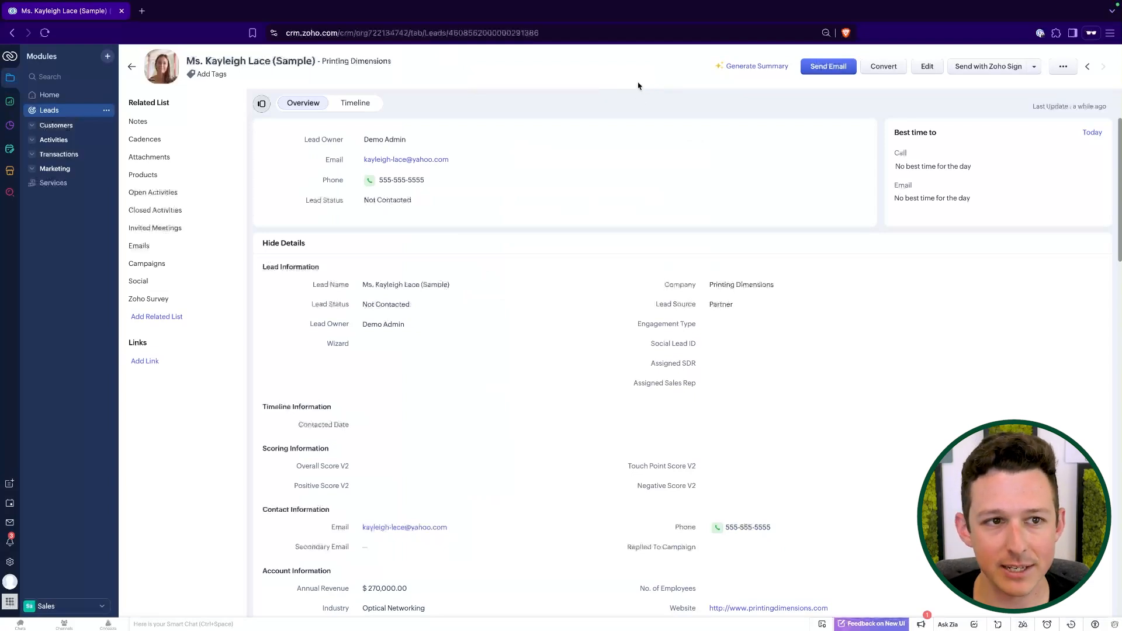
Check the Partner Leads view and review the Morlong Associates lead record from it.
click(132, 67)
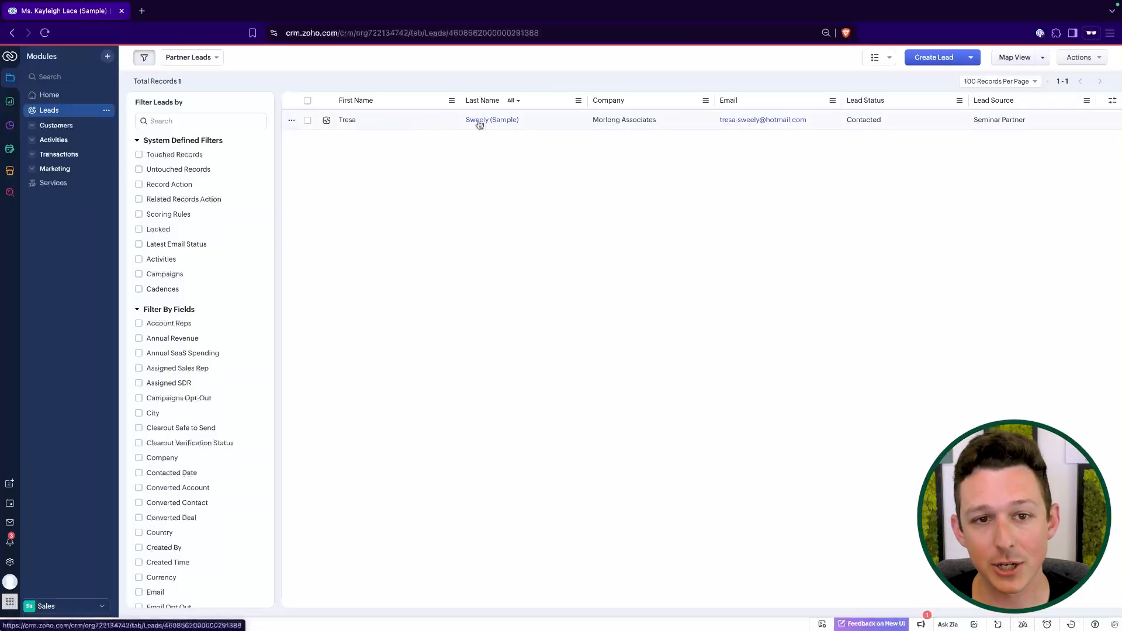
click(476, 121)
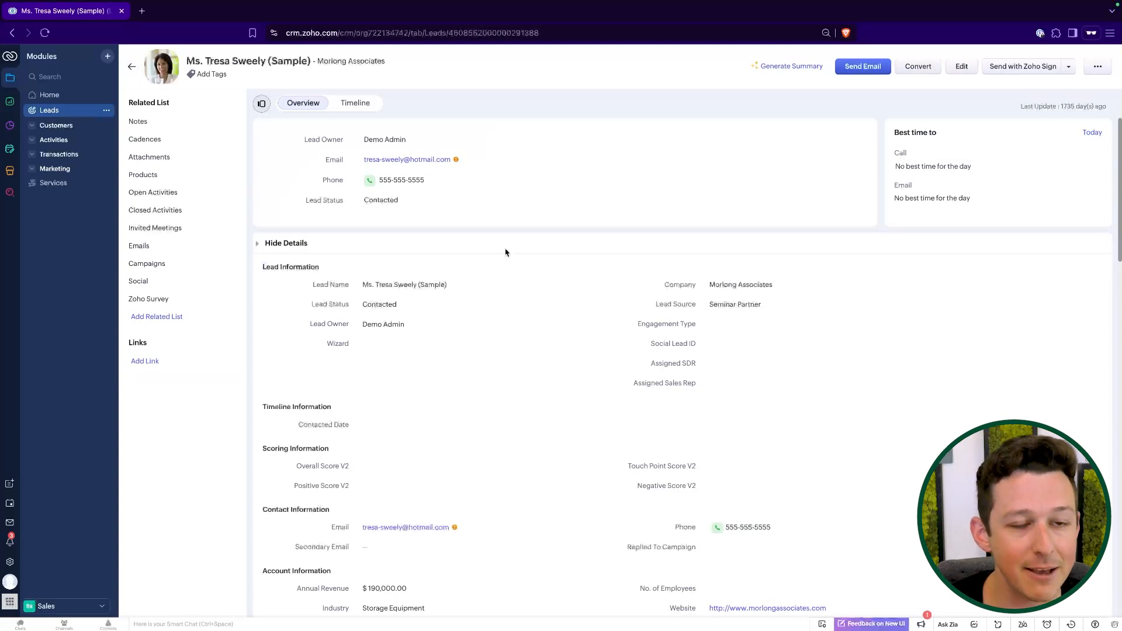
click(133, 68)
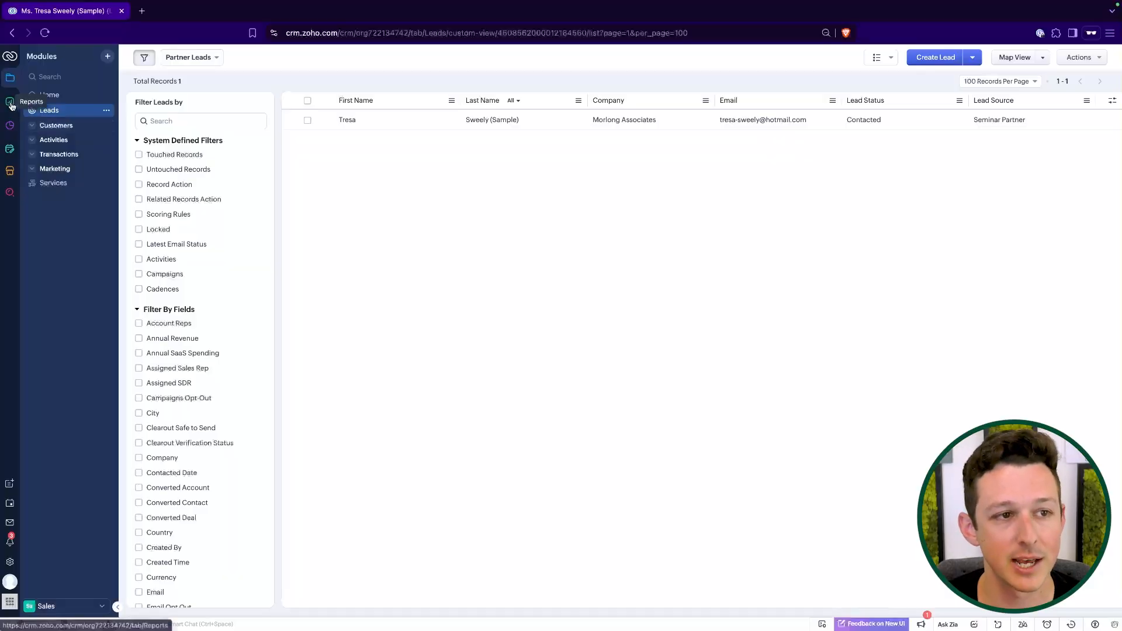
View the Open Deals report in the Deal Reports folder and return to the report list.
click(9, 101)
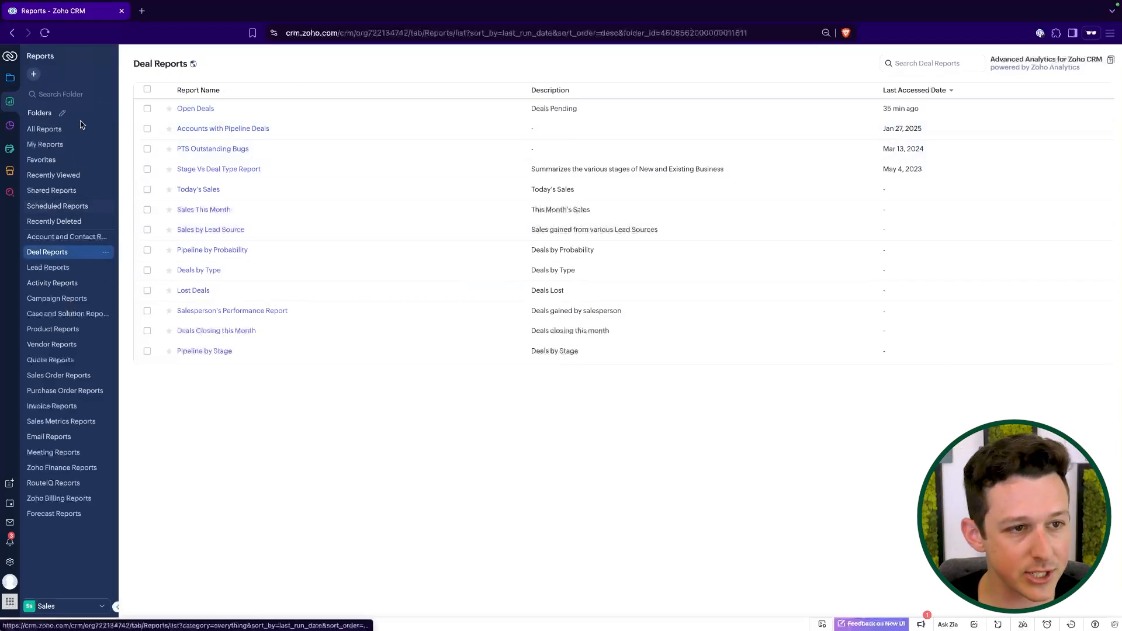
click(189, 113)
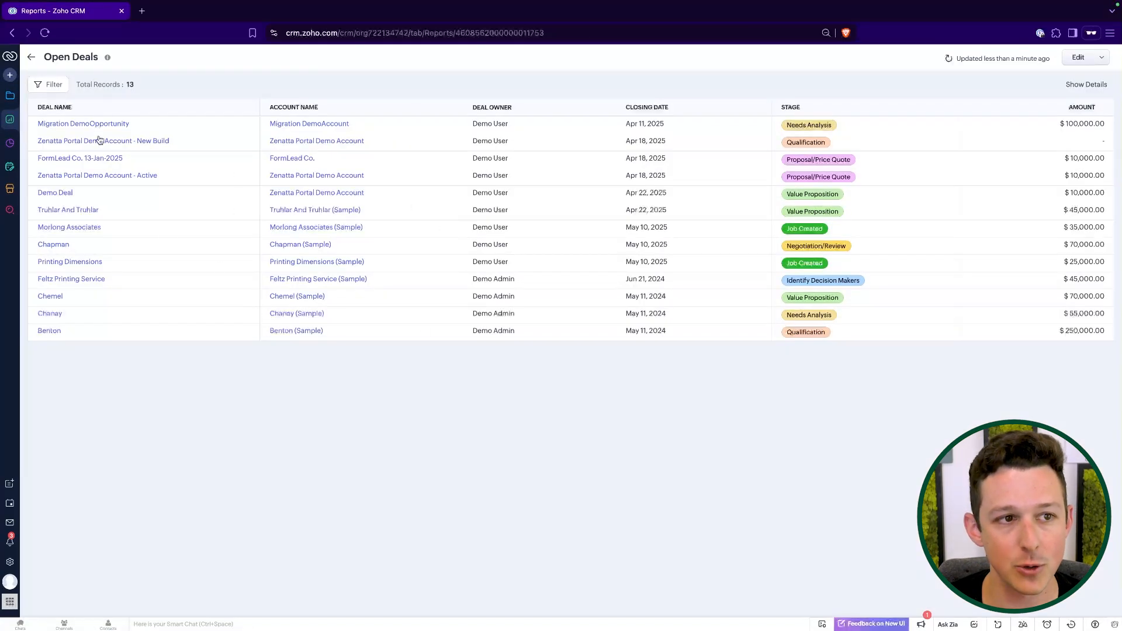
click(31, 57)
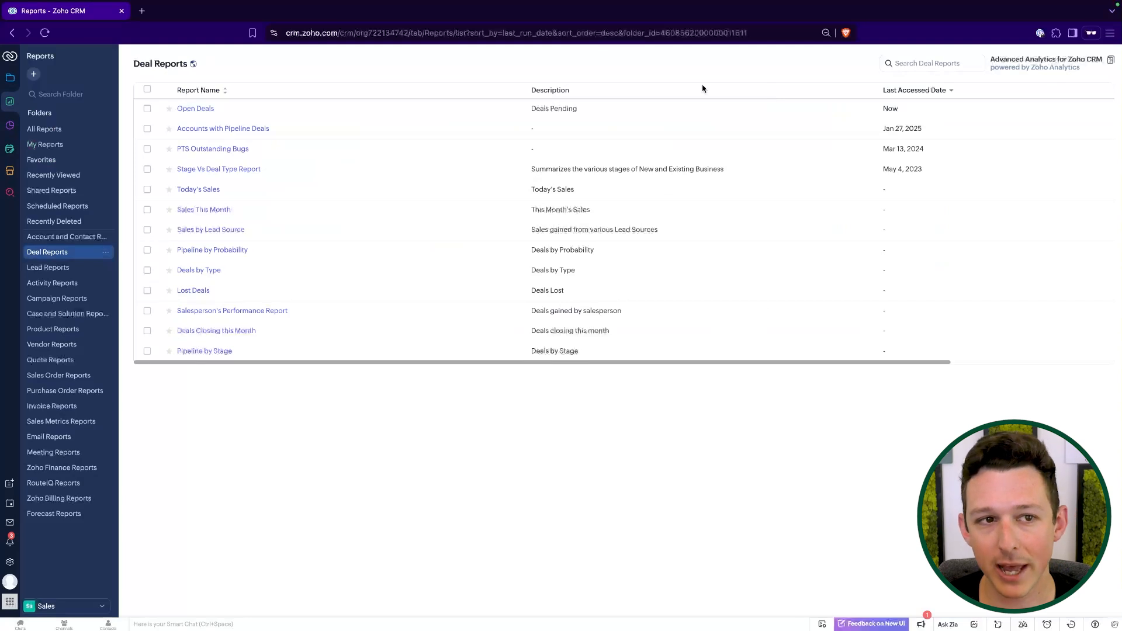
Create a new report with Accounts as the primary module.
click(34, 74)
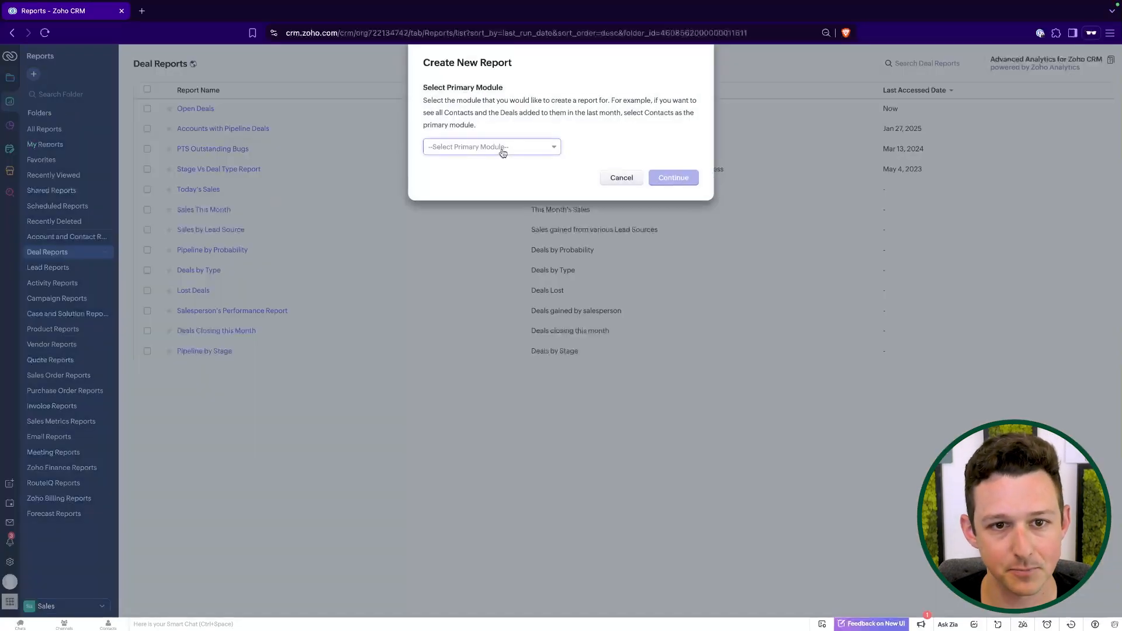
click(502, 151)
click(462, 187)
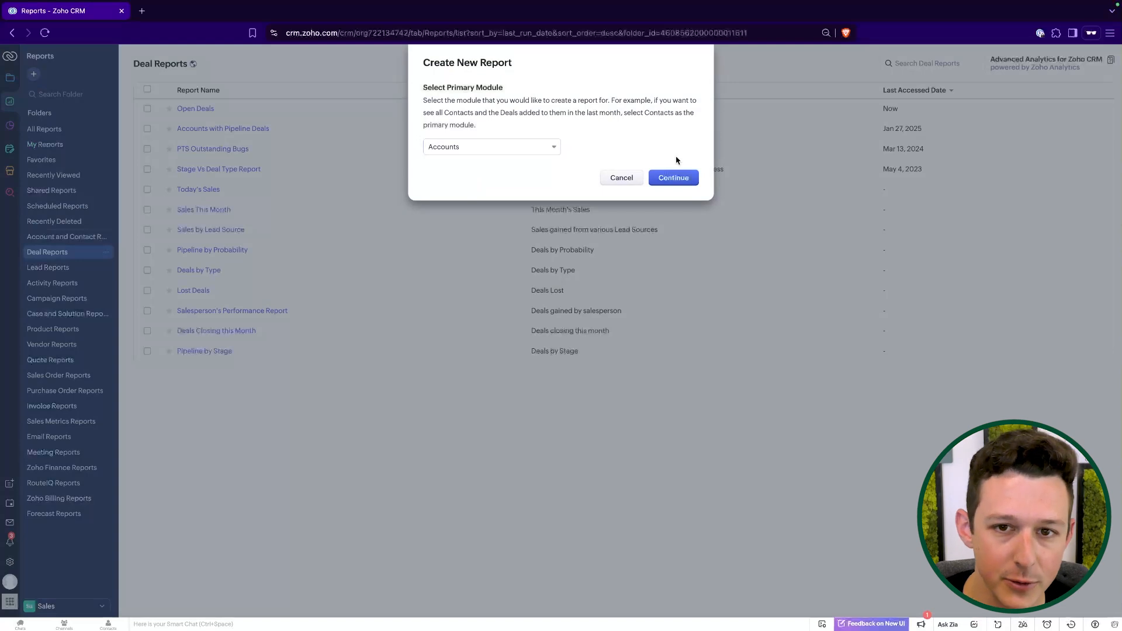
click(667, 178)
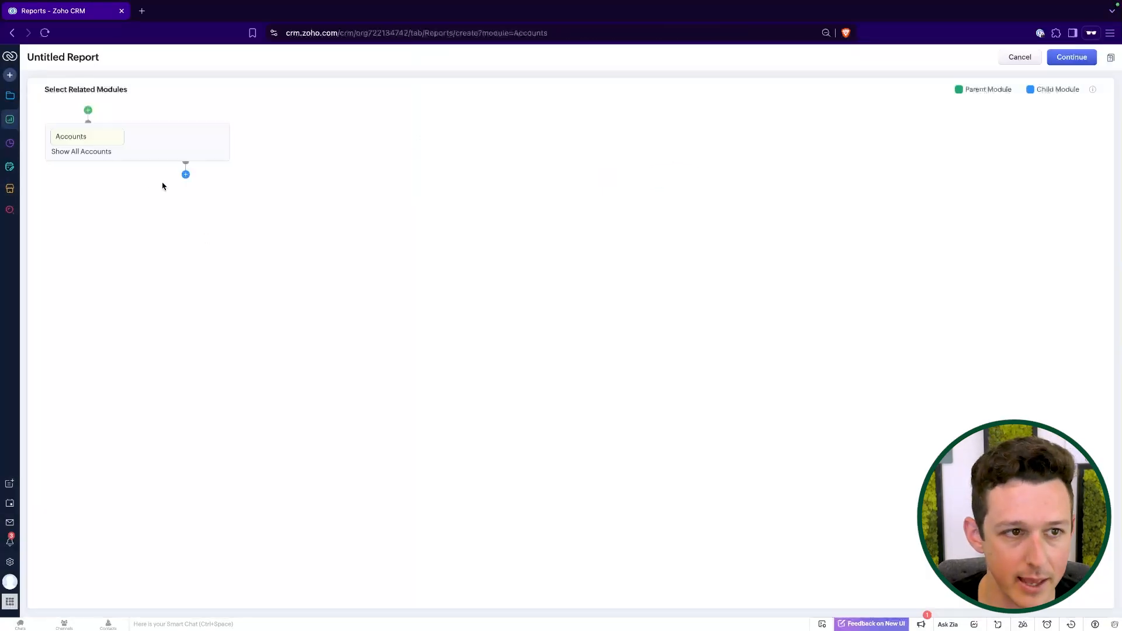
Add Deals as a child module of Accounts with the Exclusive relationship type.
click(186, 176)
click(209, 220)
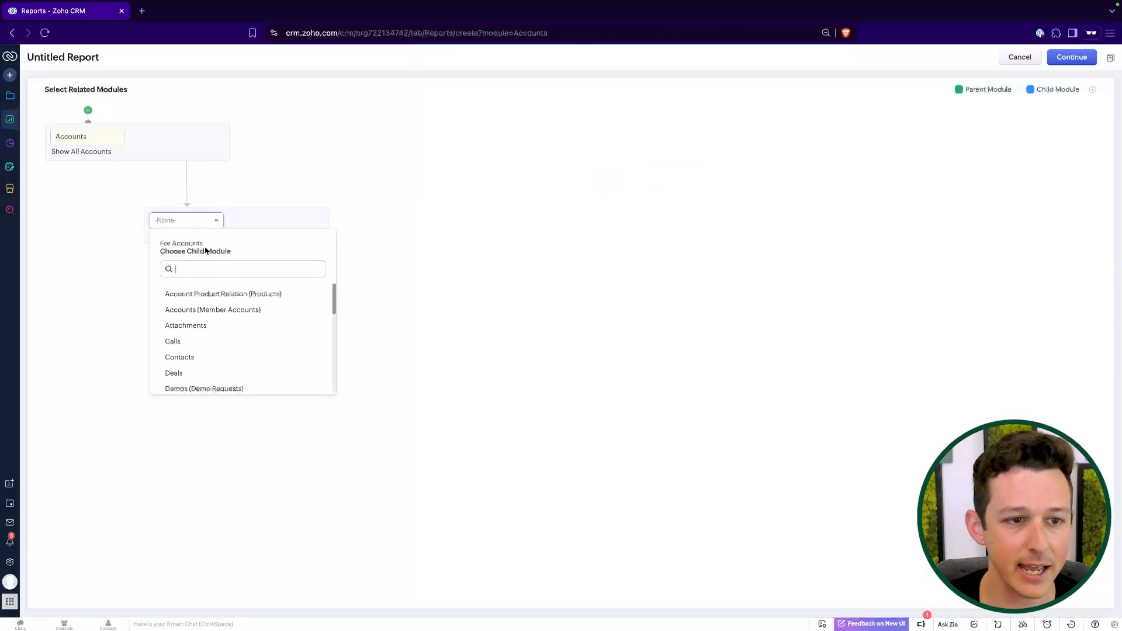
scroll(188, 366, down, 1)
click(187, 361)
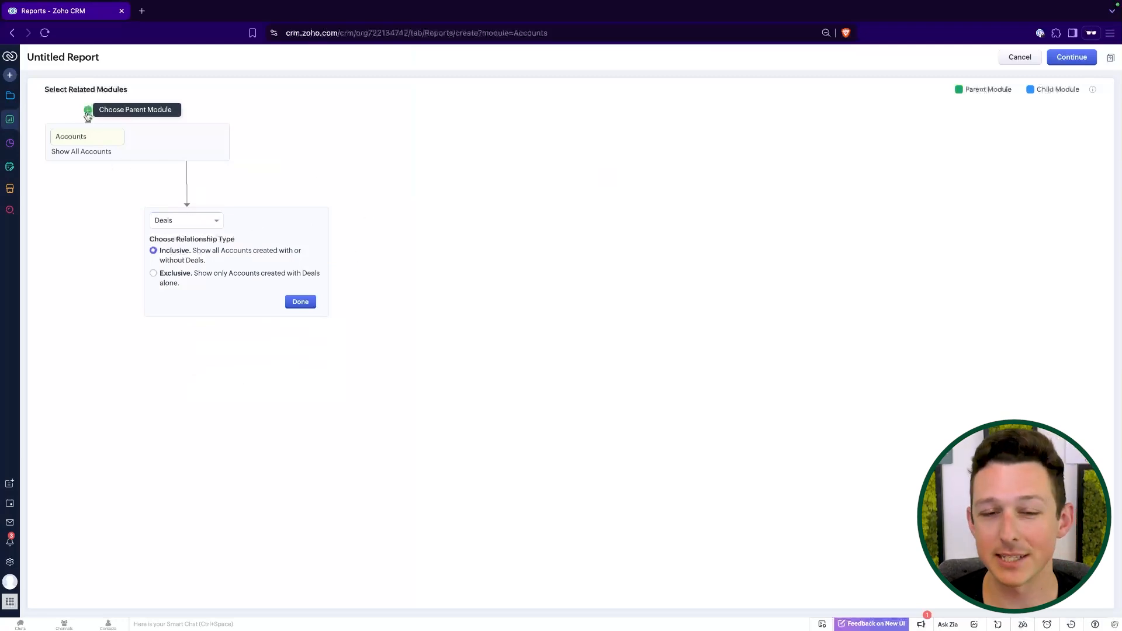
click(154, 274)
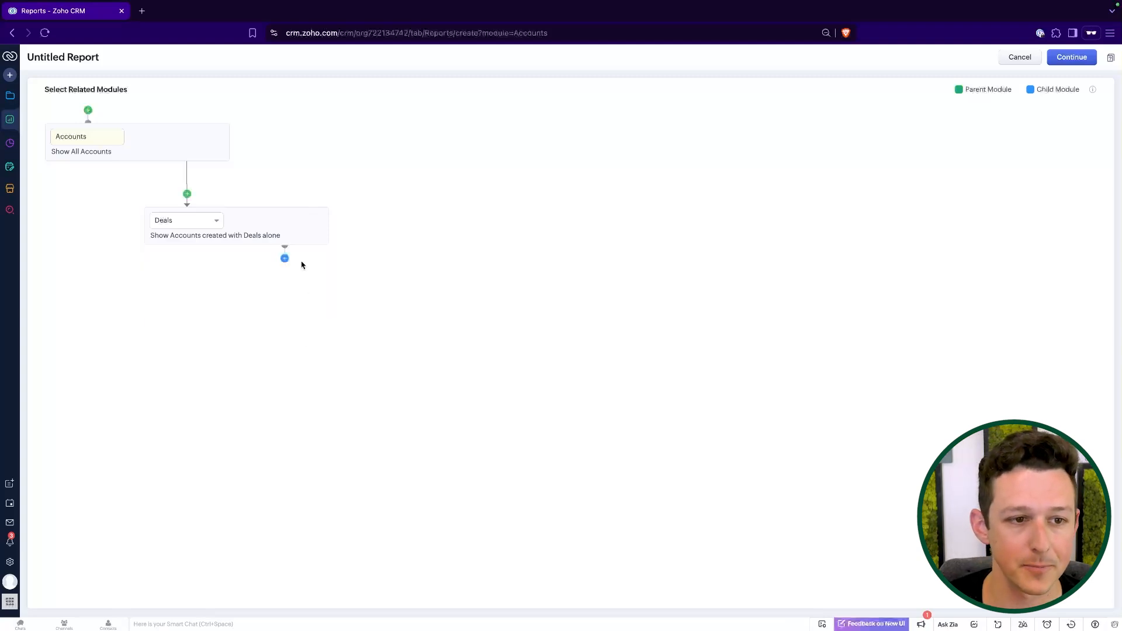
Examine the child modules that can be related to Deals without adding one to the report.
click(285, 259)
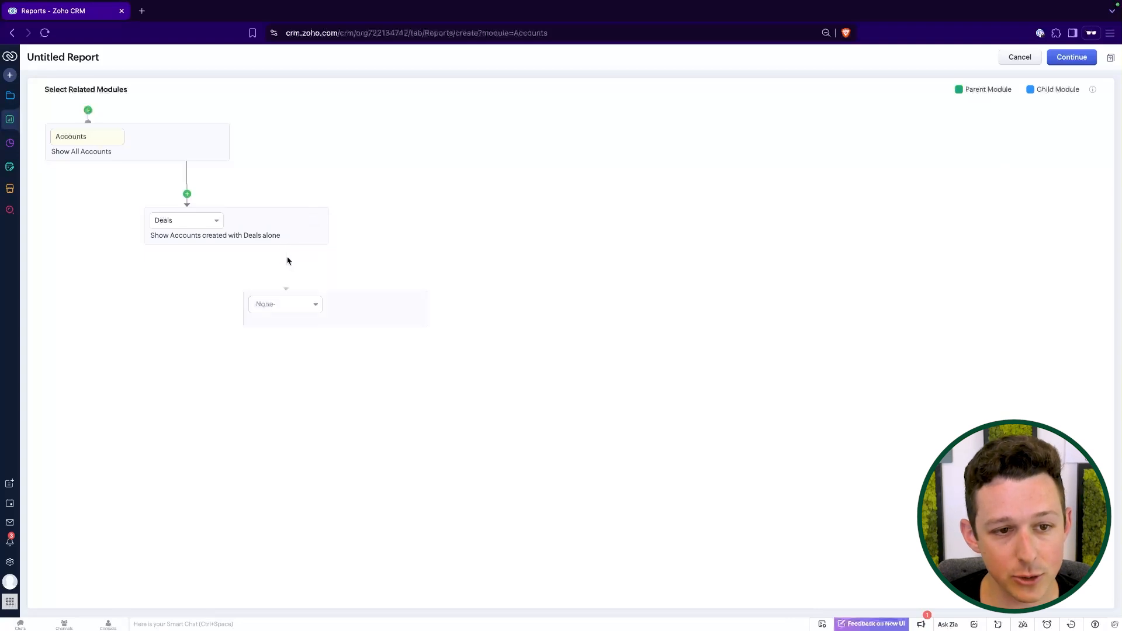
click(279, 305)
scroll(313, 414, down, 5)
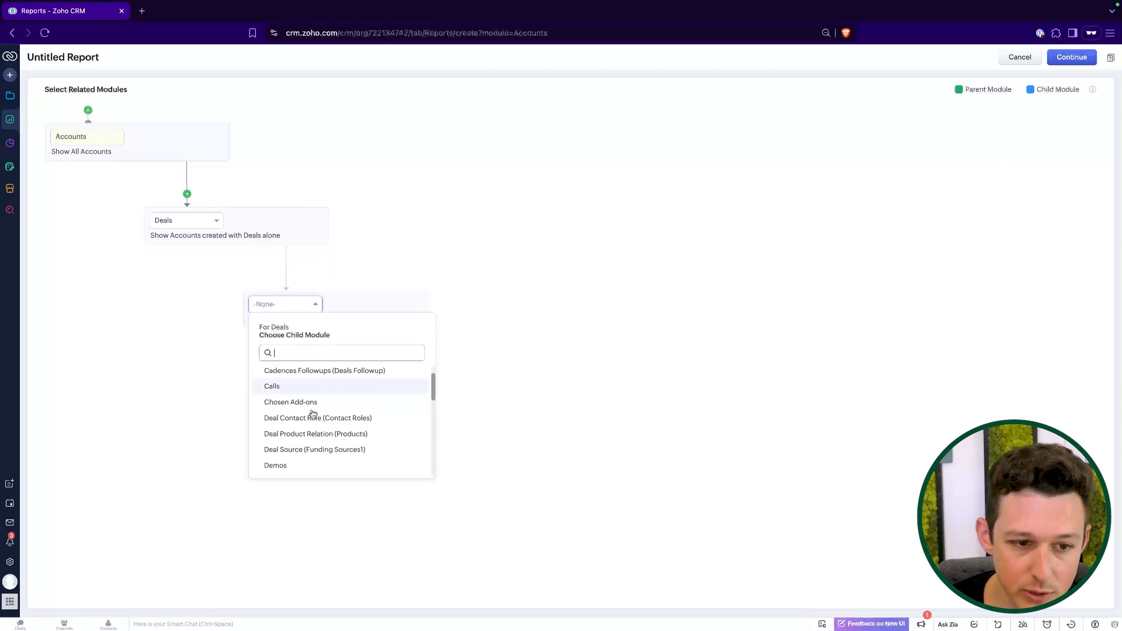
scroll(307, 438, down, 4)
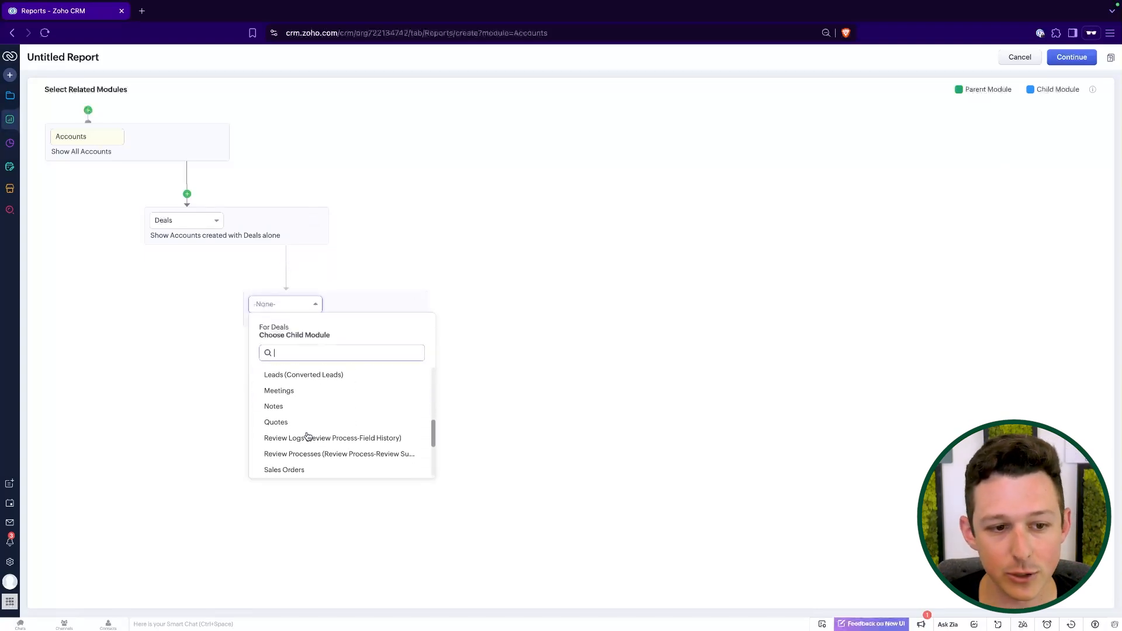
scroll(343, 434, up, 10)
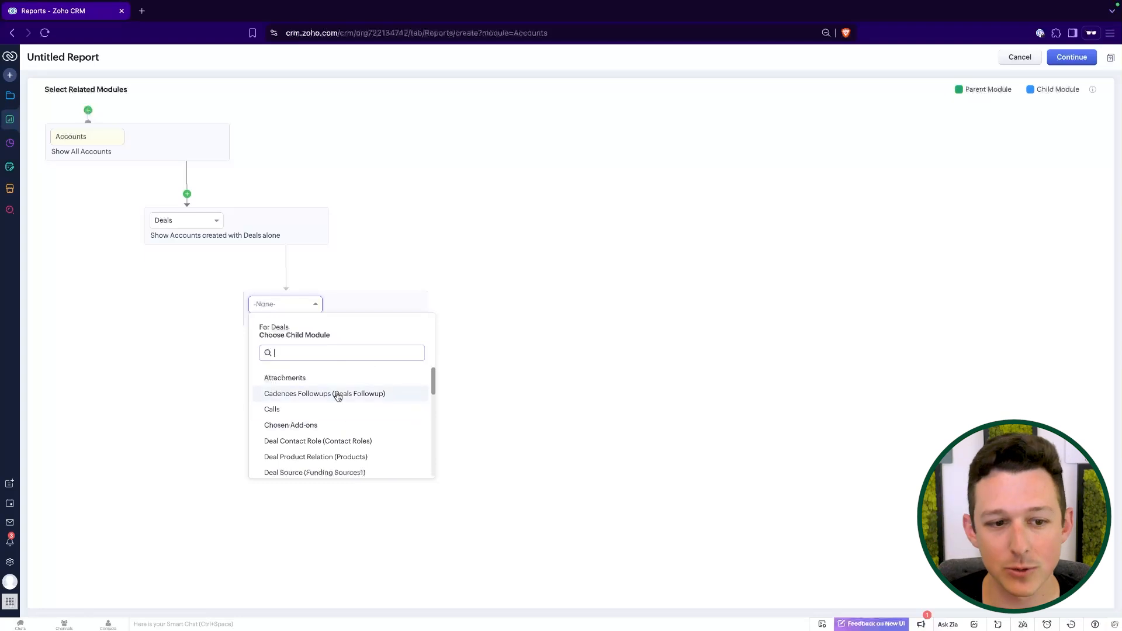
scroll(333, 404, down, 2)
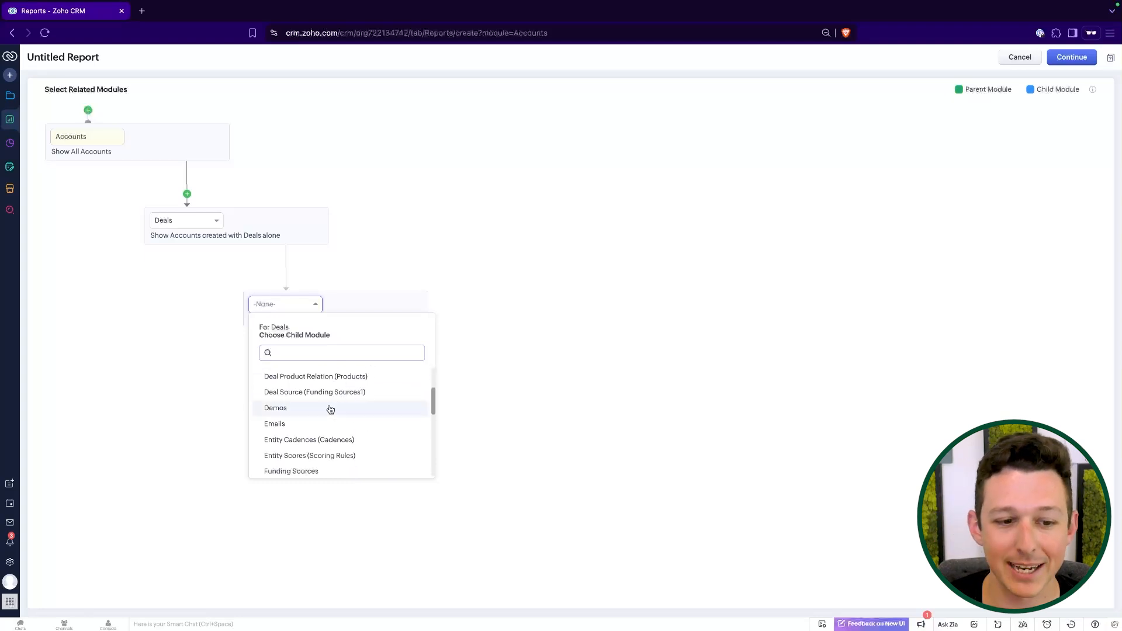
click(397, 250)
click(413, 304)
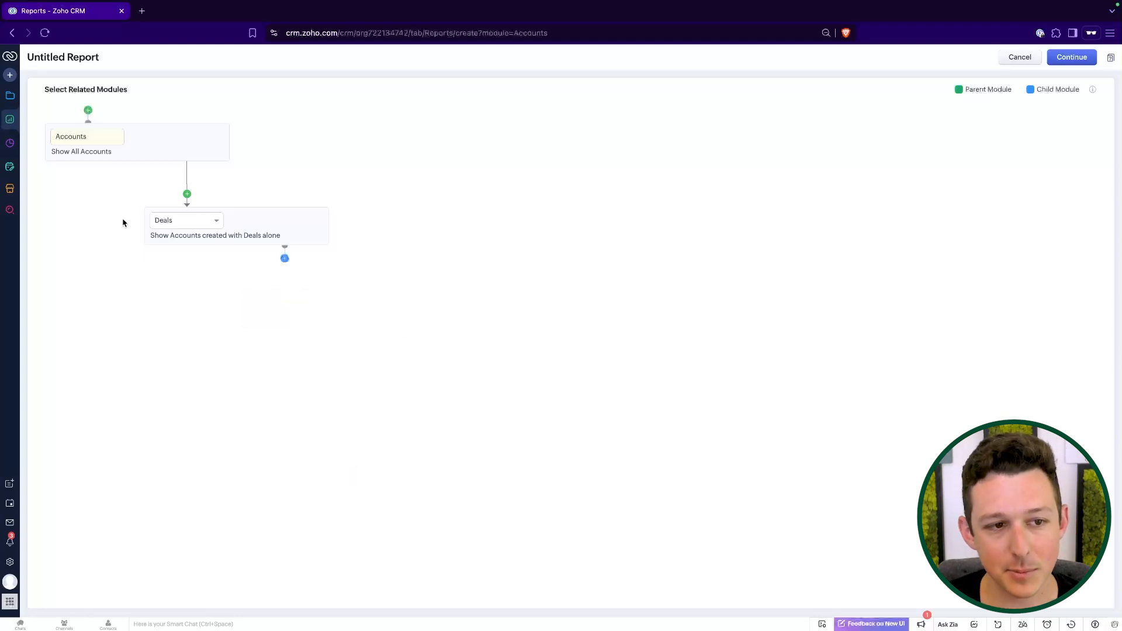
Continue to the report builder, name the report Open Pipeline Report and store it in the Deal Reports folder.
click(1078, 58)
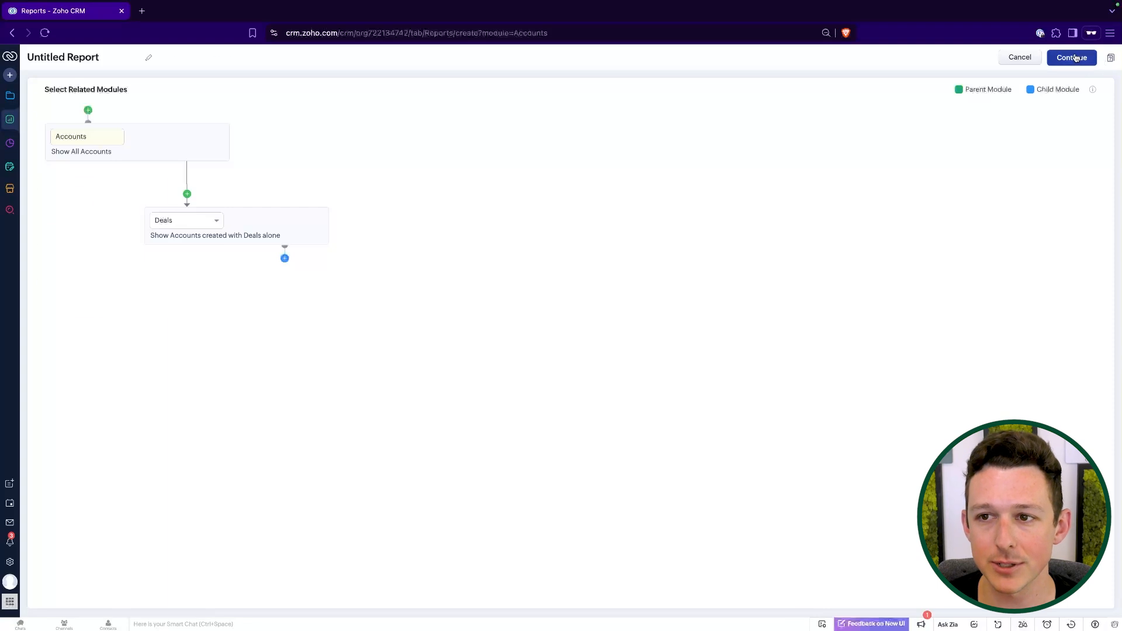
click(100, 57)
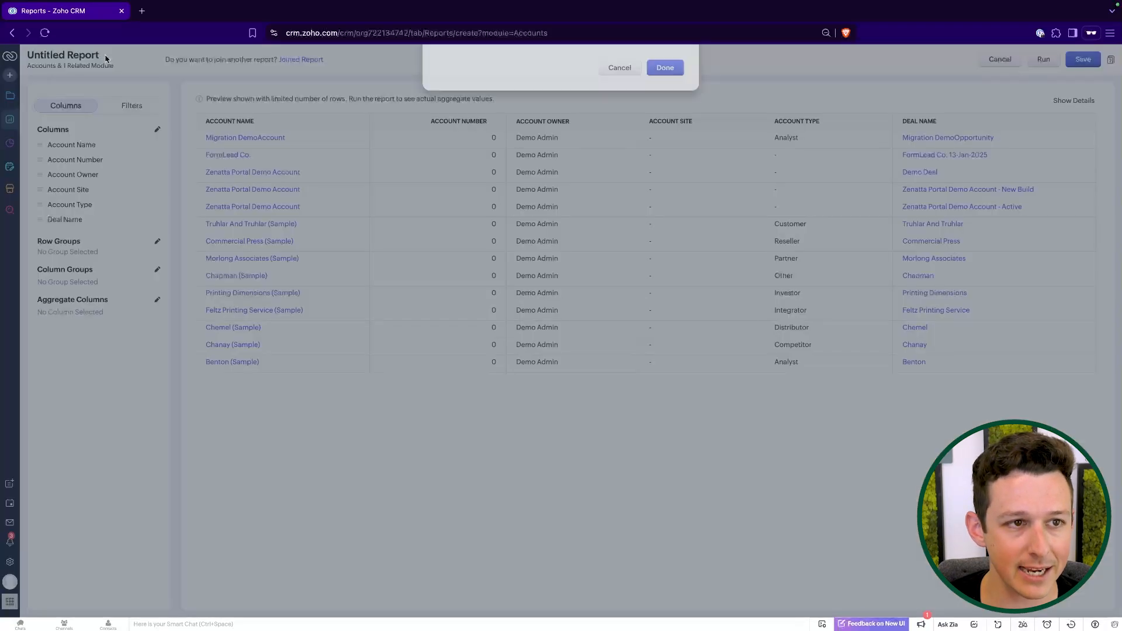
triple_click(560, 90)
text(Open Pipeline Report)
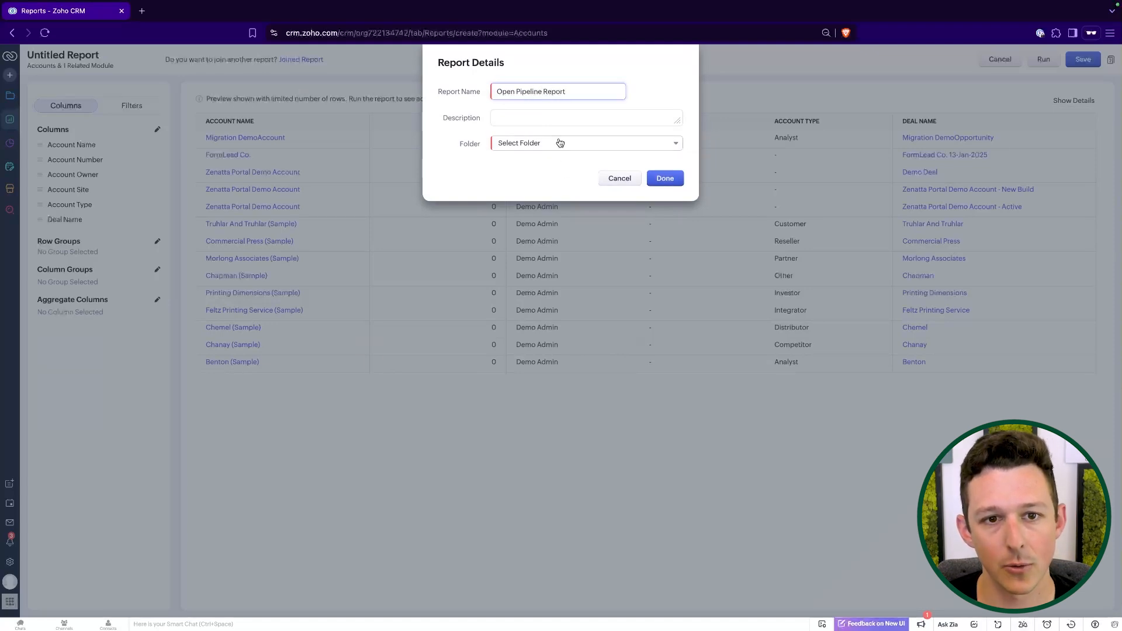
click(560, 143)
click(543, 208)
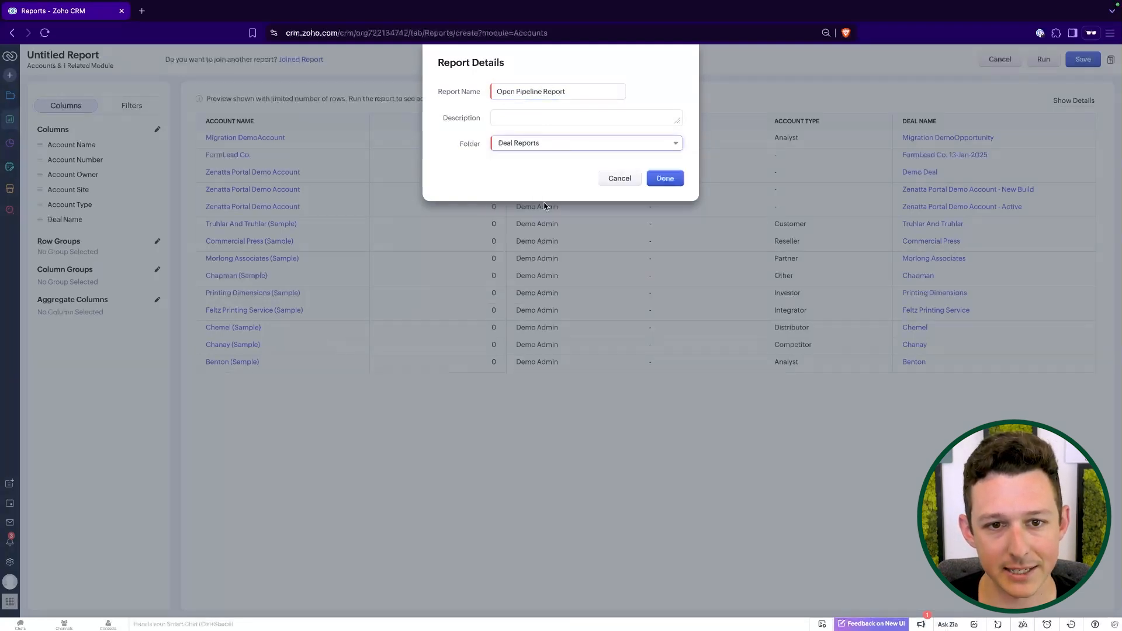
click(663, 179)
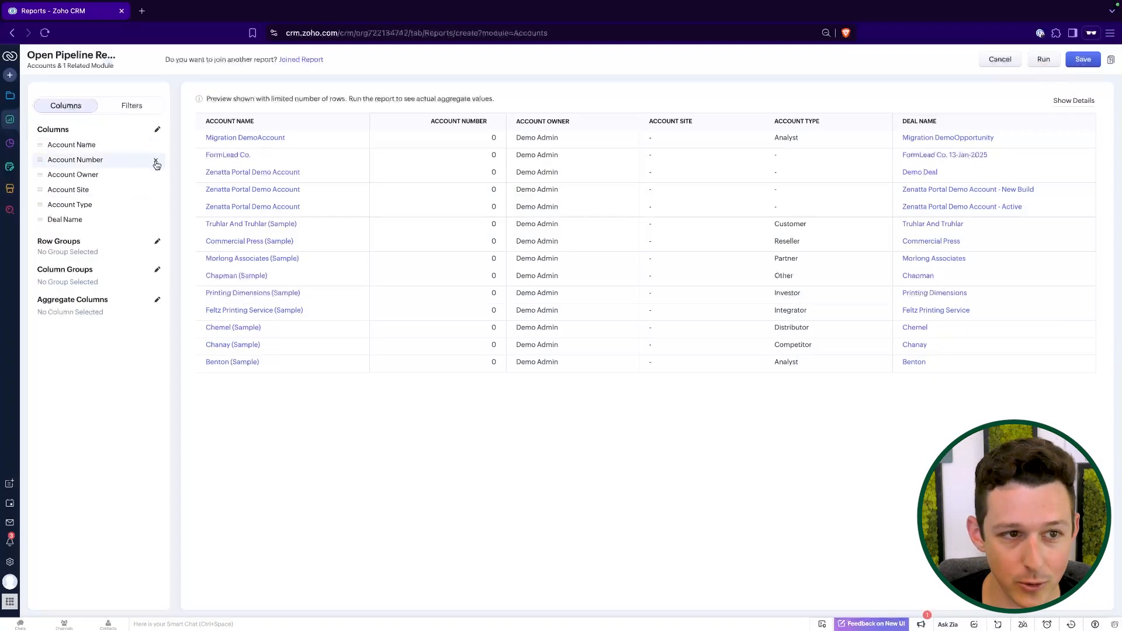
Remove the Account Number, Account Owner, Account Site and Account Type columns from the report.
click(156, 162)
click(156, 162)
click(156, 162)
click(156, 162)
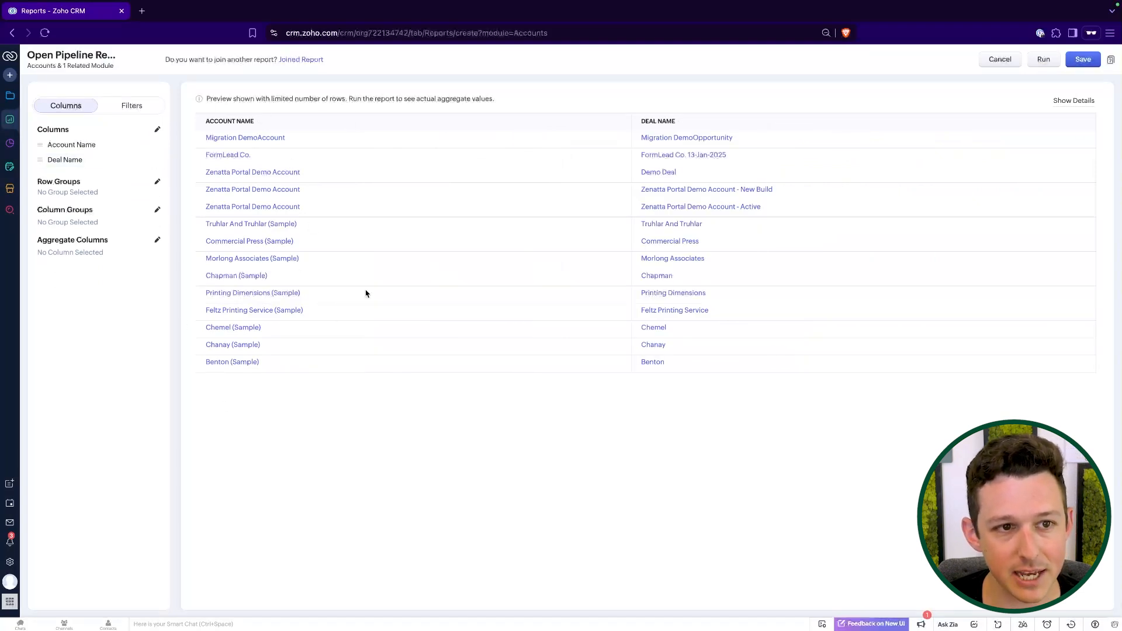
Clear the report's column selection and keep only Account Name selected under Accounts.
click(157, 129)
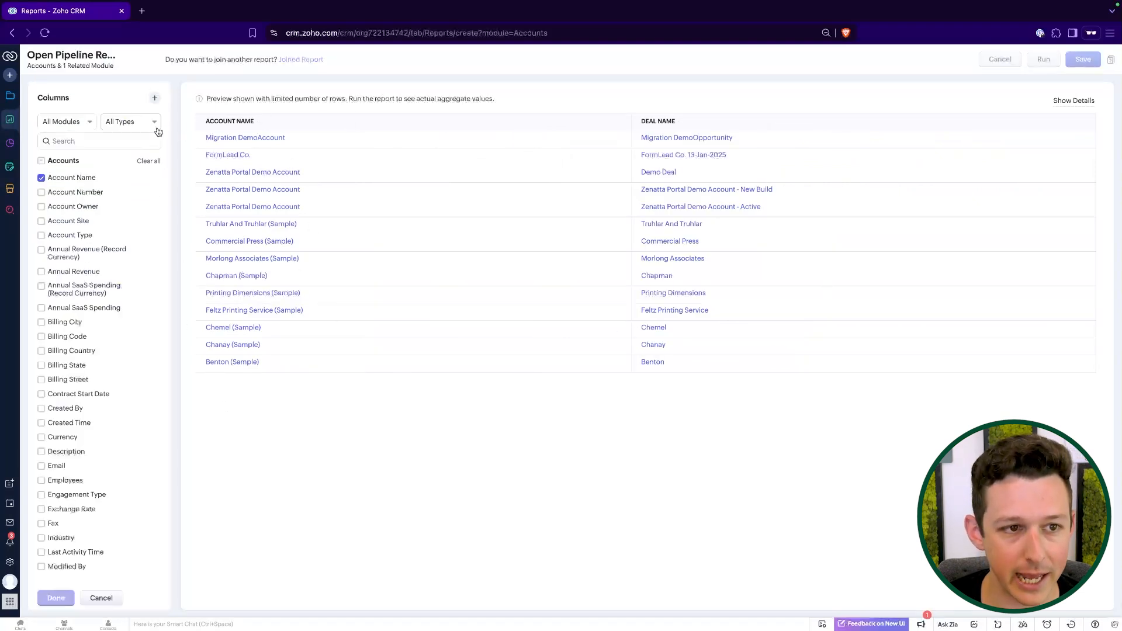
click(42, 165)
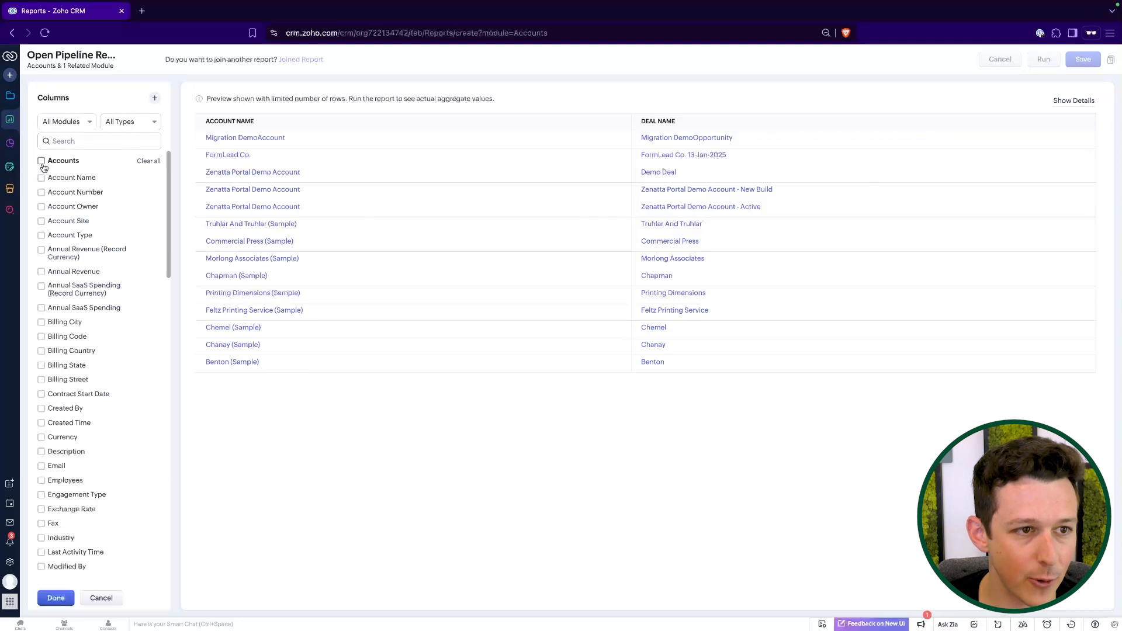
click(41, 161)
click(42, 161)
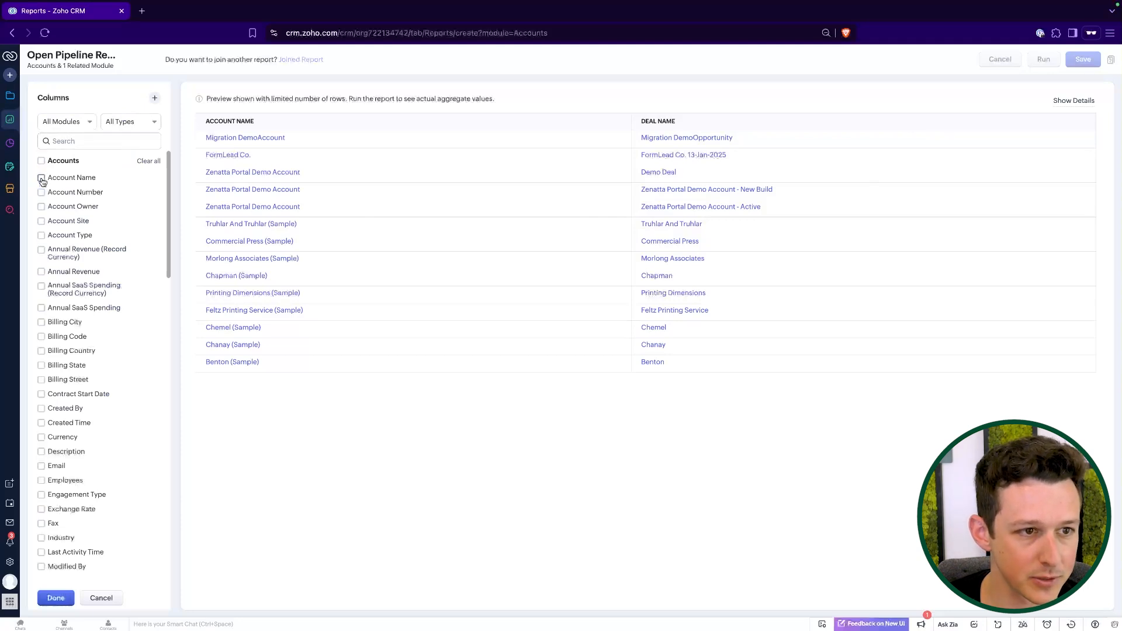
Add the Amount, Budget and Closing Date fields of the Deals module as report columns.
click(71, 122)
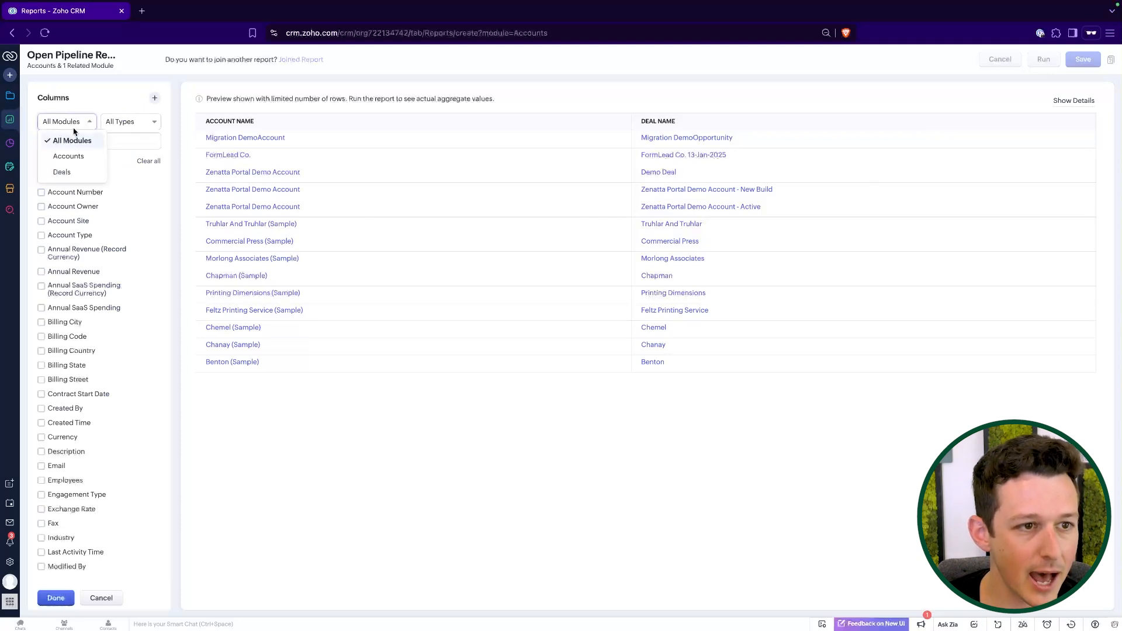
click(62, 173)
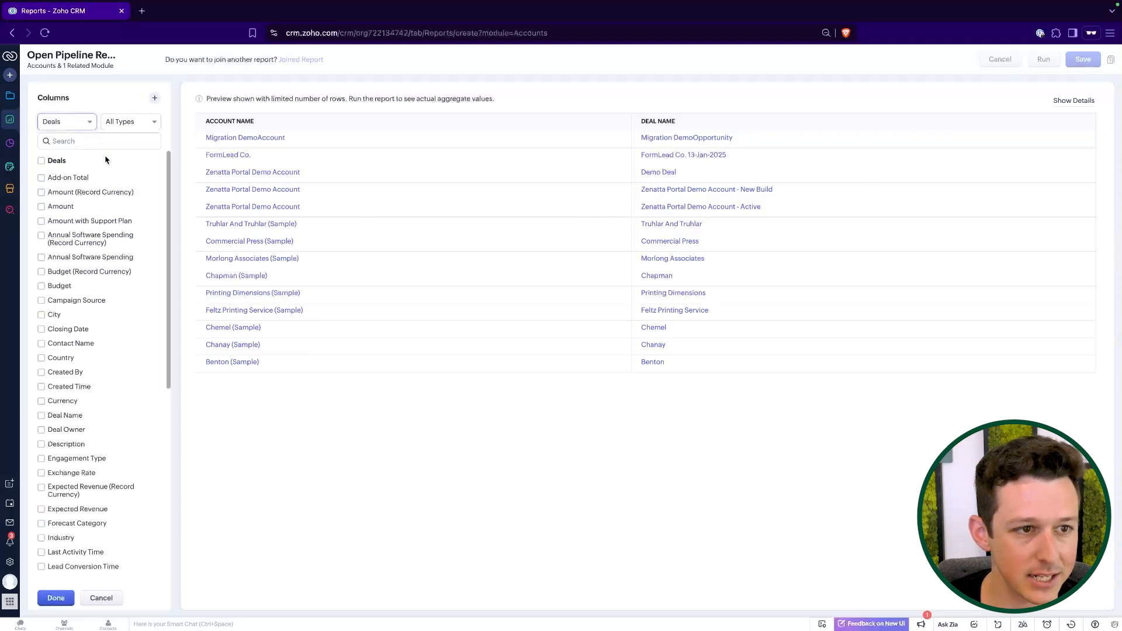
click(41, 207)
scroll(95, 324, down, 1)
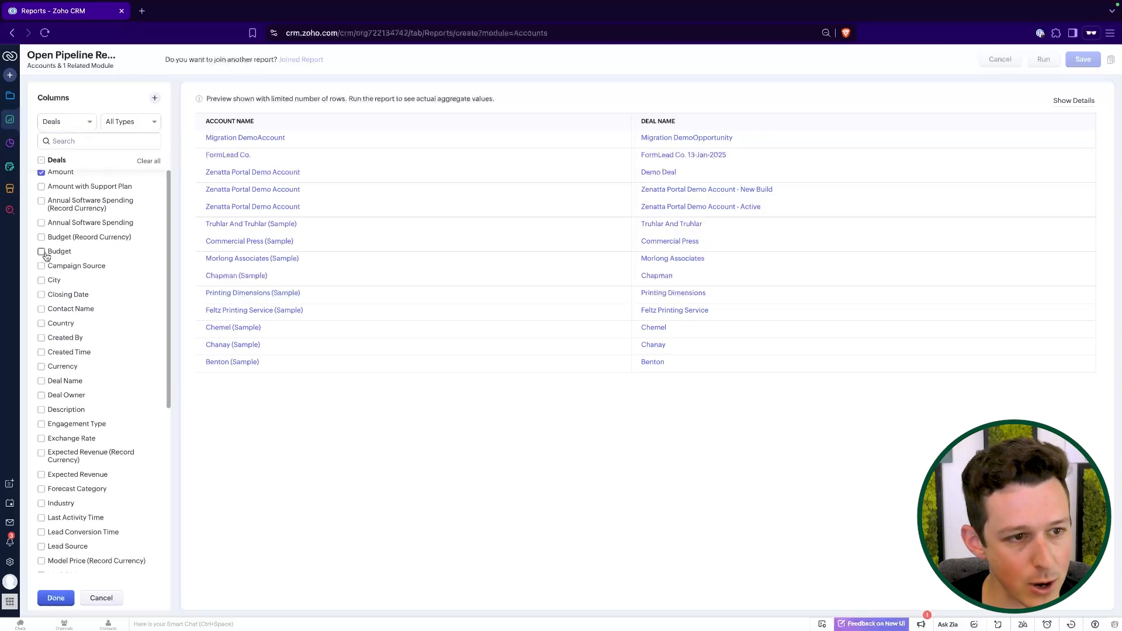
scroll(106, 390, down, 1)
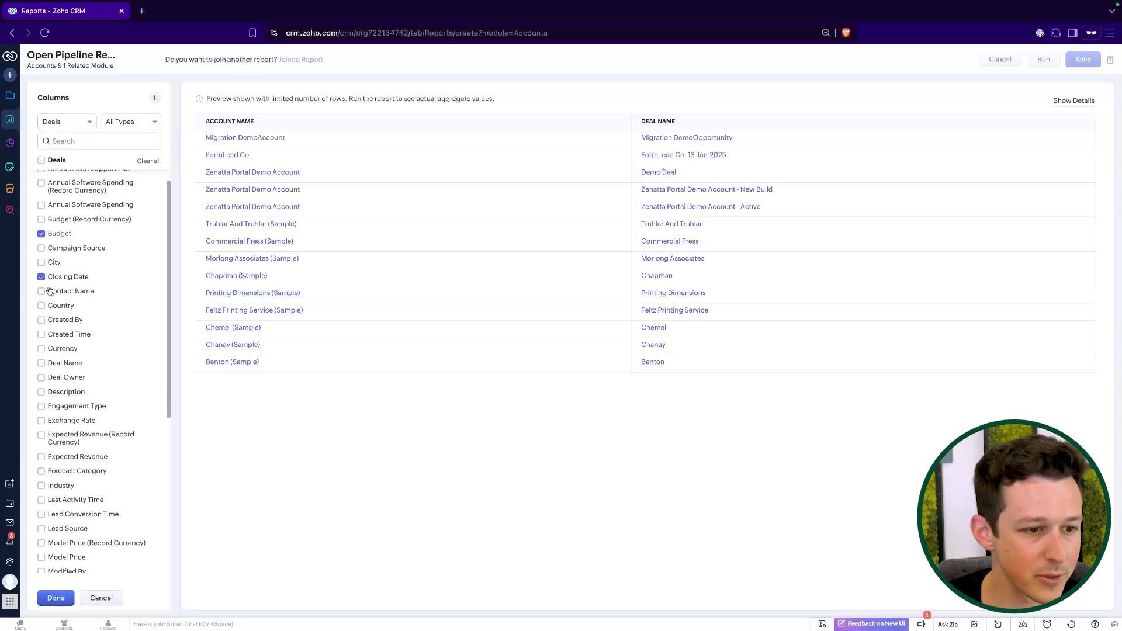
scroll(97, 361, down, 10)
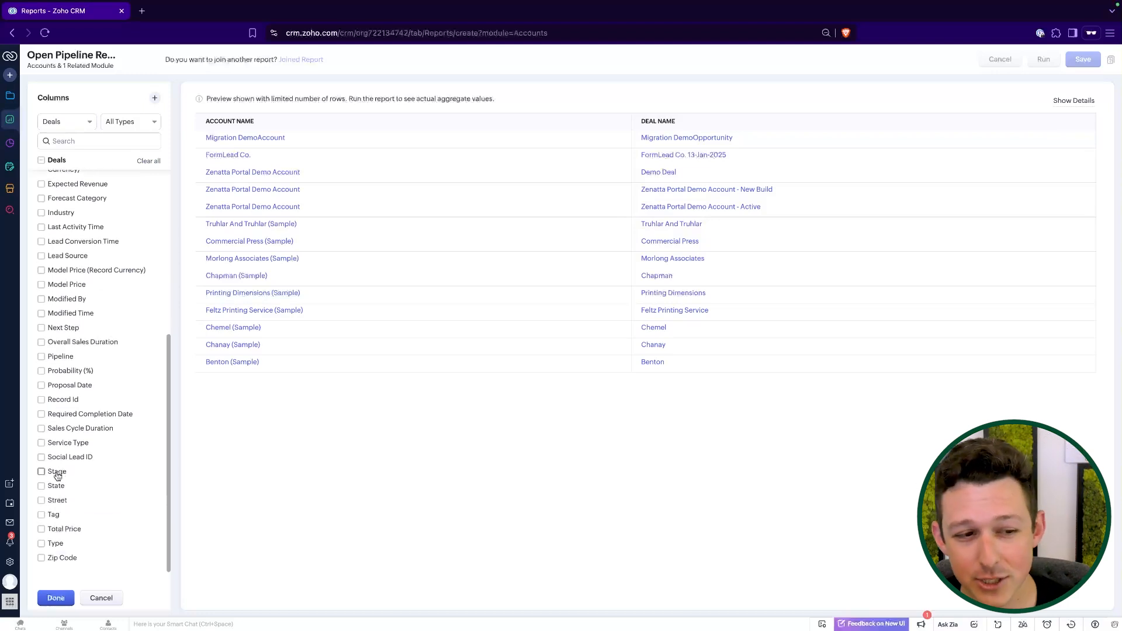
click(56, 598)
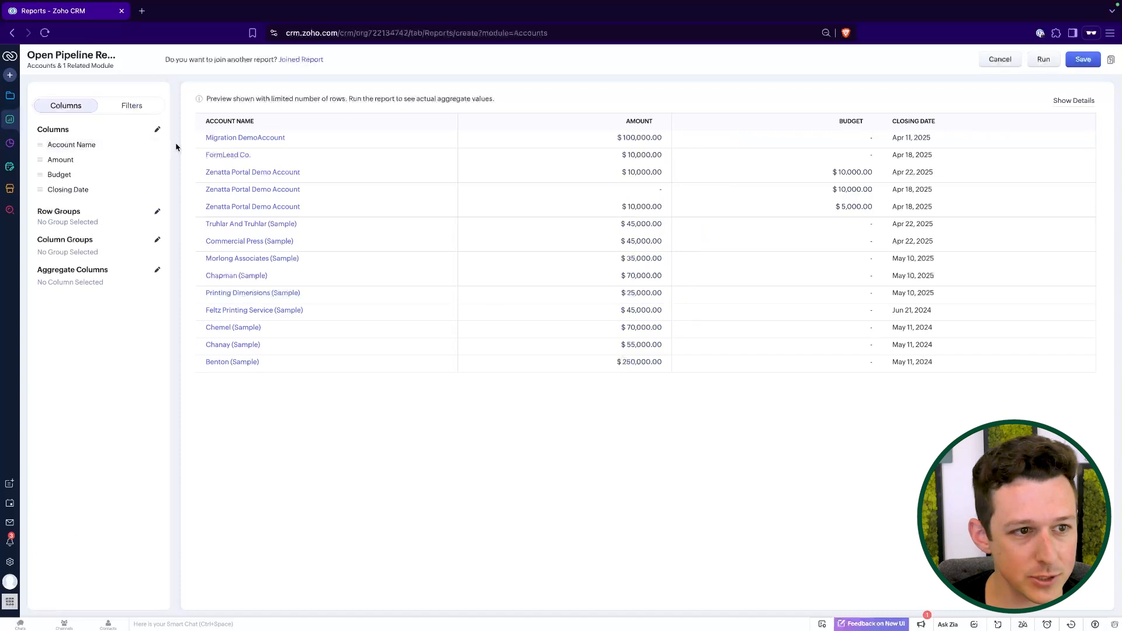
Add the Deal Name column from the Deals module and place it directly after Account Name.
click(157, 129)
scroll(107, 304, down, 2)
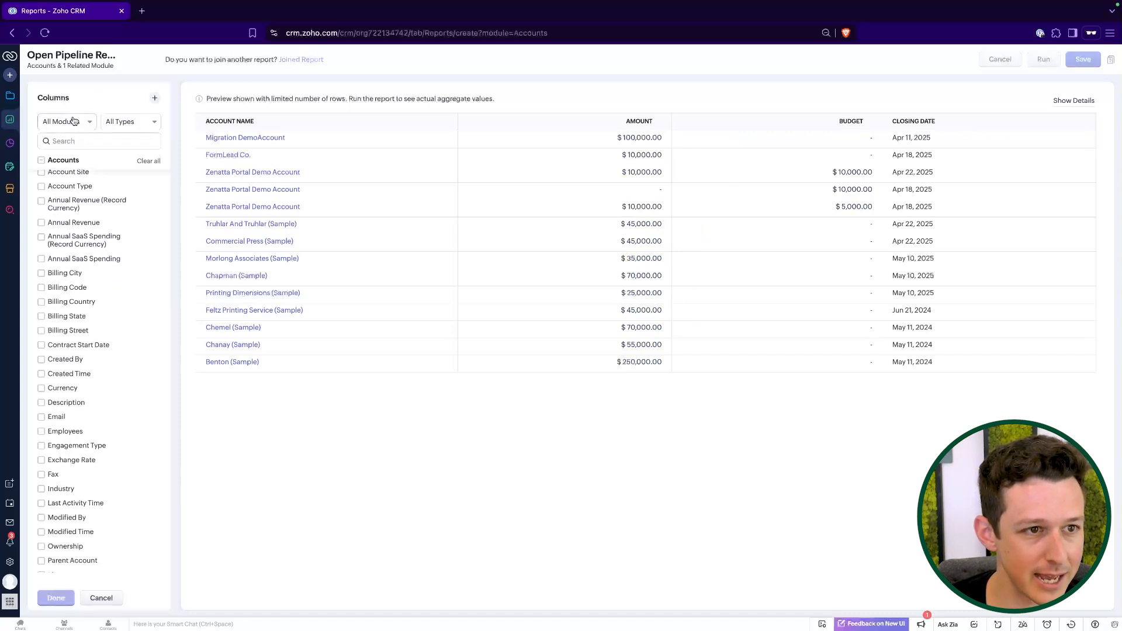
click(73, 121)
click(69, 170)
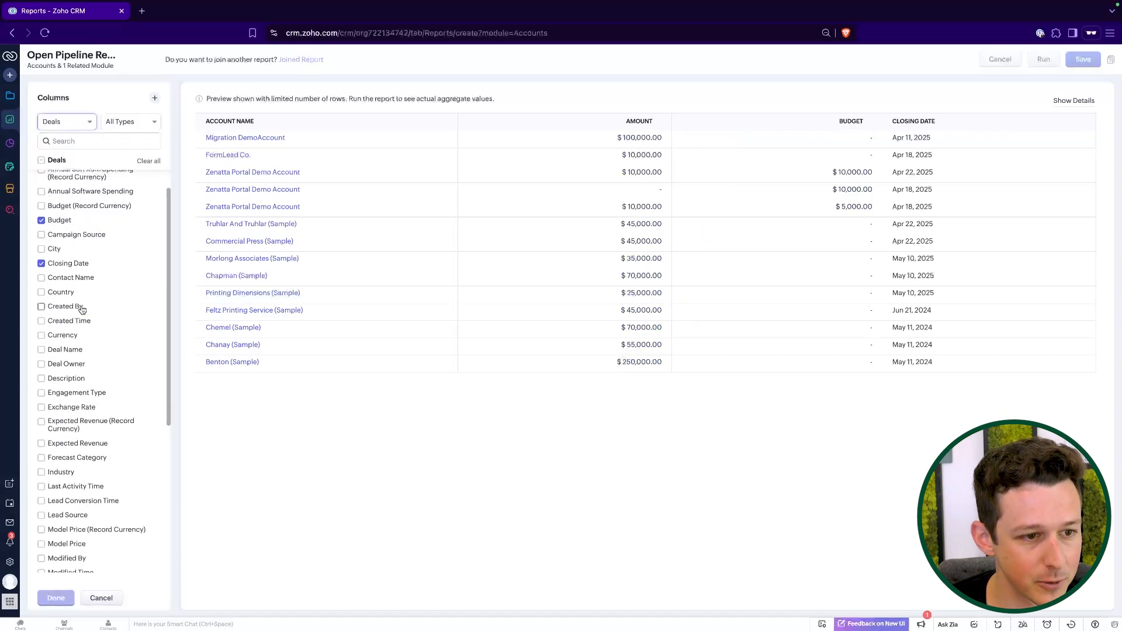
scroll(82, 310, down, 1)
click(41, 329)
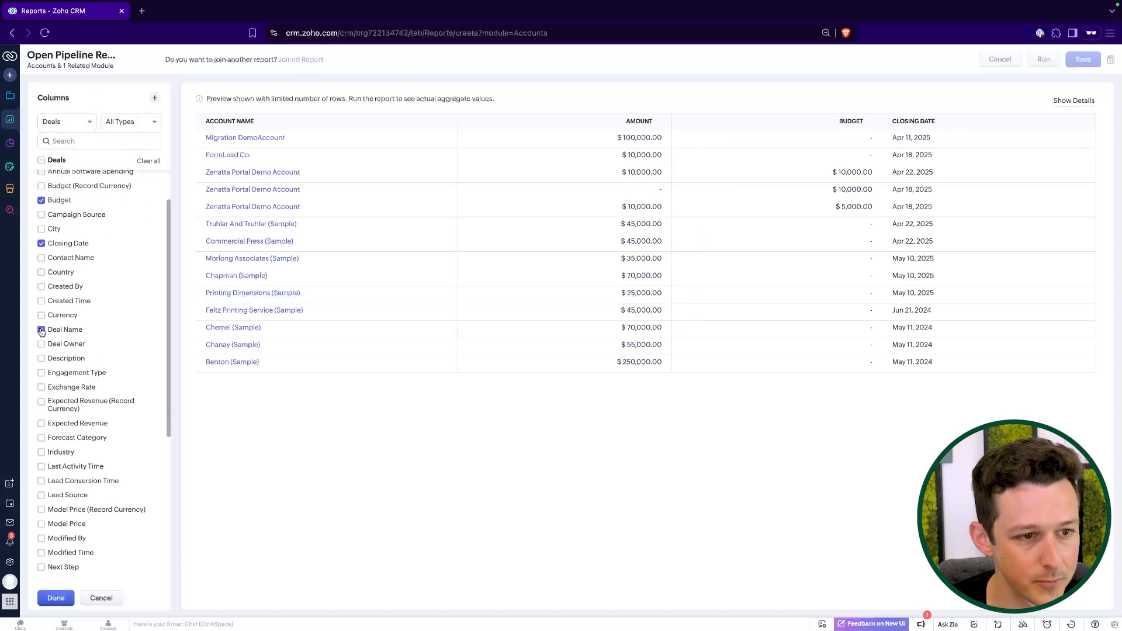
click(53, 599)
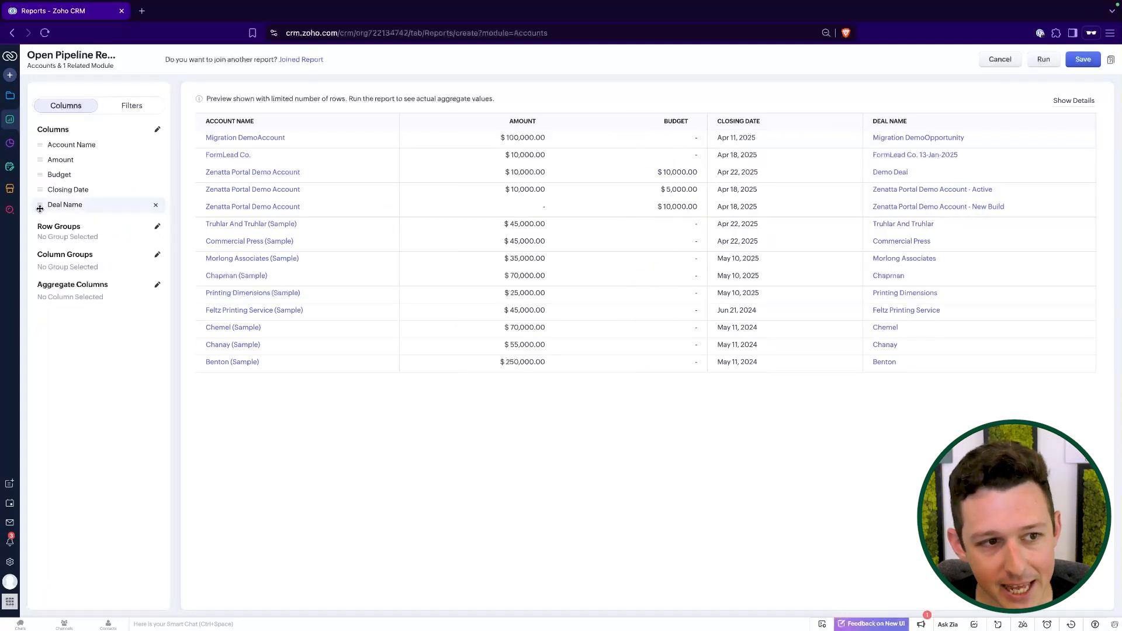
drag(40, 208, 45, 162)
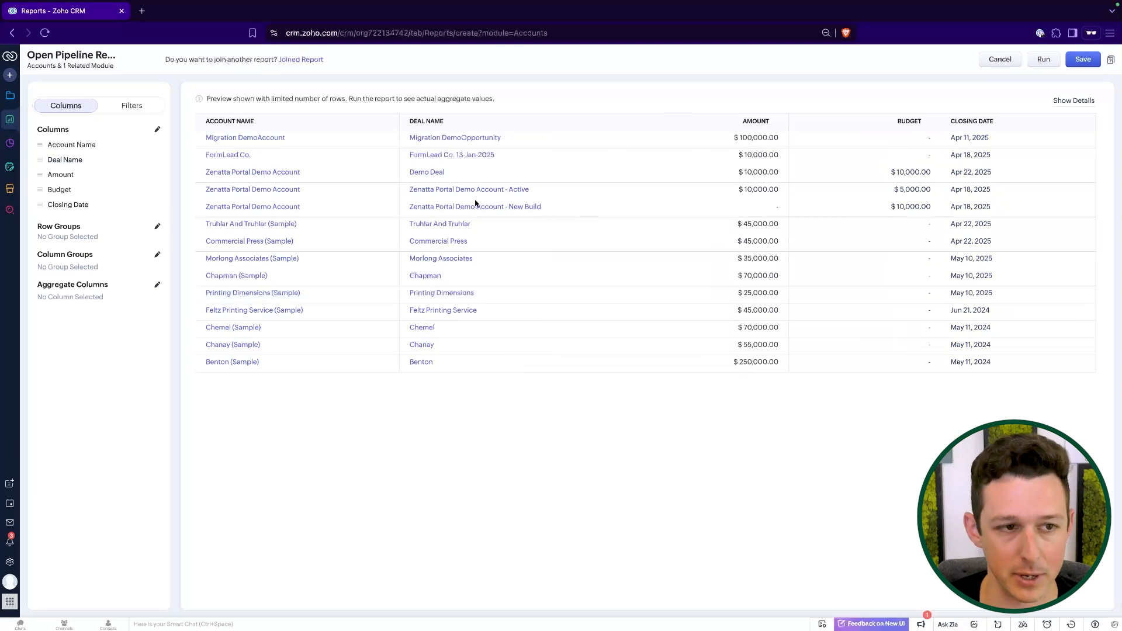
Group the report rows by the Stage field of Deals.
click(158, 226)
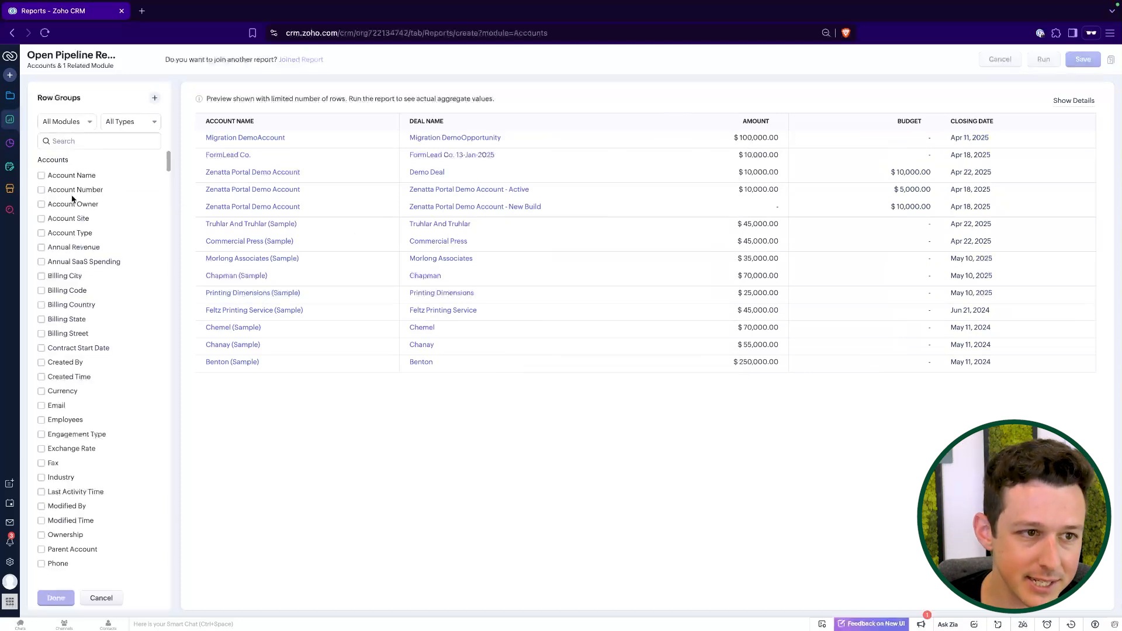
click(78, 141)
text(stage)
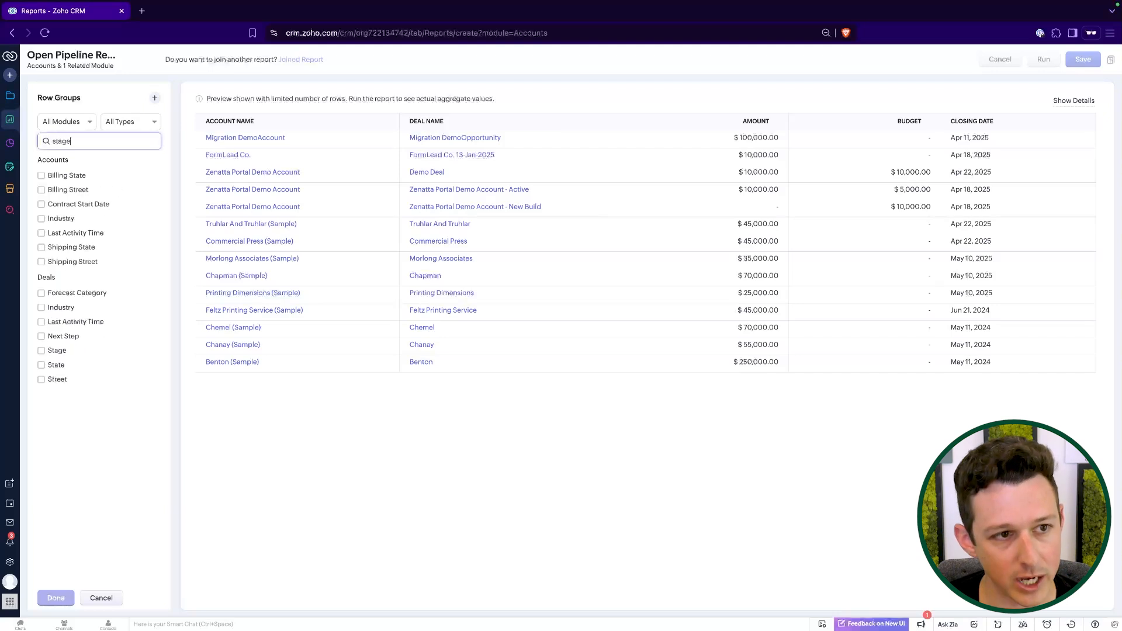
click(55, 176)
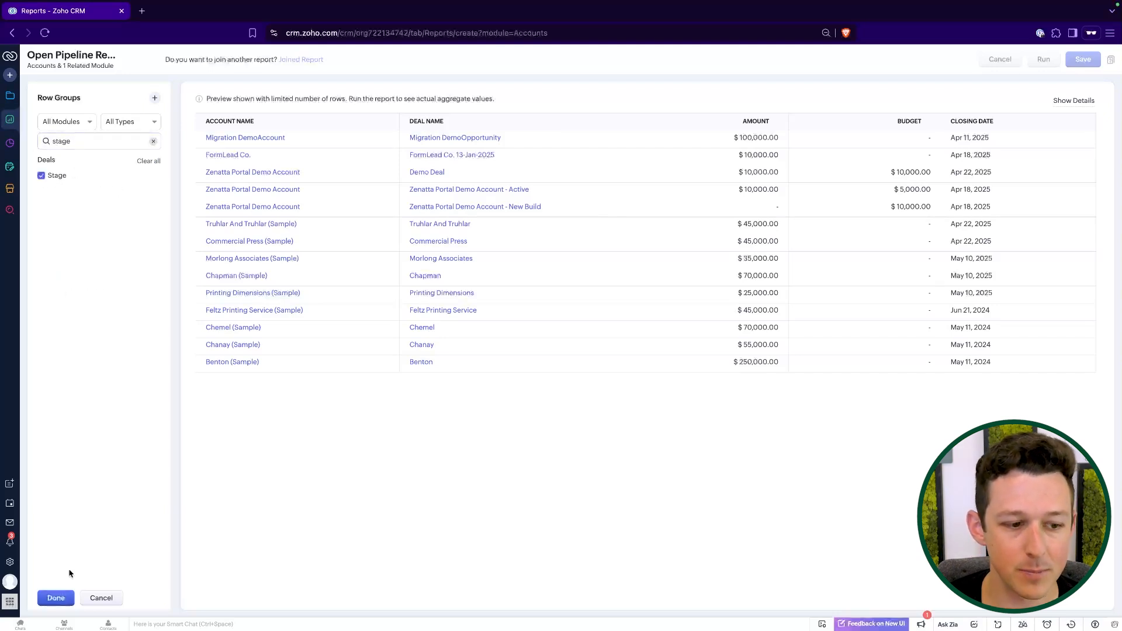
click(55, 598)
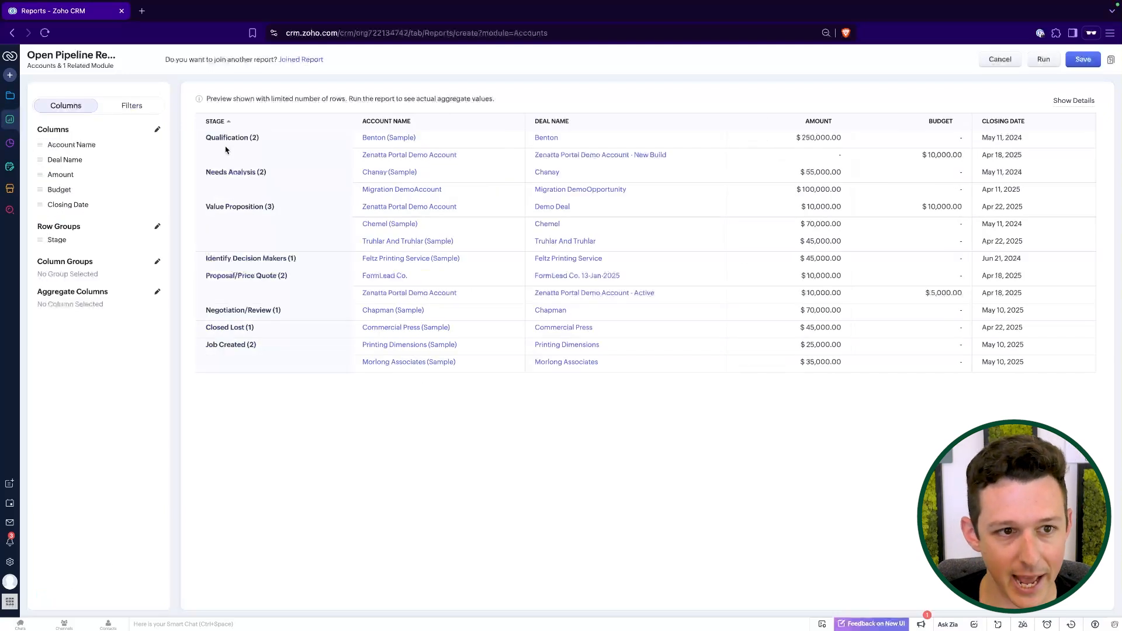
drag(205, 138, 289, 144)
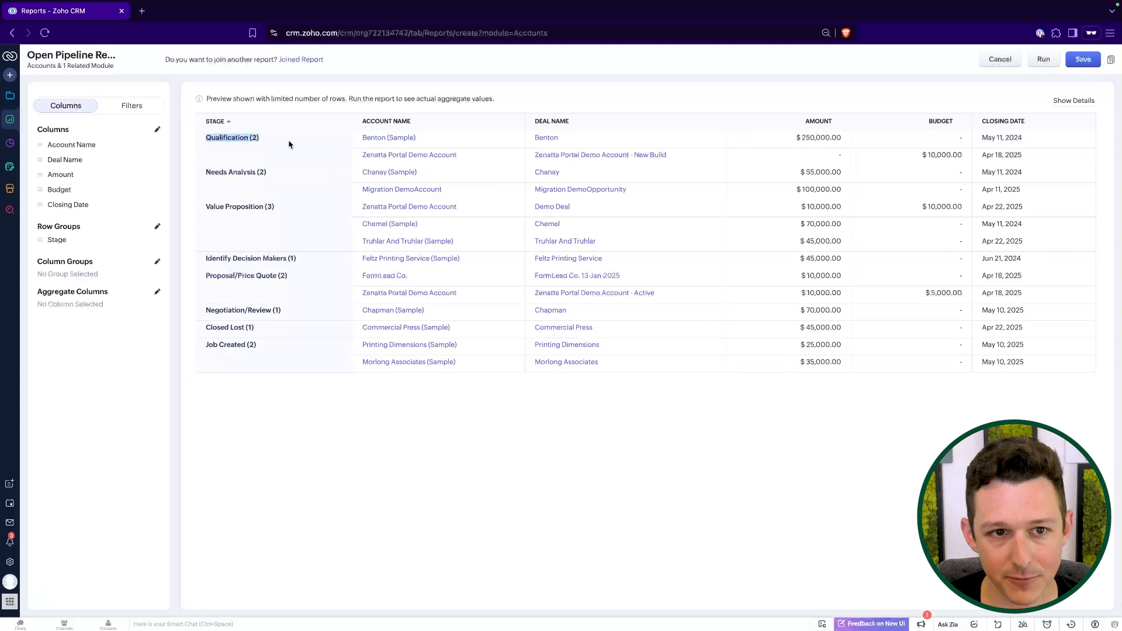
drag(205, 174, 245, 362)
click(226, 220)
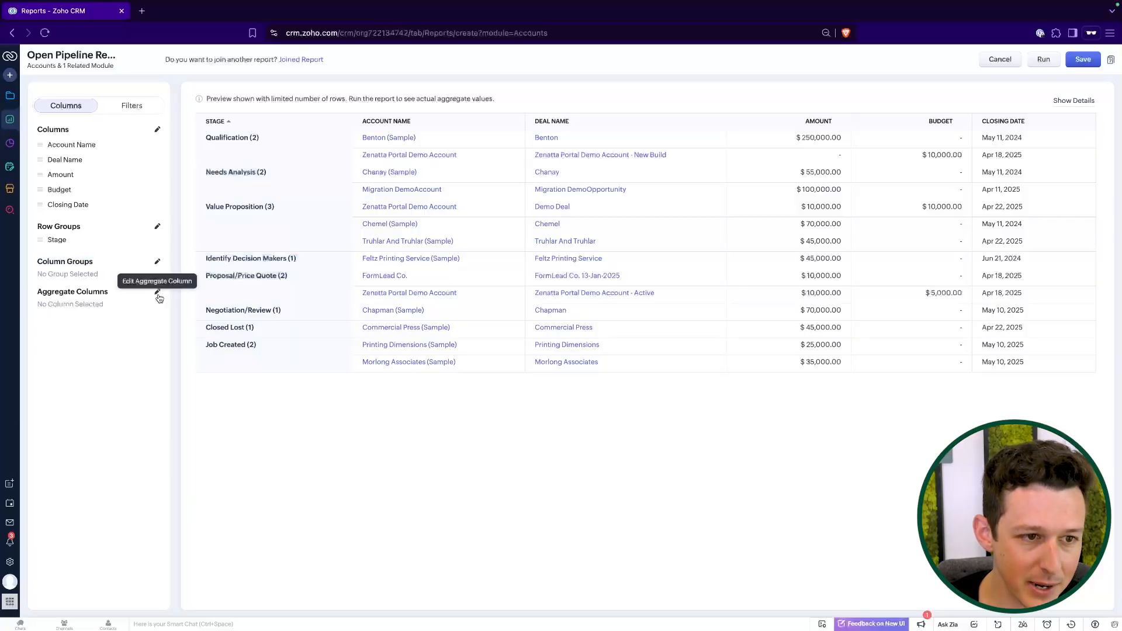
Add Sum of Amount from Deals as an aggregate column and remove the duplicate regular Amount column.
click(157, 294)
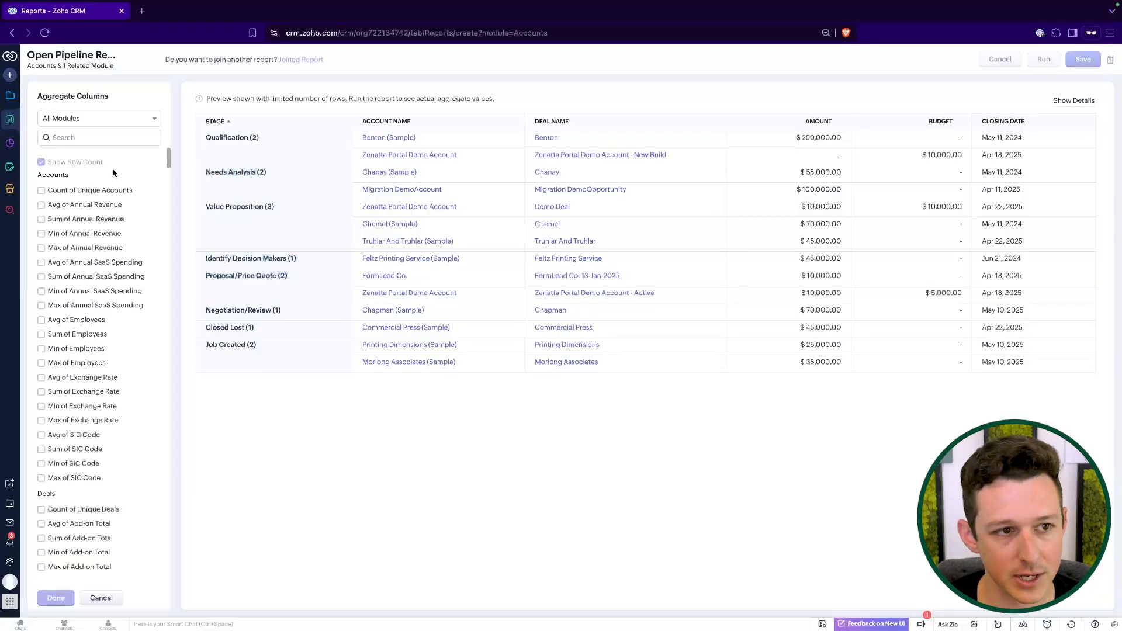
click(115, 138)
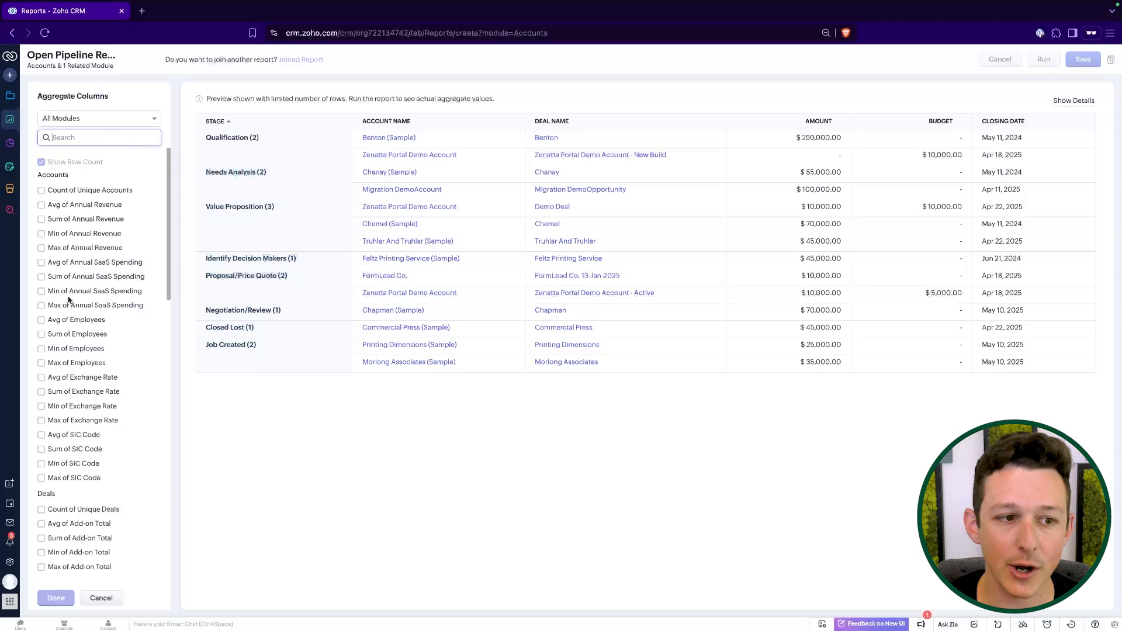
scroll(68, 300, down, 1)
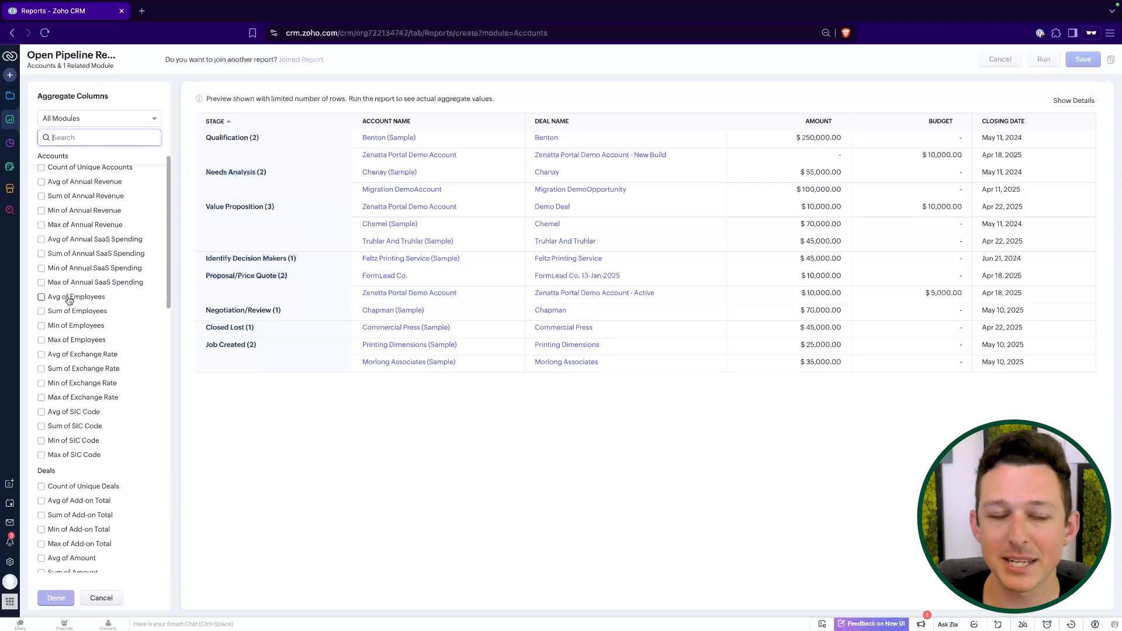
scroll(76, 216, down, 5)
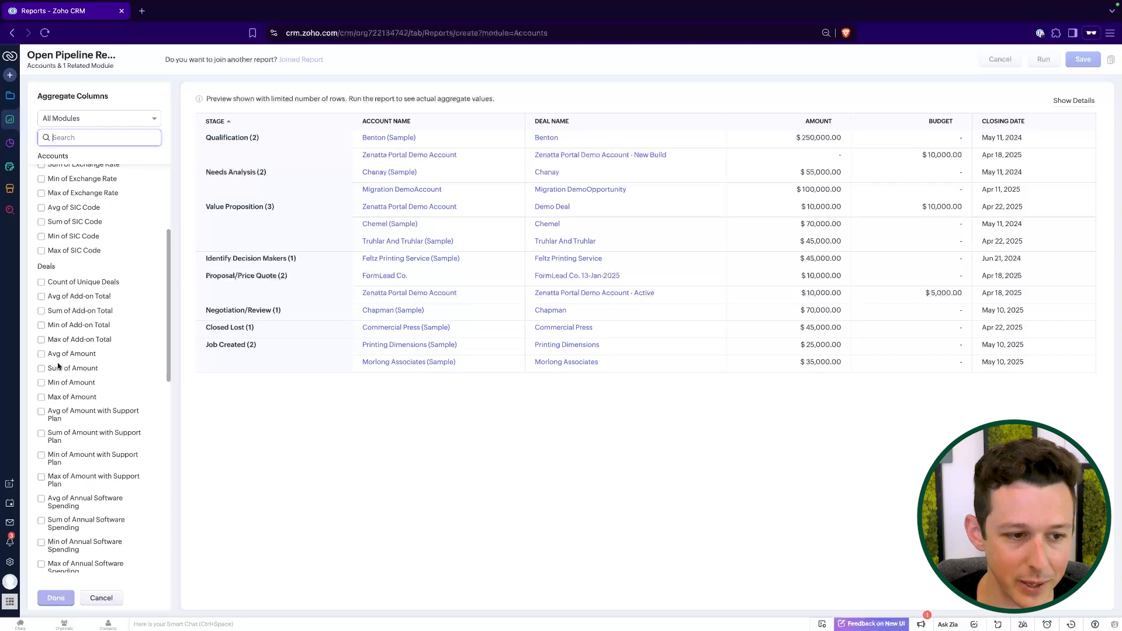
scroll(54, 366, down, 2)
click(41, 325)
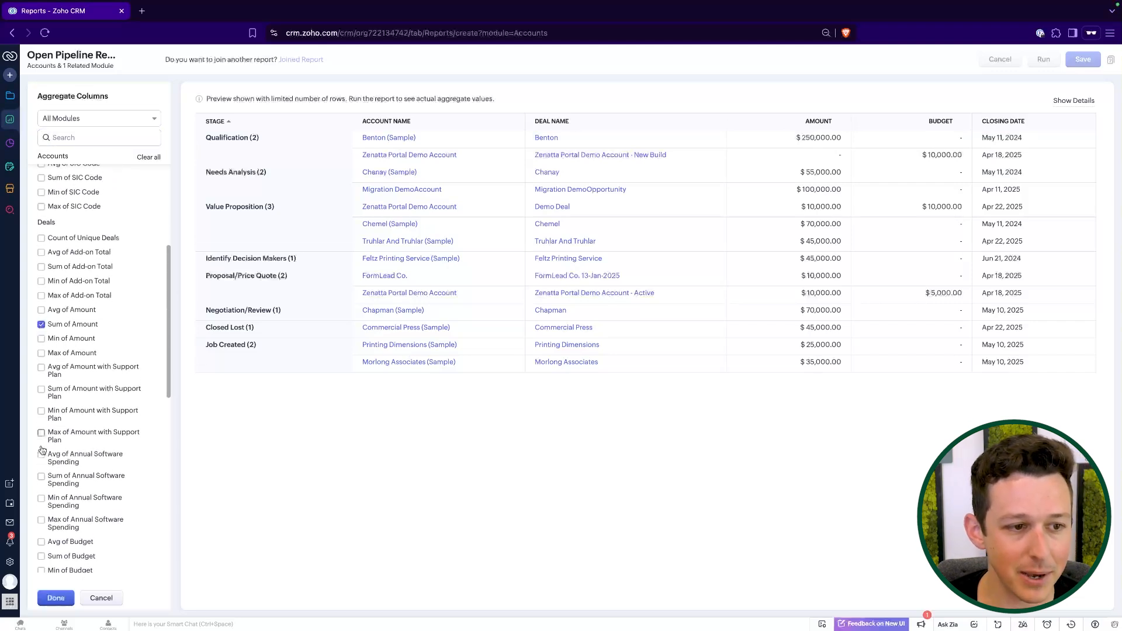
click(56, 598)
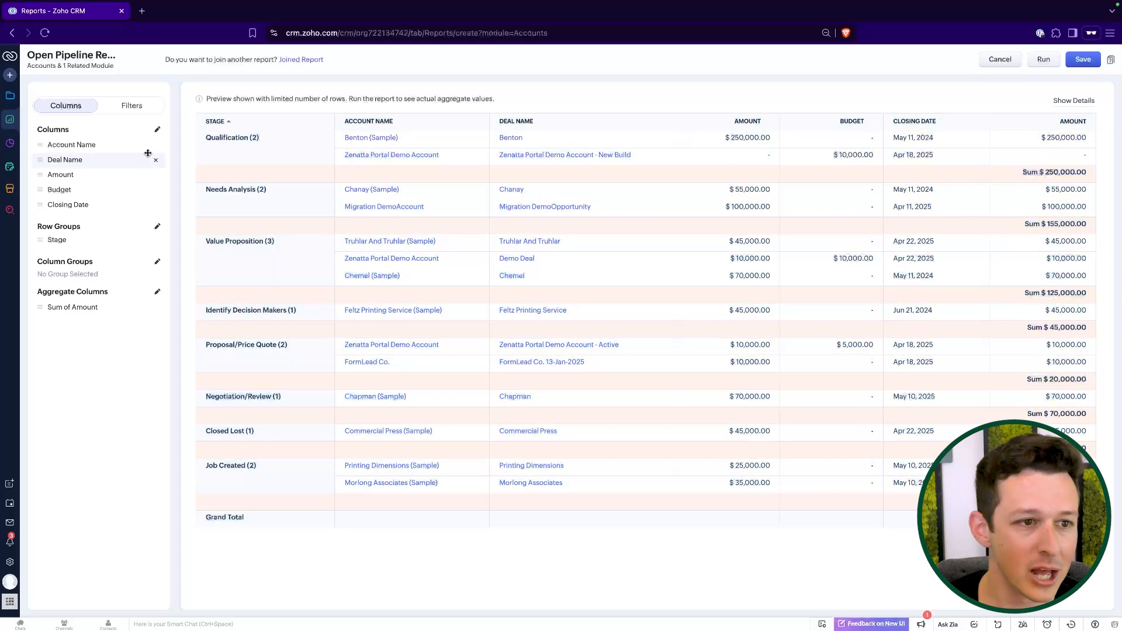
click(156, 176)
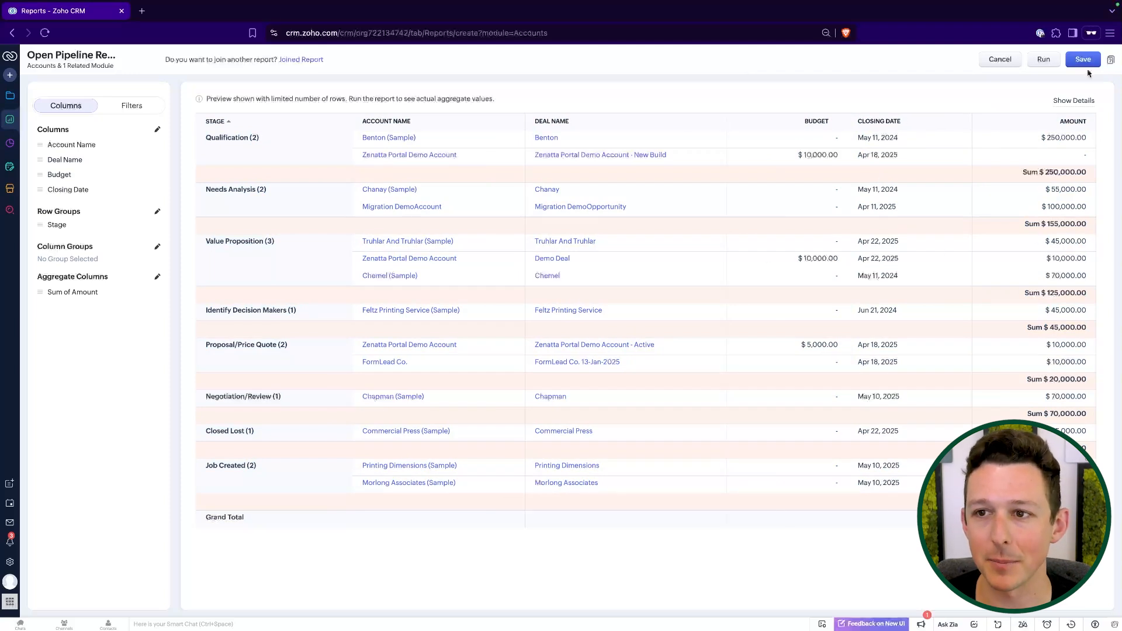
click(131, 105)
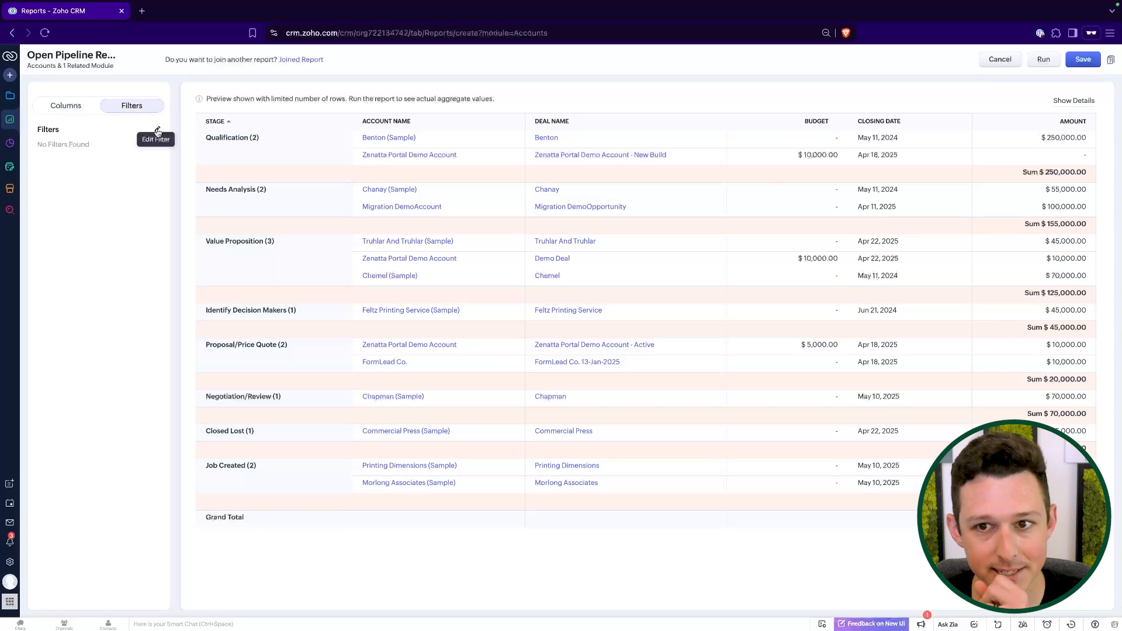
click(157, 130)
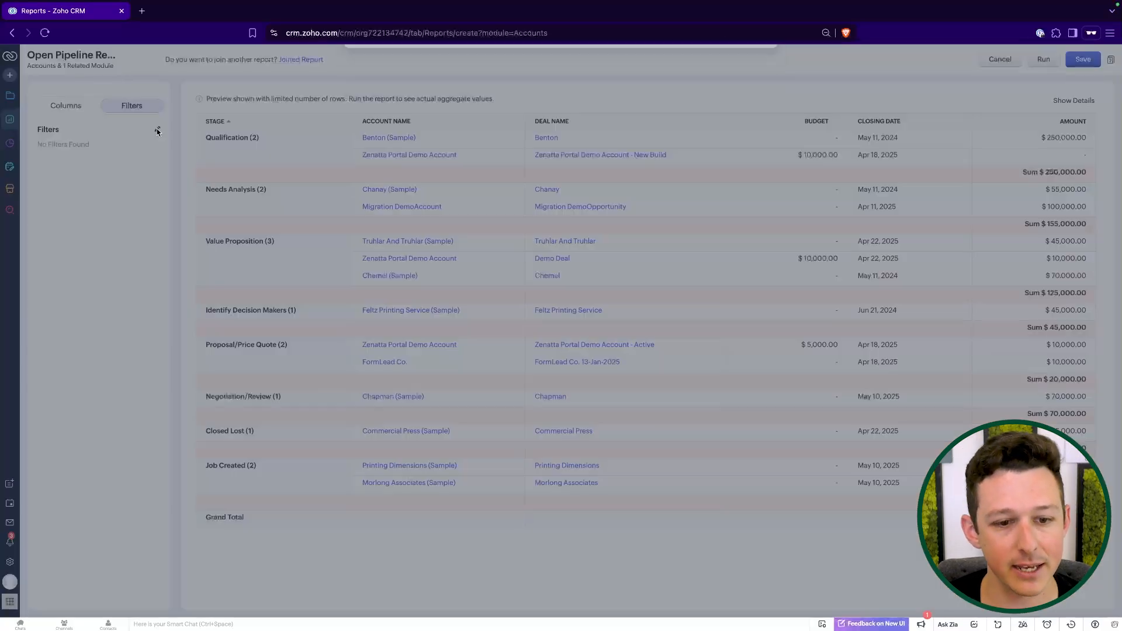
click(697, 218)
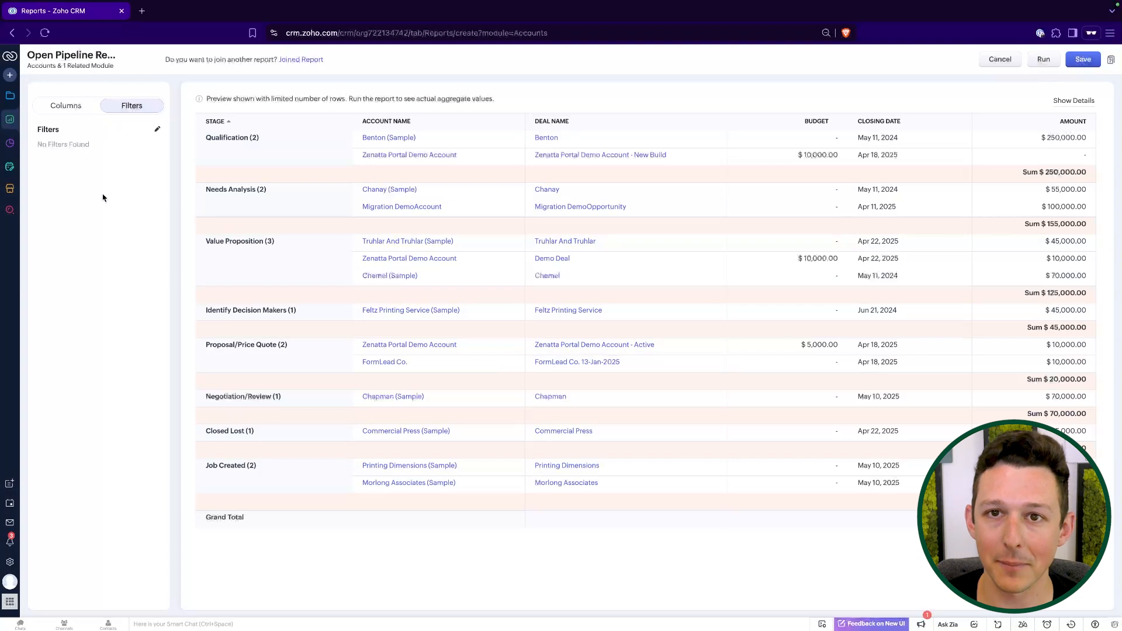
drag(207, 431, 266, 433)
click(266, 433)
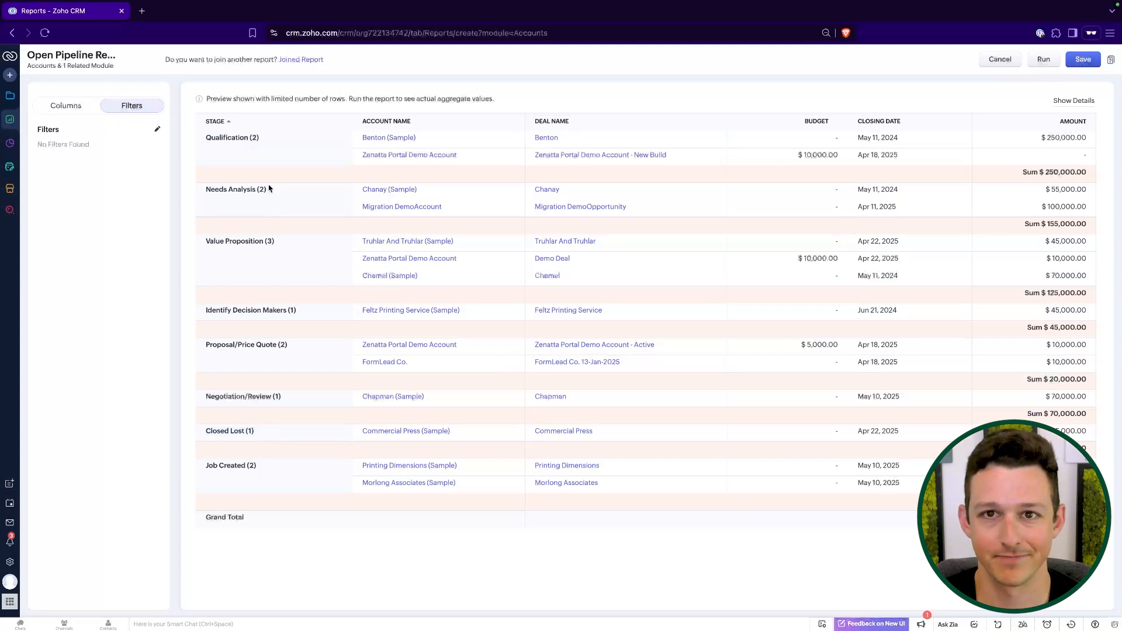
Add an advanced filter to the report for Stage isn't Closed Lost, and save the report.
click(157, 130)
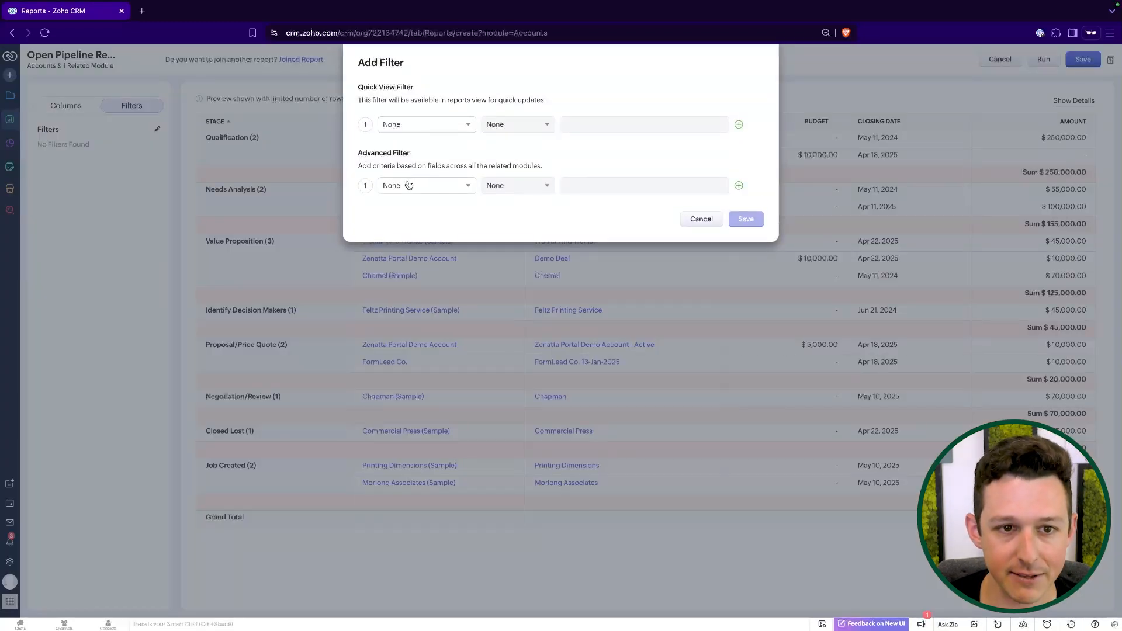
click(409, 186)
text(stage)
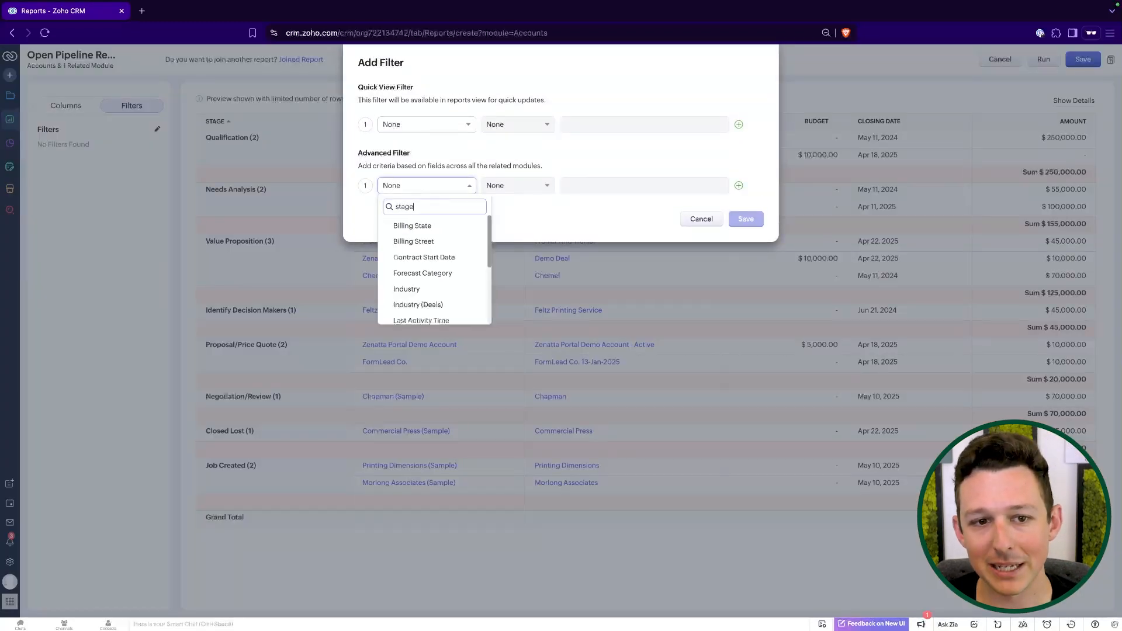
click(416, 228)
click(519, 184)
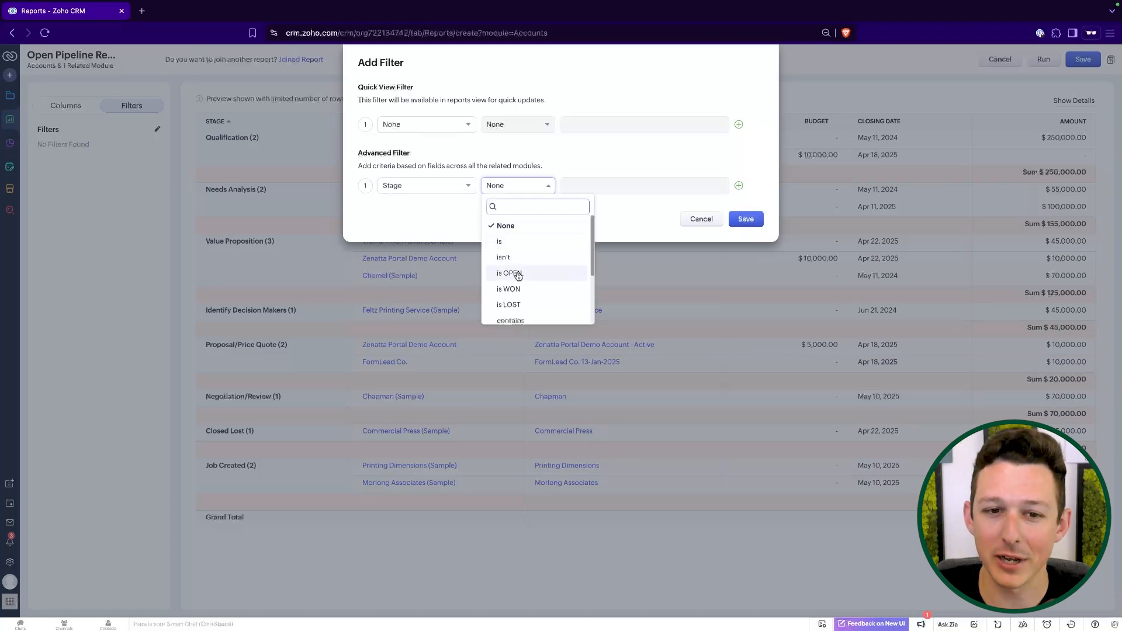
click(518, 258)
click(604, 188)
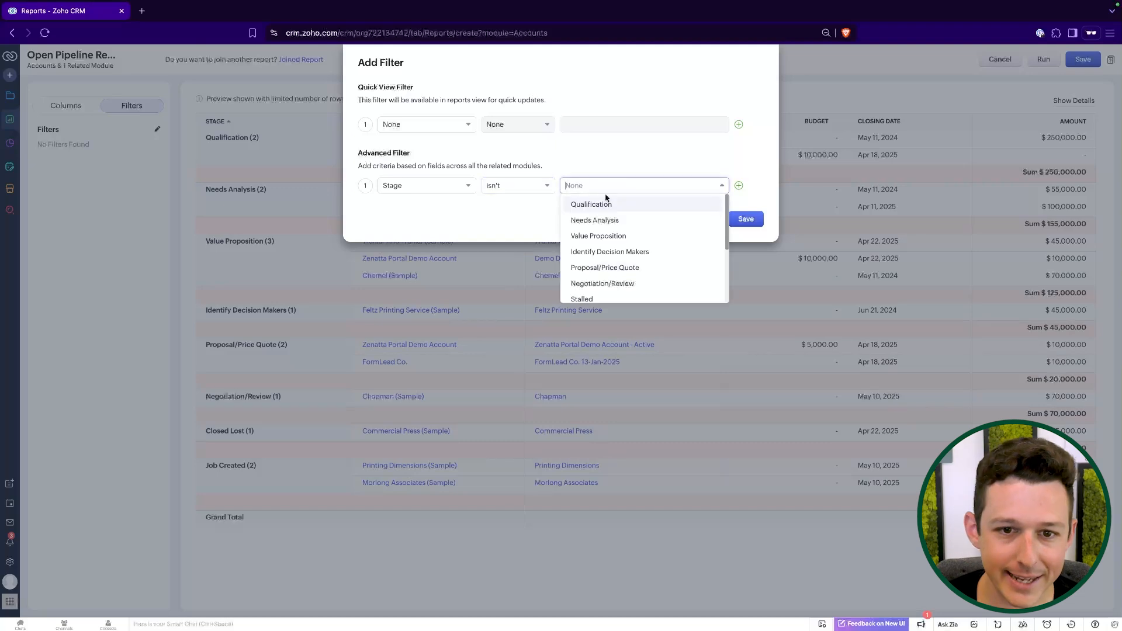
scroll(603, 252, down, 1)
scroll(604, 253, down, 2)
click(608, 228)
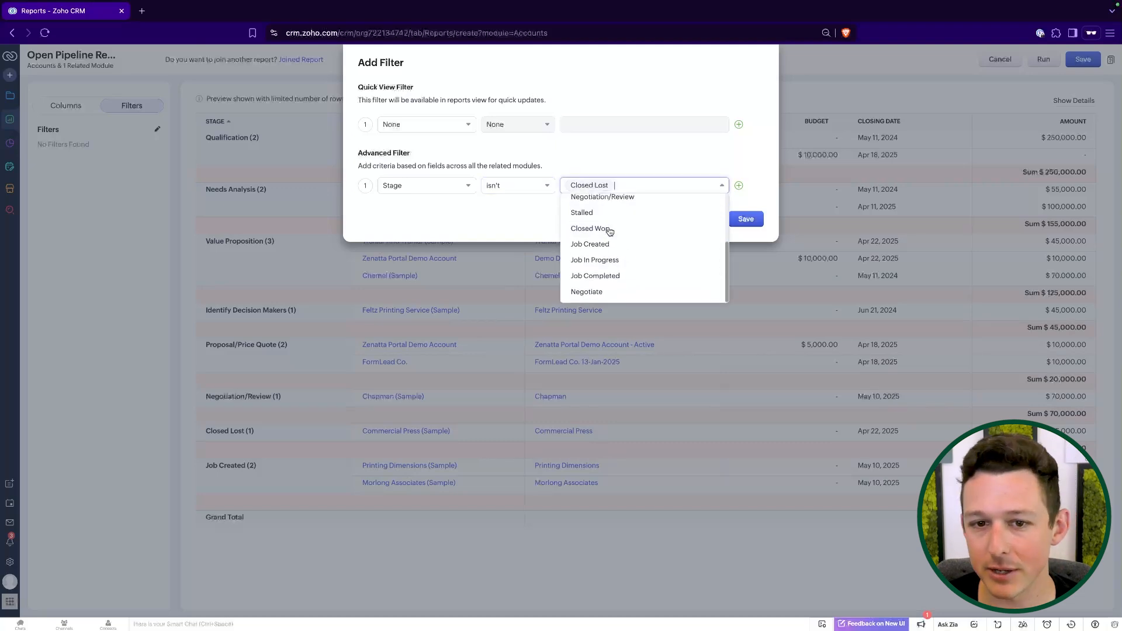
click(632, 159)
click(751, 221)
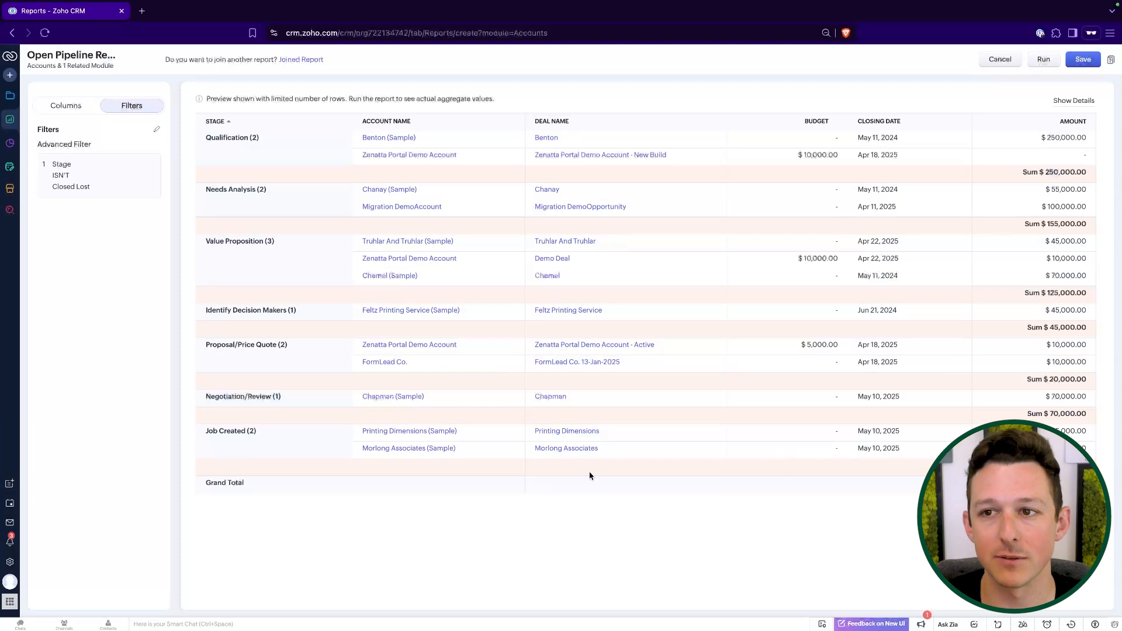
click(1084, 59)
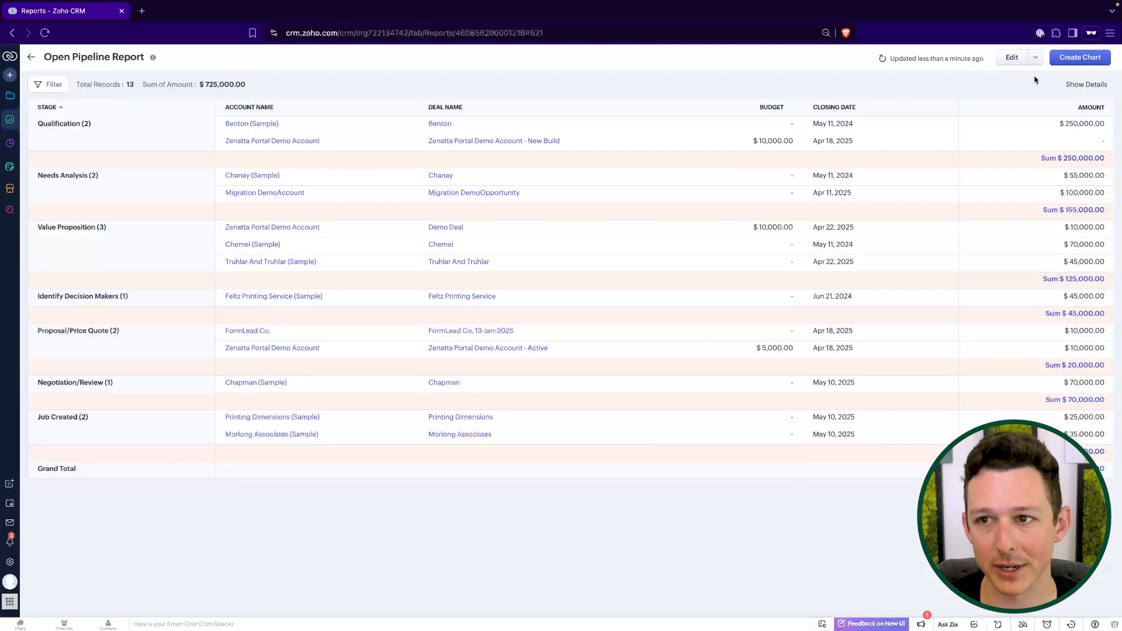
Create a funnel chart on the report with Sum of Amount from Deals as the measure, grouped by Stage.
click(1076, 59)
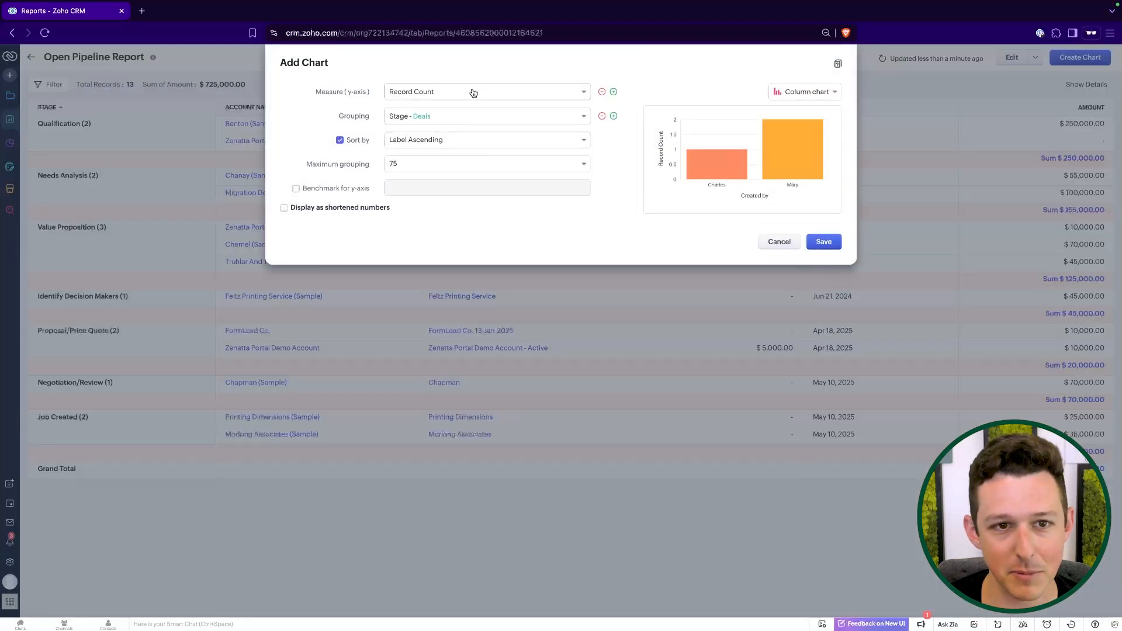
click(473, 94)
click(460, 124)
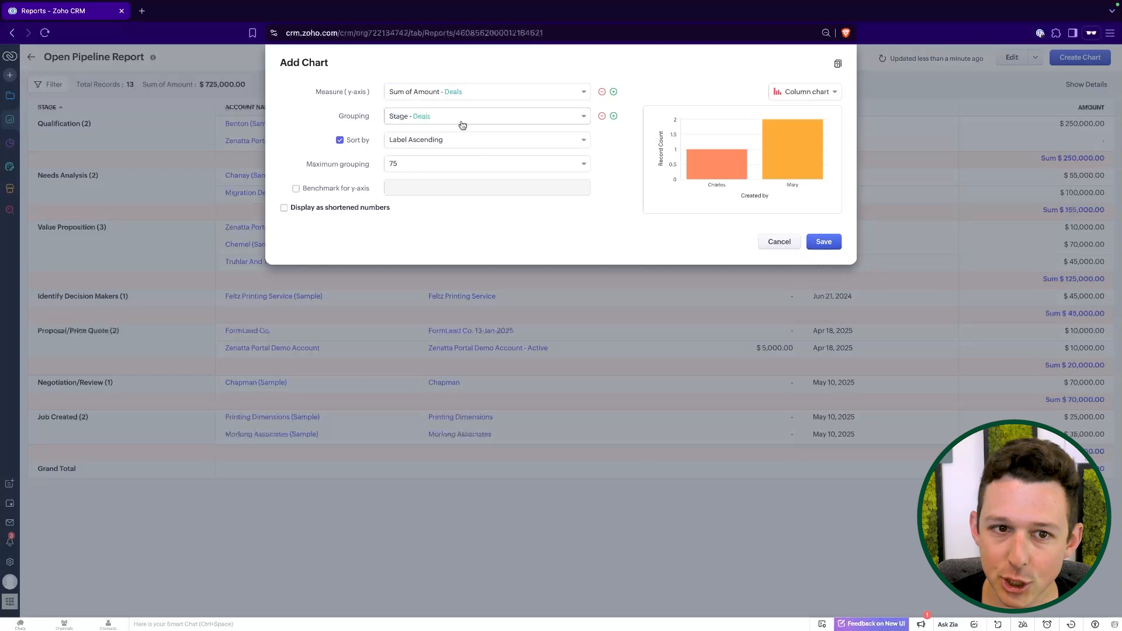
click(791, 97)
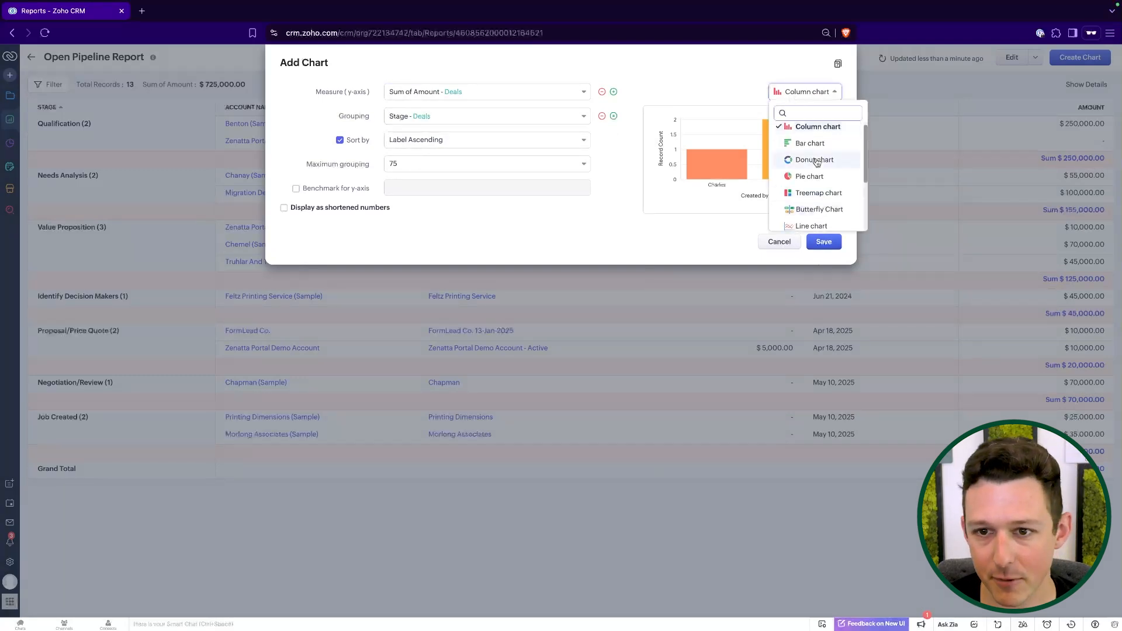
scroll(817, 164, down, 3)
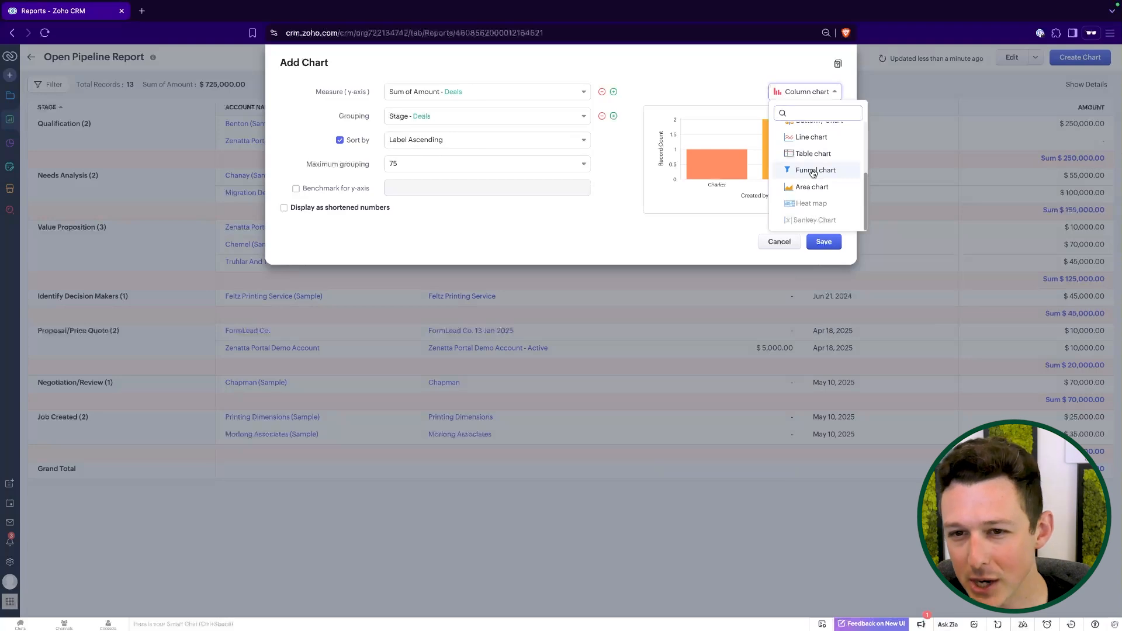
click(812, 170)
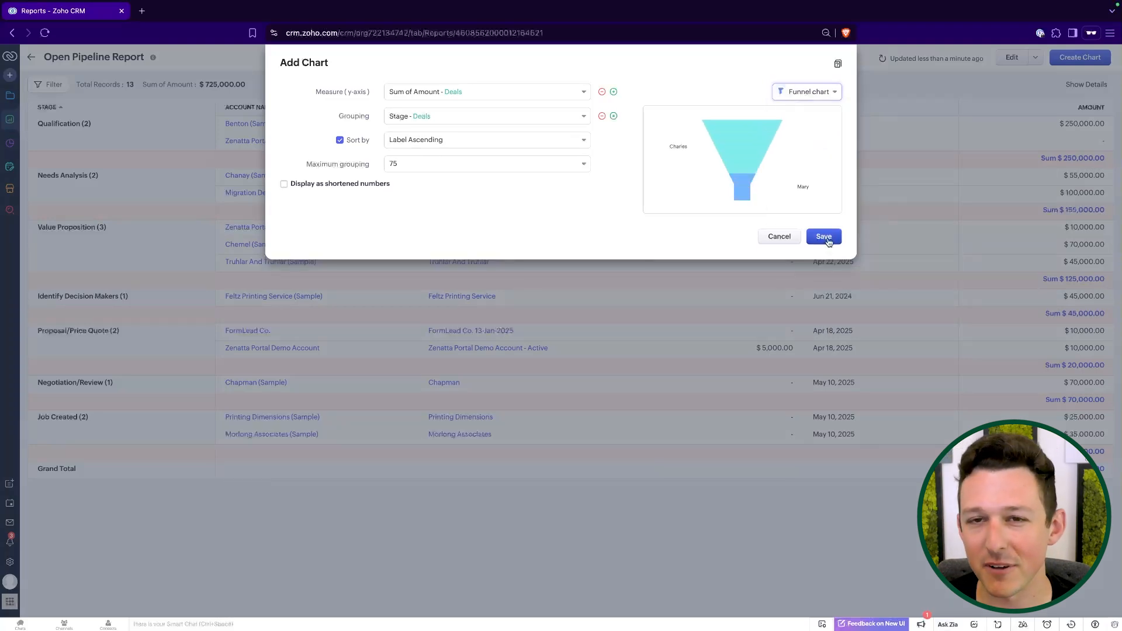
click(824, 236)
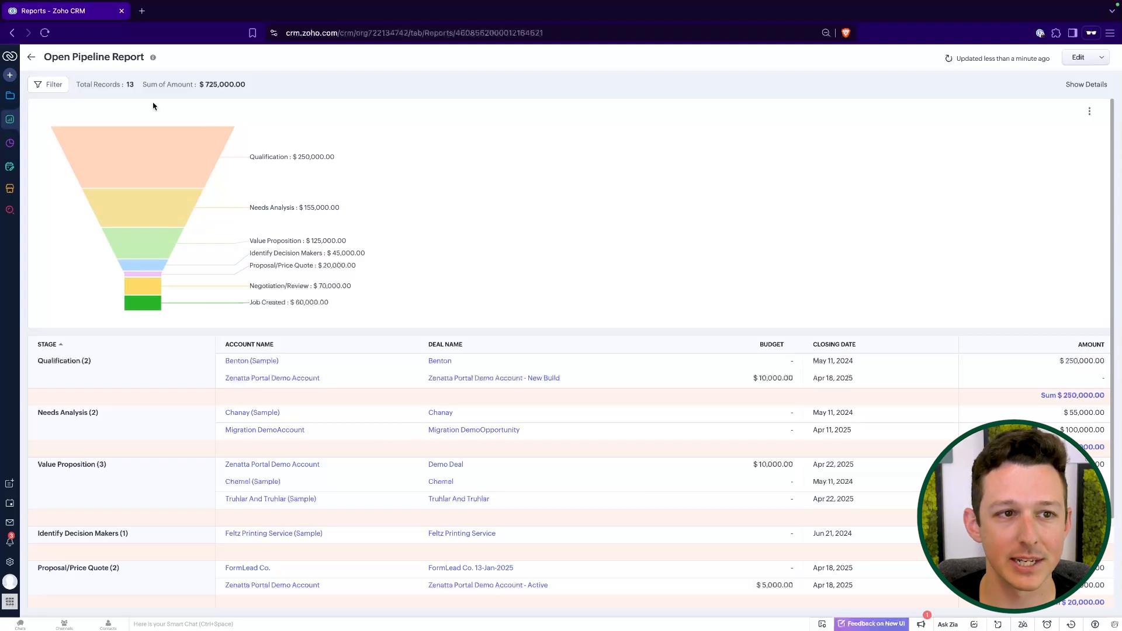
mouse_move(189, 148)
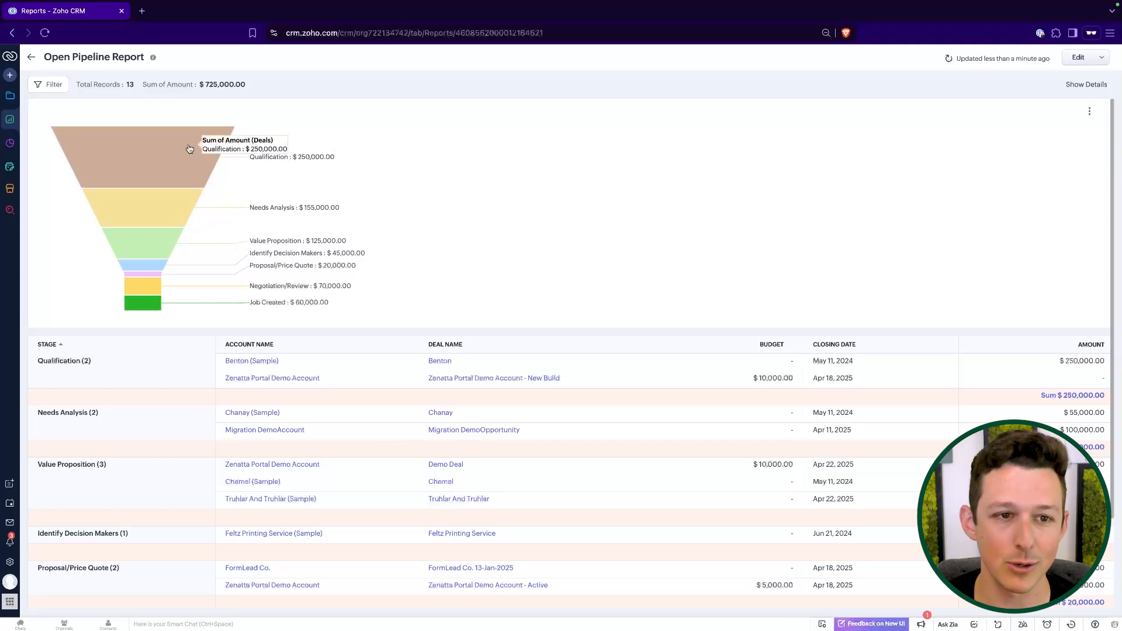
Leave the report and open the Deal Insights dashboard to review its existing components.
click(30, 59)
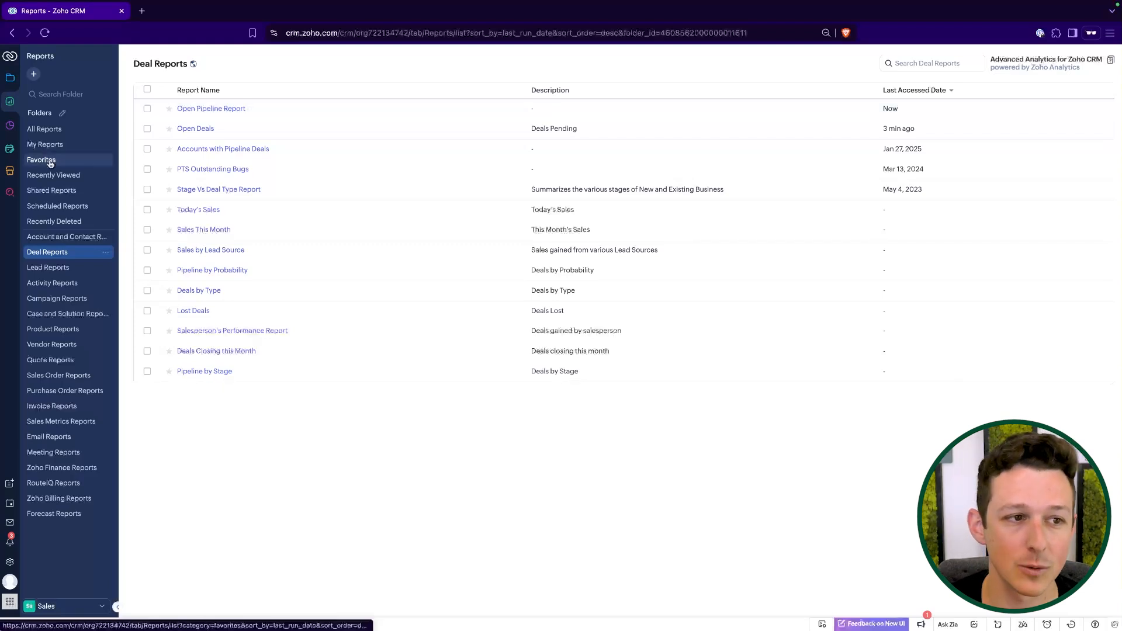
click(11, 129)
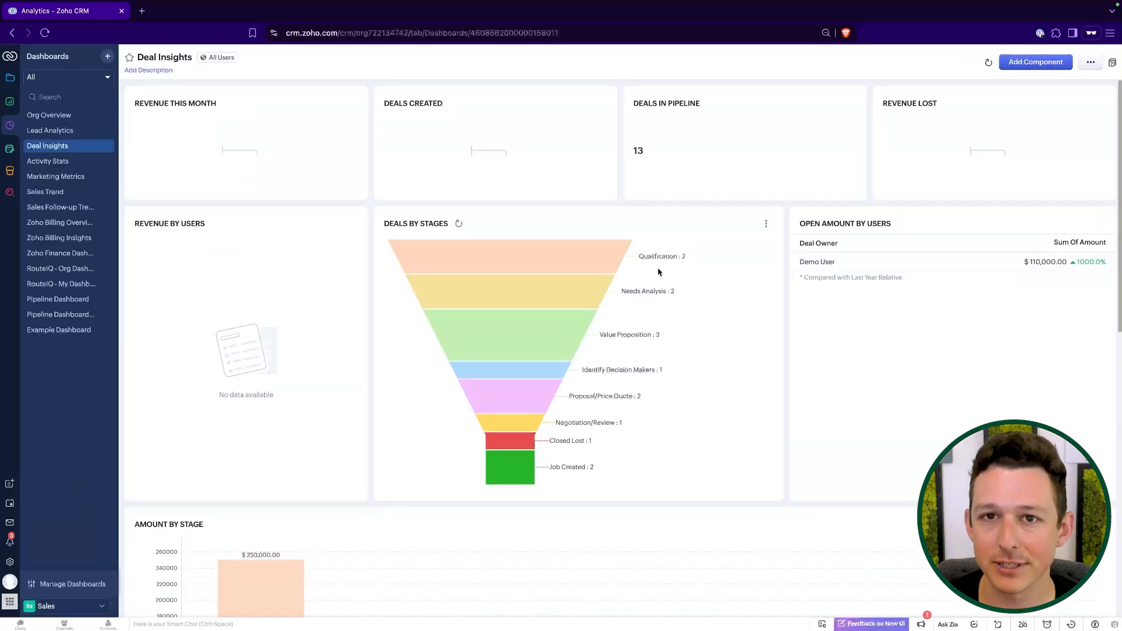
scroll(659, 270, down, 10)
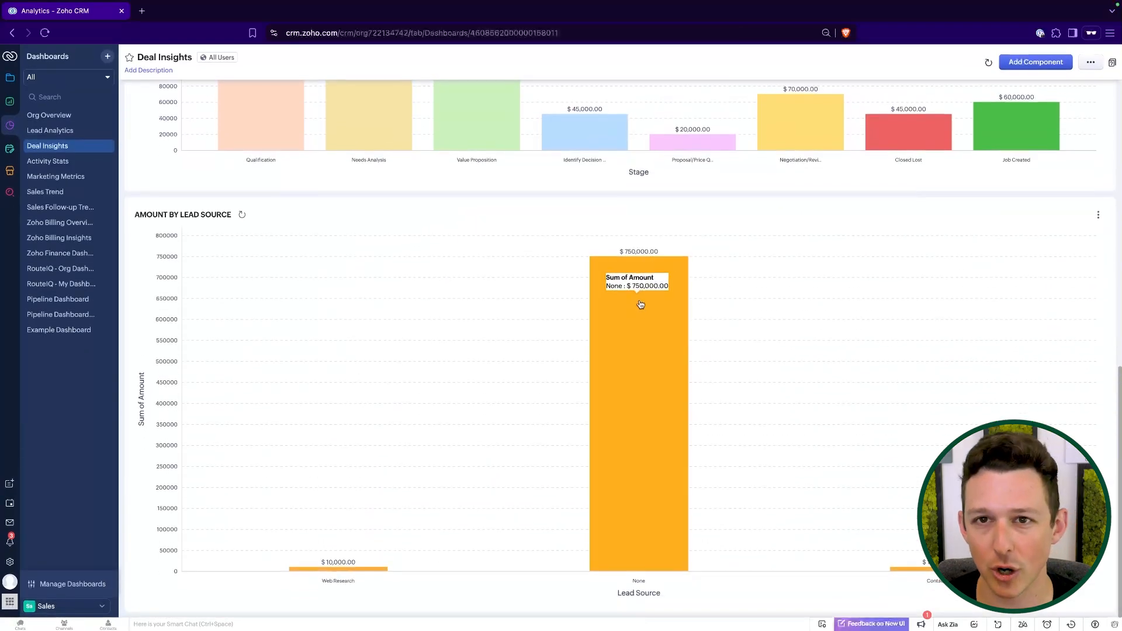
click(1041, 67)
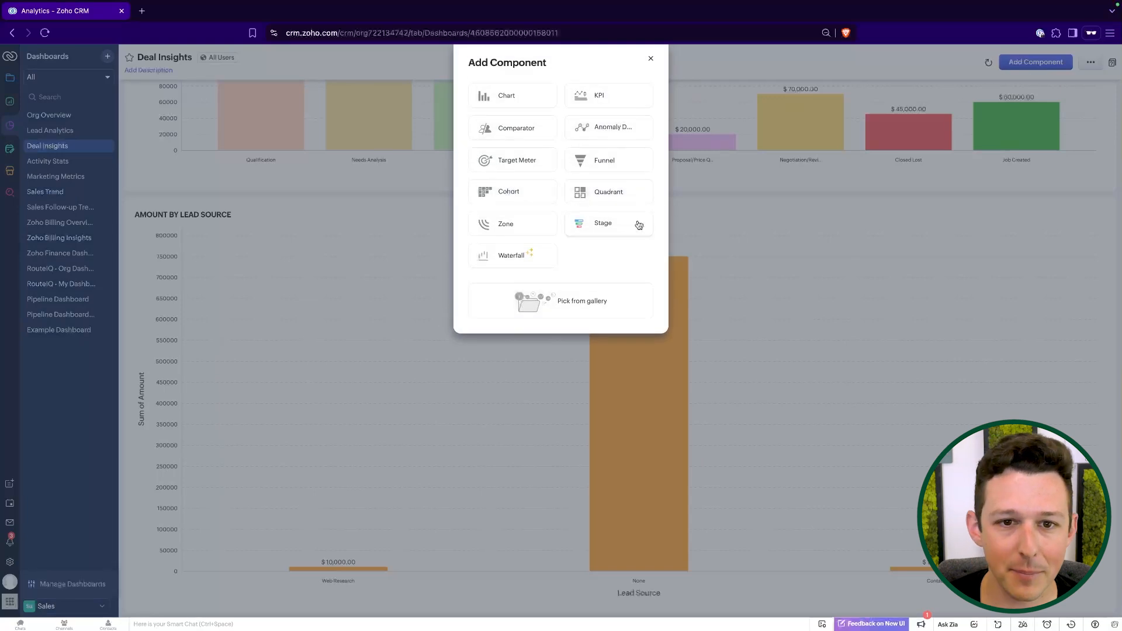
click(652, 57)
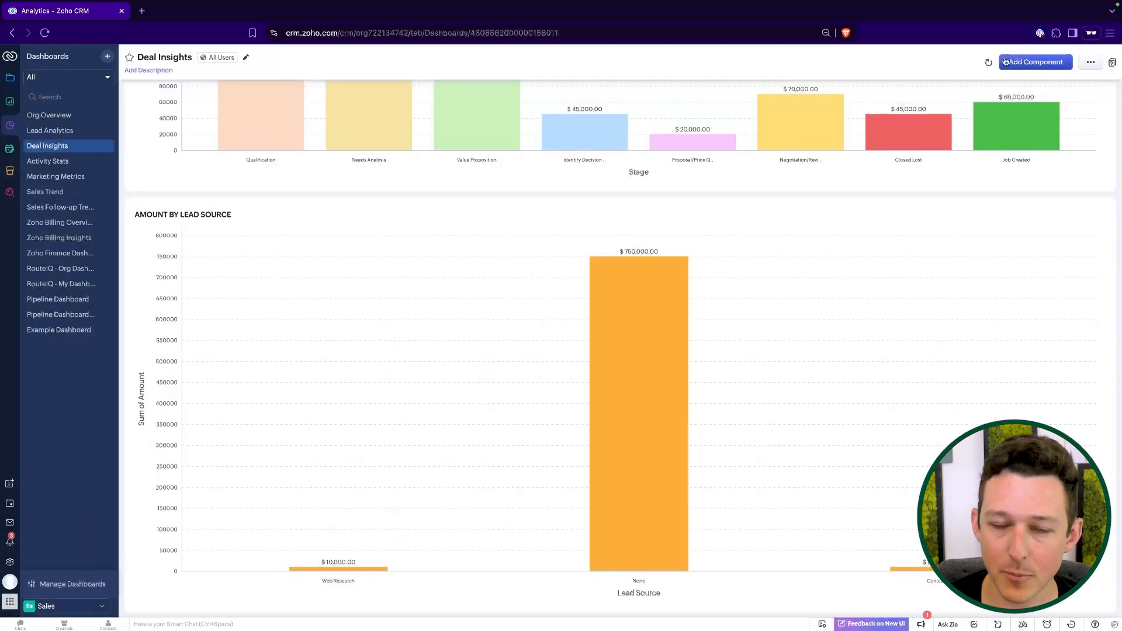
click(109, 57)
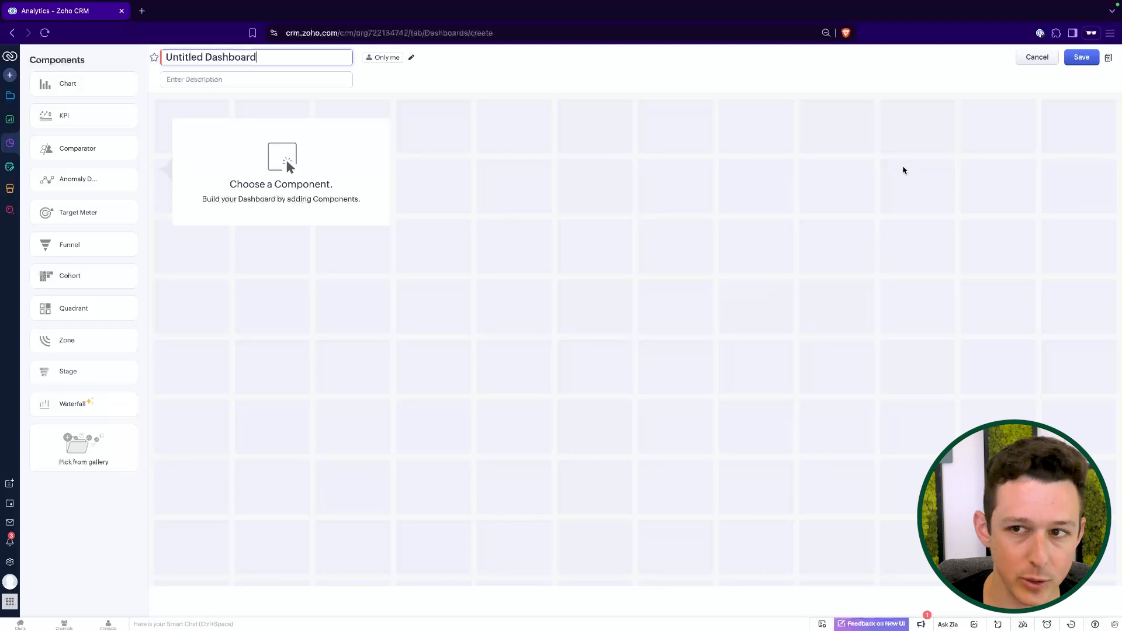
click(1038, 57)
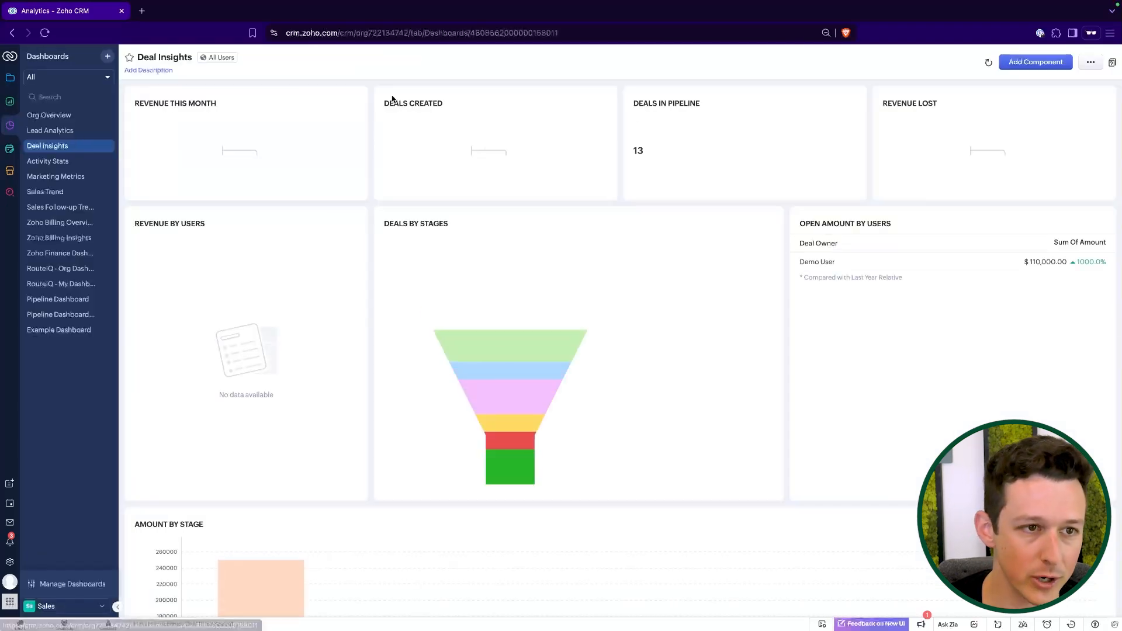
click(1036, 62)
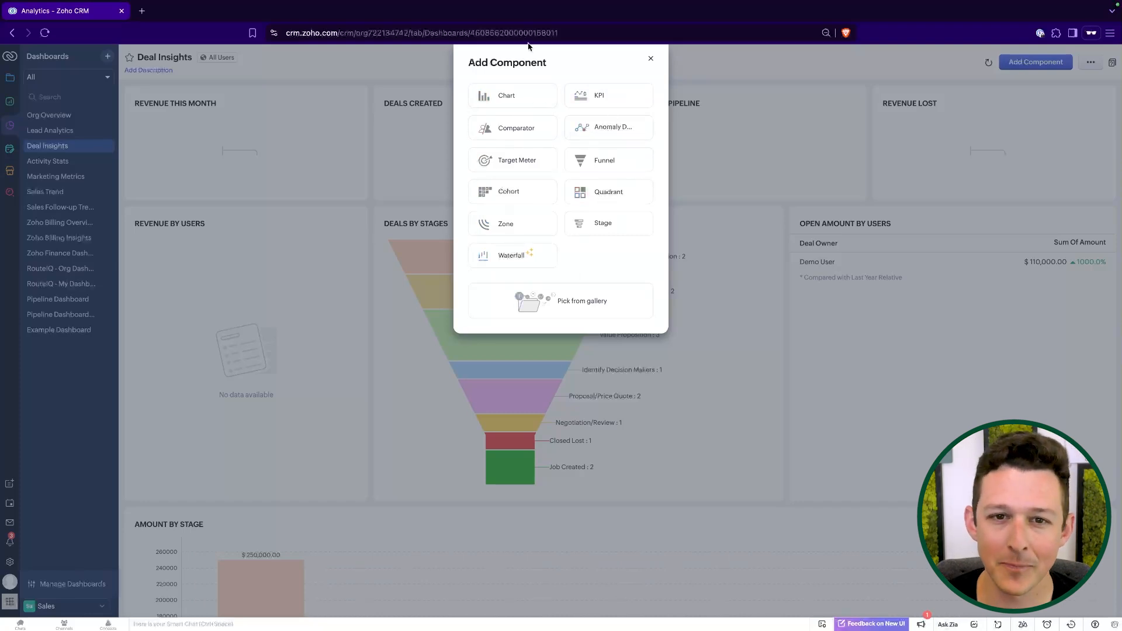
click(533, 99)
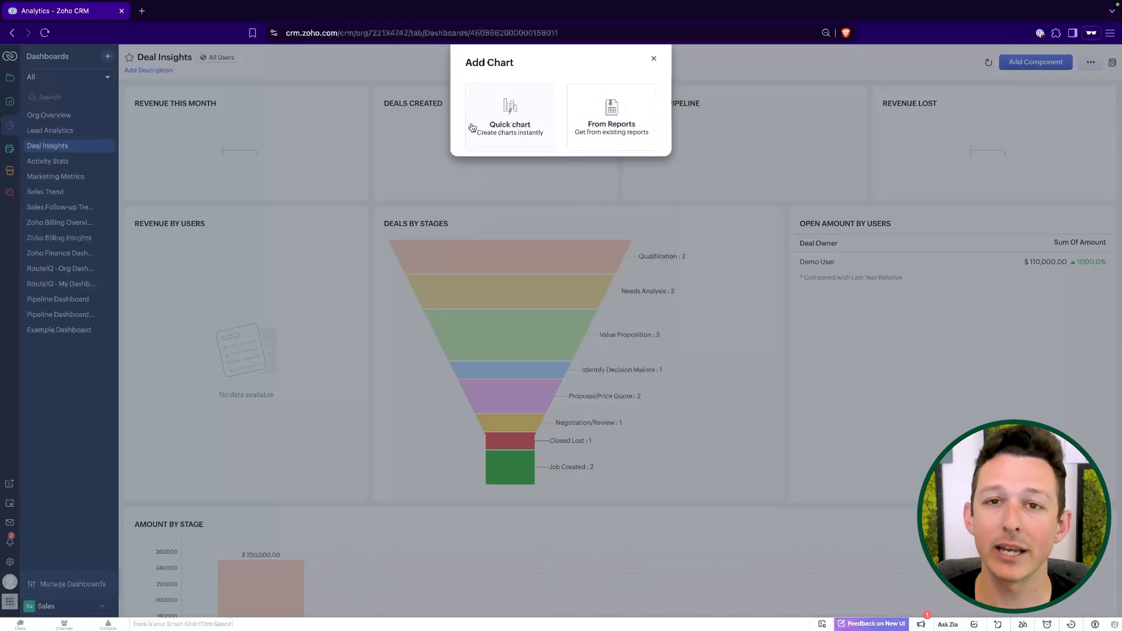
click(502, 123)
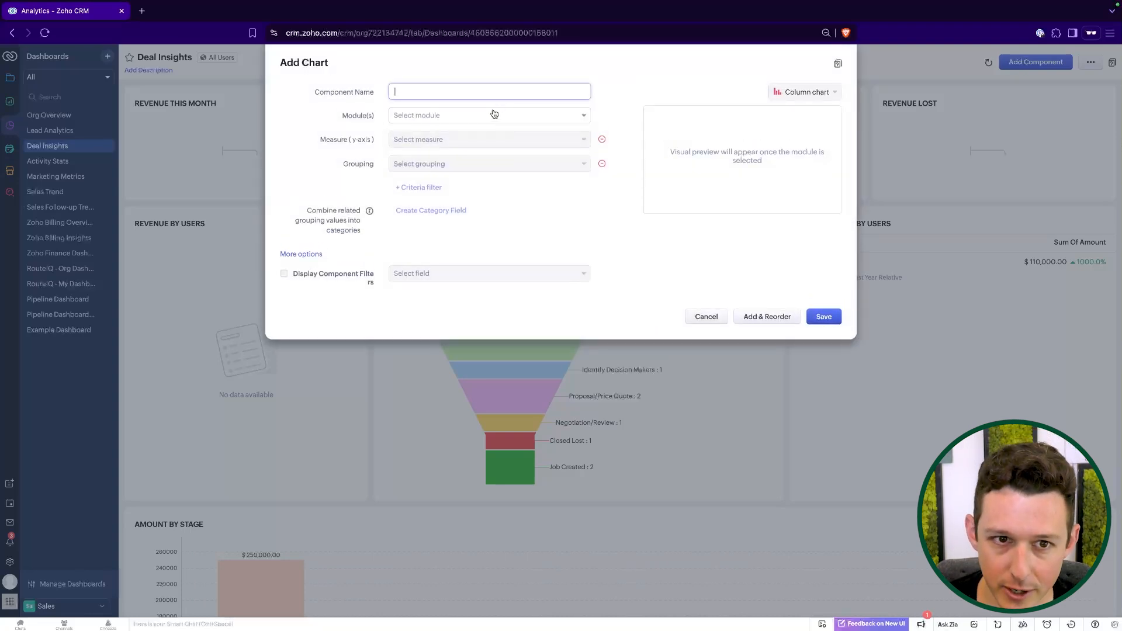
click(492, 115)
click(293, 168)
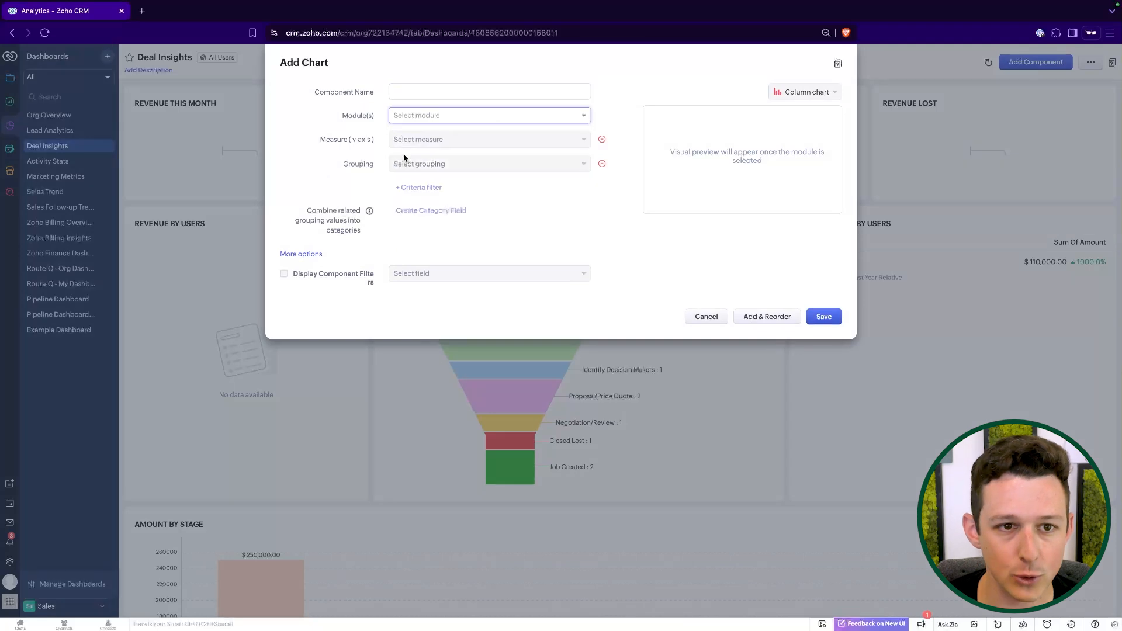
click(701, 314)
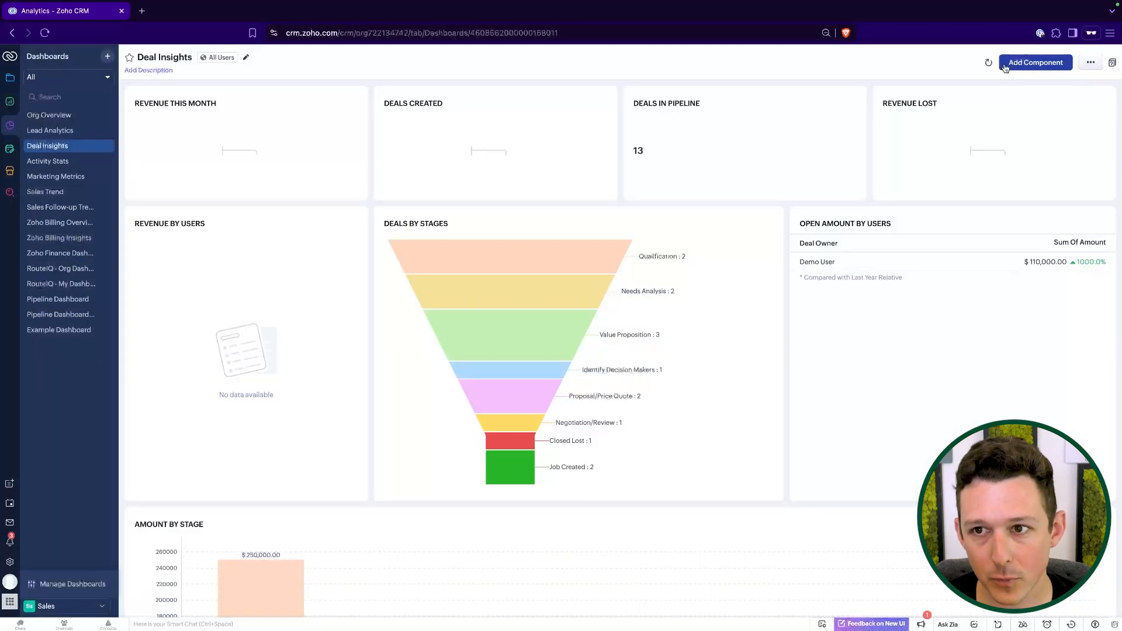
Start a new dashboard chart from the existing Open Pipeline Report and name the component Pipeline Funnel.
click(1009, 63)
click(515, 99)
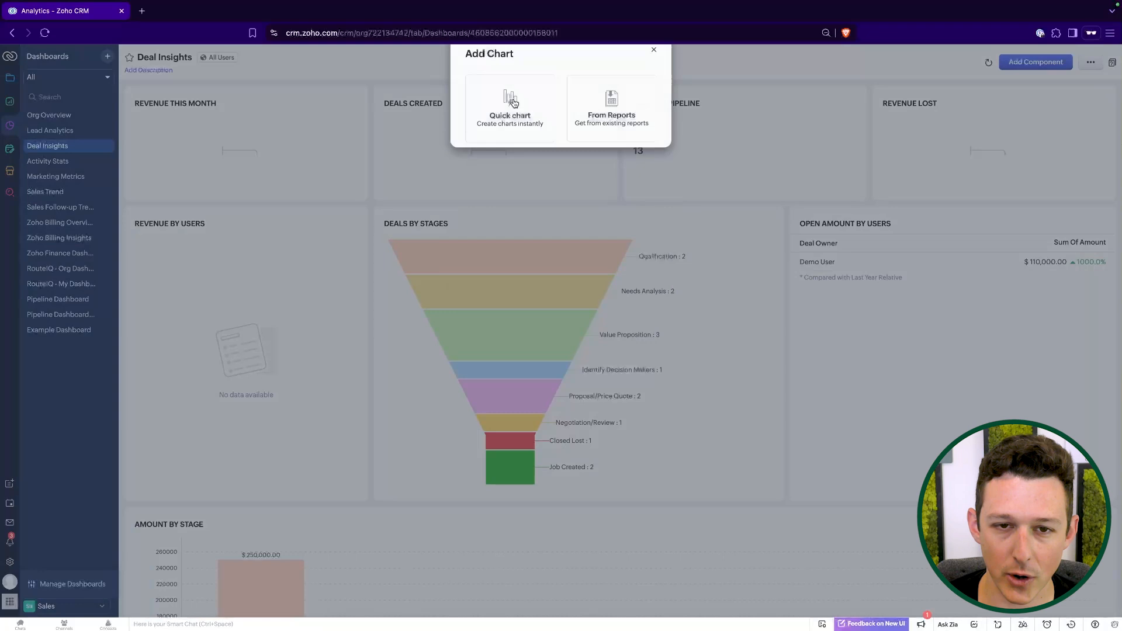
click(636, 126)
click(486, 115)
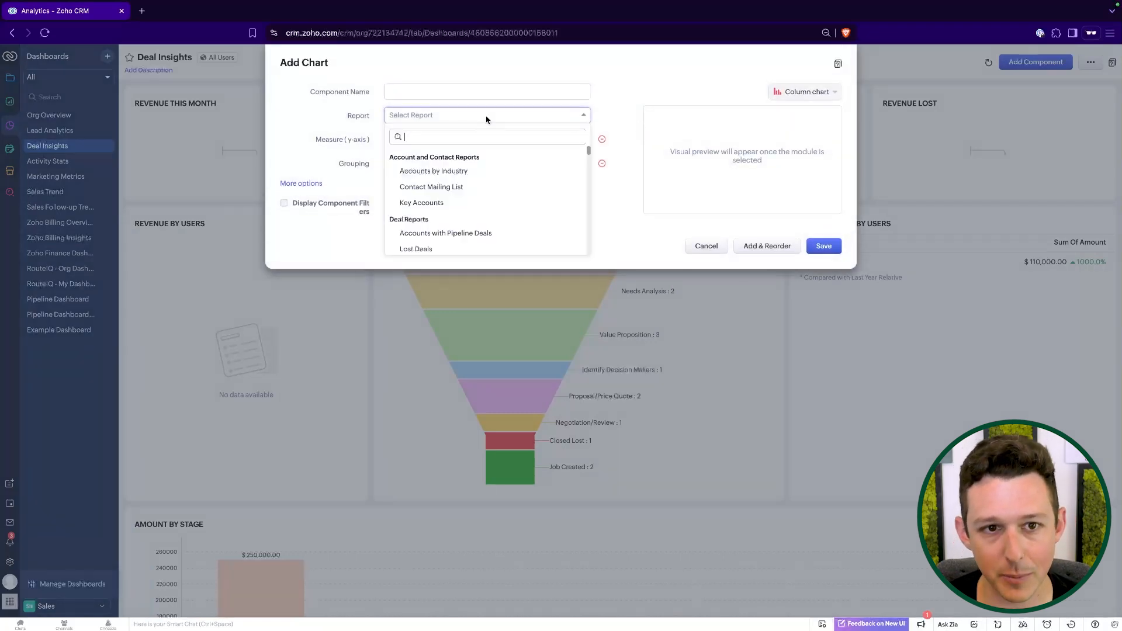
scroll(453, 193, down, 5)
click(454, 200)
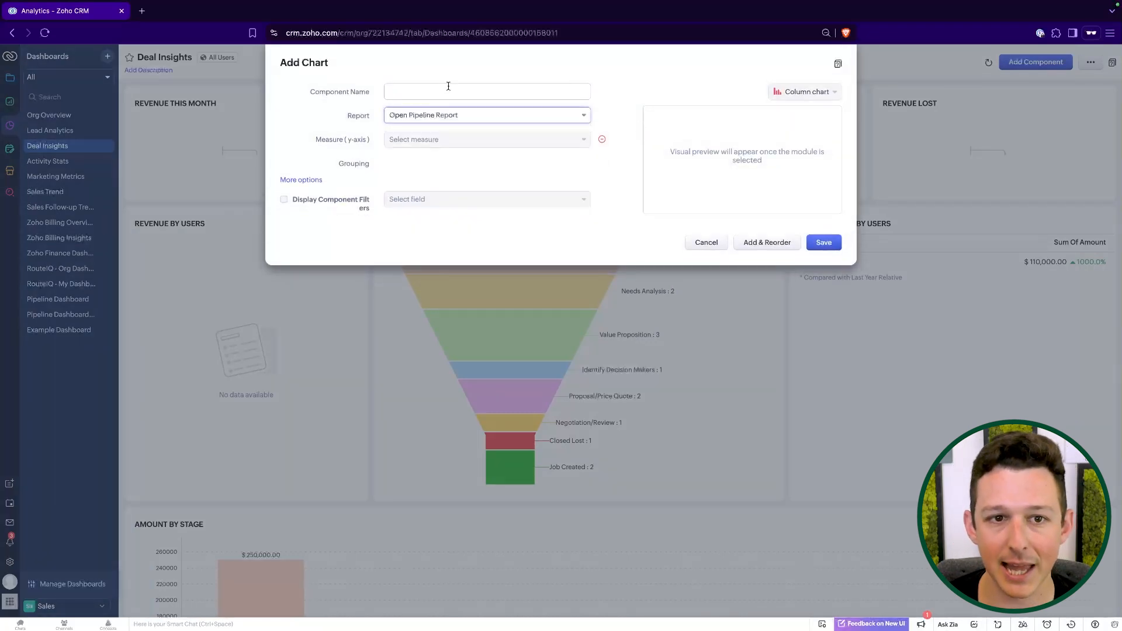
click(448, 93)
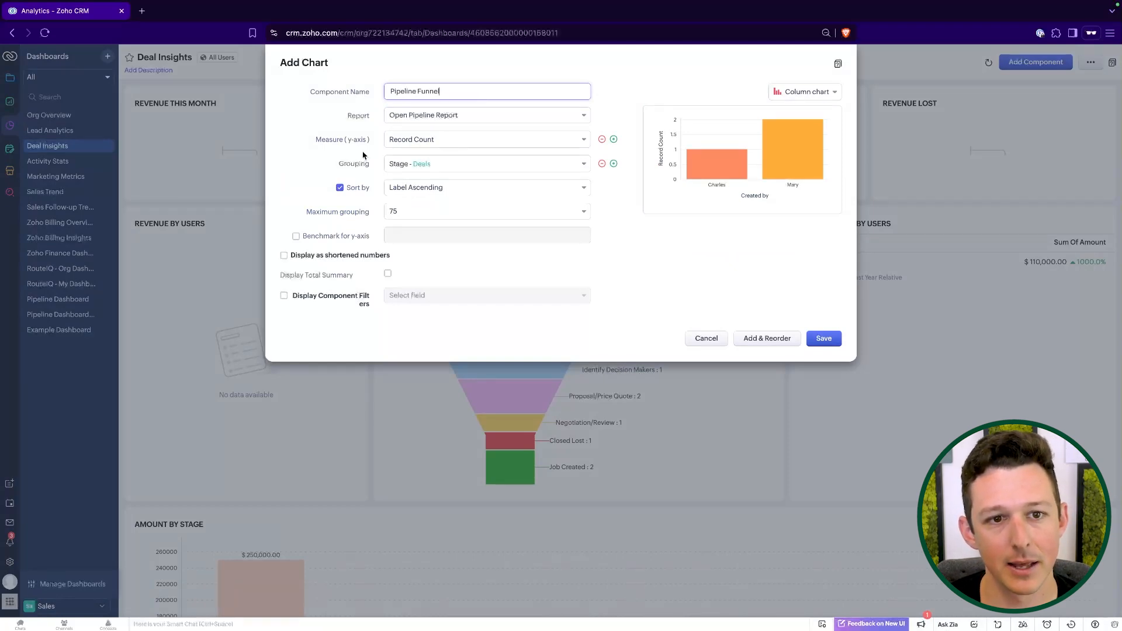
Measure Sum of Amount from Deals grouped by Stage, choose the funnel chart type and save the component to the dashboard.
click(417, 167)
click(419, 186)
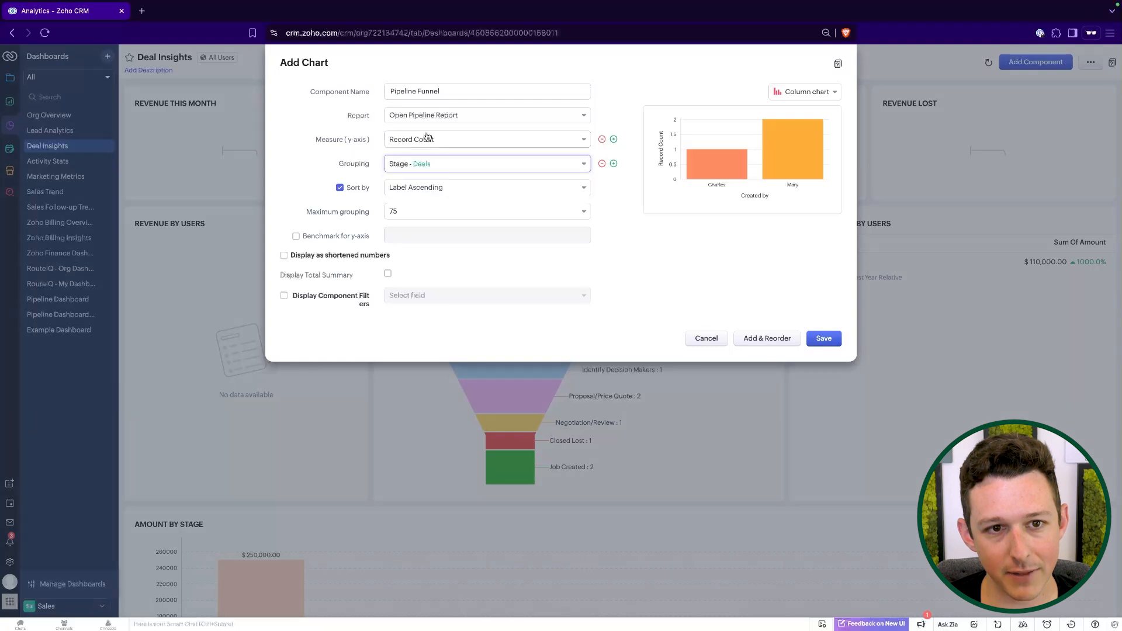
click(420, 140)
click(425, 176)
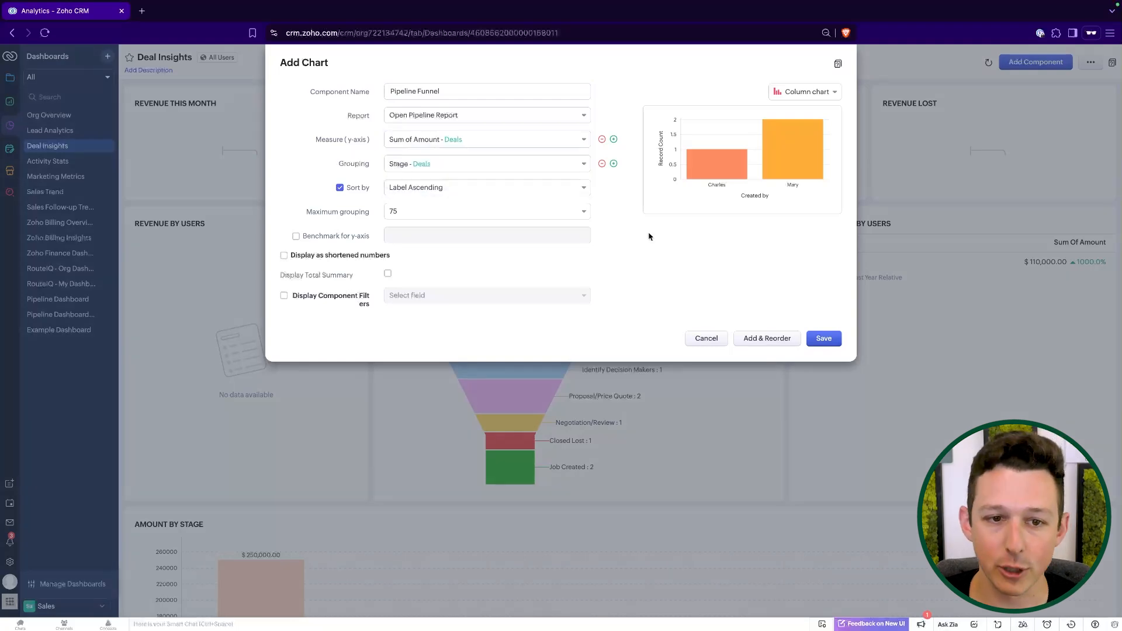
click(811, 94)
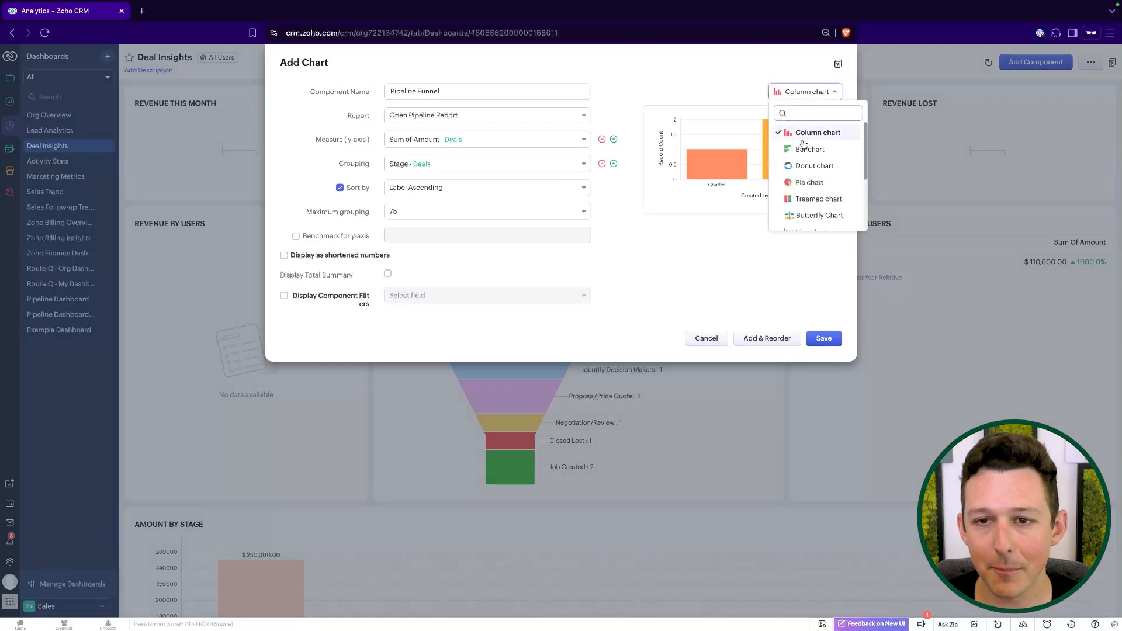
scroll(804, 193, down, 2)
click(809, 169)
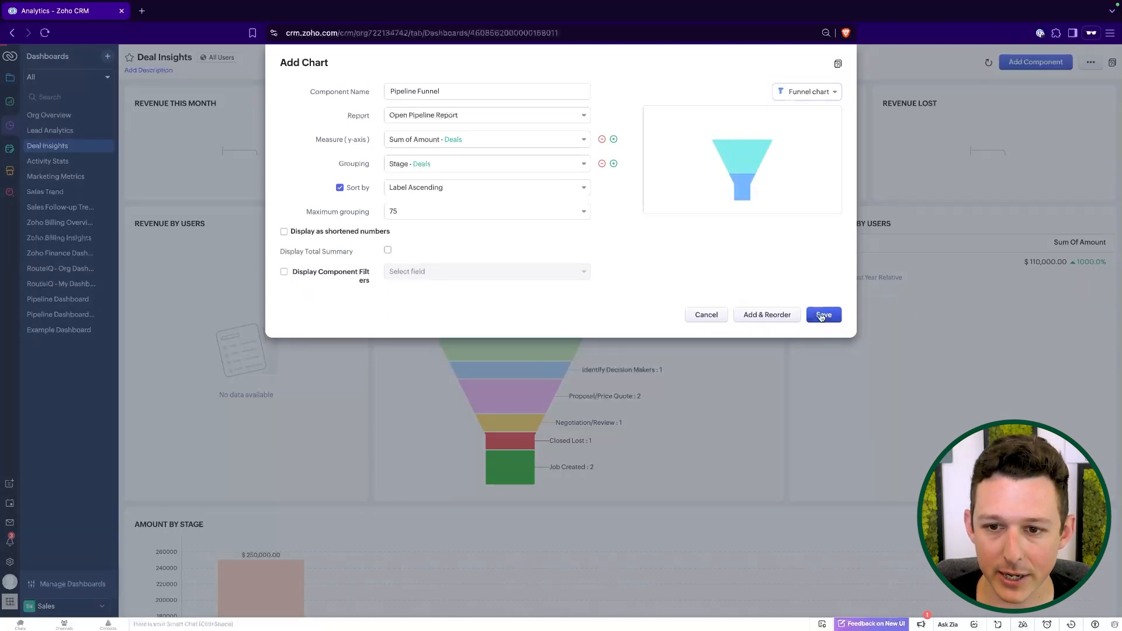
click(823, 315)
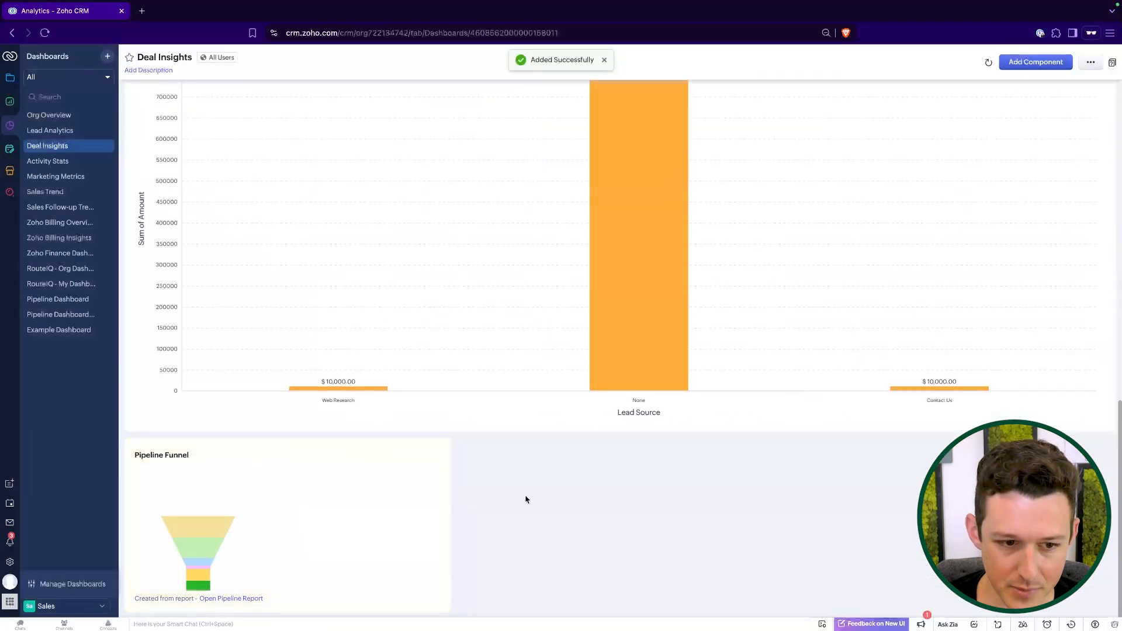
Check the new Pipeline Funnel component's source report link and its drill-down of the deals in the Qualification stage.
mouse_move(188, 520)
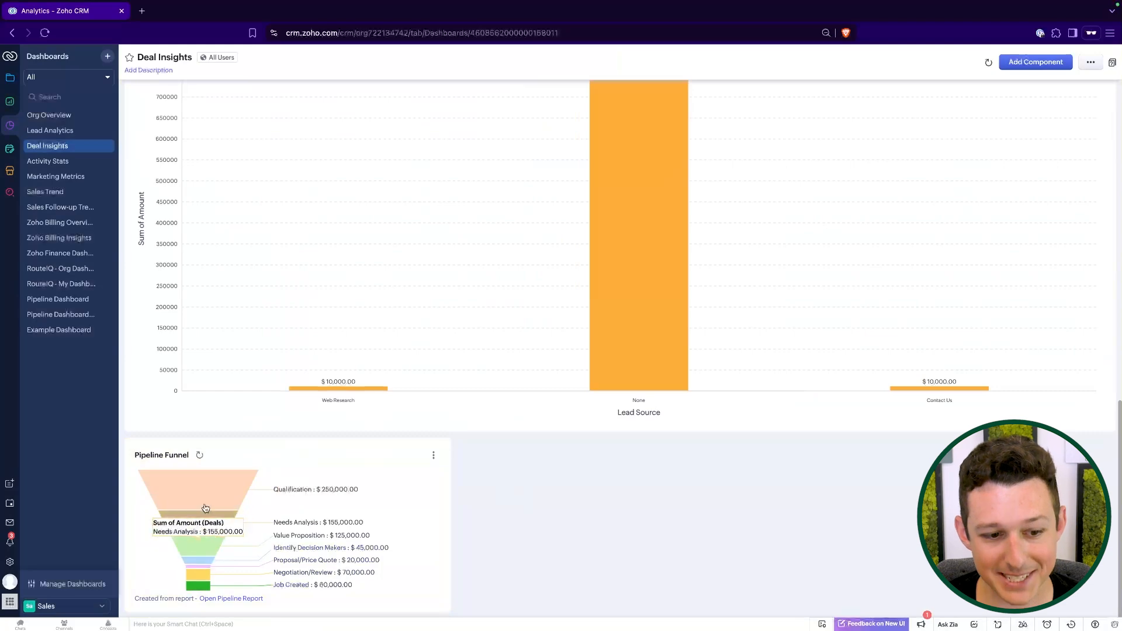
click(219, 599)
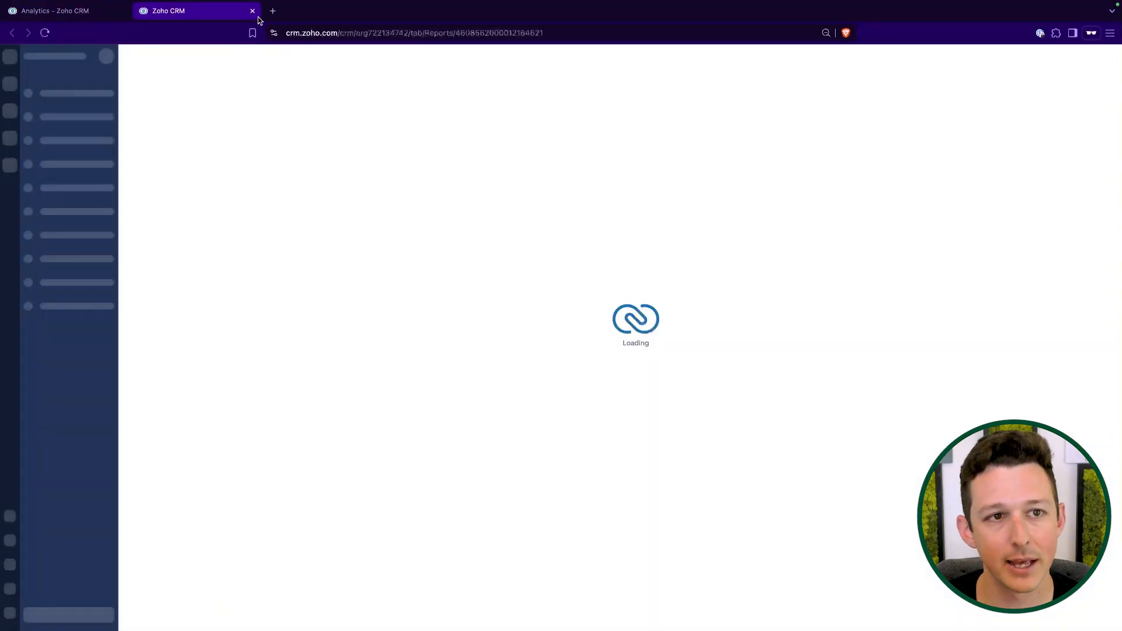
click(253, 11)
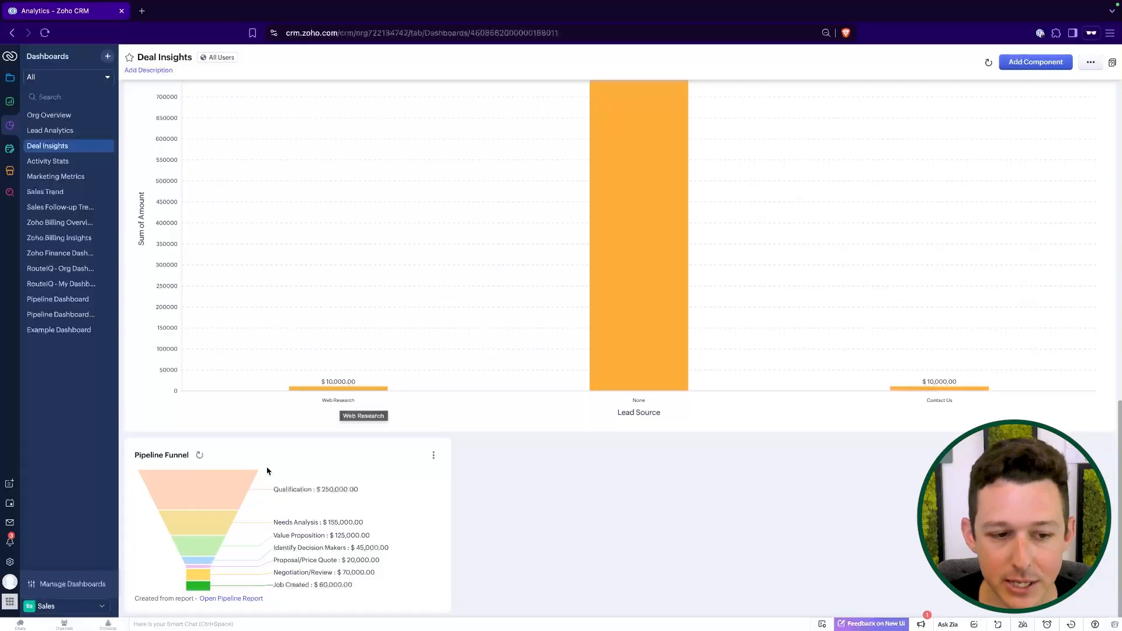
click(198, 502)
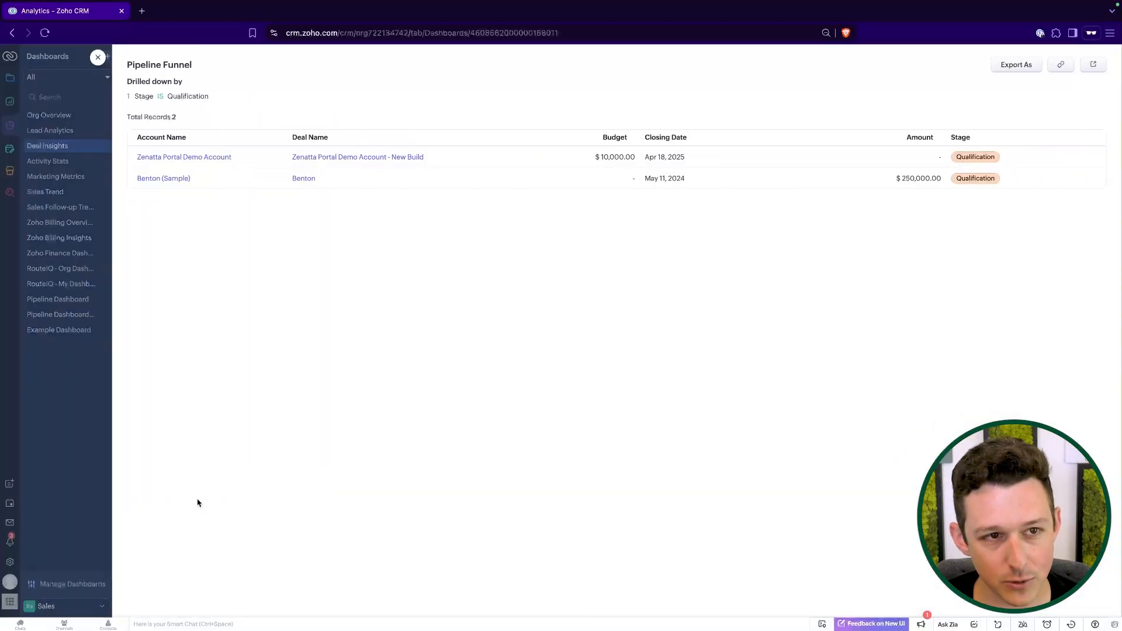
click(99, 59)
Compare the Qualification stage drill-downs of the Deals by Stages and Pipeline Funnel charts on the dashboard.
scroll(453, 226, up, 10)
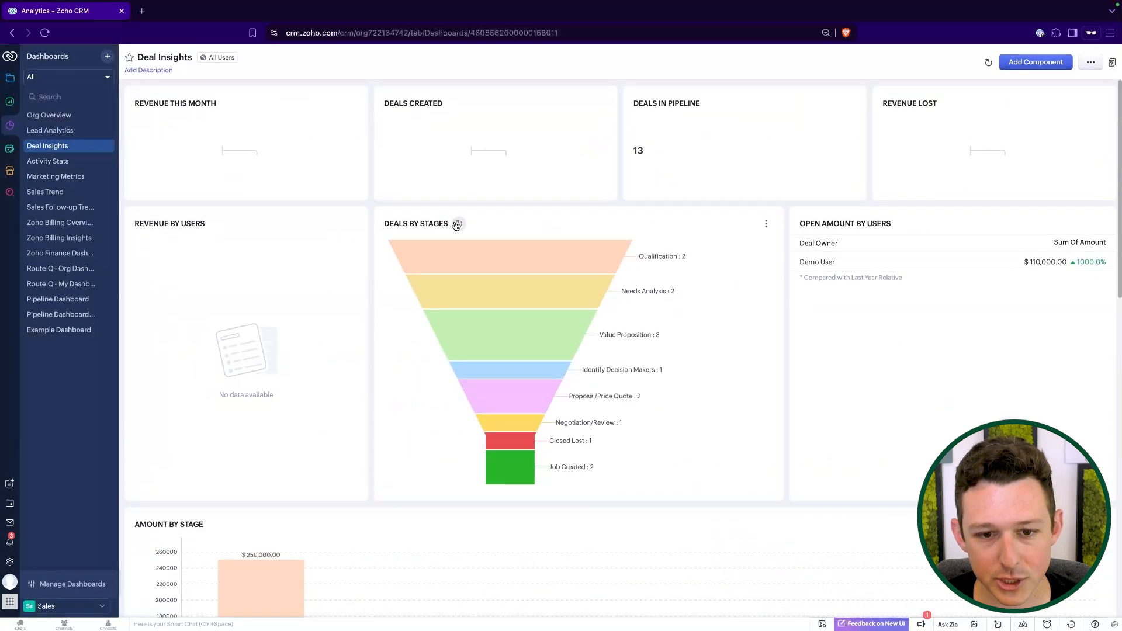
click(508, 255)
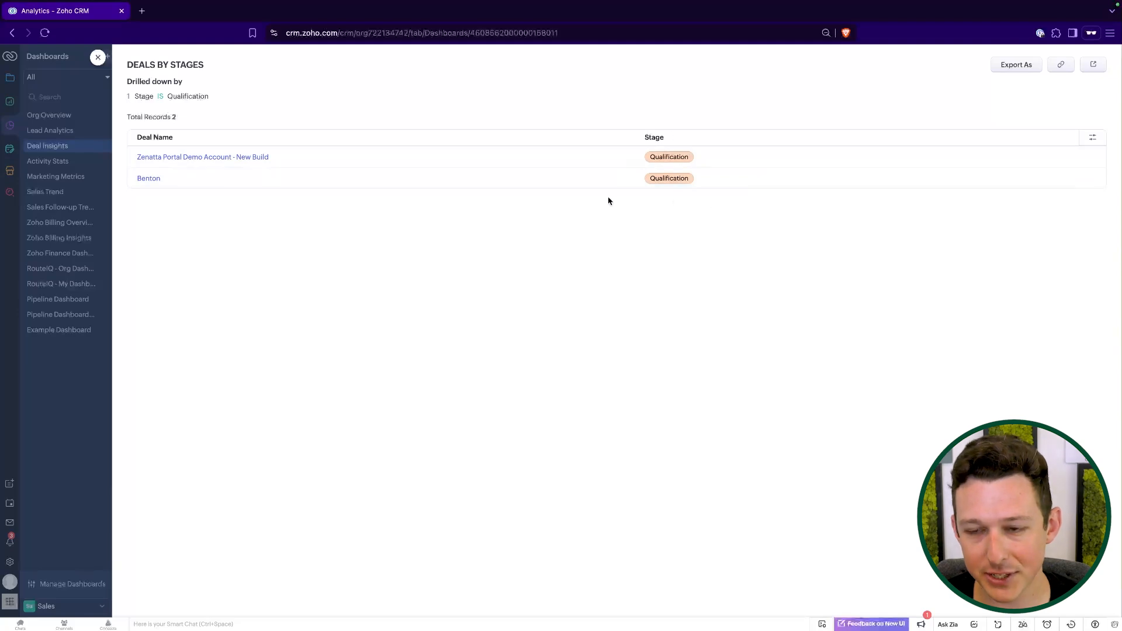
key(Escape)
scroll(371, 263, down, 10)
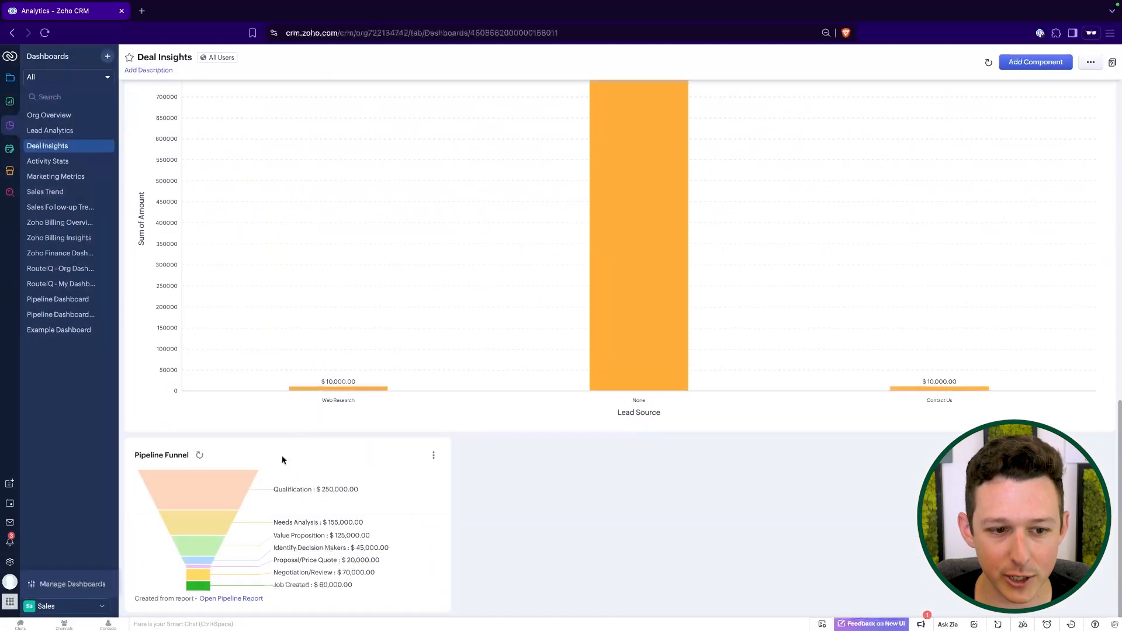
click(214, 482)
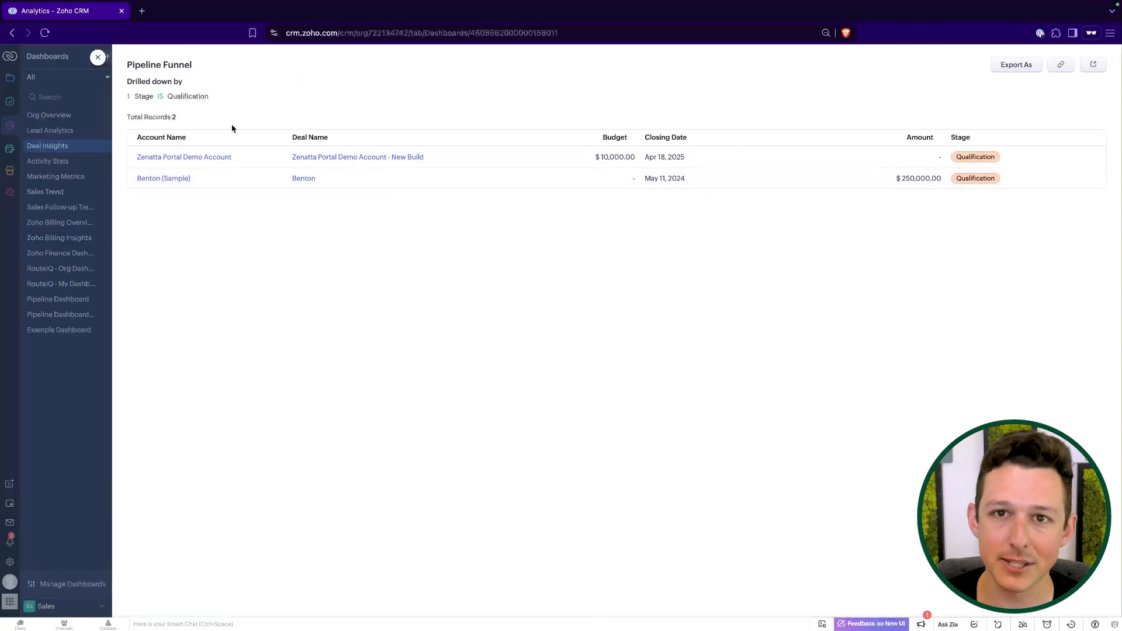
click(98, 58)
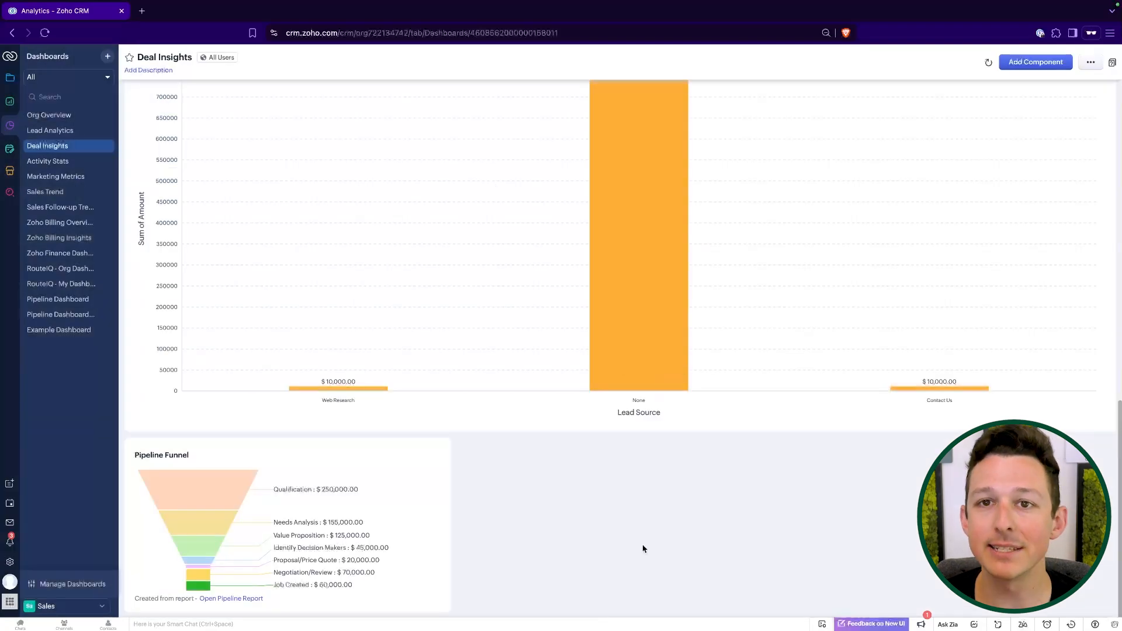
Go to the CRM home page and open its Pipeline Dashboard layout for customization.
click(9, 78)
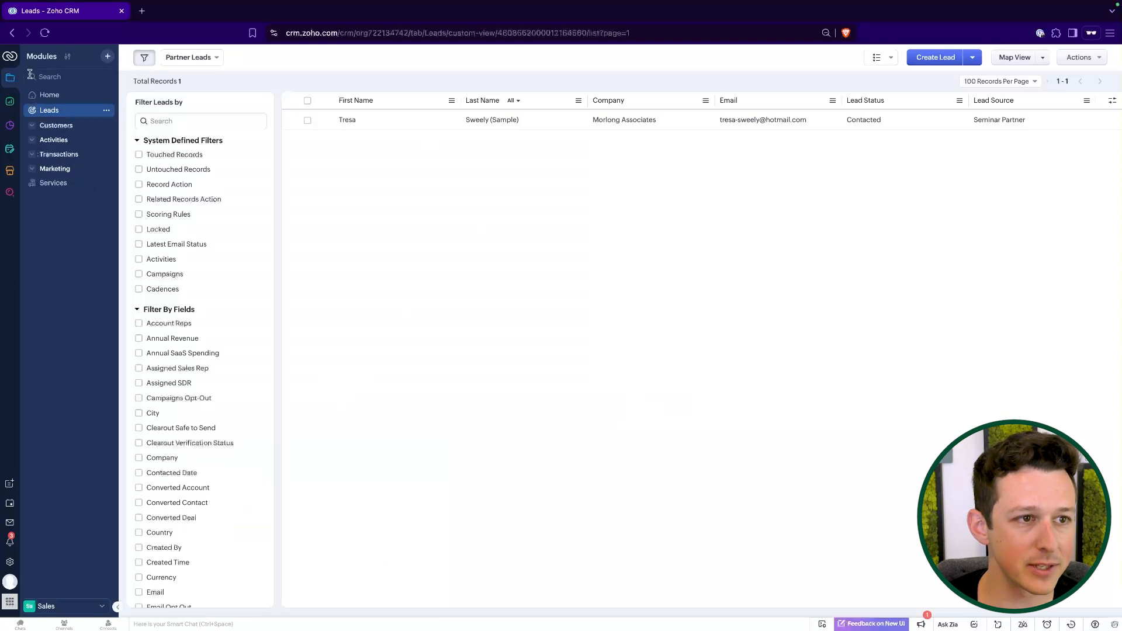
click(58, 98)
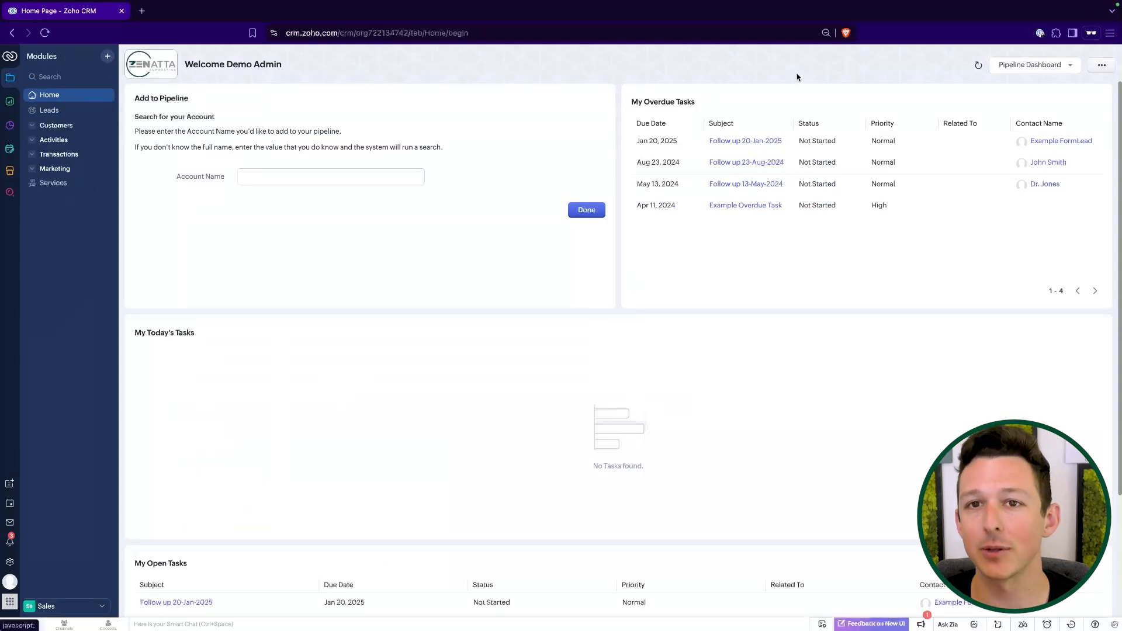
click(1038, 64)
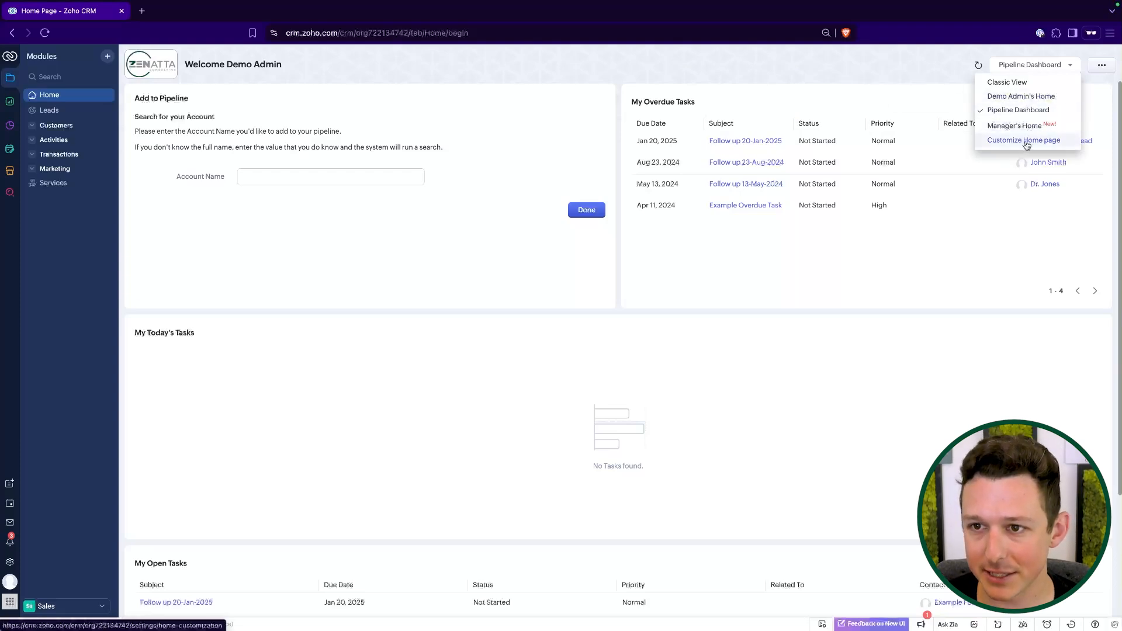
click(1026, 140)
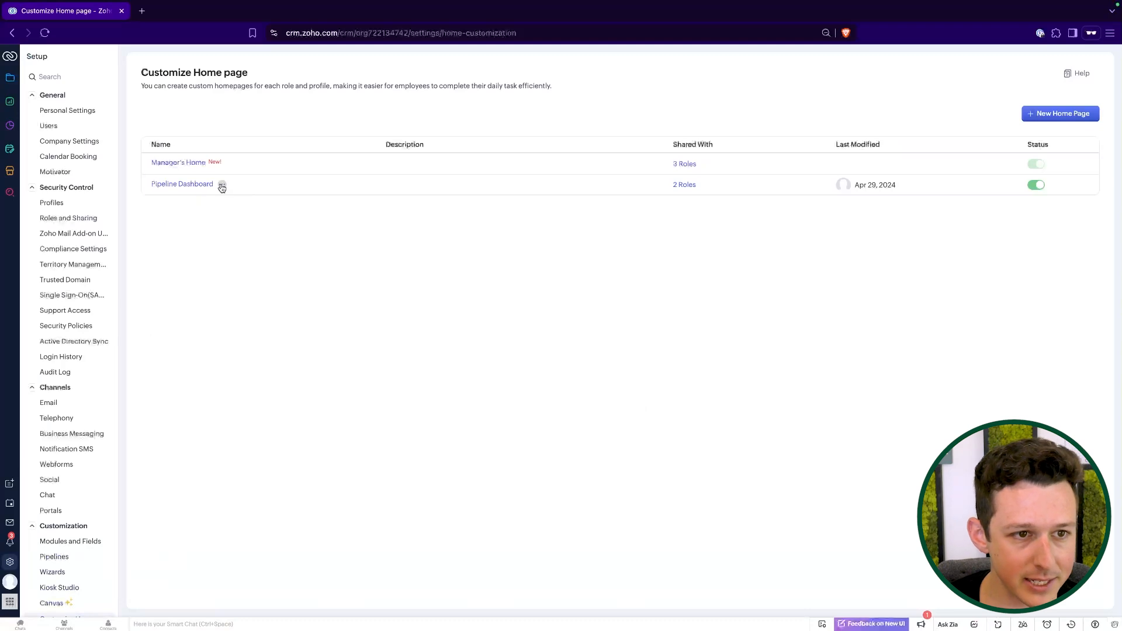
click(222, 186)
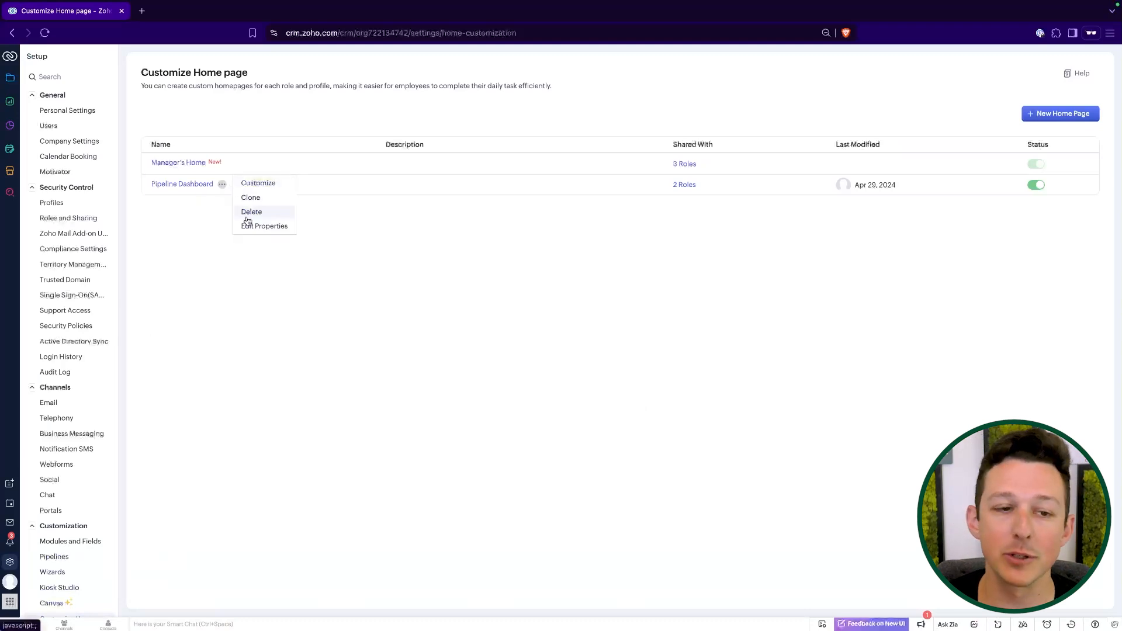
click(253, 184)
Add the Pipeline Funnel component from the Deal Insights dashboard to the layout, placed beside Add to Pipeline and enlarged to match its size.
click(195, 97)
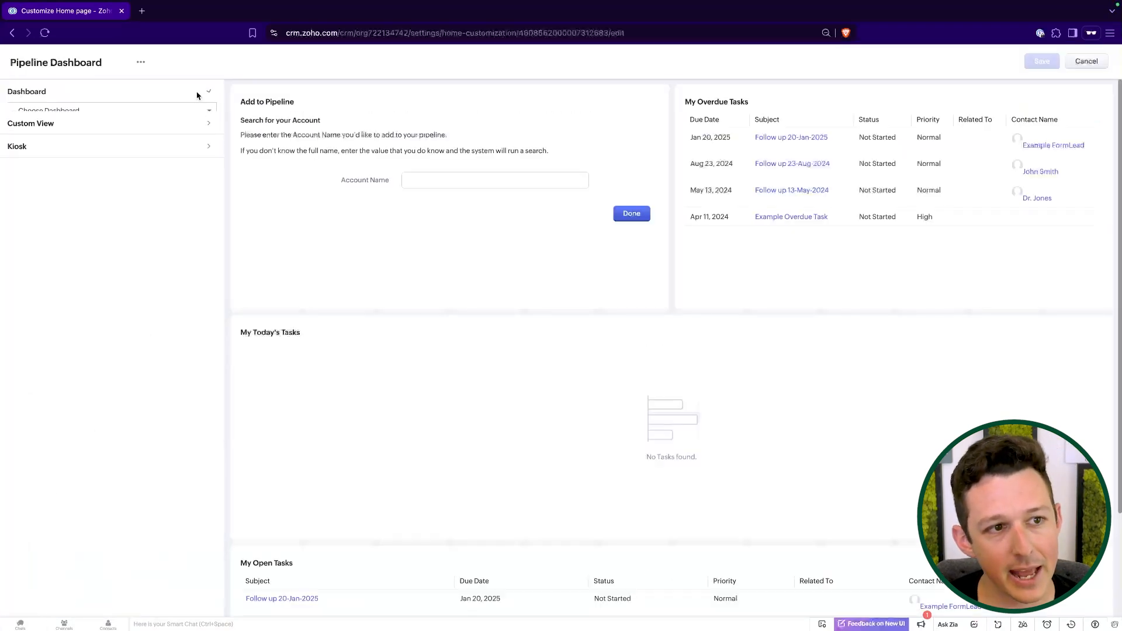
click(183, 115)
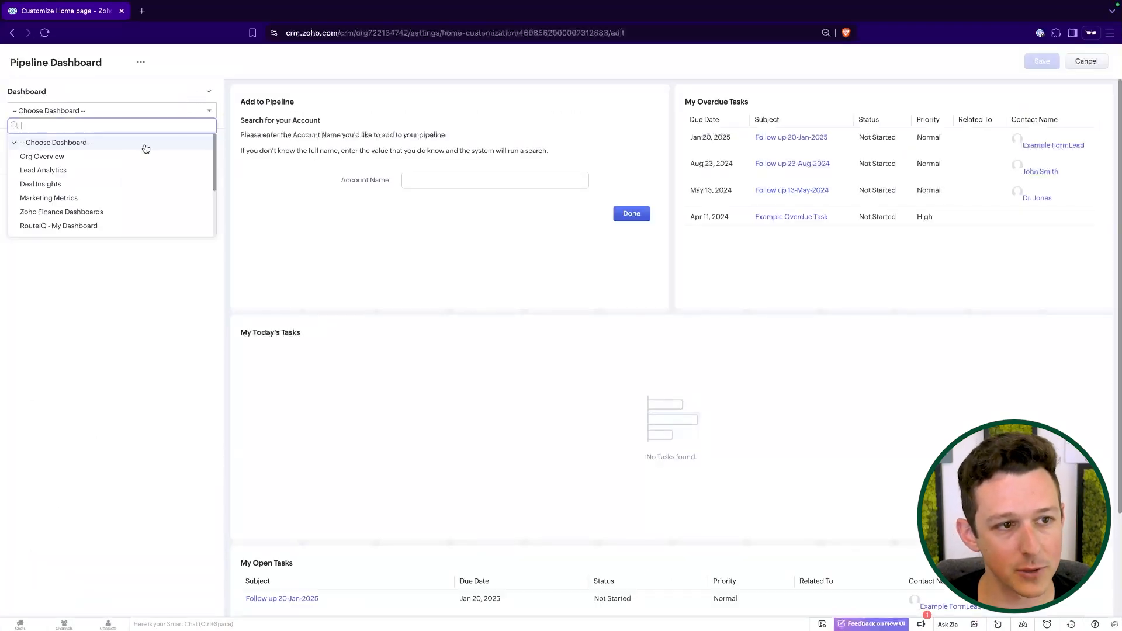
click(116, 187)
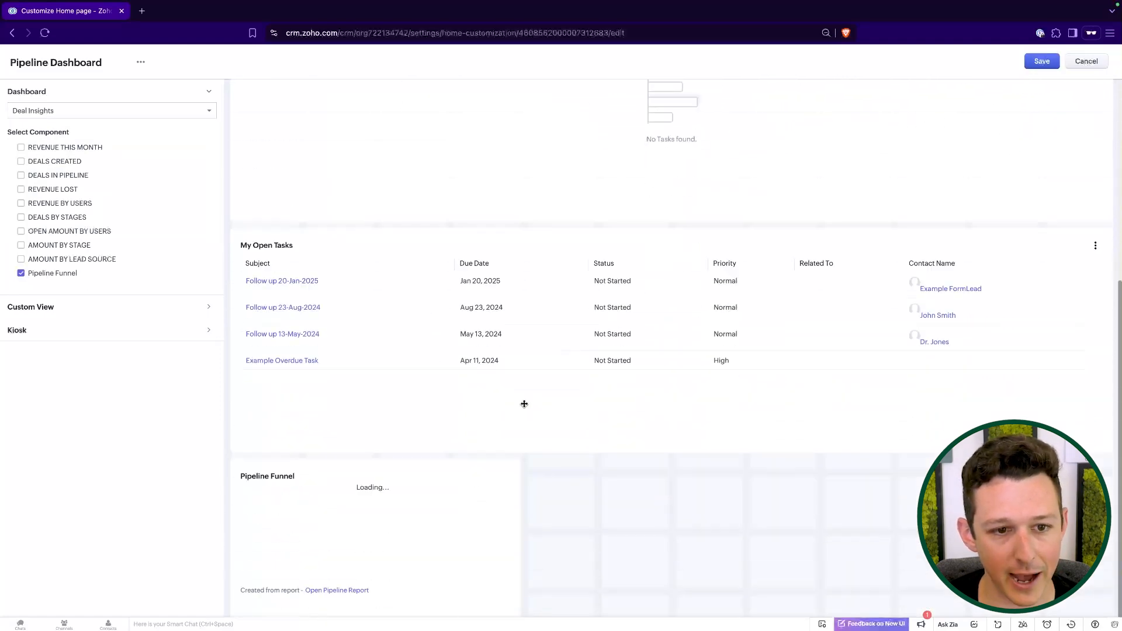
drag(439, 527, 1114, 309)
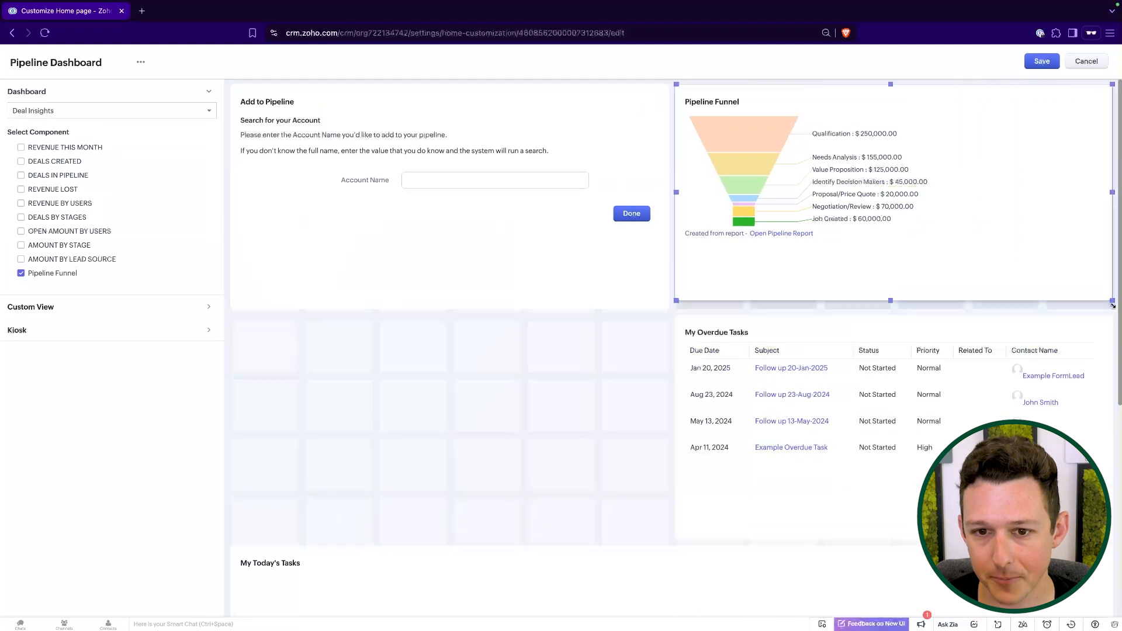
Add the Partner Leads custom view from the Leads module to the home page layout and save it.
click(101, 113)
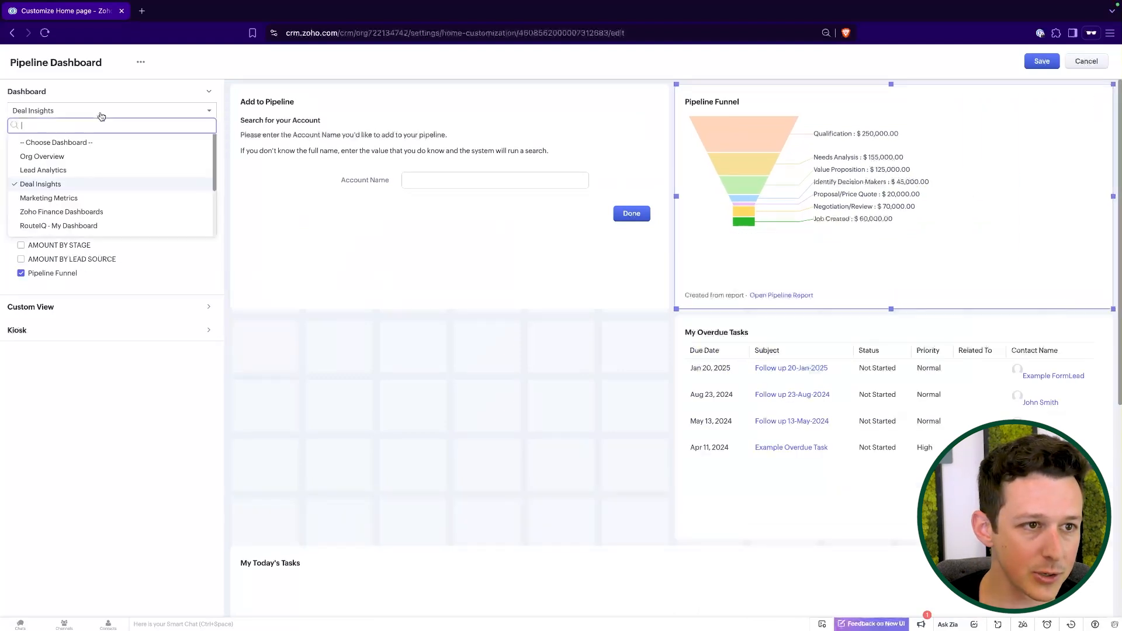
click(107, 93)
click(112, 93)
click(111, 92)
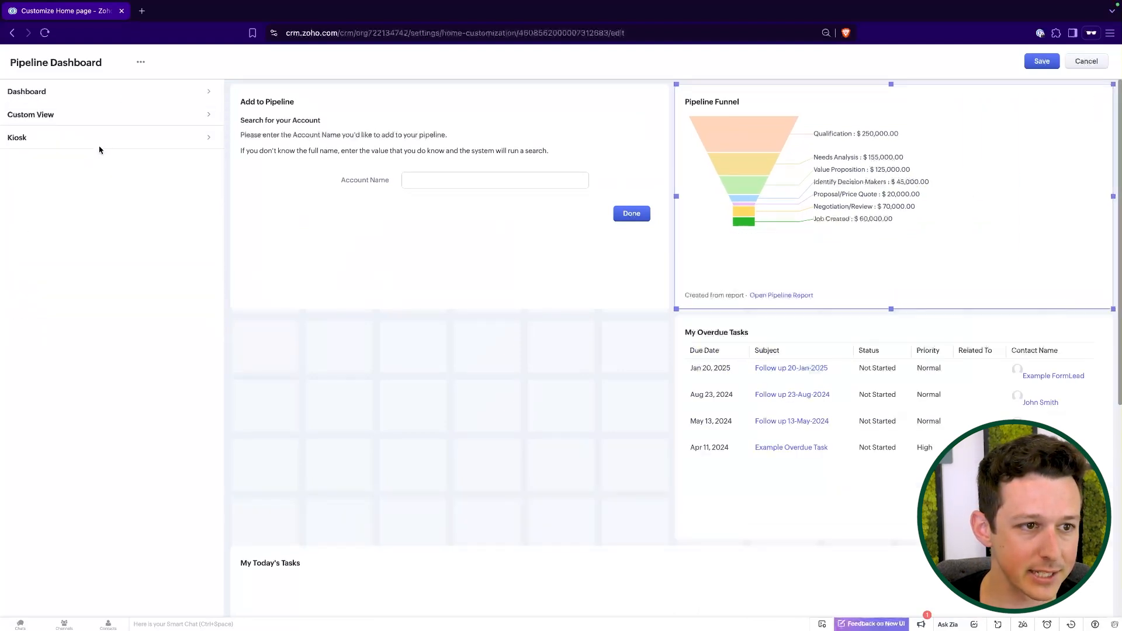
click(102, 117)
click(89, 135)
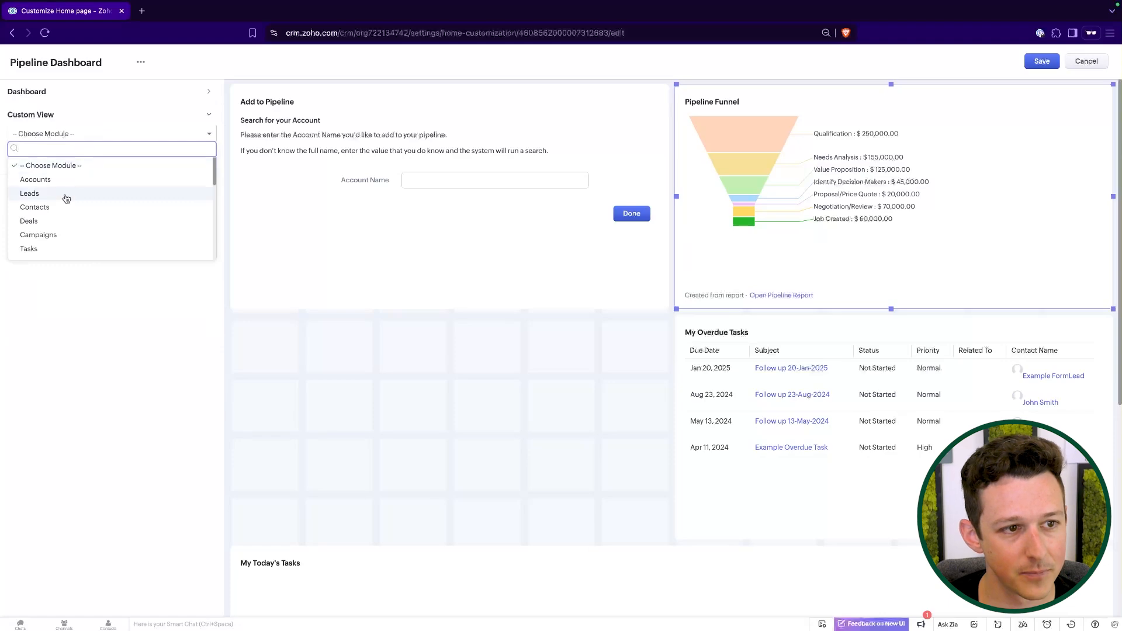
click(67, 196)
click(32, 239)
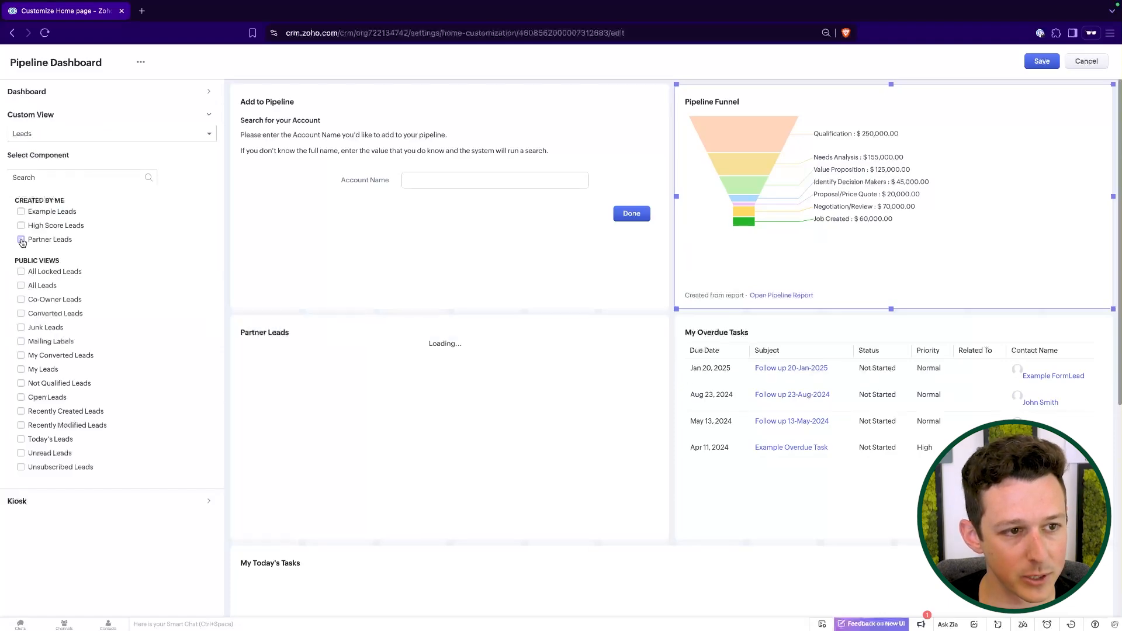
scroll(719, 256, up, 4)
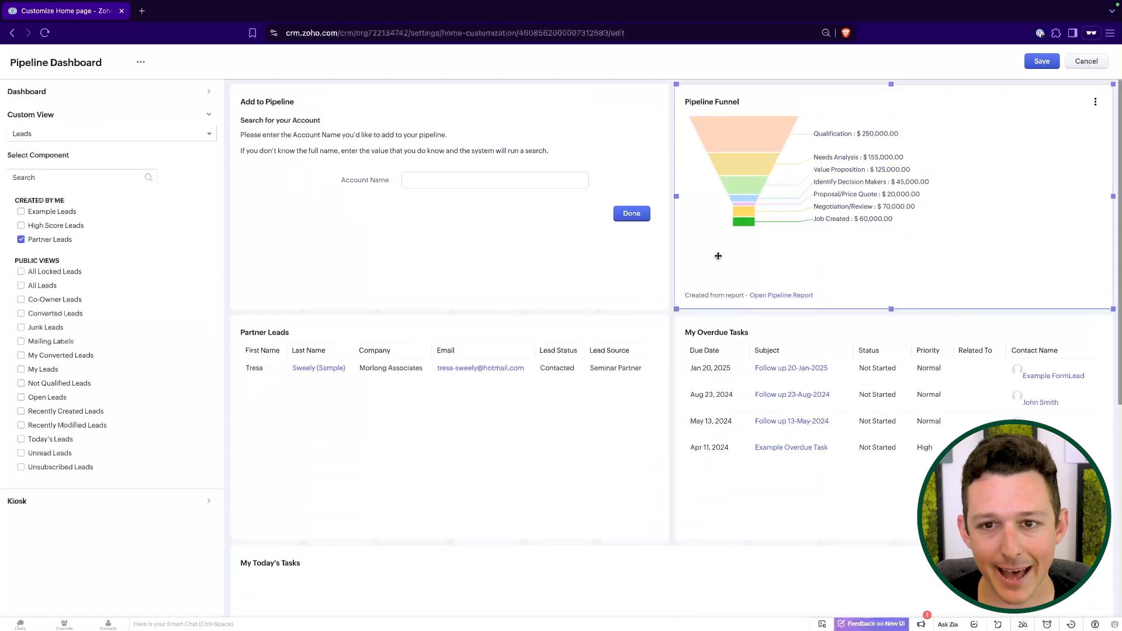
click(1042, 62)
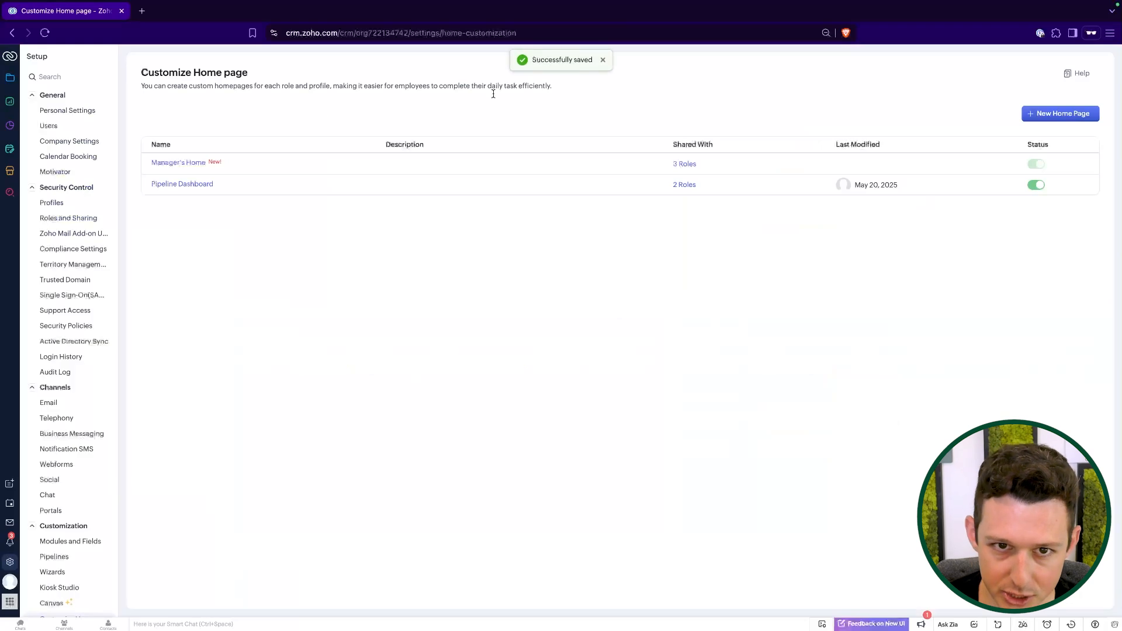
Open the home page, refresh the Partner Leads component and review the customized Pipeline Dashboard layout.
click(10, 77)
click(64, 96)
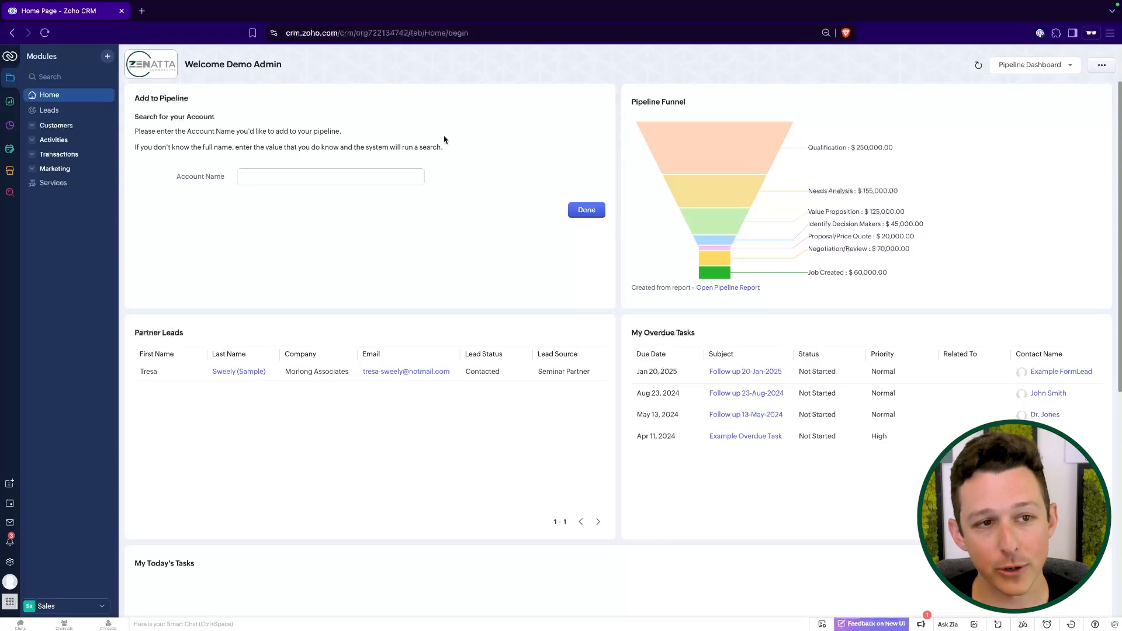
scroll(343, 158, down, 2)
click(195, 203)
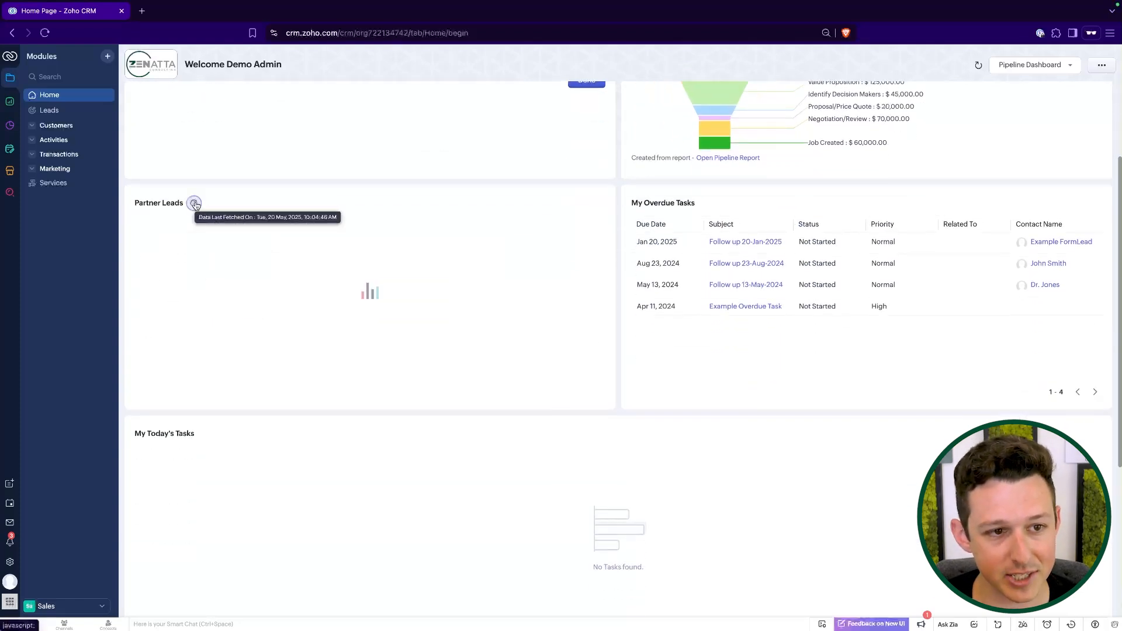
scroll(707, 209, down, 4)
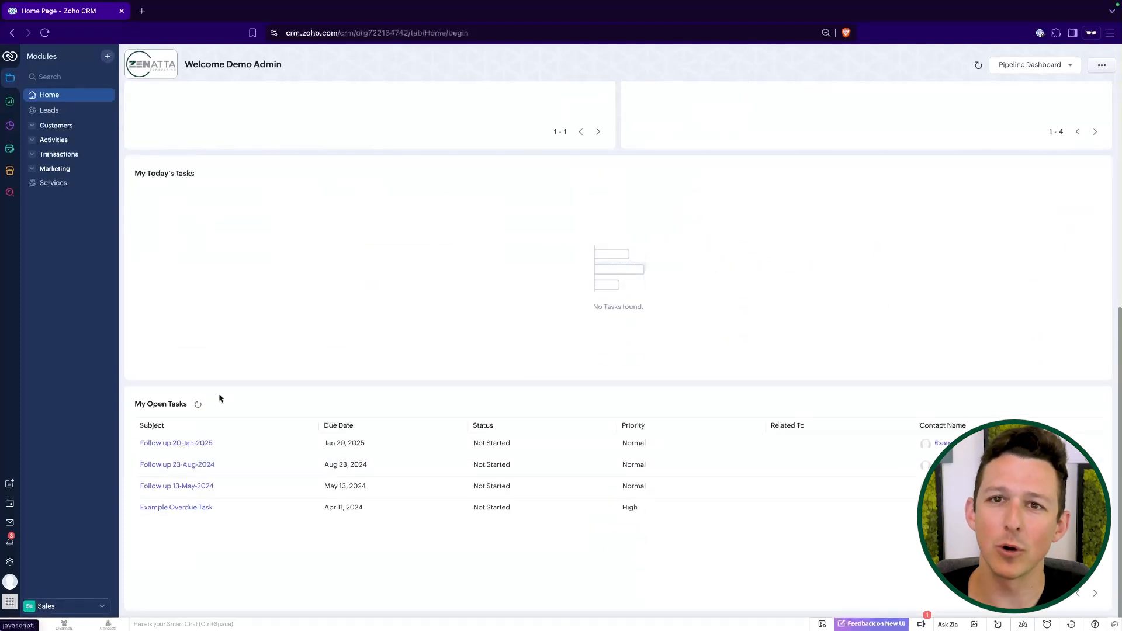
scroll(219, 398, up, 7)
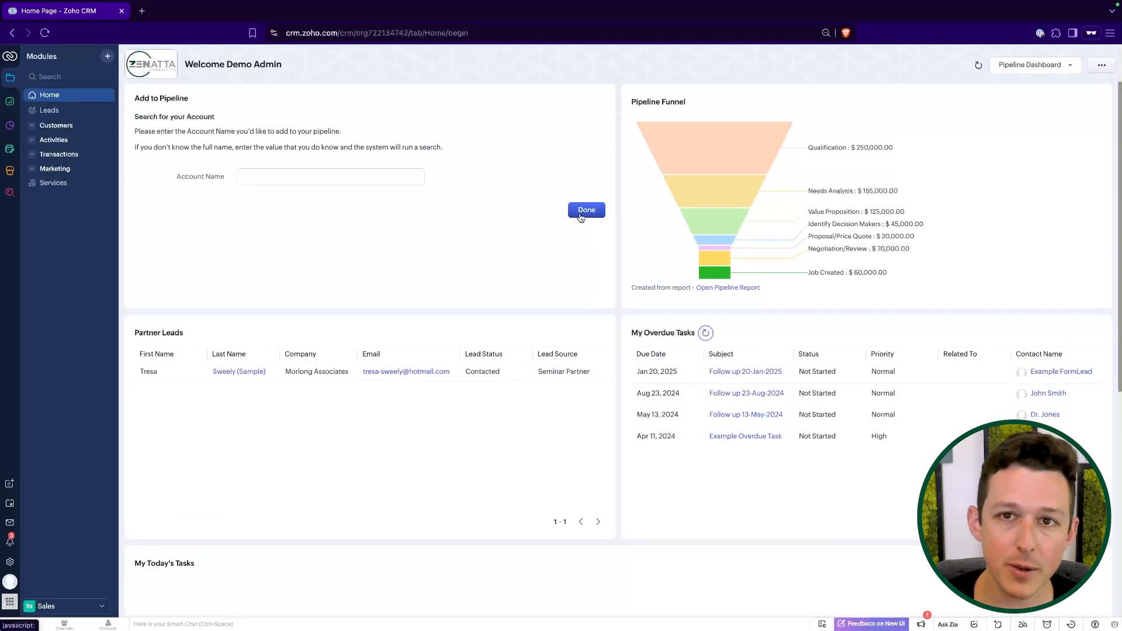
Look through the Leads and Accounts record lists, expanding the Customers group to reach Accounts.
click(49, 110)
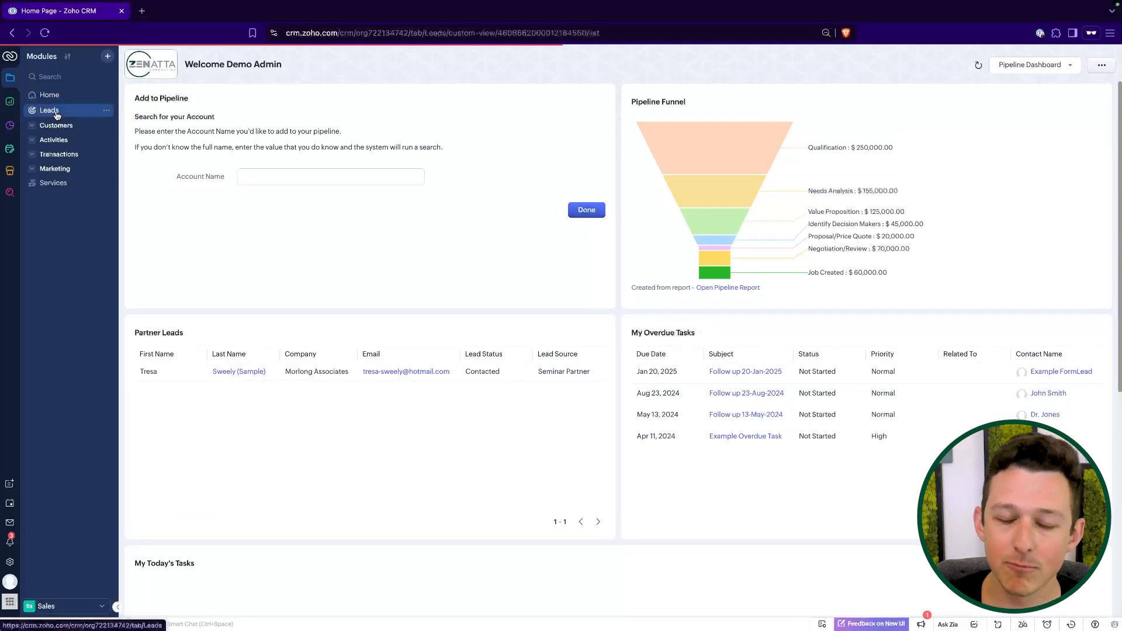
click(41, 125)
click(67, 142)
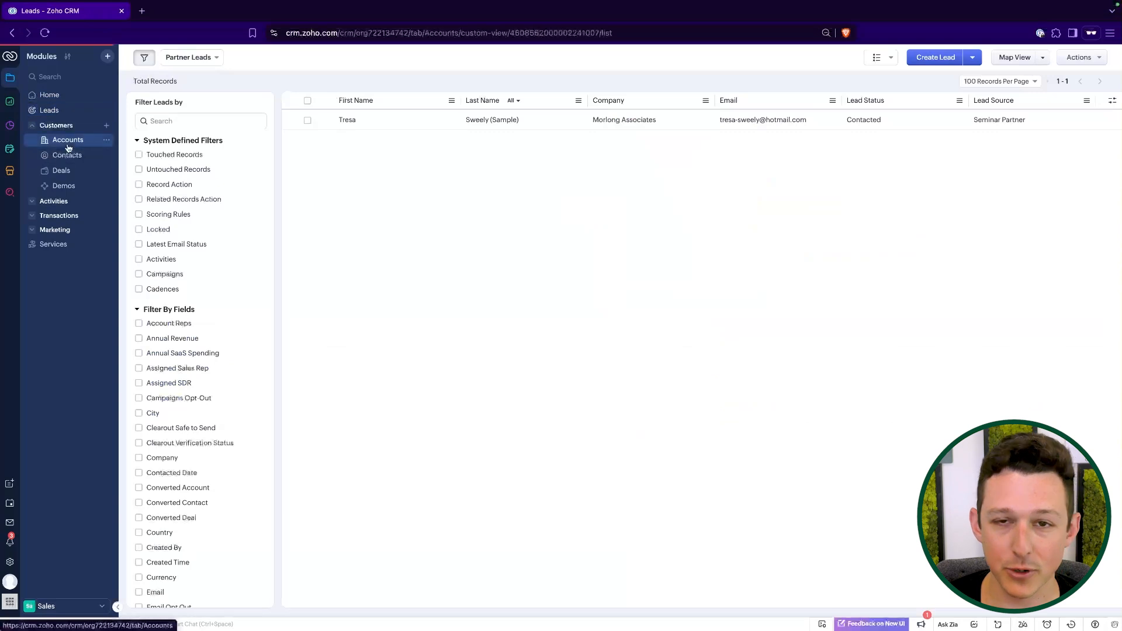
click(42, 110)
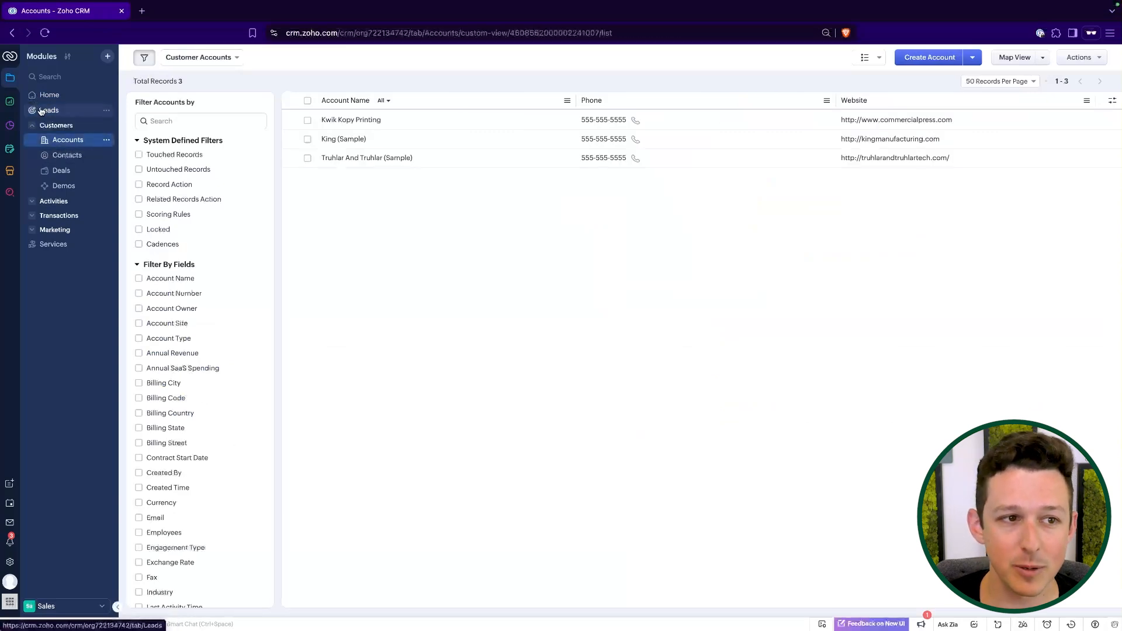
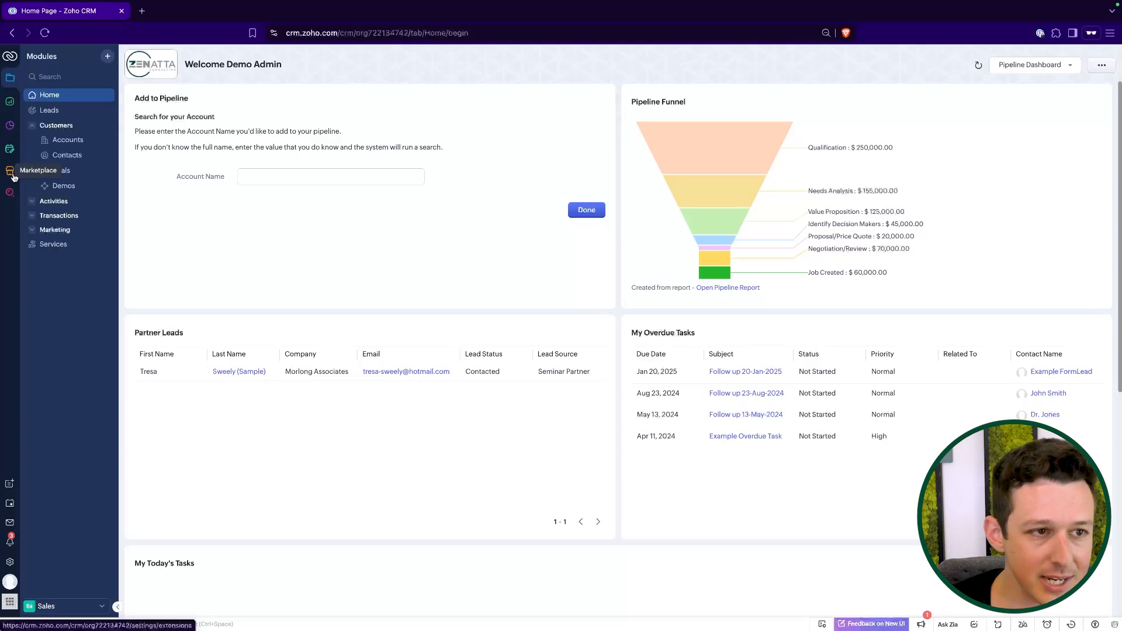
Open Setup, collapse the General and Security Control groups, and look through the remaining settings categories.
click(10, 562)
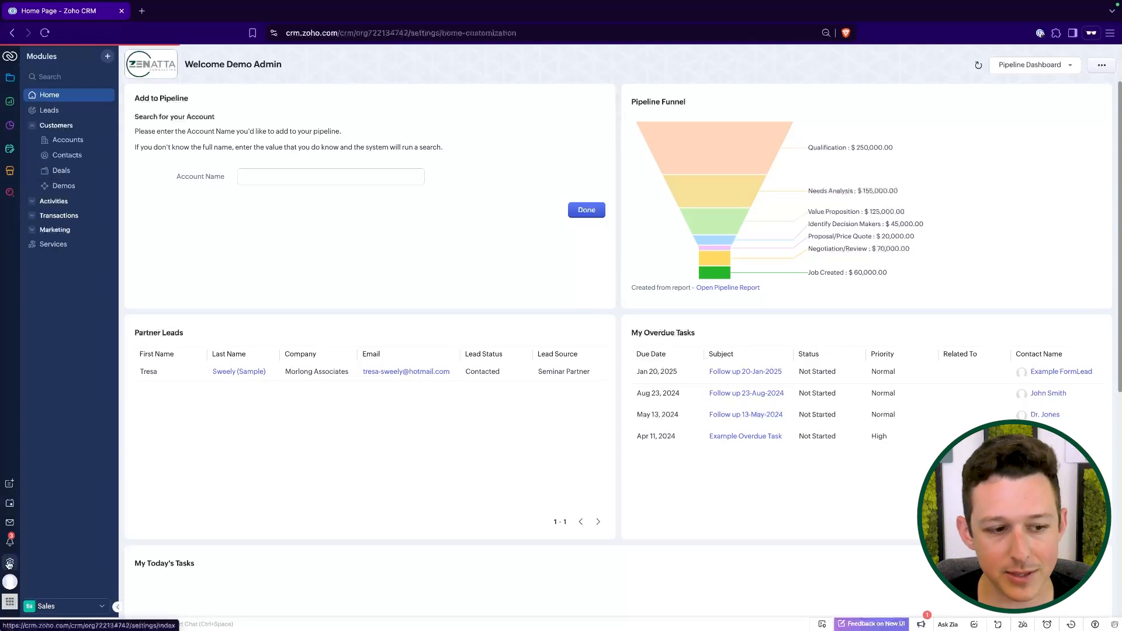
click(33, 95)
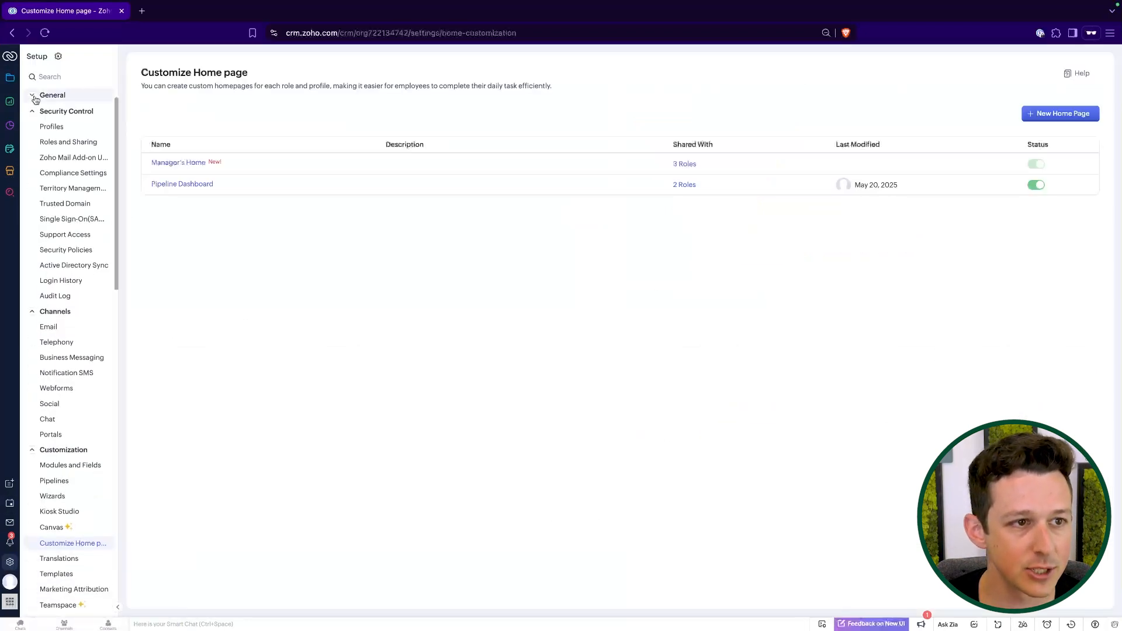
click(34, 111)
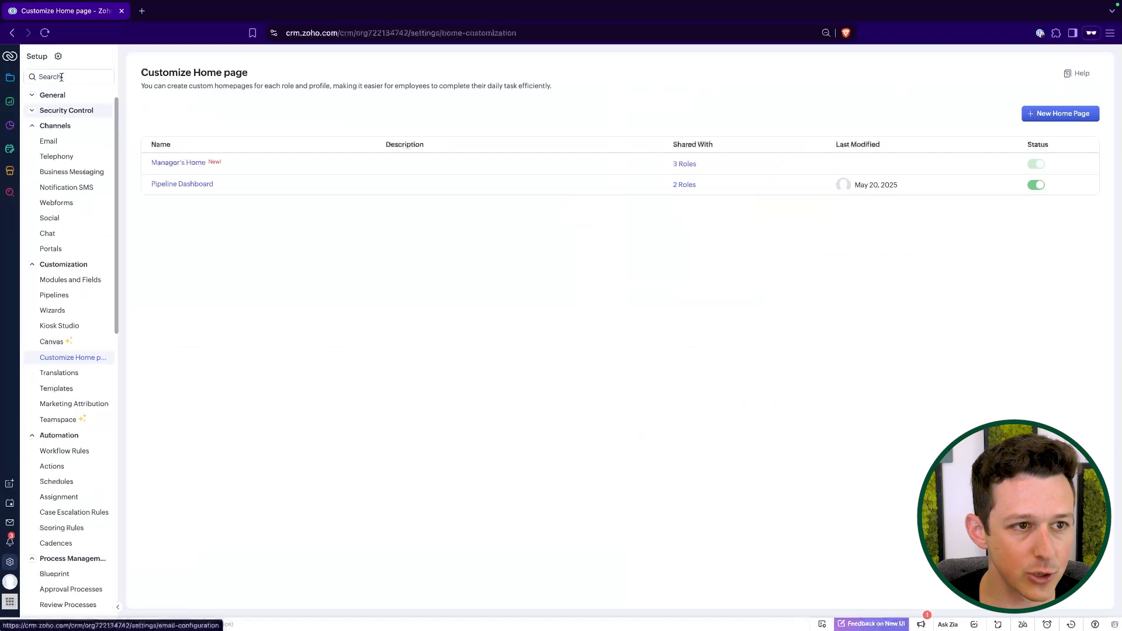
scroll(78, 351, down, 15)
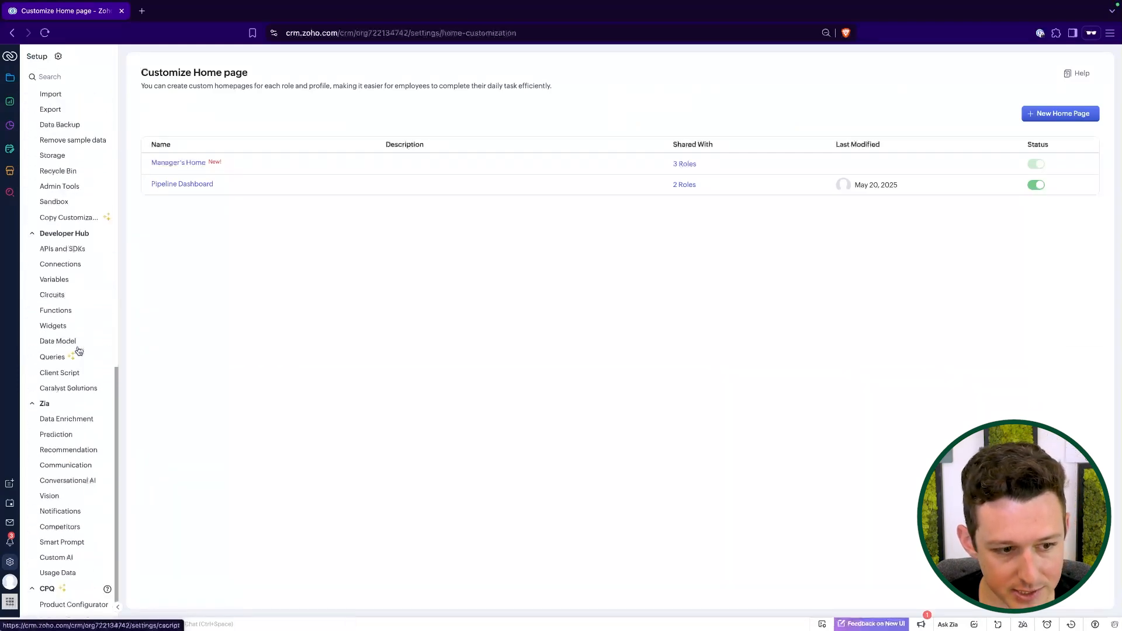
scroll(61, 483, up, 6)
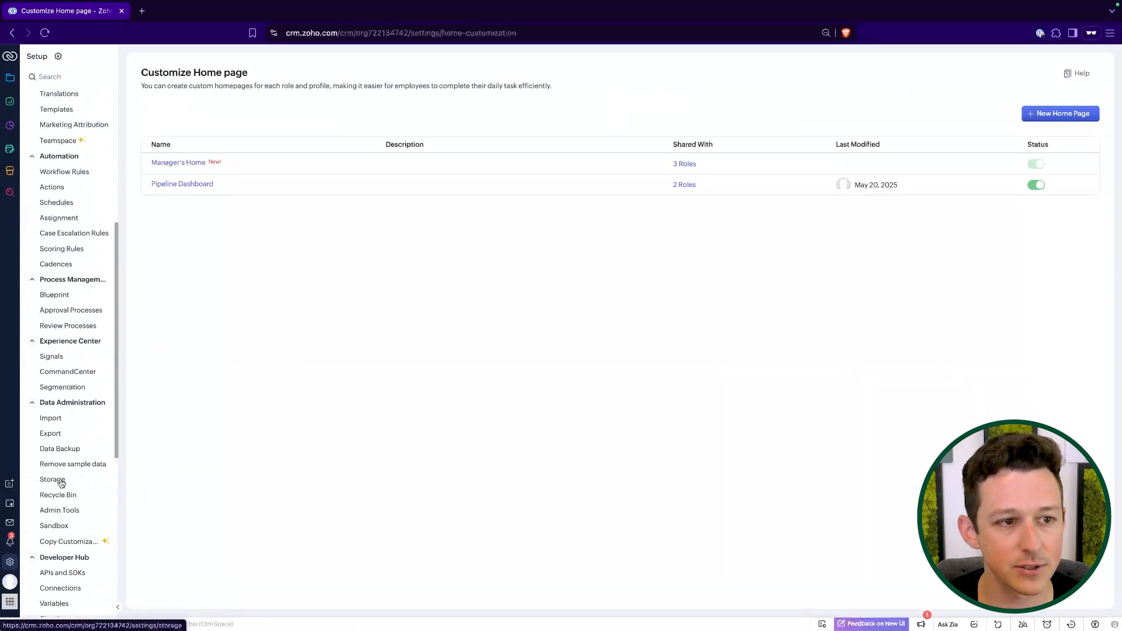
scroll(48, 291, up, 5)
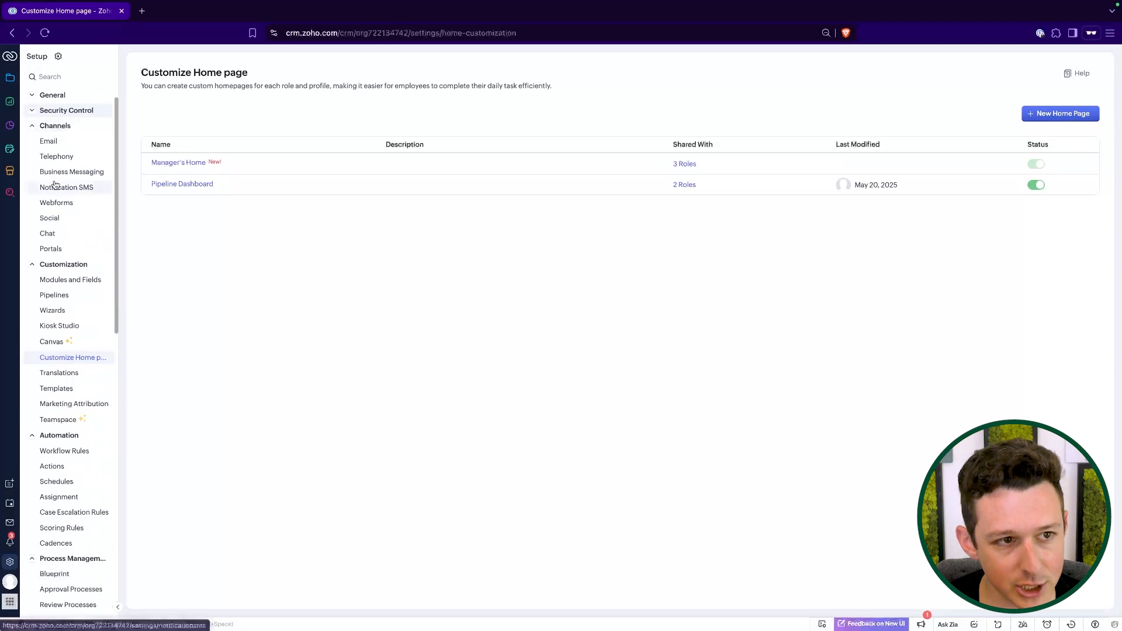
Open the Marketplace's Zoho integrations and look through the available apps, from Zoho Webinar and Zoho FSM to Zoho Lens and Zoho Bookings.
click(13, 168)
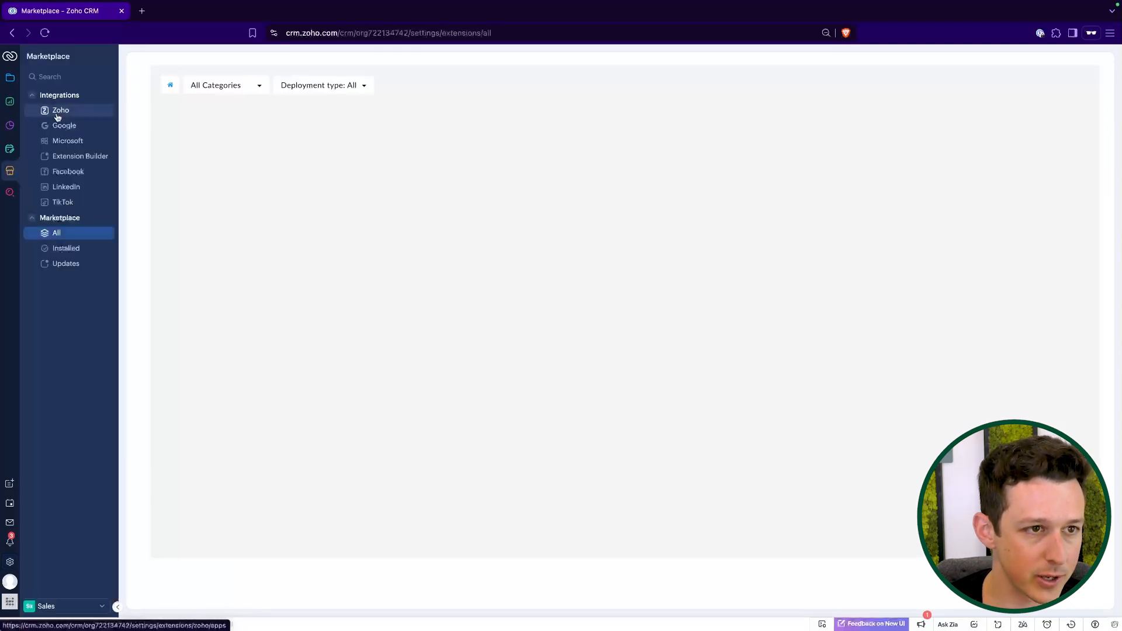
click(61, 111)
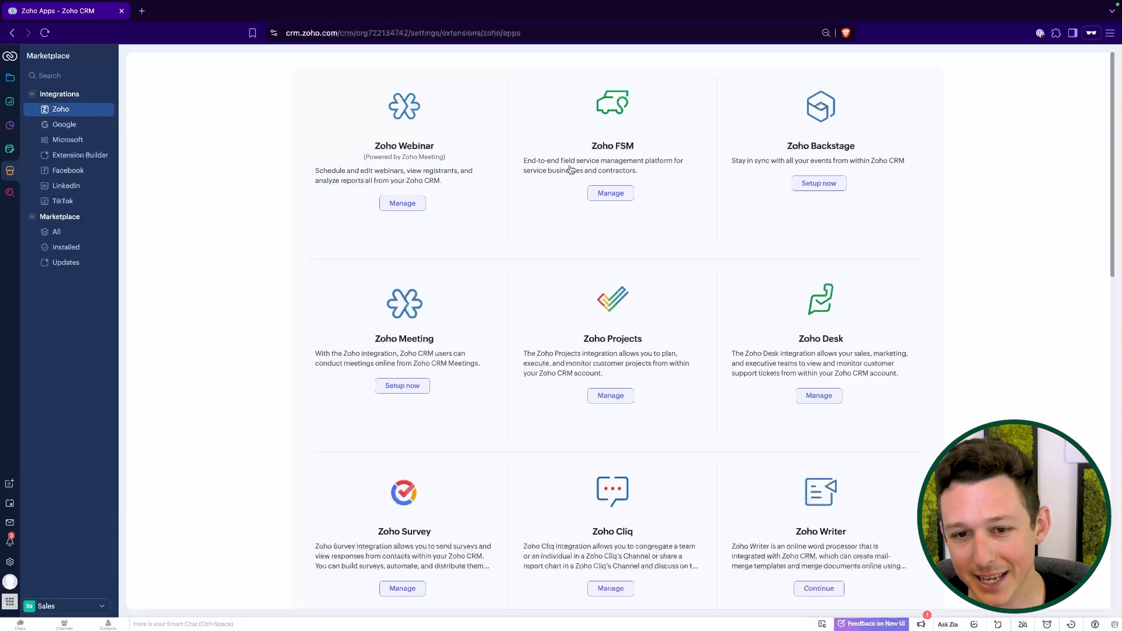
scroll(619, 362, down, 1)
scroll(817, 332, down, 7)
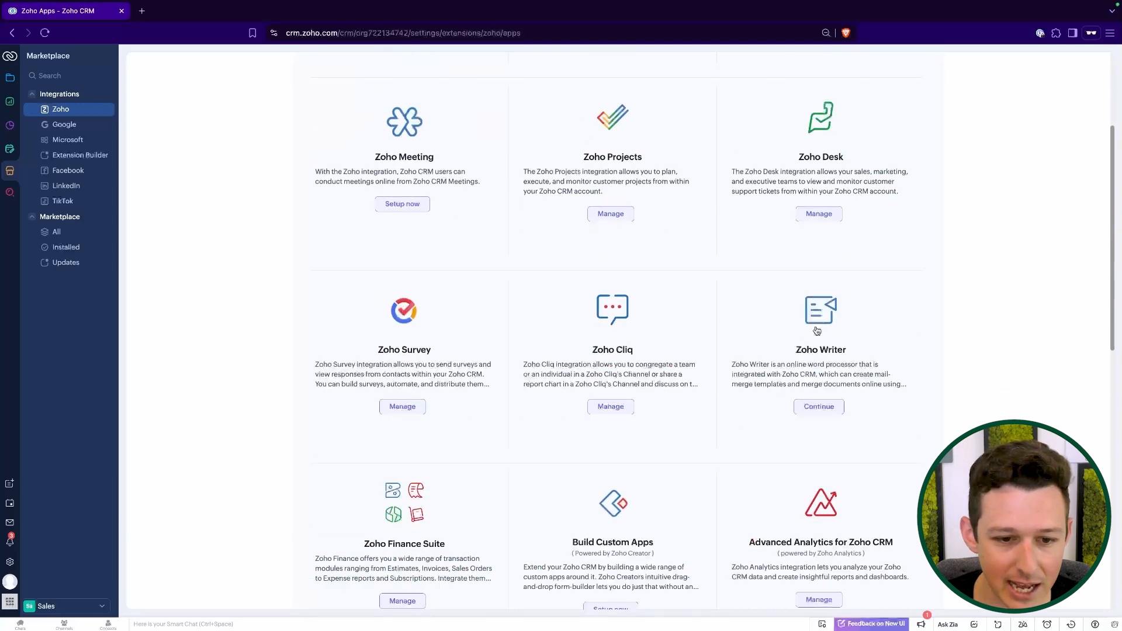
scroll(821, 270, down, 2)
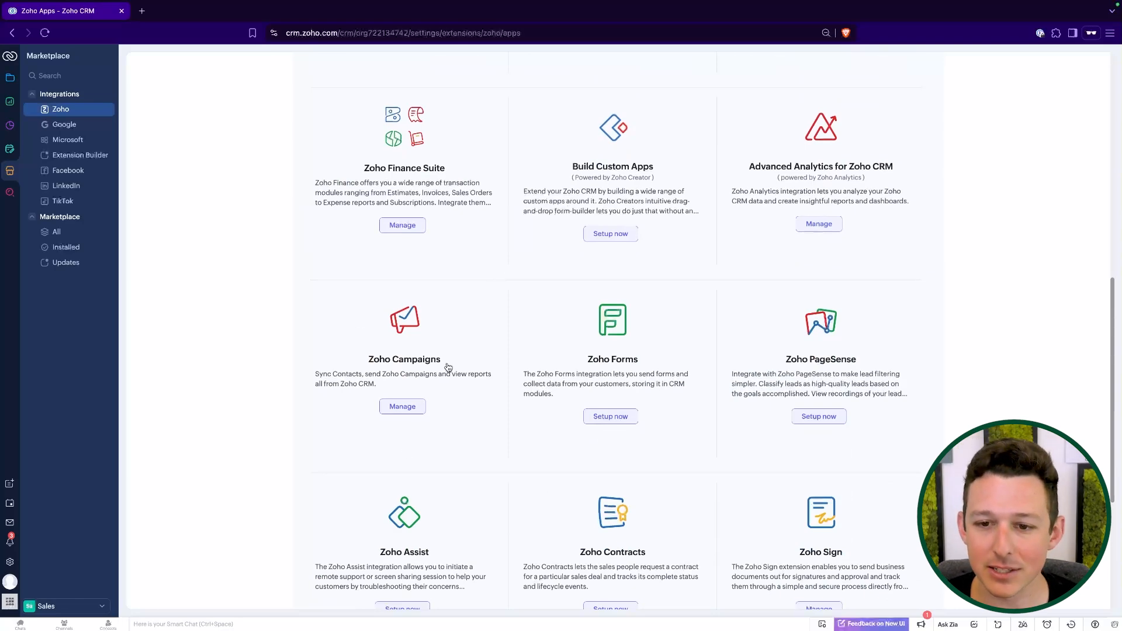
scroll(447, 367, up, 9)
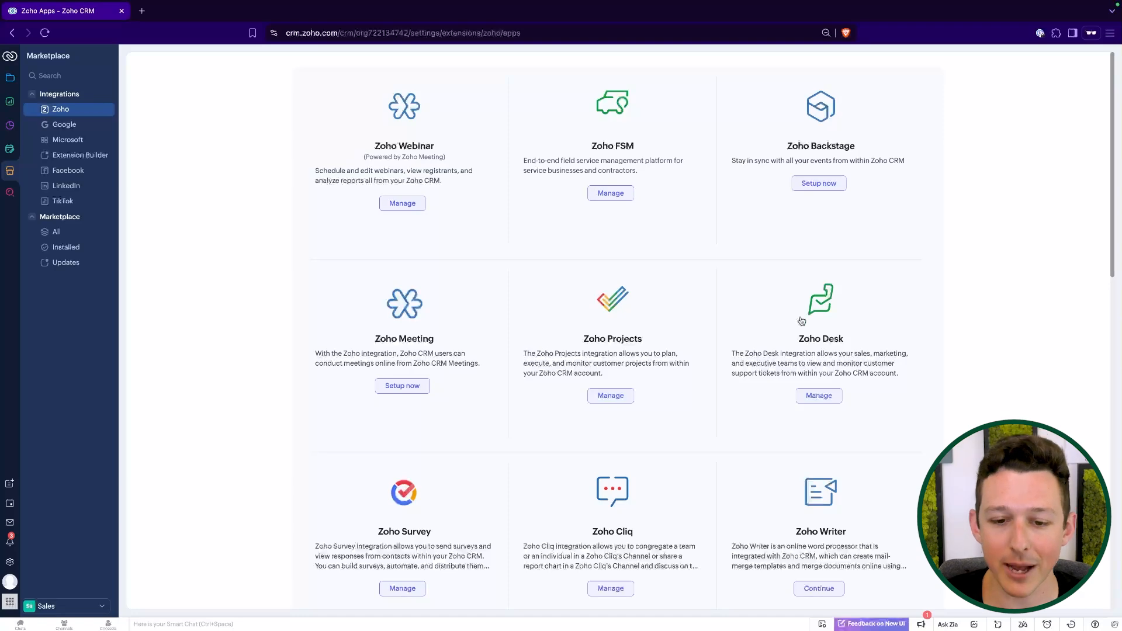
scroll(571, 292, down, 4)
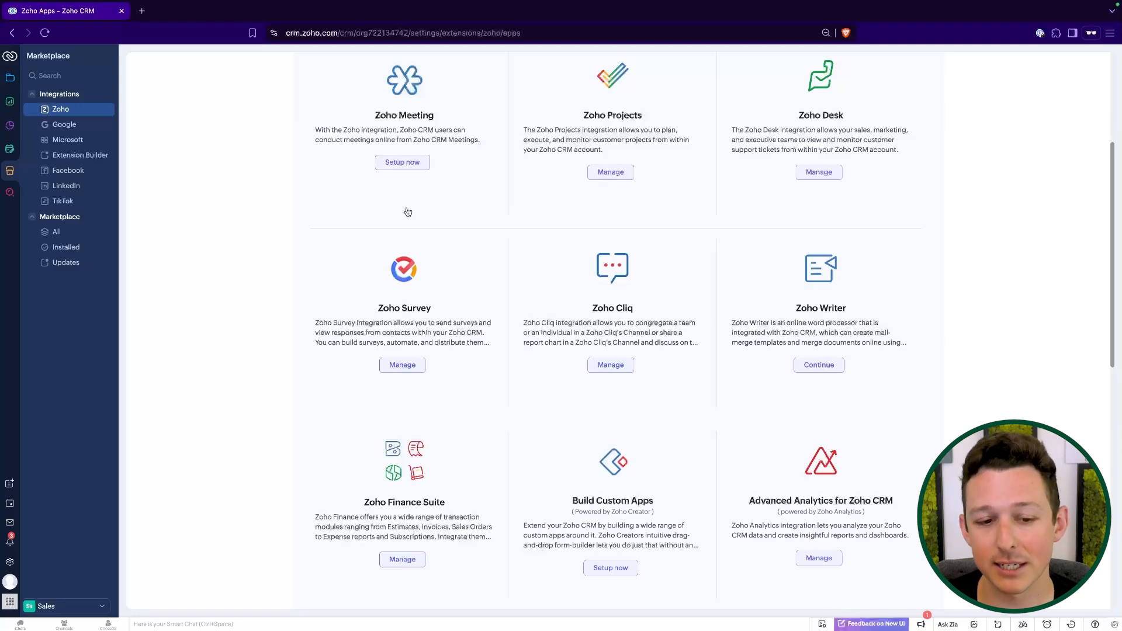
scroll(408, 212, down, 5)
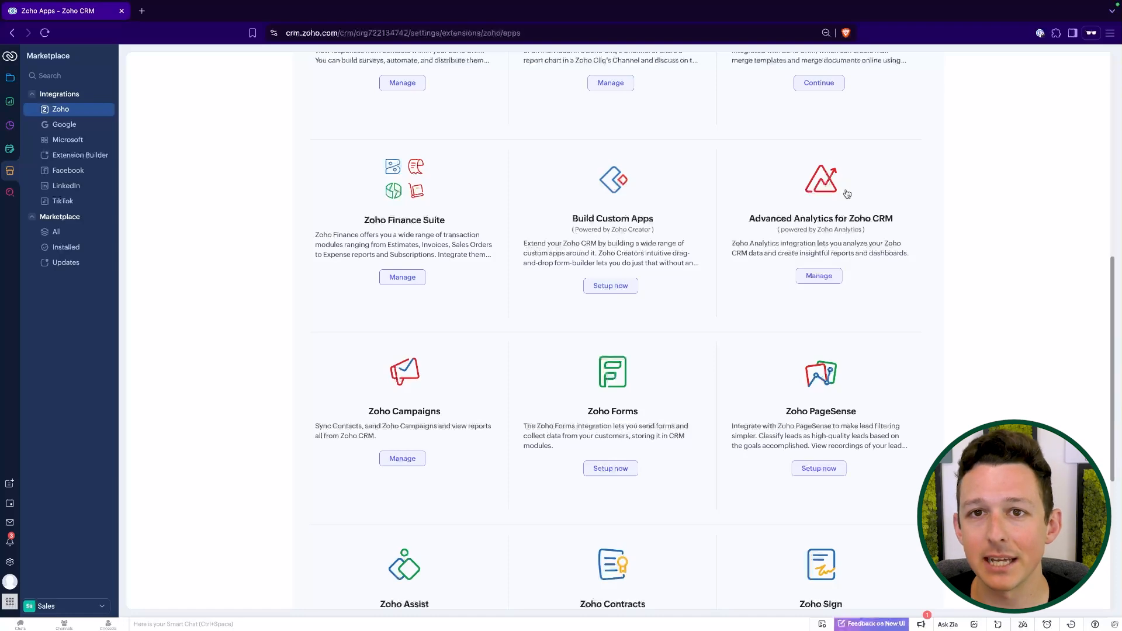
scroll(637, 470, down, 3)
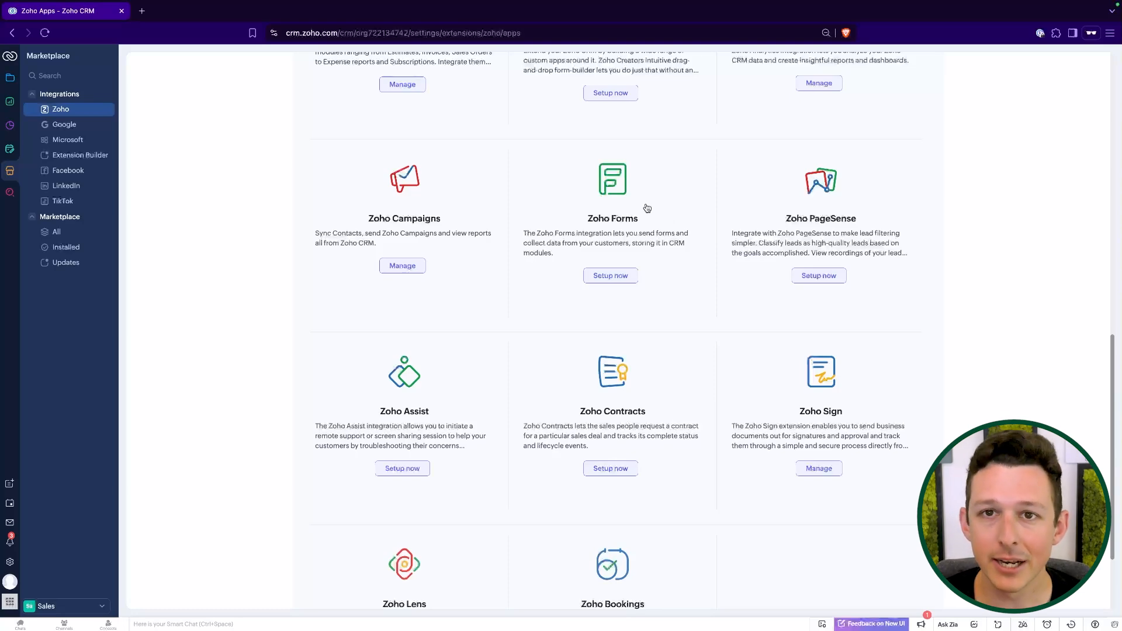
scroll(647, 208, down, 2)
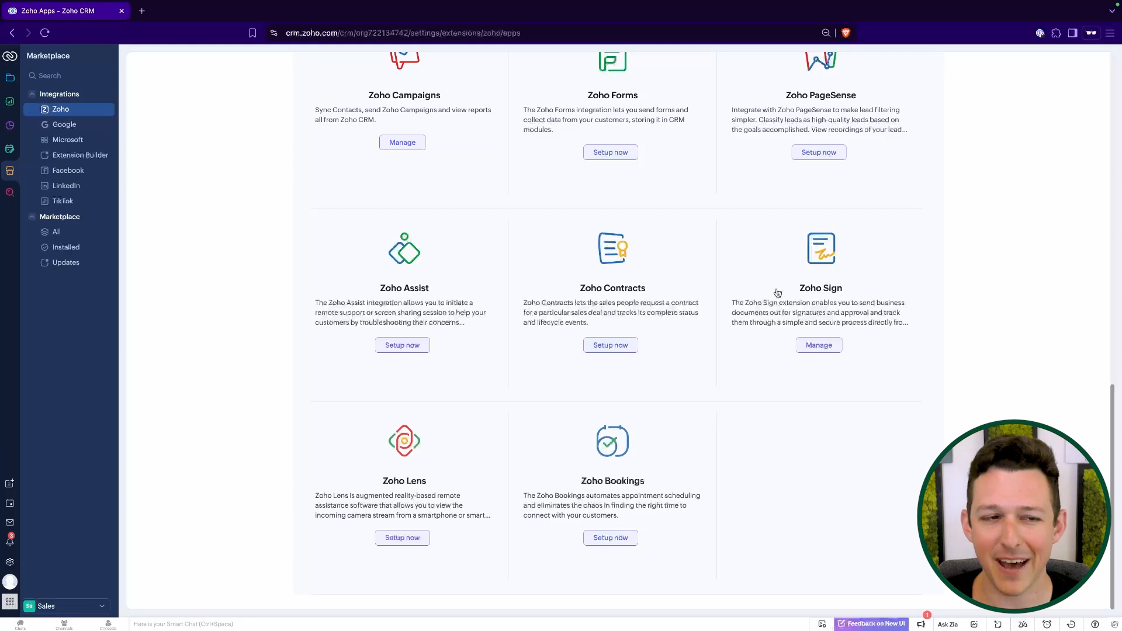
Examine the Google integration's Contacts, Calendar, Google Ads and Google Chat pages, finishing on the Calendar sync page.
click(71, 126)
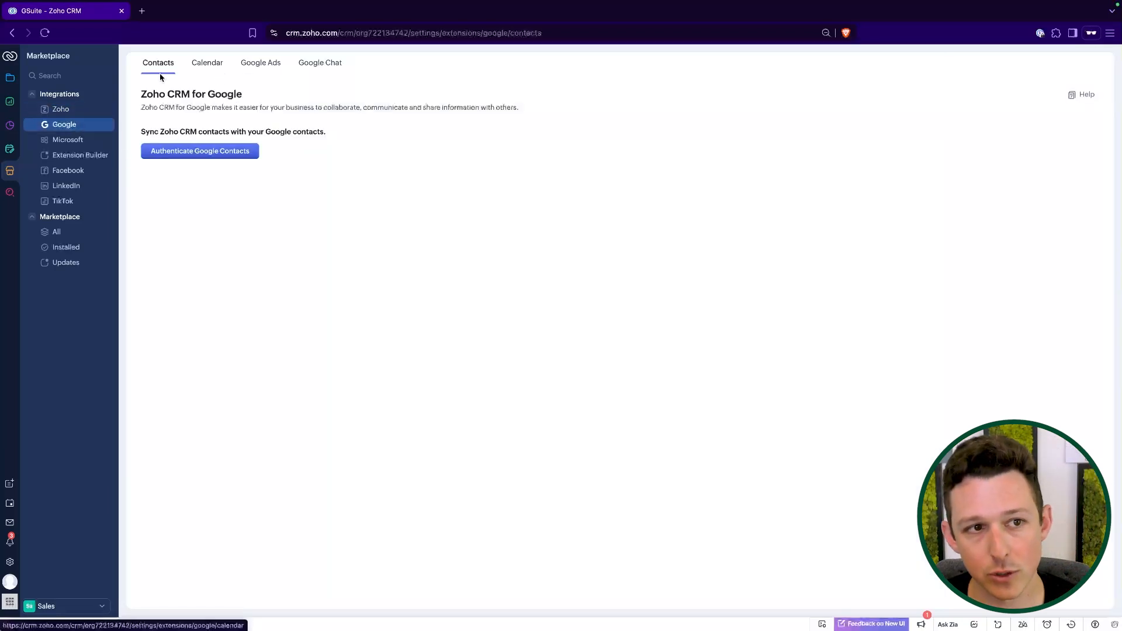
click(202, 66)
click(256, 68)
click(313, 64)
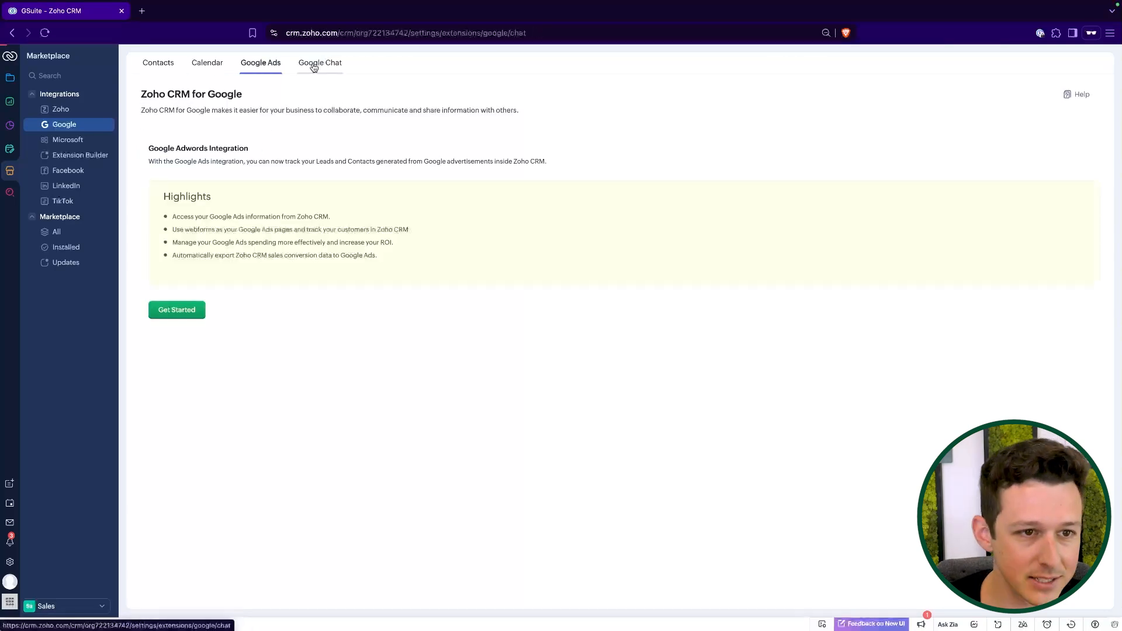
click(157, 64)
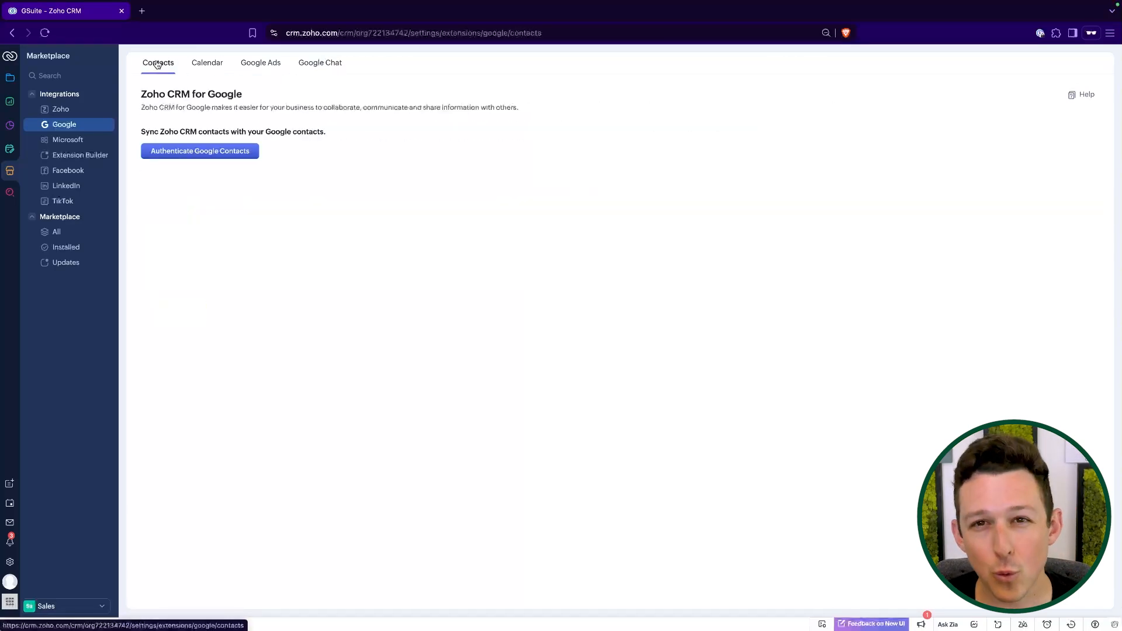
drag(140, 97, 305, 143)
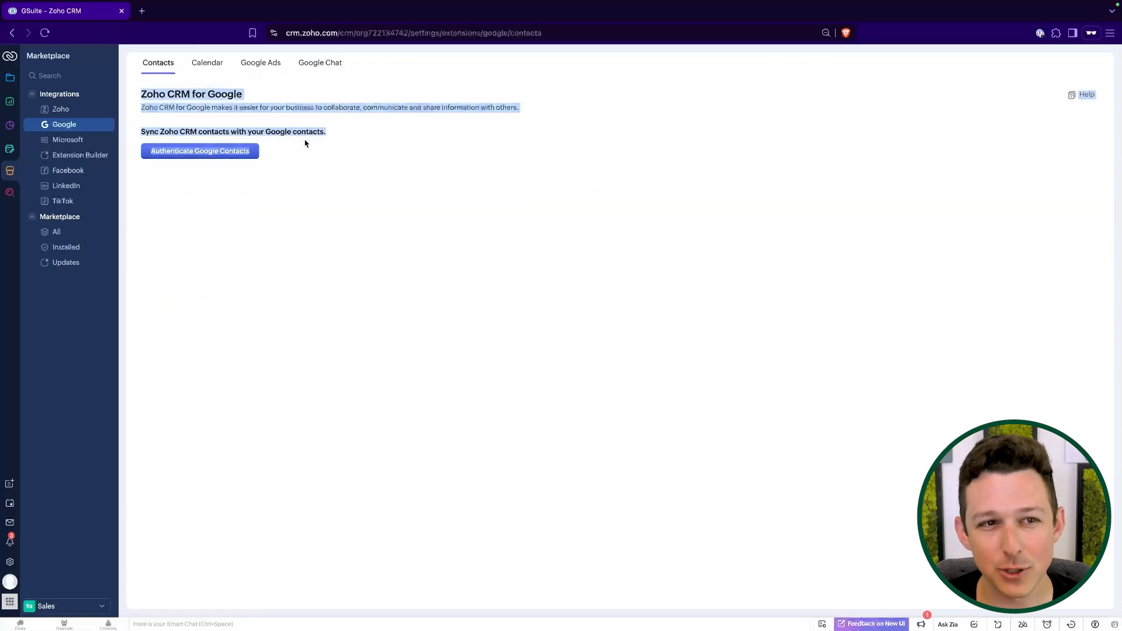
click(345, 133)
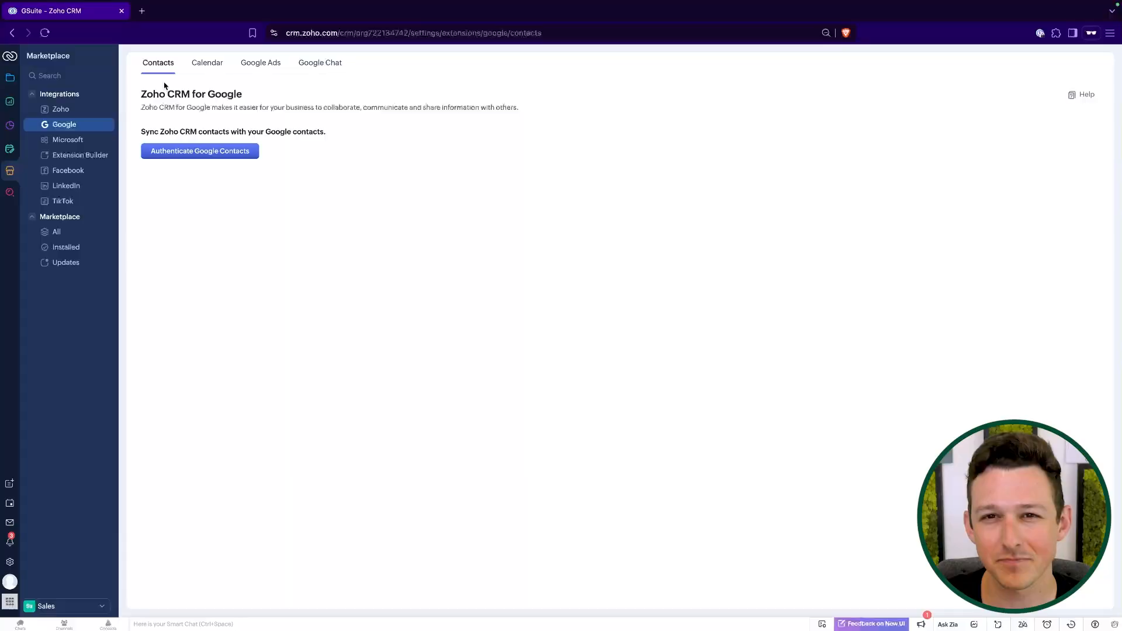
click(208, 63)
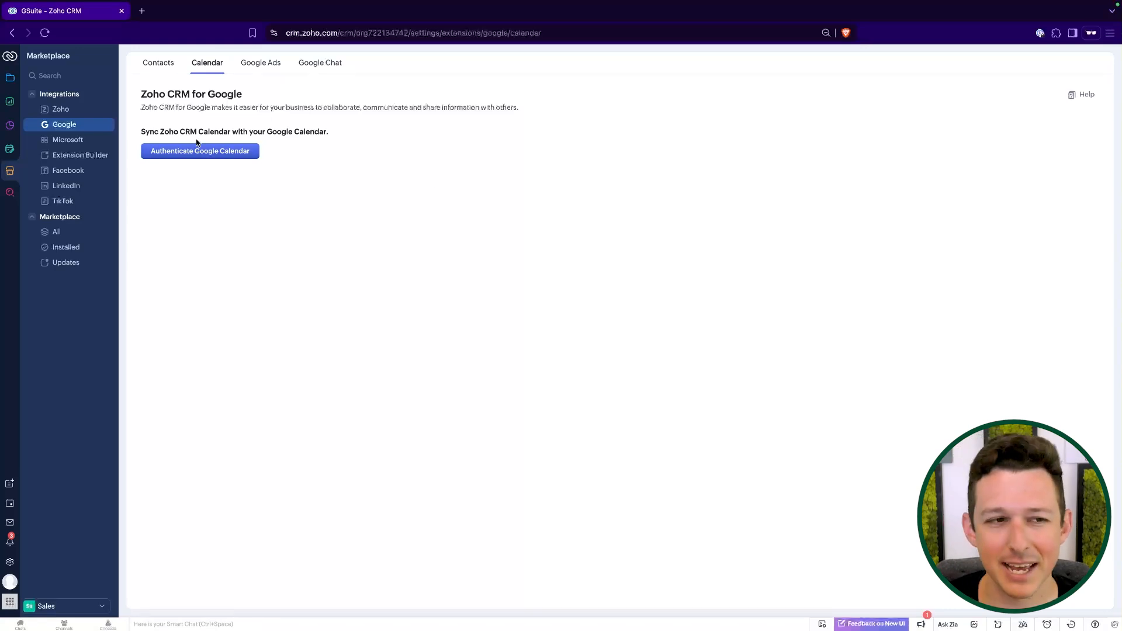
Examine the Microsoft integration's Office 365, Outlook, Word and Teams pages, finishing on the Word plug-in page.
click(83, 140)
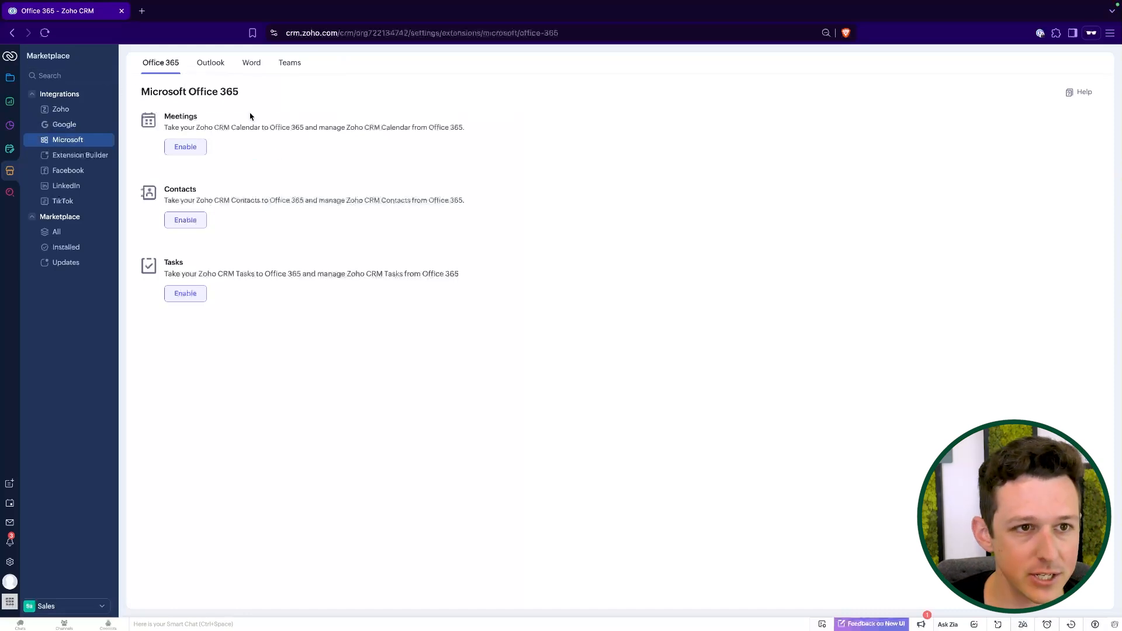
click(209, 65)
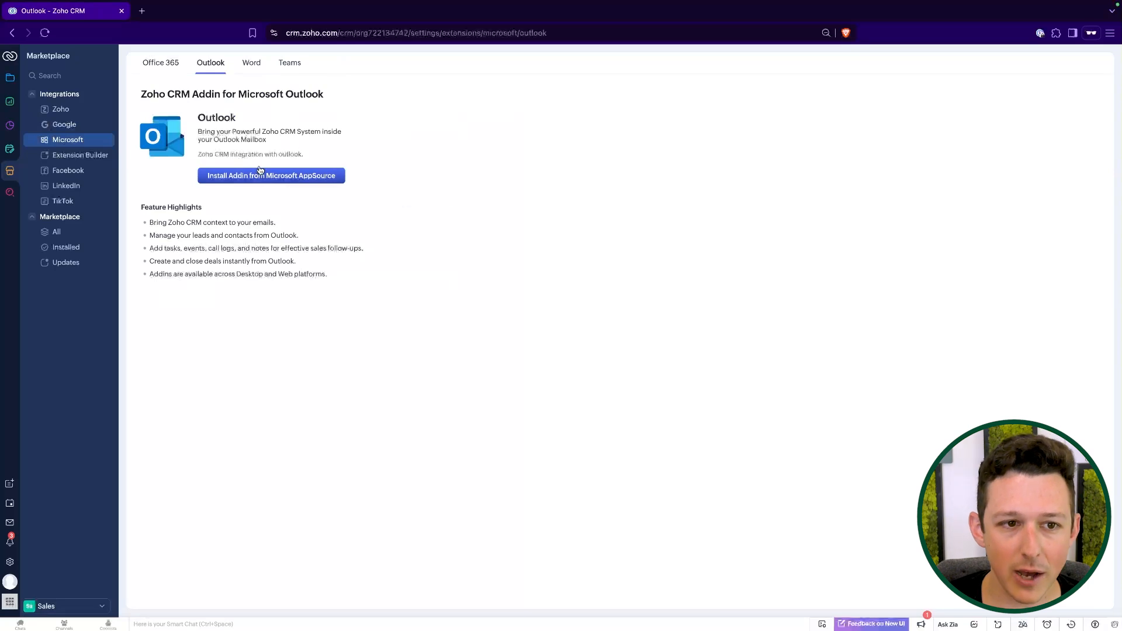
drag(222, 141, 294, 143)
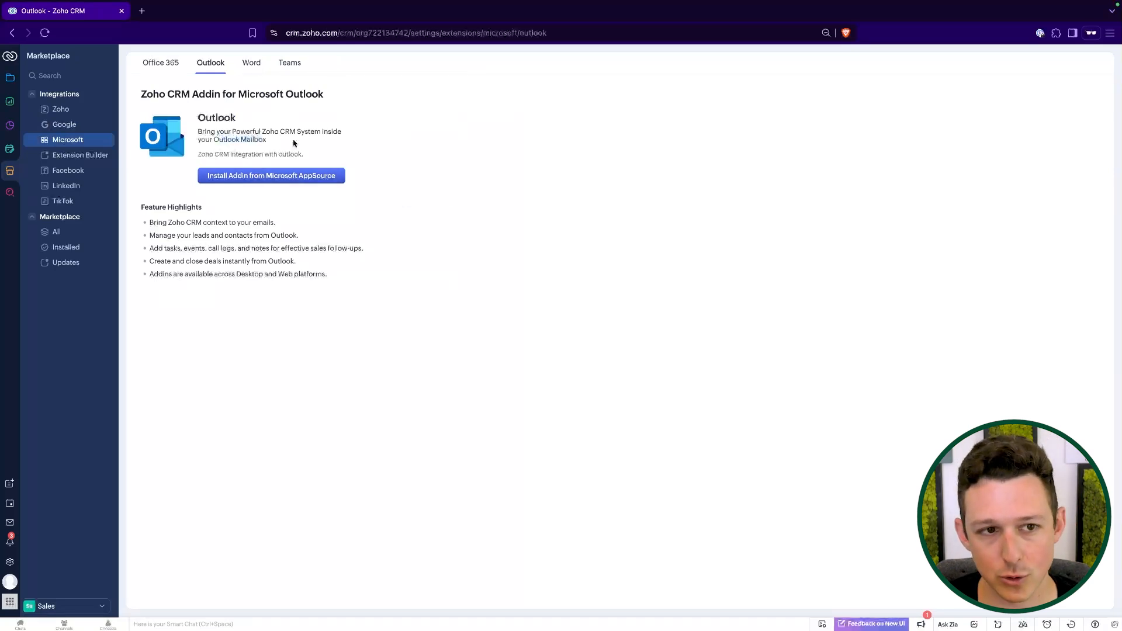
click(254, 66)
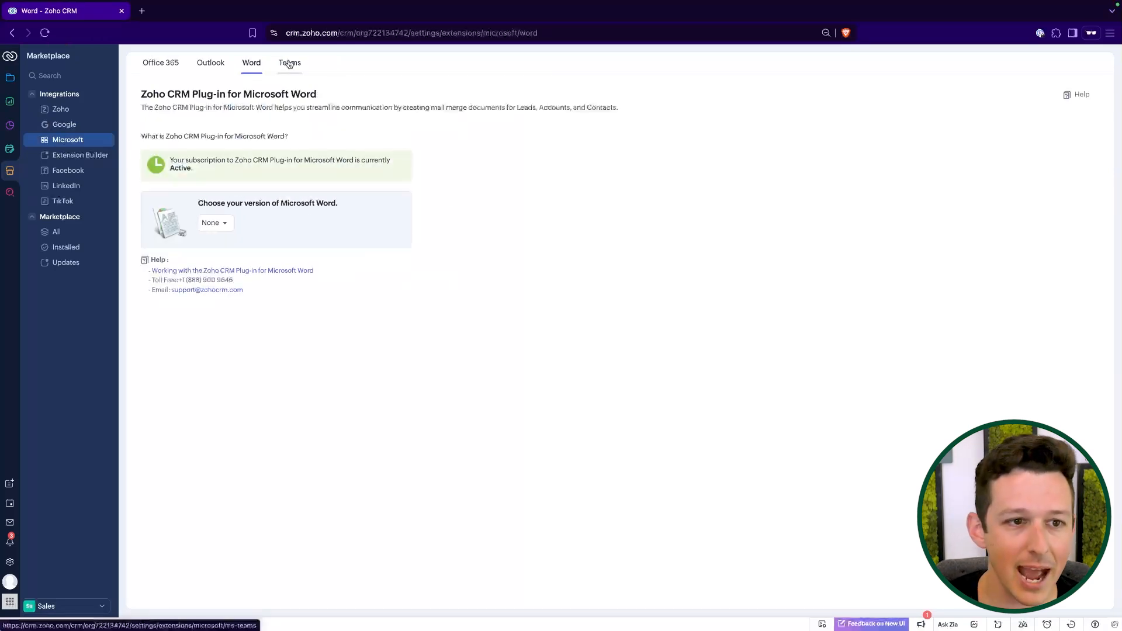
click(290, 65)
click(252, 66)
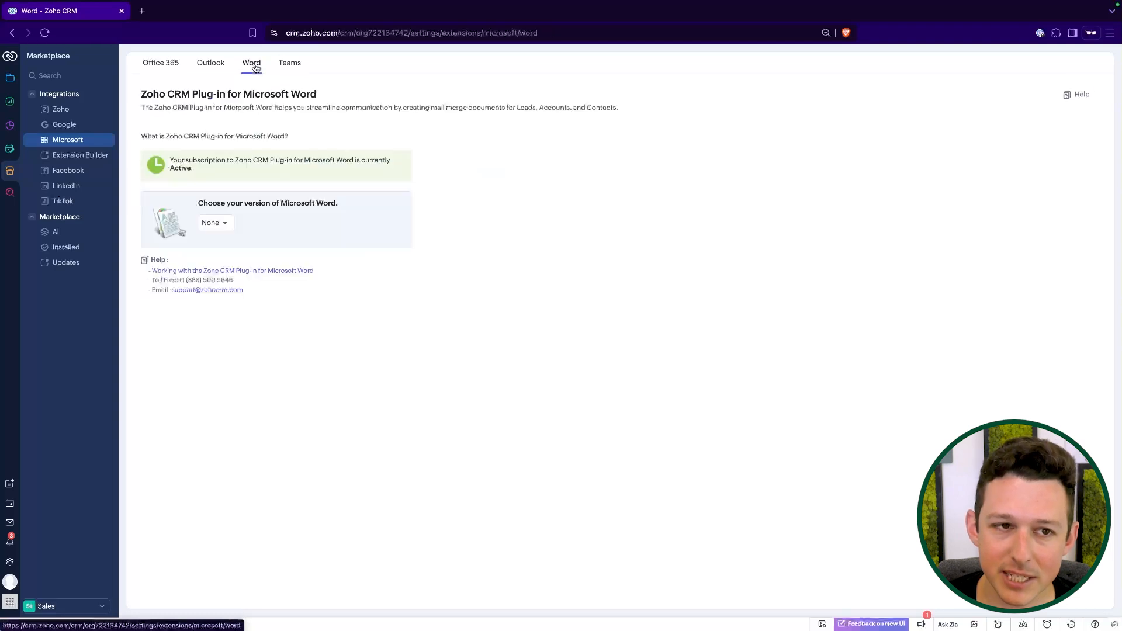
View the Facebook, LinkedIn and TikTok lead integrations and read the LeadChain introduction for TikTok.
click(82, 172)
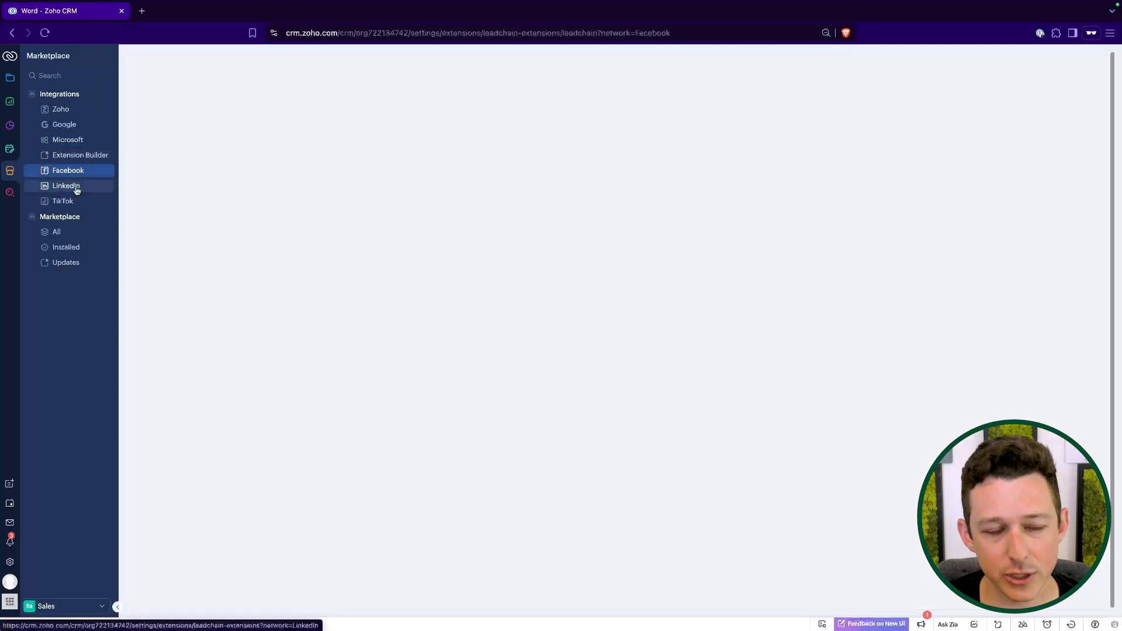
click(76, 188)
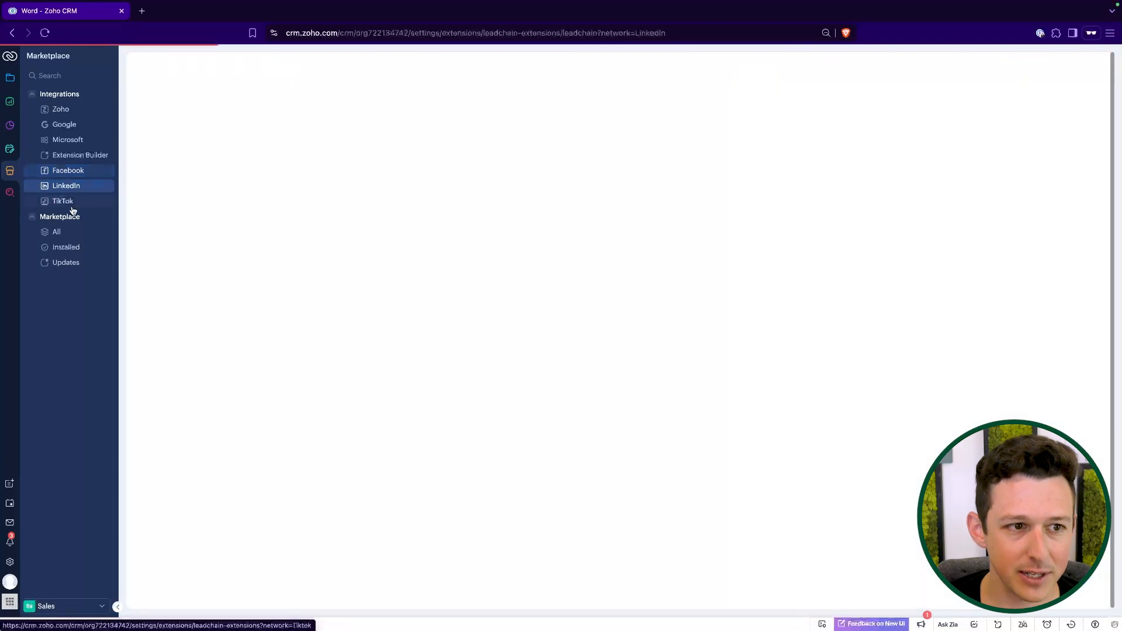
click(73, 203)
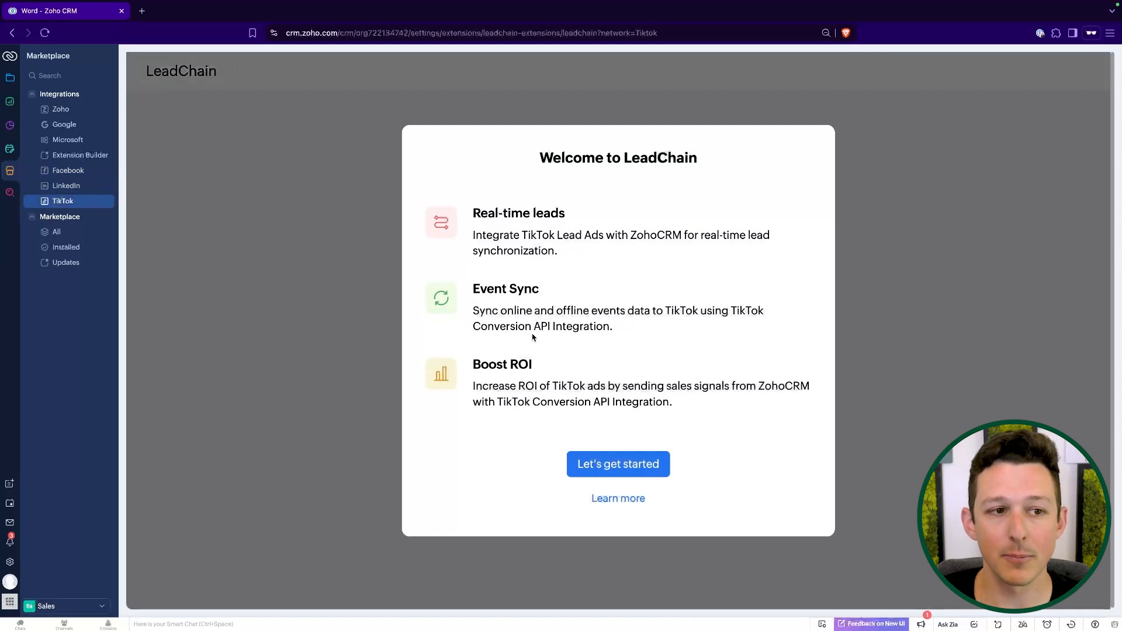
Browse all Marketplace extensions and open SMS for Zoho CRM by Sinch MessageMedia to examine its overview and screenshots.
click(71, 240)
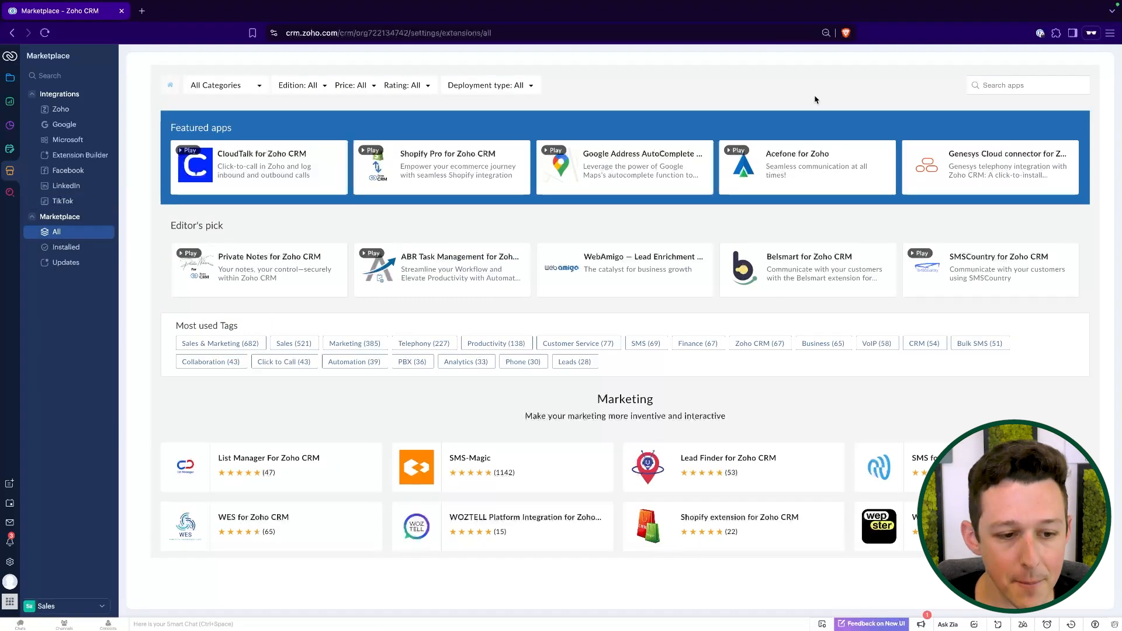
mouse_move(628, 260)
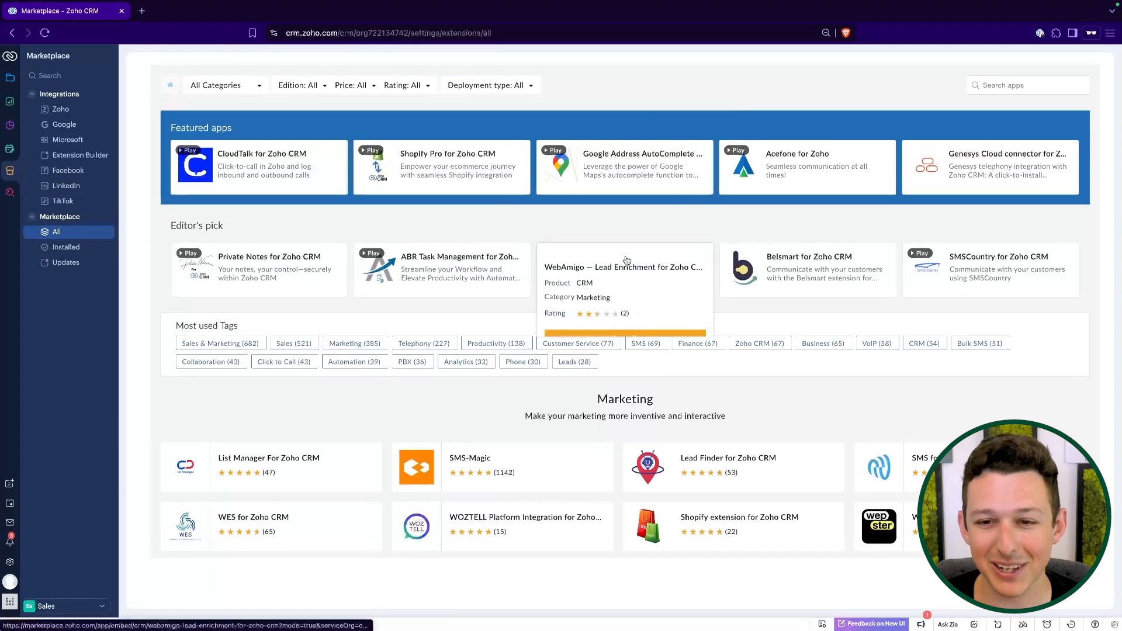
scroll(629, 260, down, 1)
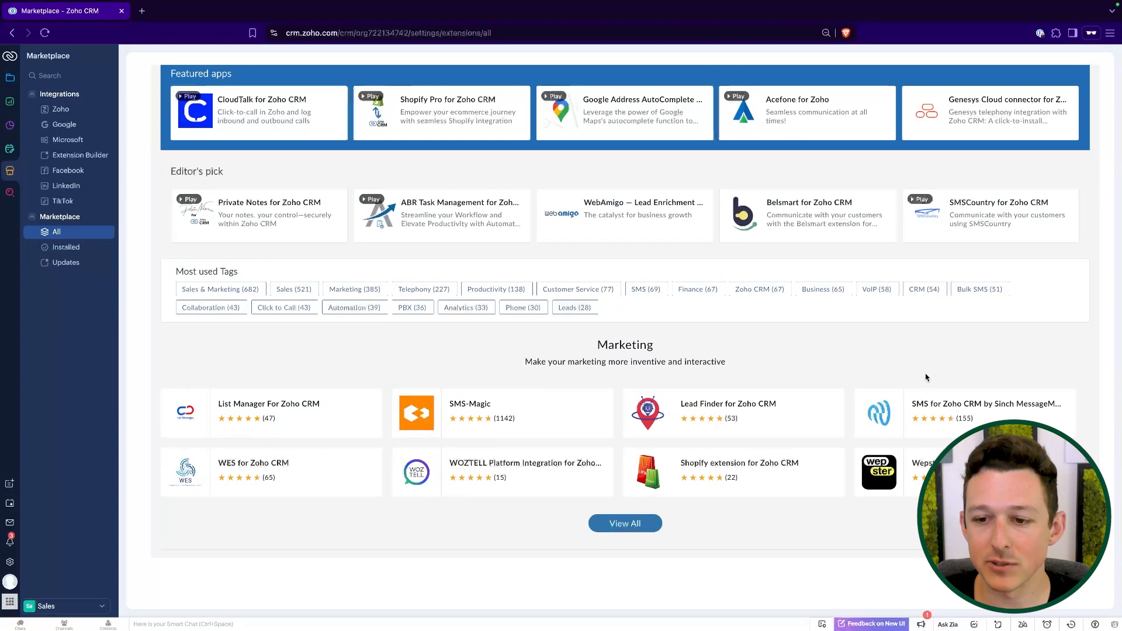
click(957, 403)
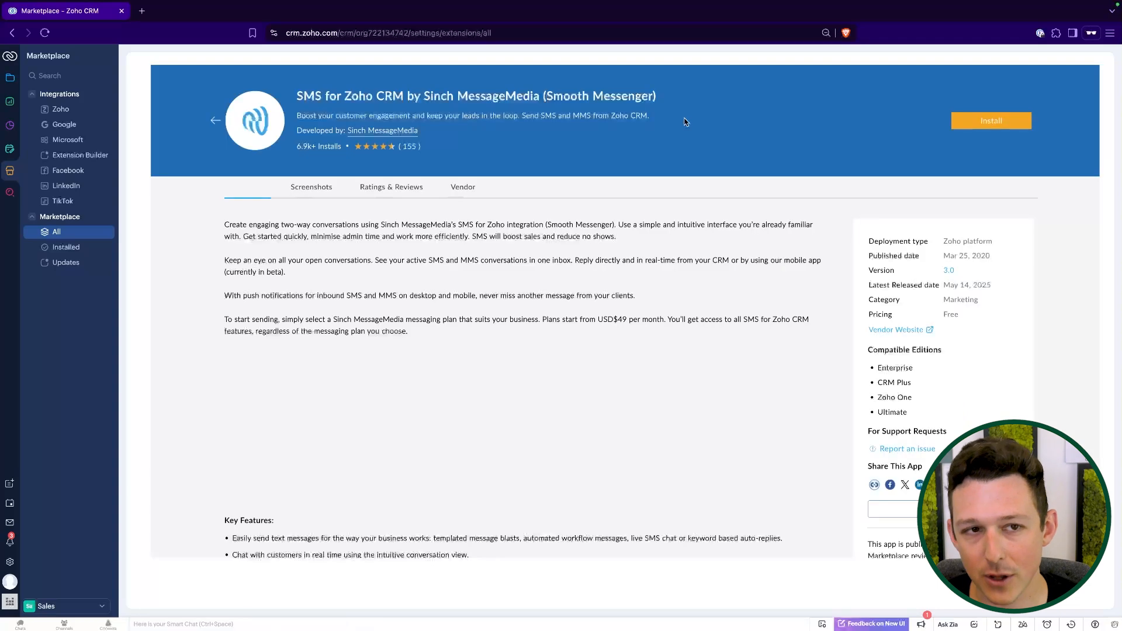
drag(350, 98, 647, 97)
click(468, 122)
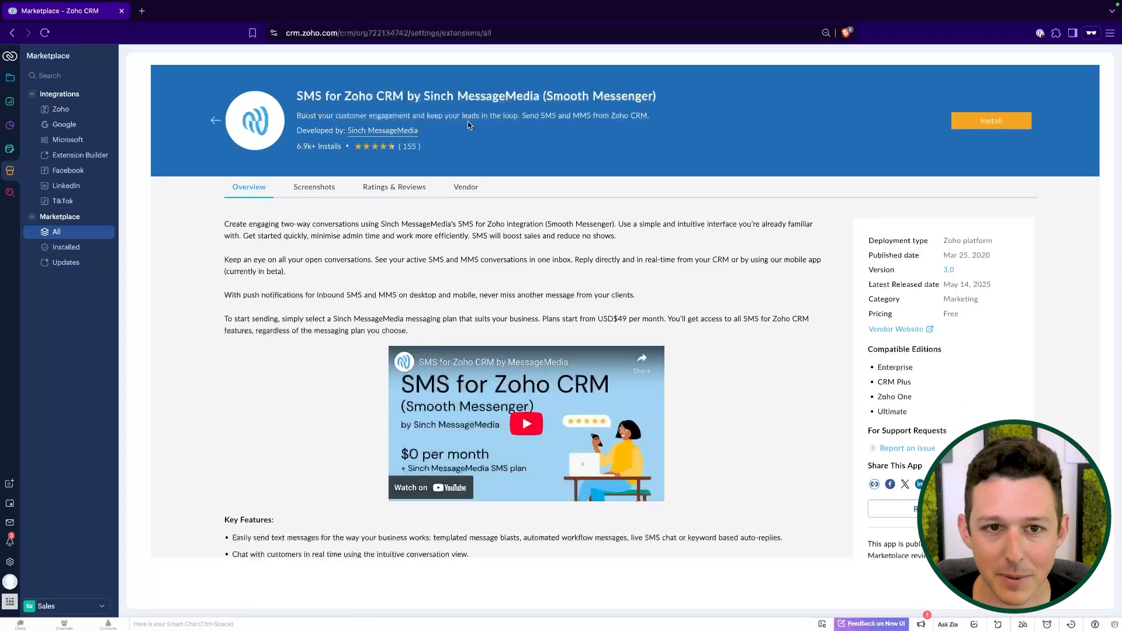
click(314, 188)
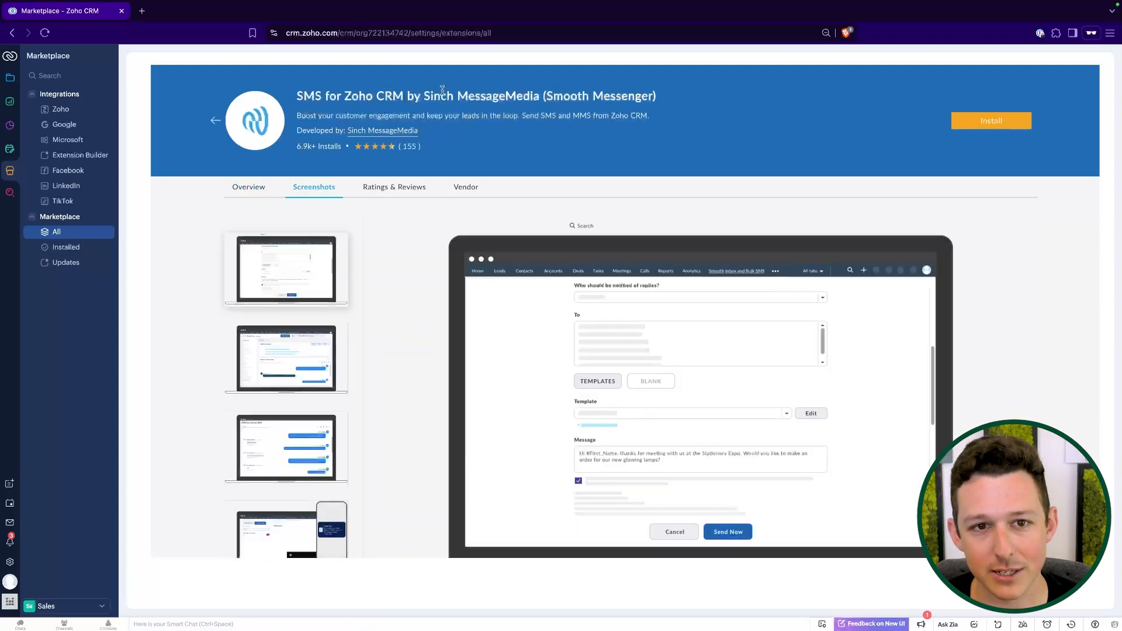
Review the screenshots and overview of SMS for Zoho CRM by Sinch MessageMedia, and return to the full extension list.
click(281, 375)
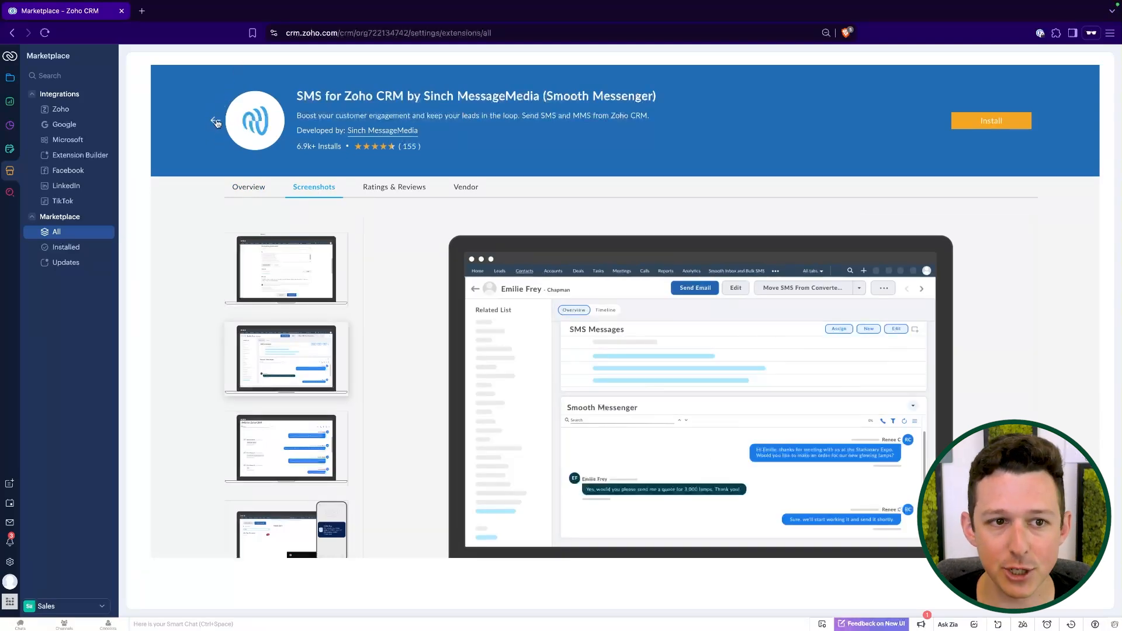
click(233, 185)
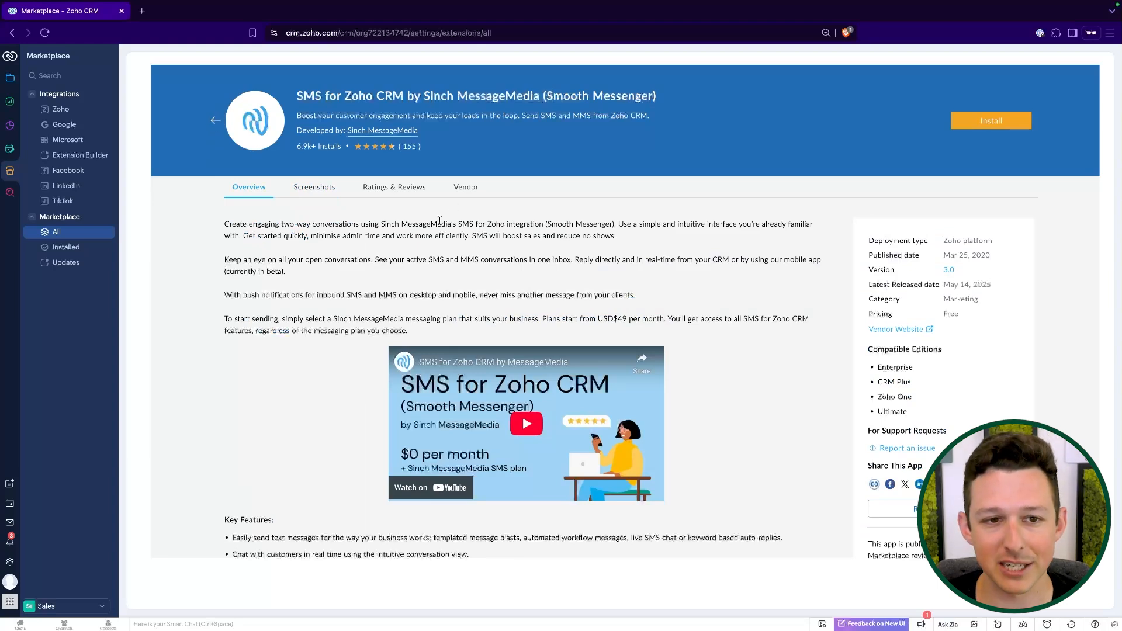
click(315, 190)
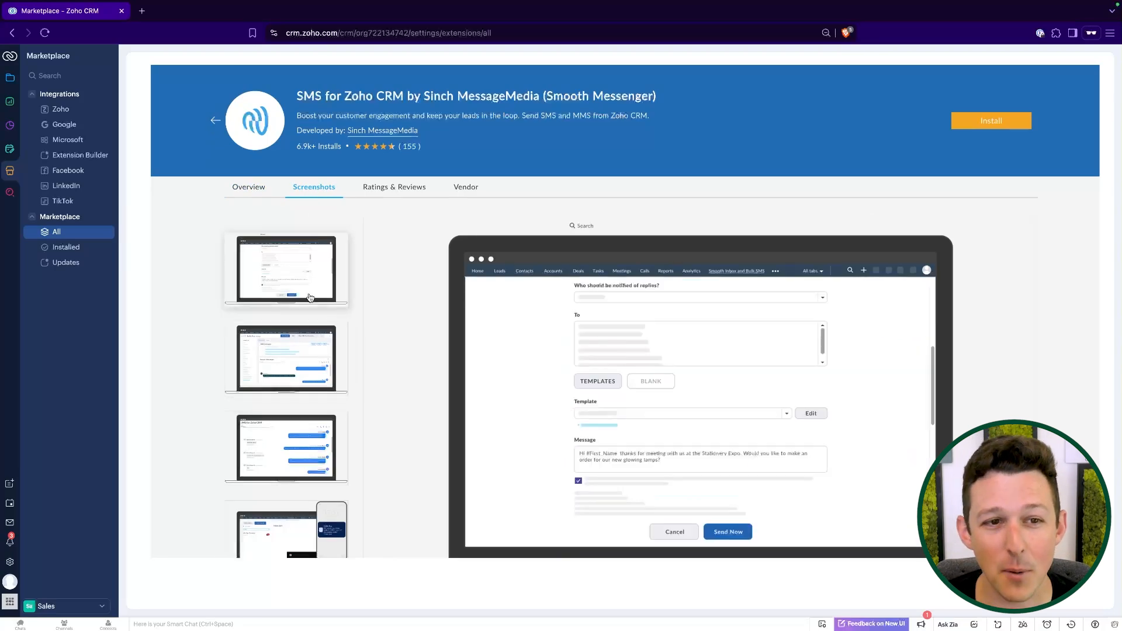
click(310, 298)
click(215, 121)
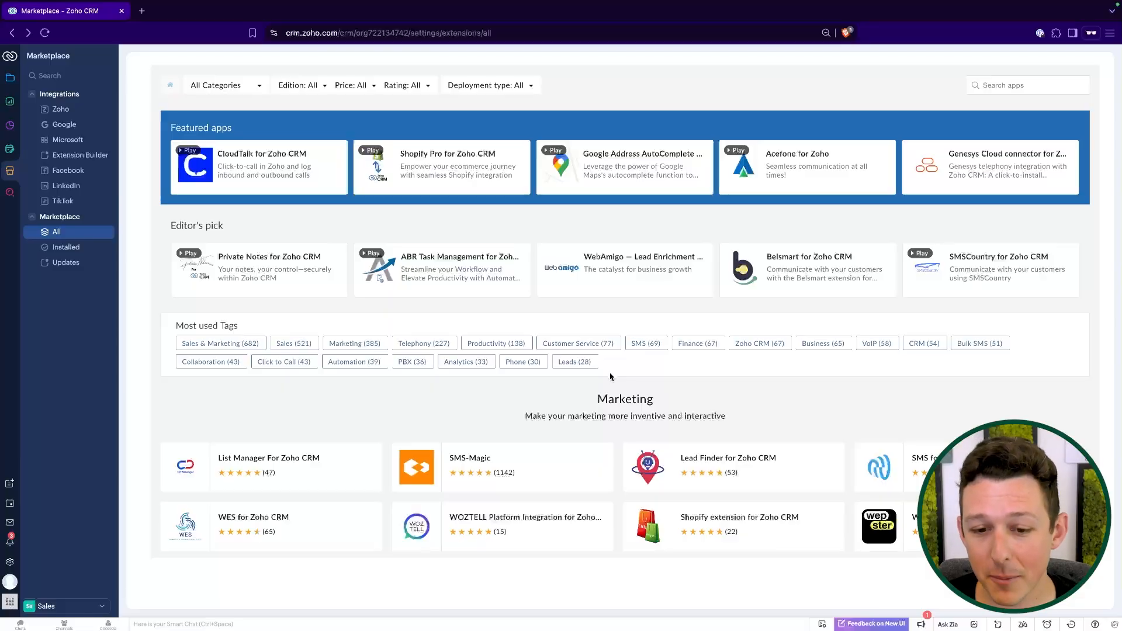
Open the Shopify extension for Zoho CRM and examine its screenshots of the Shopify orders, CRM sales orders and main settings.
click(742, 513)
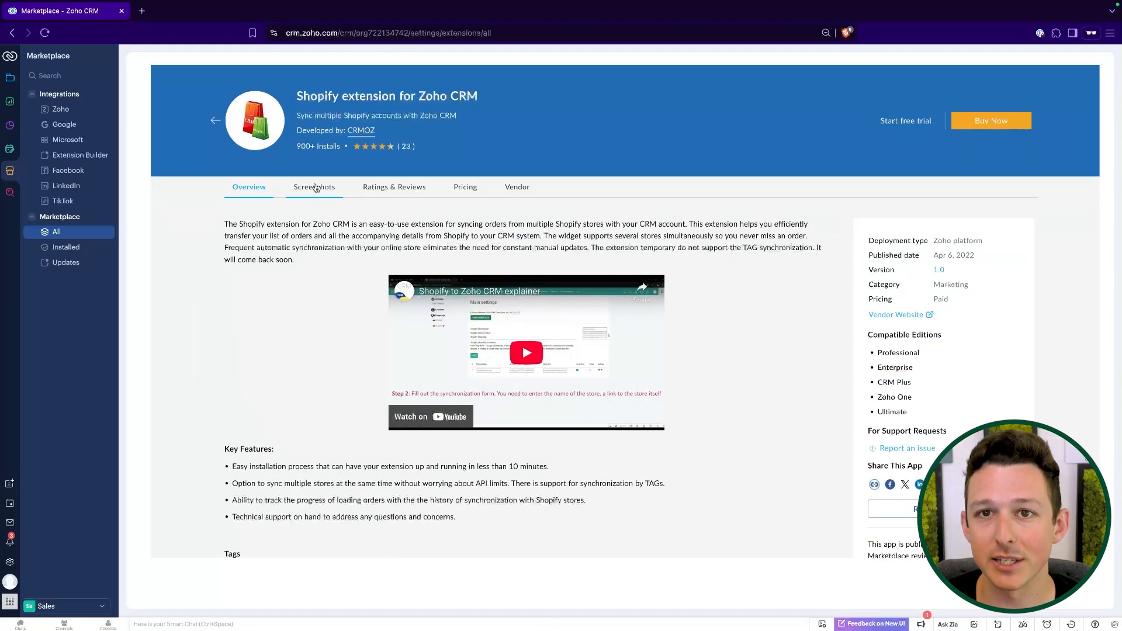
click(316, 187)
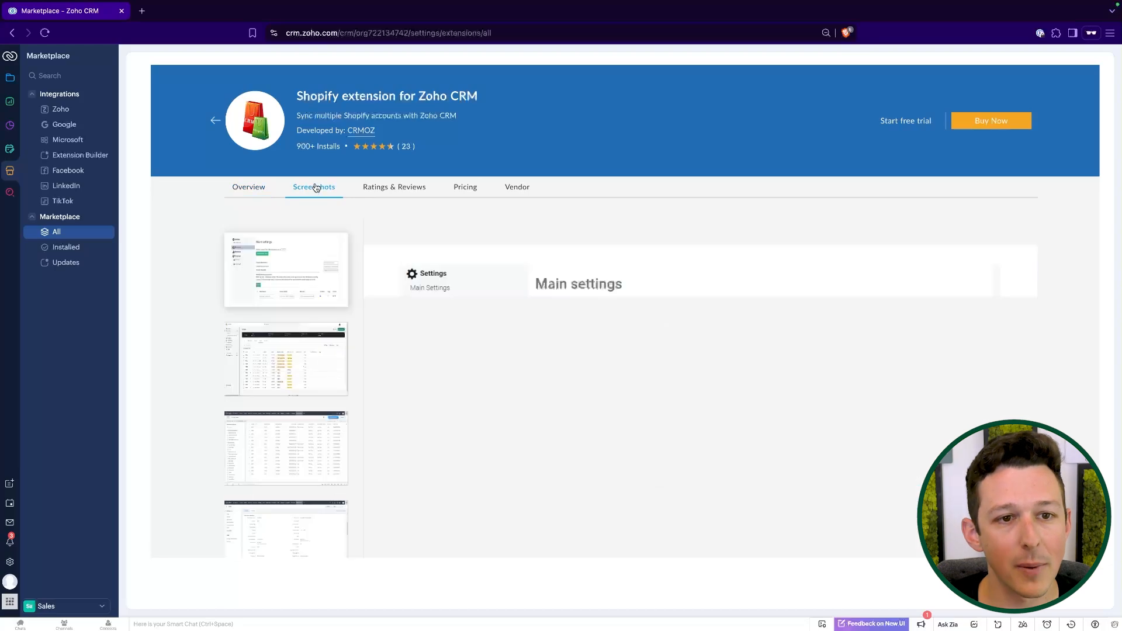
click(316, 364)
scroll(316, 364, down, 1)
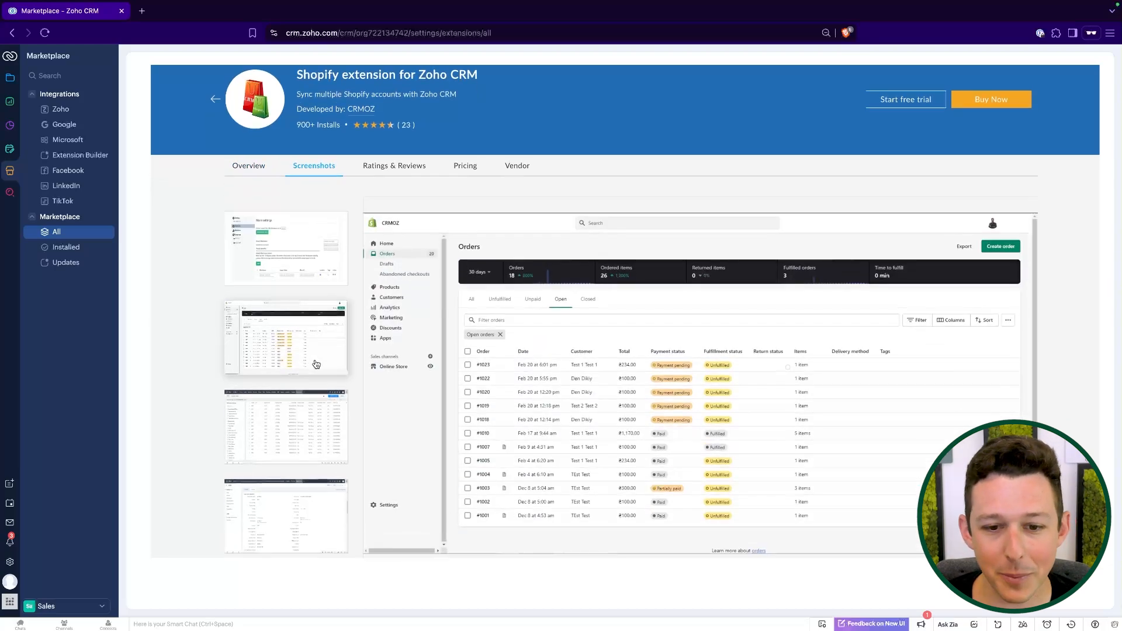
click(298, 429)
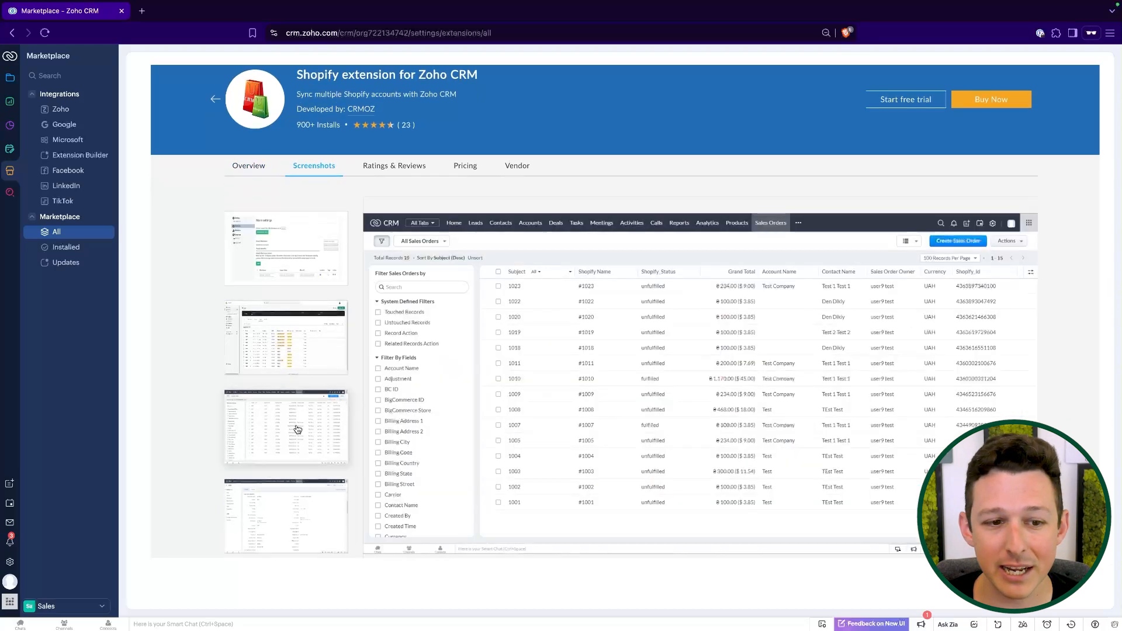
click(302, 342)
click(311, 274)
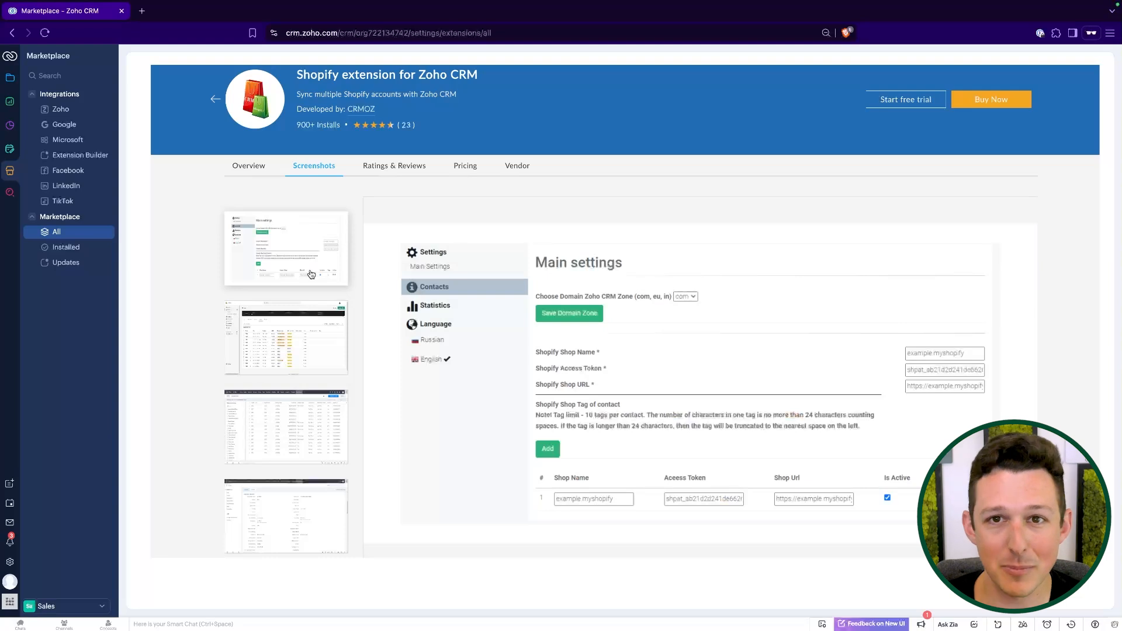
scroll(311, 275, up, 1)
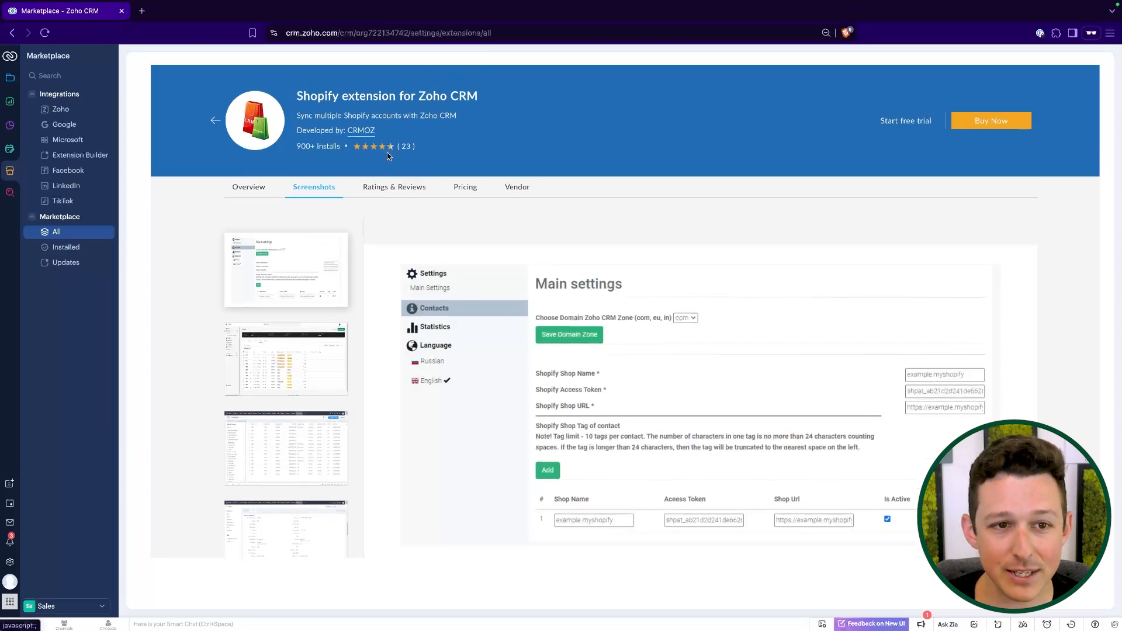
Highlight the Shopify extension's star rating and review count, and return to browsing all Marketplace extensions down to the Marketing and Customer Service sections.
drag(349, 146, 431, 150)
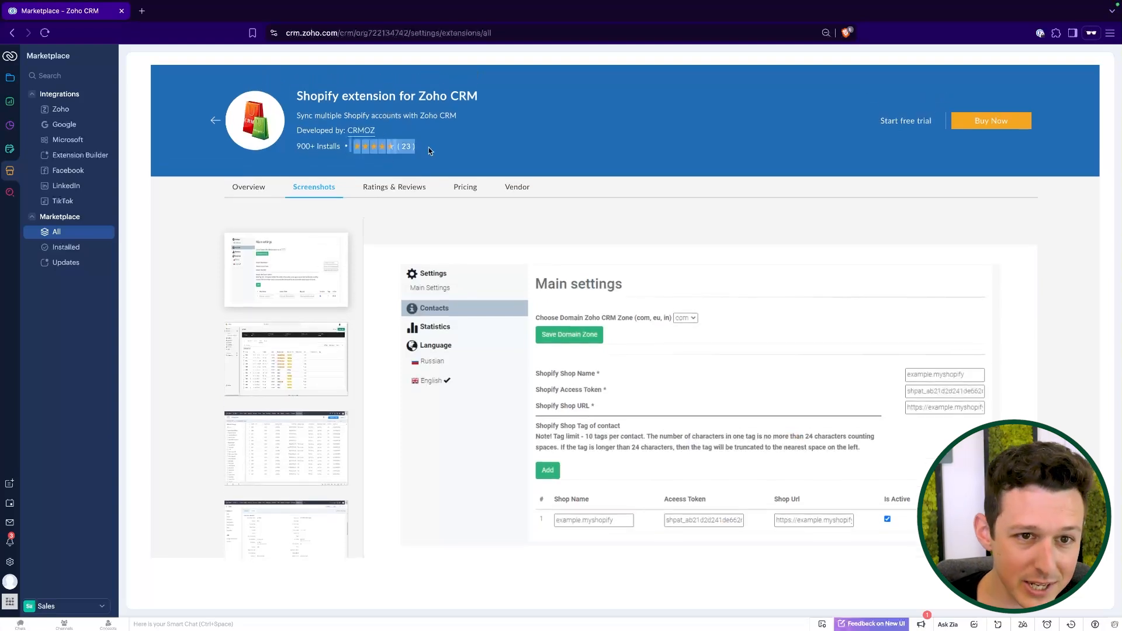
click(431, 150)
drag(350, 145, 465, 148)
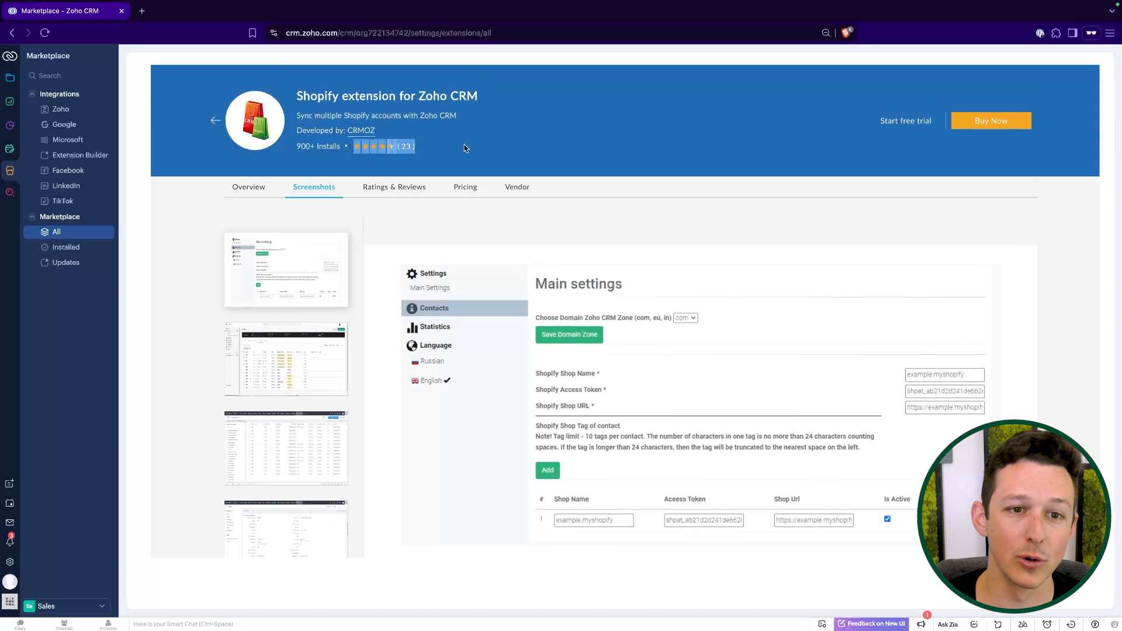
click(215, 122)
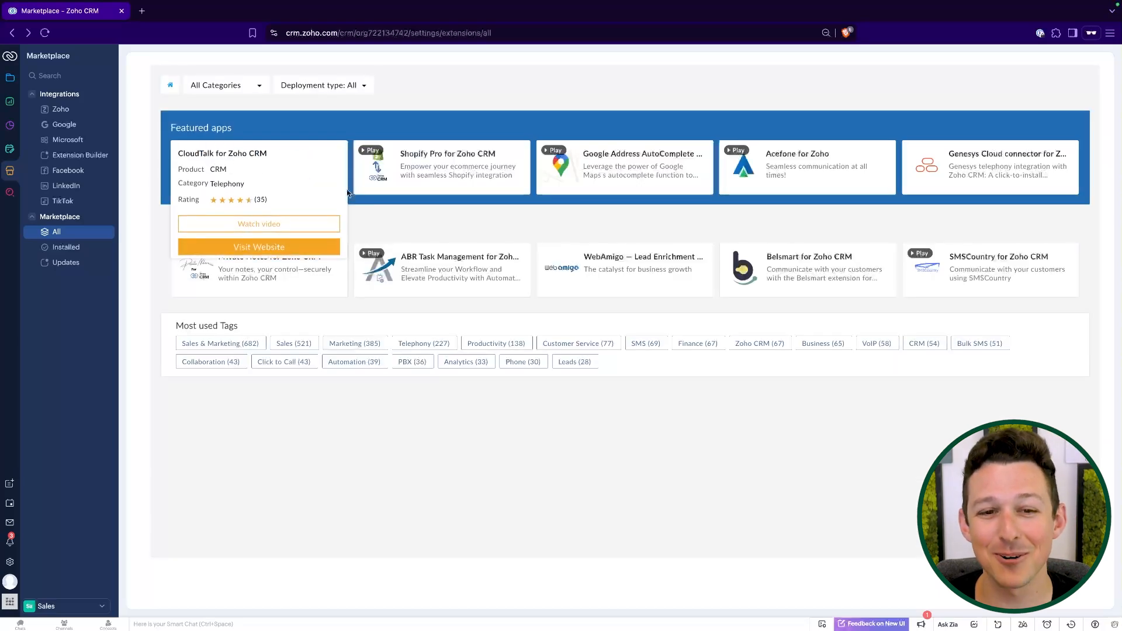
scroll(662, 339, down, 3)
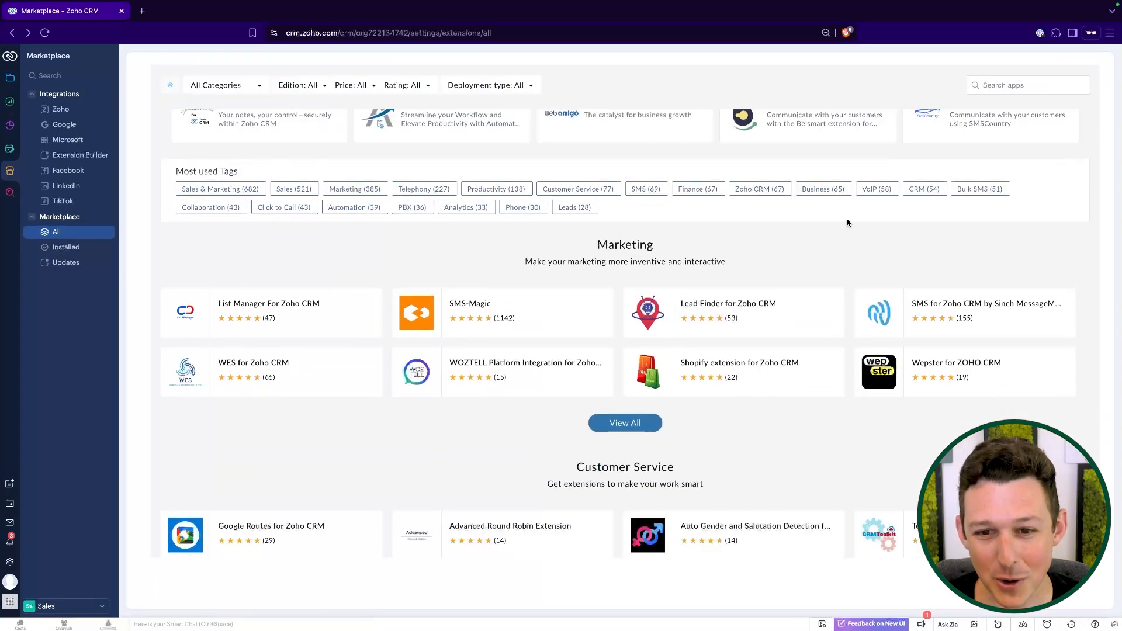